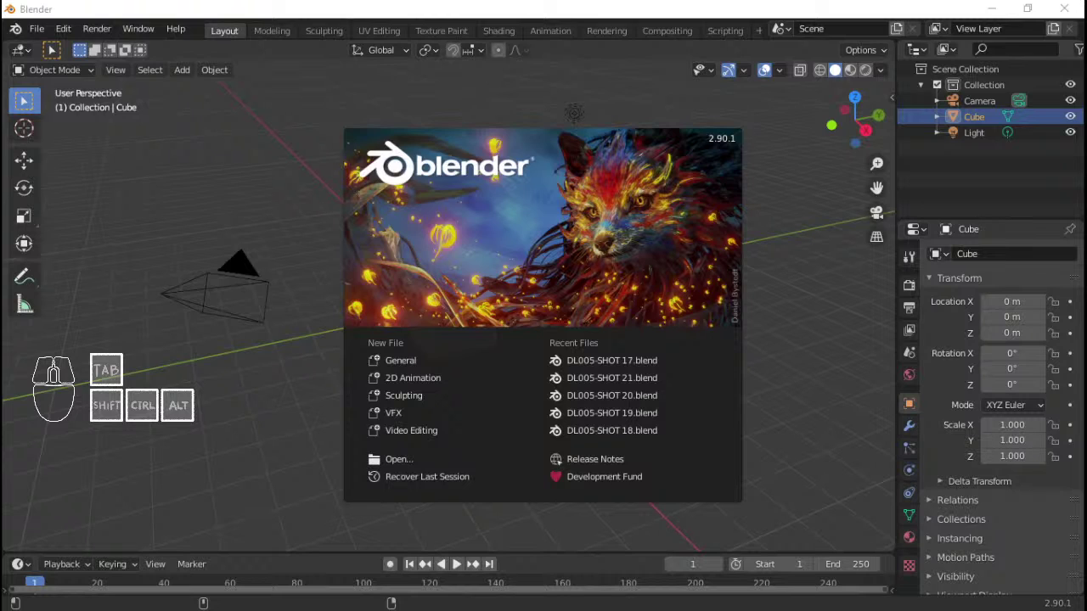
Open the project file DL005-SHOT 22.blend from the DOODLE LOG 3D folder
left_click(540, 7)
left_click(240, 196)
left_click(36, 29)
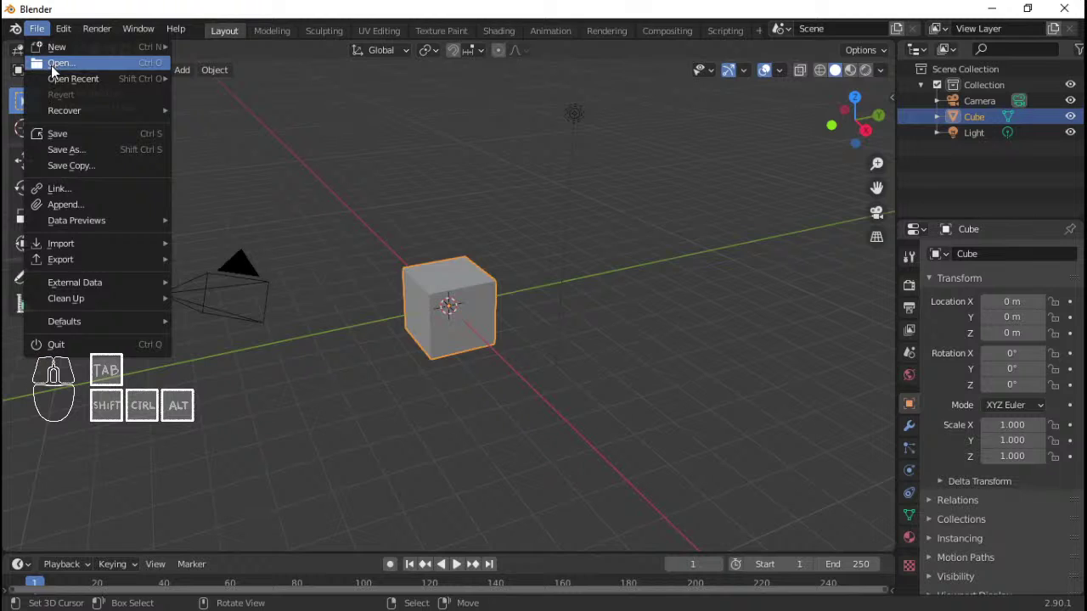
left_click(51, 66)
scroll(625, 329, "down", 5)
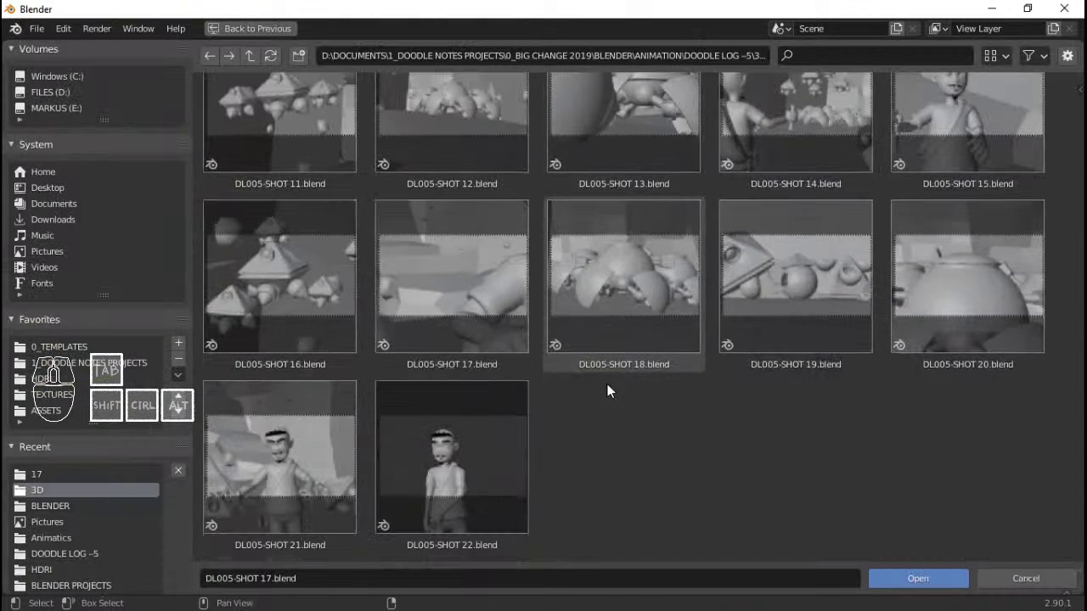
double_click(446, 463)
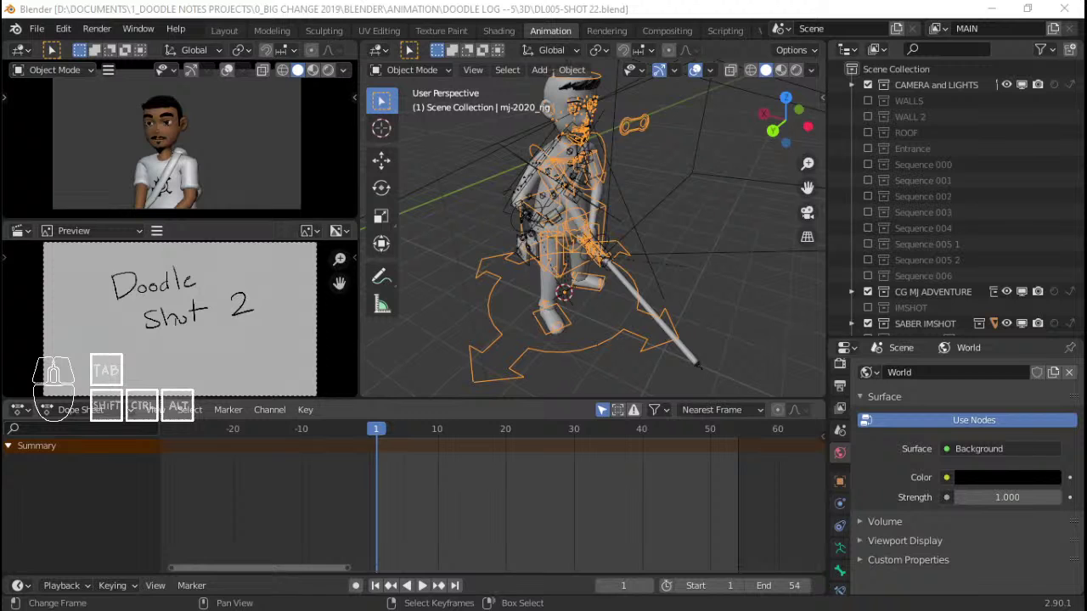
Open File Explorer as a reduced window over Blender, then return to the Blender scene
key("super+e")
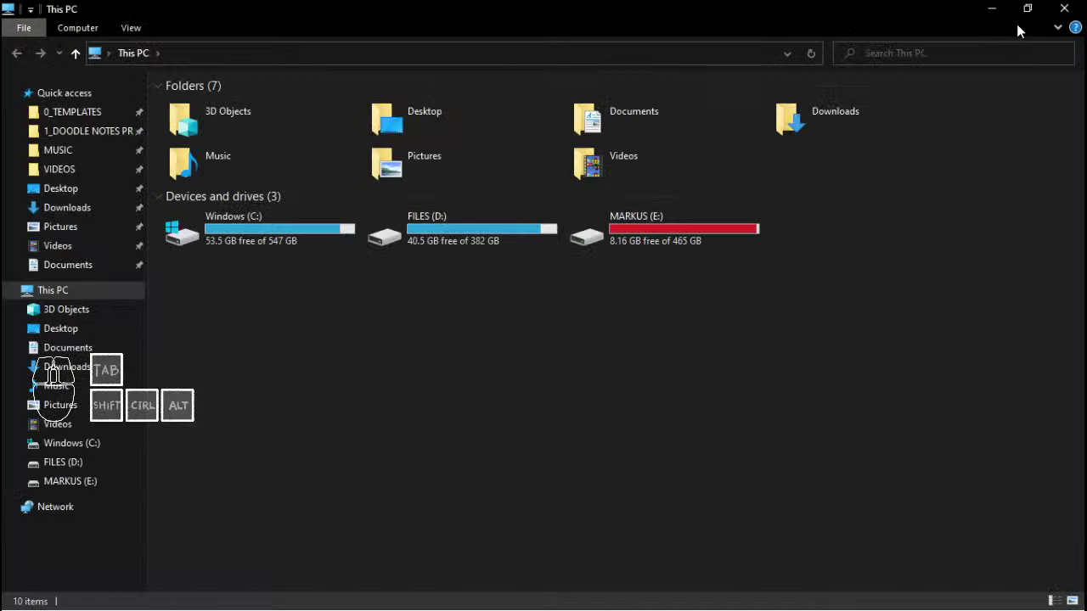
left_click(1026, 8)
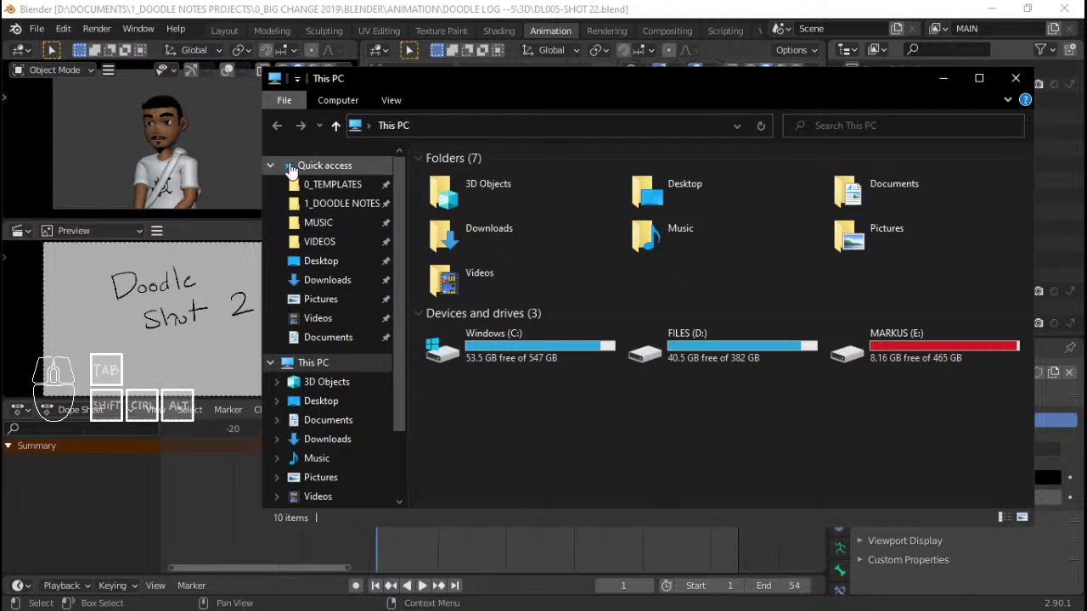
left_click(263, 9)
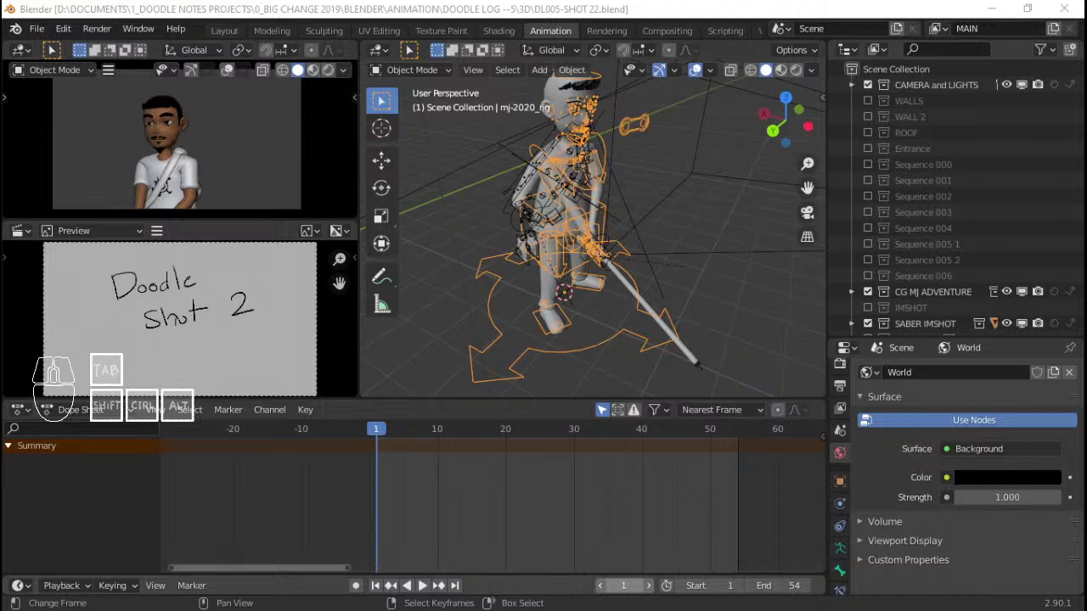
Switch to File Explorer and browse to the DOODLE LOG 2019 render folder FINAL > 005 > 3D
left_click(434, 608)
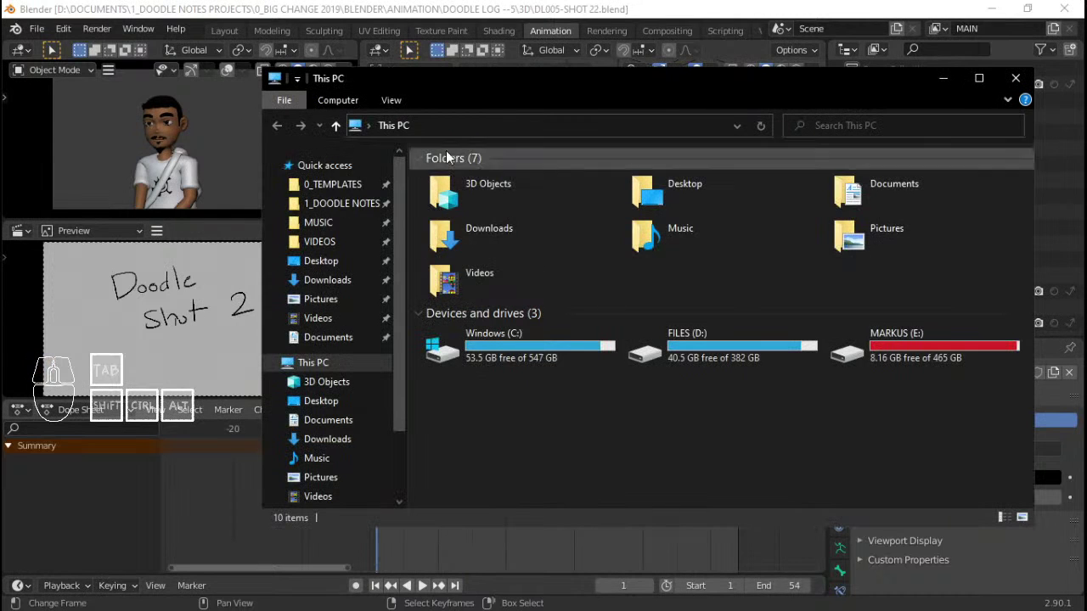
left_click(377, 202)
double_click(485, 296)
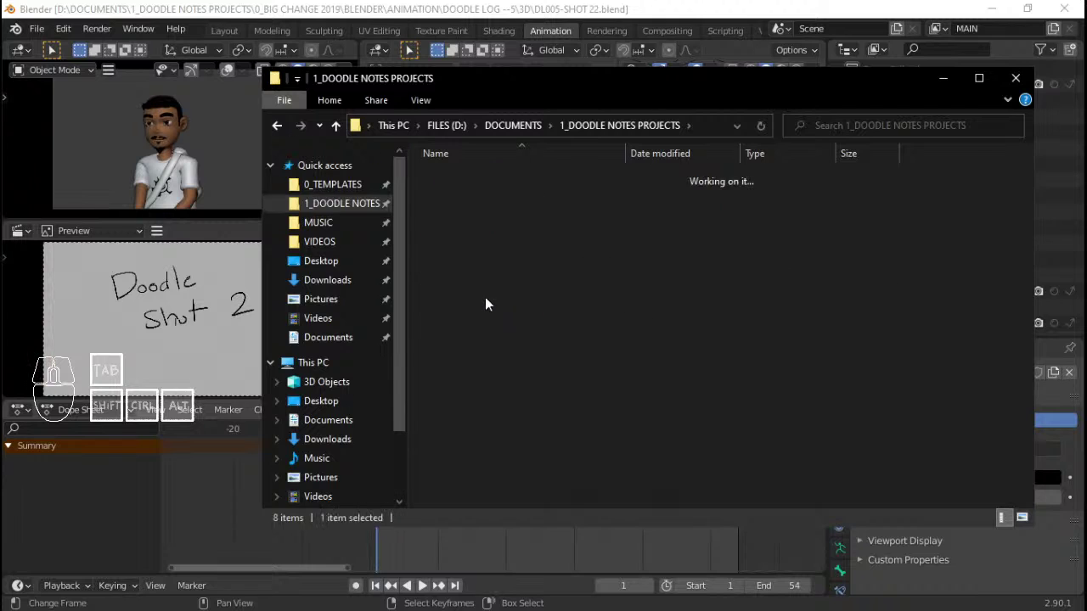
double_click(461, 178)
double_click(462, 276)
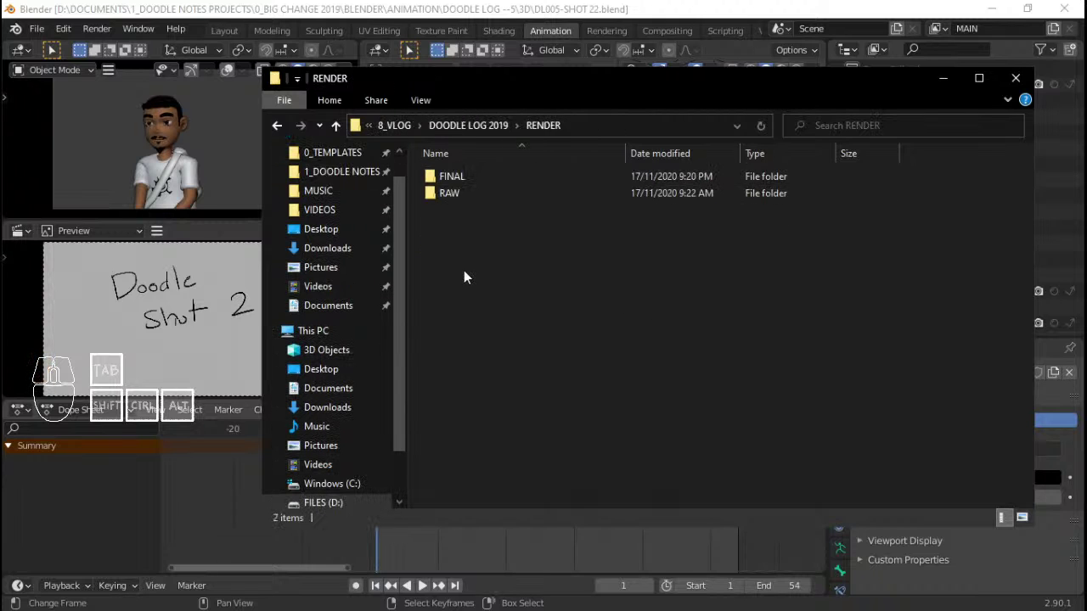
double_click(480, 176)
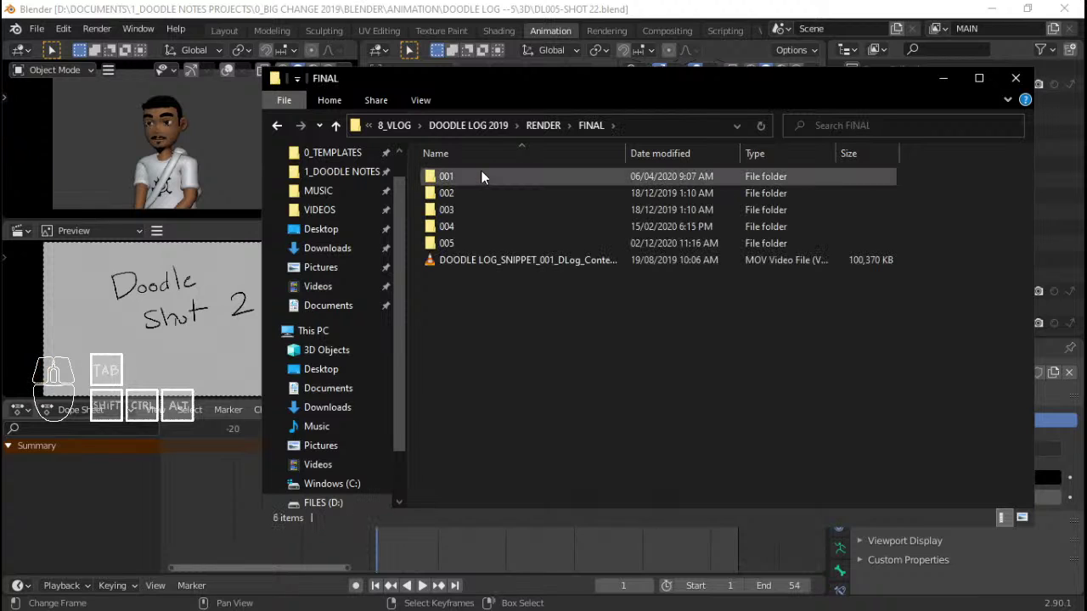
left_click(545, 127)
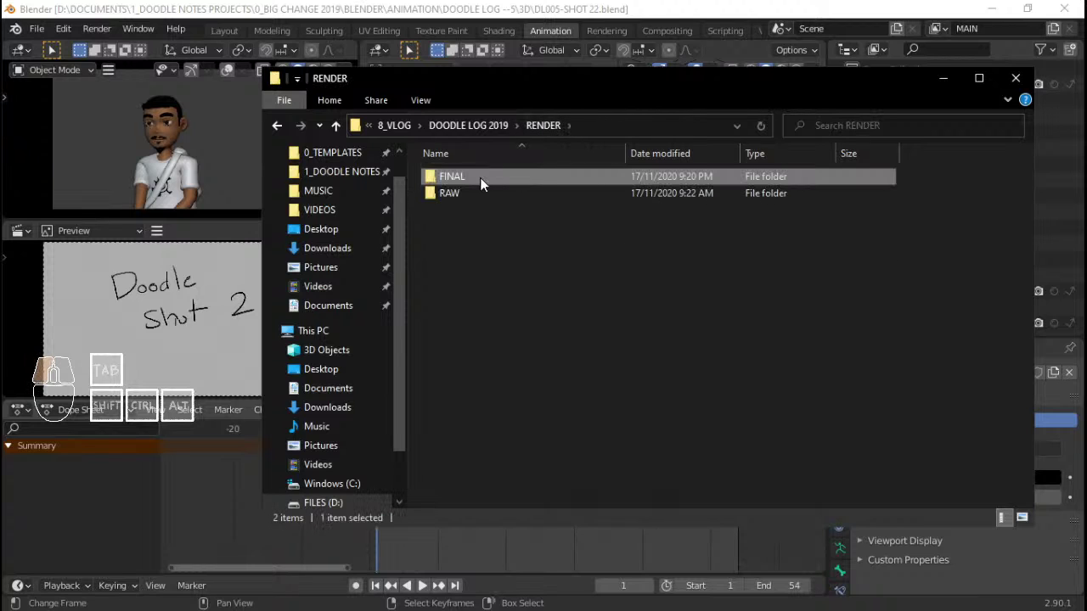
double_click(480, 177)
double_click(451, 240)
double_click(464, 181)
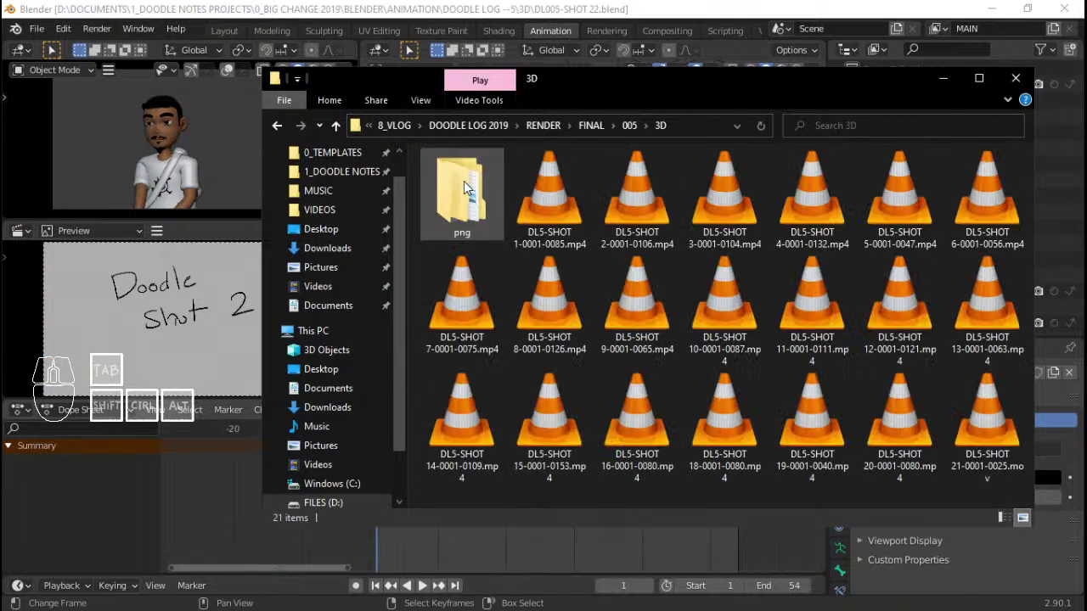
Play the rendered clip DL5-SHOT 21-0001-0025.mov in VLC and close the player
left_click(980, 430)
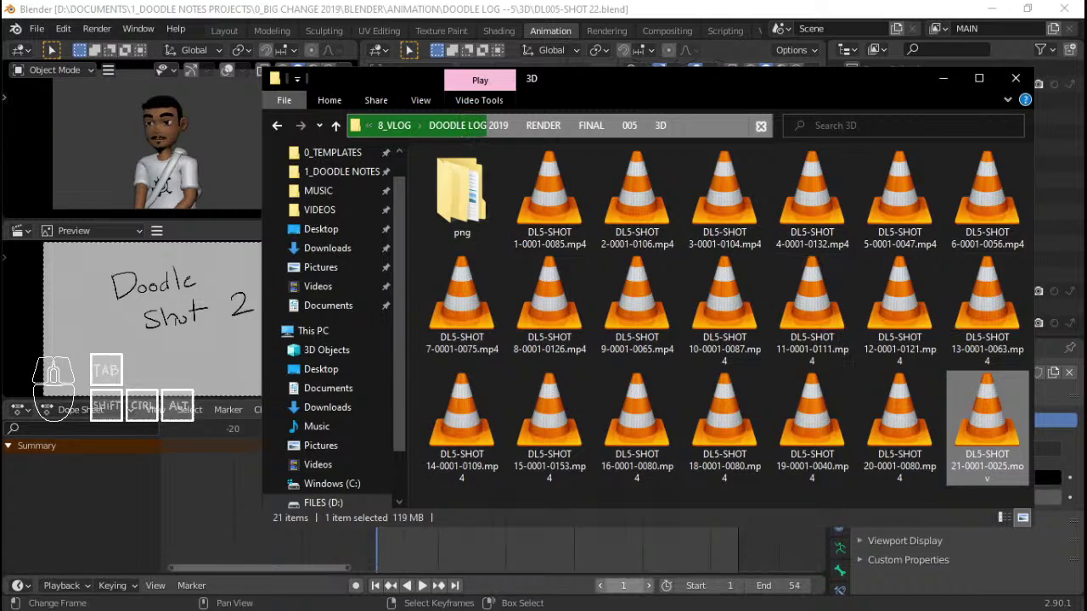
double_click(987, 424)
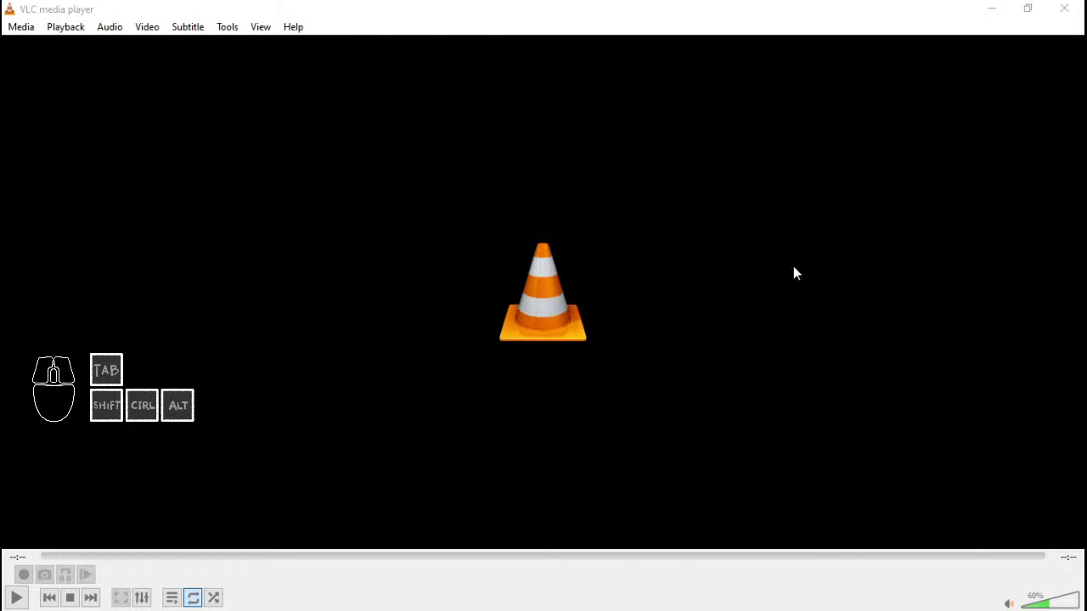
left_click(1064, 9)
Return to Blender and open the recent project DL005-SHOT 21.blend
left_click(215, 6)
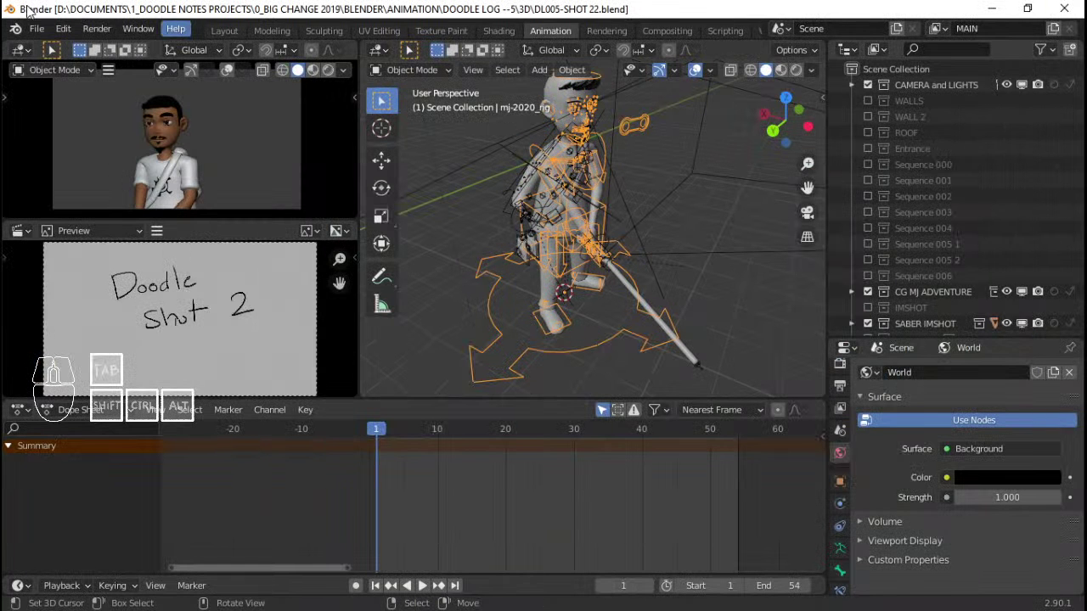
left_click(36, 28)
mouse_move(146, 78)
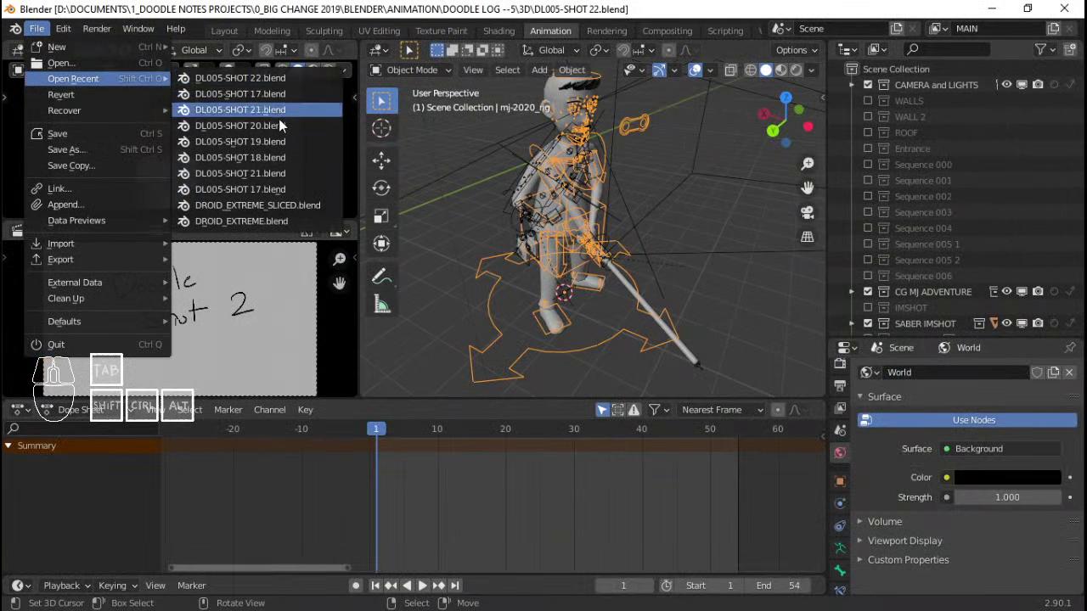
left_click(293, 175)
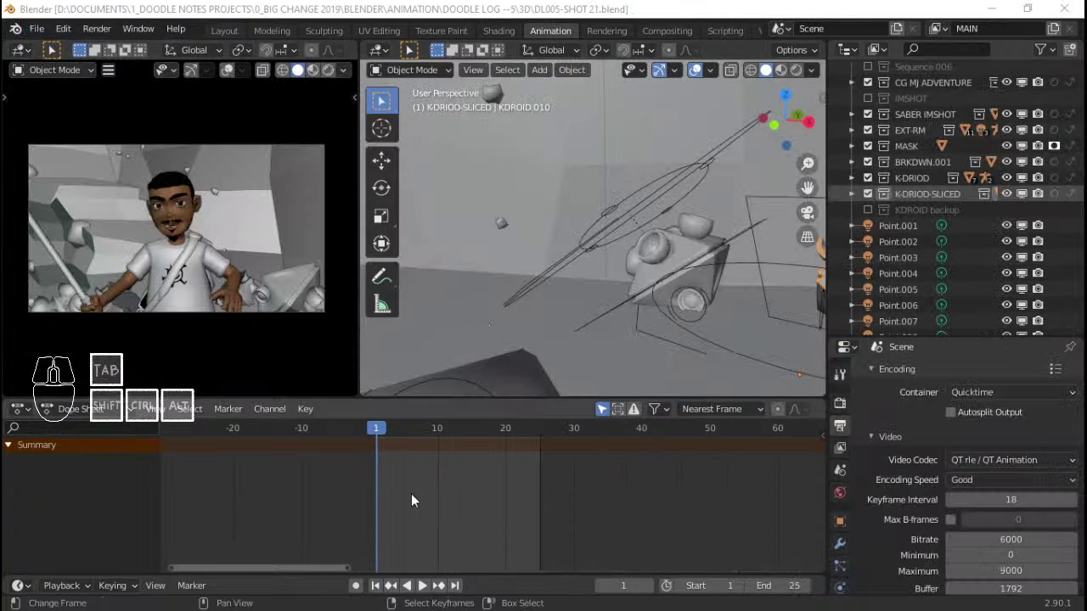
Play the shot 21 animation and scrub through it to frame 14
key("space")
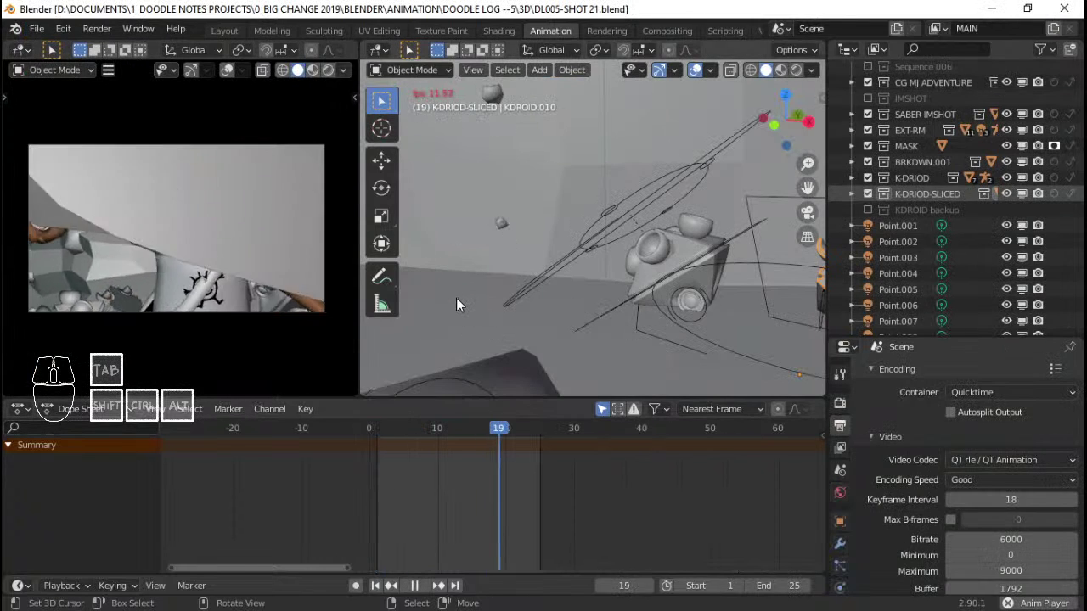
left_click(378, 449)
left_click_drag(378, 449, 431, 431)
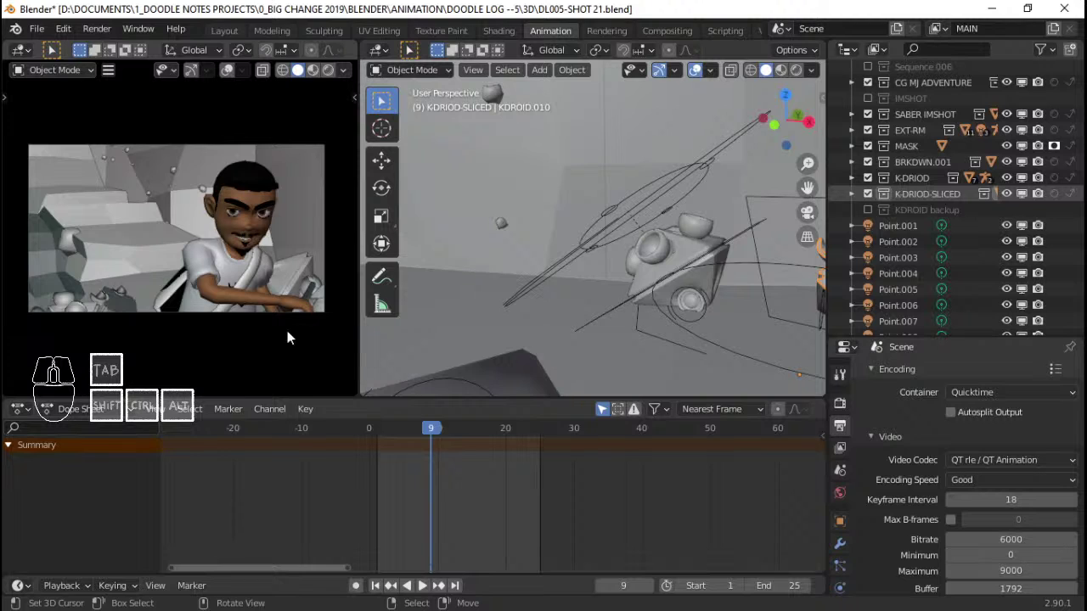
left_click(464, 476)
Set the camera view to rendered shading and preview the shot from frame 1 to frame 21
left_click(329, 70)
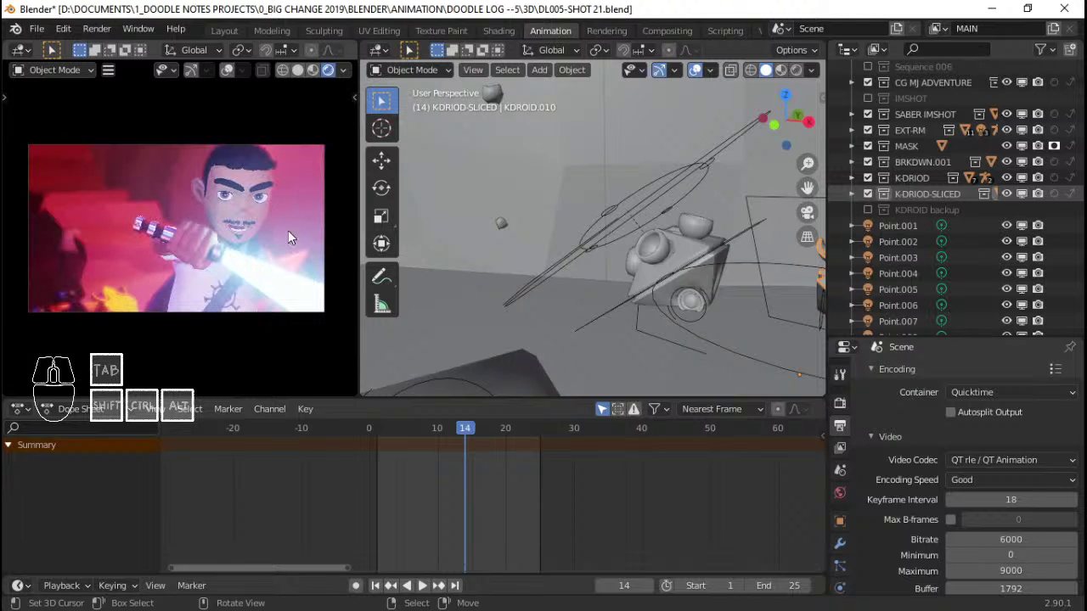
left_click(383, 480)
key("space")
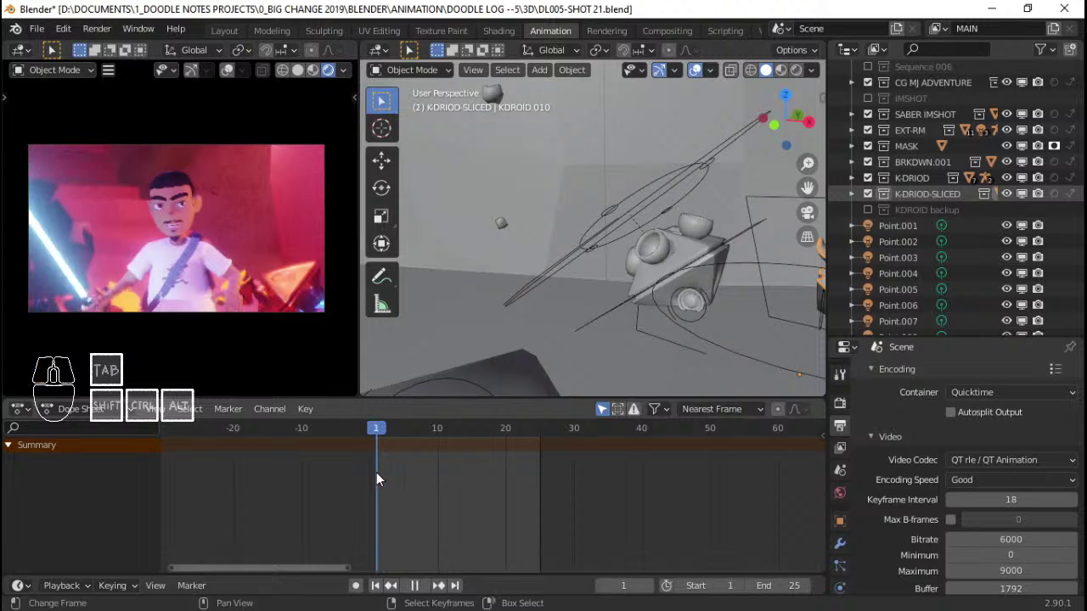
left_click_drag(376, 472, 513, 462)
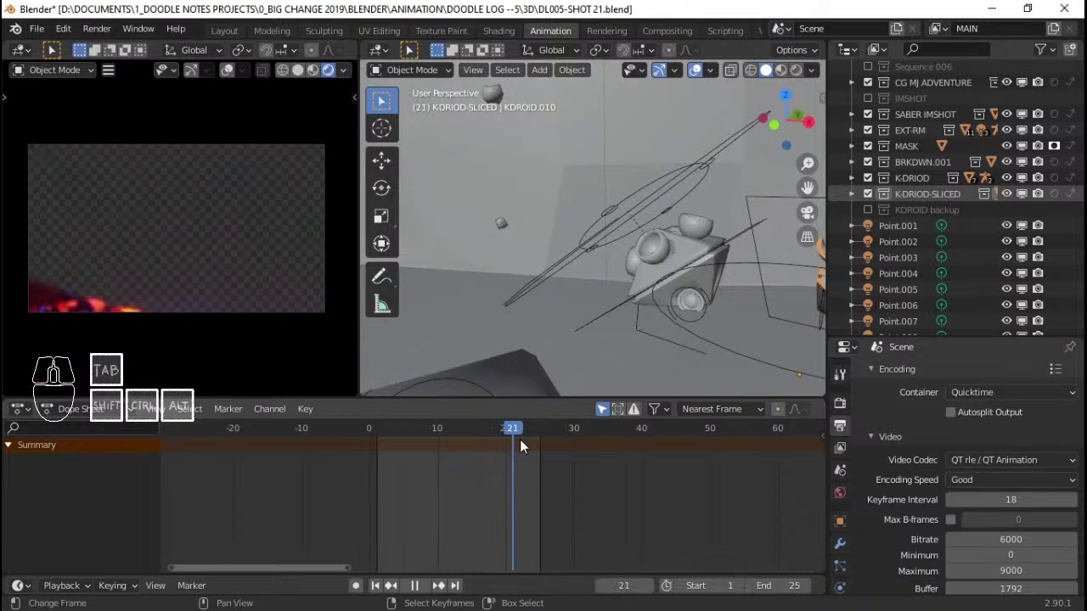
Examine the MASK collection's holdout setting and its circle mask object in the 3D viewport
left_click(906, 146)
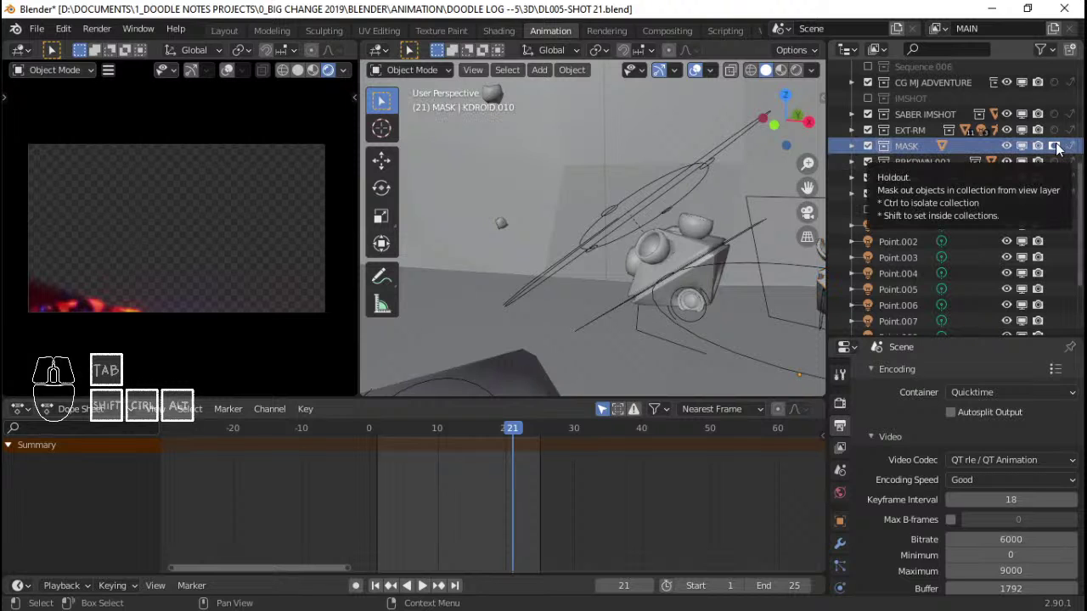
left_click(1056, 149)
middle_click_drag(706, 188, 565, 278)
middle_click_drag(553, 298, 543, 176, "shift")
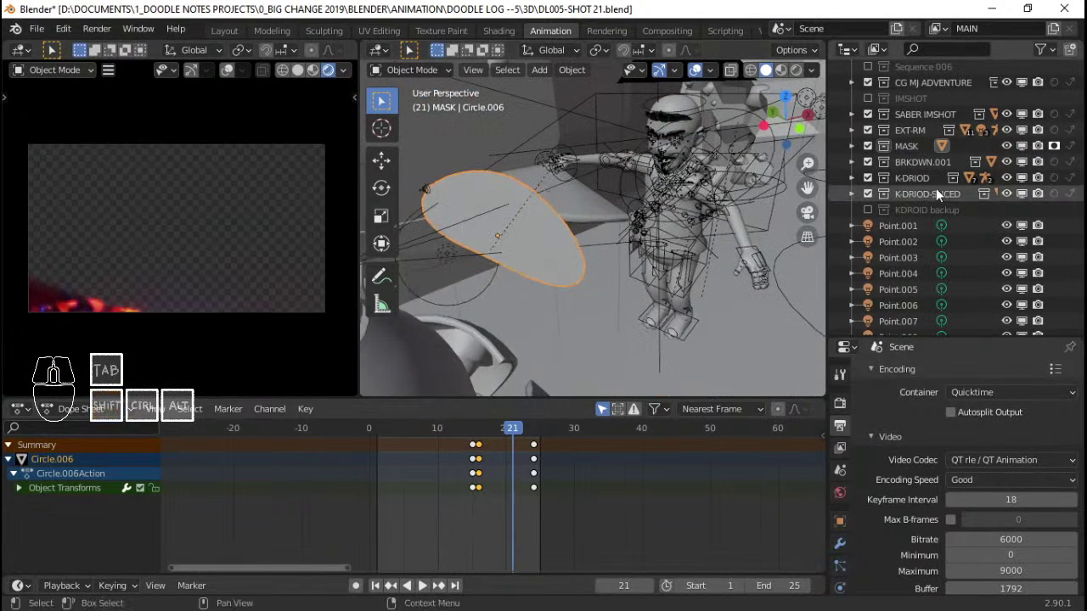
left_click(907, 147)
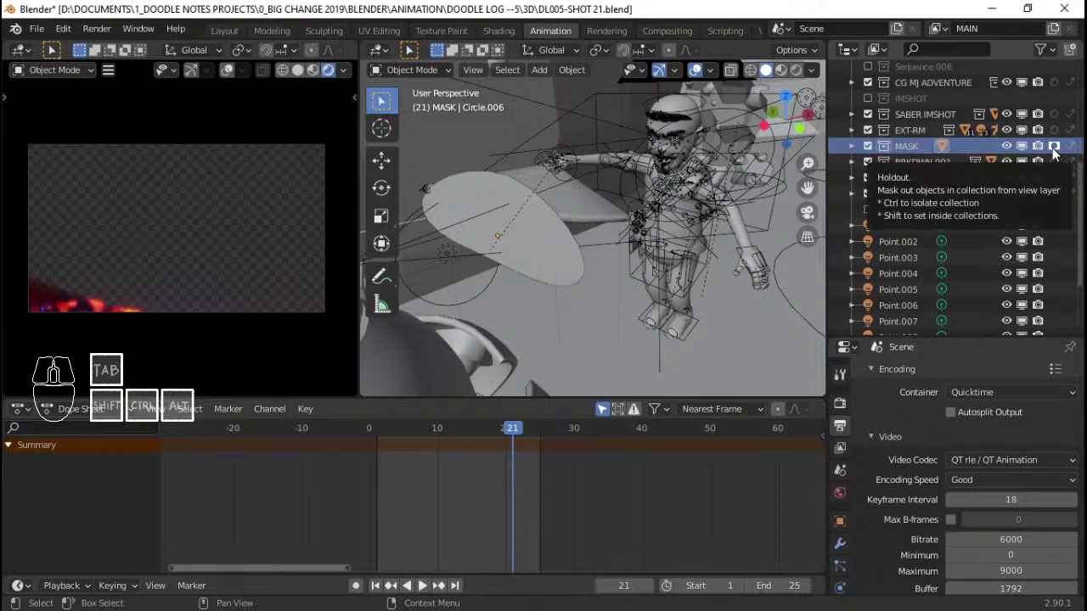
left_click(1045, 49)
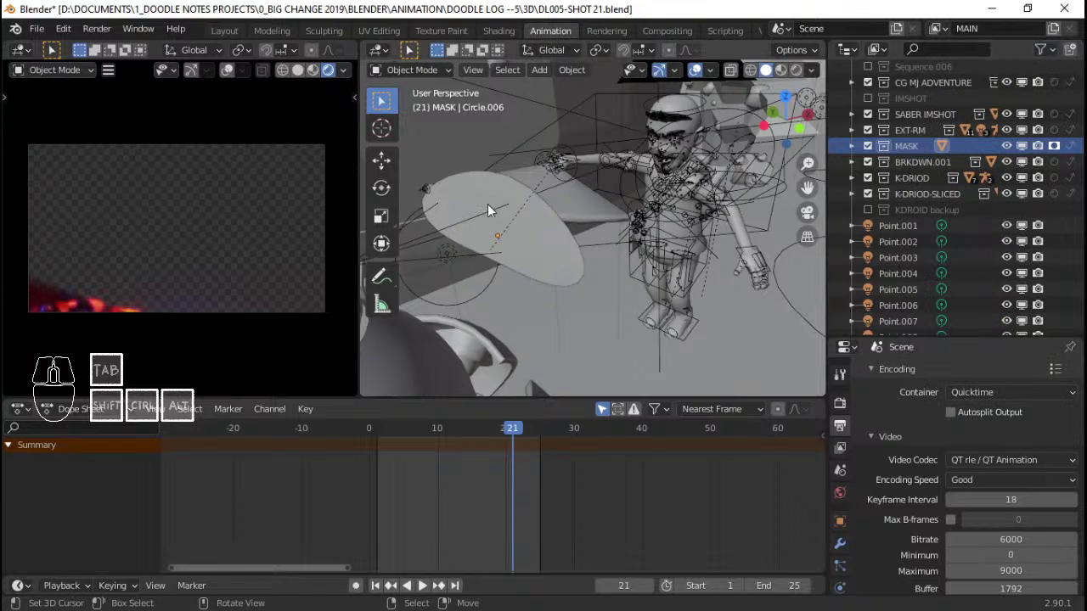
Select the circle mask and scrub the timeline to check its animation, ending at frame 10
left_click(488, 204)
left_click_drag(463, 463, 501, 454)
left_click(439, 455)
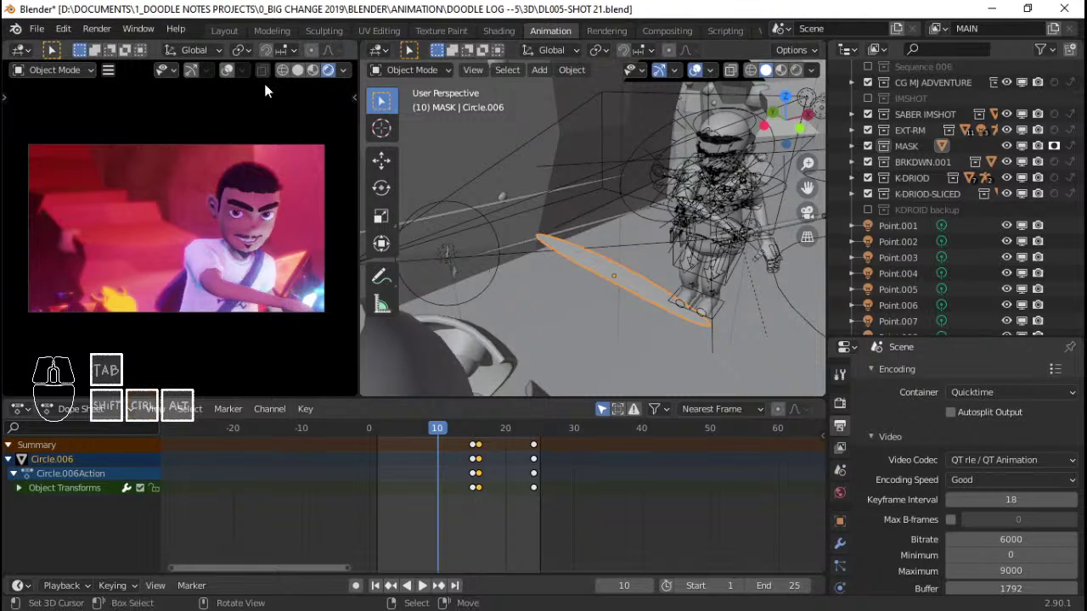
Set the camera view back to solid shading and save DL005-SHOT 21.blend
left_click(297, 69)
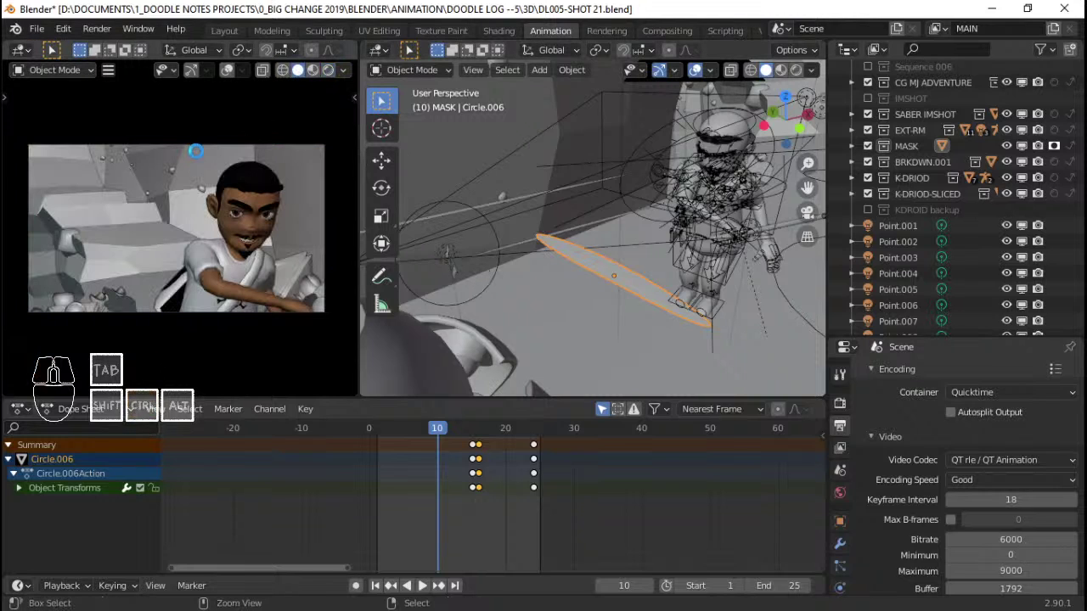
key("ctrl+s")
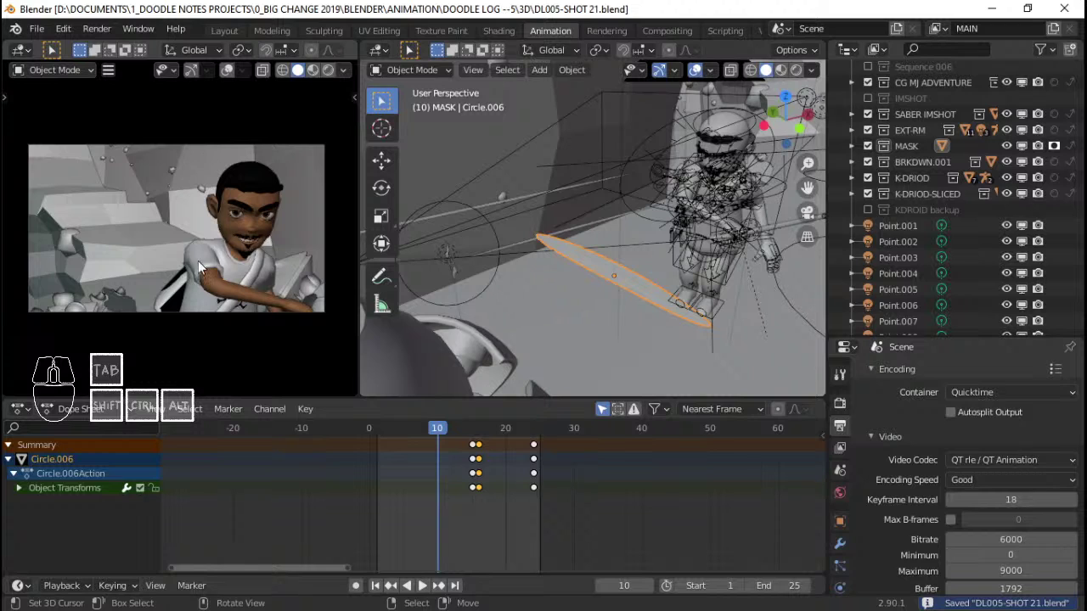
Reopen the recent project DL005-SHOT 22.blend
left_click(36, 28)
mouse_move(73, 78)
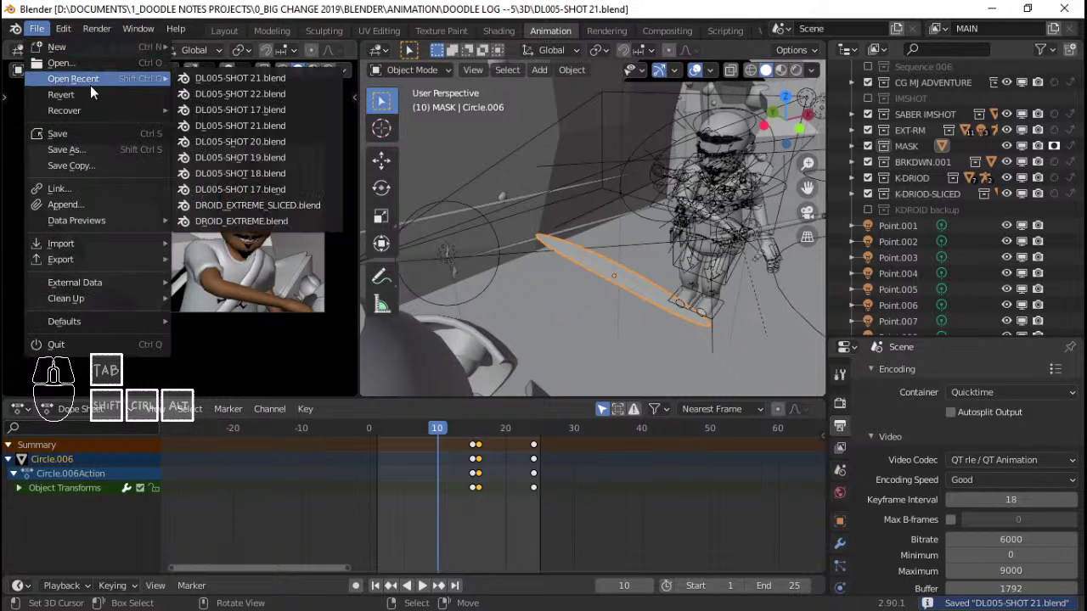
left_click(235, 96)
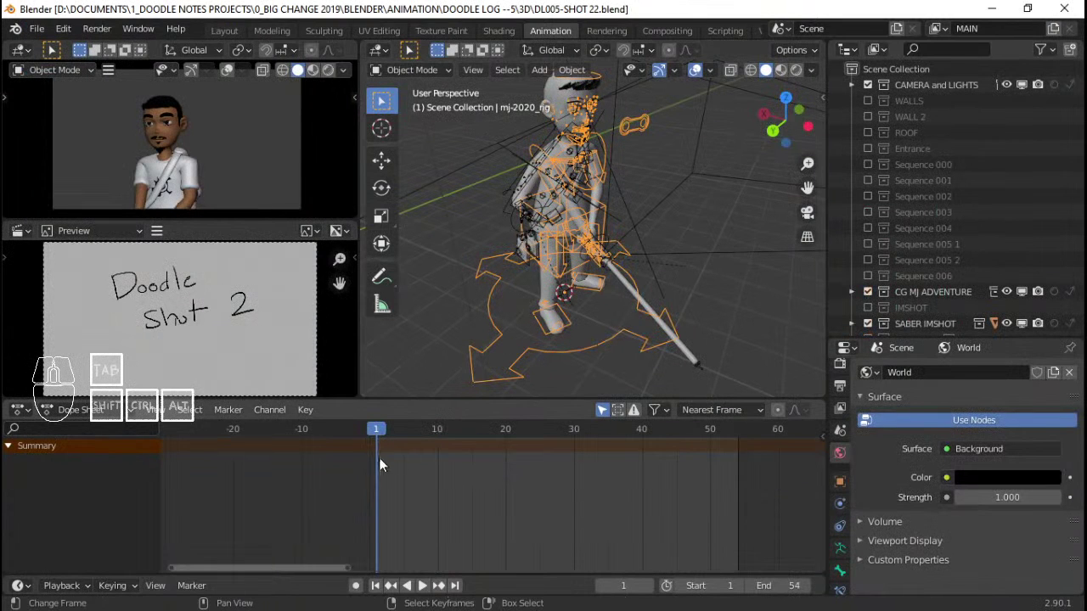
Scrub the storyboard to frame 7 and back to frame 1 while viewing the character rig from the front
left_click_drag(378, 457, 417, 458)
middle_click_drag(544, 280, 505, 212)
scroll(505, 212, "up", 5)
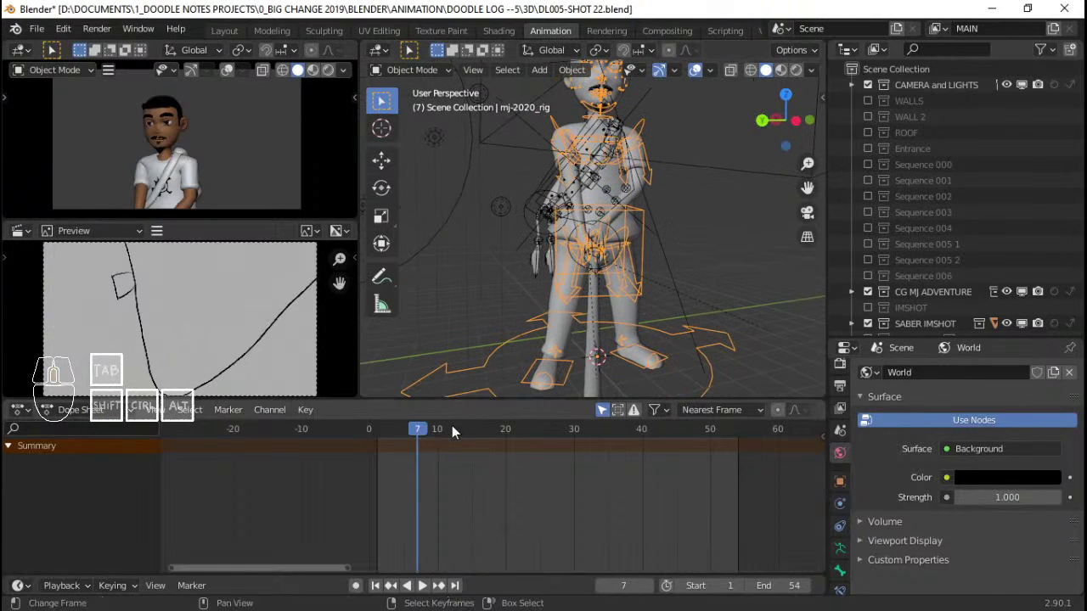
left_click_drag(402, 474, 379, 461)
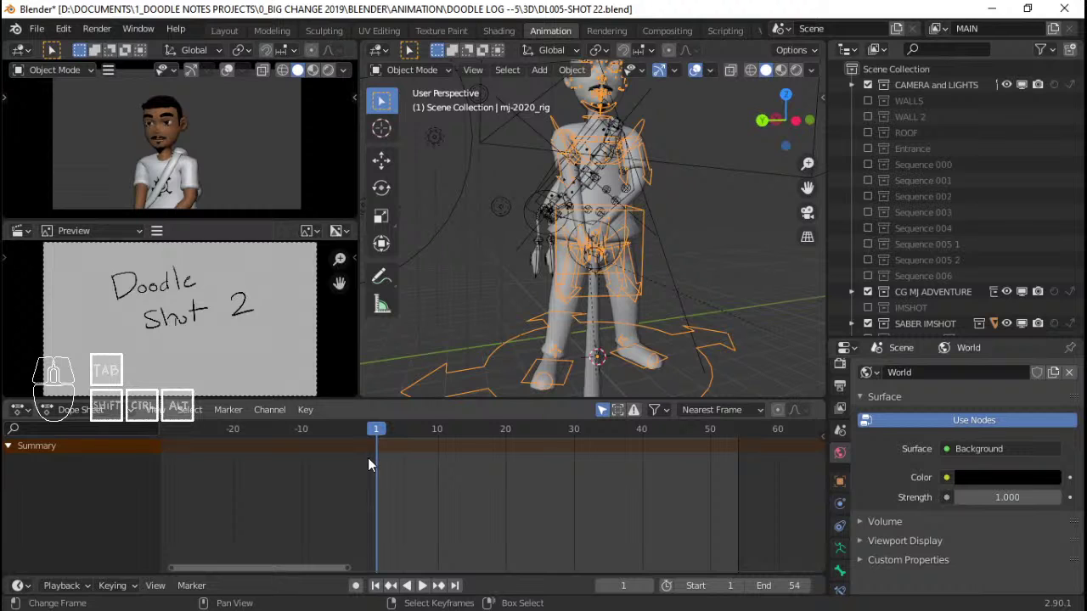
Play the storyboard animatic from frame 0 and stop it at frame 22
key("space")
key("shift+Left")
left_click(372, 491)
key("space")
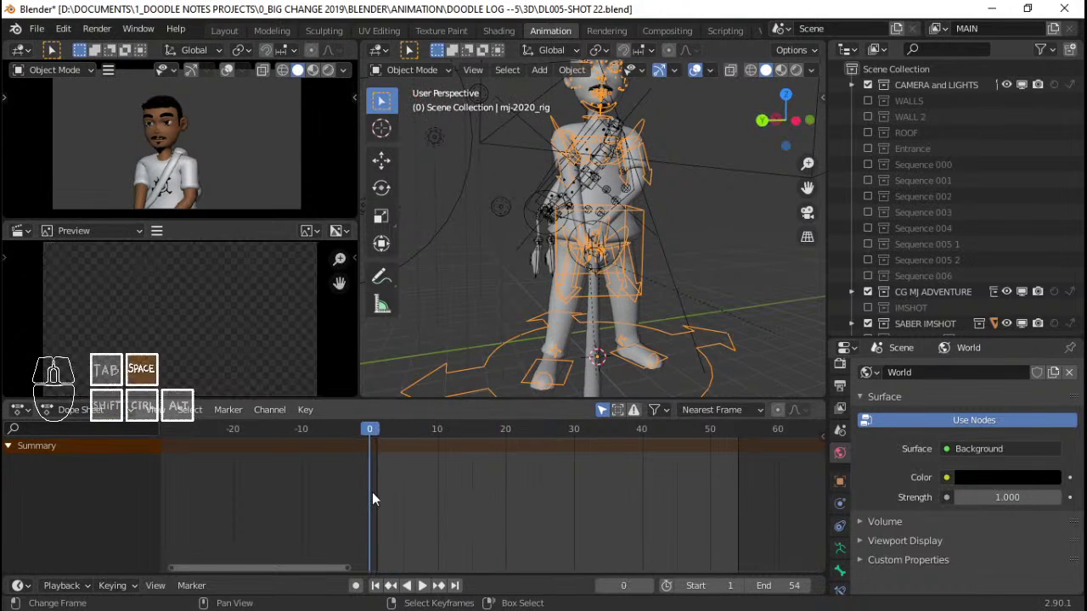
key("space")
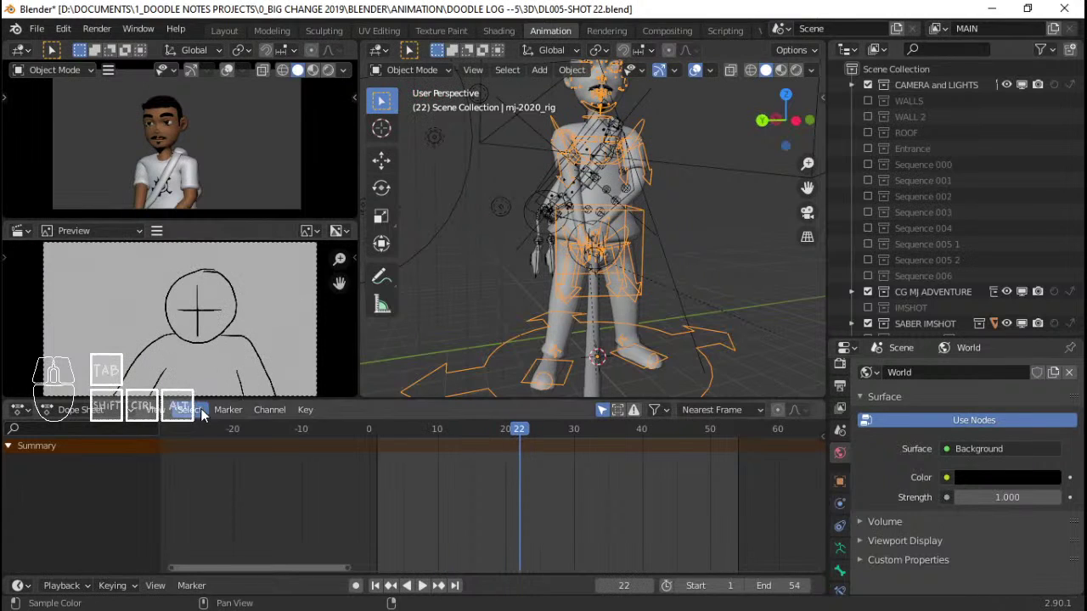
Replay the storyboard animatic several times, stopping at frames 39, 40 and 21, and return to frame 1
key("space")
key("space")
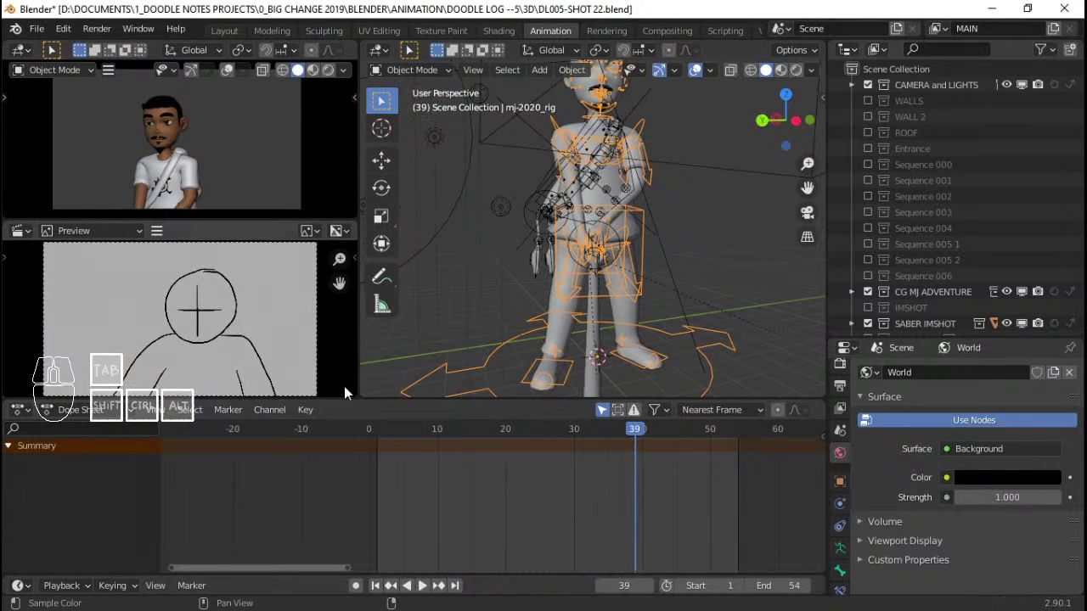
left_click(371, 509)
key("space")
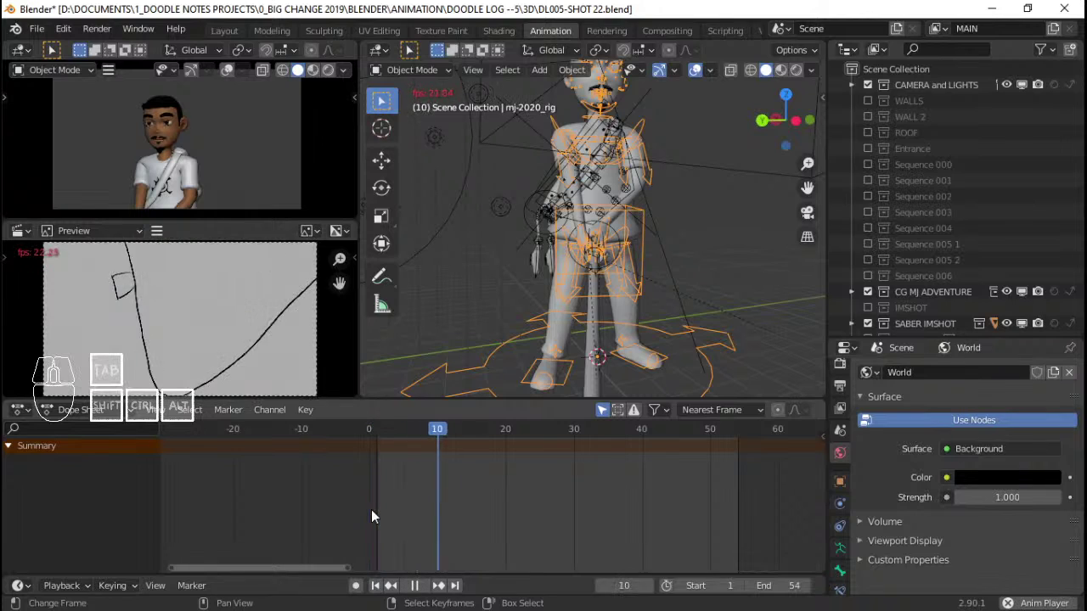
key("space")
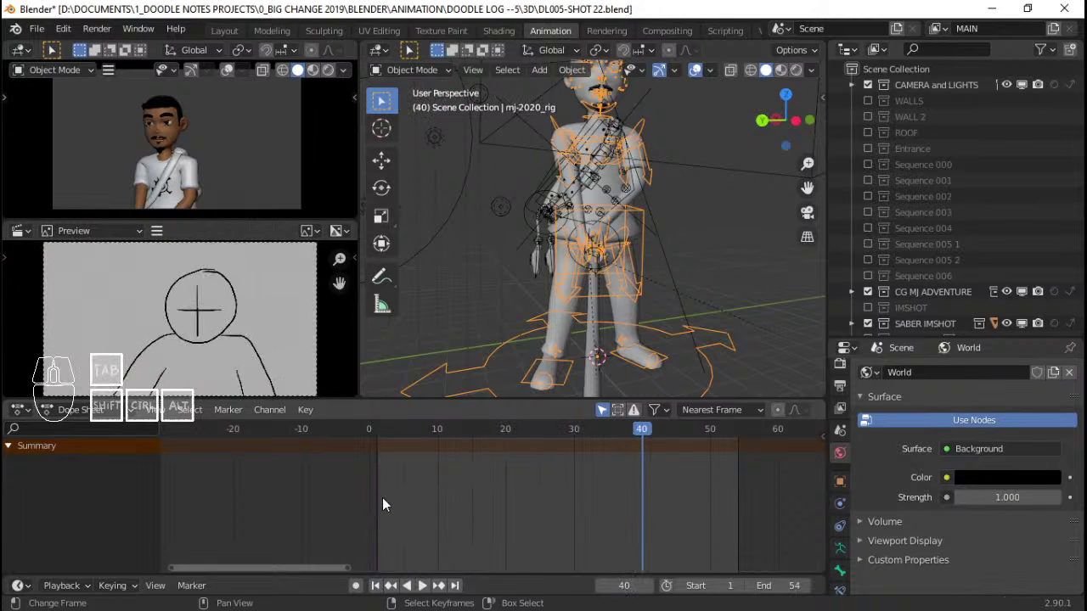
key("shift+Left")
key("space")
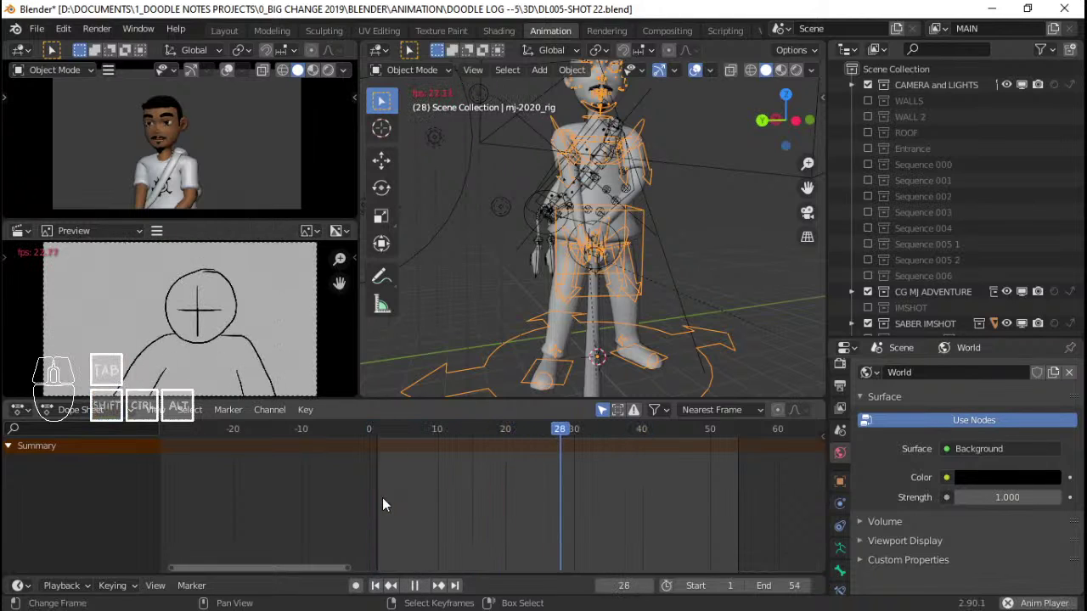
key("space")
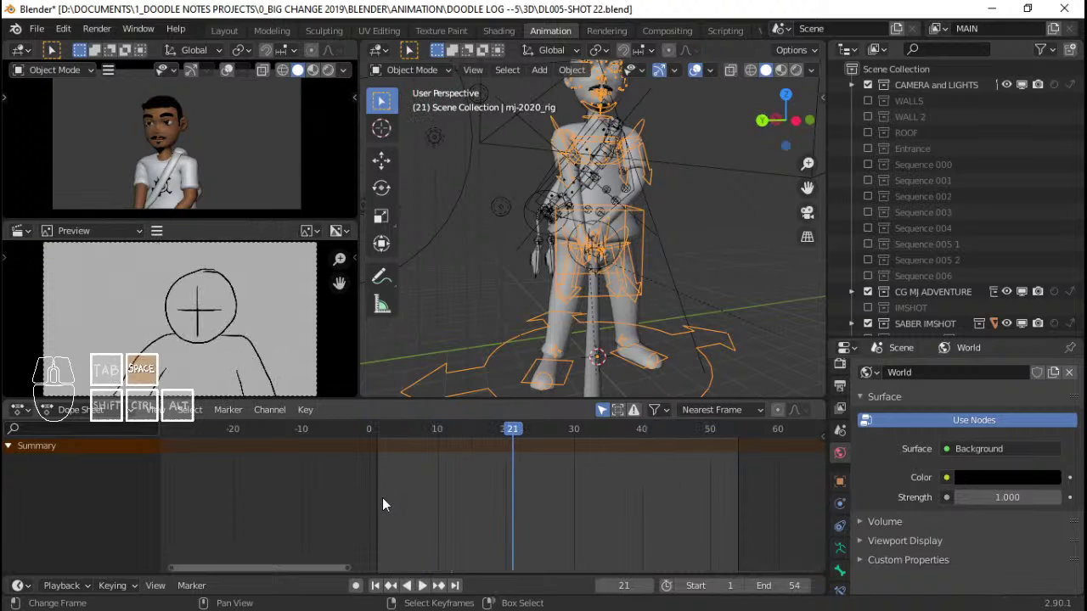
key("shift+Right")
key("shift+Left")
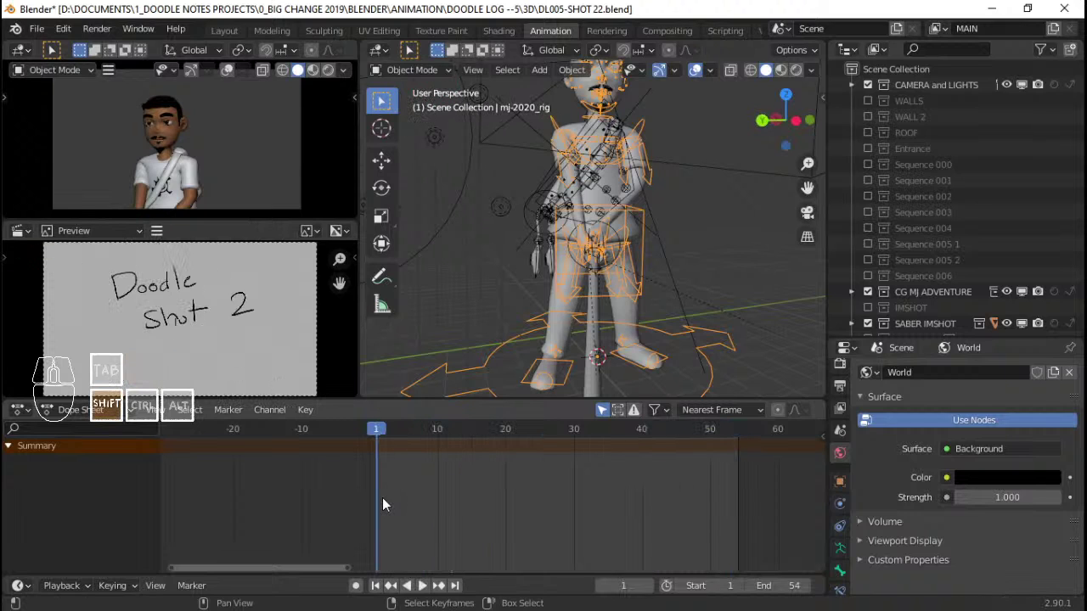
Play the animatic once more, return to frame 1 and save DL005-SHOT 22.blend
key("space")
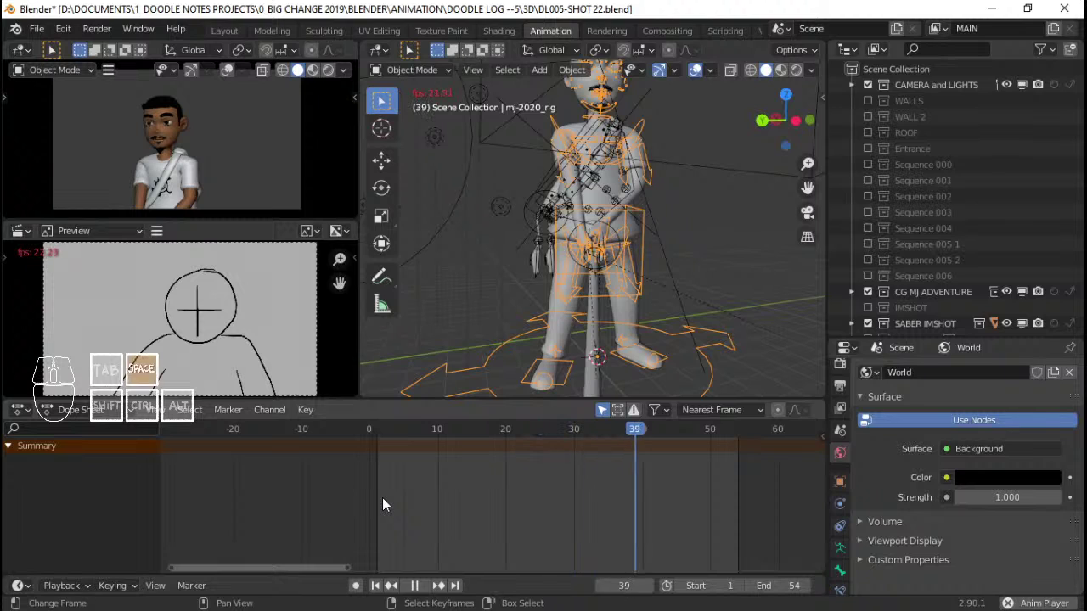
key("space")
key("shift+Right")
key("shift+Left")
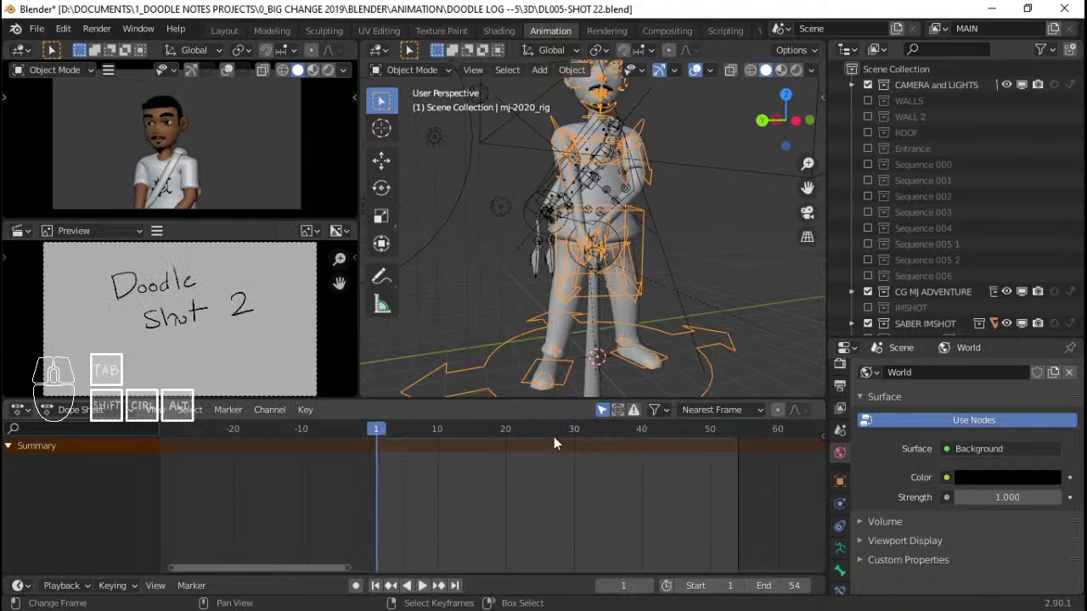
key("ctrl+s")
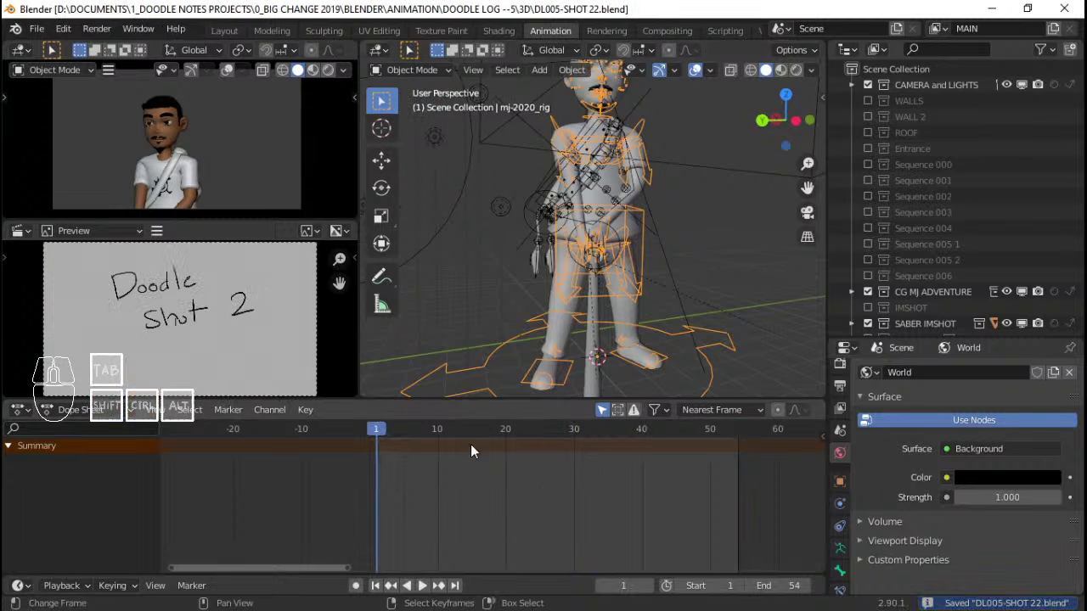
Scrub the animatic to frame 8, then replay it from frame 1 and stop at frame 21 to compare it with the camera view
scroll(229, 194, "down", 1)
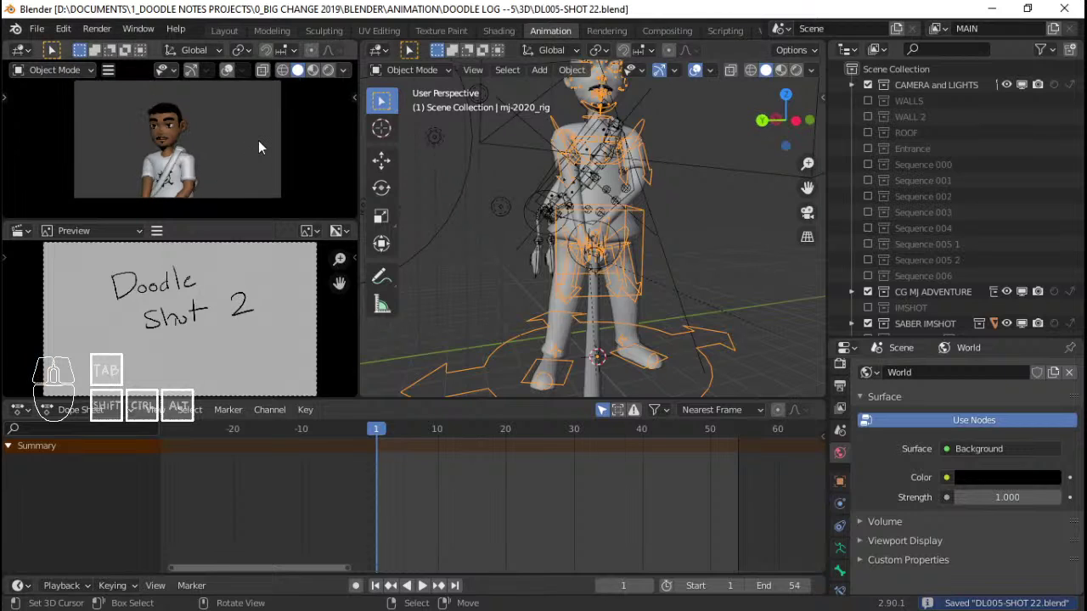
scroll(259, 146, "up", 2, "shift")
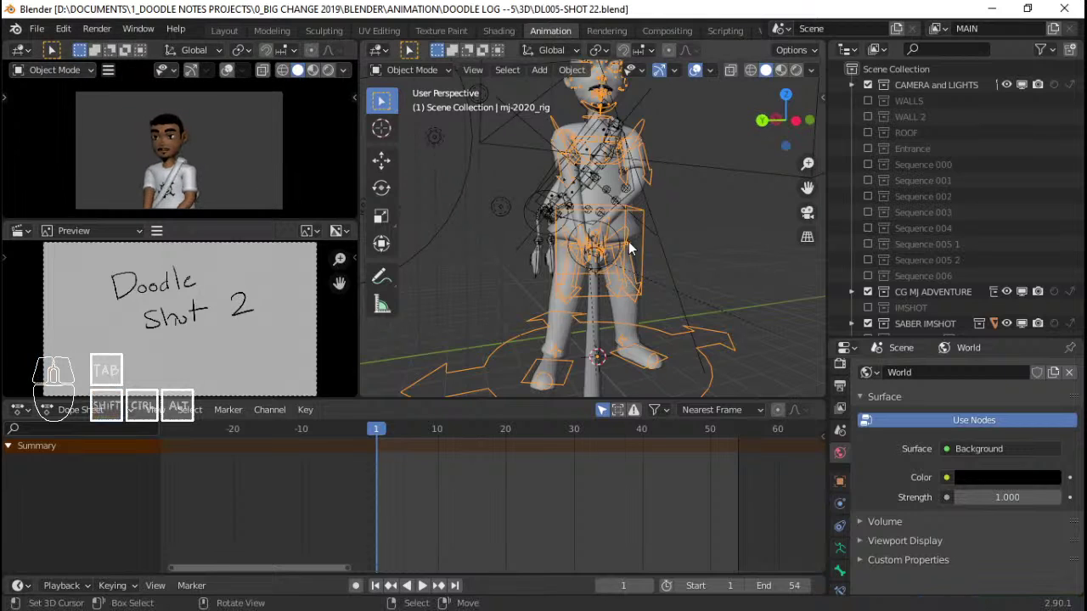
key("space")
left_click(379, 499)
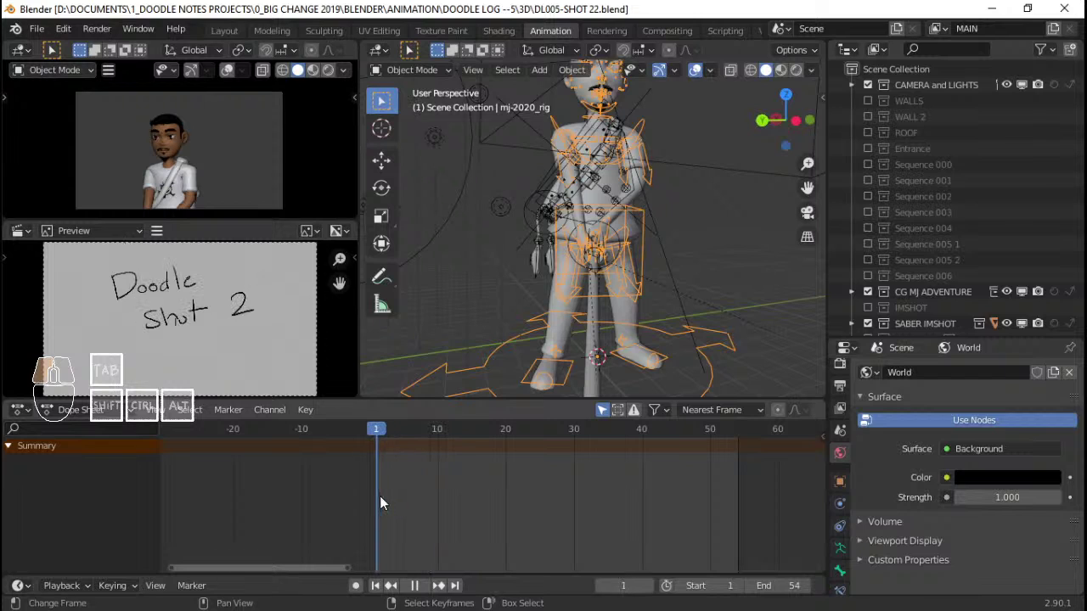
mouse_move(380, 496)
left_mouse_down()
mouse_move(527, 491)
mouse_move(424, 488)
left_mouse_up()
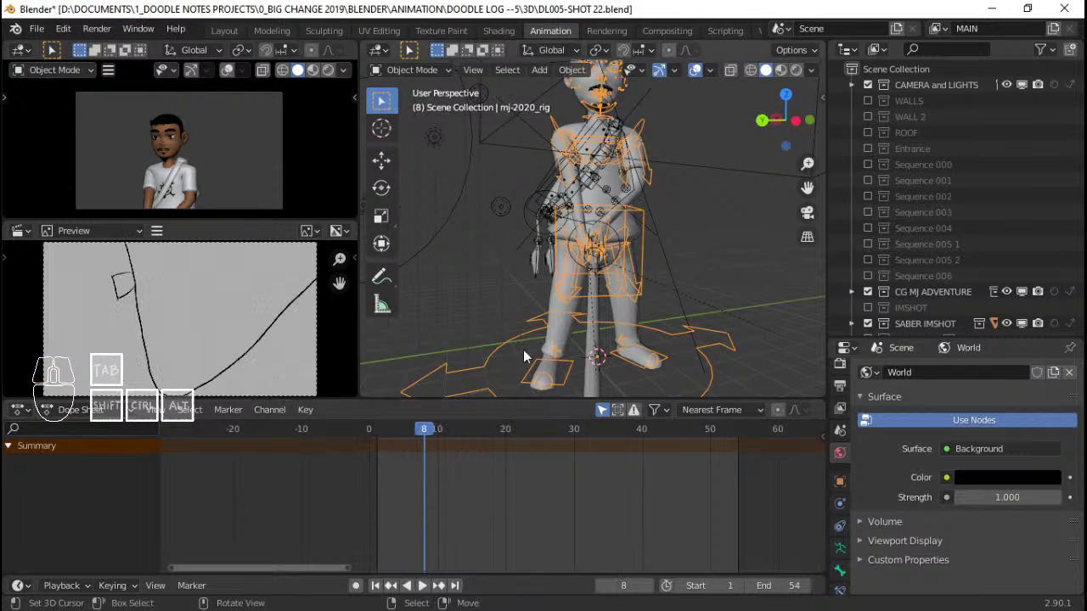
left_click(442, 488)
left_click(379, 471)
key("space")
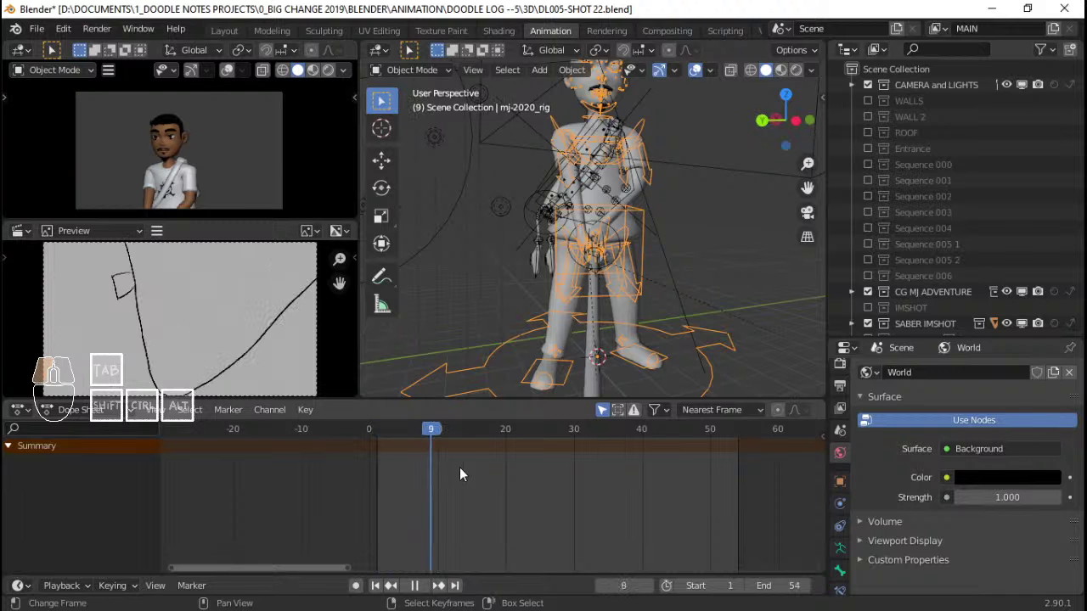
key("space")
Switch the character rig to Pose Mode and select both hand IK controls
middle_click_drag(645, 212, 601, 270)
key("ctrl+Tab")
left_click(522, 227)
left_click(579, 220)
scroll(580, 270, "down", 5)
scroll(581, 270, "up", 5)
scroll(600, 270, "down", 3)
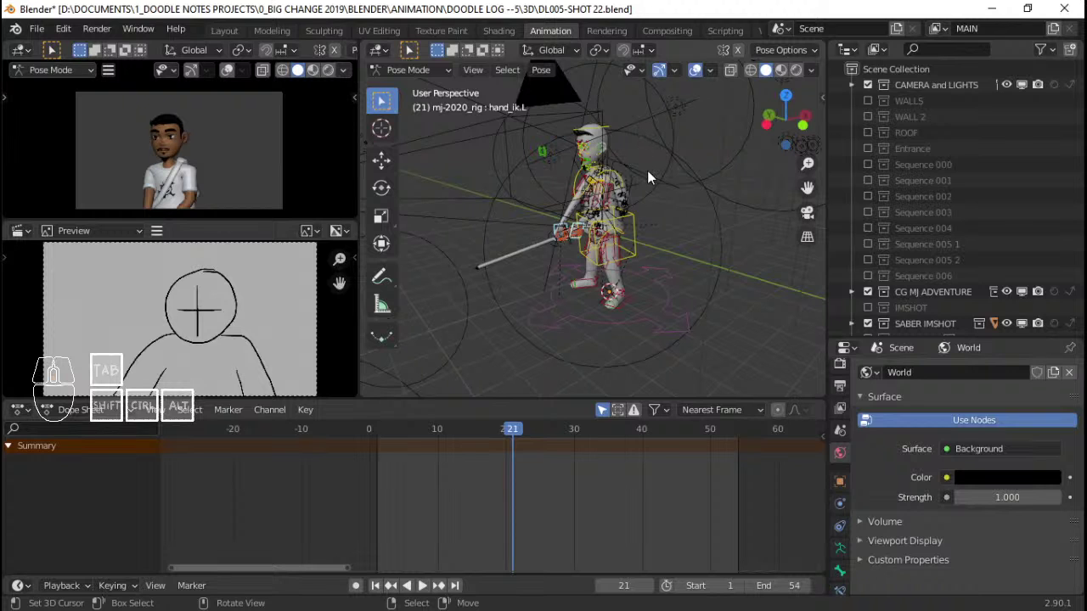
scroll(597, 188, "up", 4)
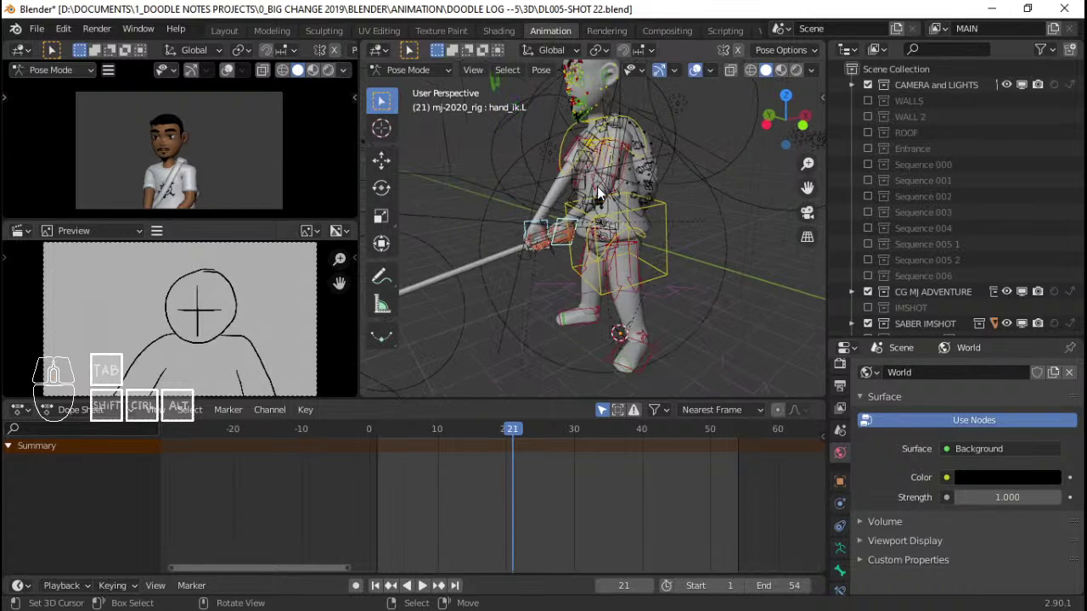
Tilt the character's head control about 5° around its local X axis at frame 21
middle_click_drag(597, 186, 620, 175)
left_click(544, 202)
scroll(544, 201, "up", 3)
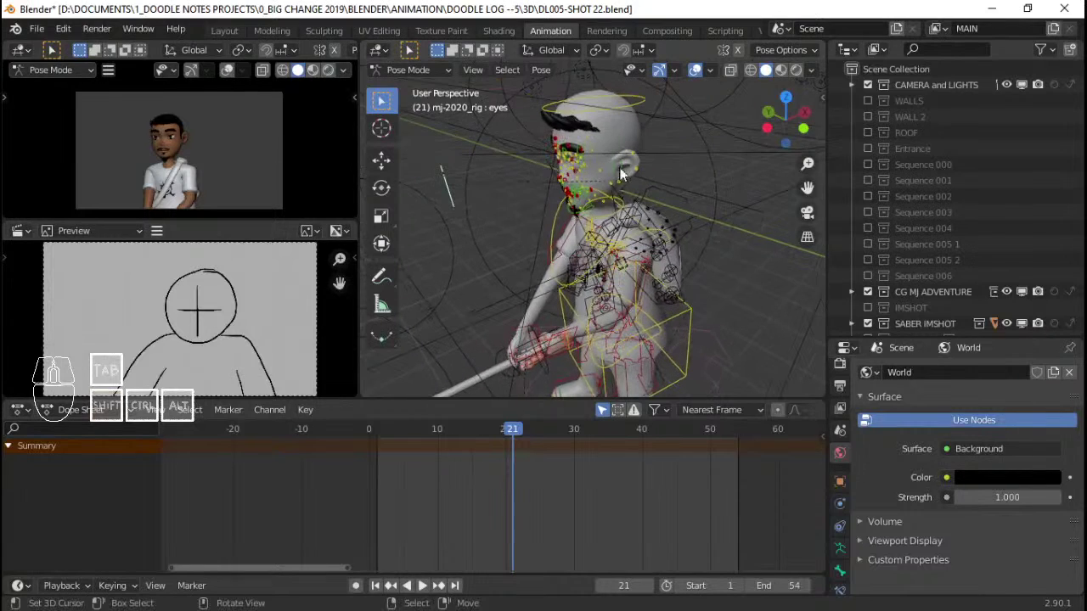
left_click(633, 104)
key("r")
key("x")
key("x")
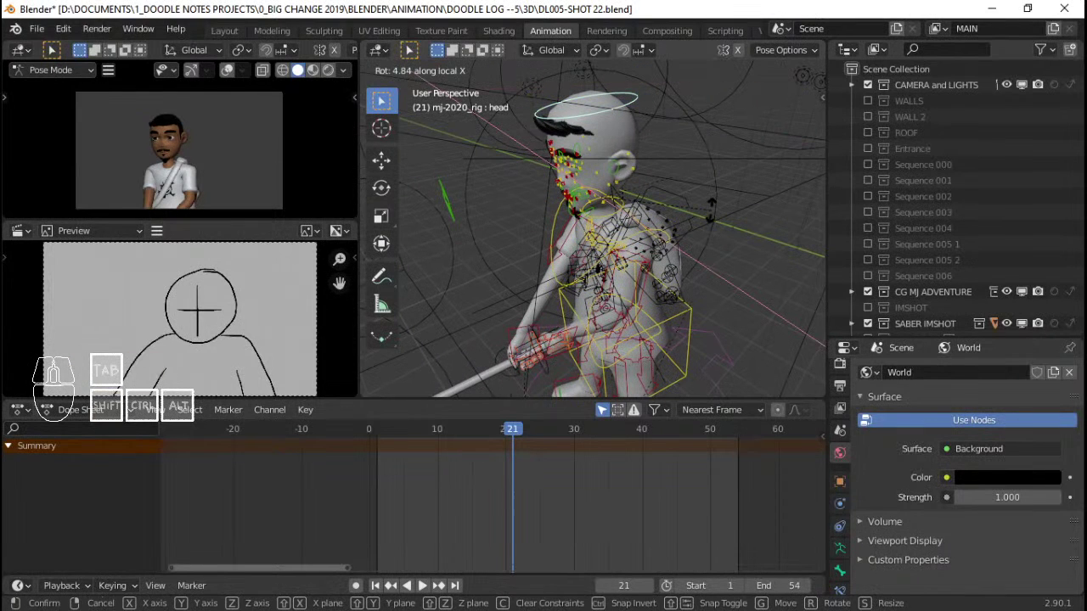
left_click(624, 216)
Rotate the neck control about 7° around its local X axis
left_click(627, 209)
key("r")
key("x")
key("x")
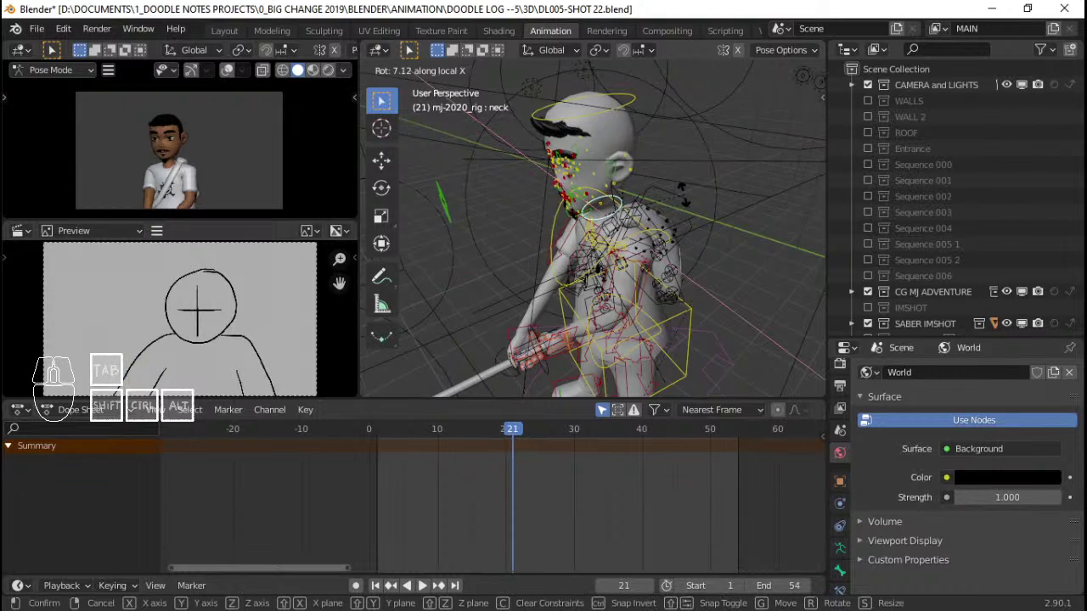
left_click(597, 219)
Select both hand IK controls on the weapon grip and examine the pose up close, from the front and at an angle
middle_click_drag(597, 219, 477, 255)
left_click(519, 178)
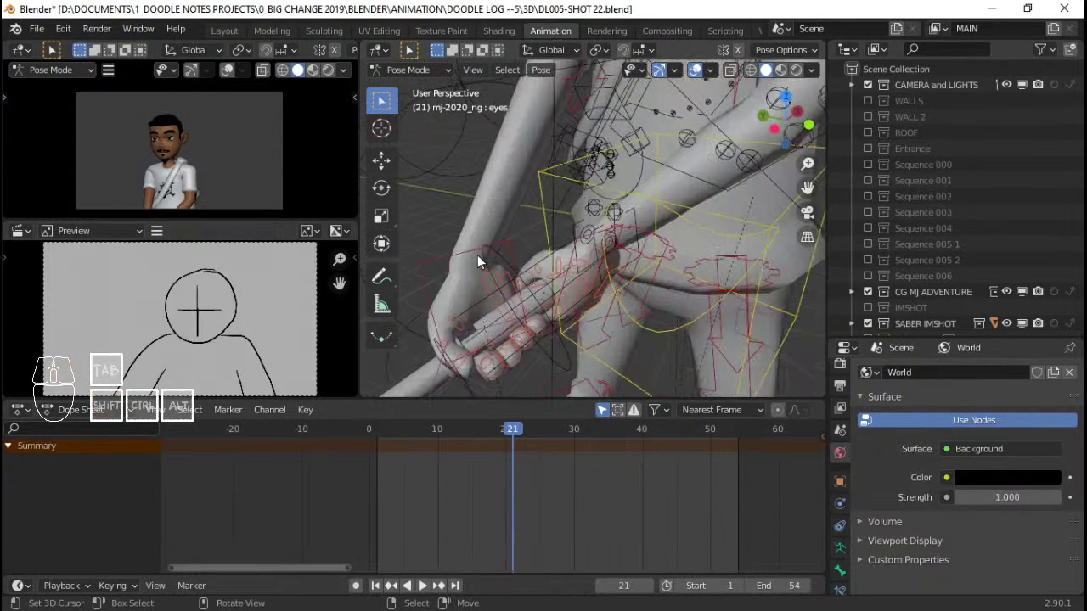
left_click(477, 255)
left_click(576, 243, "shift")
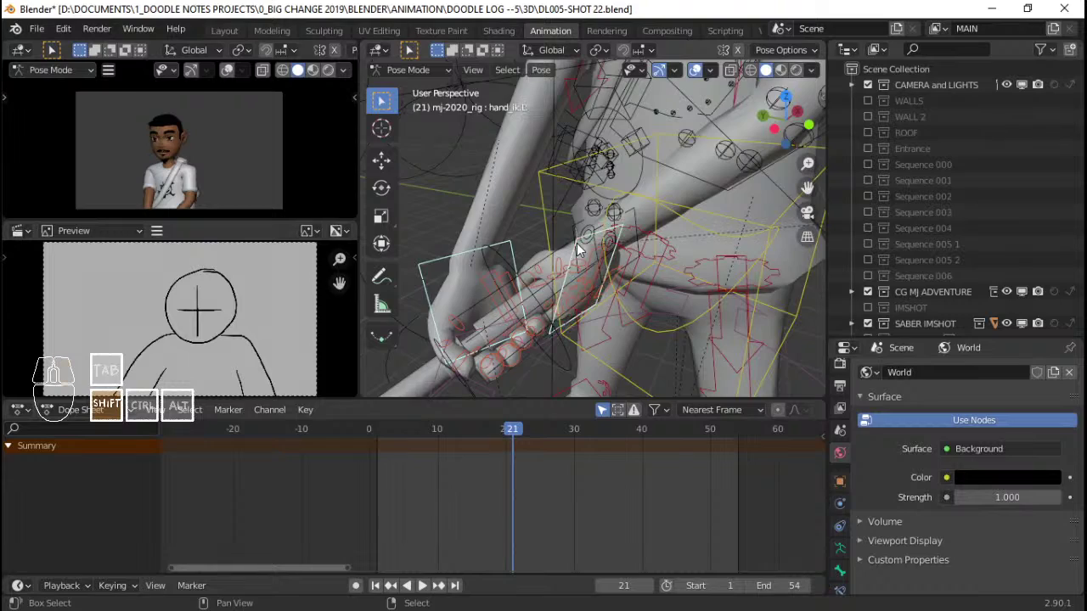
middle_click_drag(577, 243, 734, 243)
middle_click_drag(617, 279, 643, 280)
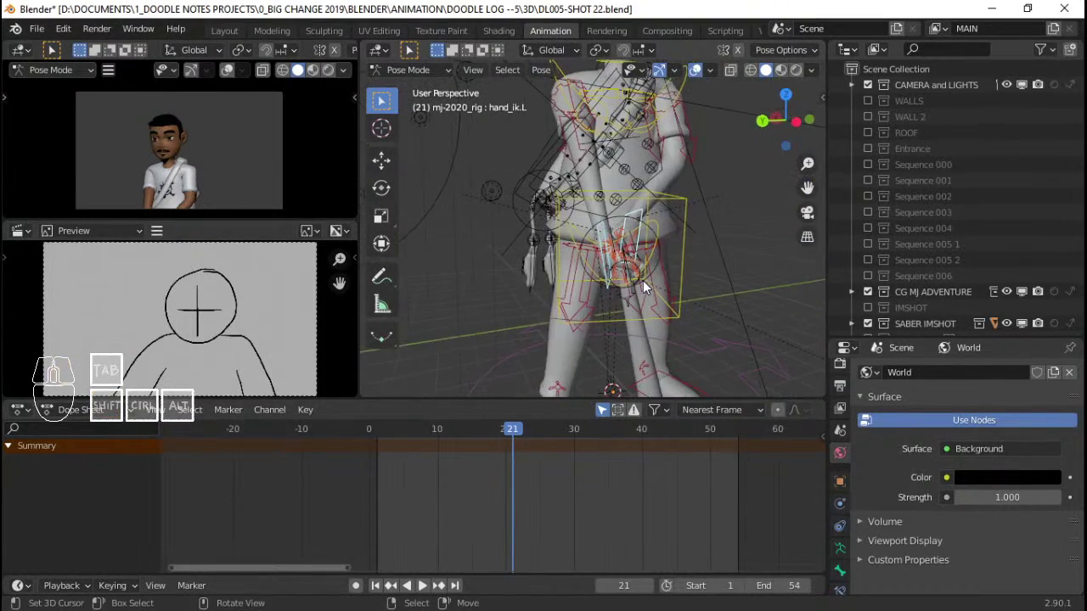
key("KP_1")
scroll(643, 280, "down", 5)
scroll(535, 248, "up", 4)
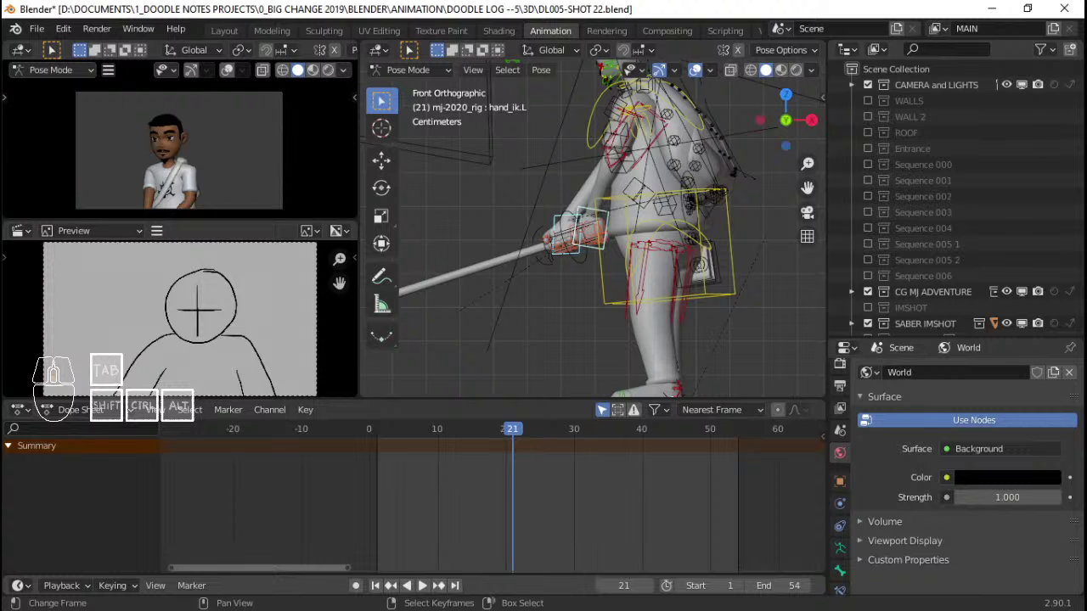
mouse_move(618, 220)
middle_mouse_down()
mouse_move(551, 186)
mouse_move(625, 228)
middle_mouse_up()
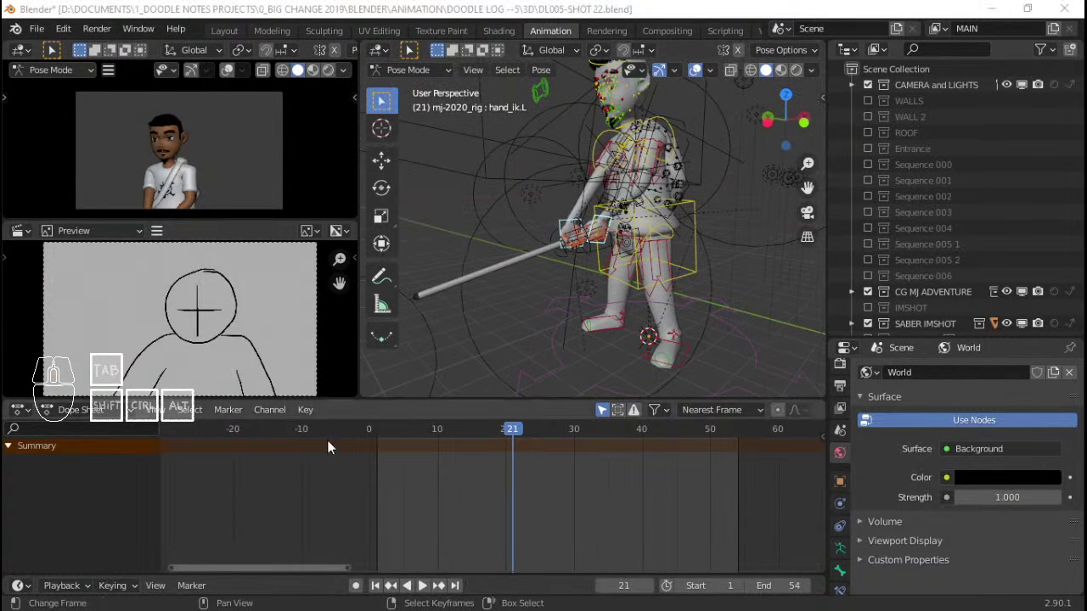
Select the left foot IK control and widen the main 3D viewport next to the camera view
middle_click_drag(544, 255, 590, 208)
right_click(568, 300)
key("KP_7")
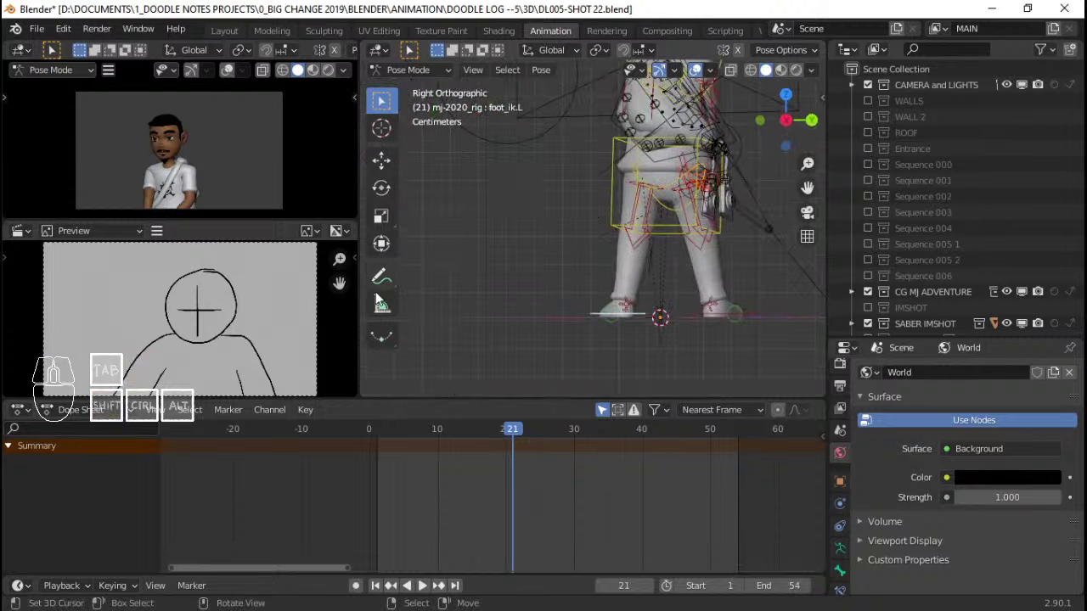
left_click_drag(358, 212, 312, 213)
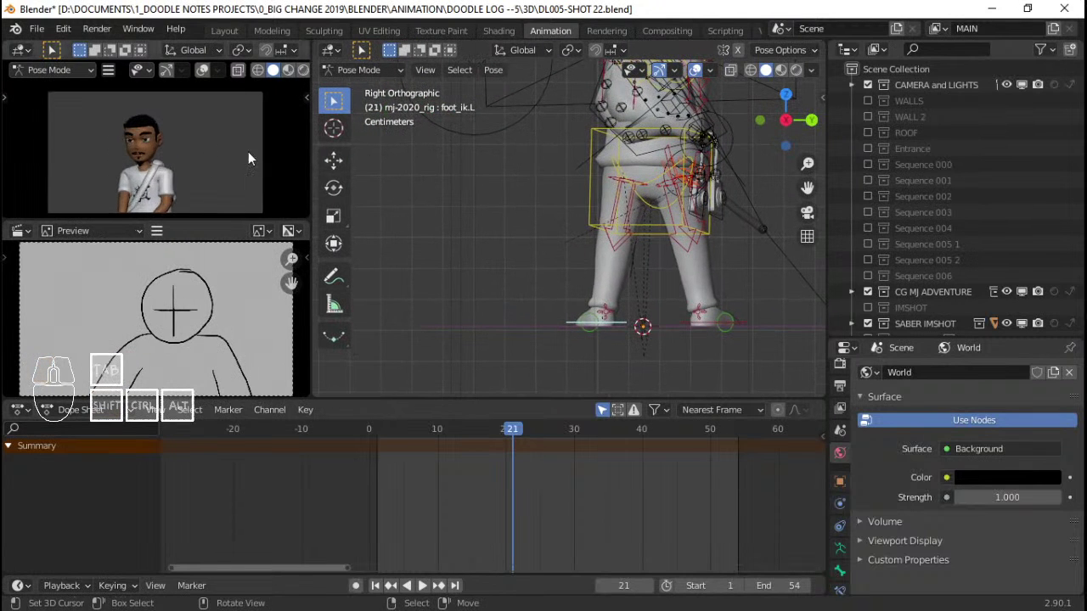
In the front view, move the torso and both hand IK controls forward and down and rotate them forward, so the knees bend into a crouch
middle_click_drag(645, 237, 726, 181)
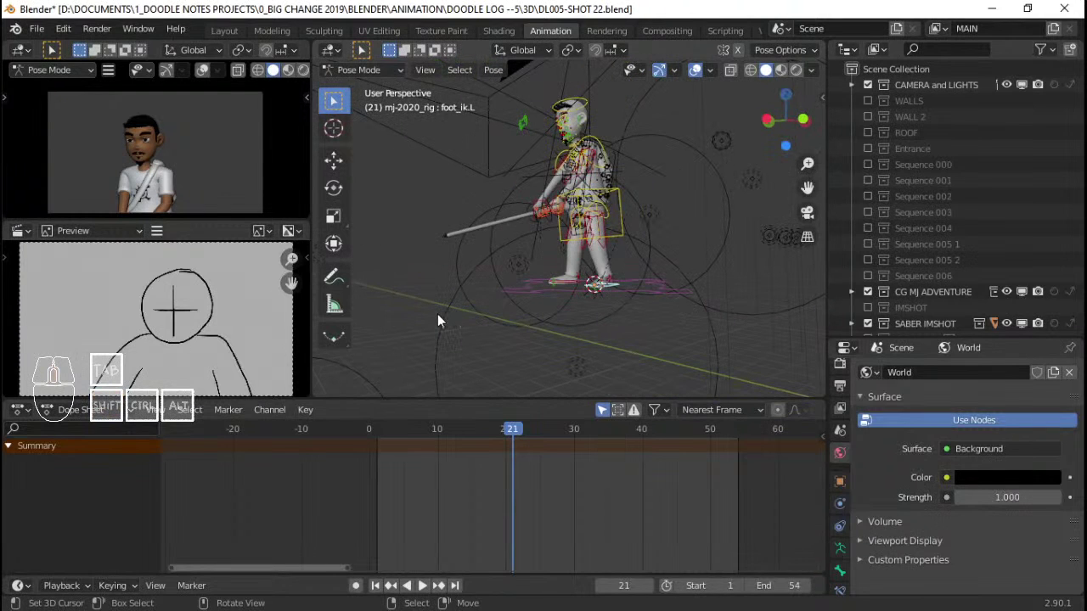
key("KP_3")
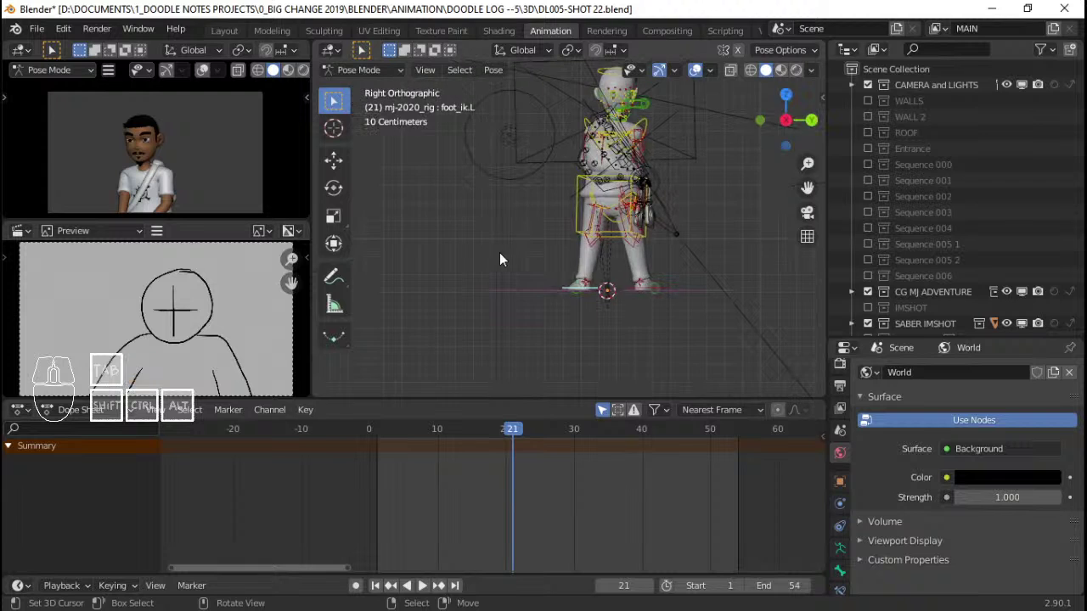
scroll(524, 235, "up", 3)
key("ctrl+KP_1")
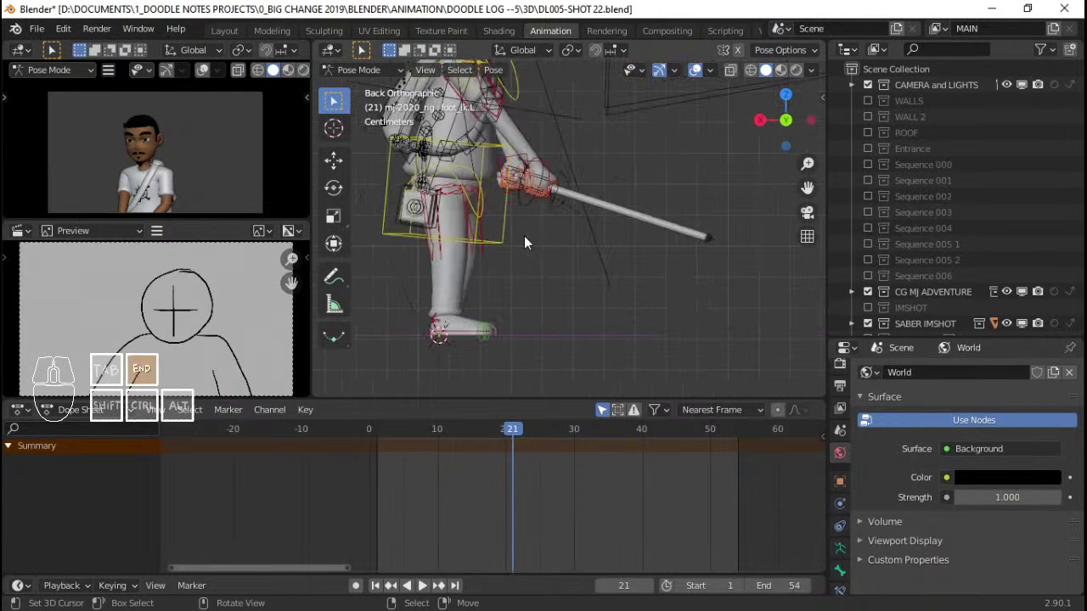
key("ctrl+KP_1")
left_click(718, 202)
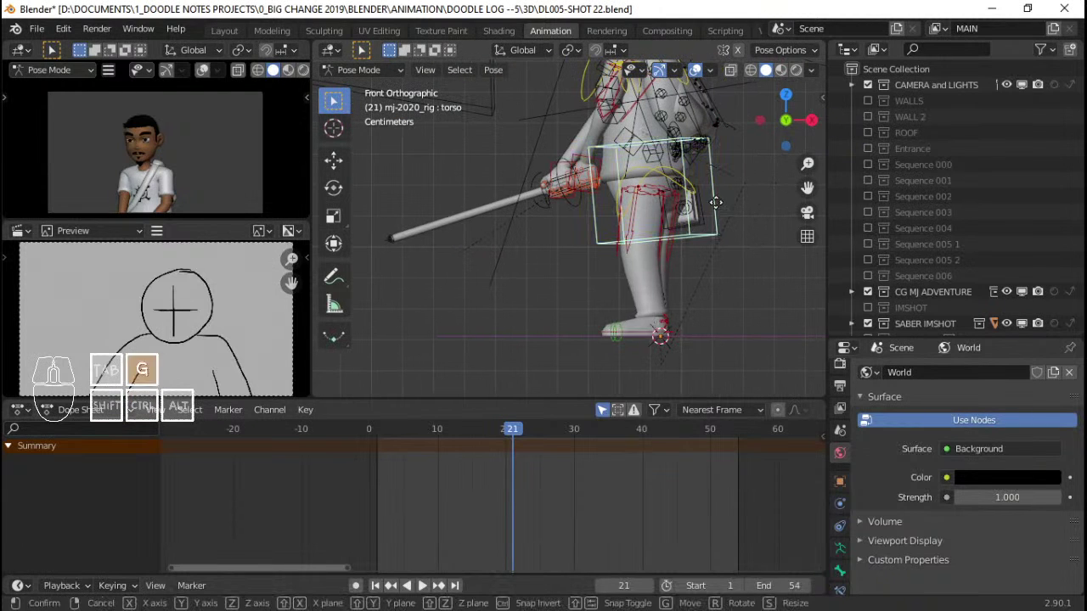
key("r")
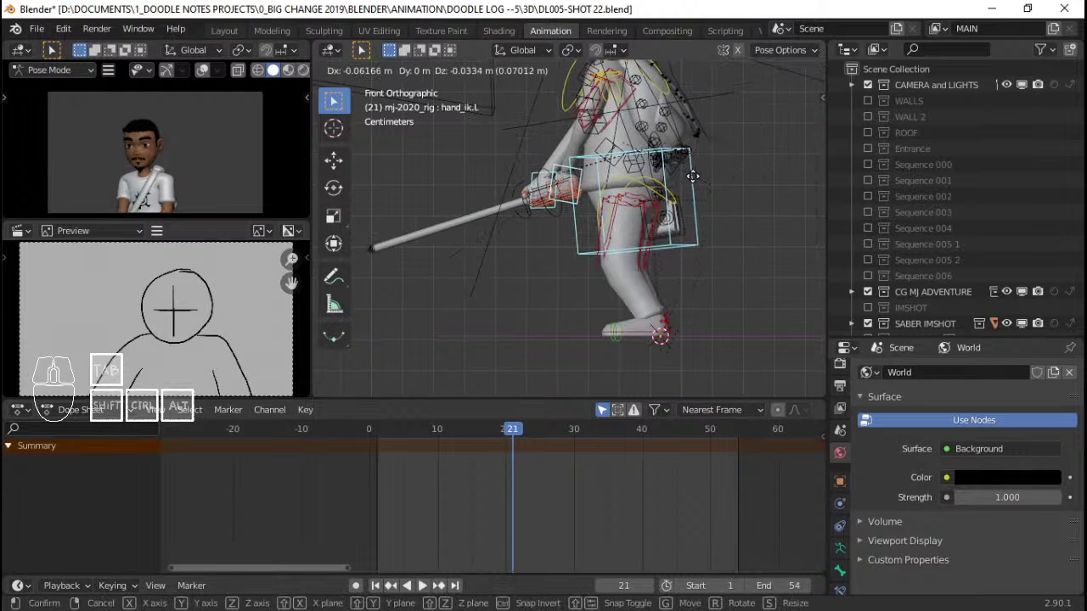
left_click(769, 202)
key("g")
left_click(766, 188)
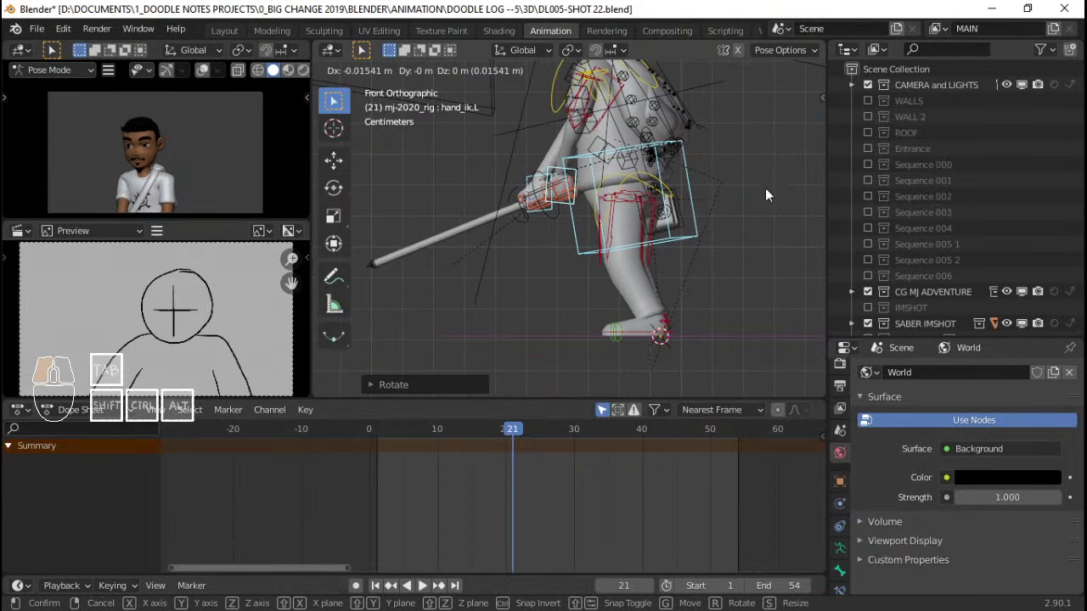
Reposition the right foot IK control in the top view to adjust the stance
middle_click_drag(564, 255, 710, 292)
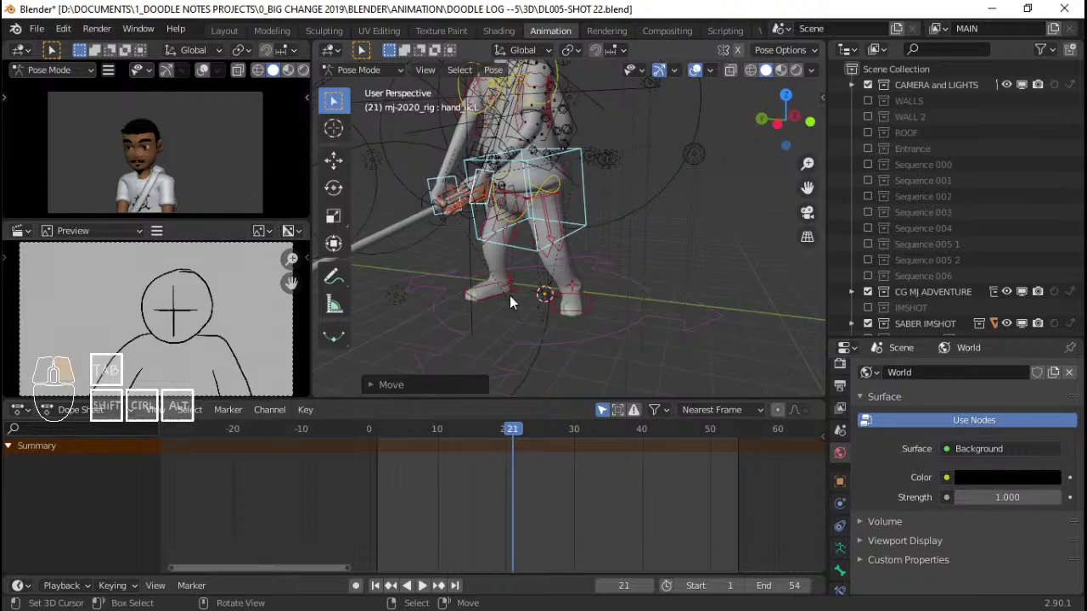
key("KP_7")
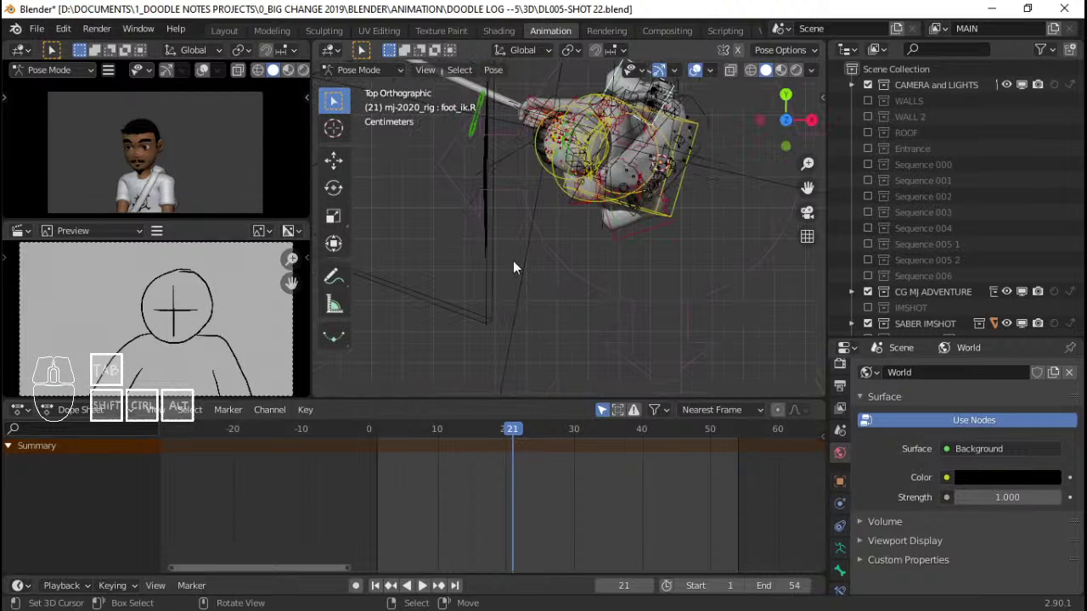
left_click(620, 192)
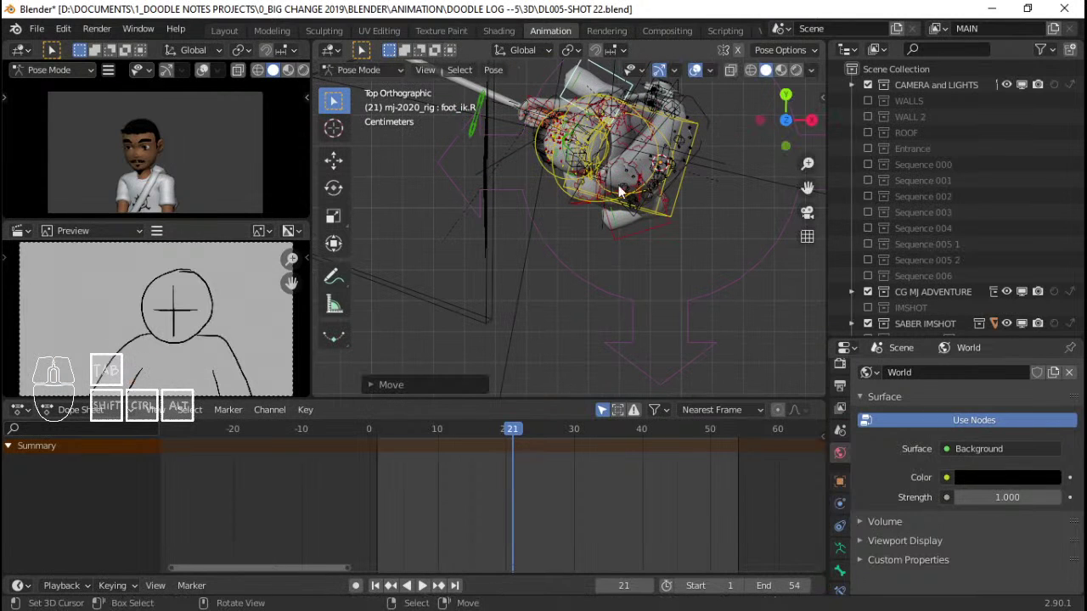
In the top view, move the left foot IK control outward and rotate it to adjust the stance
left_click(654, 231)
key("g")
left_click(699, 223)
key("r")
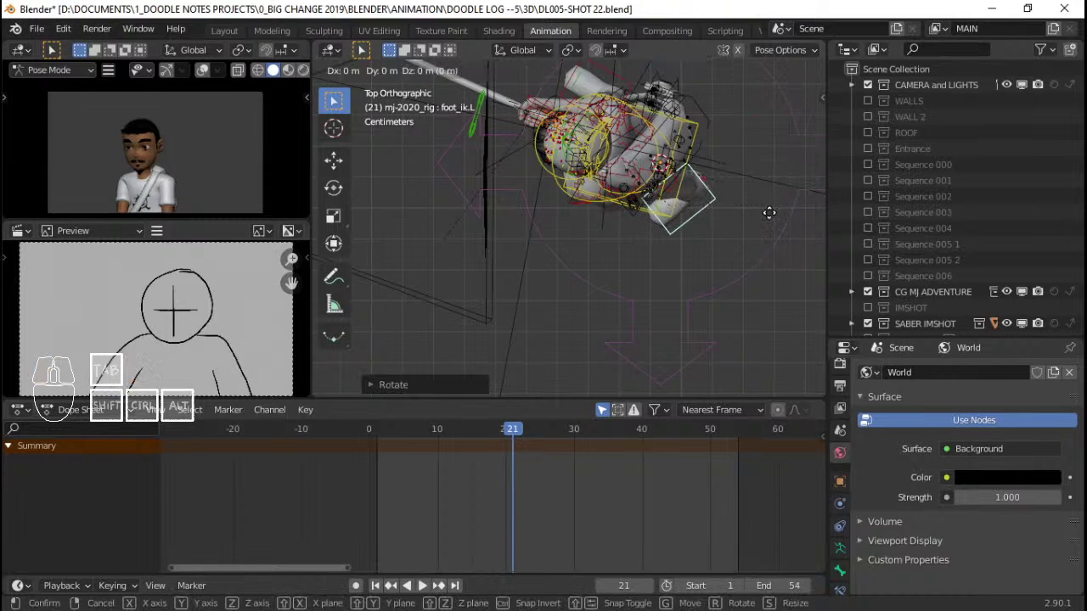
left_click(768, 212)
Move the torso and both hand IK controls forward and down in the front view, with a slight forward rotation
middle_click_drag(659, 260, 562, 219)
right_click(646, 195)
scroll(646, 195, "up", 1)
scroll(500, 216, "up", 1)
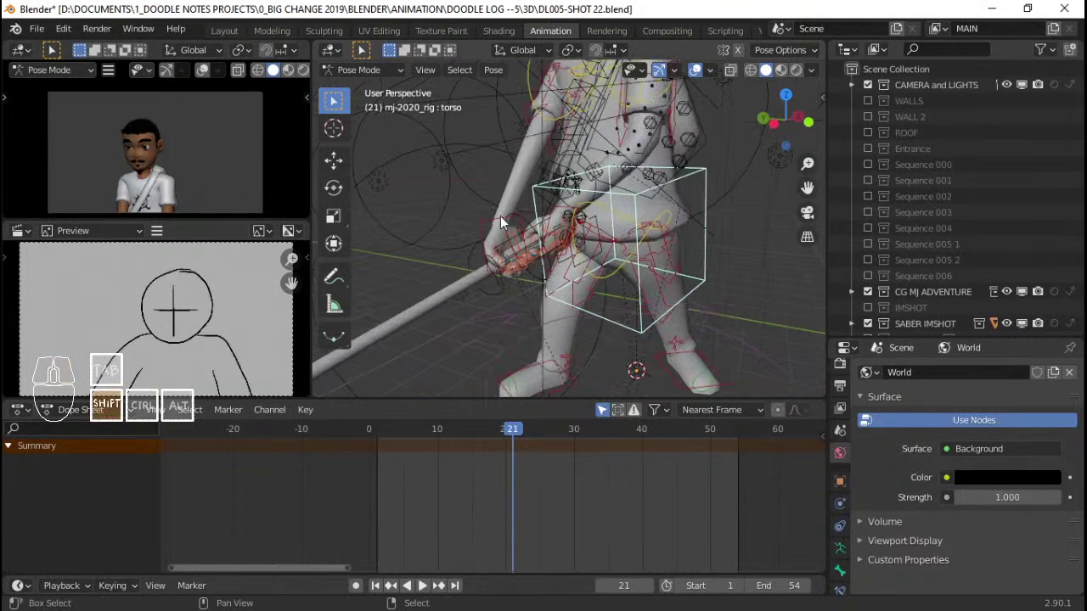
right_click(560, 208, "shift")
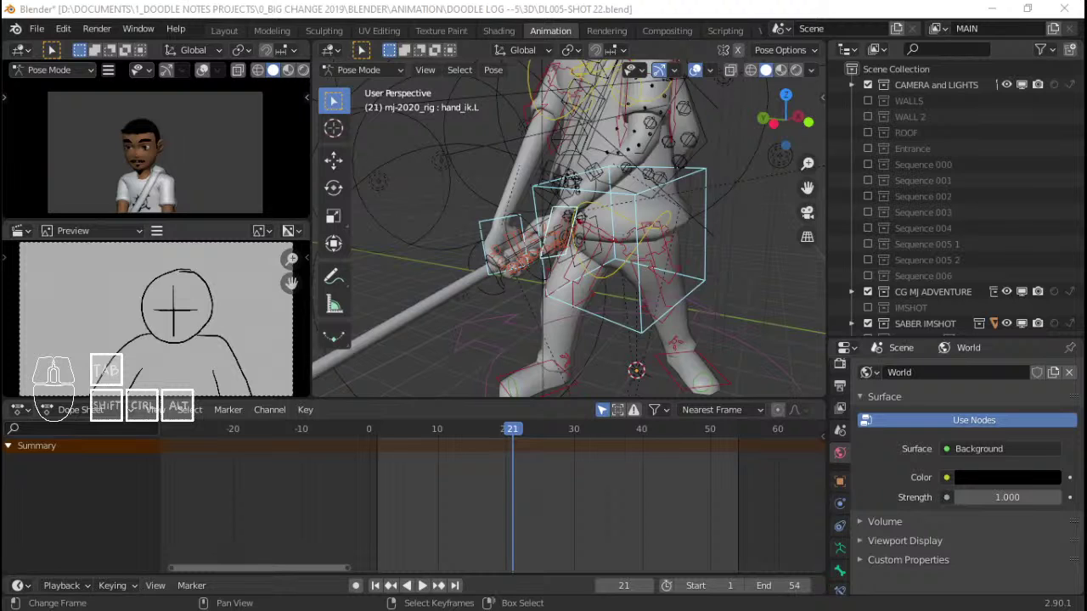
key("alt+Tab")
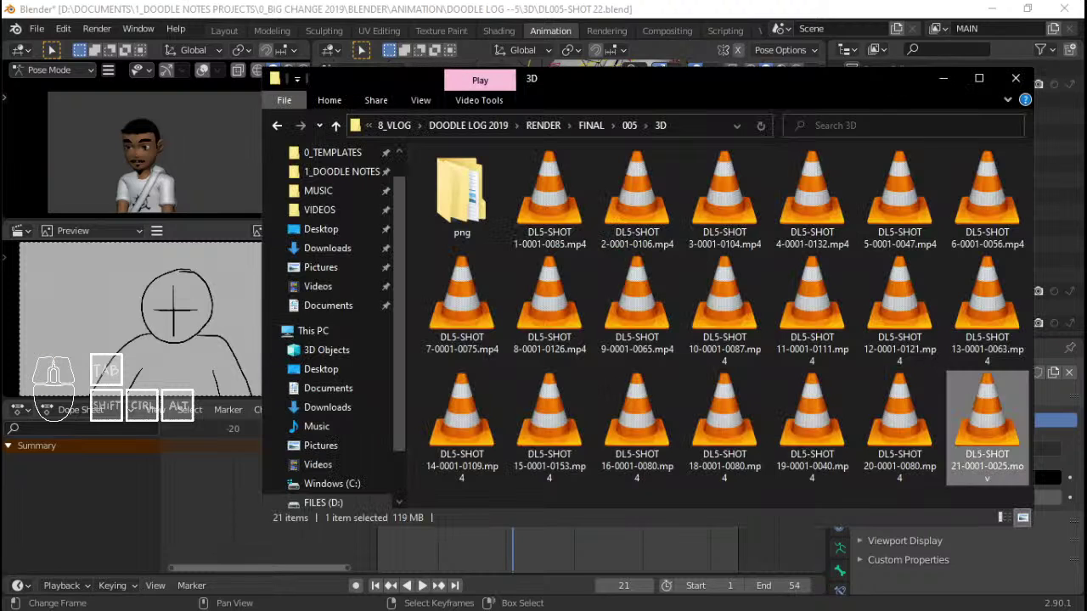
left_click(943, 79)
middle_click_drag(553, 204, 582, 213)
key("g")
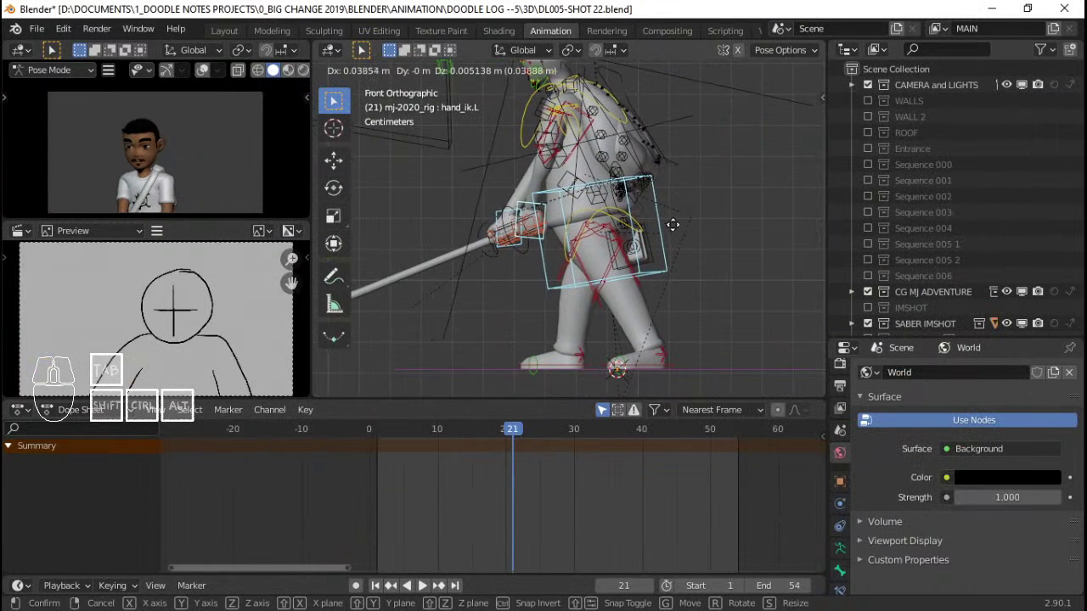
left_click(686, 238)
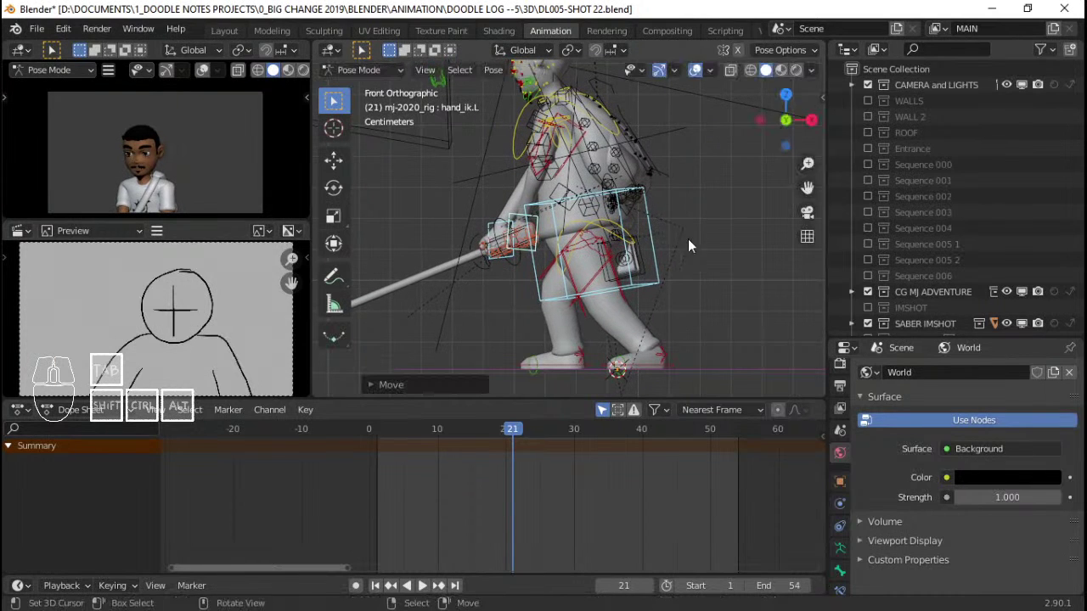
key("r")
left_click(713, 228)
key("g")
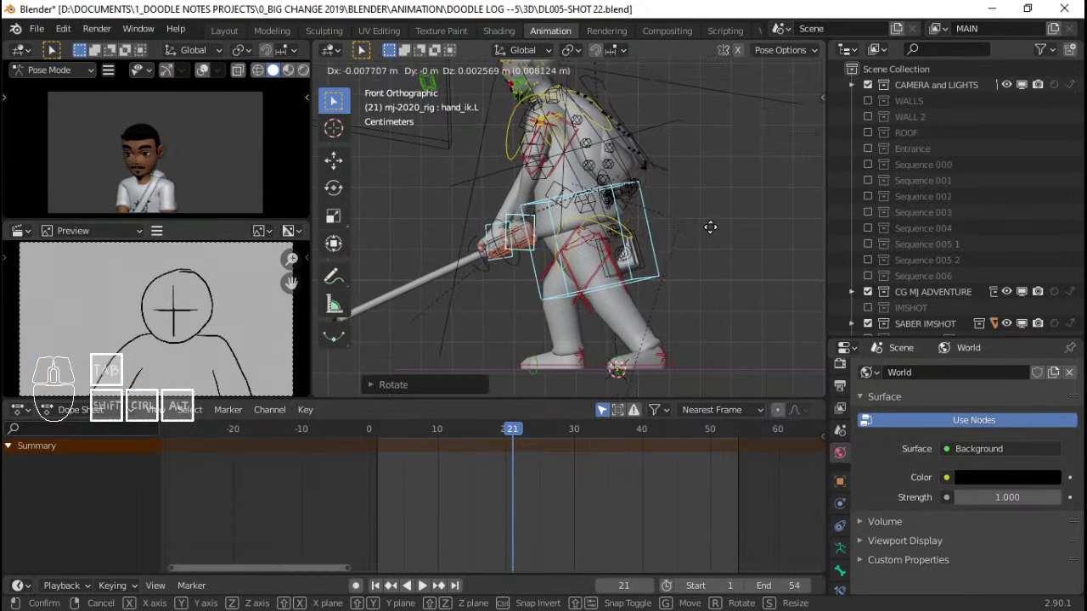
left_click(710, 230)
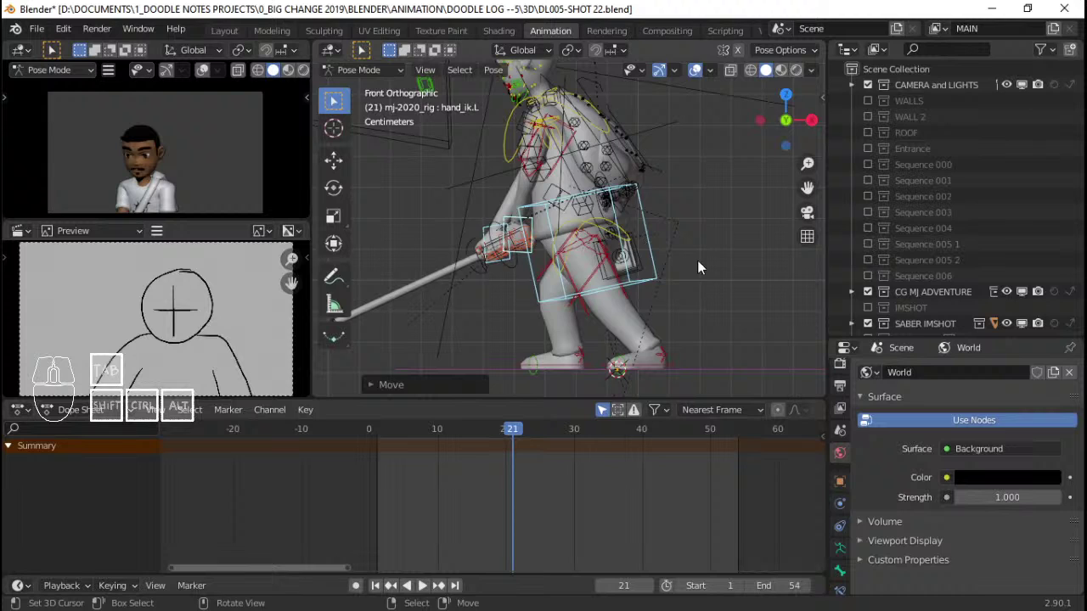
Rotate the left foot IK control slightly around the global Z axis
left_click(663, 365)
key("r")
key("z")
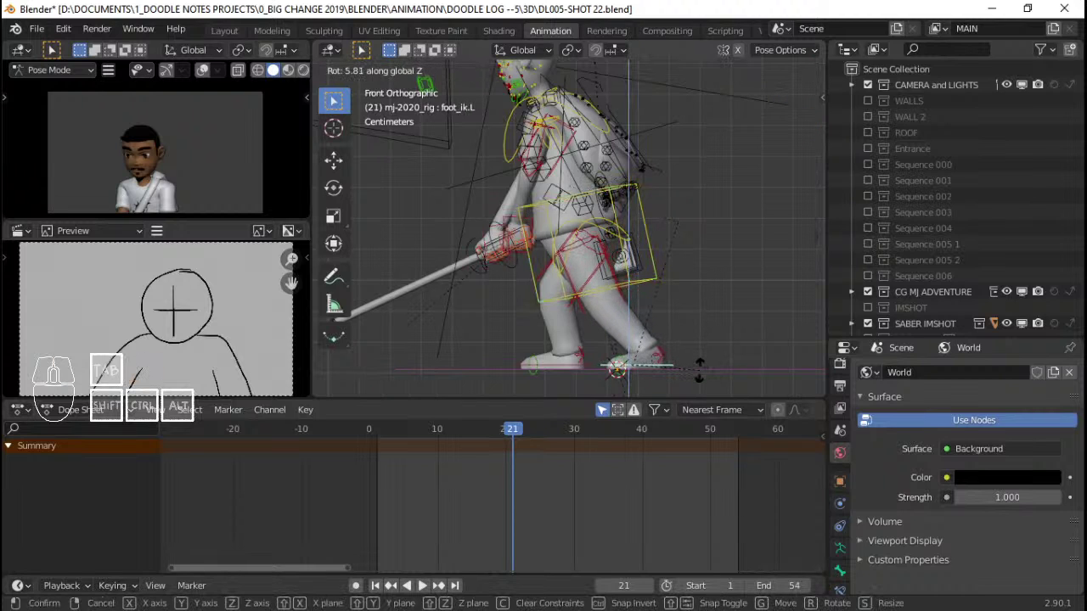
left_click(705, 365)
Lift the rear foot's heel by rotating the left heel control about 21.5° around its local X axis
left_click_drag(661, 355, 704, 354)
key("r")
key("x")
key("x")
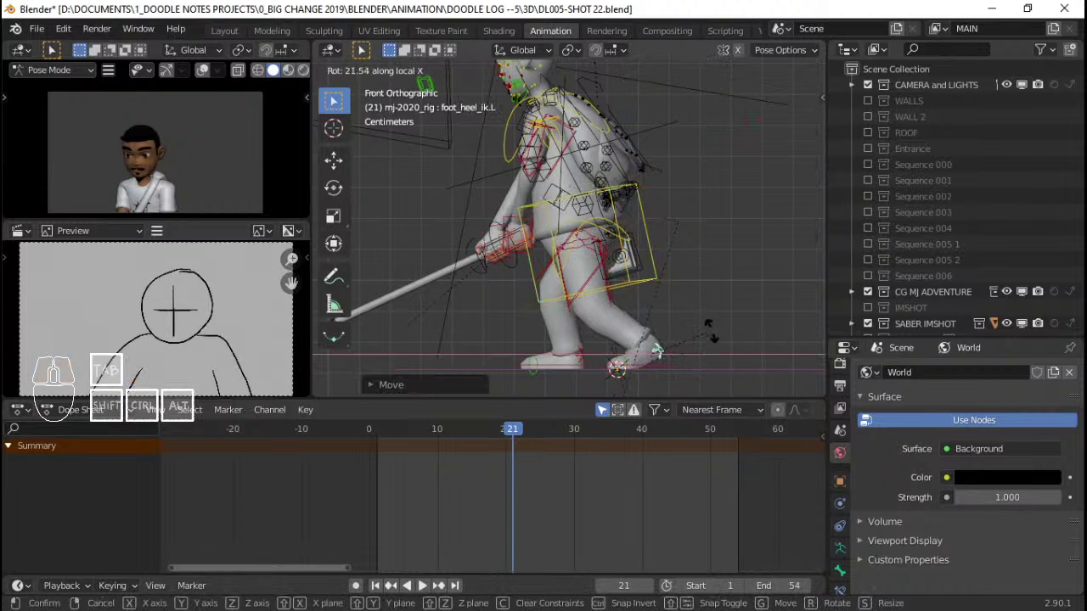
left_click(711, 330)
Slide the left foot IK control slightly backward along the global X axis
left_click(665, 364)
key("g")
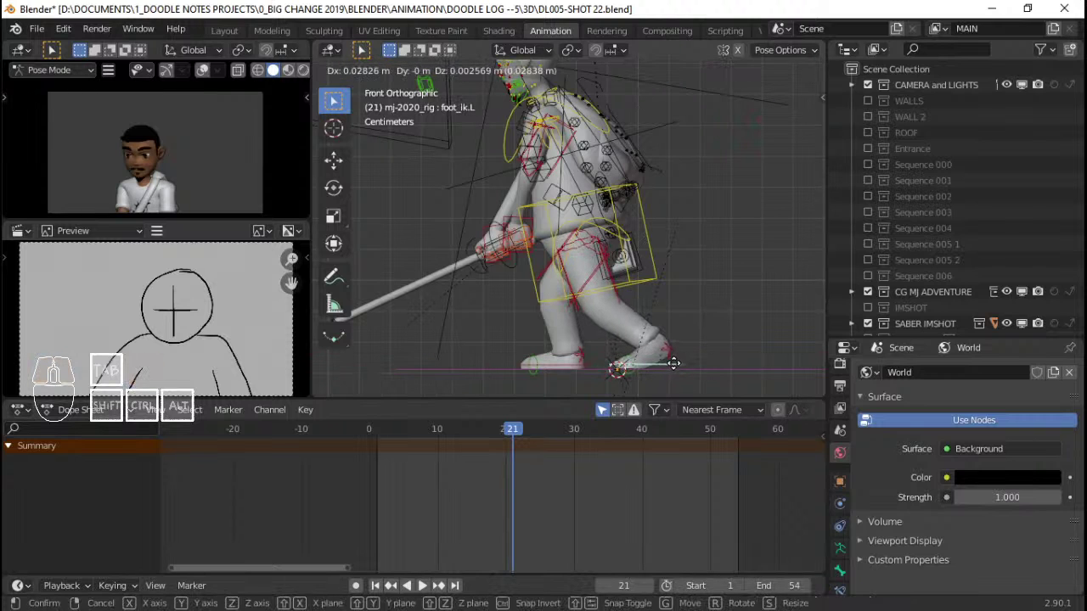
key("y")
key("x")
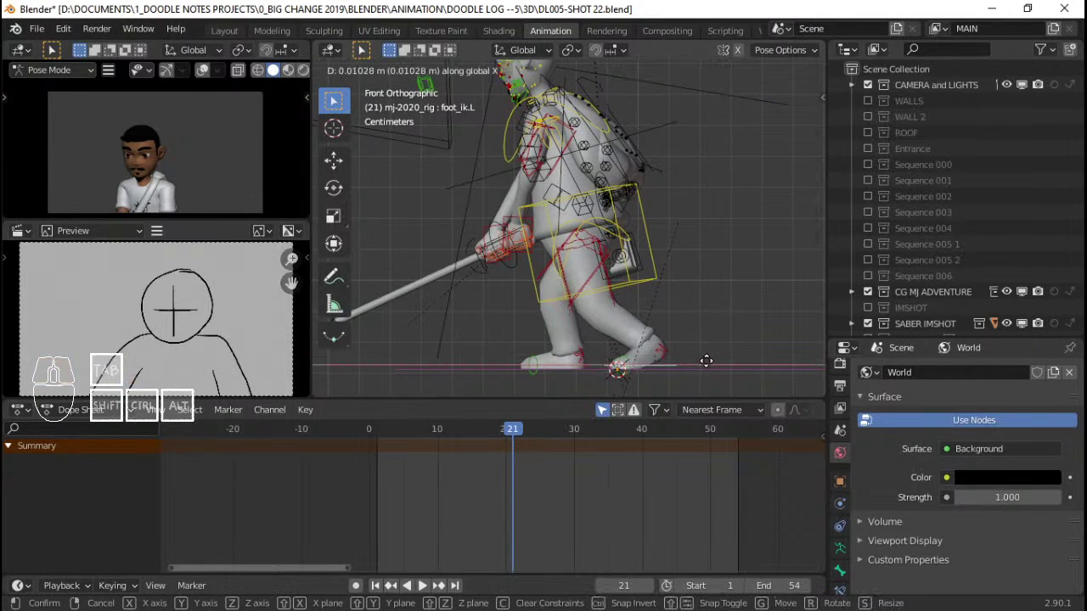
left_click(714, 360)
In the front view, shift the torso and both hand IK controls slightly back and rotate them by about 2.8°
middle_click_drag(561, 276, 609, 321)
key("KP_1")
middle_click_drag(681, 340, 665, 259, "shift")
right_click(663, 325)
scroll(663, 325, "up", 2)
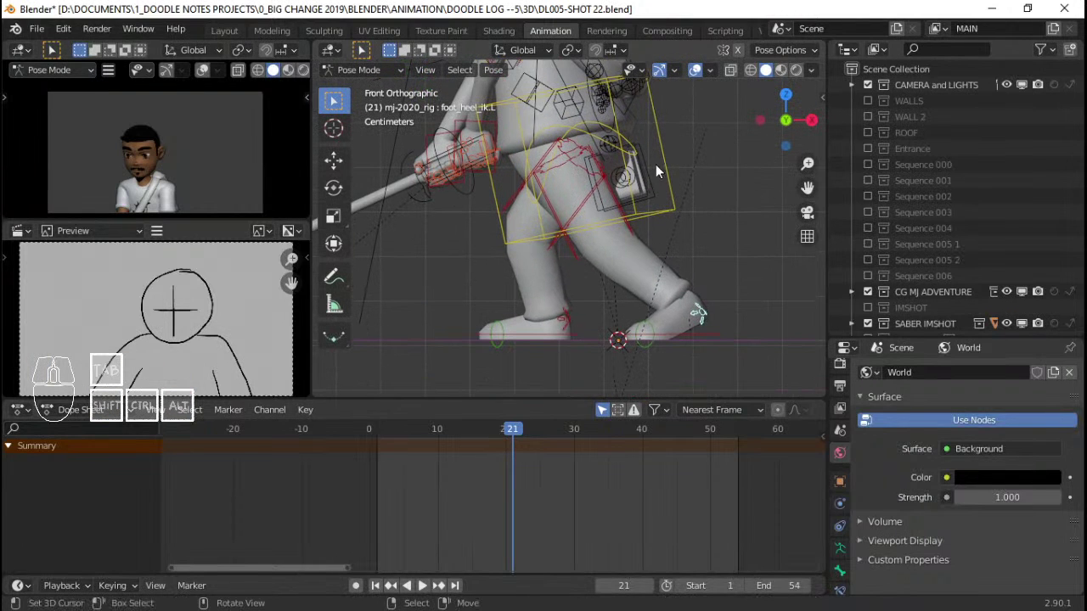
right_click(491, 150)
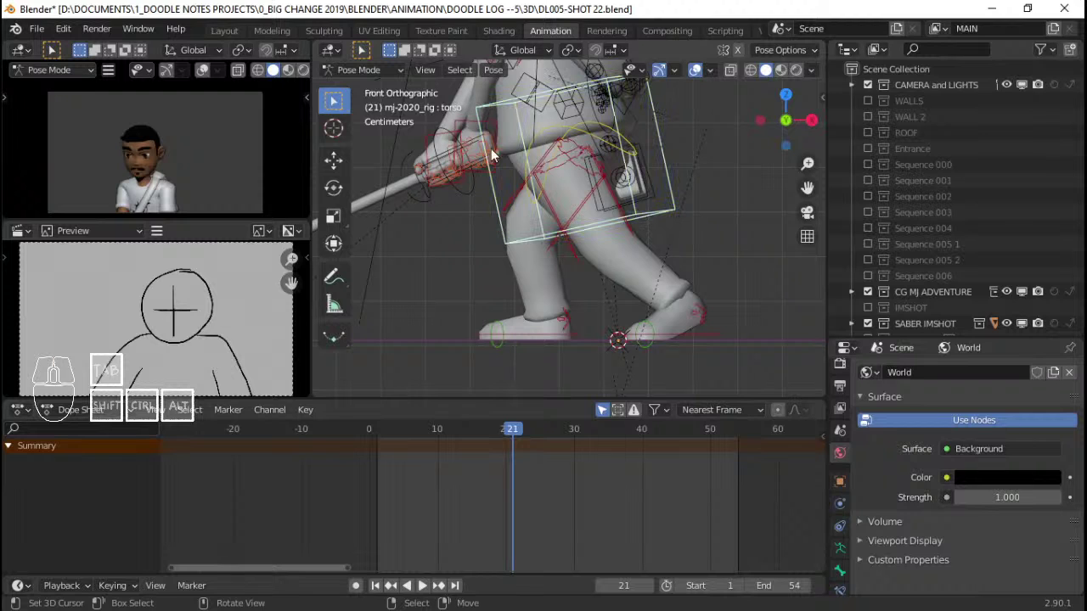
right_click(446, 133, "shift")
key("r")
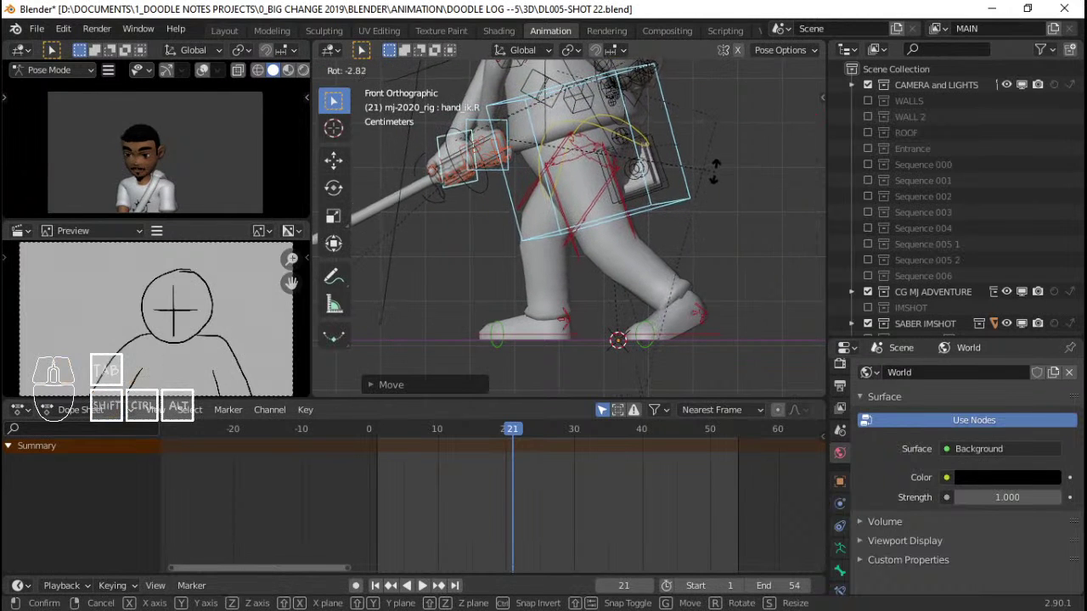
left_click(716, 171)
key("g")
left_click(710, 172)
In the left view, rotate the torso and both hand IK controls about 1.7° and shift them toward the weapon side
scroll(504, 178, "down", 3)
middle_click_drag(506, 178, 607, 212)
key("KP_3")
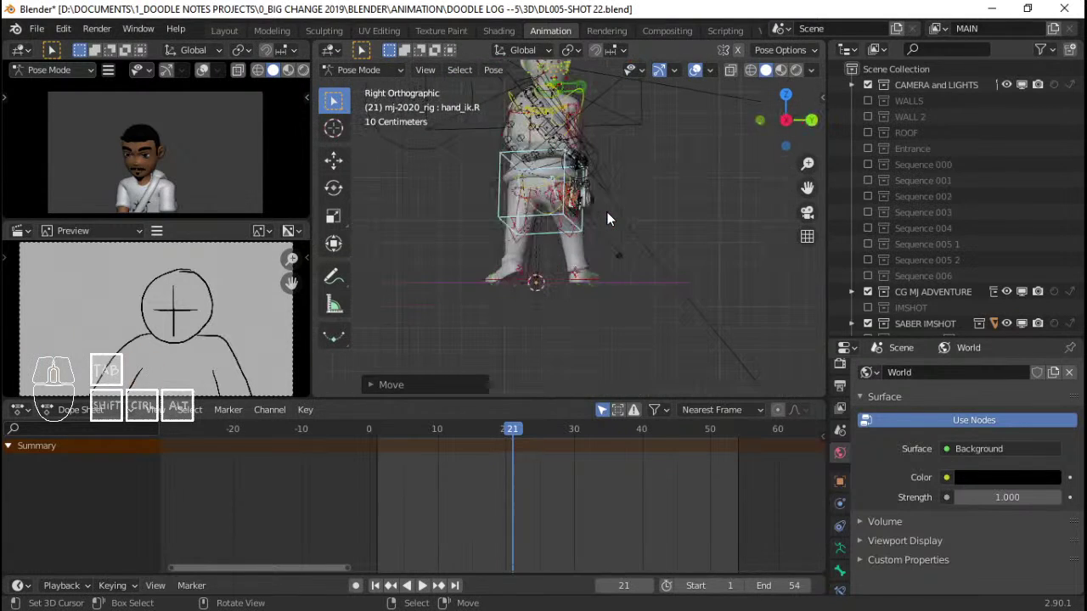
key("ctrl+KP_3")
scroll(709, 185, "up", 3)
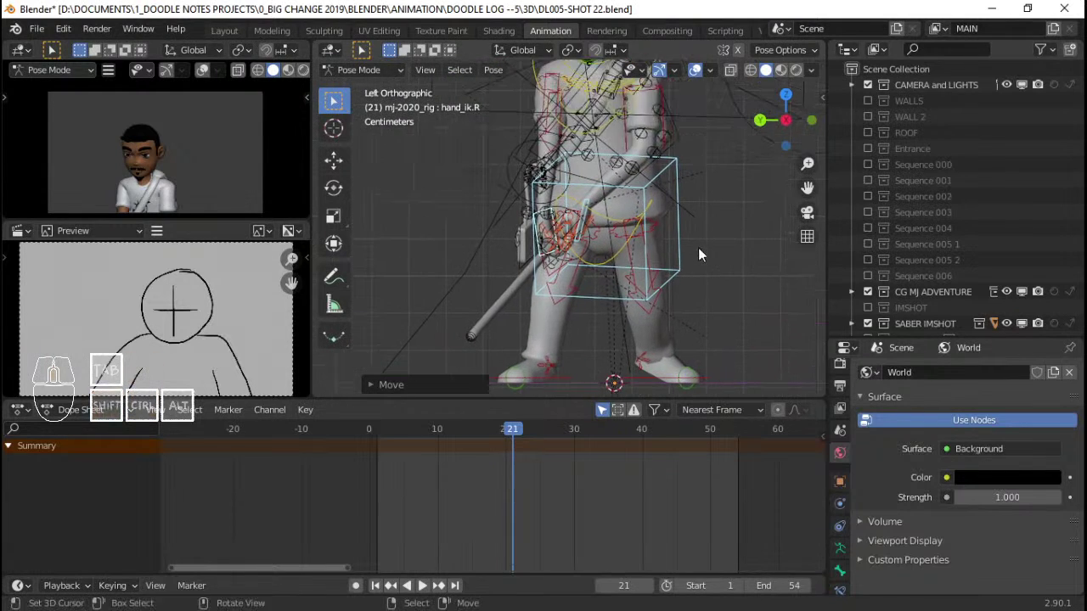
key("r")
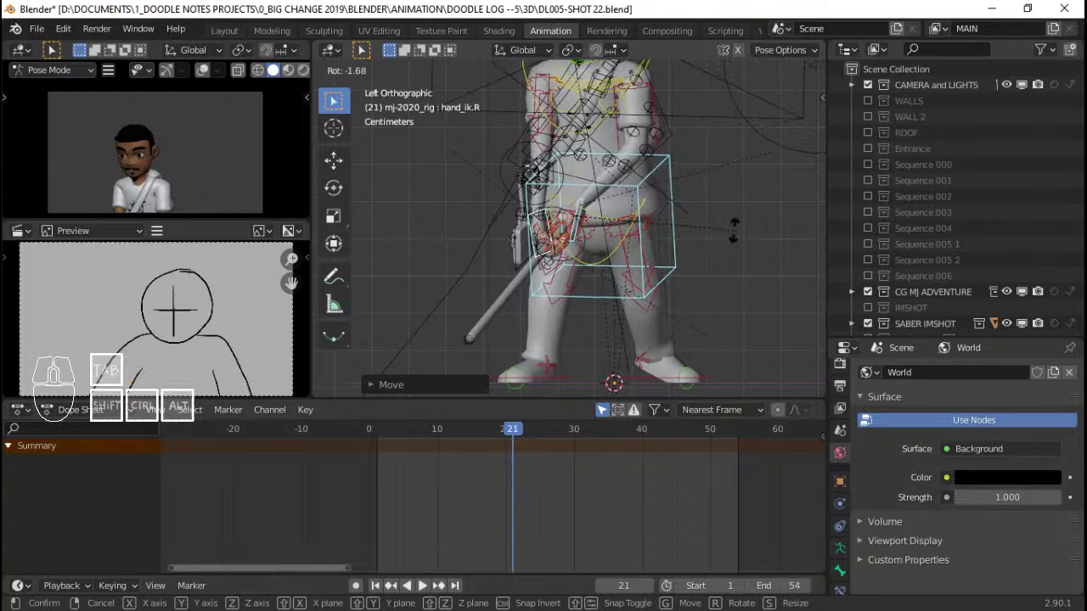
left_click(733, 228)
key("g")
left_click(729, 227)
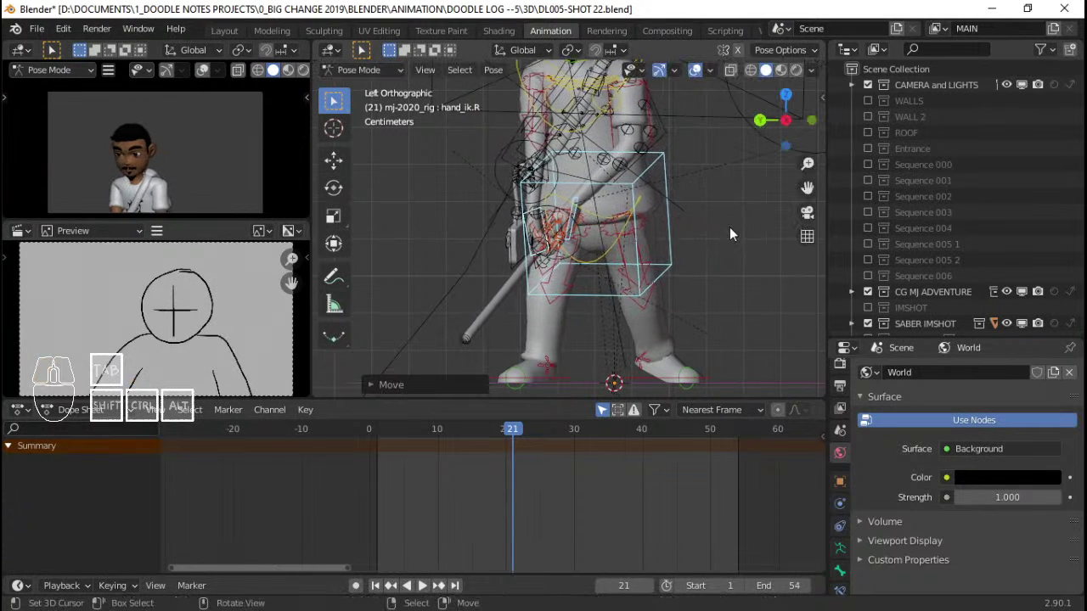
scroll(615, 201, "down", 4)
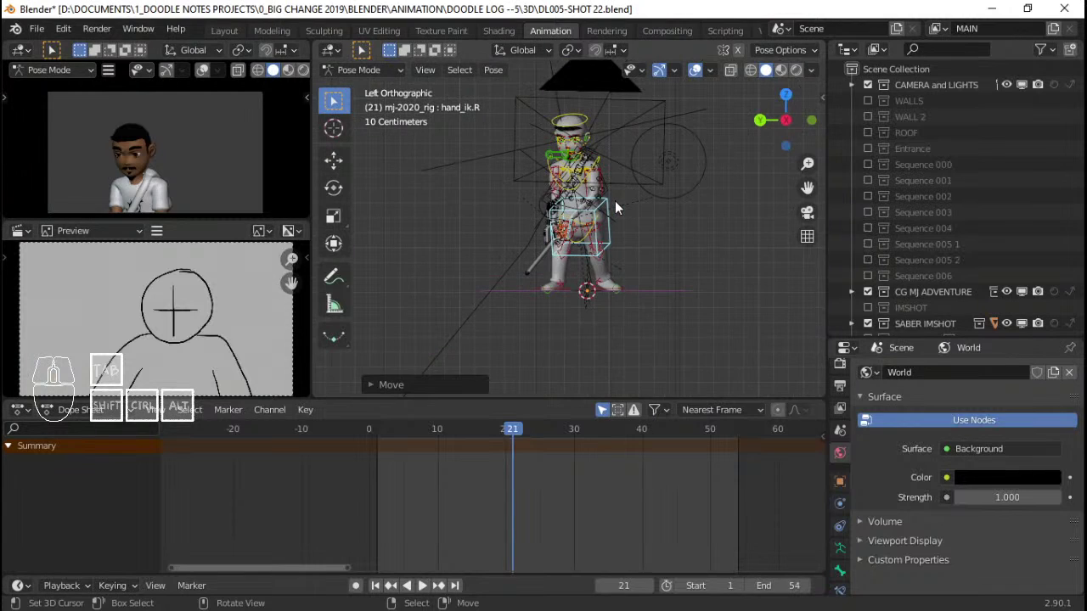
scroll(615, 200, "up", 6)
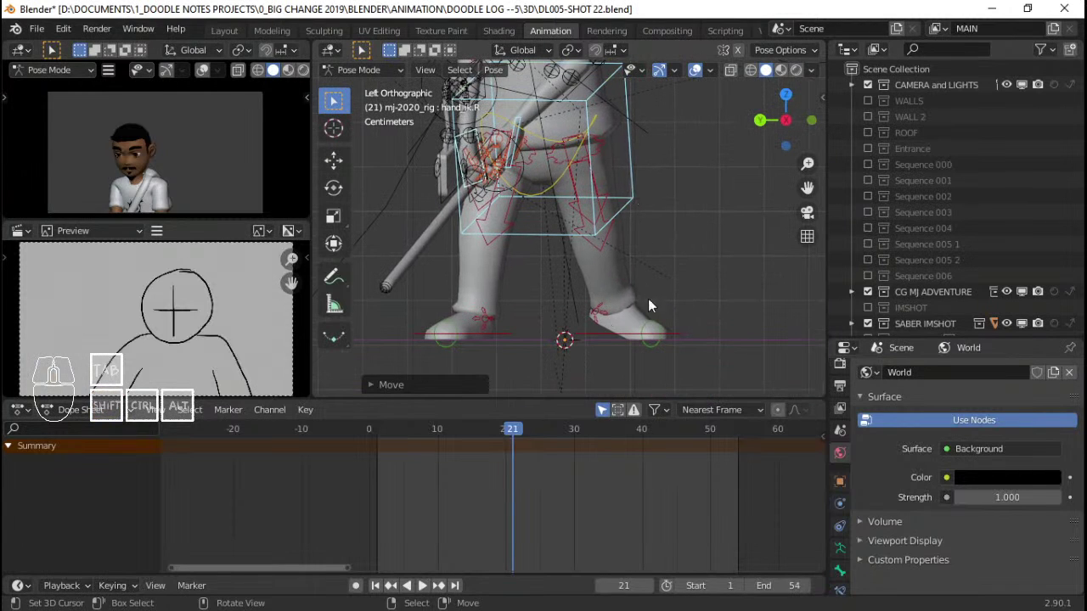
left_click(599, 312)
key("r")
key("x")
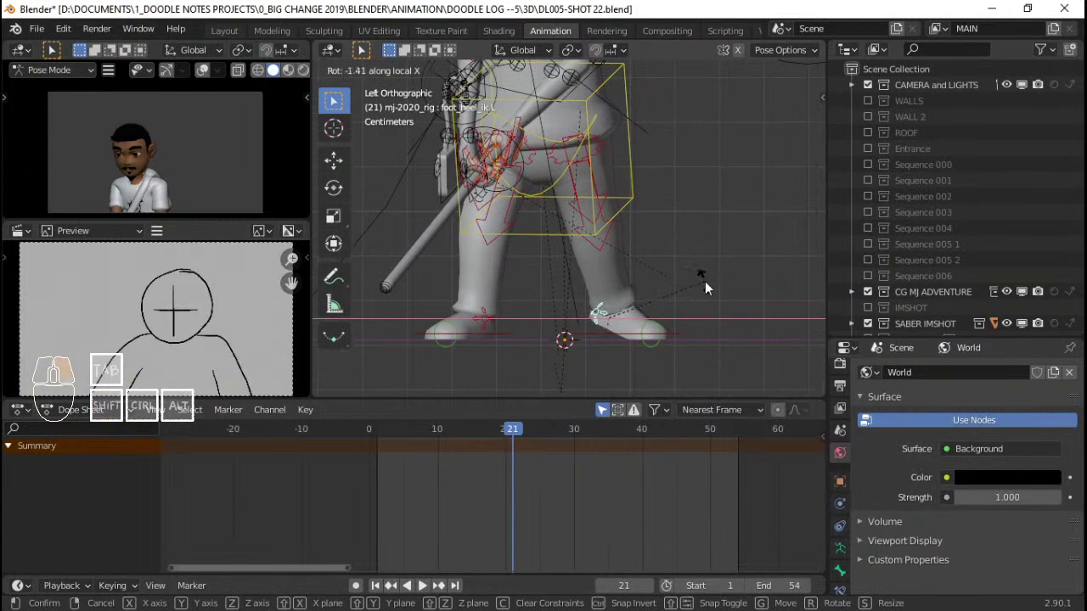
left_click(705, 281)
Lower the torso and both hand IK controls about 0.034 m and move them about 0.009 m back in the front view
scroll(630, 327, "down", 4)
scroll(610, 193, "up", 1)
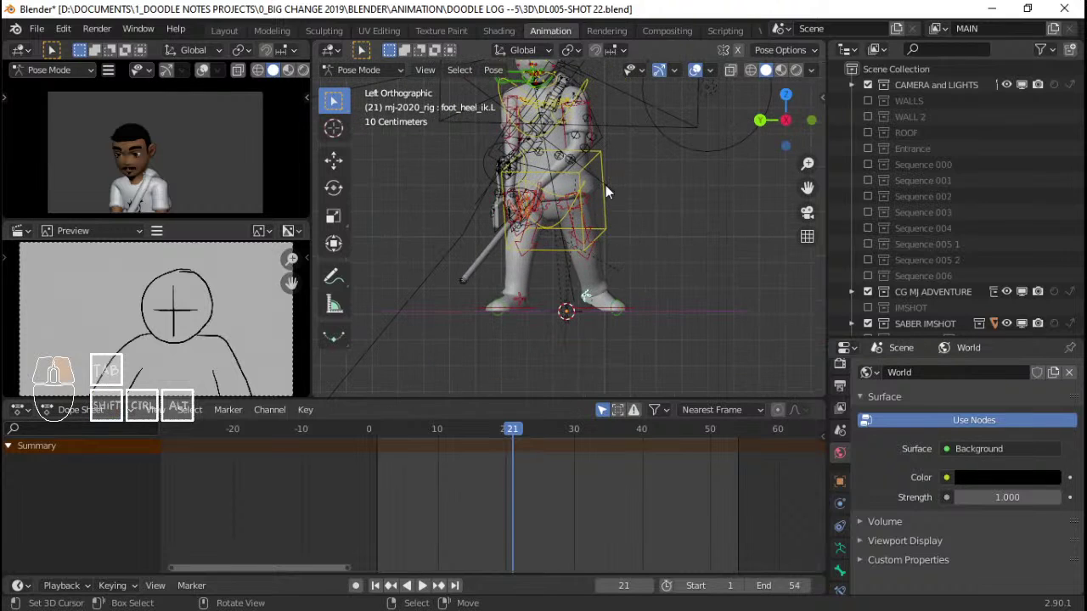
left_click(606, 192)
scroll(606, 192, "up", 3)
middle_click_drag(606, 192, 430, 282)
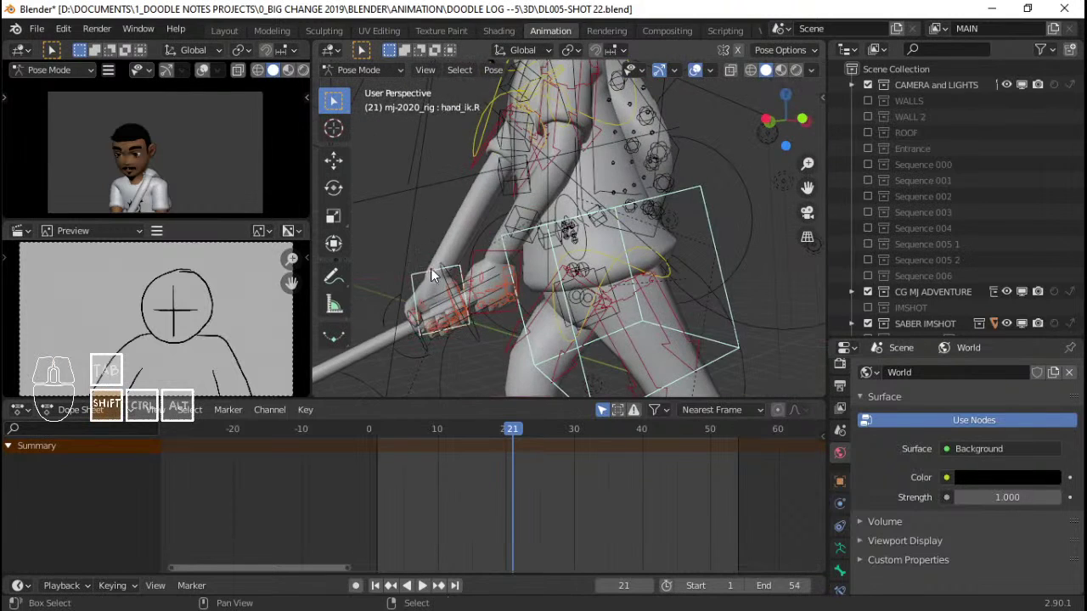
left_click(479, 249, "shift")
scroll(459, 246, "down", 5)
key("KP_1")
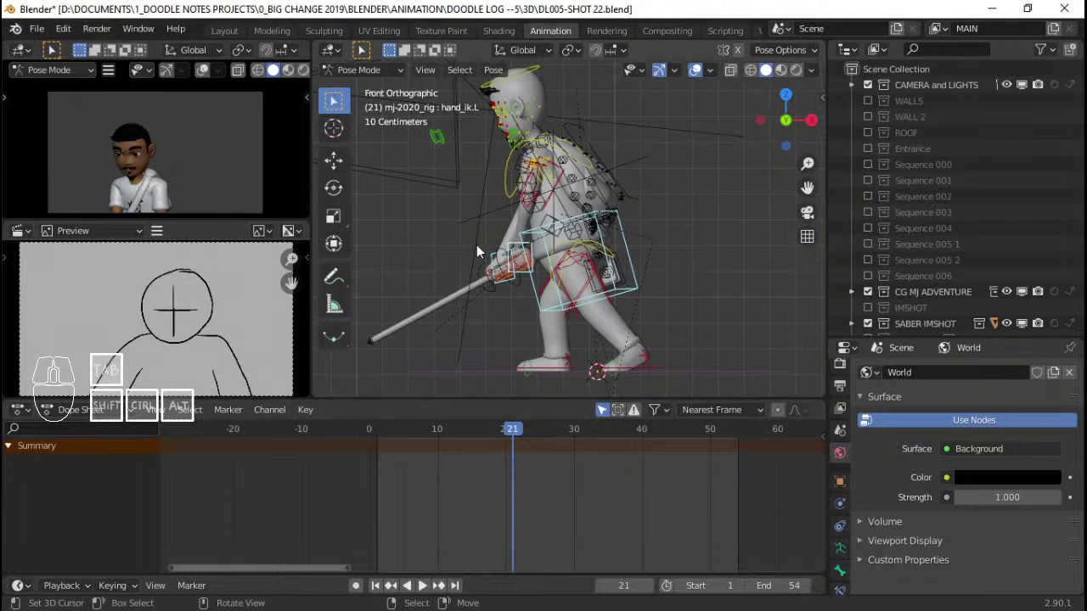
key("g")
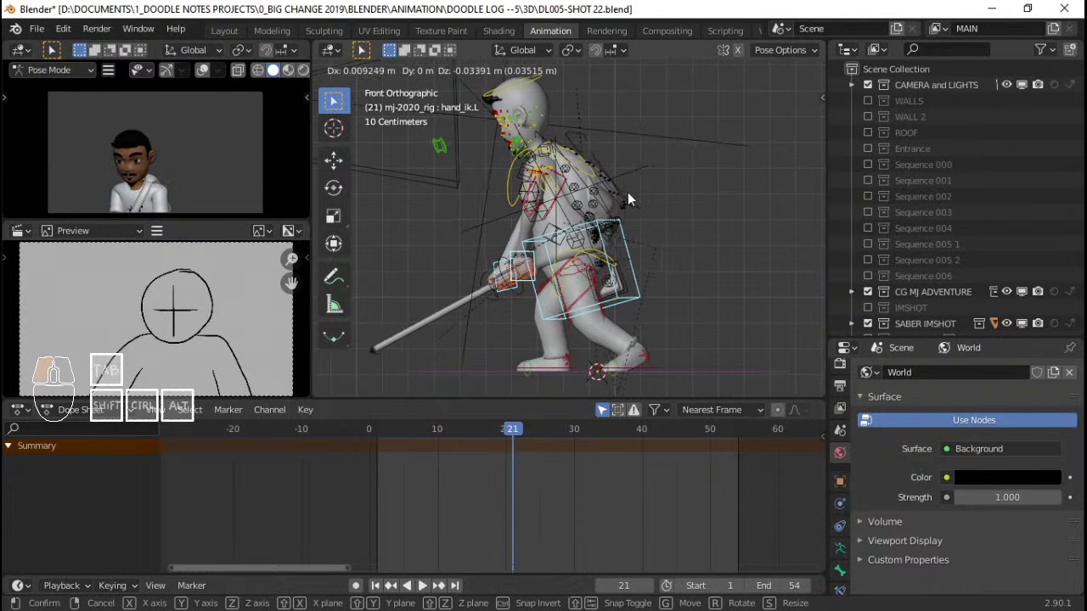
left_click(628, 197)
Check the character in Object Mode, return to Pose Mode and select all of the rig's controls
key("ctrl+Tab")
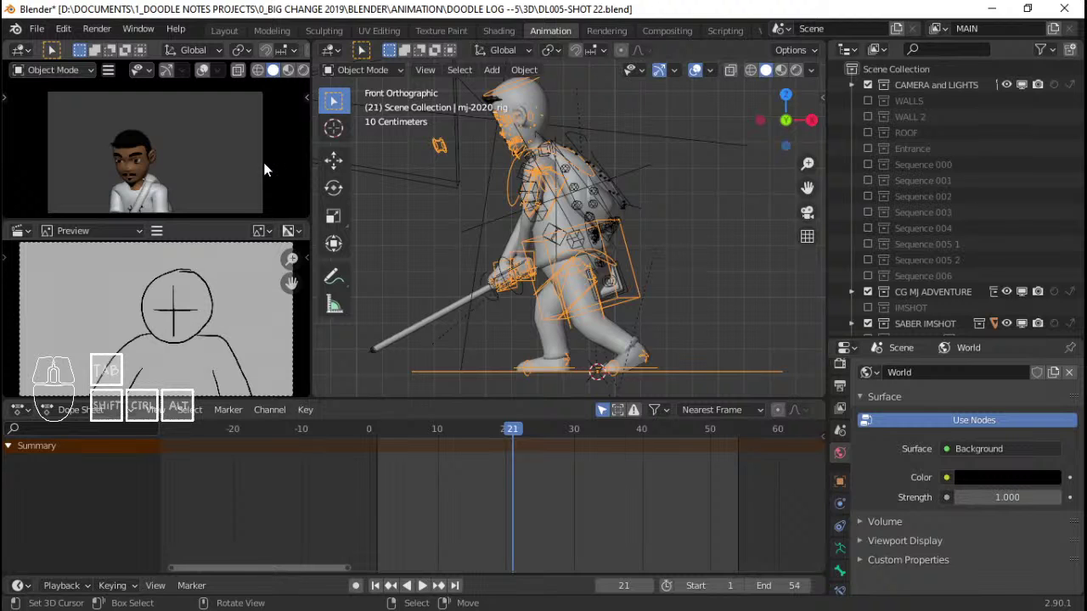
scroll(590, 235, "down", 5)
middle_click_drag(589, 236, 595, 170)
scroll(614, 235, "up", 3)
key("ctrl+Tab")
key("a")
Examine the full crouching pose from the front, right and left views with all the rig's controls selected
key("KP_1")
scroll(564, 222, "up", 4)
scroll(588, 191, "down", 2)
scroll(581, 212, "up", 2)
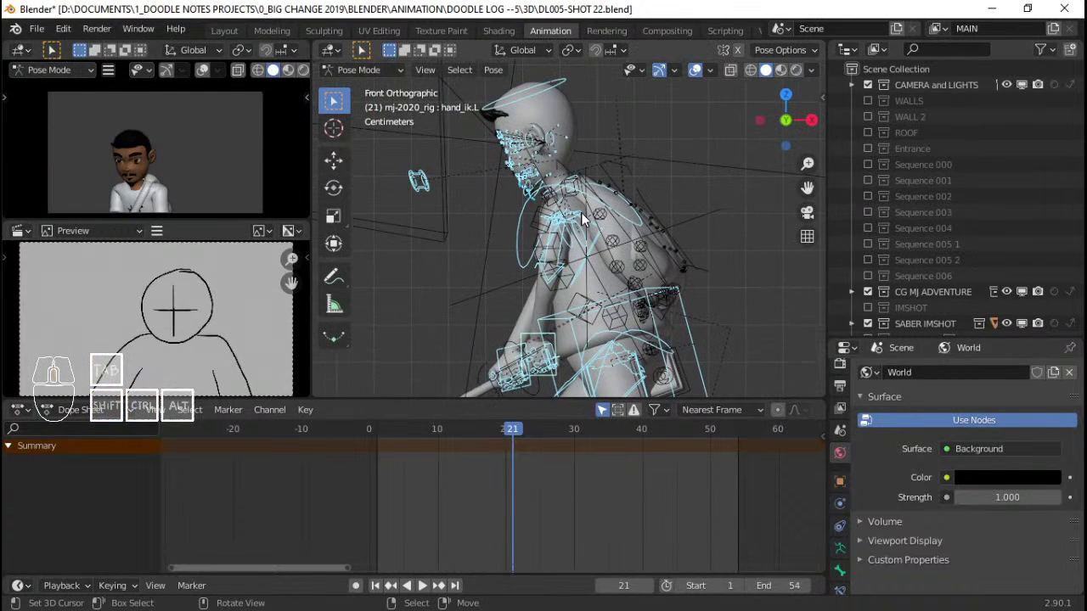
scroll(581, 213, "down", 5)
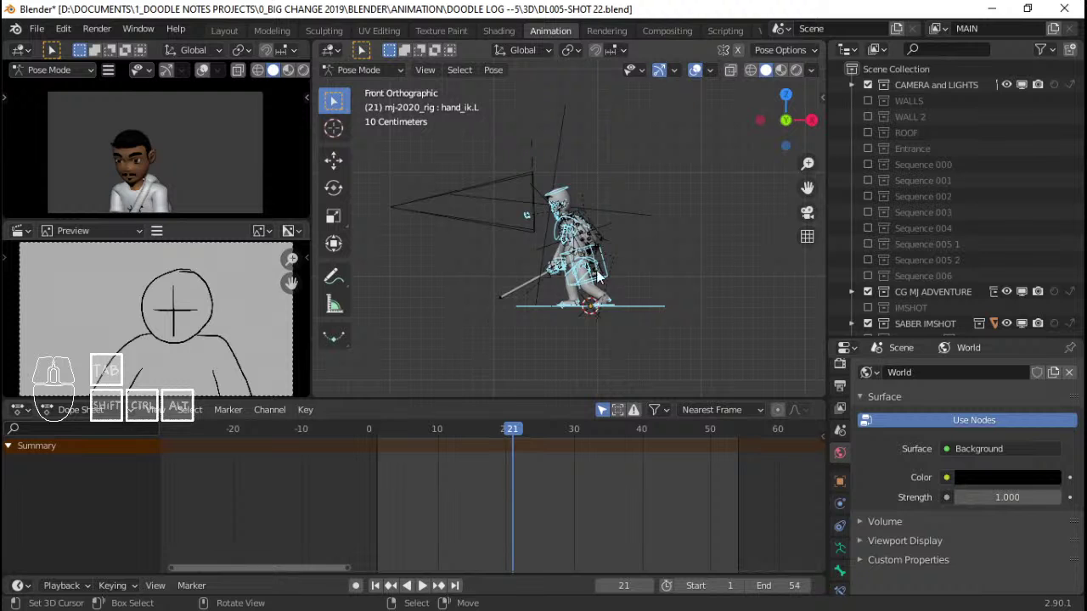
middle_click_drag(416, 291, 524, 262)
key("KP_1")
key("KP_3")
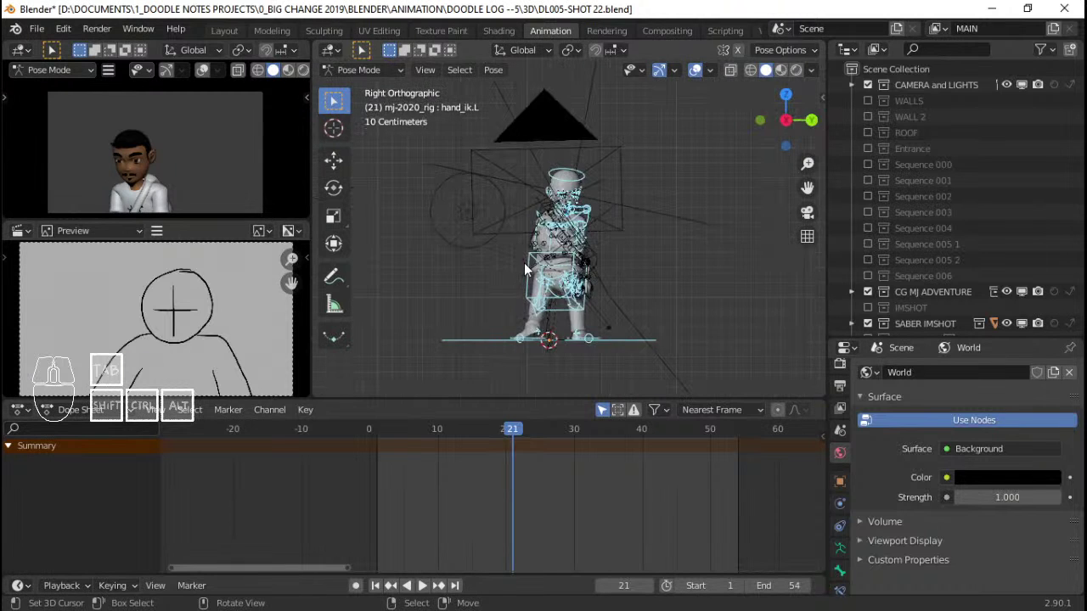
key("ctrl+KP_3")
scroll(620, 314, "up", 4)
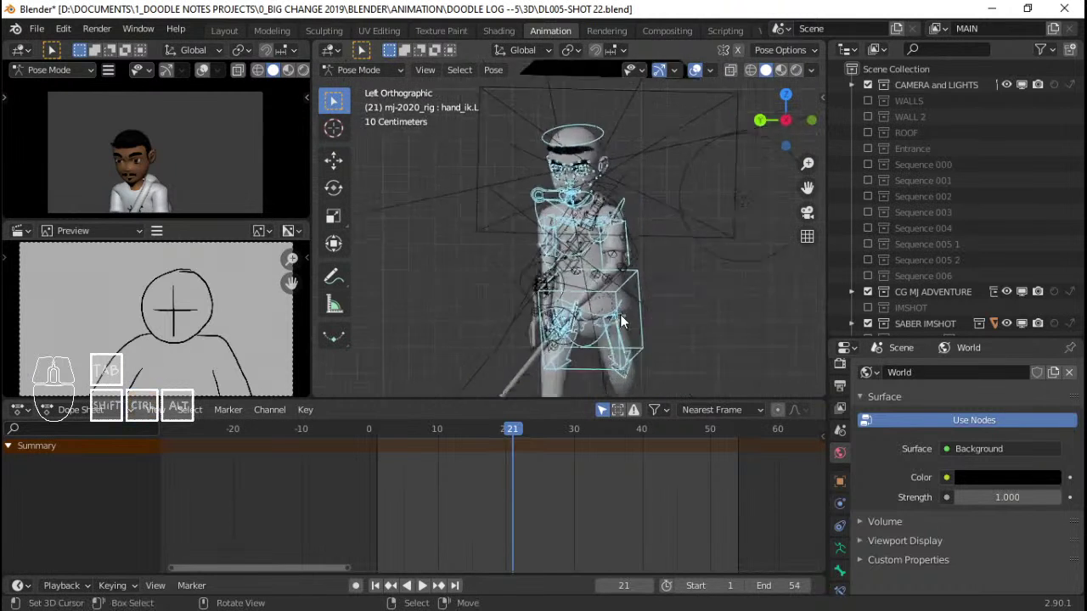
scroll(581, 326, "down", 3)
scroll(577, 309, "up", 3)
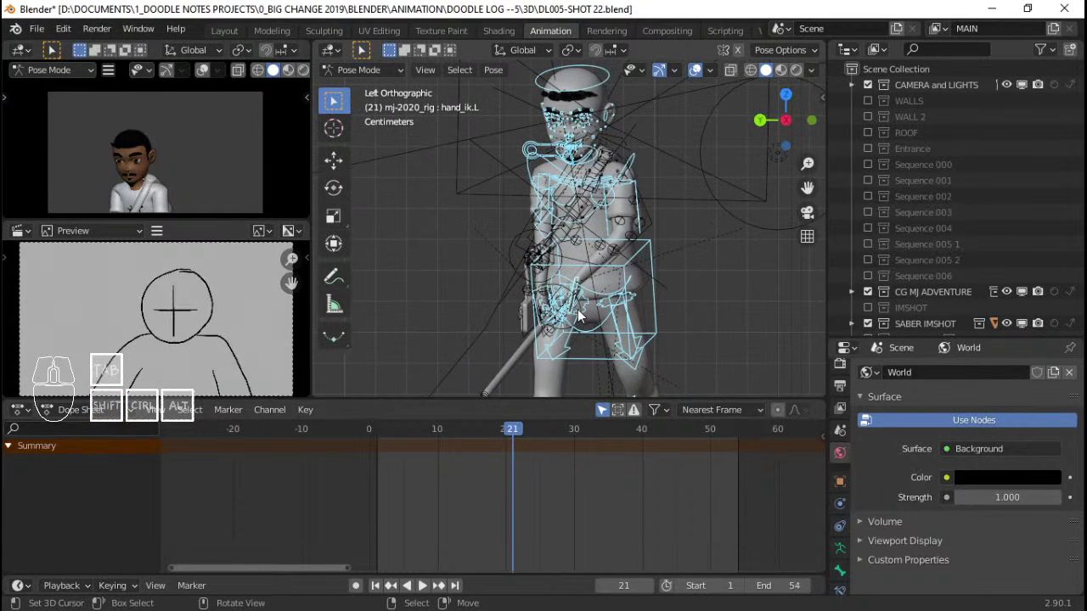
scroll(569, 285, "down", 2)
scroll(575, 278, "up", 1)
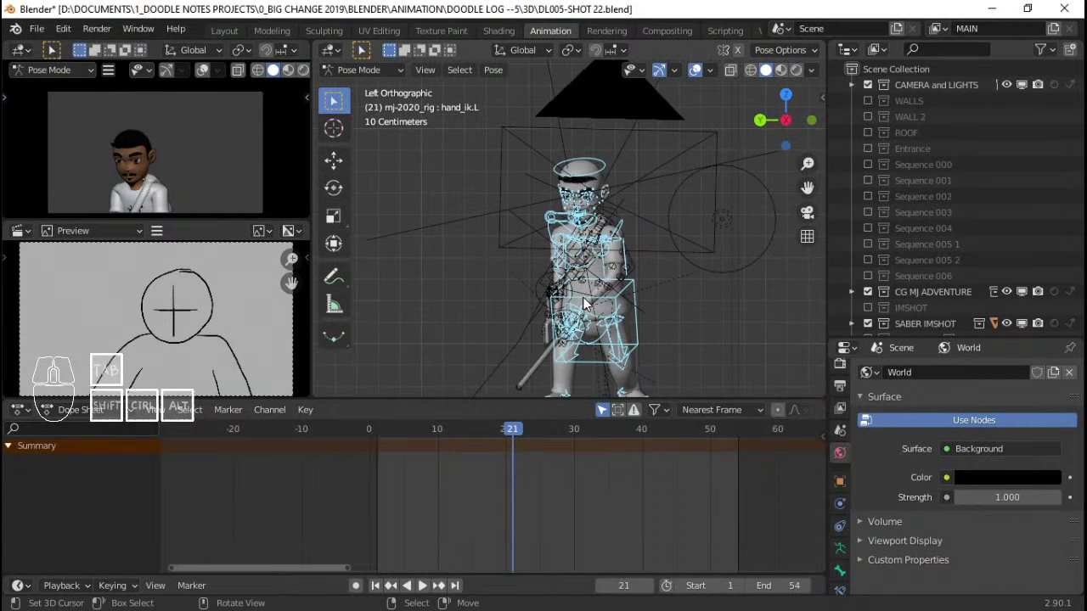
scroll(580, 274, "down", 1)
scroll(582, 265, "up", 2)
scroll(590, 251, "down", 1, "shift")
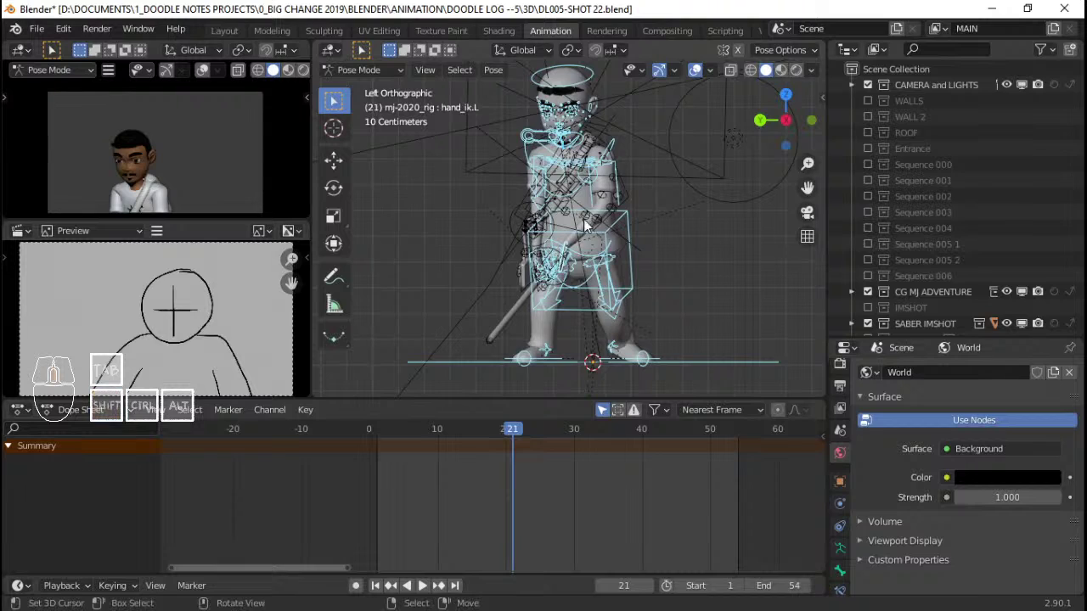
scroll(584, 225, "up", 1, "shift")
scroll(588, 216, "up", 1)
scroll(514, 245, "up", 1)
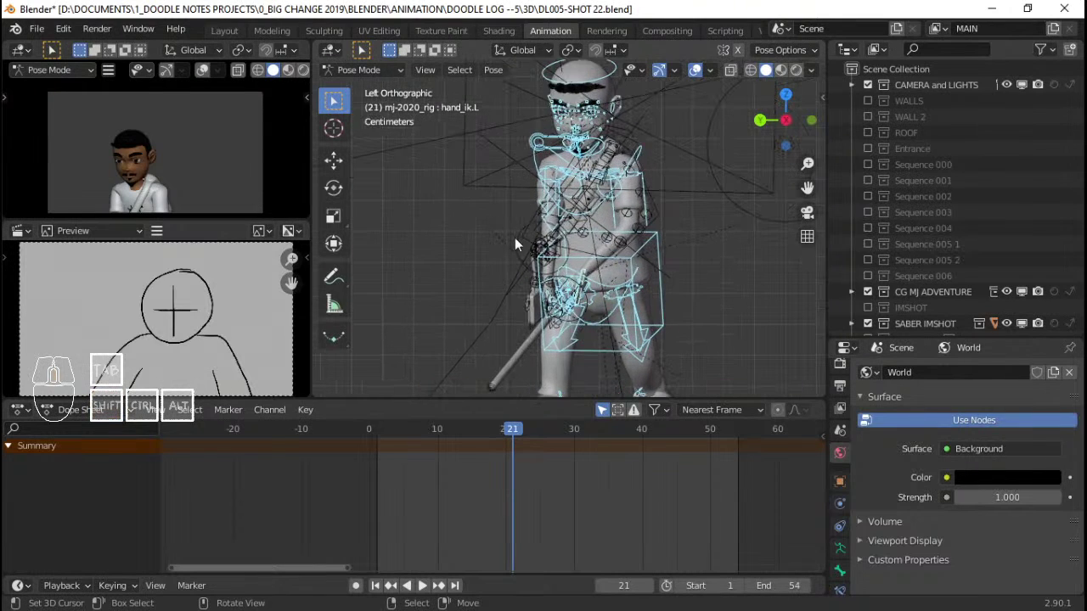
Rotate the rig's right shoulder control about 5.8° around its local Z axis
middle_click_drag(515, 244, 626, 269)
left_click(510, 299)
scroll(546, 292, "down", 5)
key("KP_1")
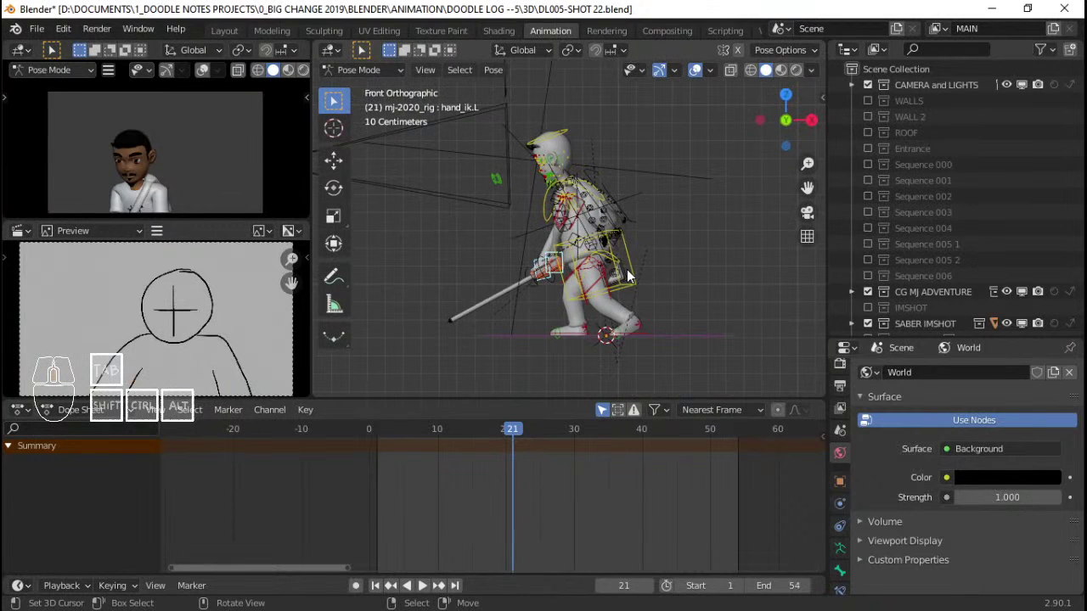
key("KP_3")
key("KP_1")
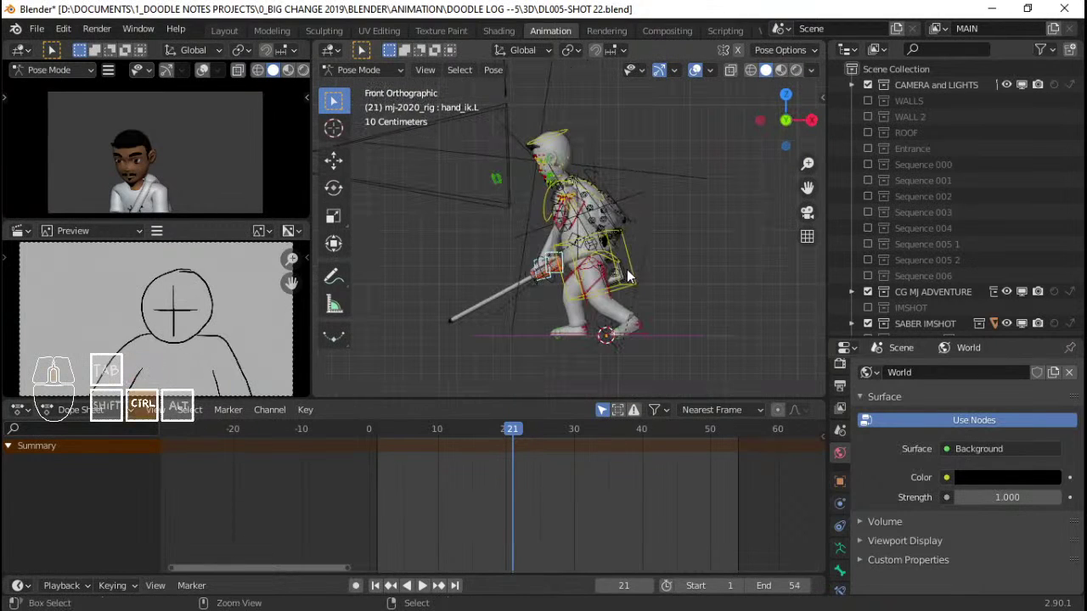
key("ctrl+KP_3")
scroll(633, 246, "up", 5)
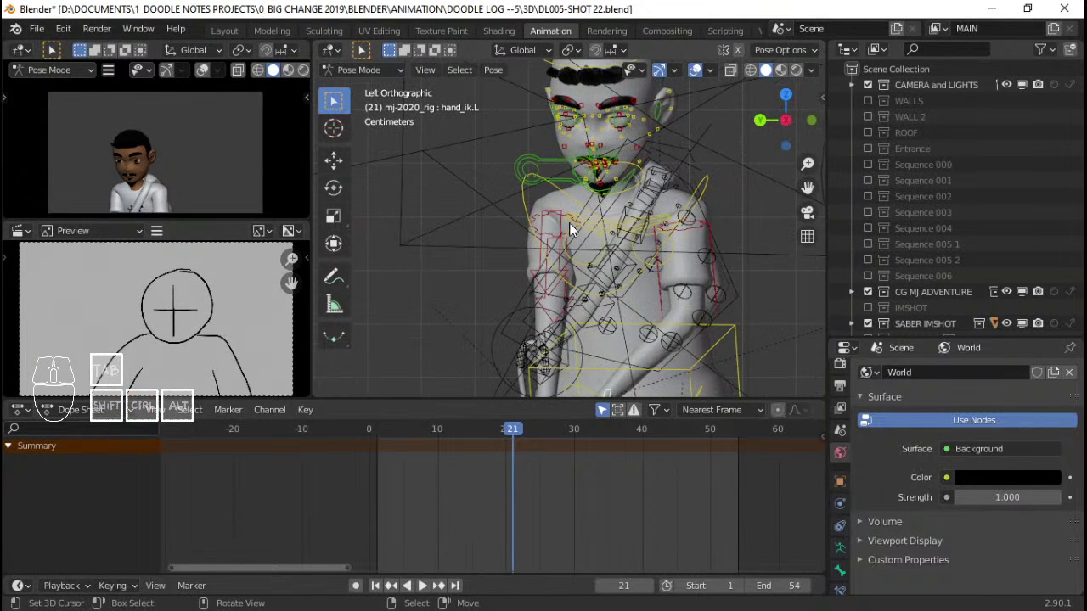
left_click(568, 223)
scroll(580, 224, "up", 3)
key("r")
key("z")
key("z")
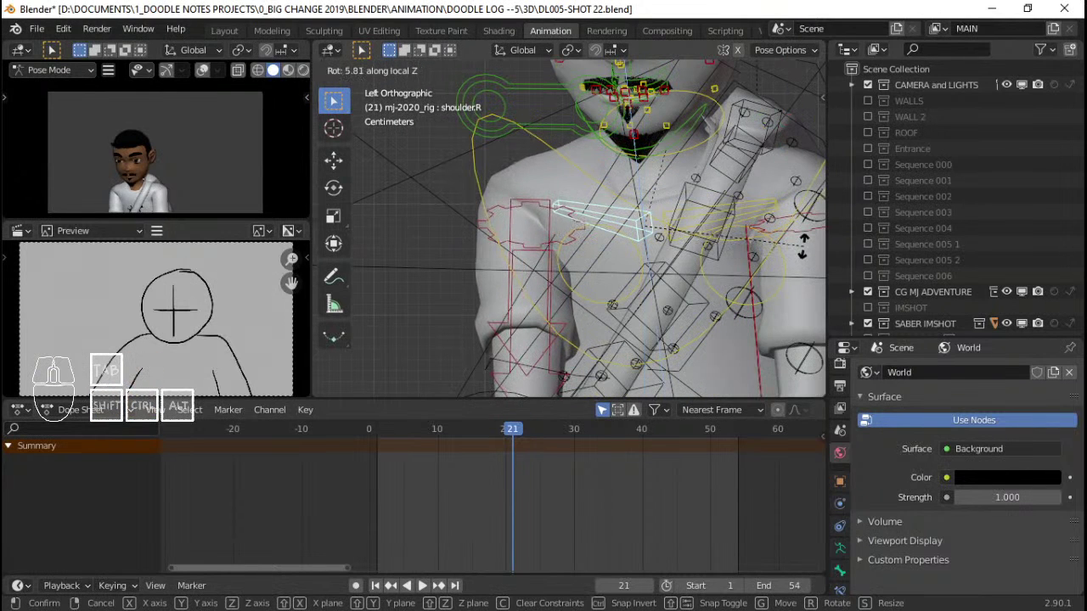
left_click(802, 246)
Select the left shoulder control and rotate it around its local Z axis
right_click(757, 210)
scroll(755, 209, "down", 4)
middle_click_drag(754, 209, 701, 207, "shift")
key("r")
key("z")
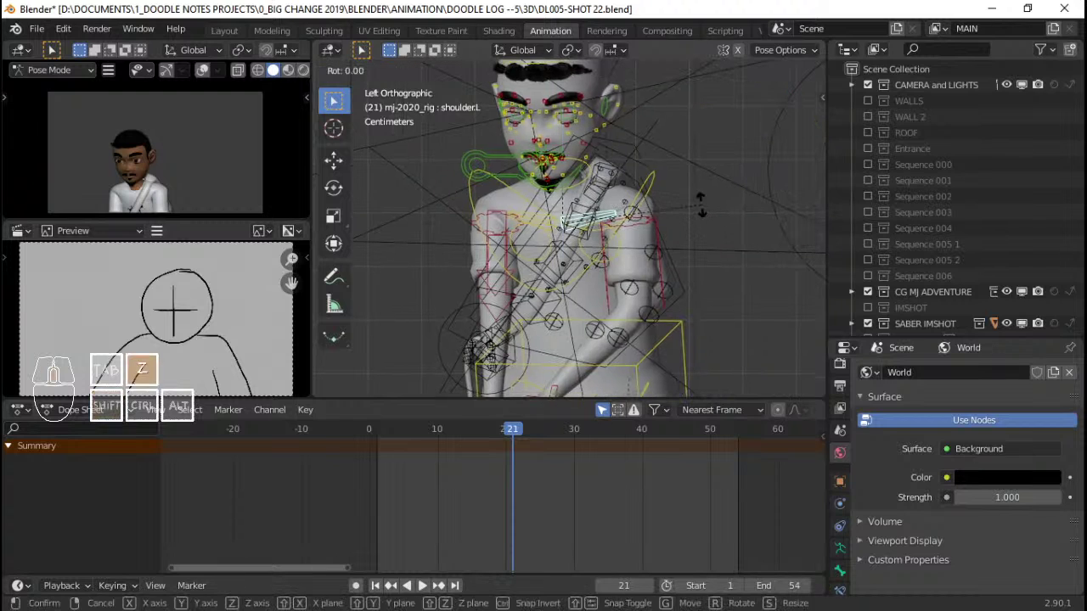
left_click(705, 183)
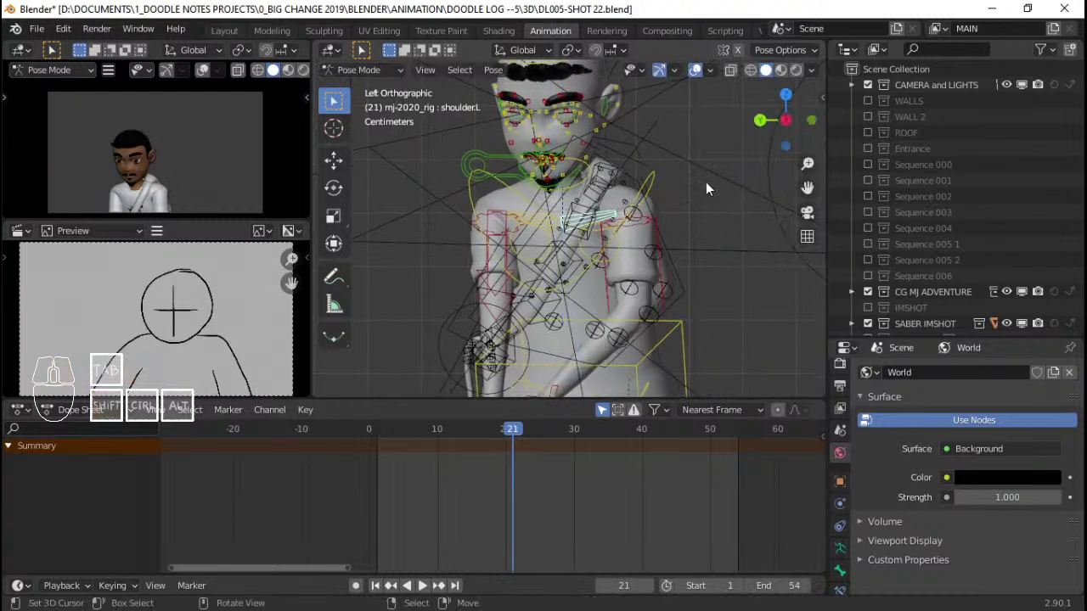
key("r")
key("z")
key("z")
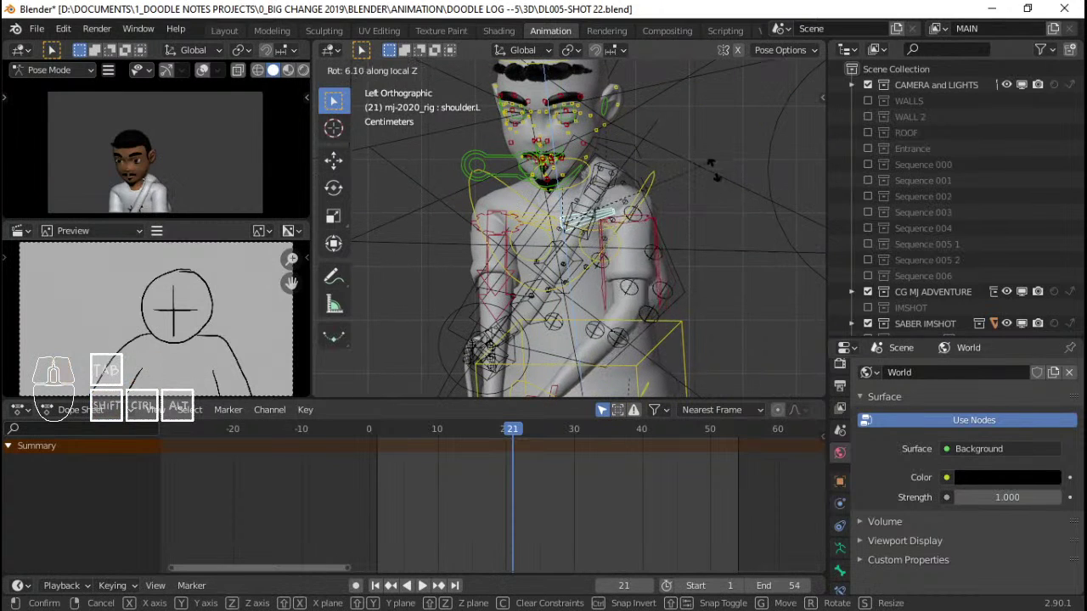
left_click(714, 212)
Refine the left shoulder control with another local Z rotation of about -7.5°
middle_click_drag(714, 211, 721, 237)
key("r")
key("z")
key("z")
key("z")
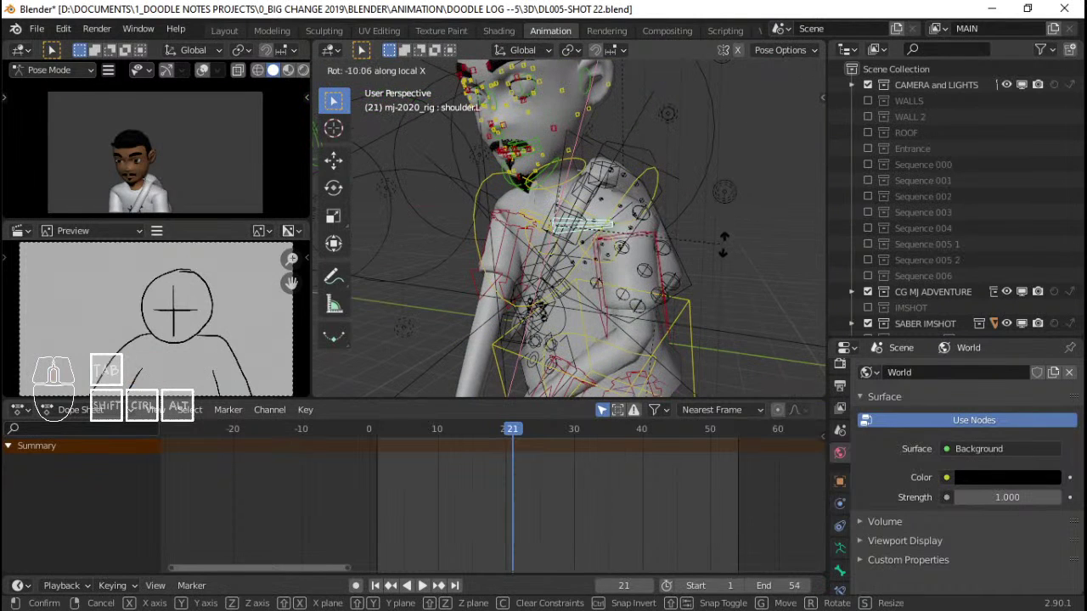
key("z")
key("z")
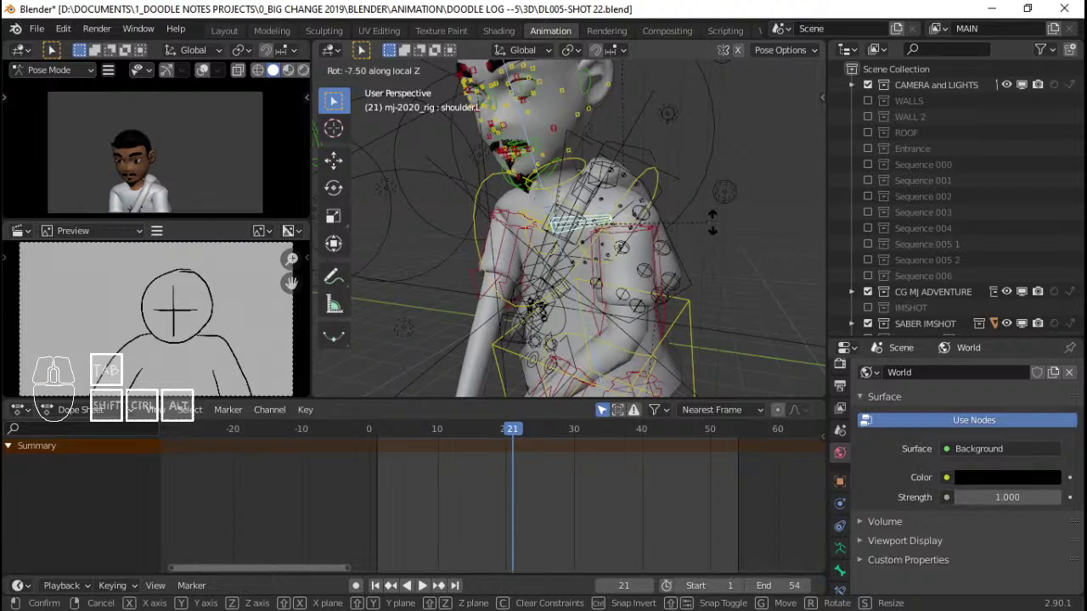
left_click(712, 222)
Check the adjusted shoulders with the viewport overlays hidden, and show the overlays again
middle_click_drag(712, 223, 553, 227)
right_click(472, 293, "shift")
scroll(472, 293, "down", 4)
key("alt+shift+z")
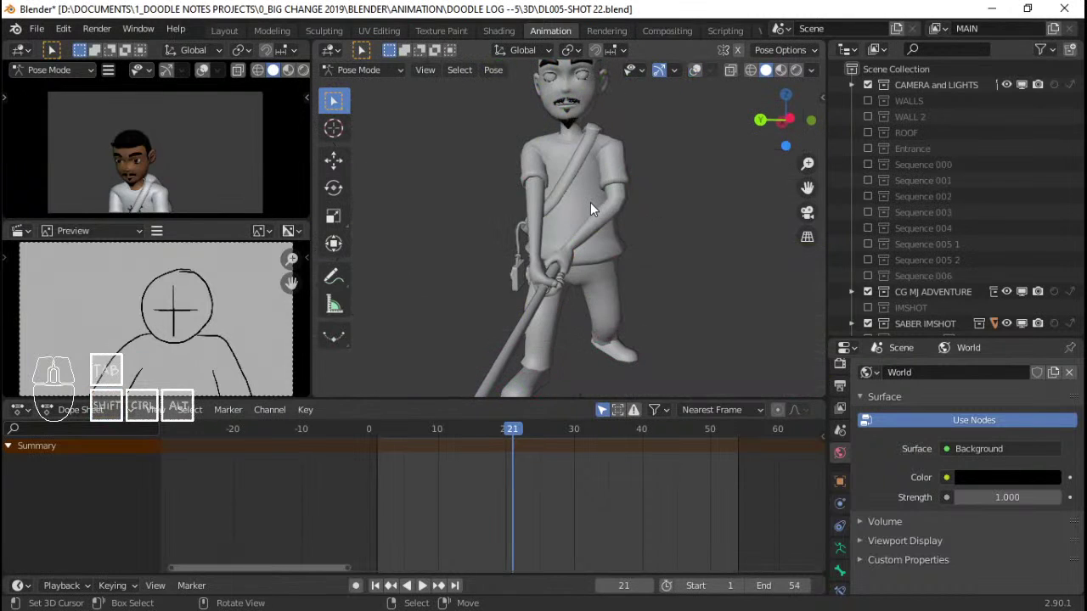
key("alt+shift+z")
In Object Mode, hide BAG_Armature and PB_Armature and select mj-2020_rig
right_click(610, 180)
key("ctrl+Tab")
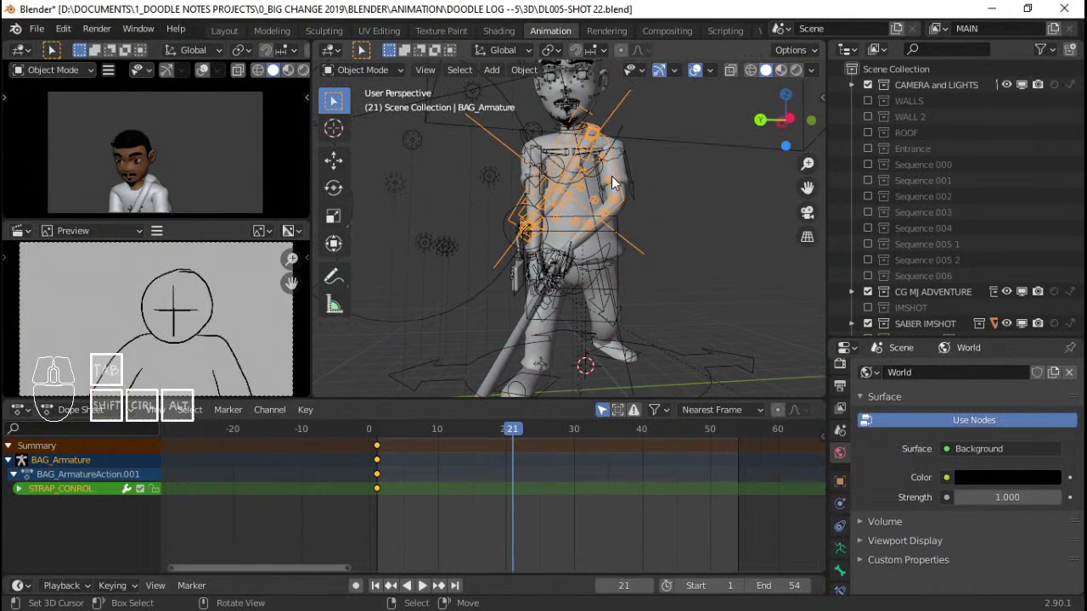
right_click(511, 215)
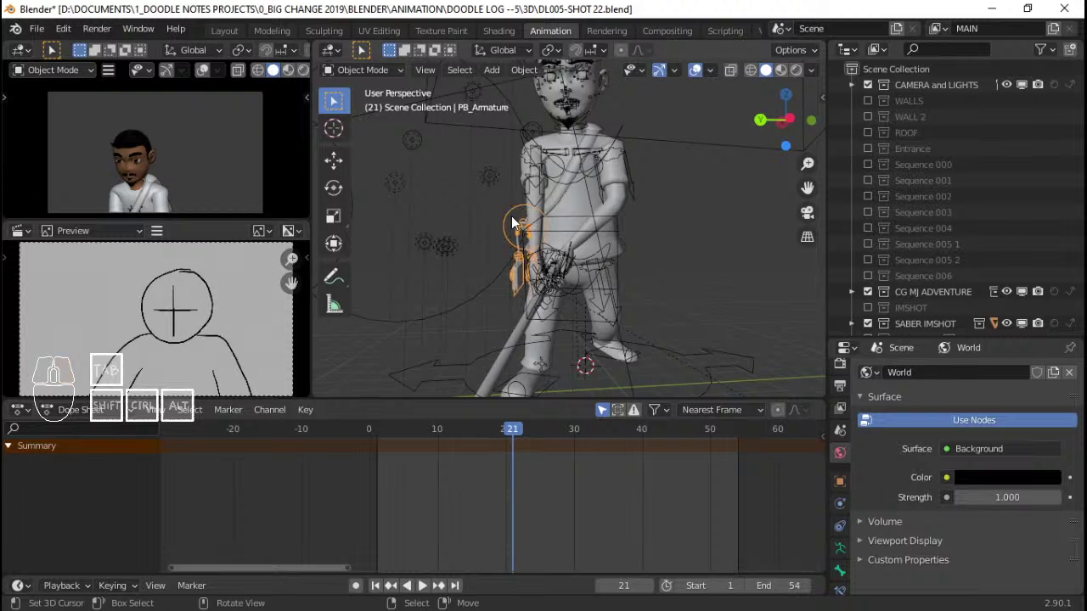
right_click(621, 234)
Examine the character's full crouching pose and weapon grip from several angles in Object Mode
mouse_move(621, 234)
middle_mouse_down()
mouse_move(487, 225)
mouse_move(563, 224)
mouse_move(531, 242)
mouse_move(680, 188)
mouse_move(611, 195)
mouse_move(607, 257)
mouse_move(600, 213)
mouse_move(609, 243)
middle_mouse_up()
middle_click_drag(555, 202, 552, 244, "ctrl")
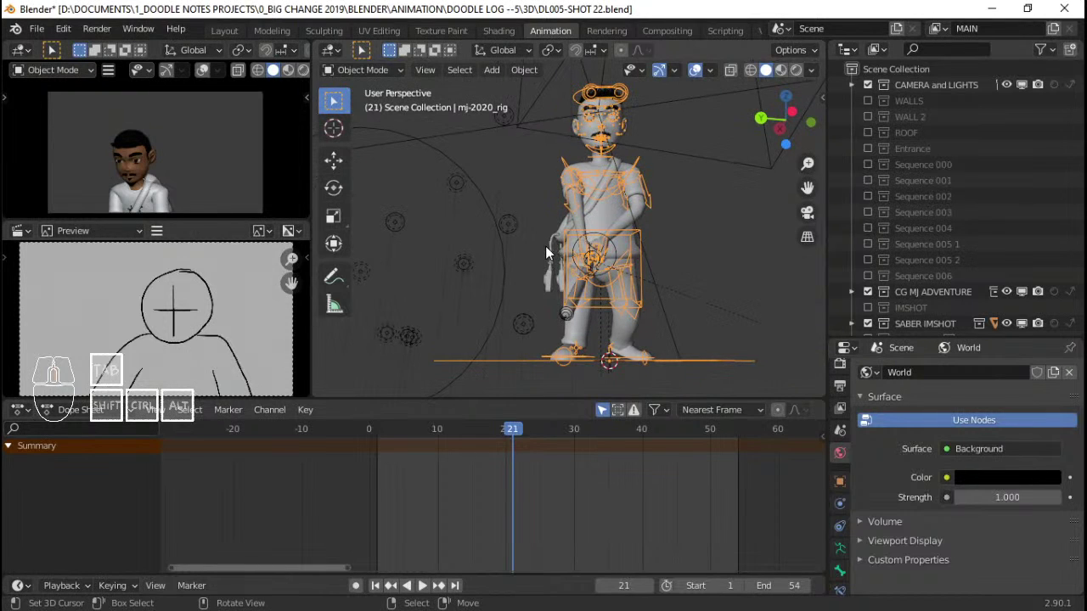
middle_click_drag(638, 268, 550, 235)
scroll(551, 235, "down", 3)
scroll(557, 226, "up", 2)
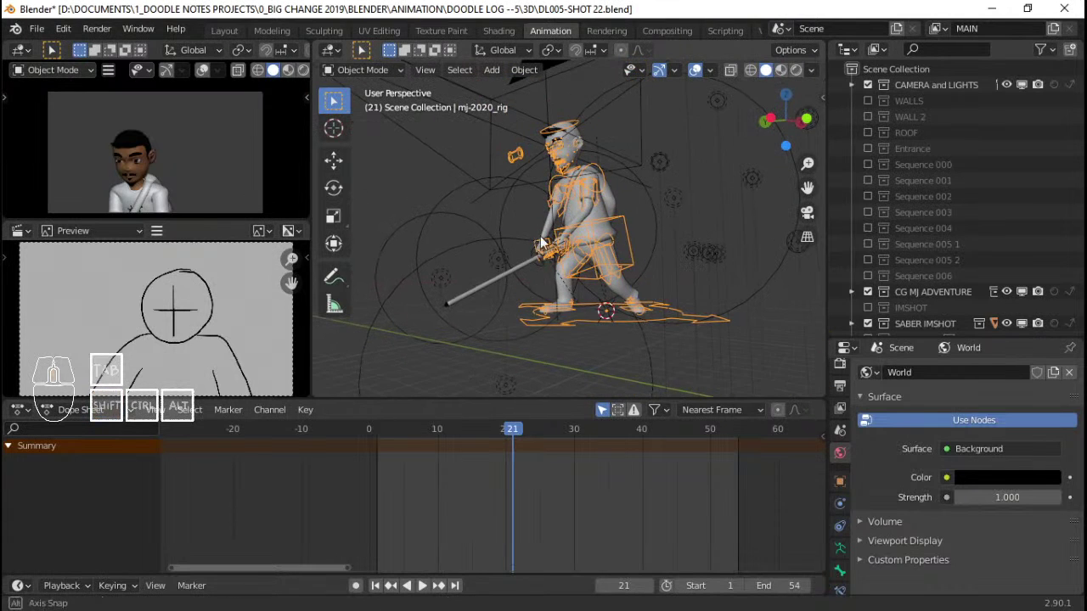
key("KP_1")
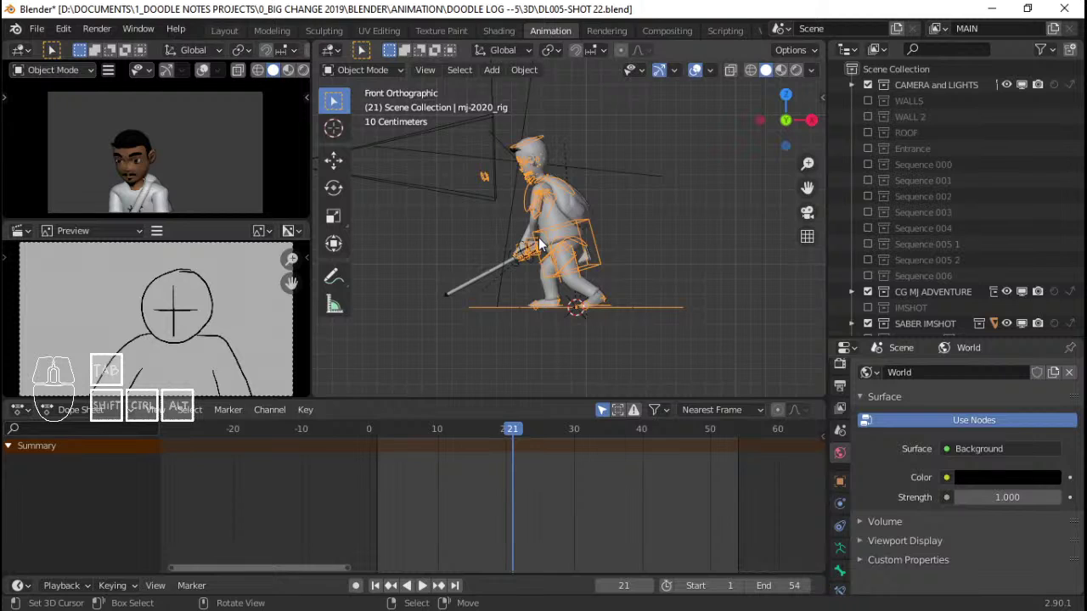
scroll(539, 244, "up", 3)
scroll(534, 241, "down", 3)
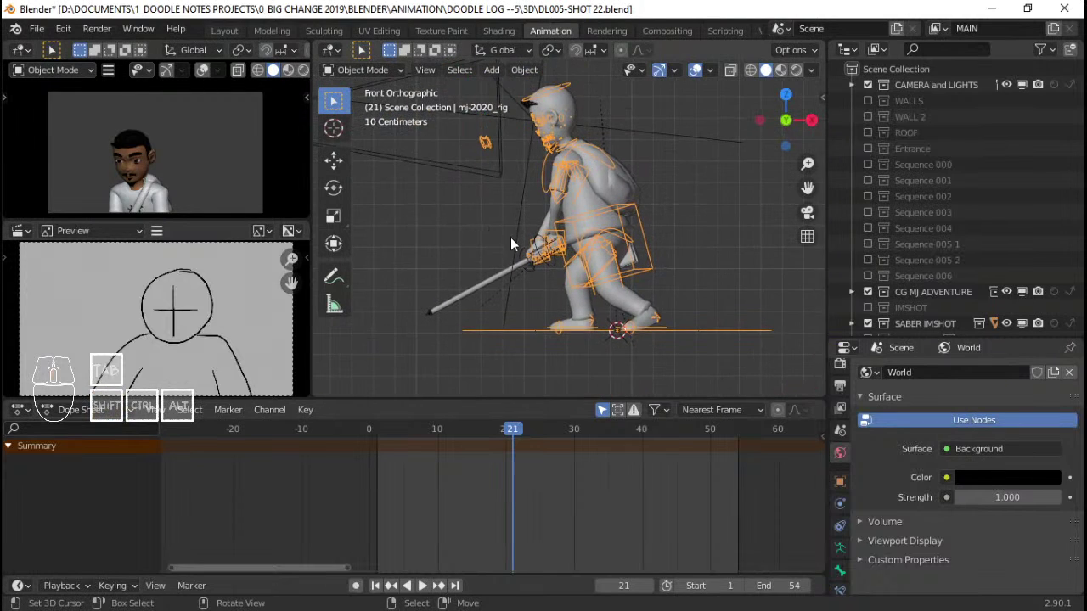
scroll(510, 242, "up", 2)
middle_click_drag(507, 250, 561, 250)
Return to Pose Mode, rotate both hand IK controls in the front view and move them slightly forward and down
key("ctrl+Tab")
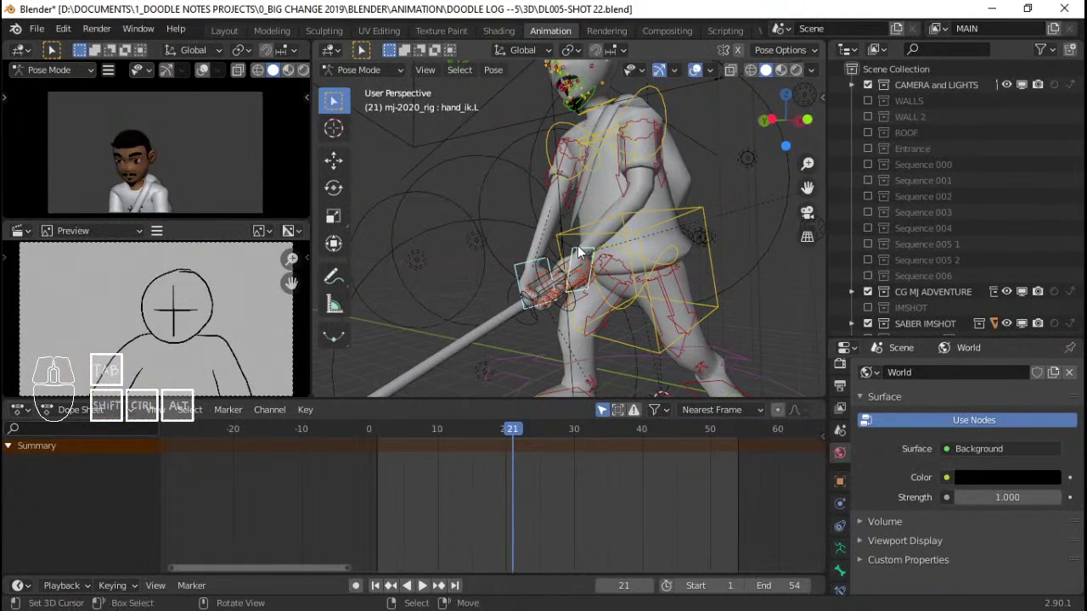
key("KP_3")
key("KP_1")
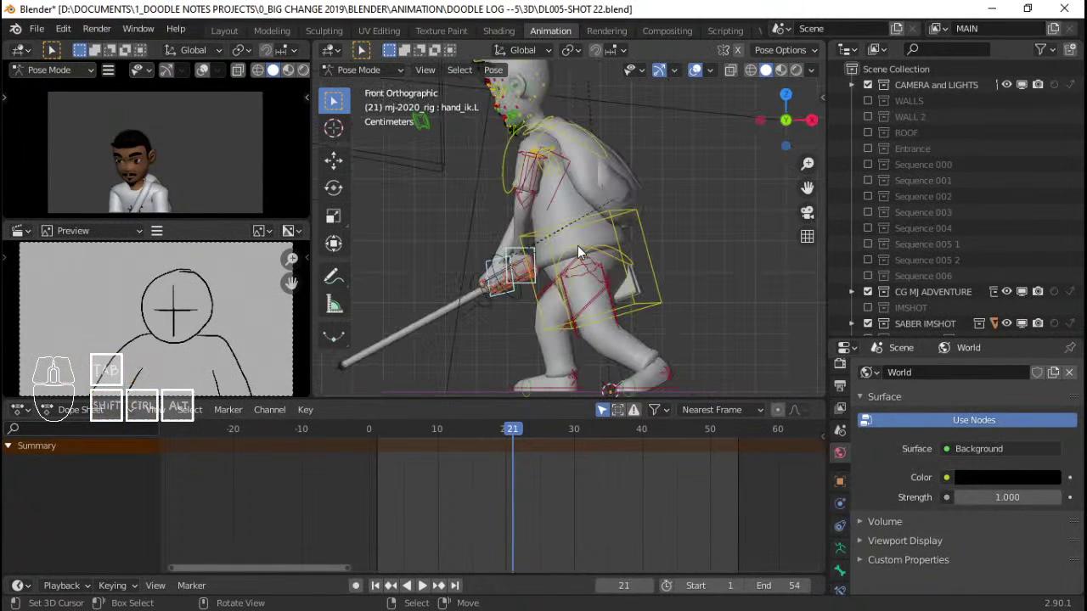
key("r")
left_click(657, 241)
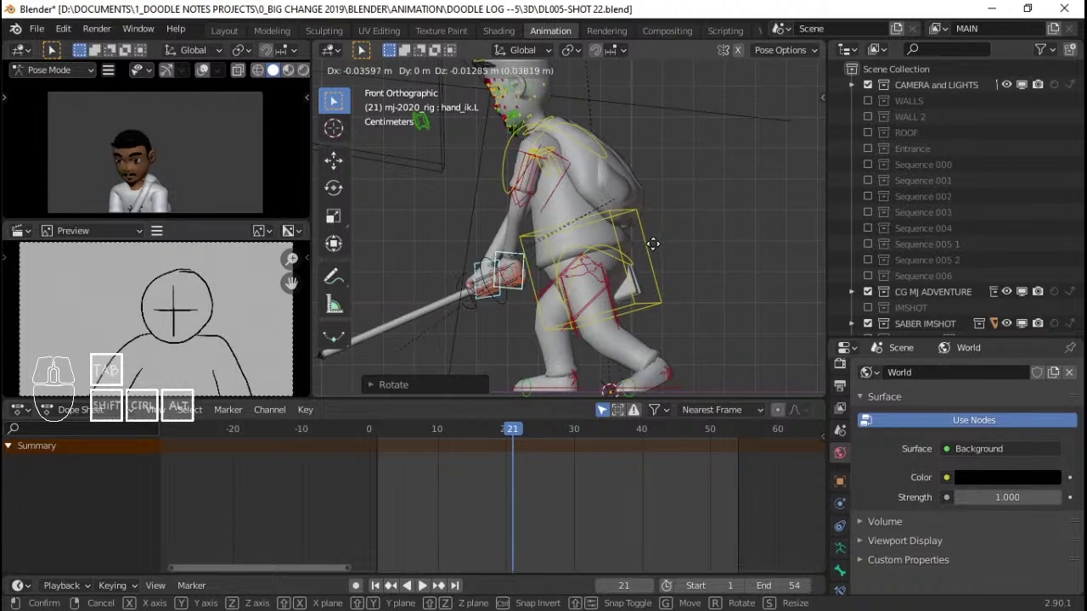
Rotate the left hand IK control at the weapon grip and move it to realign the left hand with the handle
middle_click_drag(658, 240, 657, 169)
scroll(694, 254, "up", 5)
scroll(615, 244, "up", 1)
key("r")
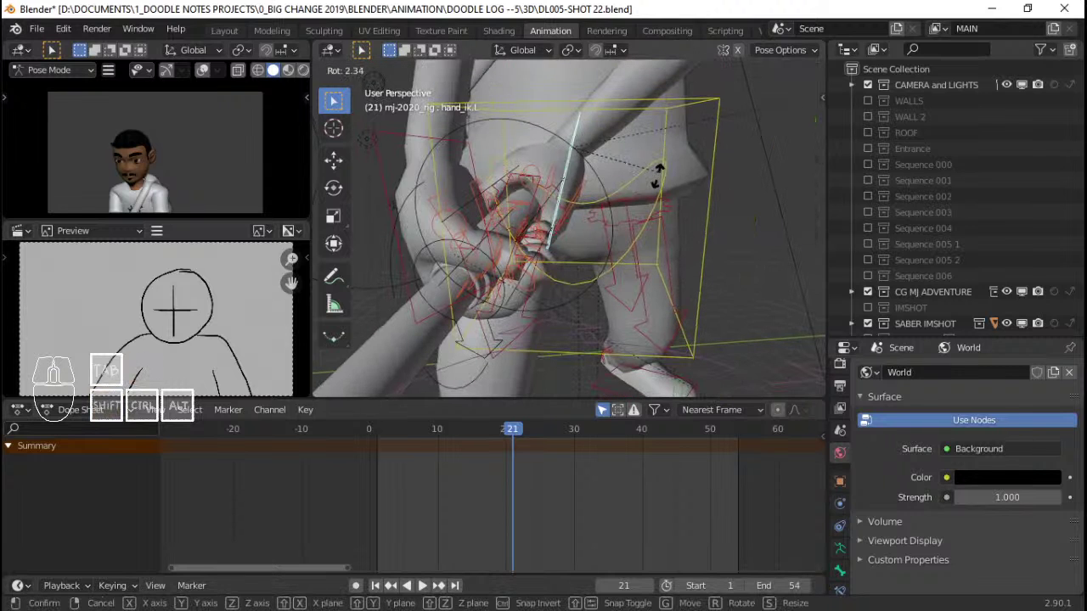
left_click(675, 268)
key("g")
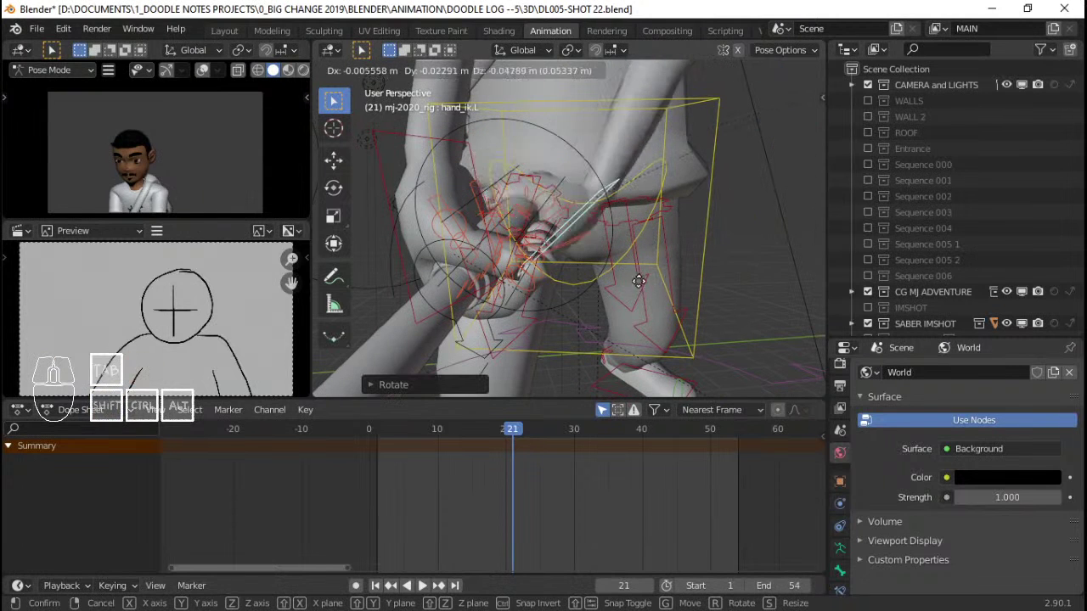
left_click(647, 268)
Hide the viewport overlays and nudge the left hand IK control against the weapon handle
middle_click_drag(596, 223, 587, 253)
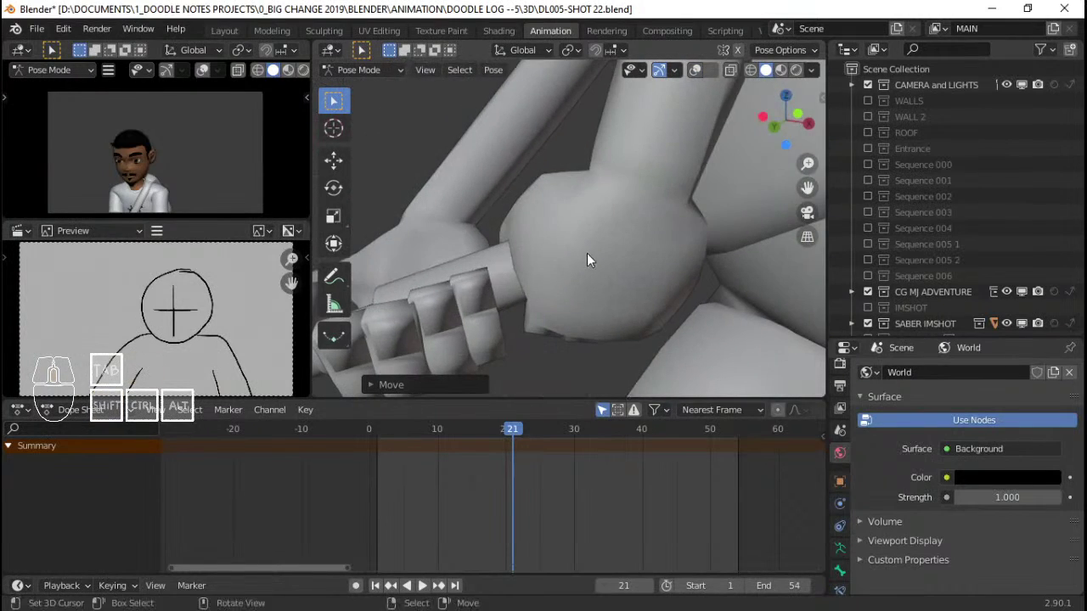
key("g")
left_click(570, 254)
middle_click_drag(501, 233, 510, 262)
key("r")
key("r")
key("r")
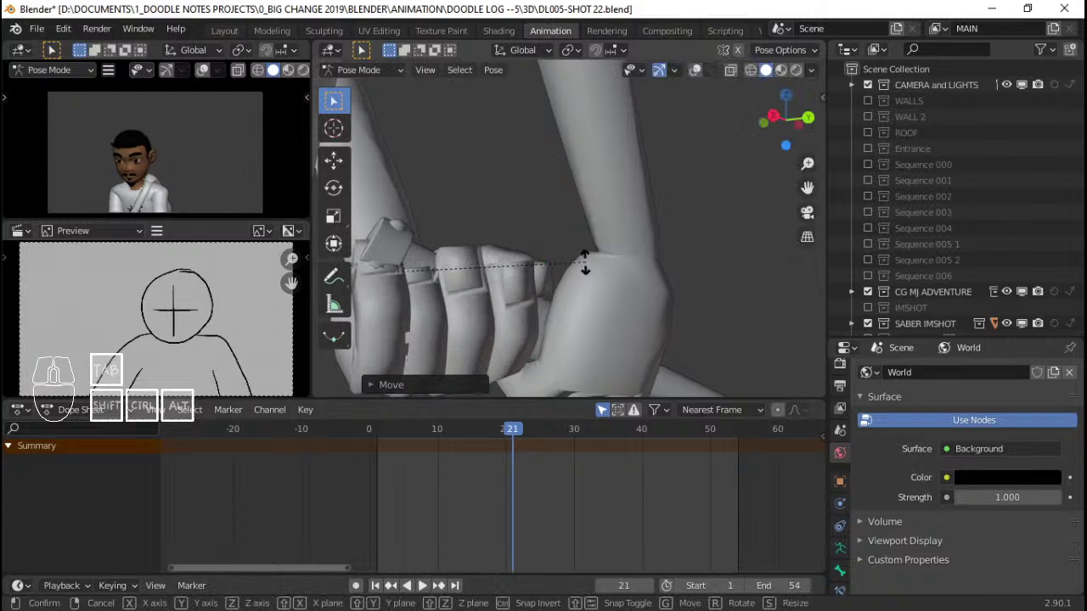
key("Escape")
Shift the left hand IK control across the weapon handle and trackball-rotate it about -2.9° and 0.6°
middle_click_drag(456, 275, 487, 266)
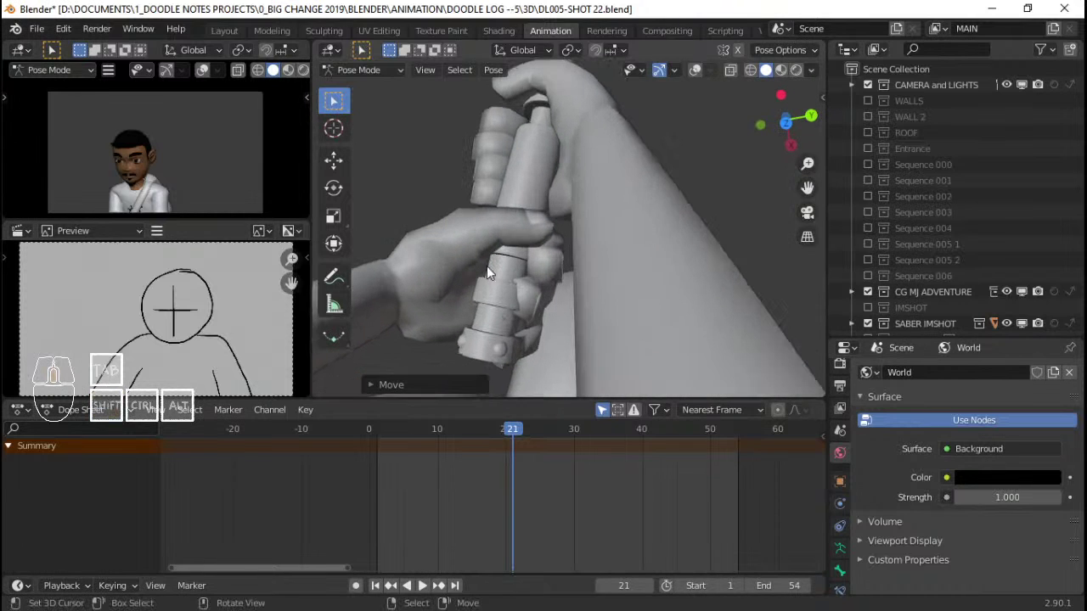
key("g")
left_click(539, 288)
key("r")
key("r")
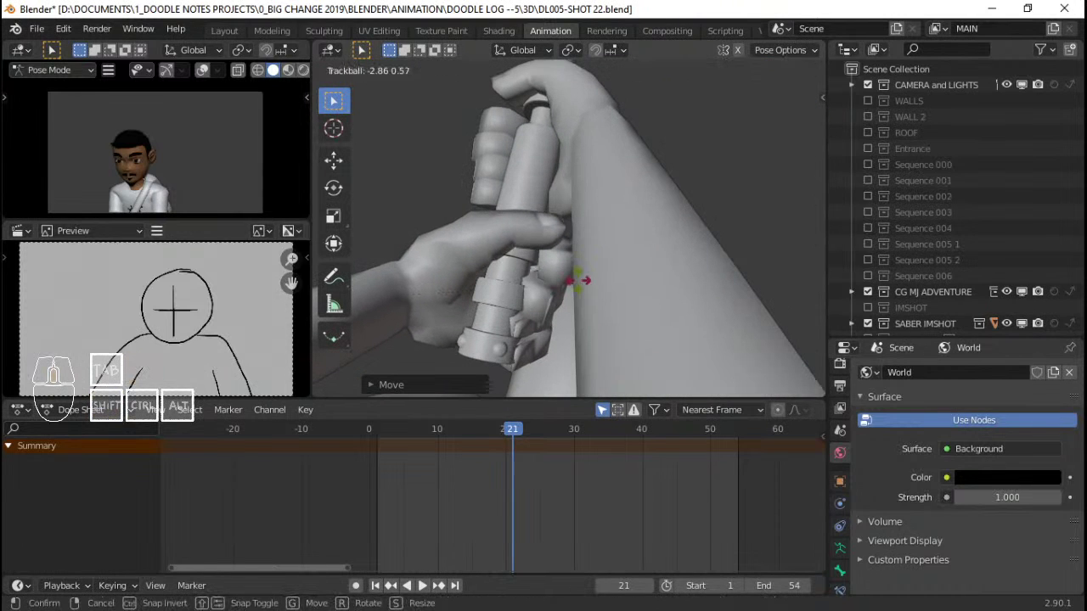
left_click(578, 278)
Move the left hand IK control about 0.013 m forward, sideways and up to tighten the grip
middle_click_drag(459, 302, 585, 178)
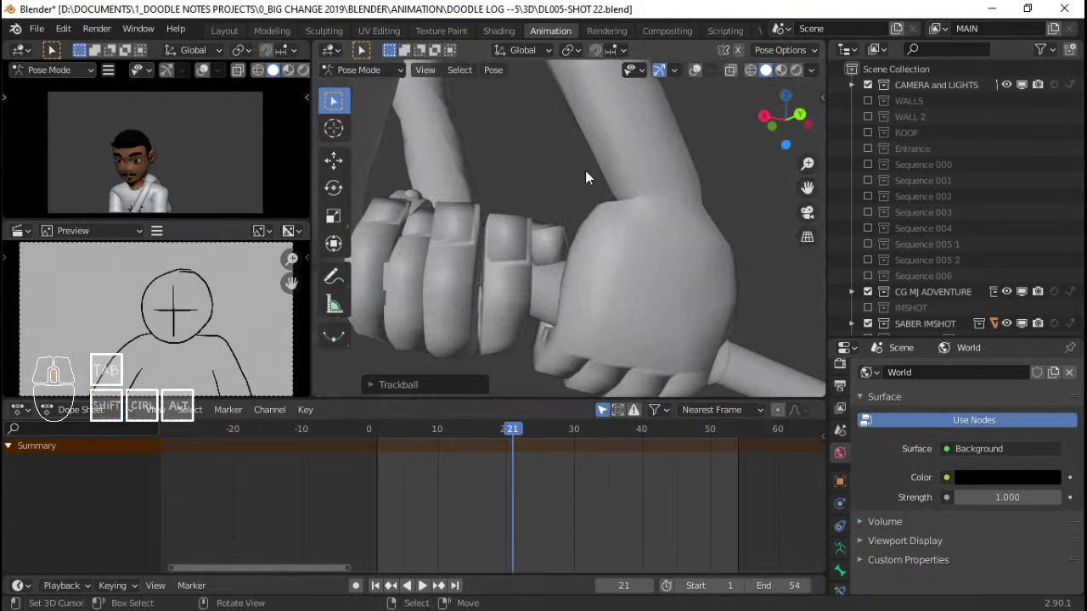
key("g")
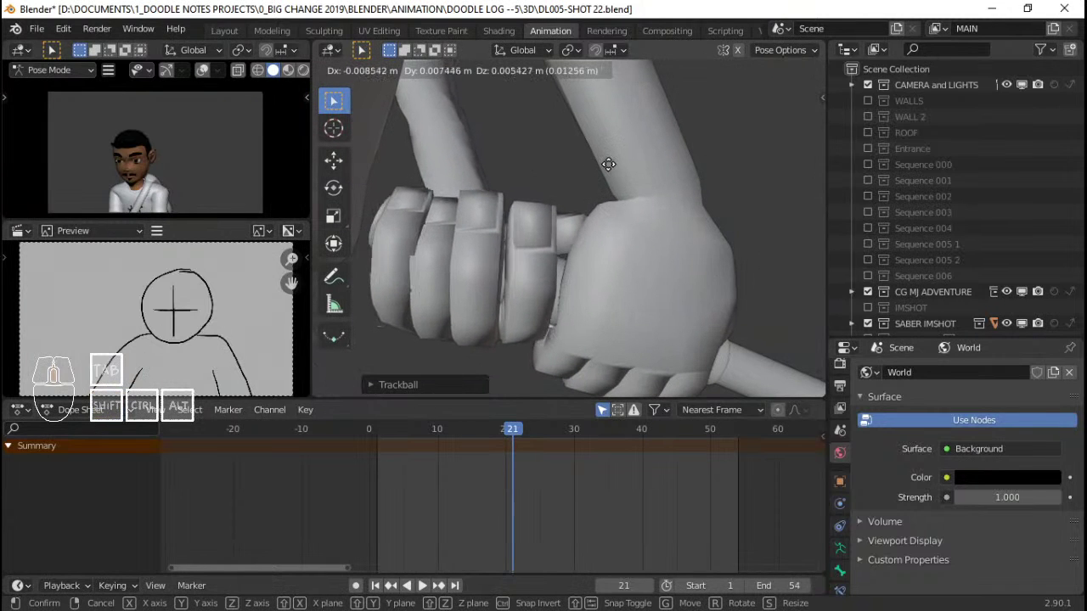
left_click(608, 170)
Examine the grip and whole character without overlays, and check the framing in the camera view with overlays shown again
scroll(608, 165, "down", 4)
middle_click_drag(608, 165, 396, 164)
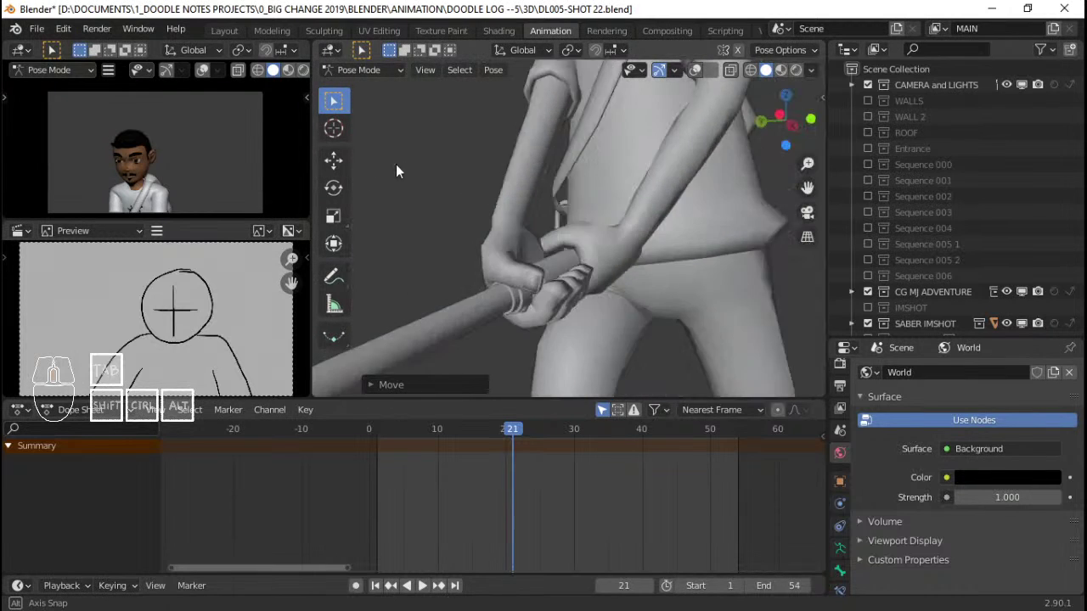
scroll(493, 136, "down", 4)
middle_click_drag(495, 138, 574, 270)
scroll(530, 281, "down", 5)
scroll(525, 267, "up", 5)
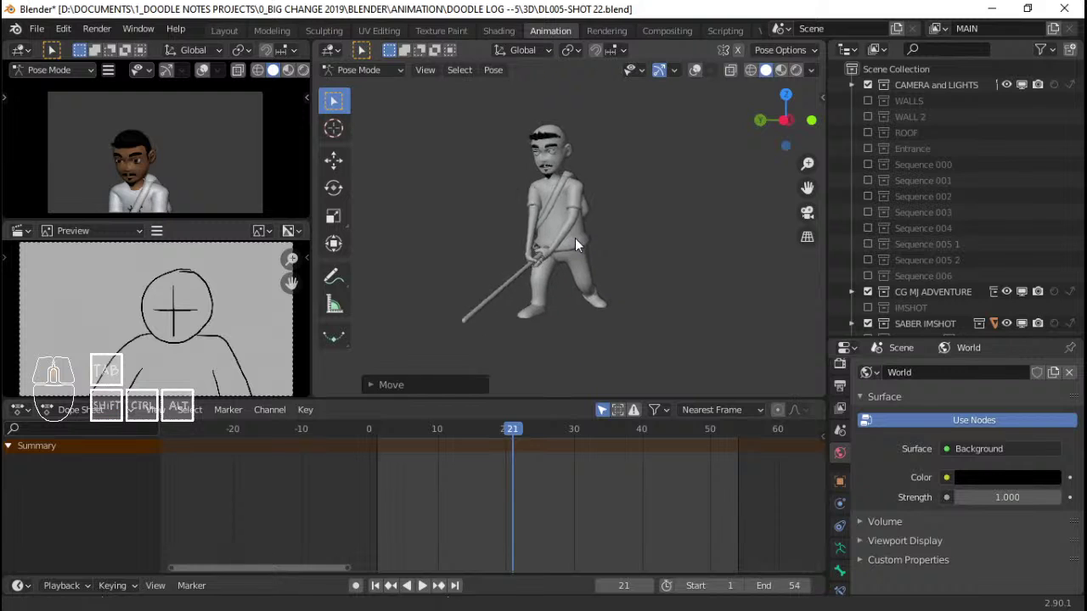
key("KP_0")
key("alt+shift+z")
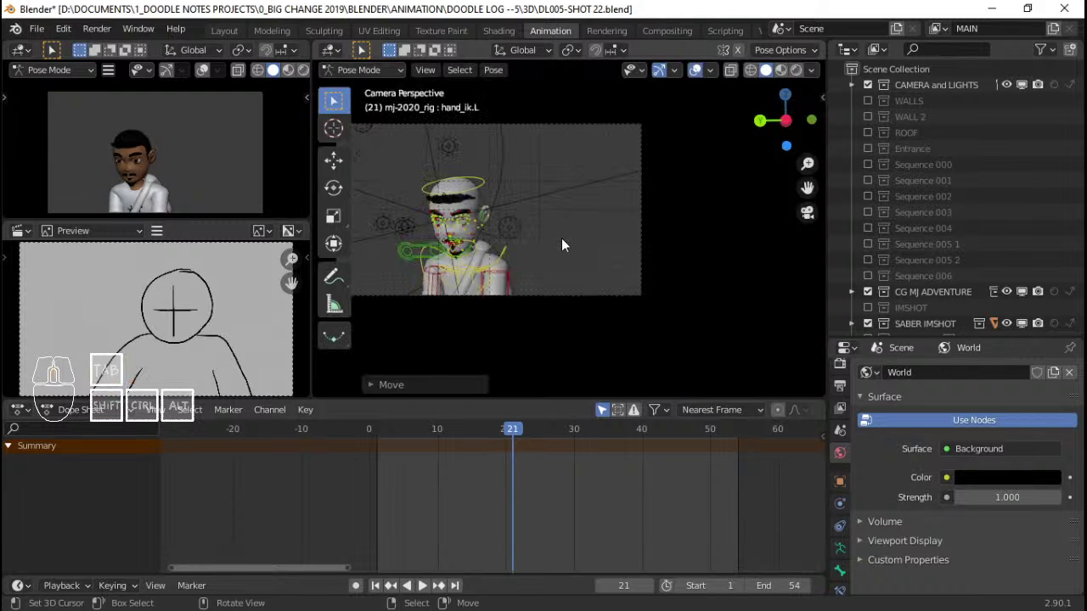
scroll(561, 238, "down", 4)
Select all of the rig's controls and examine the full pose from the front, right and left views
key("KP_1")
scroll(534, 263, "up", 6)
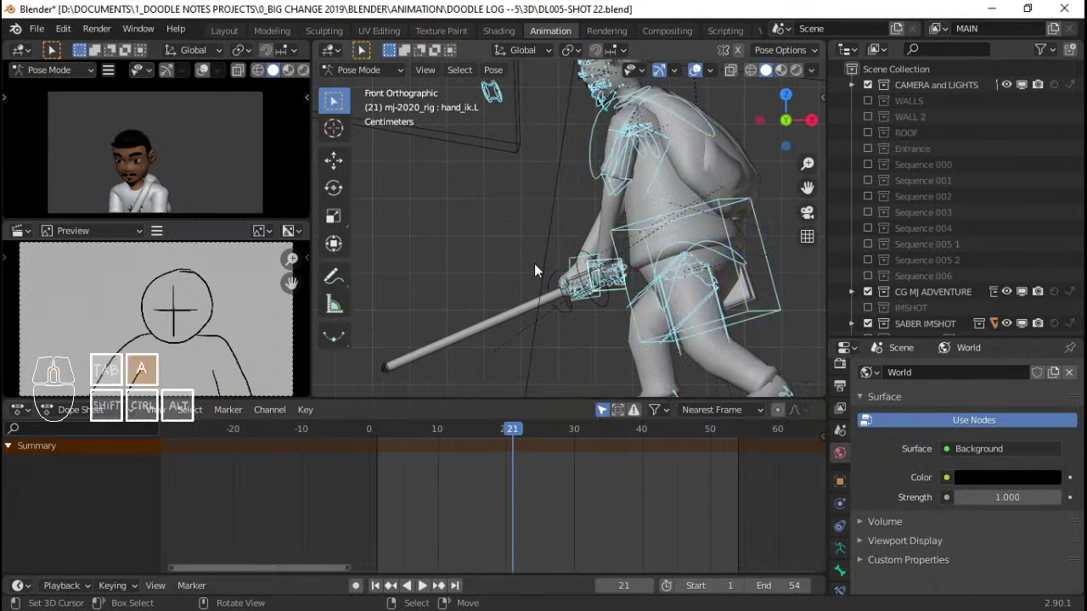
scroll(594, 250, "down", 1)
middle_click_drag(619, 249, 606, 241, "shift")
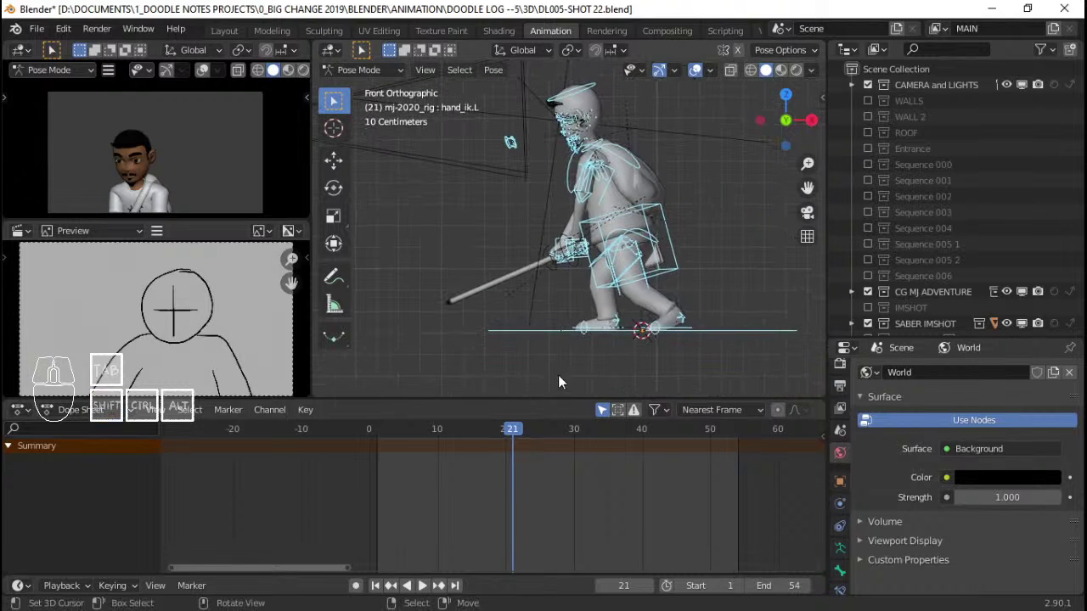
middle_click_drag(557, 375, 727, 188)
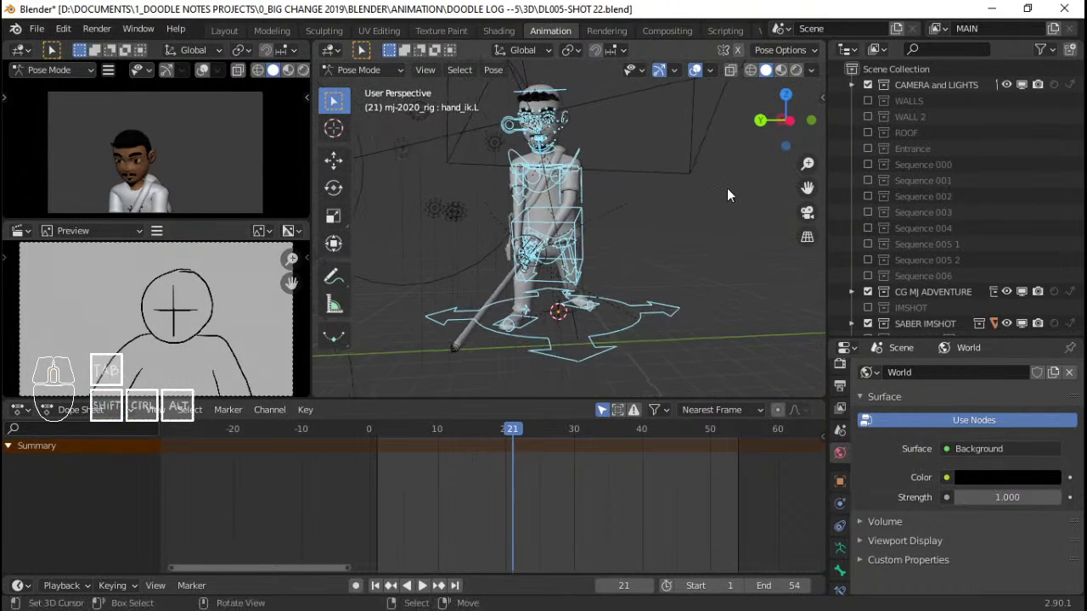
key("KP_7")
key("ctrl+KP_1")
key("KP_3")
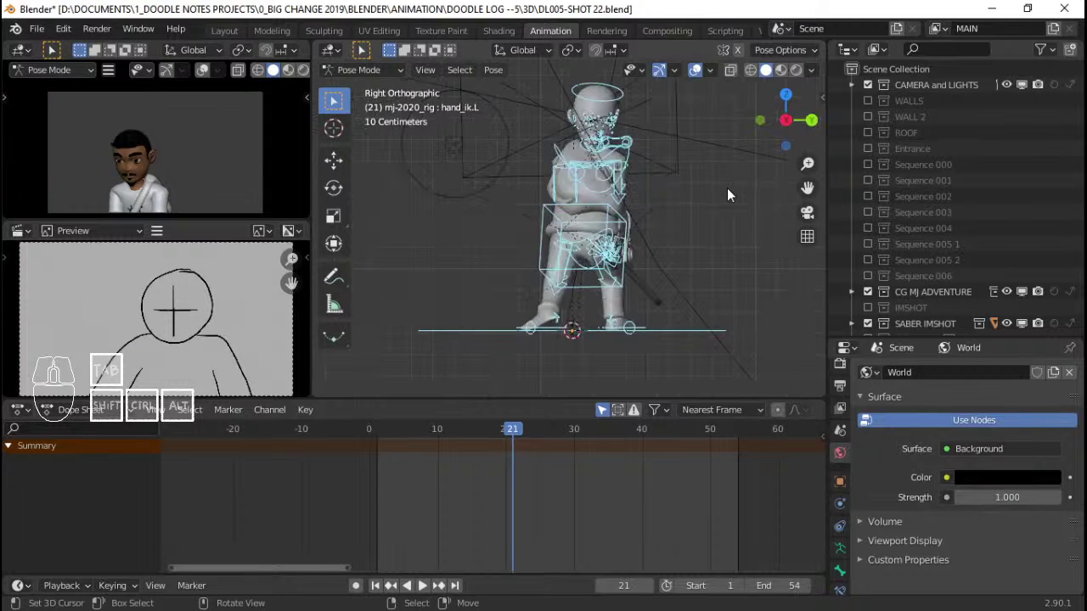
key("ctrl+KP_3")
scroll(725, 188, "up", 1)
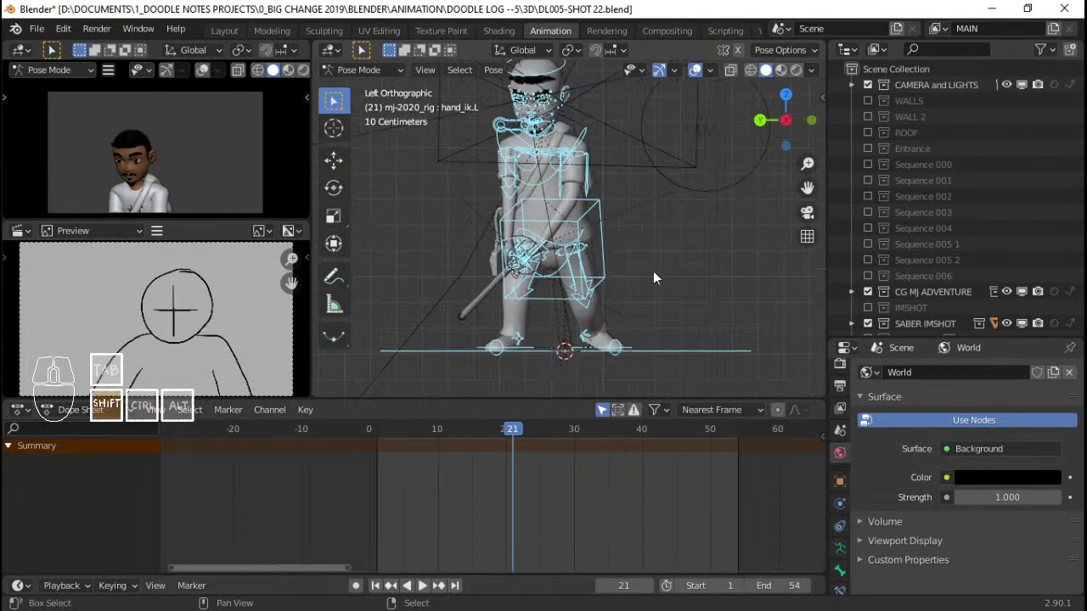
Move the left foot IK control slightly backward and outward from the body in the top view to widen the stance
middle_click_drag(653, 278, 591, 270, "shift")
scroll(591, 270, "up", 1)
left_click(592, 273)
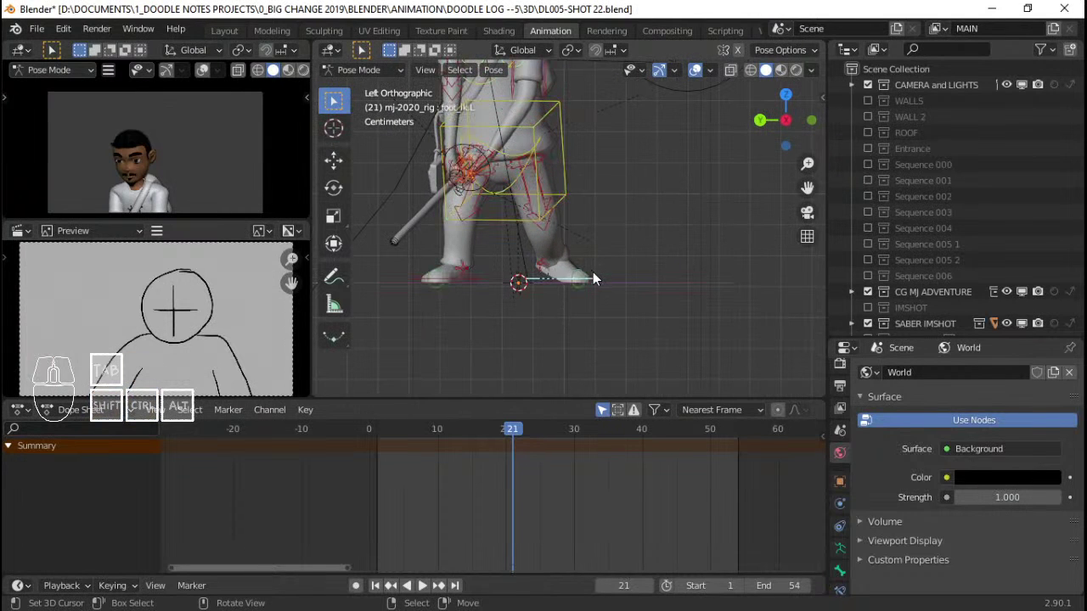
key("KP_8")
key("KP_8")
key("KP_8")
key("KP_8")
key("KP_8")
key("KP_8")
key("g")
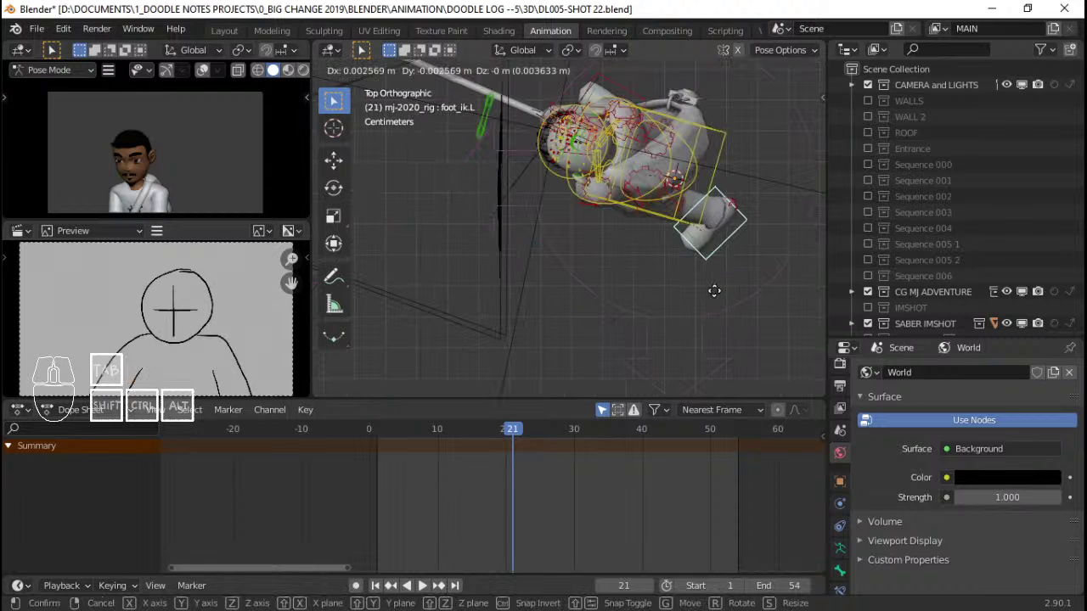
left_click(726, 302)
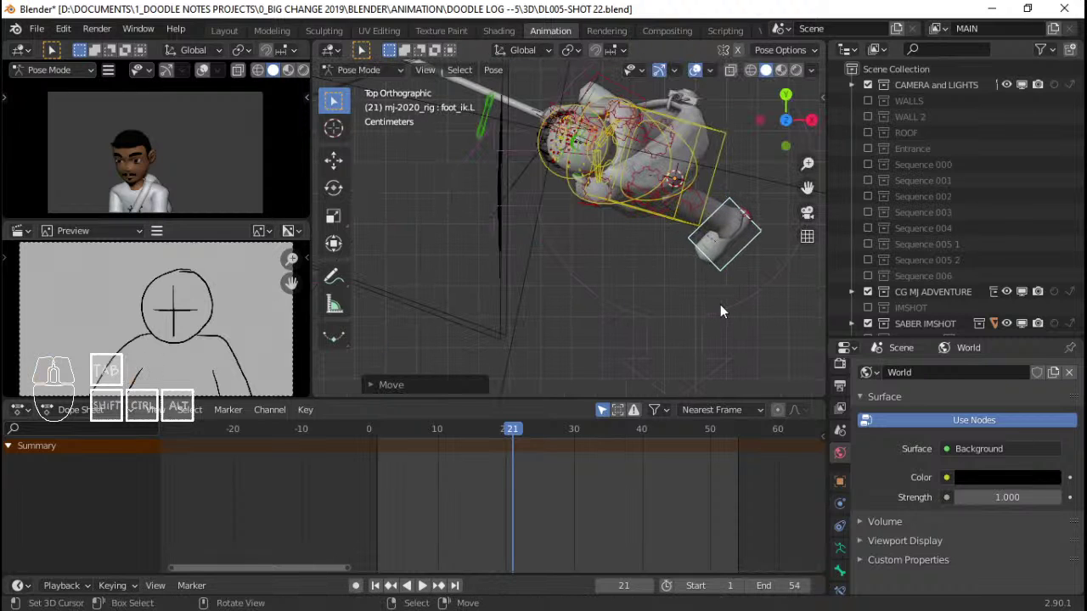
Examine the left foot and full stance in the camera, right and left views, including once without overlays
key("KP_Decimal")
key("KP_0")
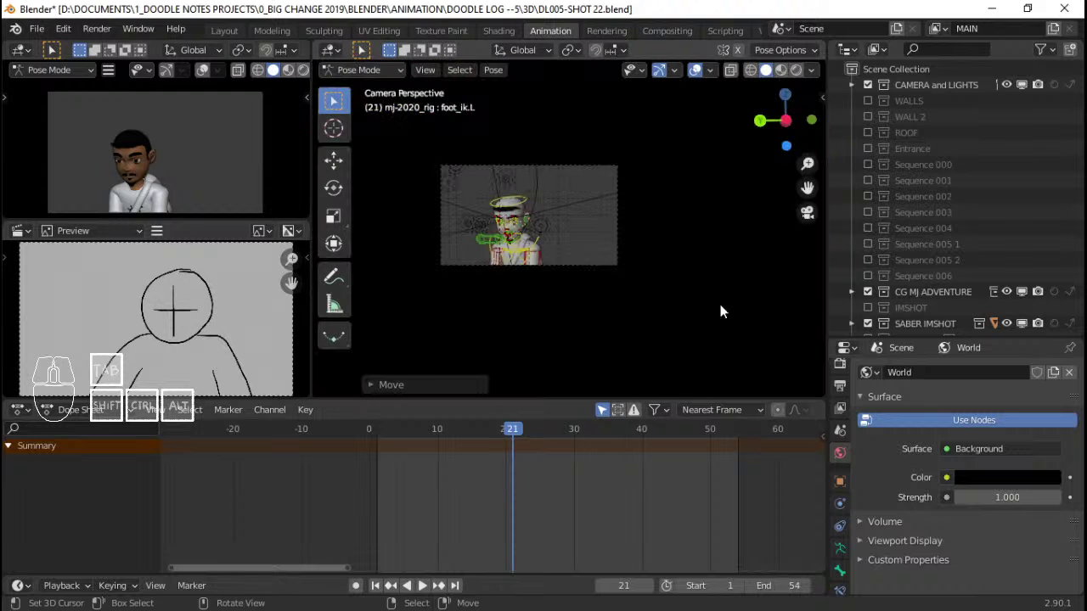
key("KP_3")
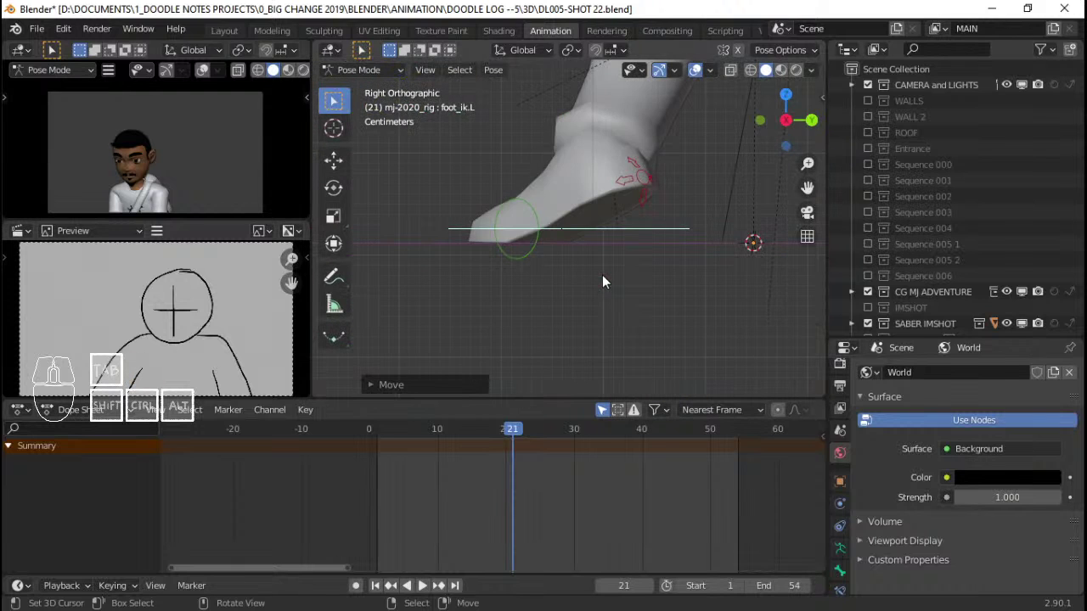
middle_click_drag(570, 211, 363, 174)
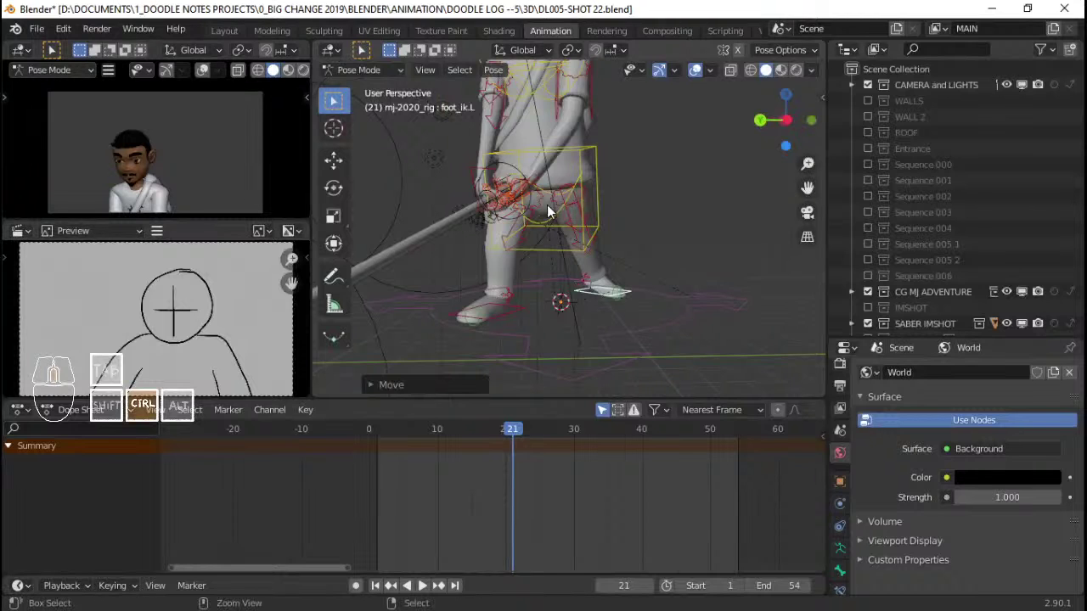
key("KP_3")
key("ctrl+KP_3")
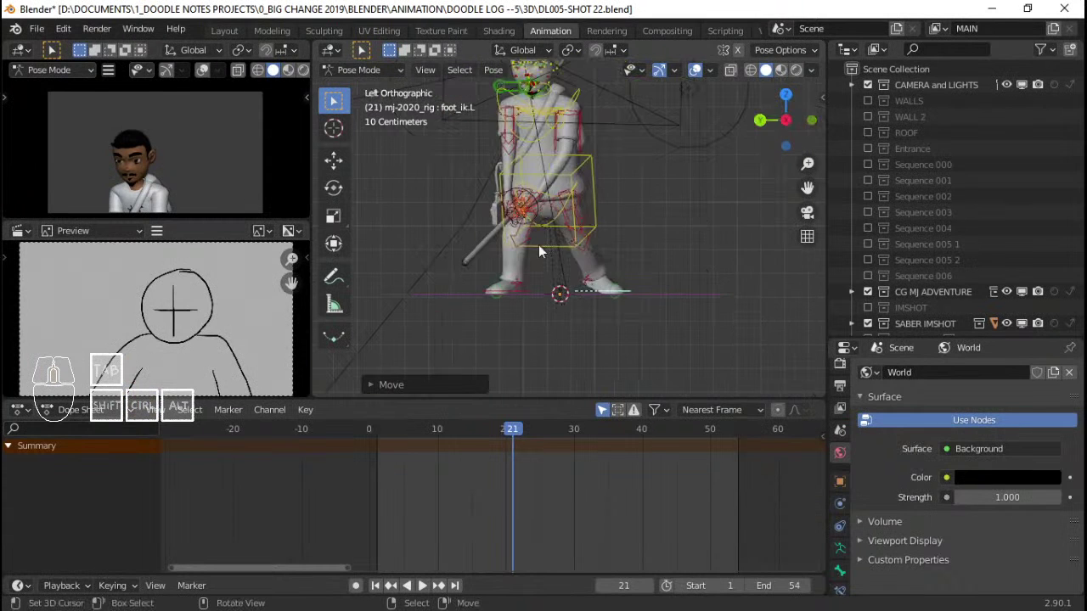
scroll(539, 251, "up", 3)
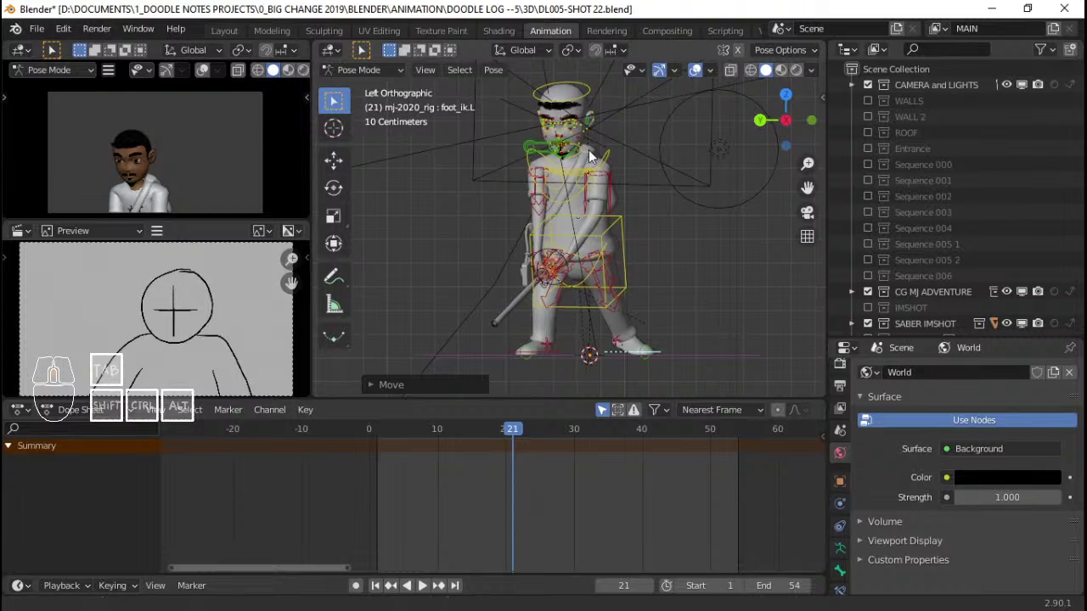
key("shift+alt+z")
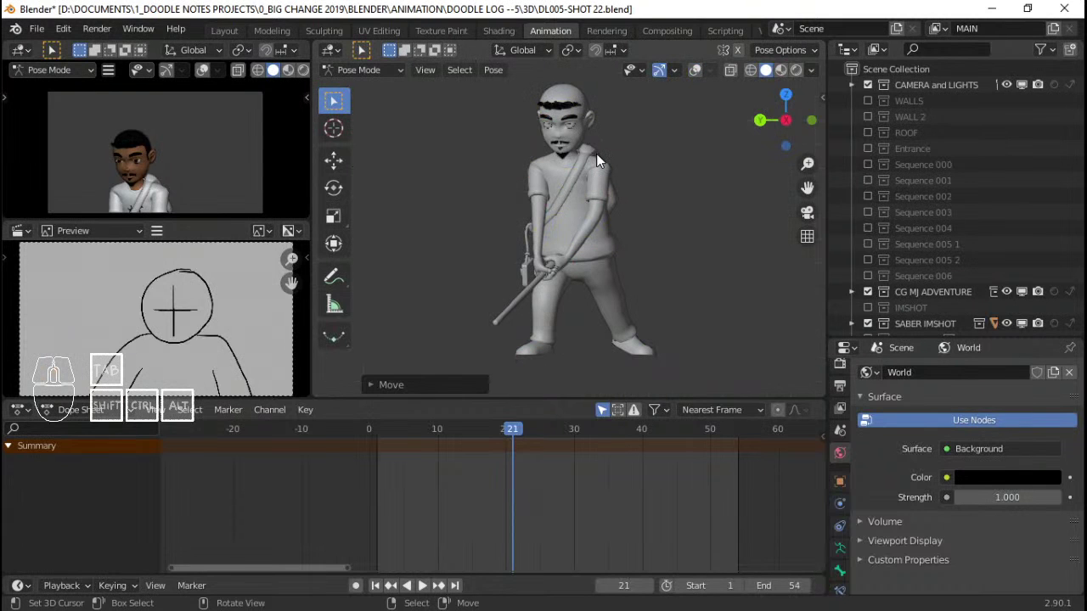
key("shift+alt+z")
Shift the torso control slightly backward and down in the front view and rotate it about -1.8°
scroll(598, 155, "up", 2)
middle_click_drag(613, 145, 512, 204, "shift")
right_click(623, 127)
key("KP_1")
scroll(507, 171, "down", 2)
scroll(586, 252, "up", 1)
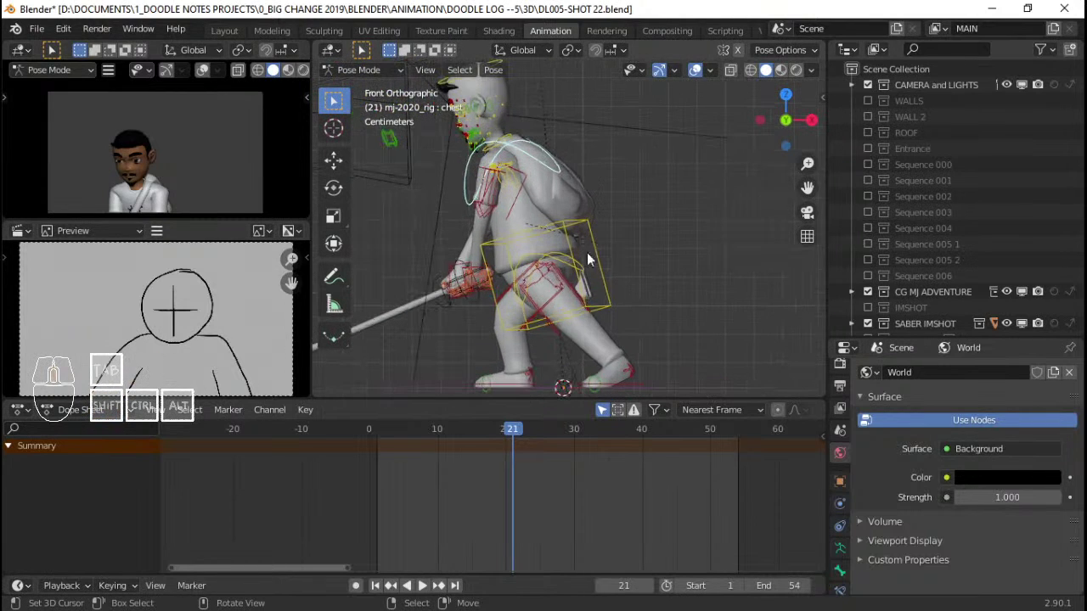
right_click(603, 270)
key("g")
left_click(609, 273)
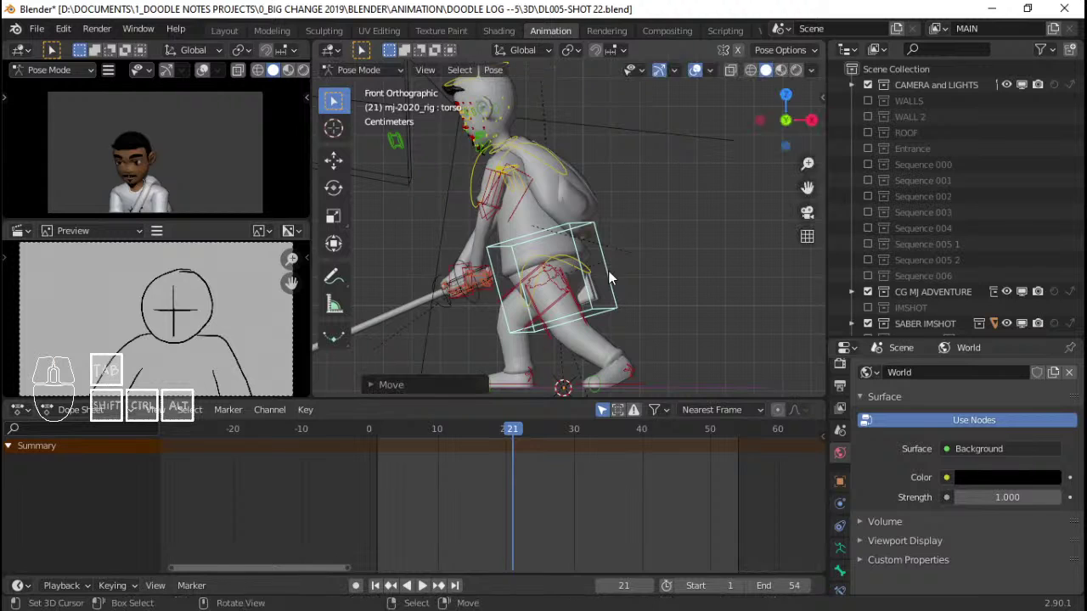
key("r")
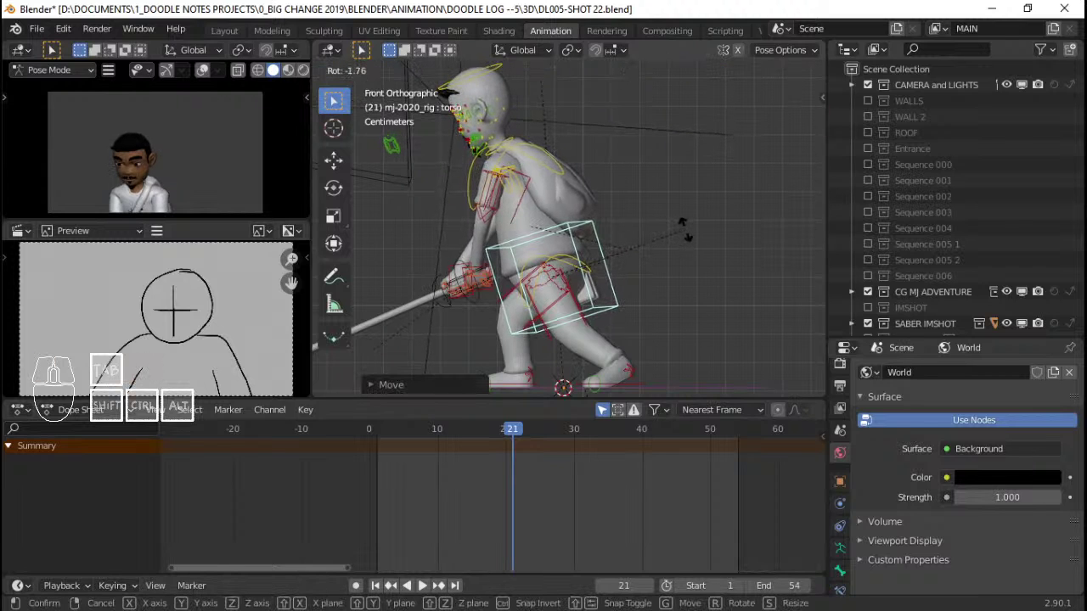
left_click(686, 230)
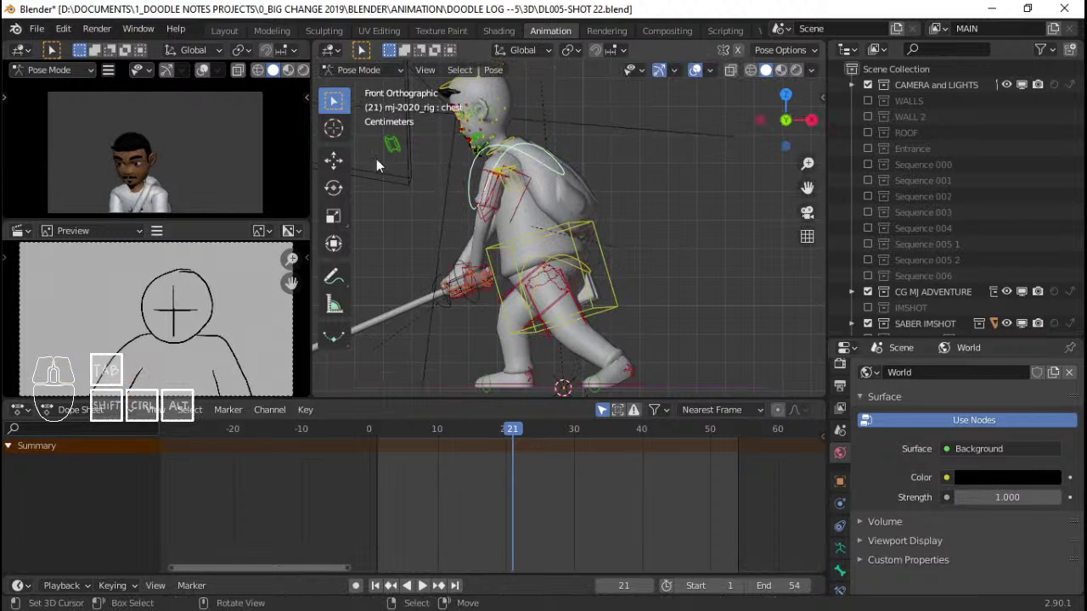
Move the left foot IK control slightly farther back in the front view to lengthen the stance
middle_click_drag(501, 169, 507, 208)
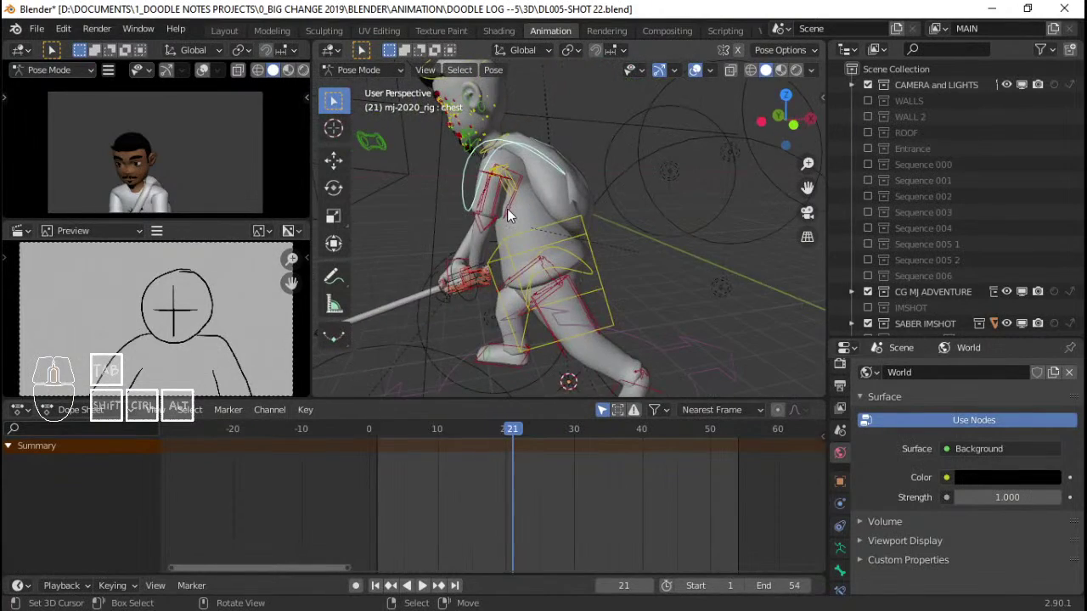
key("KP_3")
key("ctrl+KP_3")
key("KP_1")
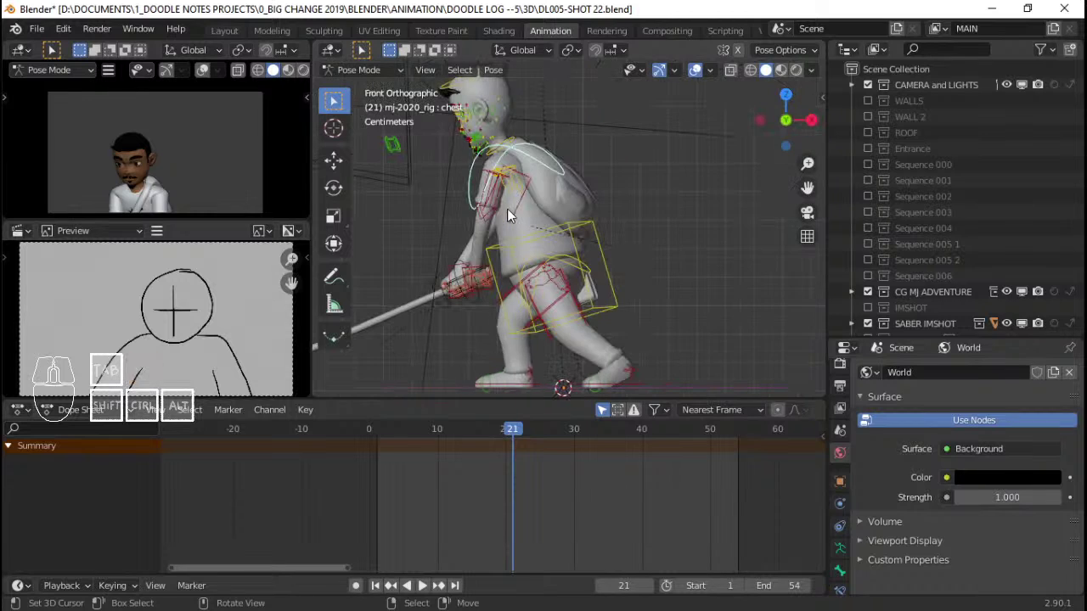
middle_click_drag(580, 313, 558, 265, "shift")
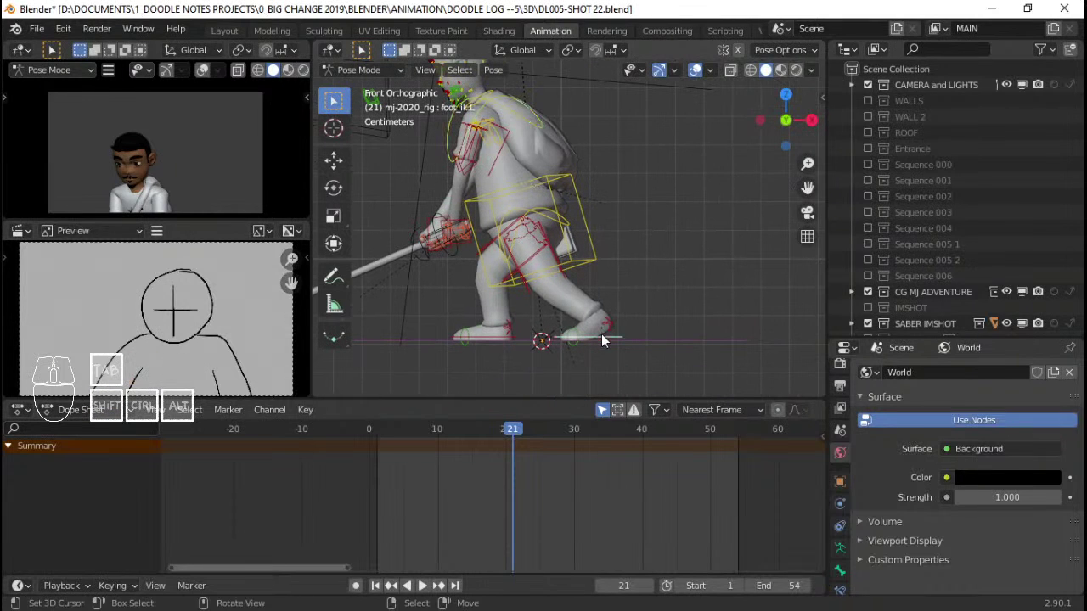
key("g")
left_click(608, 334)
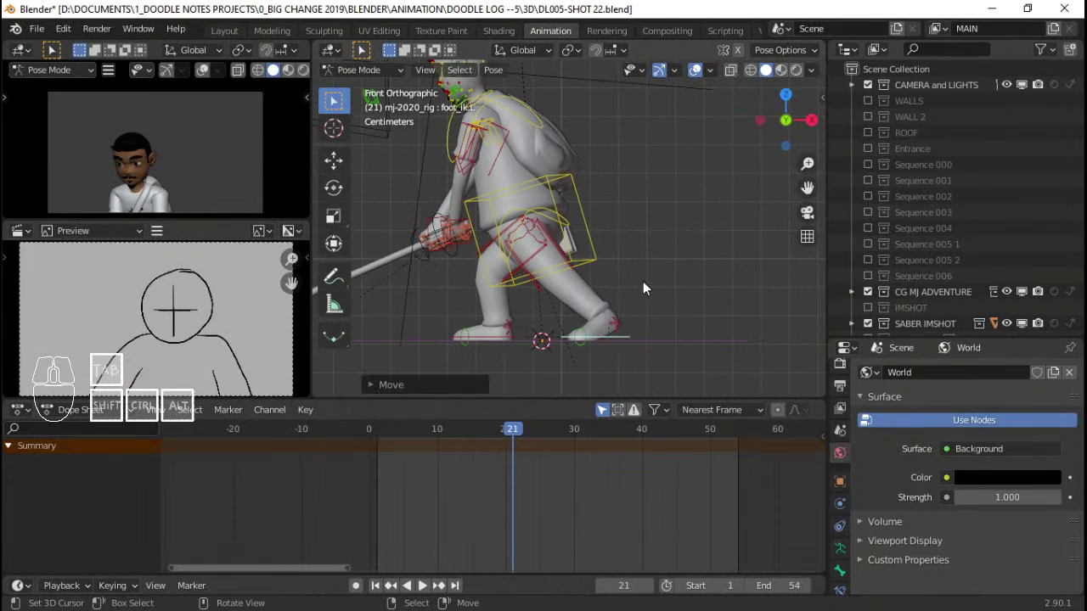
middle_click_drag(457, 214, 476, 219, "shift")
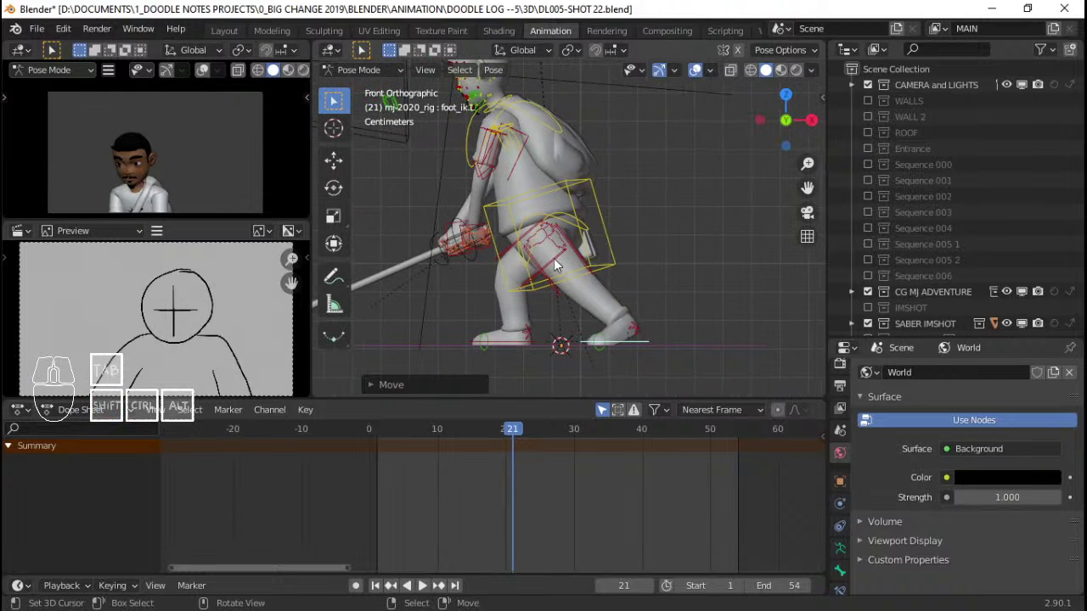
Move the right foot IK control forward about 0.07 m along the global X axis
middle_click_drag(455, 169, 520, 312)
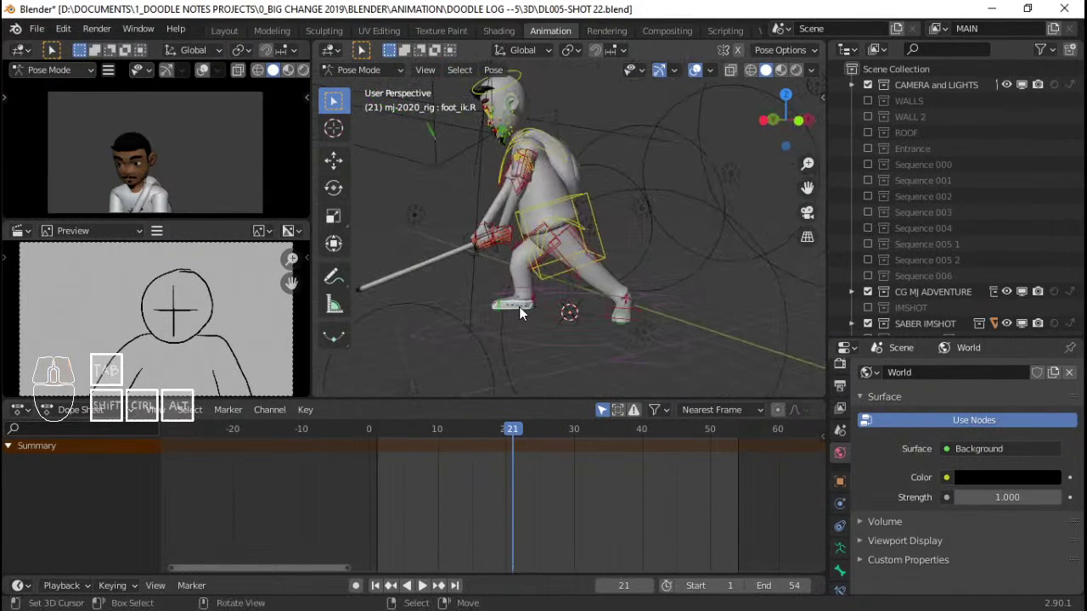
key("KP_1")
scroll(519, 307, "up", 2)
scroll(520, 307, "up", 1)
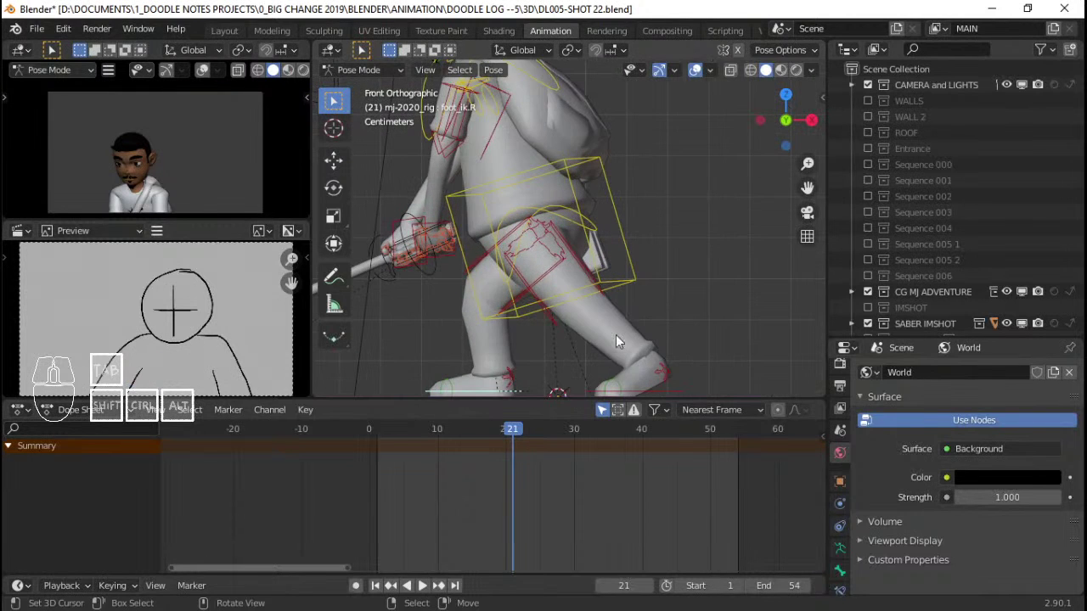
scroll(615, 335, "down", 2)
key("g")
key("y")
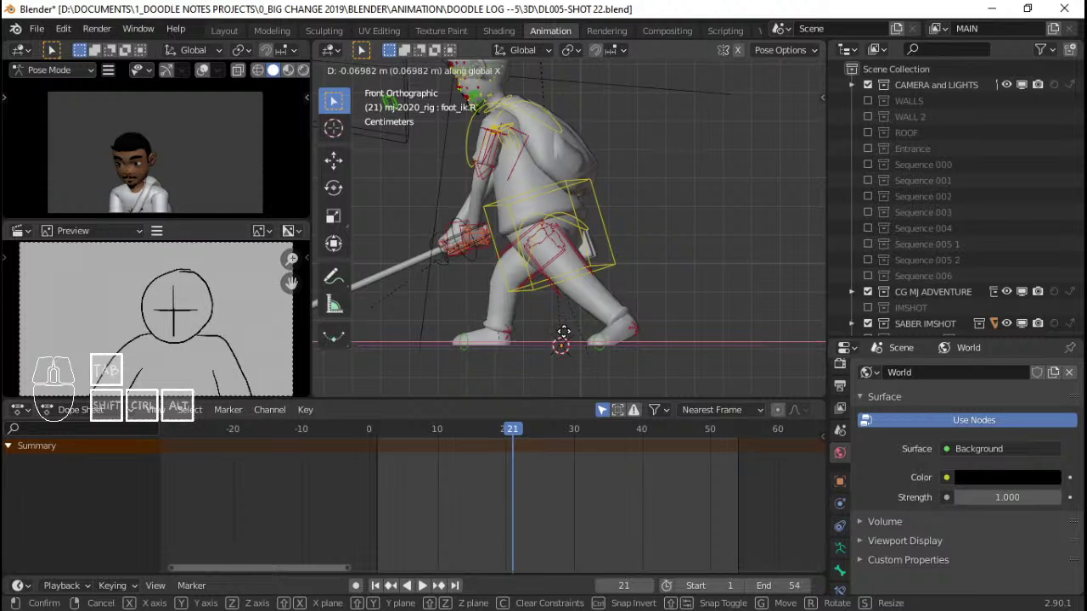
left_click(568, 332)
Rotate the right thigh IK control slightly to adjust the direction of the knee
middle_click_drag(568, 331, 685, 314)
scroll(684, 314, "up", 1)
right_click(560, 285)
scroll(595, 259, "up", 4)
middle_click_drag(569, 298, 671, 252)
key("r")
key("r")
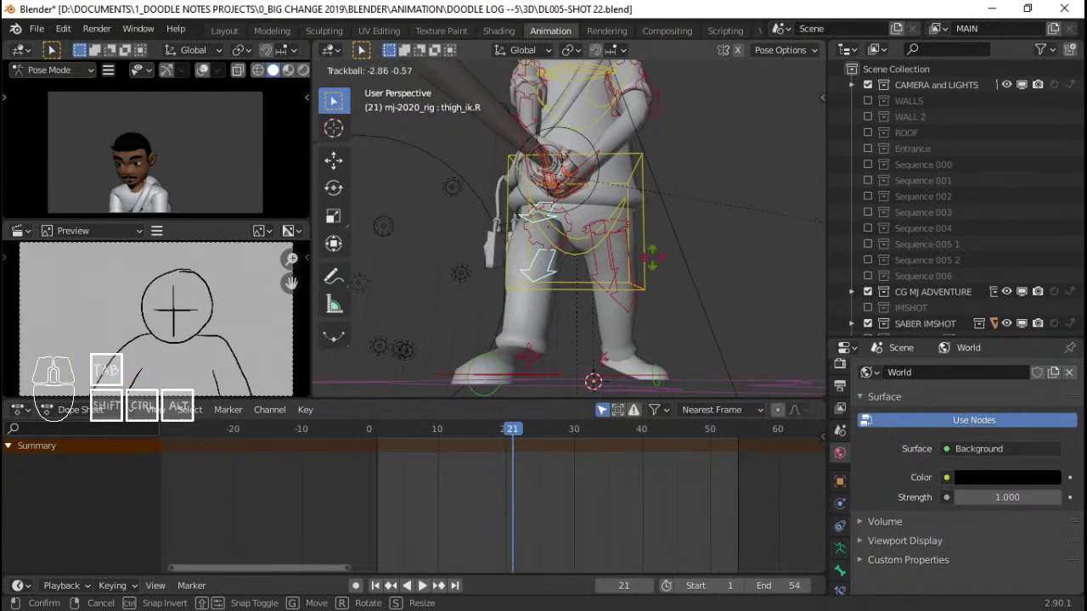
right_click(705, 119)
key("r")
left_click(705, 126)
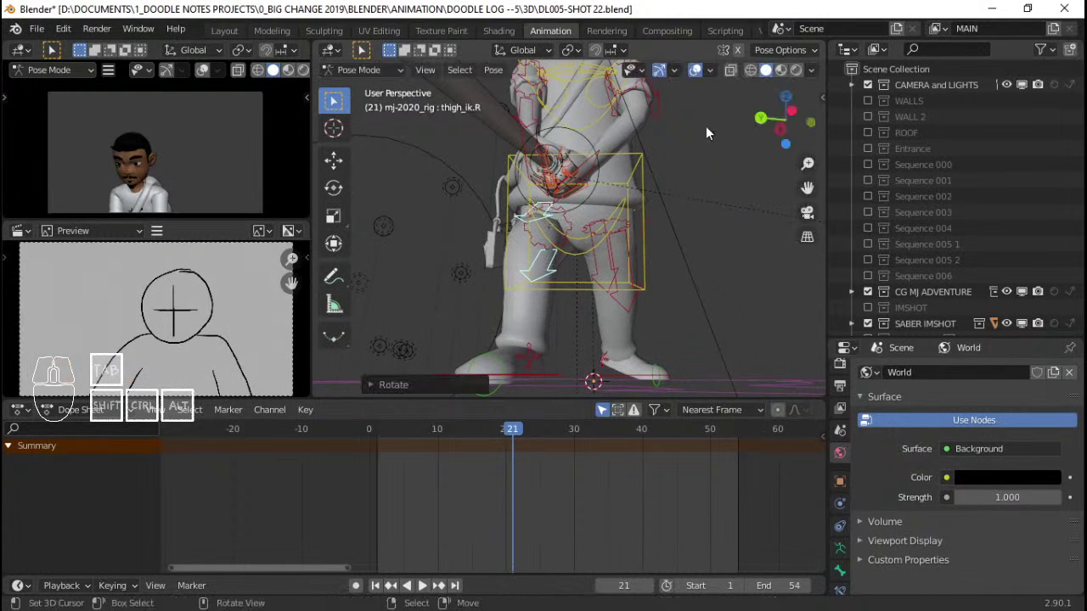
Select all rig controls and insert Location & Rotation keyframes for the pose at frame 21
middle_click_drag(705, 126, 721, 238)
key("a")
key("i")
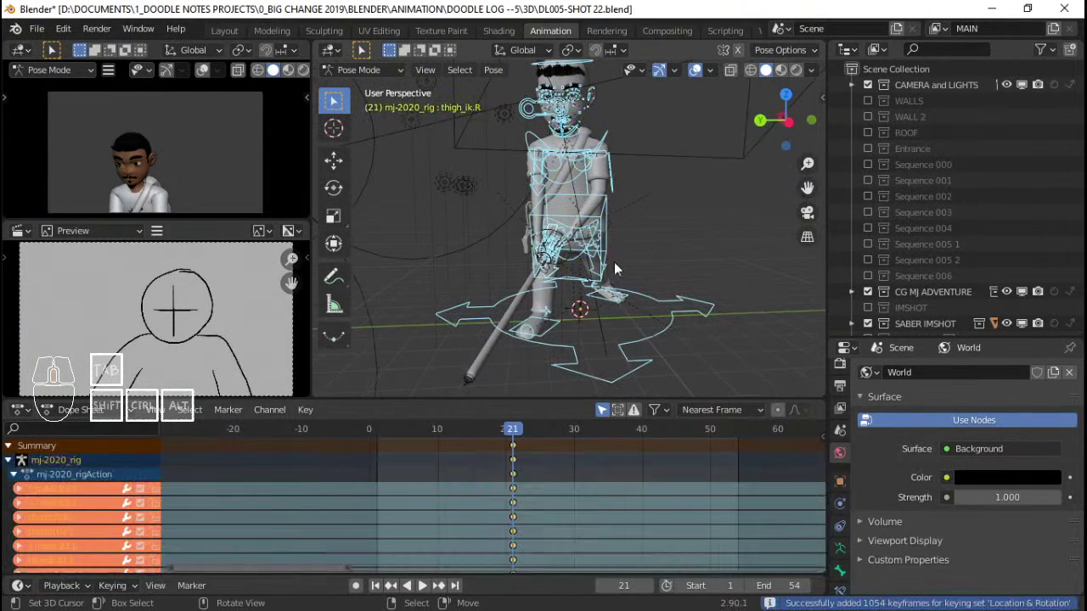
Clear the rotation of the left foot's heel control and rotate it slightly to roll the foot
scroll(613, 262, "up", 2)
left_click(598, 298)
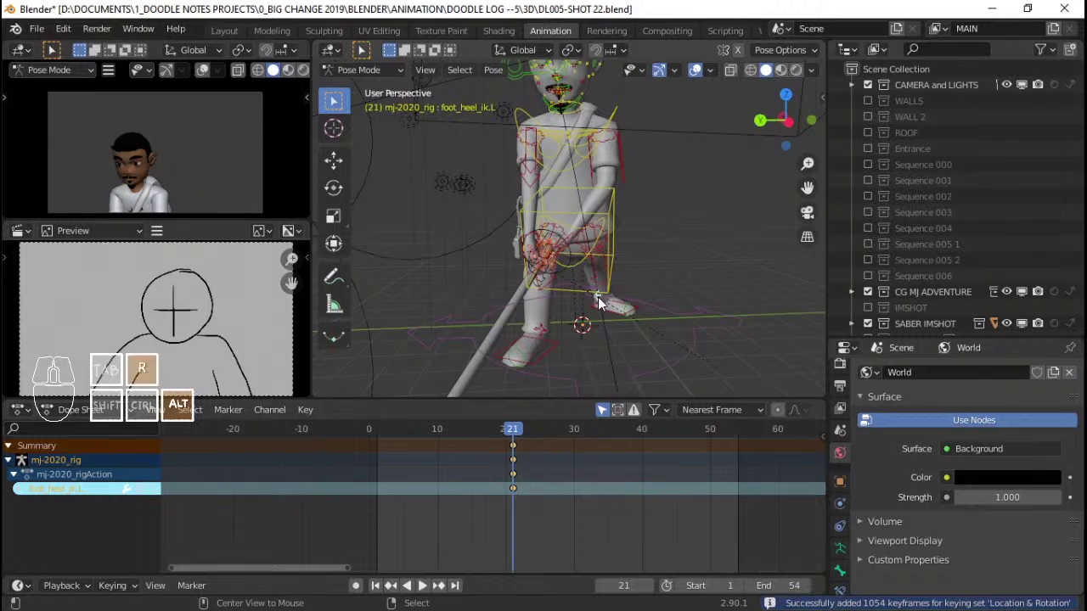
middle_click_drag(598, 297, 382, 285)
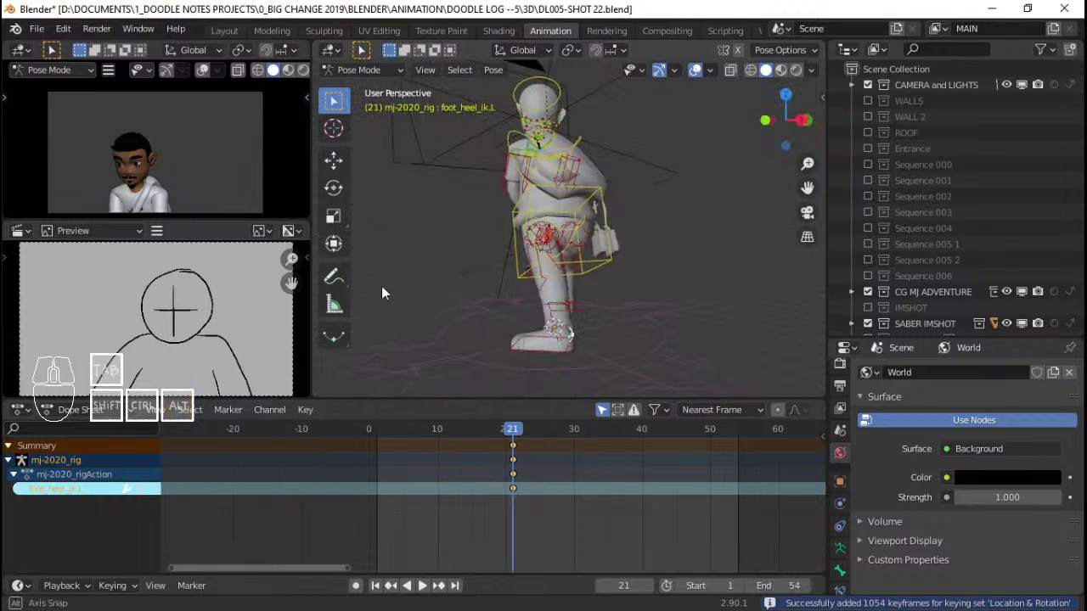
key("r")
left_click(667, 321)
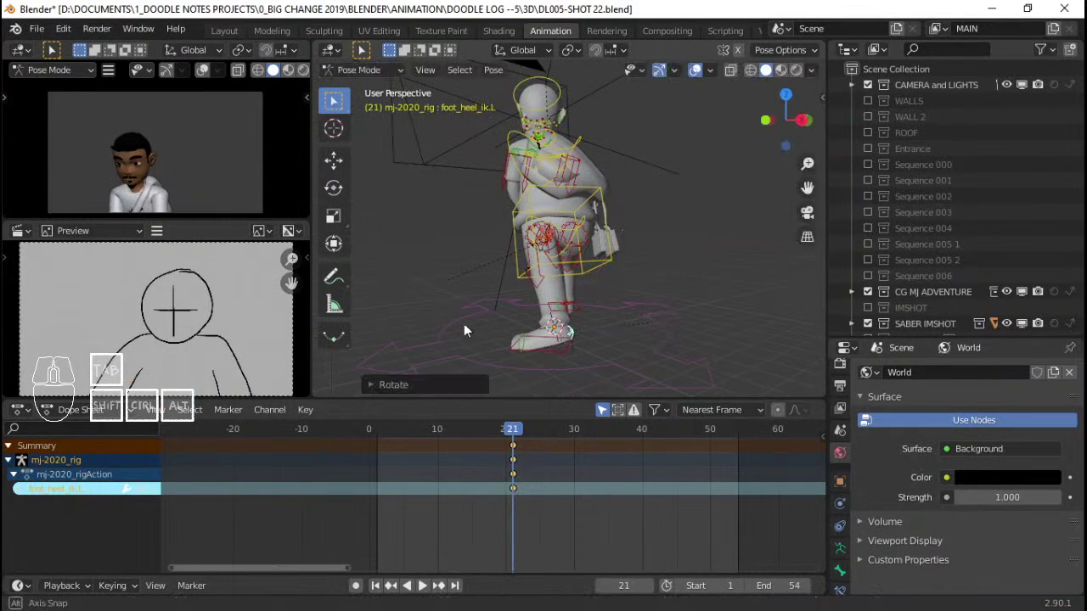
middle_click_drag(464, 324, 730, 320)
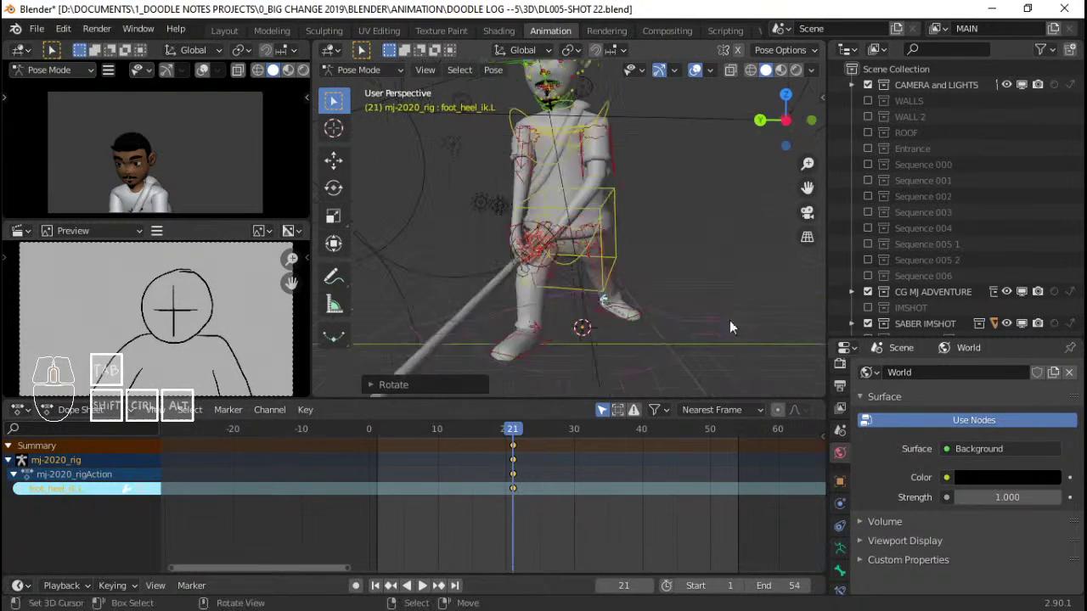
Rekey the whole rig's Location & Rotation at frame 21 with the adjusted left heel
key("a")
scroll(594, 203, "down", 3)
key("i")
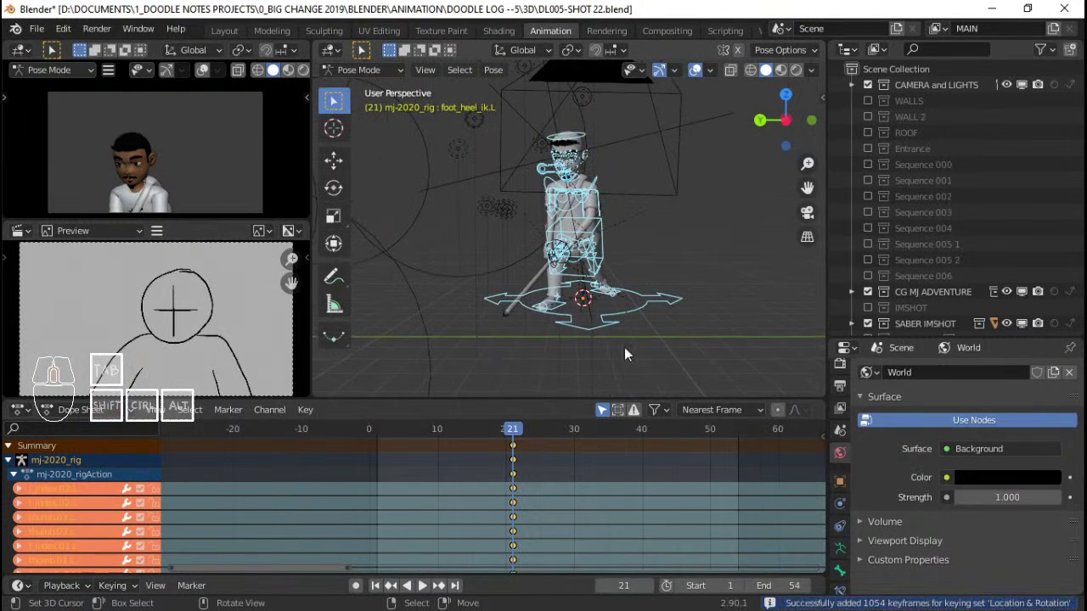
Play the animatic from frame 1, stop at frame 14, and snap the rig's pose keyframes to that frame
left_click(377, 469)
key("space")
key("space")
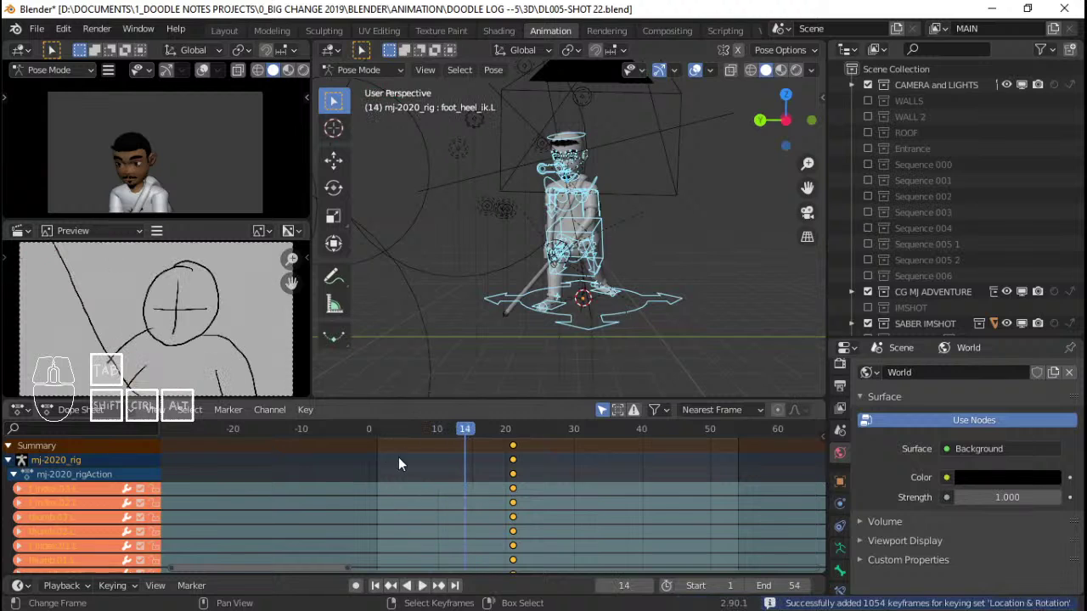
key("shift+s")
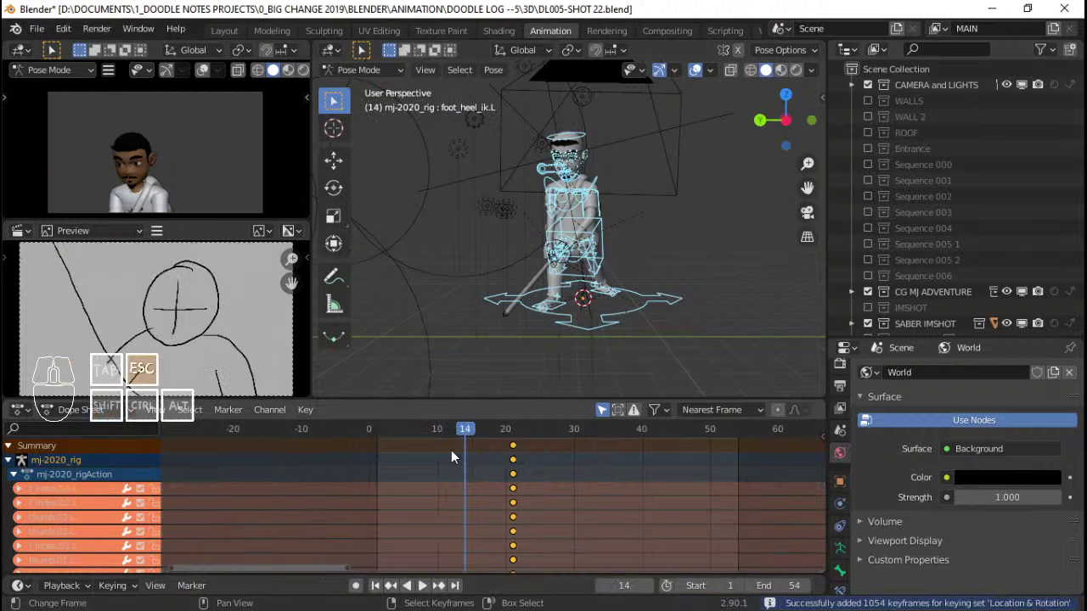
key("g")
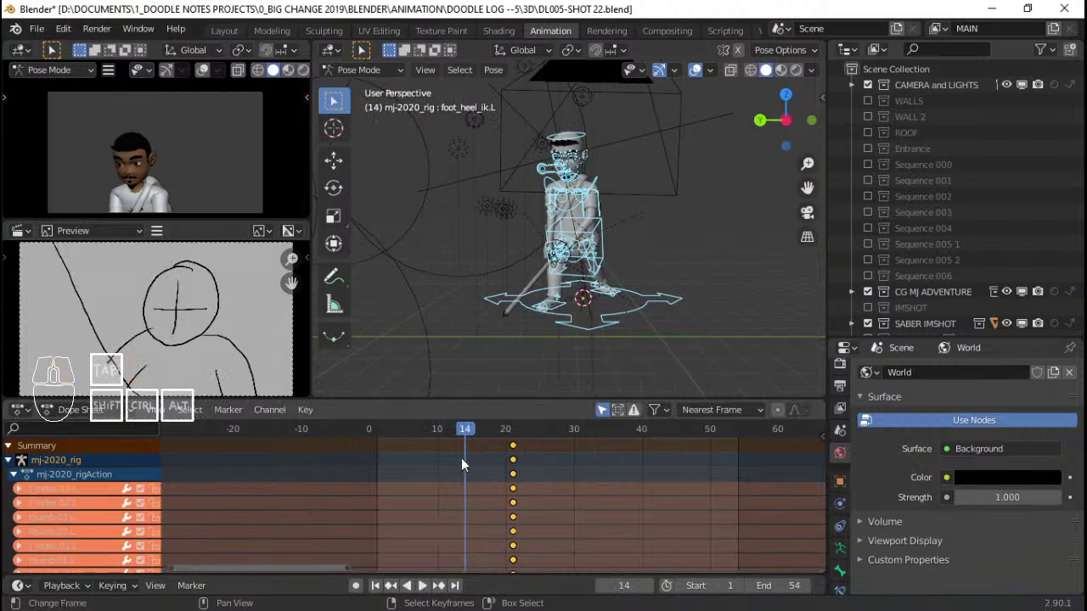
key("shift+s")
Review the animatic from frame 1, then select both hand IK controls there and raise them in front view
left_click(368, 452)
key("space")
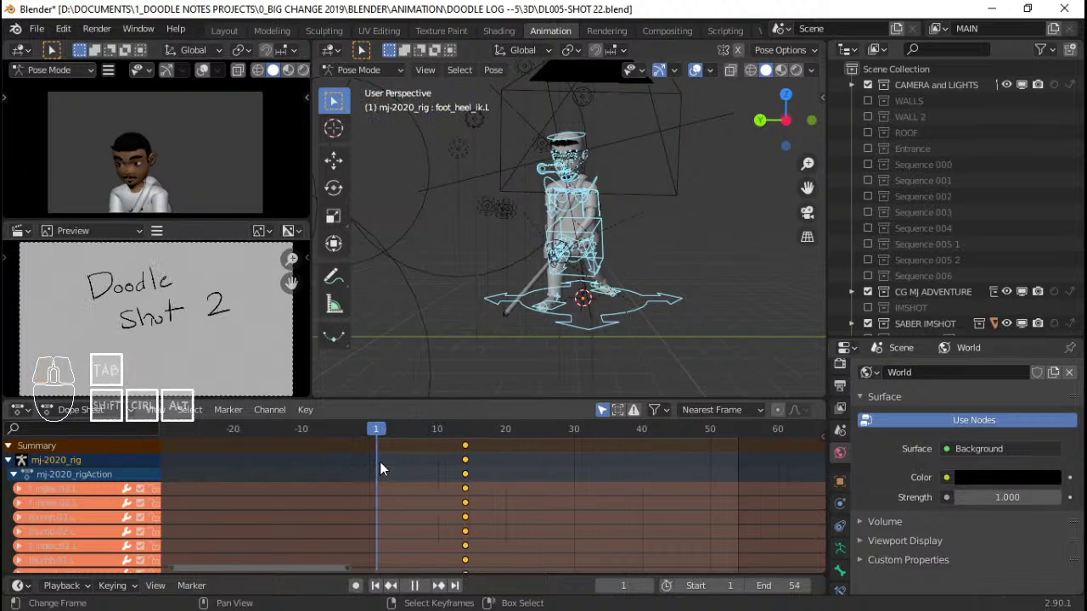
key("space")
middle_click_drag(633, 250, 461, 240)
scroll(655, 230, "up", 3)
left_click(496, 250)
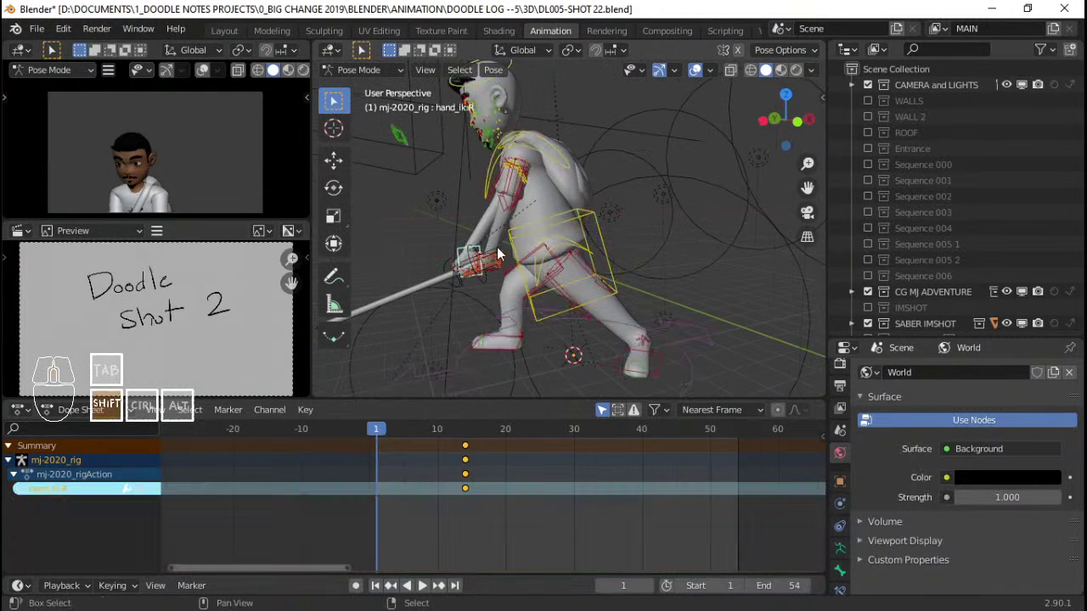
left_click(491, 252, "shift")
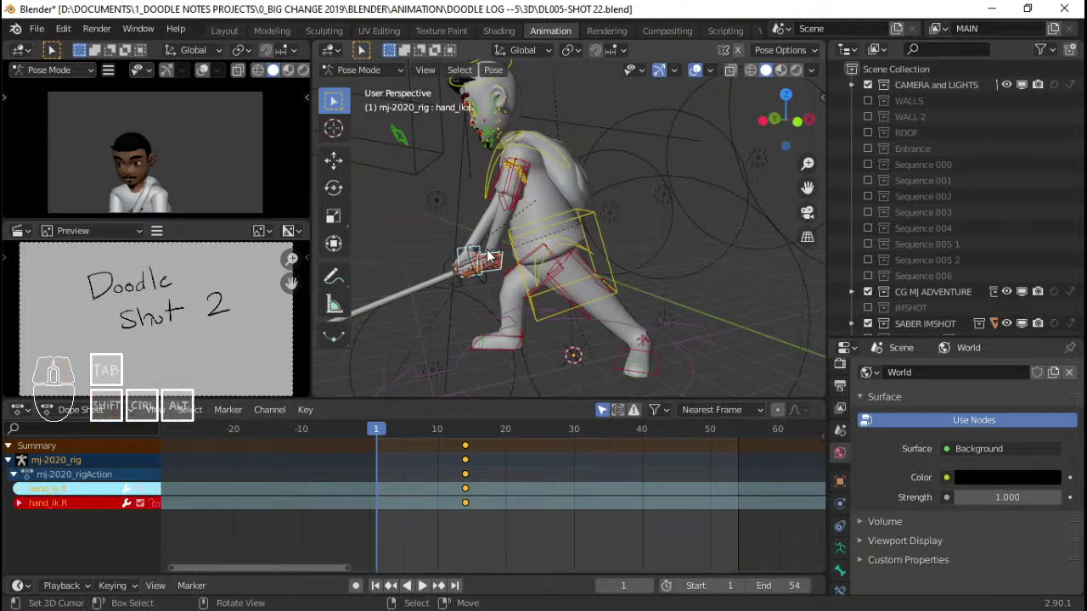
key("KP_3")
key("KP_1")
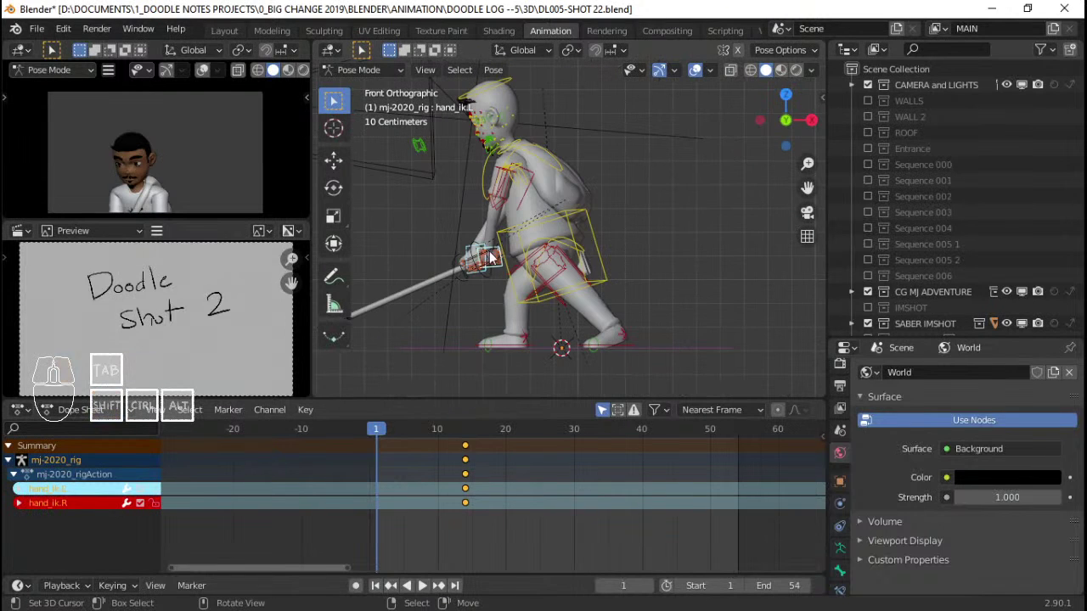
middle_click_drag(590, 203, 686, 193, "shift")
key("g")
left_click(659, 156)
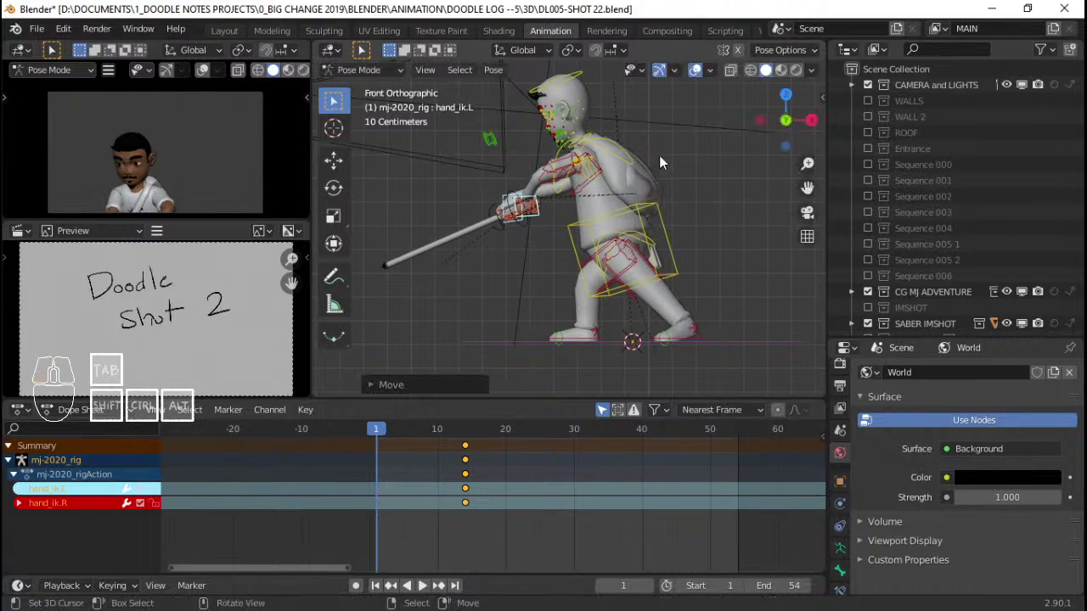
Rotate both hand IK controls to point the sword up and back, and raise them in front of the forehead
key("r")
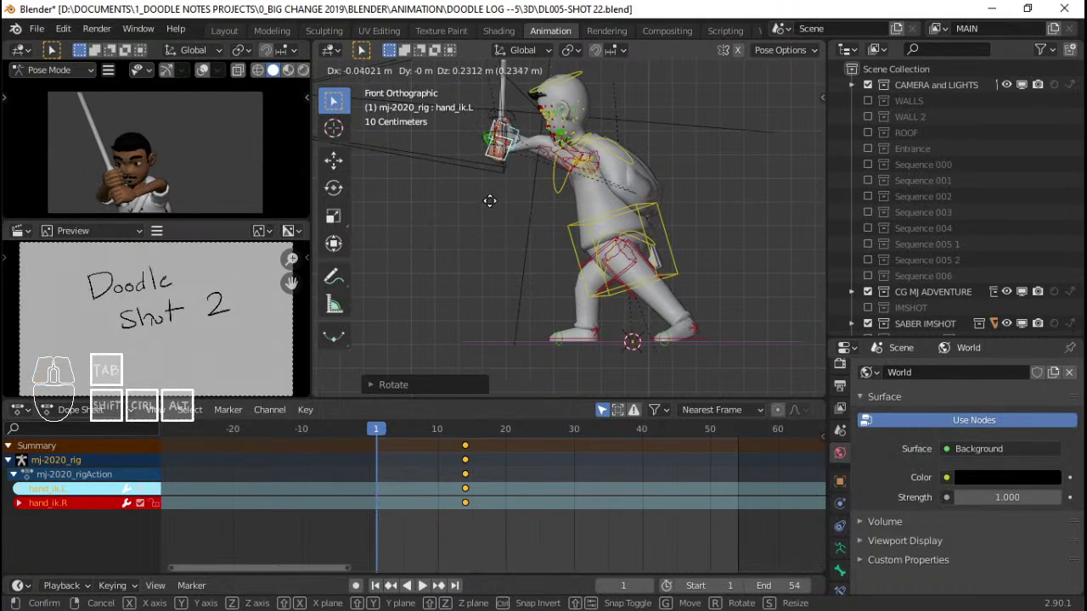
left_click(493, 182)
key("r")
left_click(585, 193)
key("g")
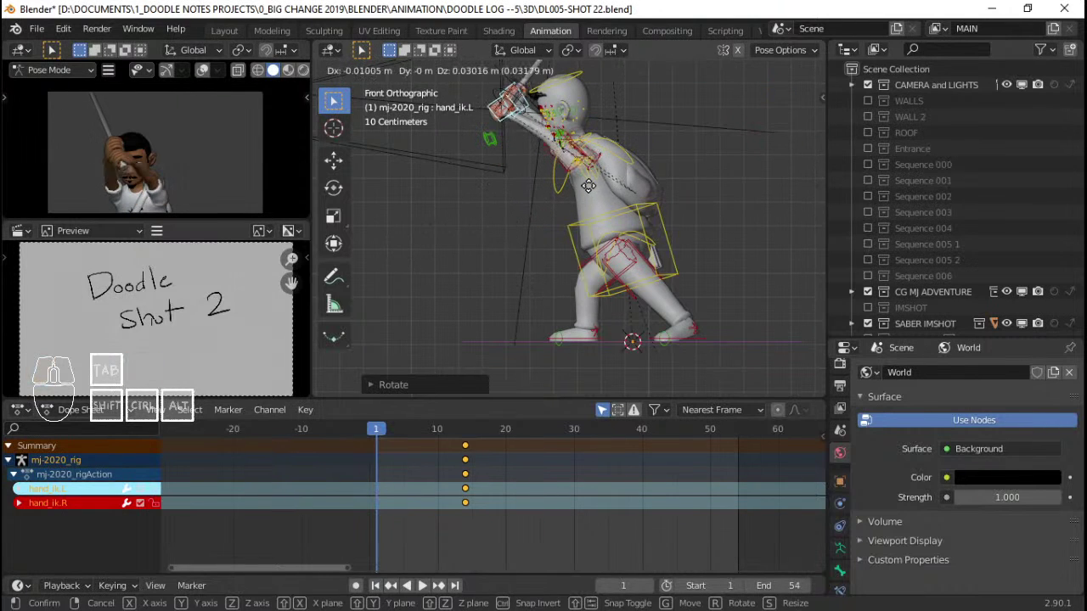
left_click(517, 171)
Trackball-rotate the right and left upper arm IK controls to swing both elbows outward
middle_click_drag(517, 171, 486, 211)
left_click(477, 204)
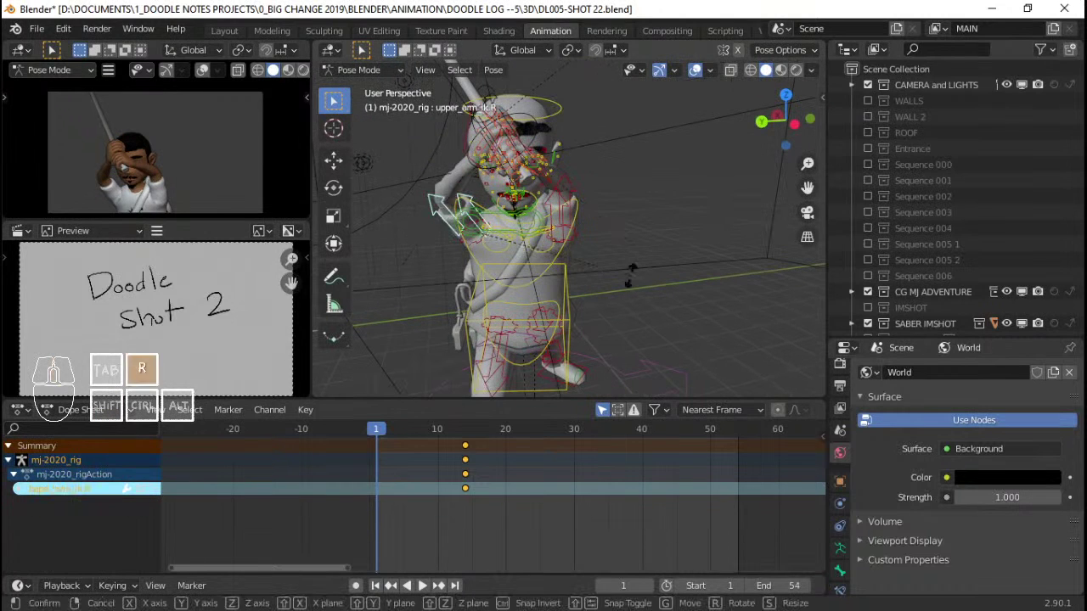
key("r")
key("r")
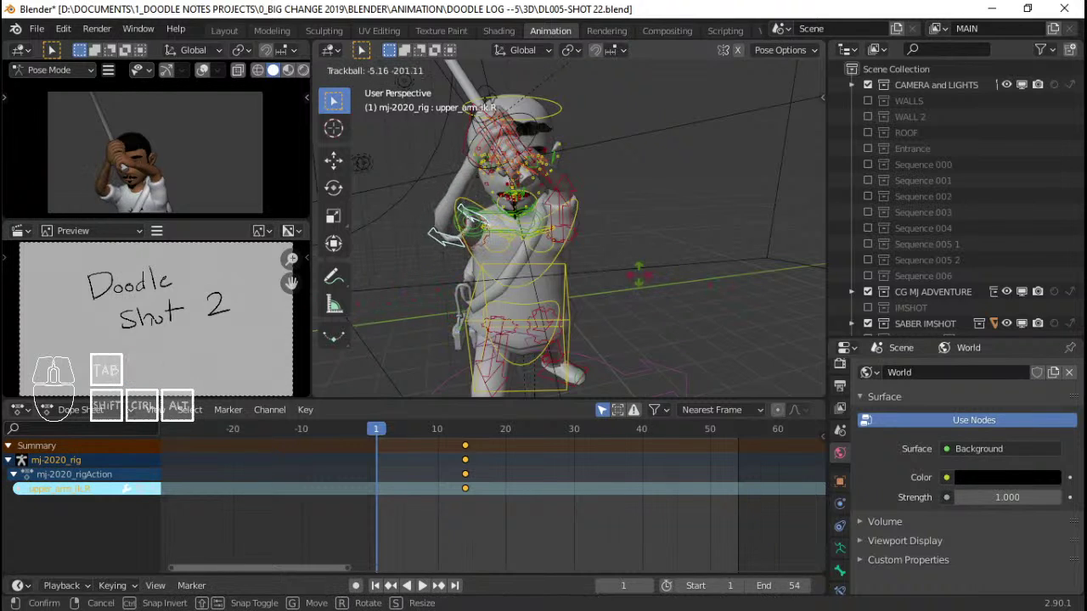
left_click(619, 266)
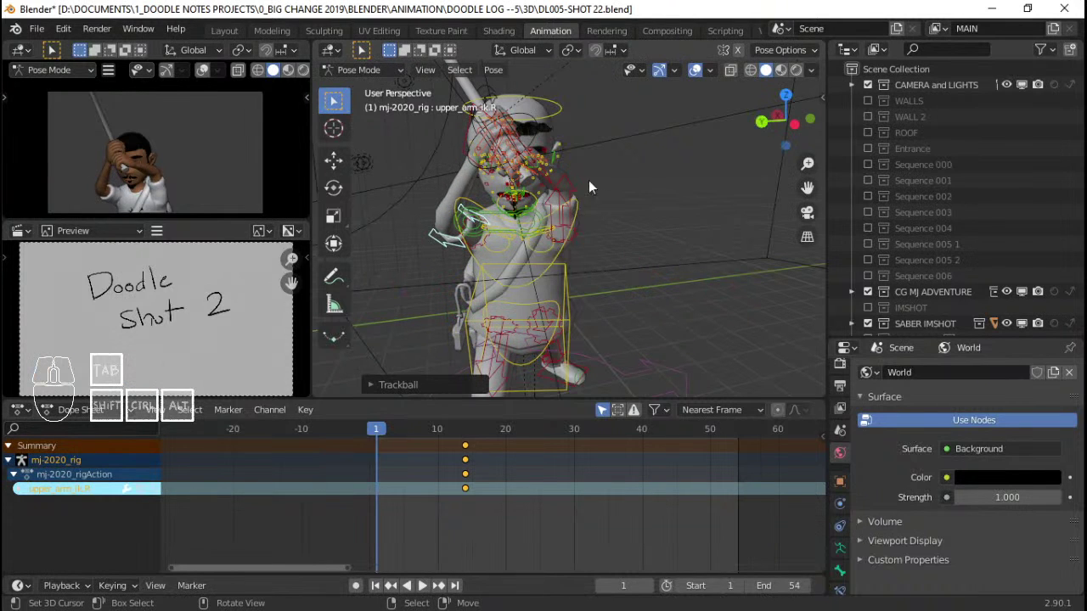
key("r")
key("r")
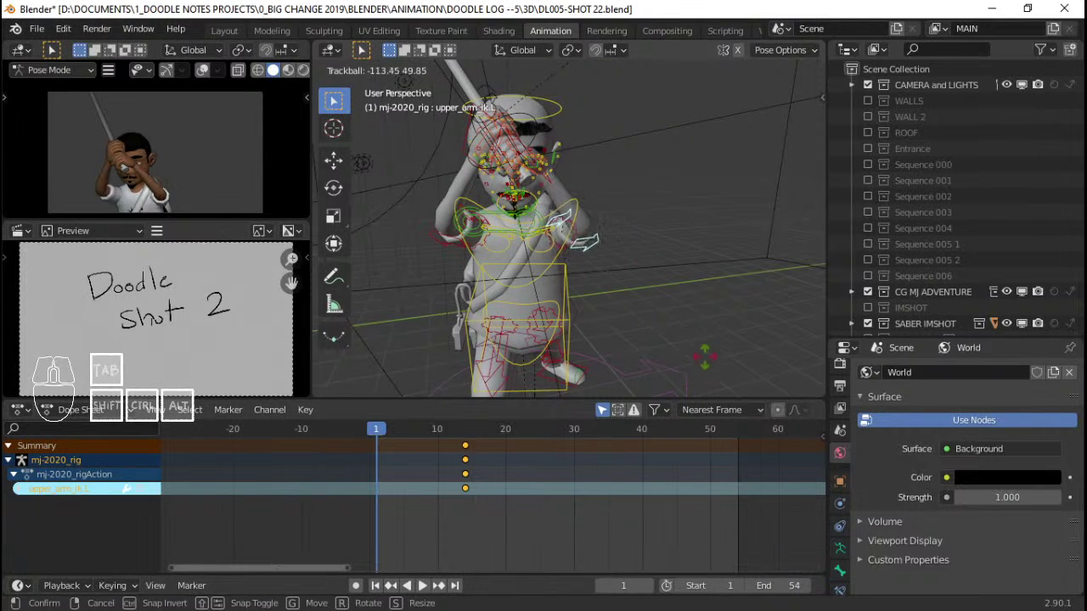
left_click(515, 180)
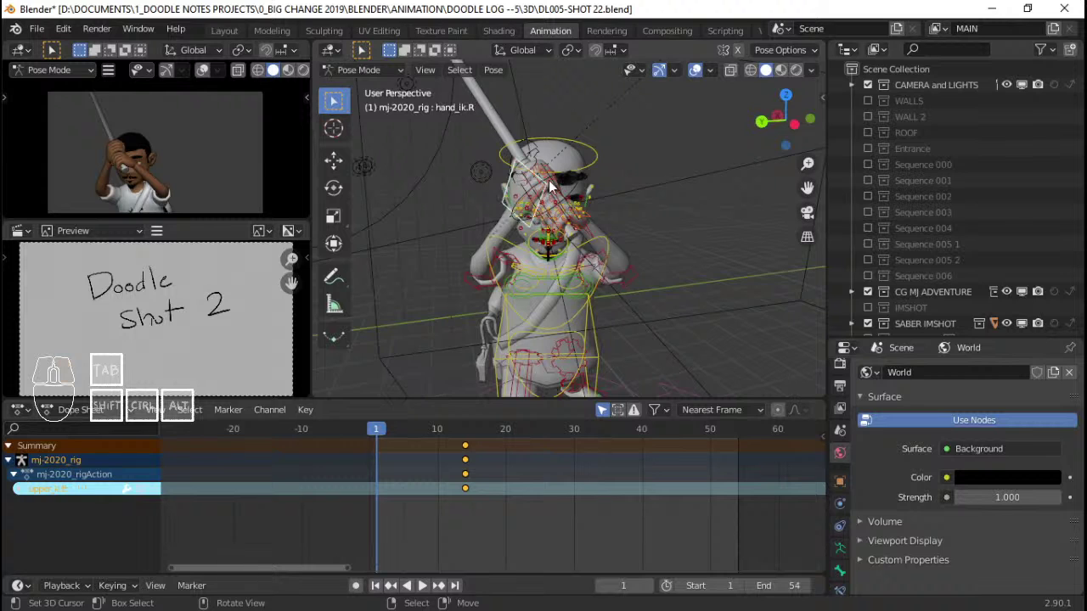
Rotate and move both hand IK controls together to bring the sword upright and tilted back over the head
middle_click_drag(550, 186, 699, 223)
left_click(517, 183, "shift")
key("r")
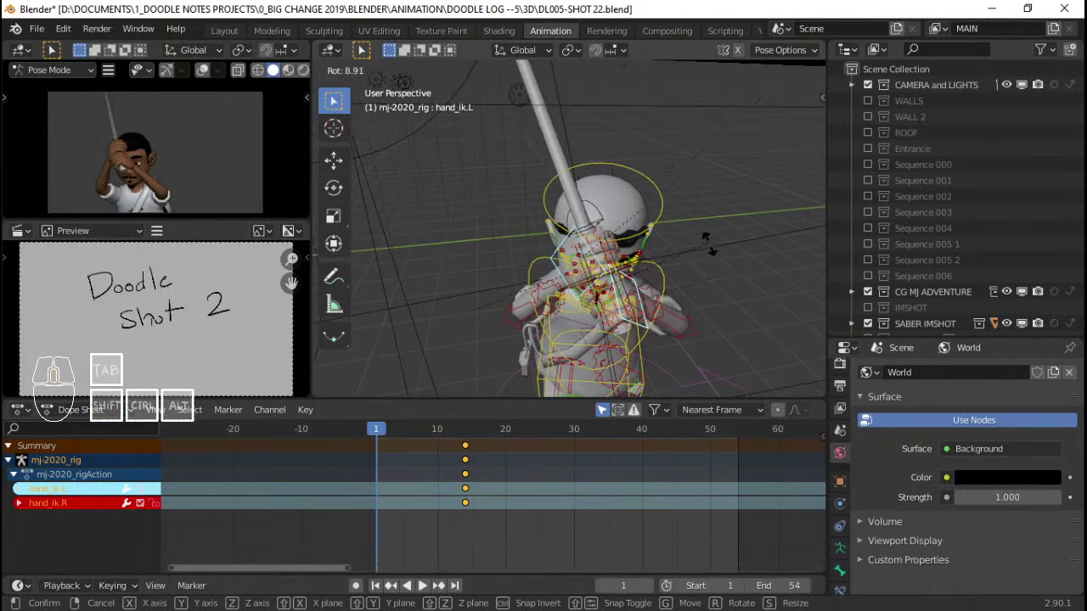
left_click(710, 265)
middle_click_drag(709, 265, 607, 281)
key("g")
left_click(600, 280)
key("r")
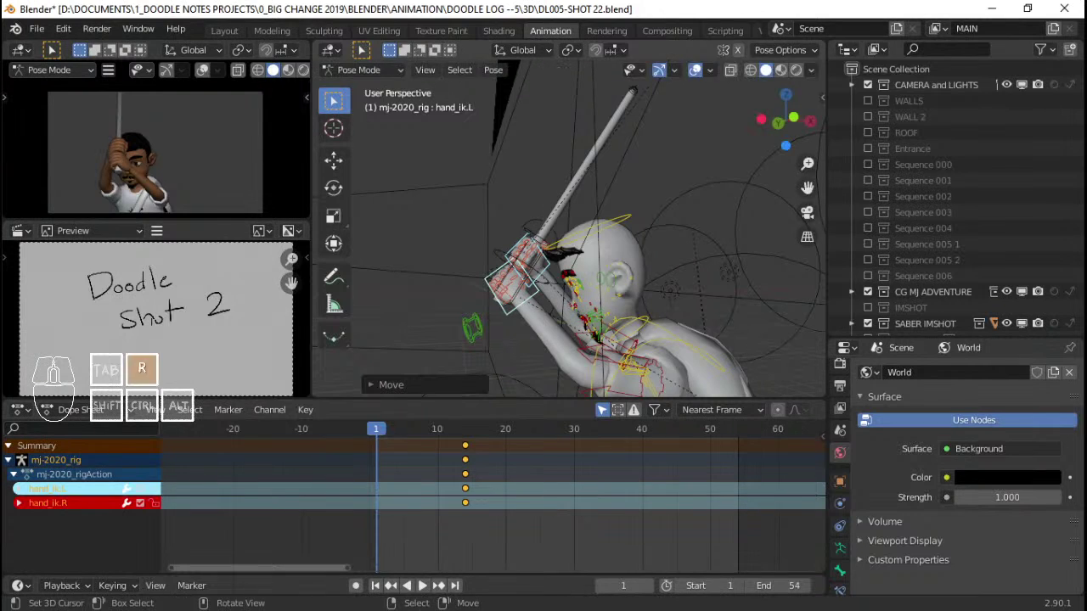
left_click(628, 267)
key("g")
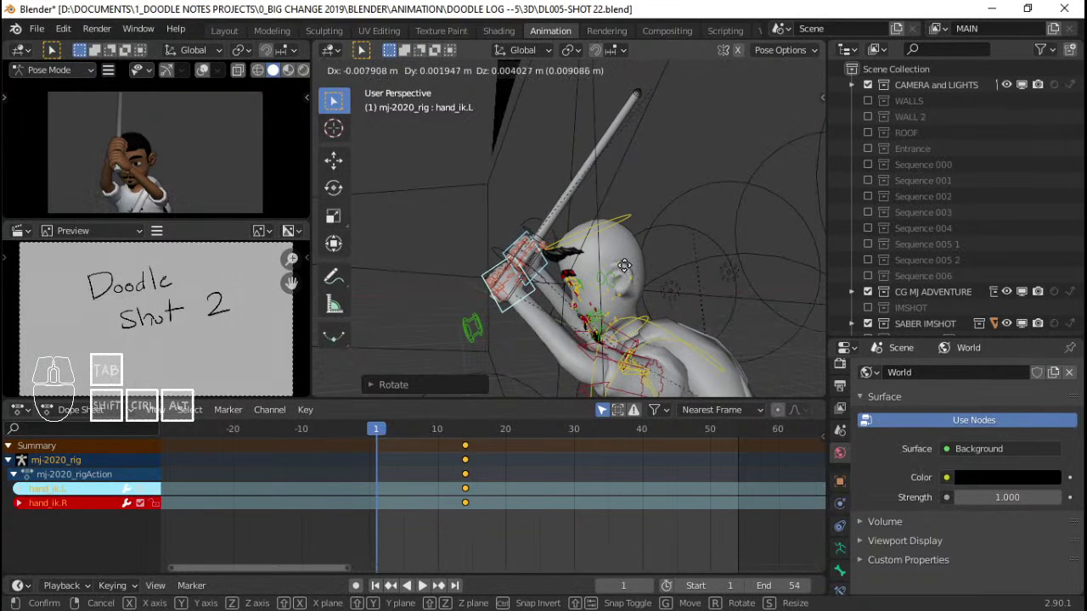
left_click(624, 266)
Rotate both hand IK controls about the global Z axis and center them in front of the forehead
middle_click_drag(624, 266, 659, 256)
key("r")
key("z")
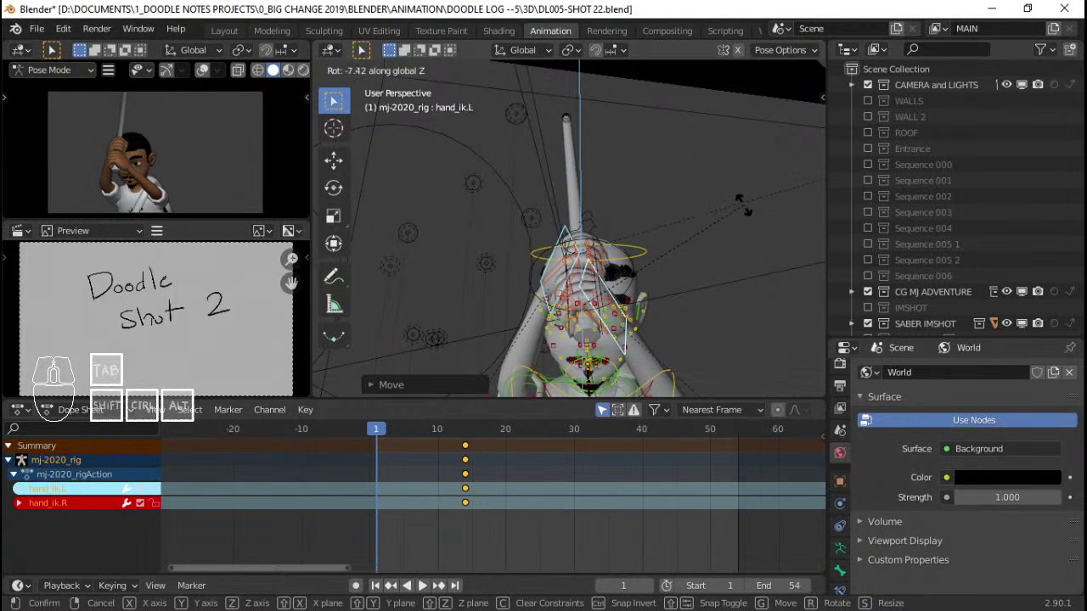
left_click(743, 204)
key("g")
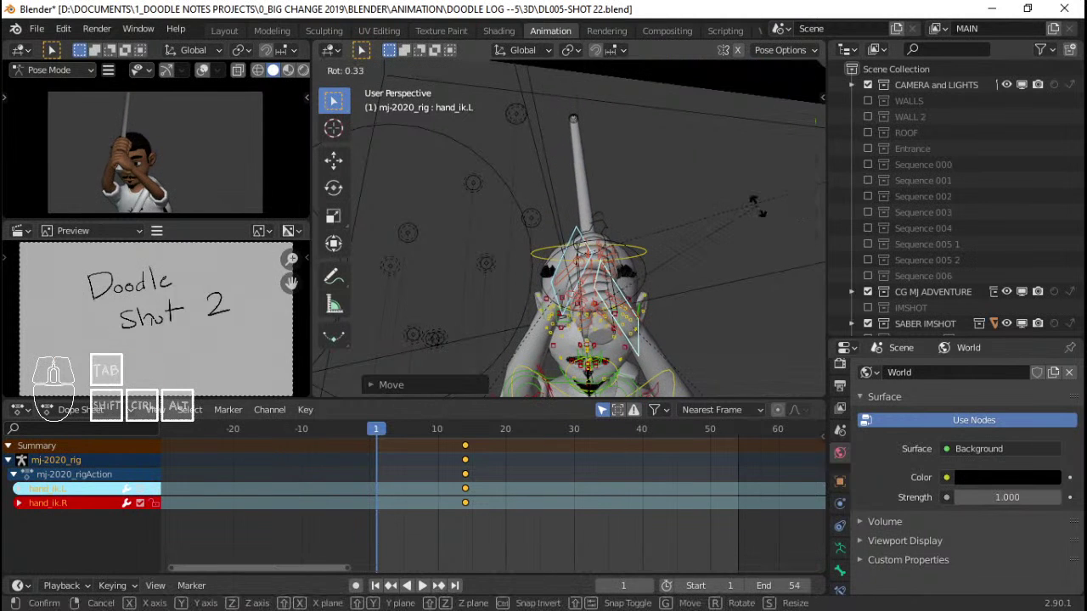
left_click(753, 172)
Rotate the right shoulder control about its local X axis to lift the shoulder with the raised arm
middle_click_drag(754, 172, 712, 227)
scroll(583, 276, "up", 4)
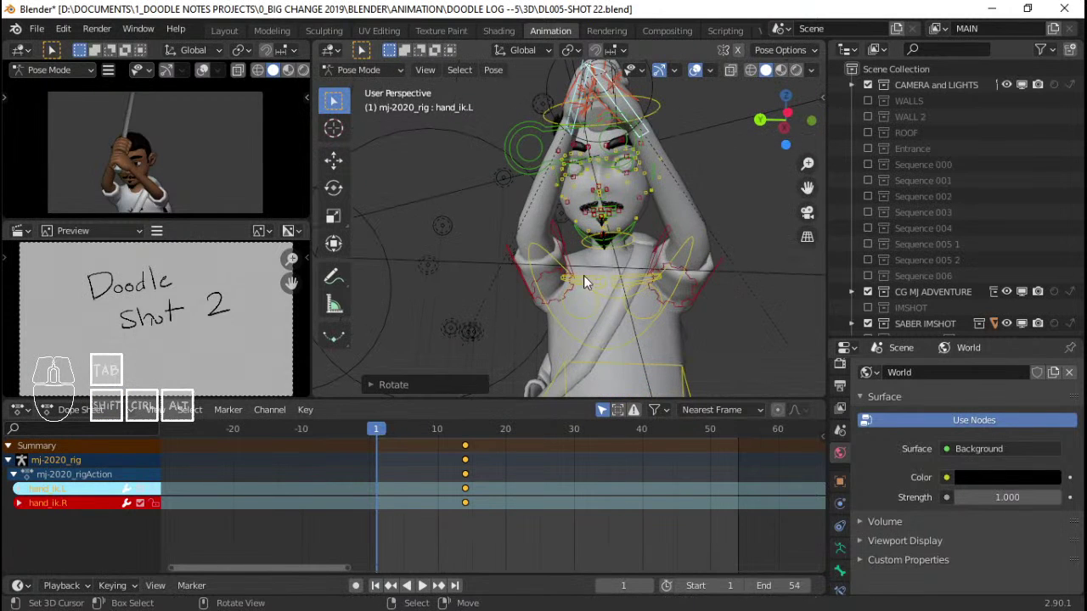
left_click(584, 275)
key("r")
key("x")
key("x")
left_click(742, 270)
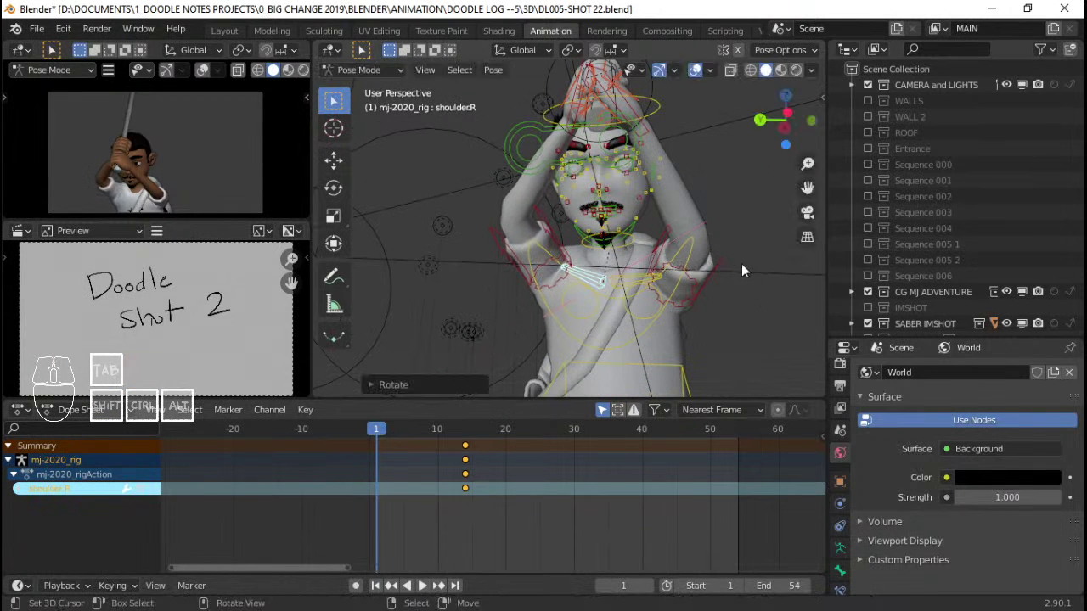
Rotate the left shoulder control about its local X axis to lift it like the right one
left_click(645, 275)
key("r")
key("x")
key("x")
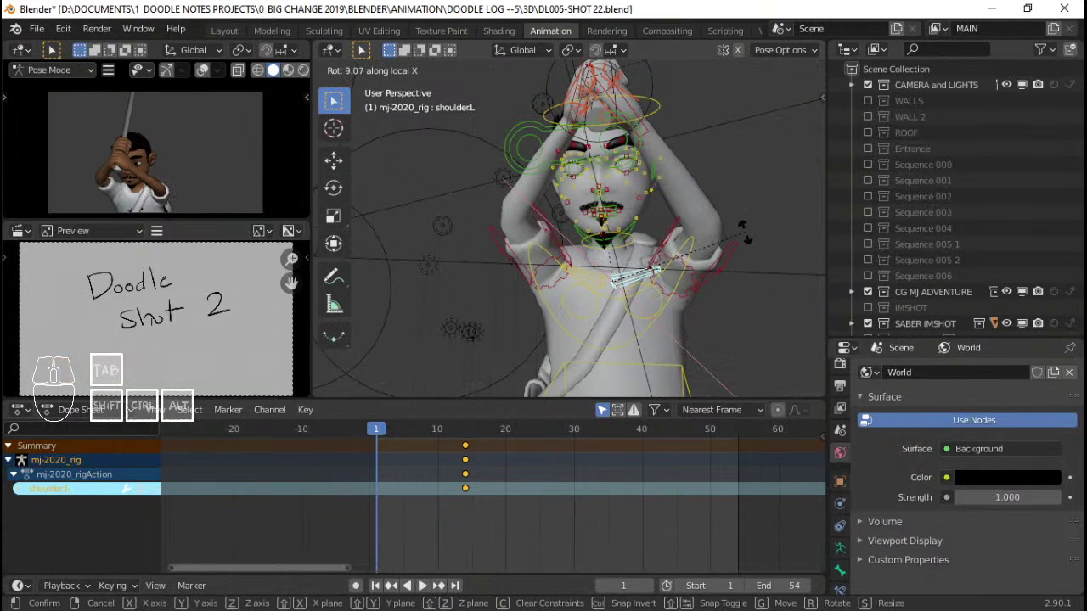
left_click(735, 236)
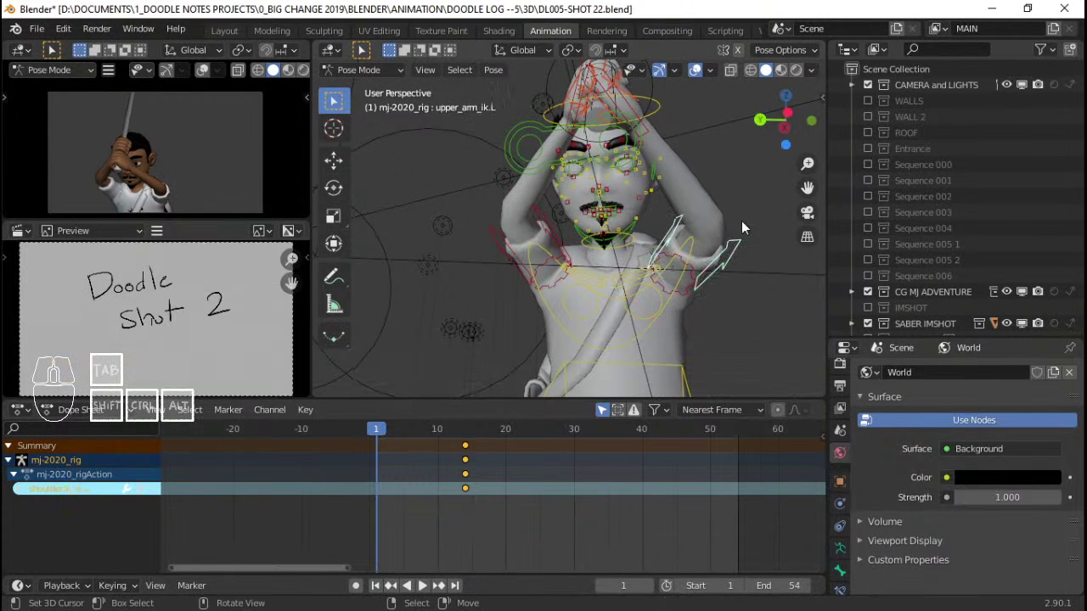
Trackball-rotate the left upper arm IK control to readjust the left elbow's direction
key("r")
key("r")
left_click(709, 233)
key("r")
key("r")
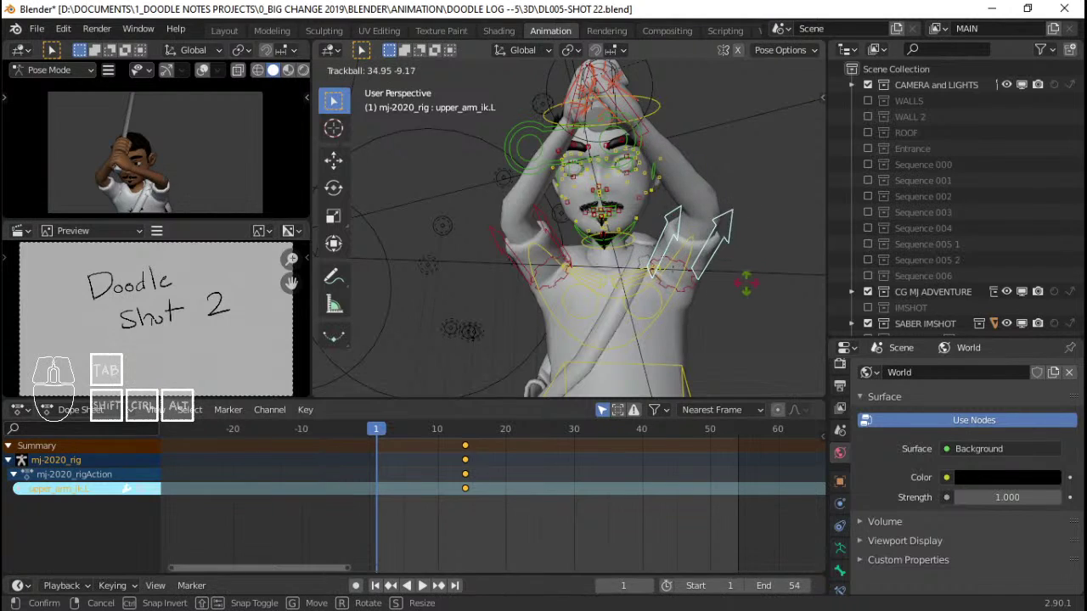
left_click(545, 247)
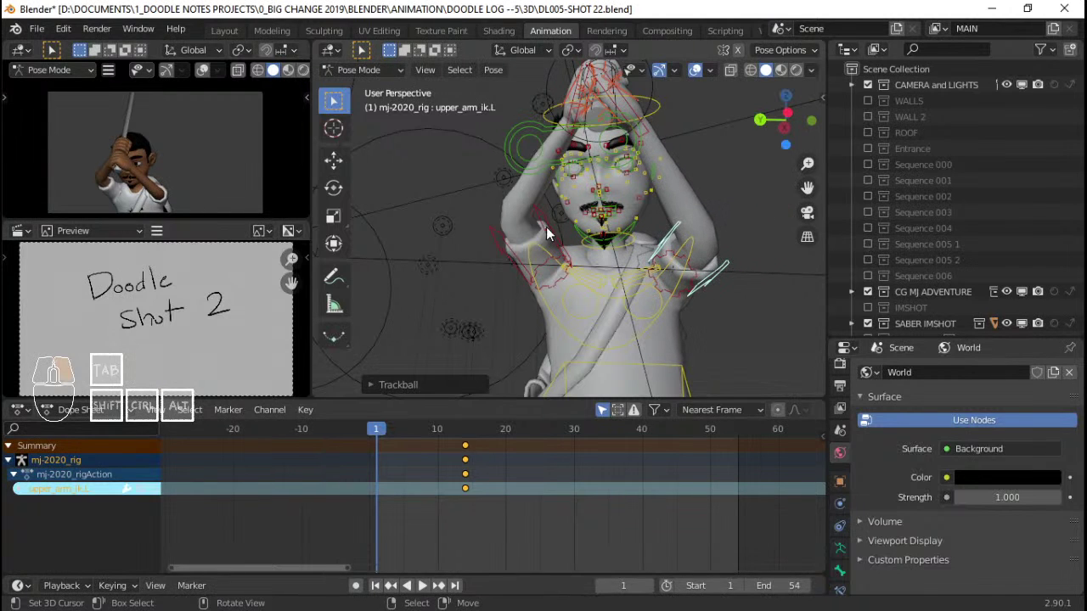
Trackball-rotate the right upper arm IK control to readjust the right elbow's direction
left_click(546, 227)
key("r")
key("r")
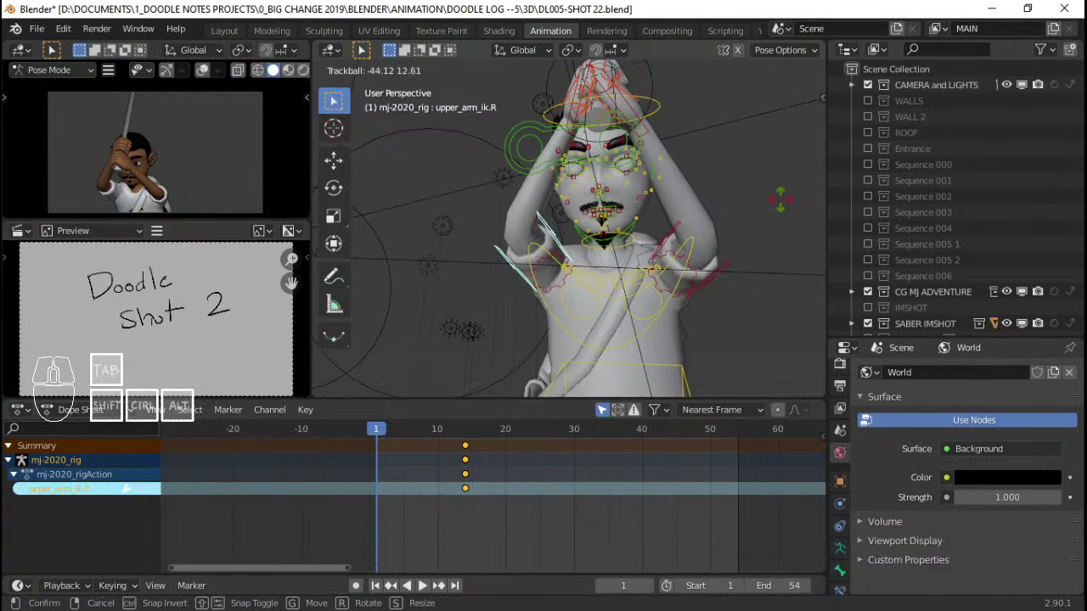
left_click(685, 209)
Select all rig controls and insert Location & Rotation keyframes for the raised-sword pose at frame 1
scroll(684, 209, "down", 3)
key("a")
key("i")
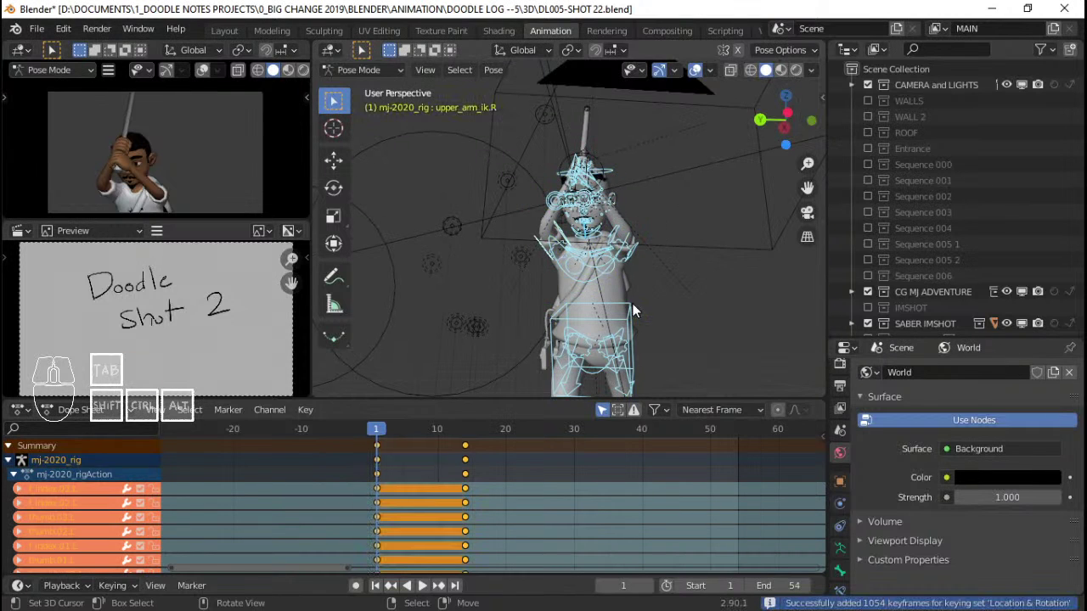
Select both hand IK controls and the torso control, and move them slightly back and down in front view
middle_click_drag(681, 208, 573, 315)
left_click(693, 298)
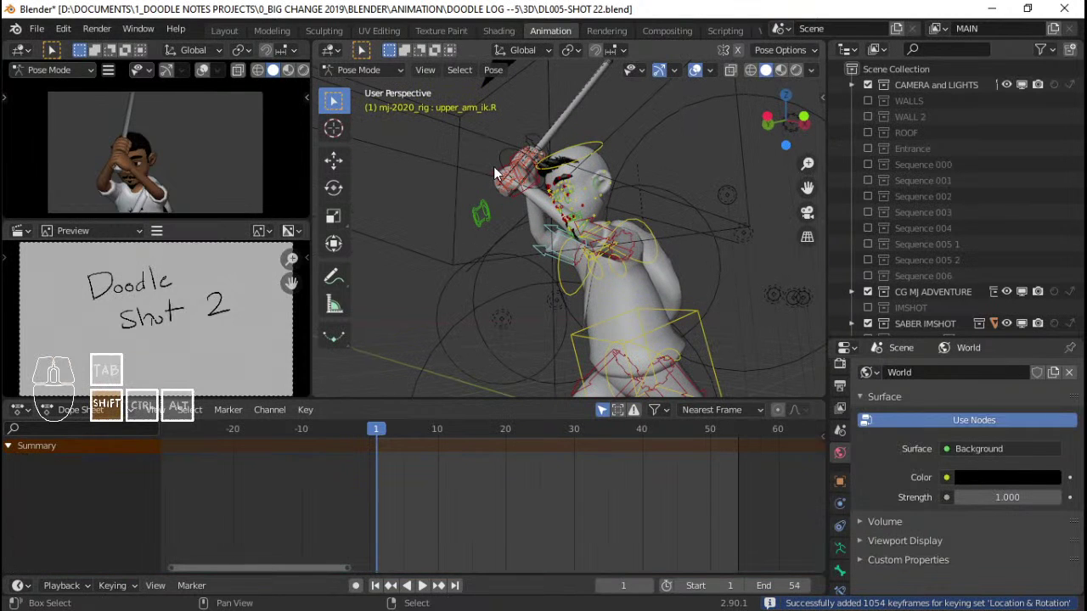
left_click(493, 166, "shift")
left_click(532, 172, "shift")
middle_click_drag(653, 223, 645, 252)
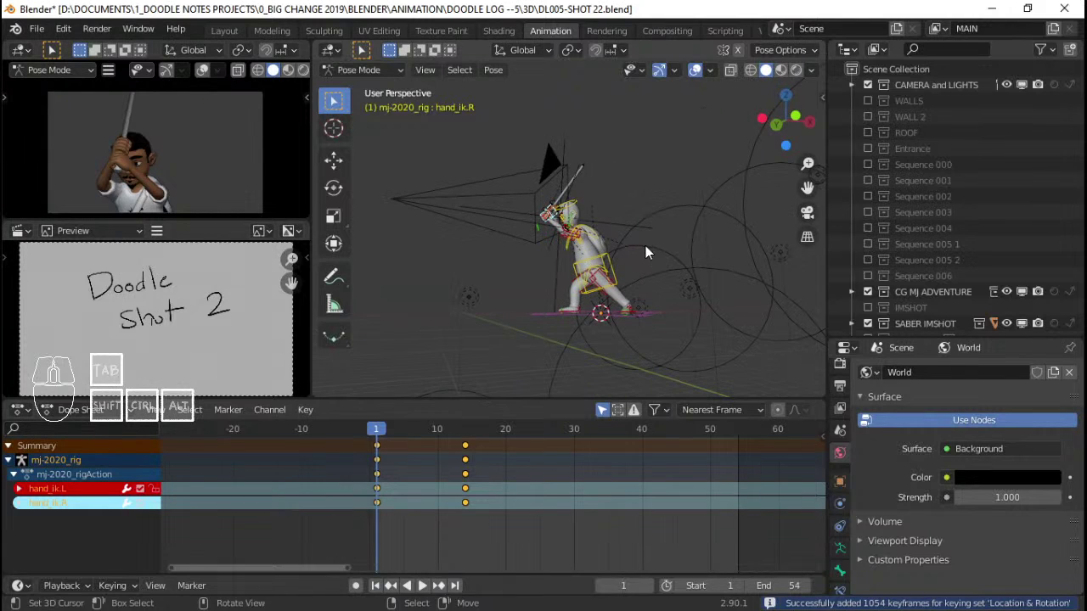
key("KP_3")
key("KP_1")
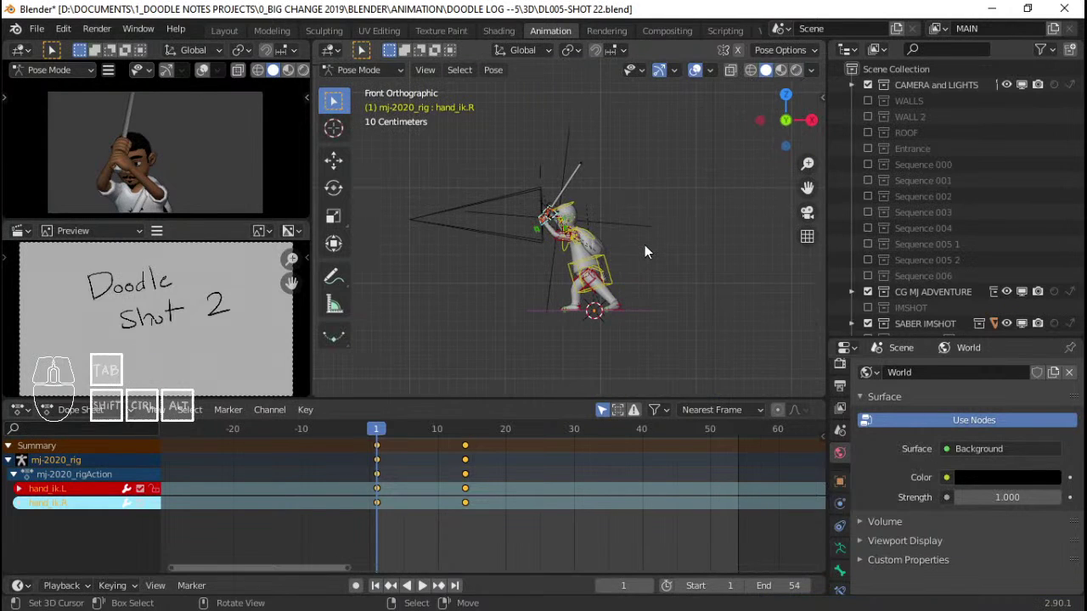
scroll(644, 245, "up", 3)
scroll(668, 308, "up", 3)
left_click(614, 281)
key("g")
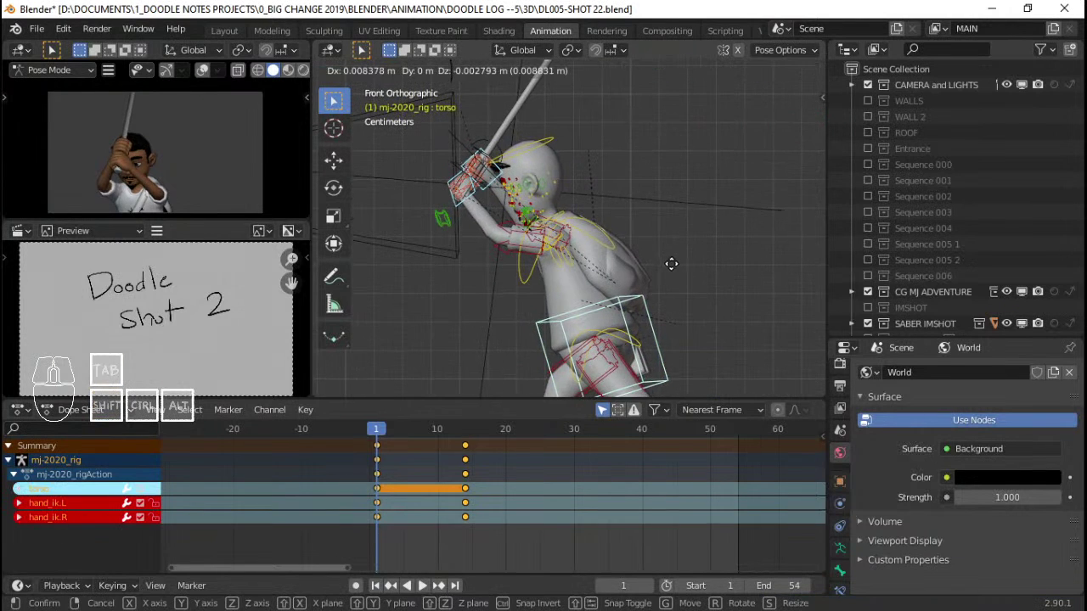
left_click(692, 280)
Rotate the torso and hand controls to straighten the body, and shift them back over the feet
key("r")
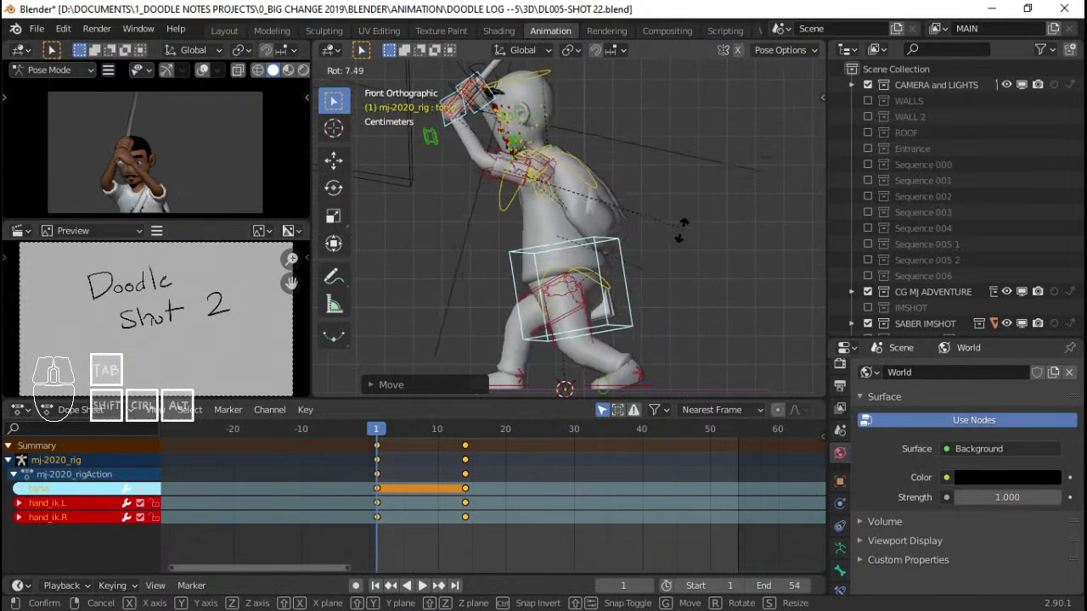
left_click(682, 234)
key("g")
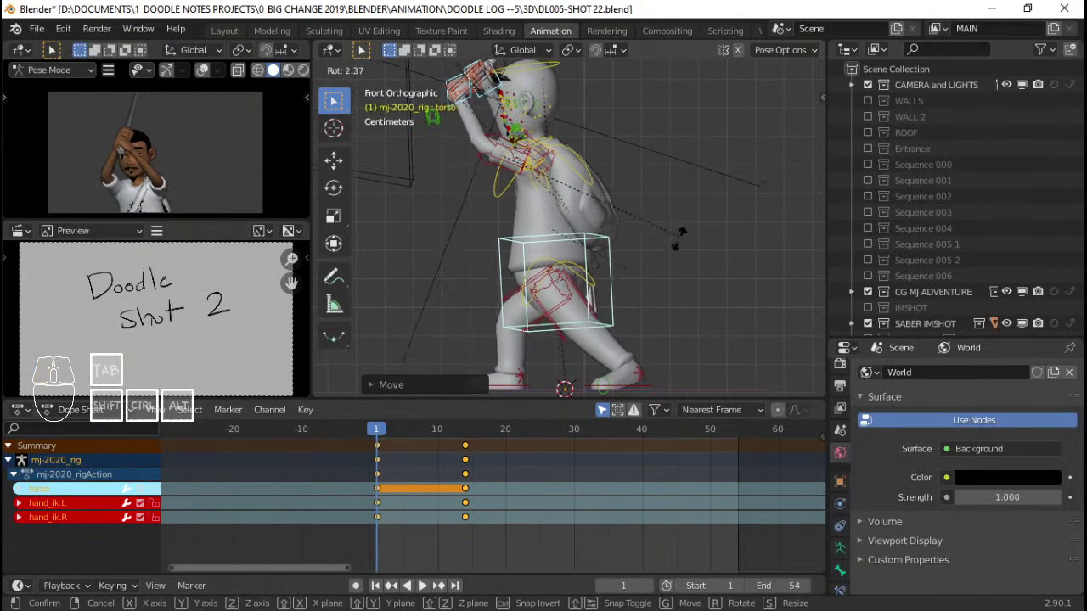
left_click(684, 235)
key("g")
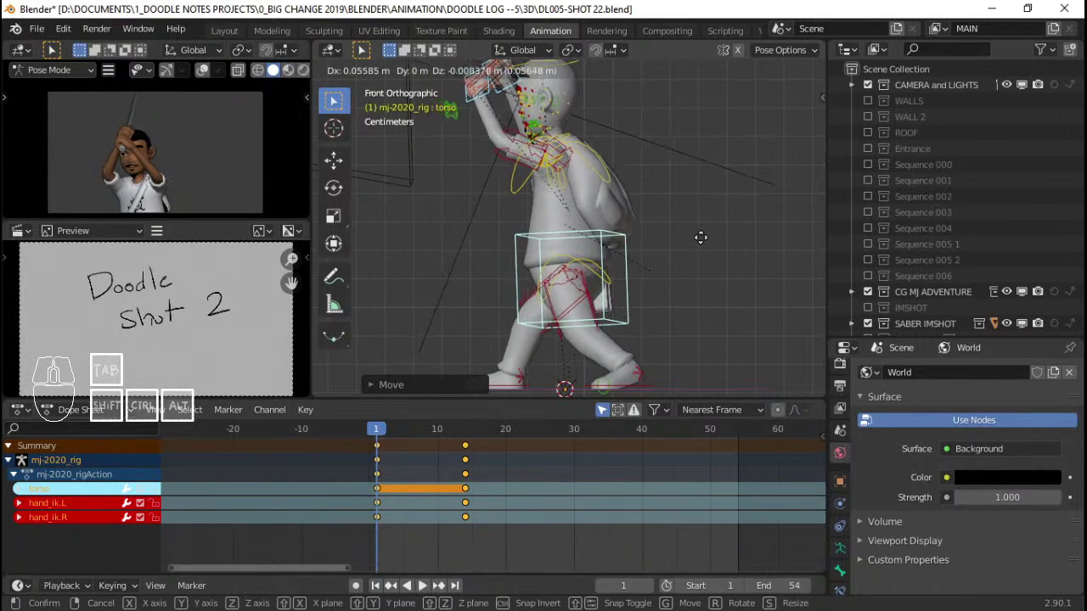
left_click(704, 237)
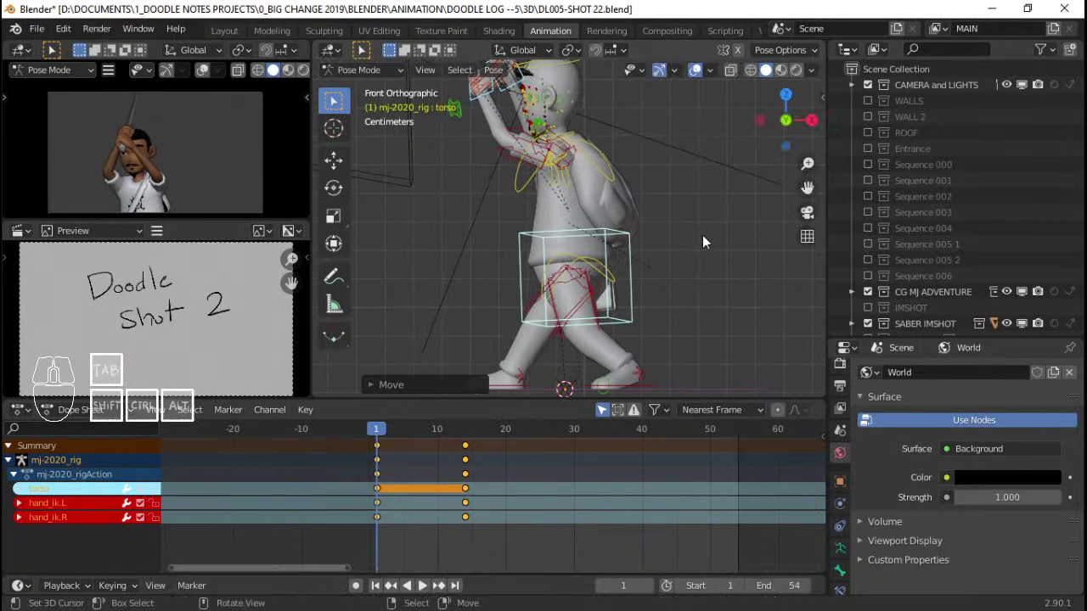
Move and rotate the torso control in left view to level the hips and centre the body over the feet
key("ctrl+KP_3")
key("g")
left_click(699, 160)
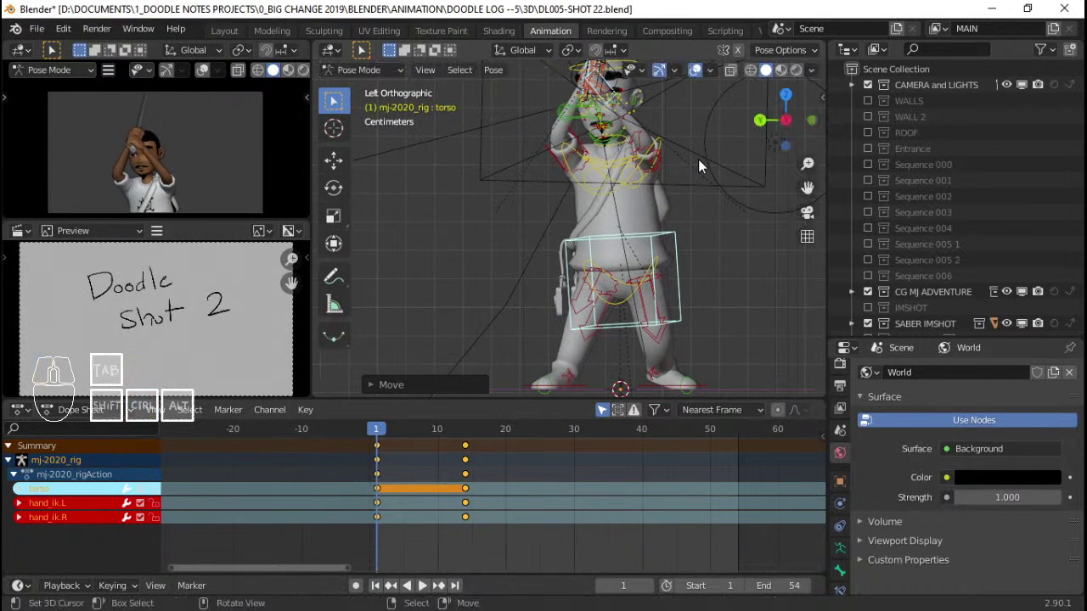
key("r")
left_click(706, 174)
key("g")
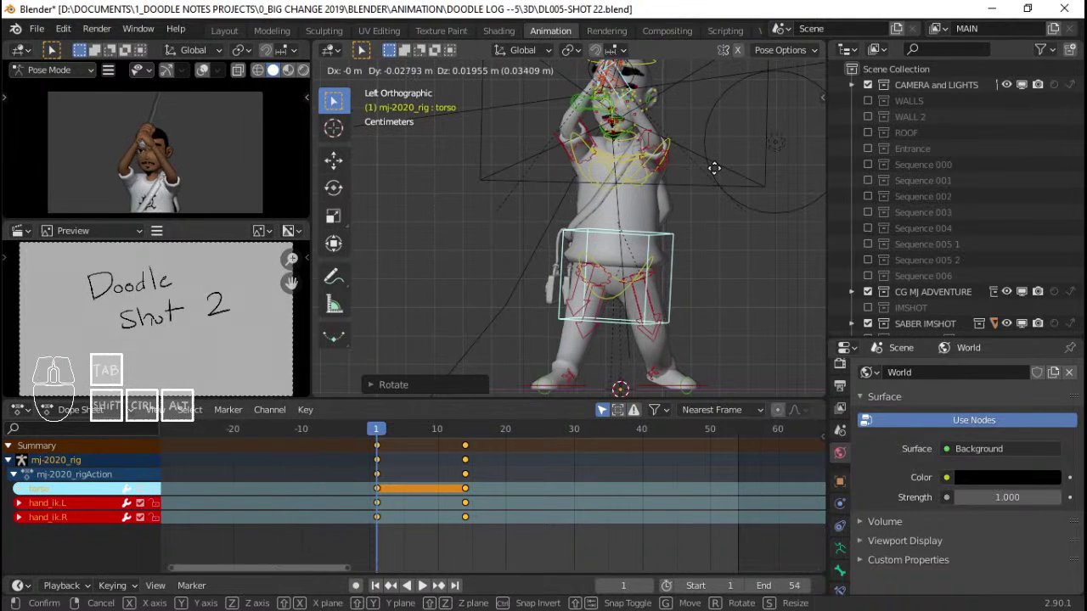
left_click(713, 174)
Rotate the torso control around the global Z axis and fine-tune its height and tilt in left view
key("r")
key("z")
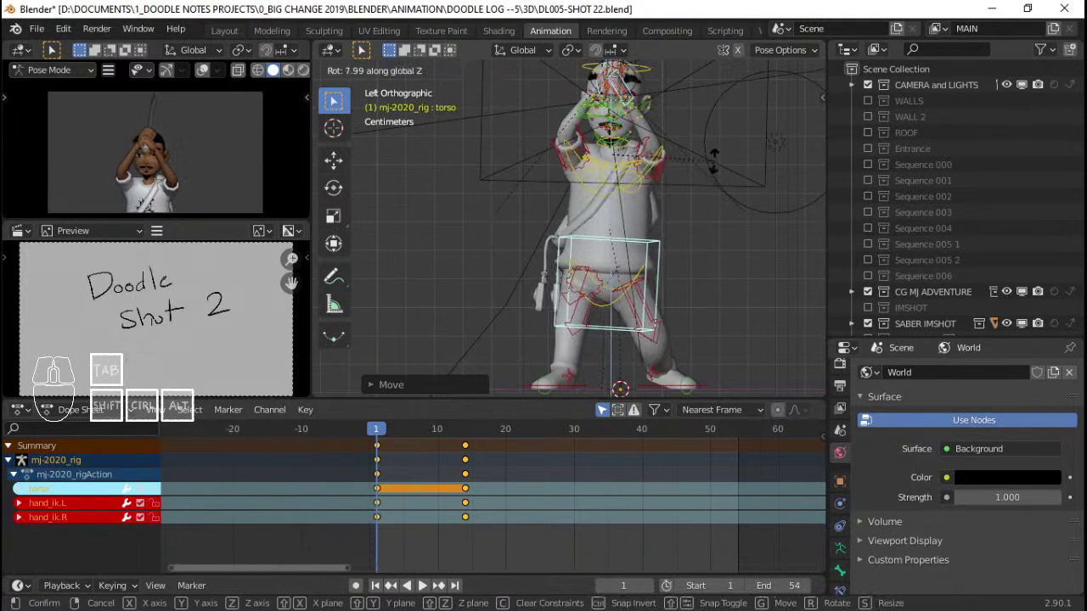
left_click(721, 168)
key("g")
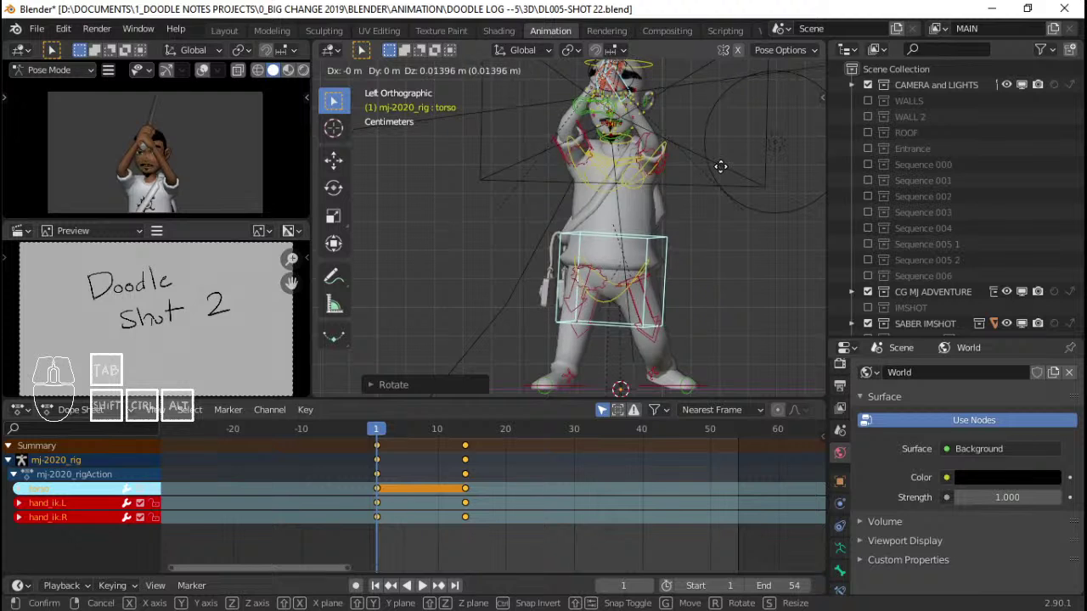
left_click(720, 165)
key("r")
left_click(728, 165)
scroll(701, 209, "down", 2)
Insert Location & Rotation keyframes on all rig controls at frame 1 and play back the animation
key("a")
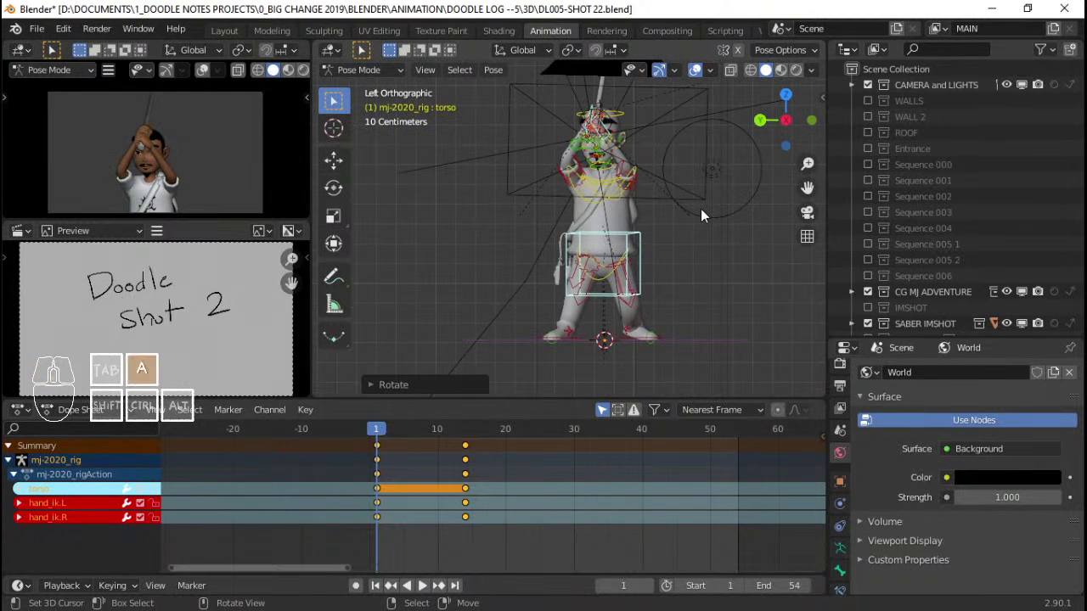
key("i")
key("Up")
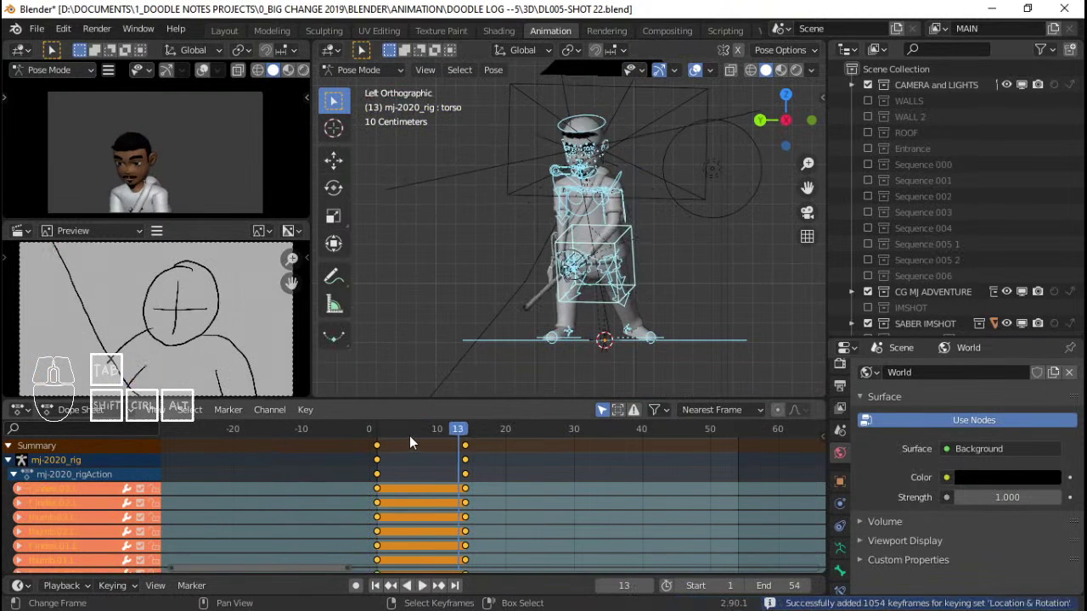
key("space")
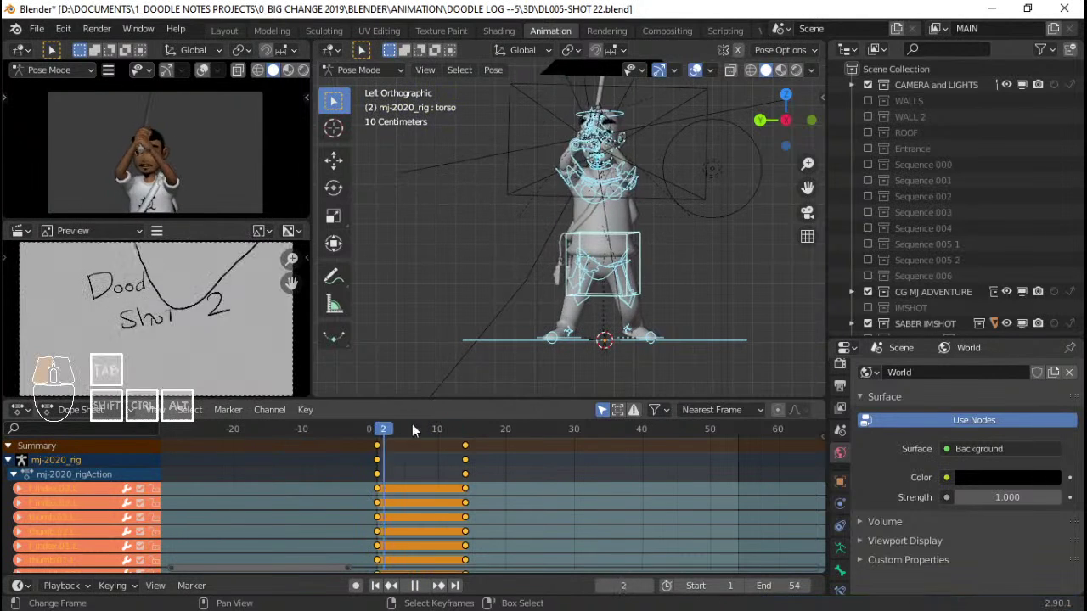
At frame 7, select both hand IK controls and move them forward and slightly down in front view
mouse_move(412, 424)
left_mouse_down()
mouse_move(375, 416)
mouse_move(416, 416)
left_mouse_up()
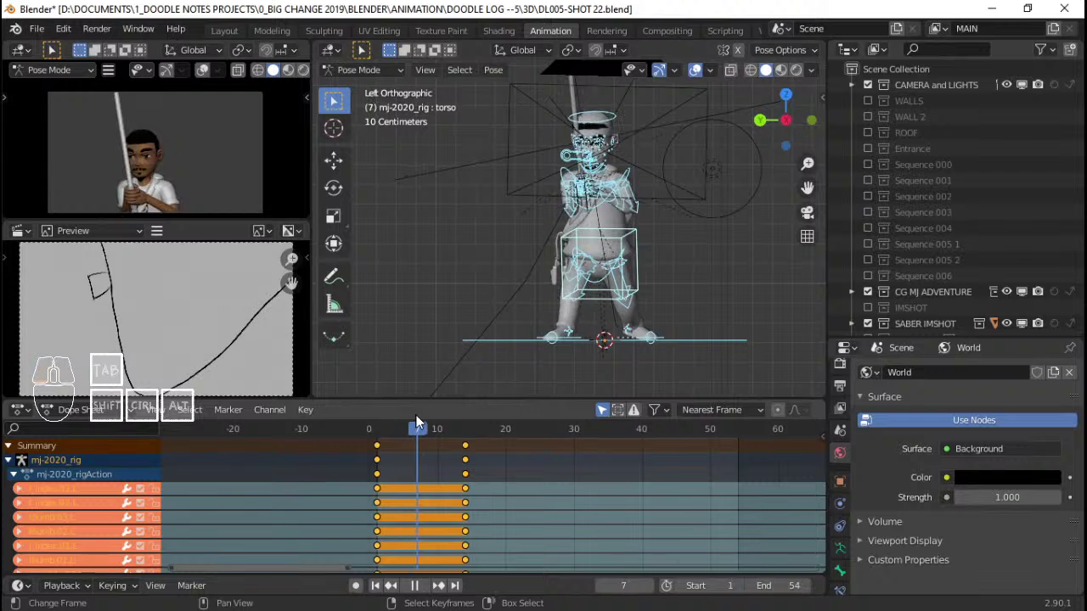
scroll(592, 204, "up", 3)
middle_click_drag(592, 205, 557, 229)
left_click(534, 220)
left_click(555, 226, "shift")
key("a")
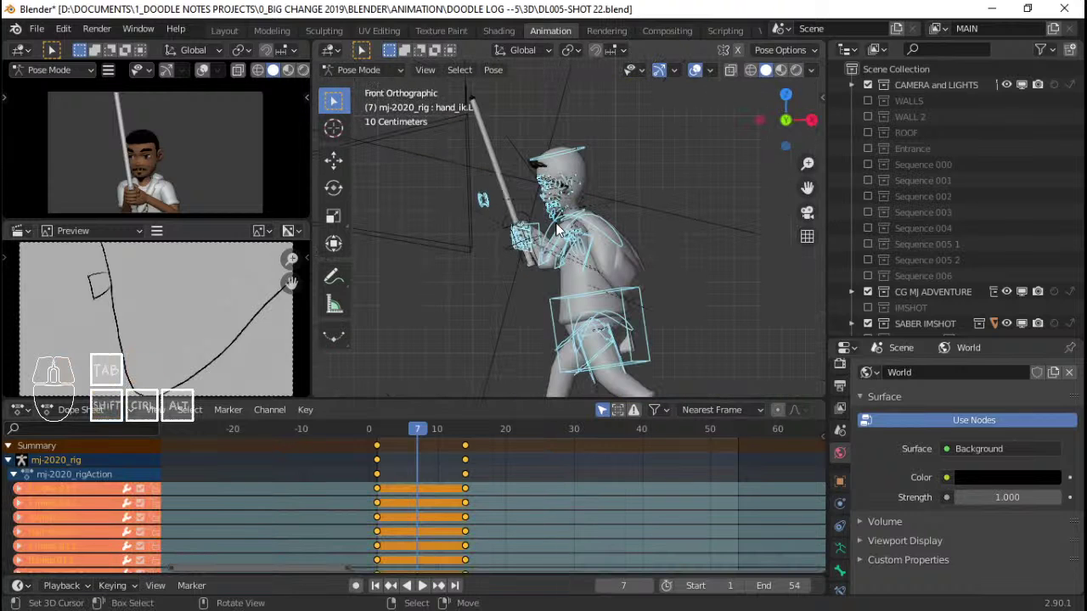
scroll(556, 230, "up", 4)
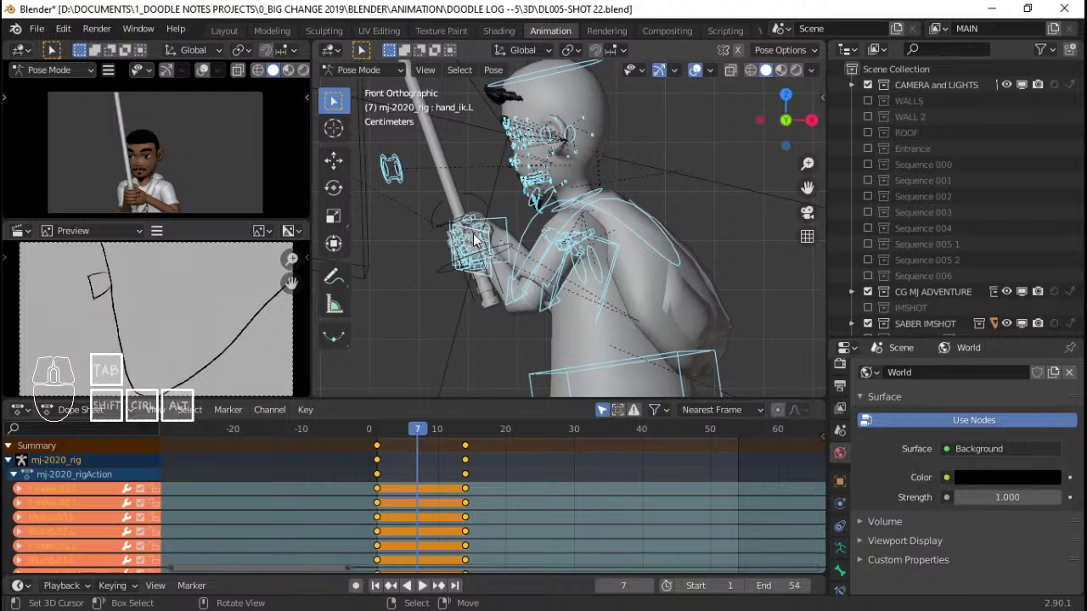
left_click(474, 240)
left_click(505, 220, "shift")
middle_click_drag(506, 220, 600, 180, "shift")
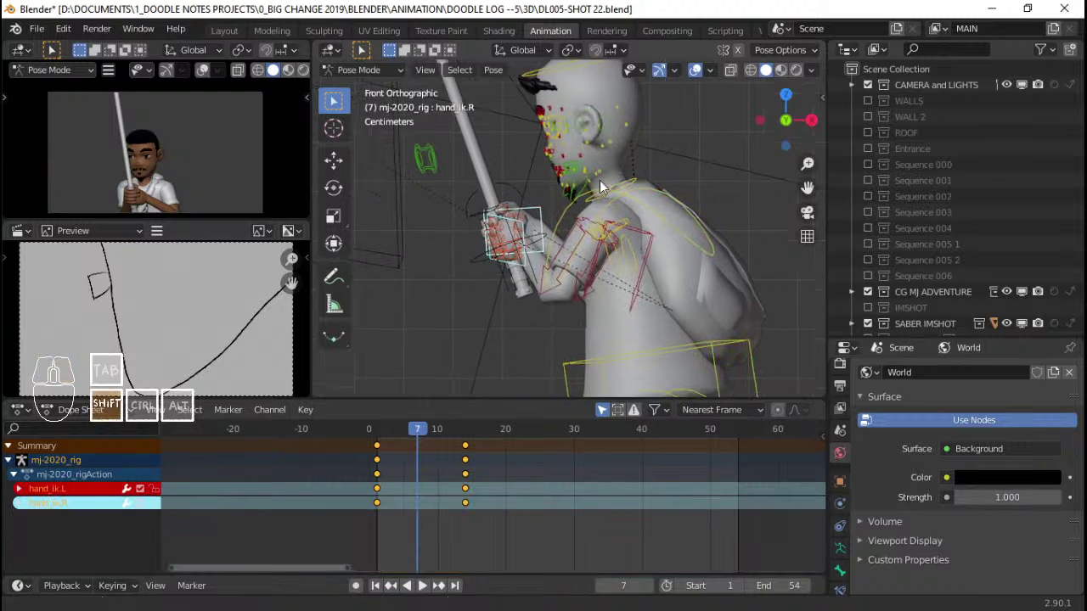
scroll(599, 180, "down", 2)
key("g")
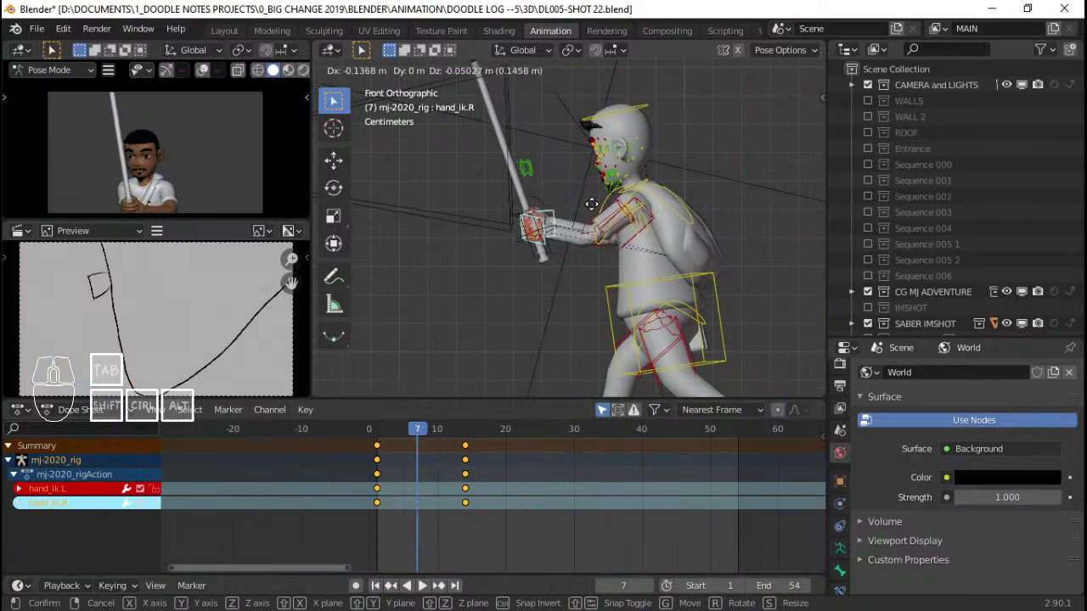
left_click(587, 200)
Rotate both hand IK controls in front and left views to tilt the sword forward, nudging the hands slightly forward
key("r")
left_click(729, 214)
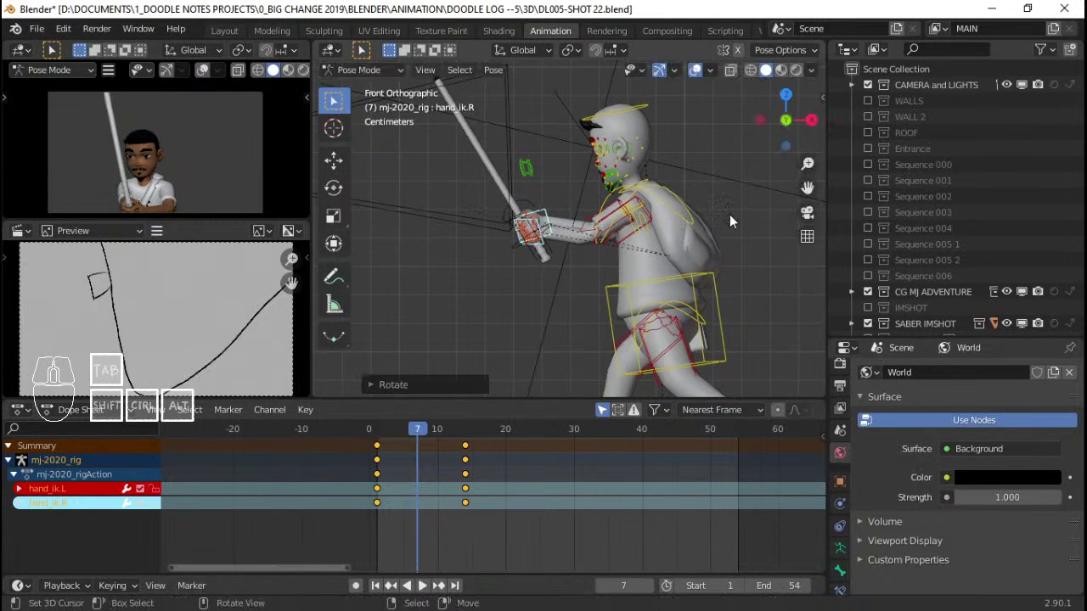
key("g")
left_click(725, 213)
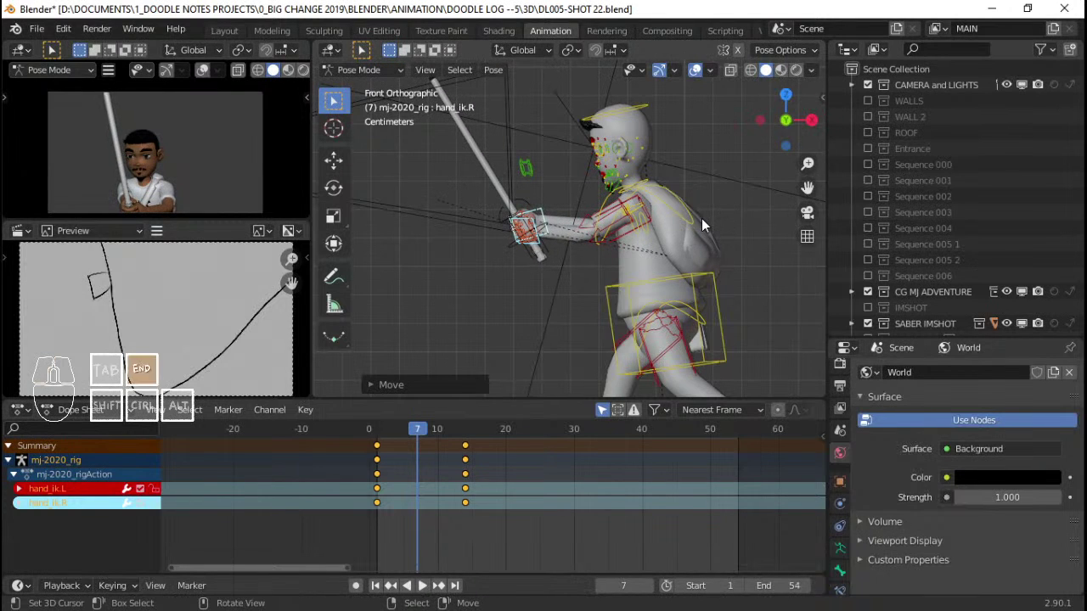
key("ctrl+KP_3")
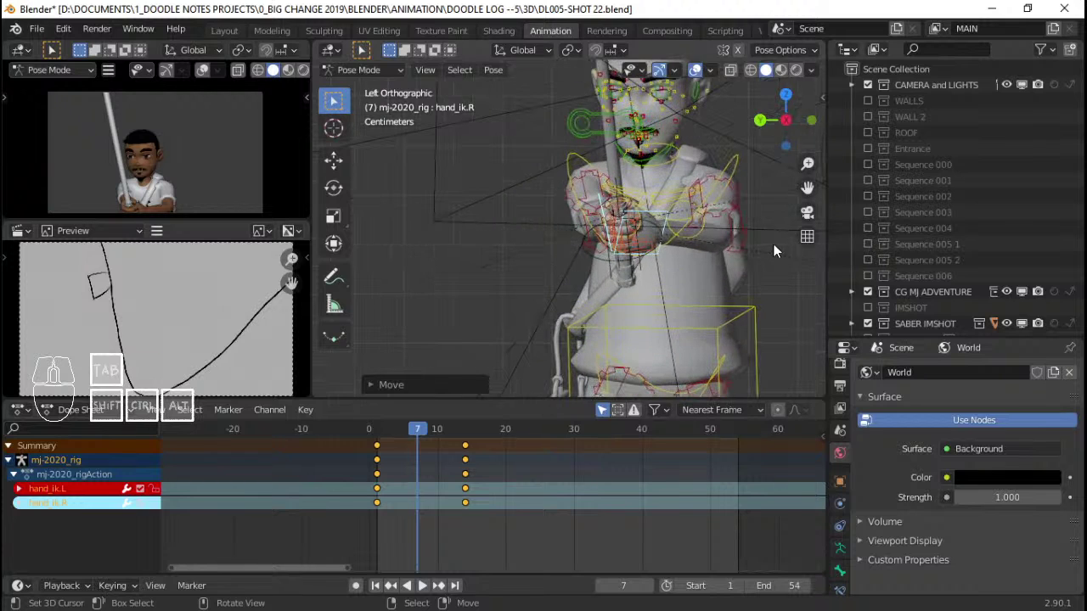
key("r")
left_click(778, 229)
Shift the hand IK controls sideways in top view and trackball-rotate them to angle the sword outward
key("KP_7")
key("g")
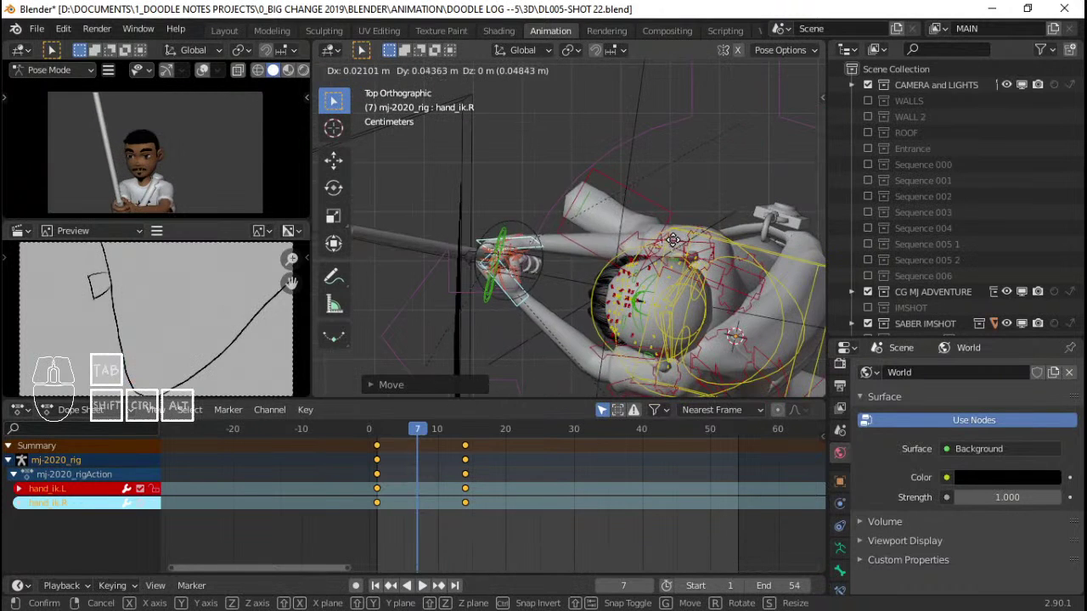
left_click(676, 227)
key("r")
left_click(786, 266)
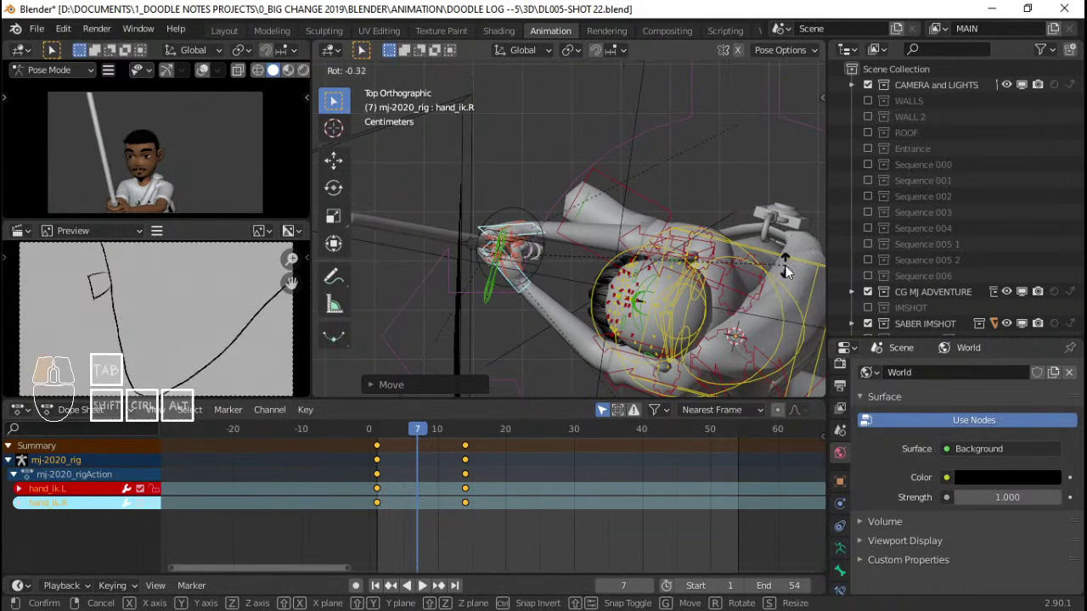
key("r")
key("r")
left_click(757, 252)
scroll(565, 238, "down", 1)
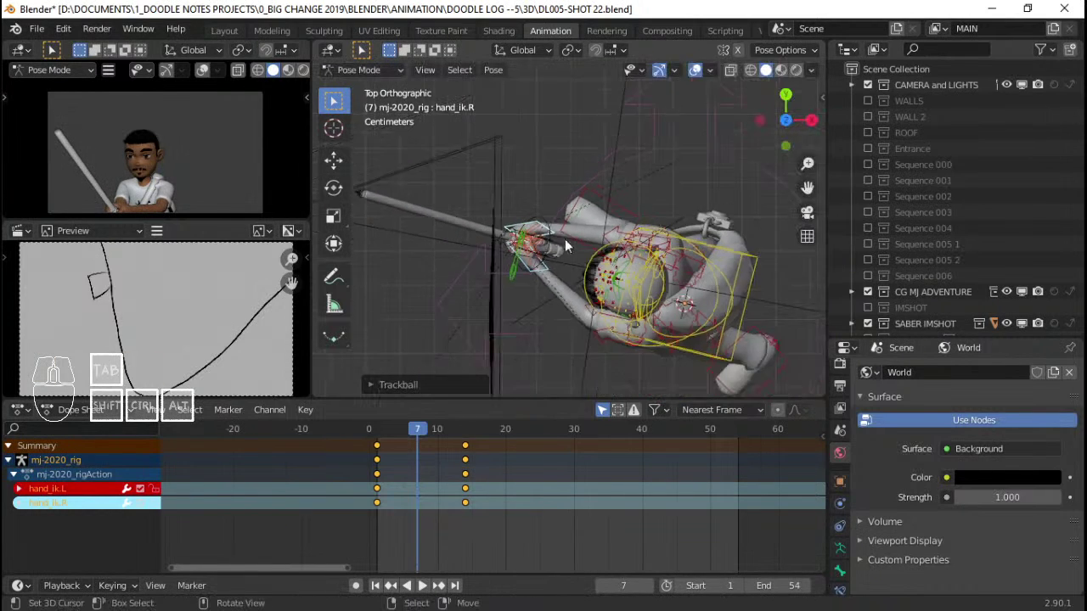
Move both hand IK controls further forward in front view to extend the arms
middle_click_drag(565, 238, 634, 358)
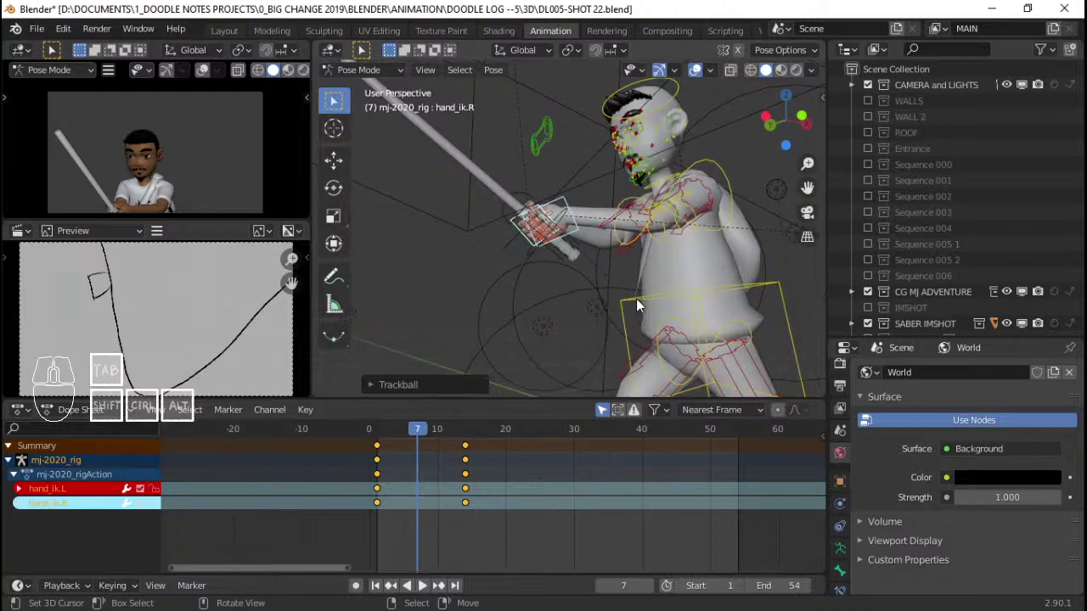
middle_click_drag(636, 298, 633, 295)
key("KP_3")
key("KP_1")
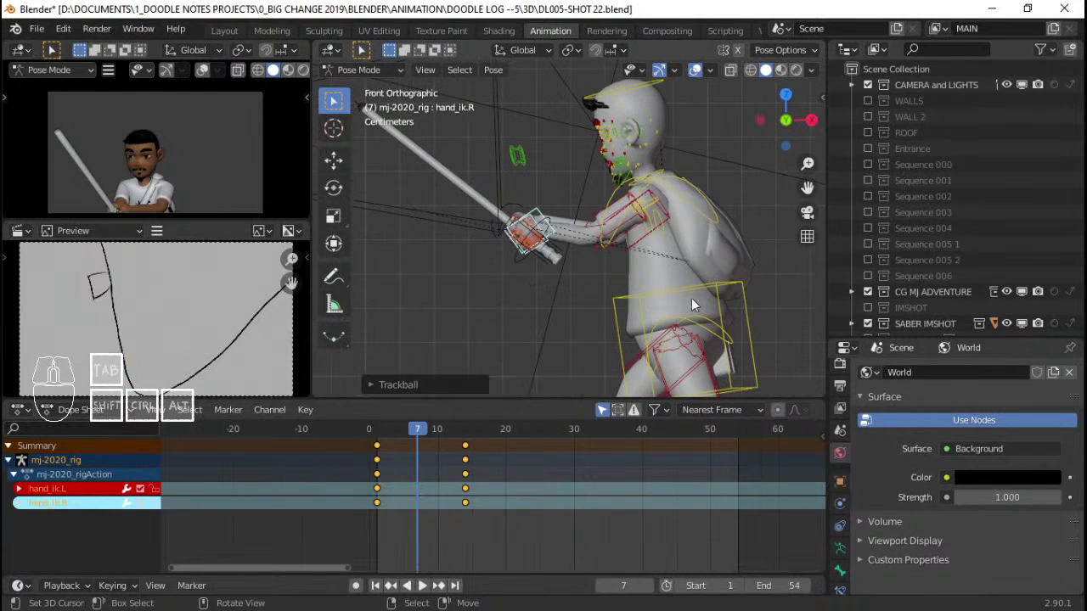
key("g")
left_click(660, 306)
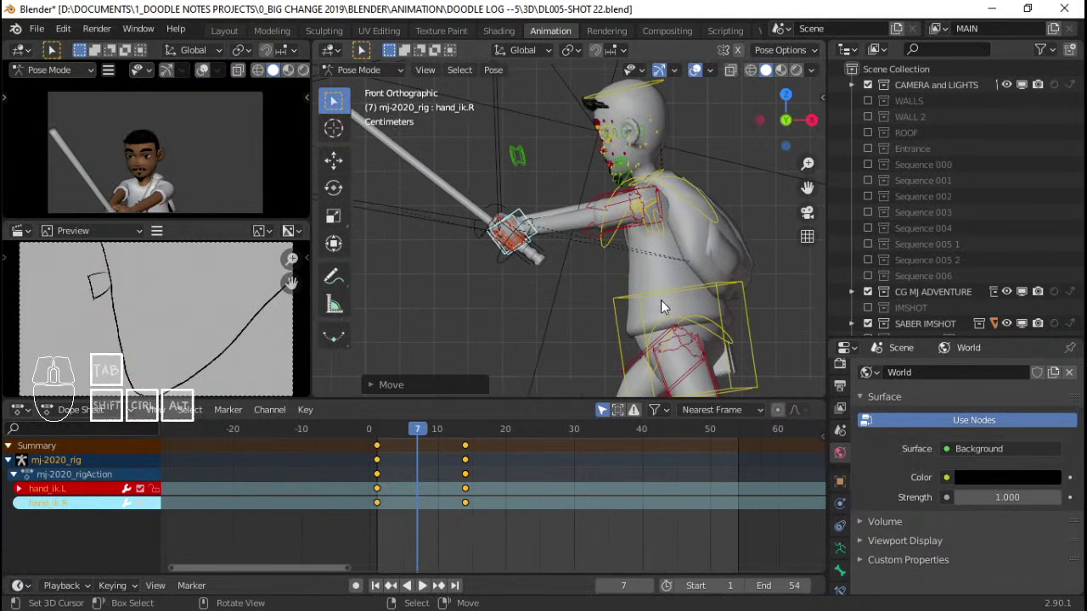
Insert Location & Rotation keyframes on all rig controls at frame 7 and preview the swing
key("a")
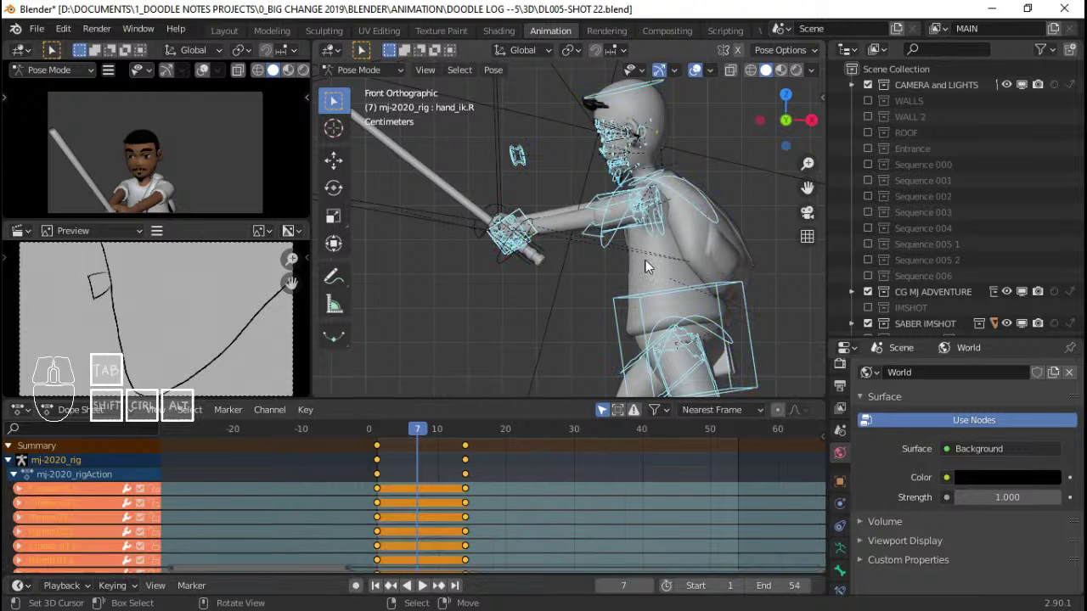
key("i")
key("space")
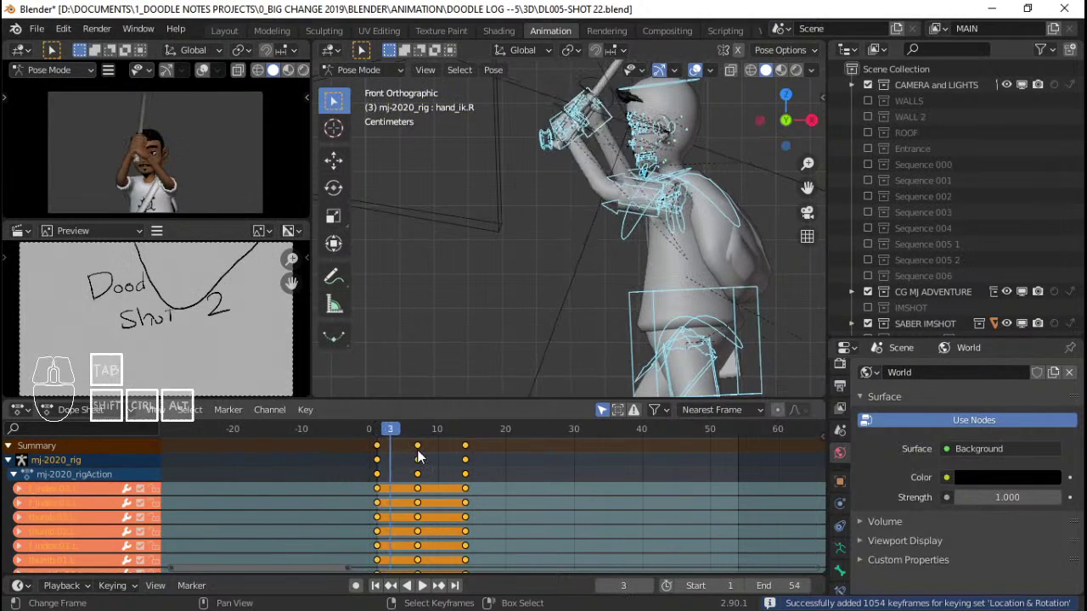
key("space")
Move the middle pose's keyframes to frame 4 and play back the faster swing
key("alt+a")
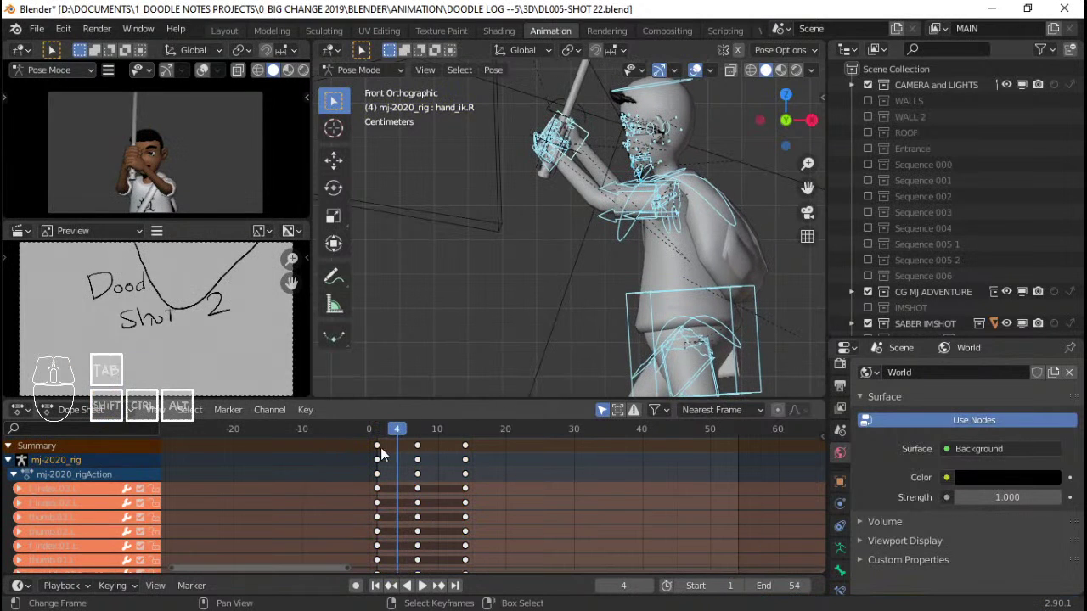
right_click_drag(418, 446, 396, 446)
left_click(340, 445)
key("space")
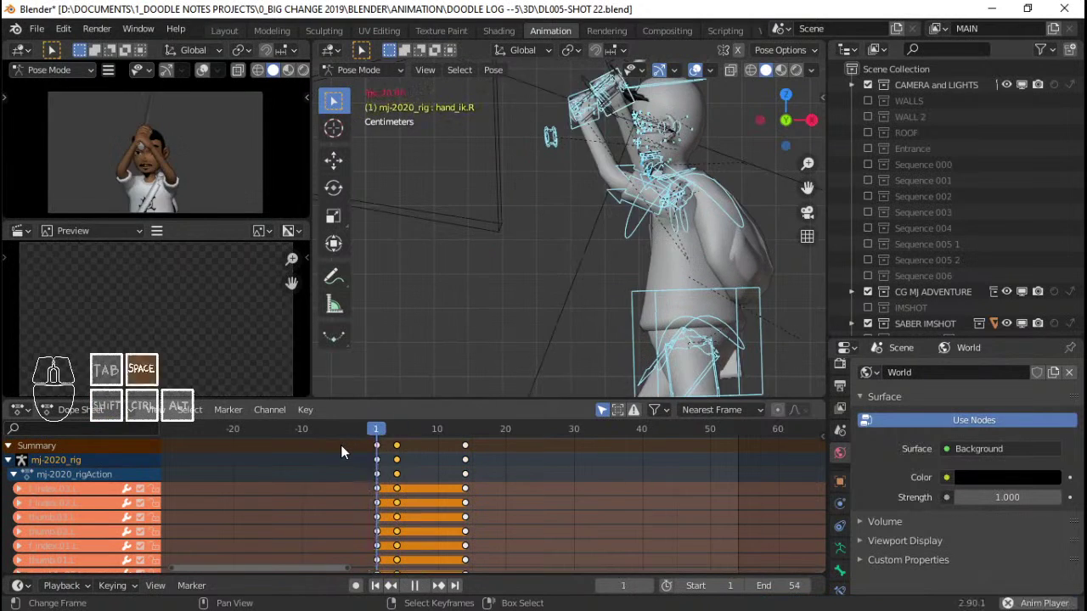
key("space")
Try the final crouching pose's keyframes at frame 7 and play back the timing
right_click(466, 445)
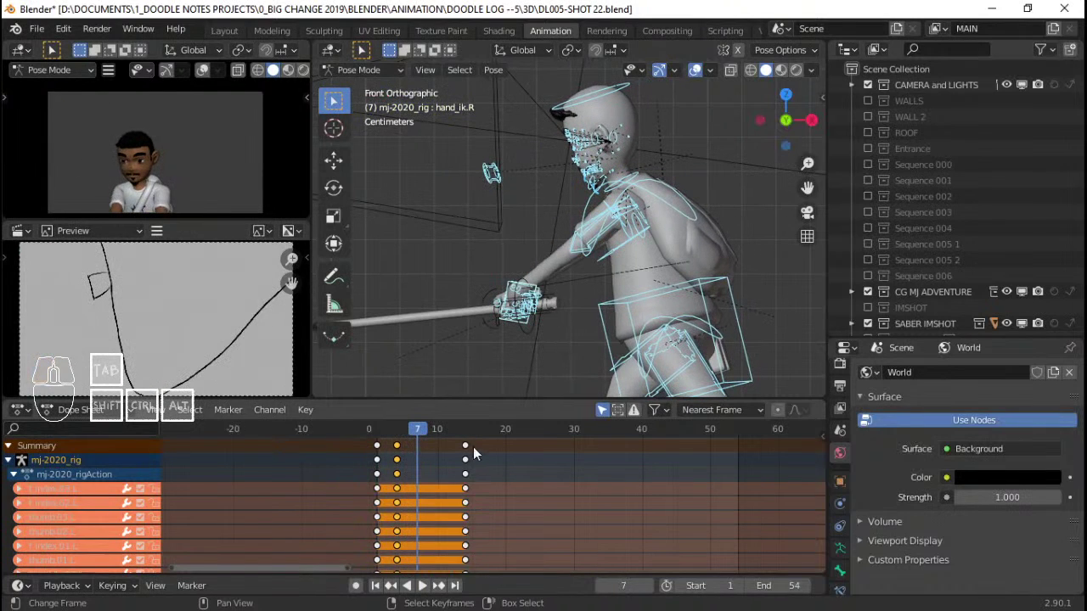
key("shift+s")
left_click(343, 447)
key("space")
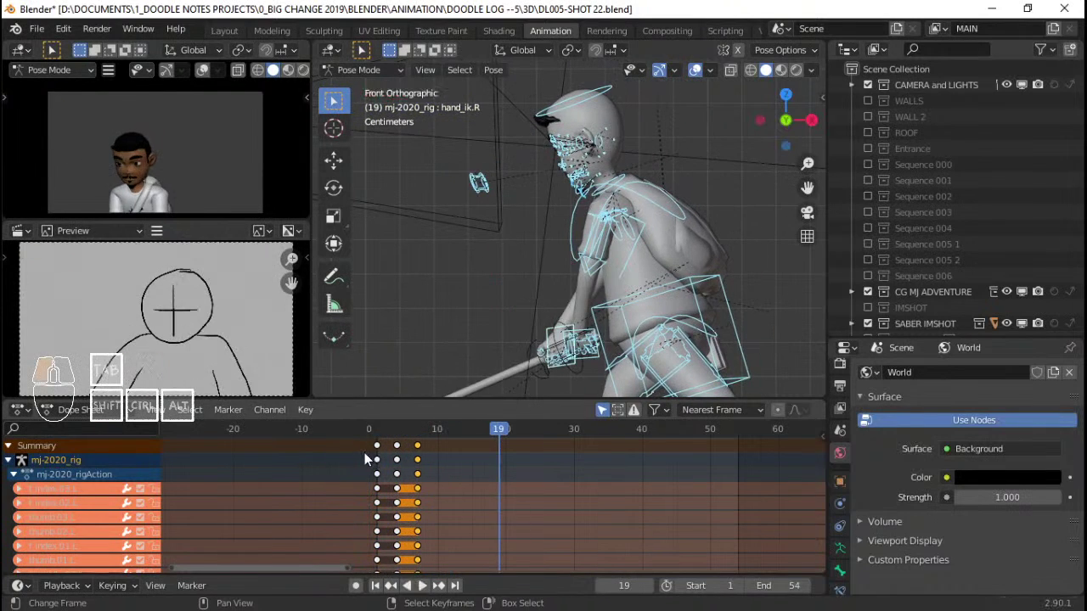
key("space")
Replay the swing and move the final crouching pose's keyframes to frame 11
left_click_drag(372, 453, 417, 455)
left_click(360, 447)
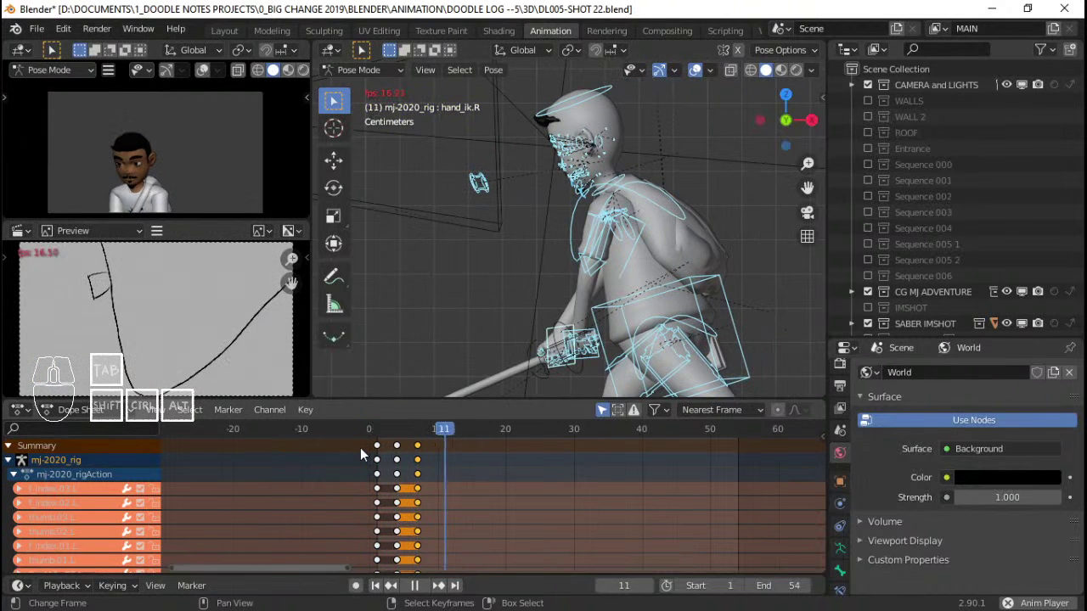
key("space")
left_click_drag(360, 447, 444, 452)
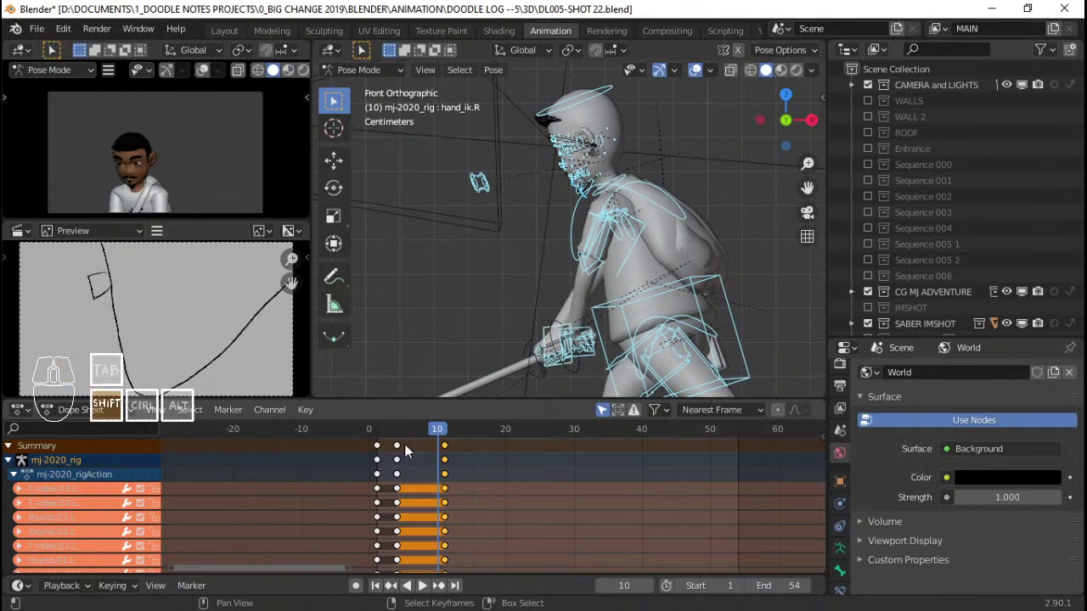
Set the interpolation of the keyframes at frames 4 and 11 to Back and play back the animation
key("t")
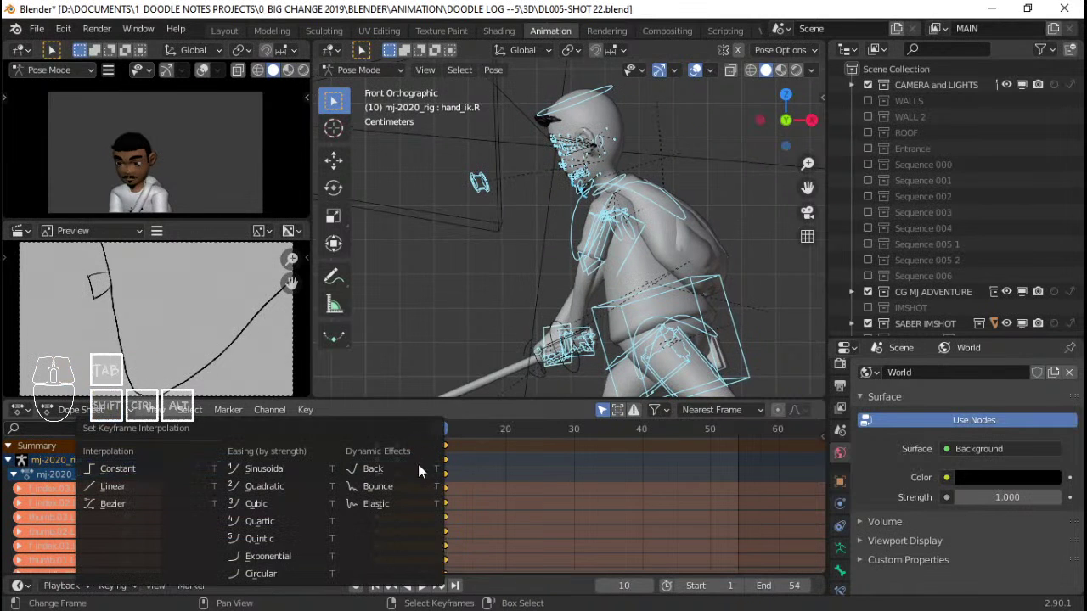
left_click(417, 468)
key("space")
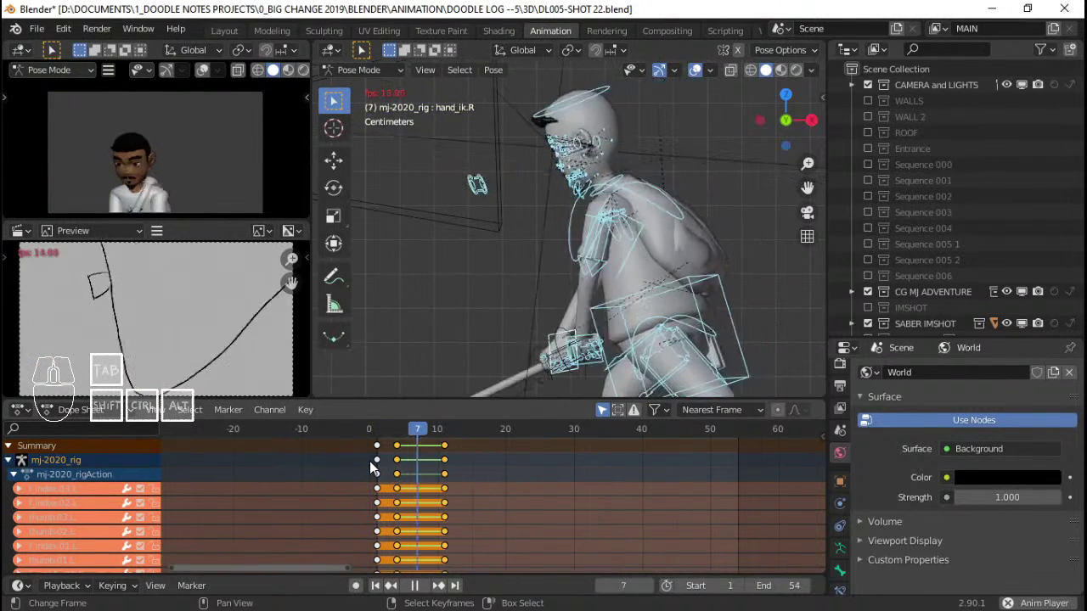
key("space")
Play back the swing from a wider perspective angle and save the file
scroll(472, 376, "down", 4)
middle_click_drag(595, 255, 672, 272, "alt")
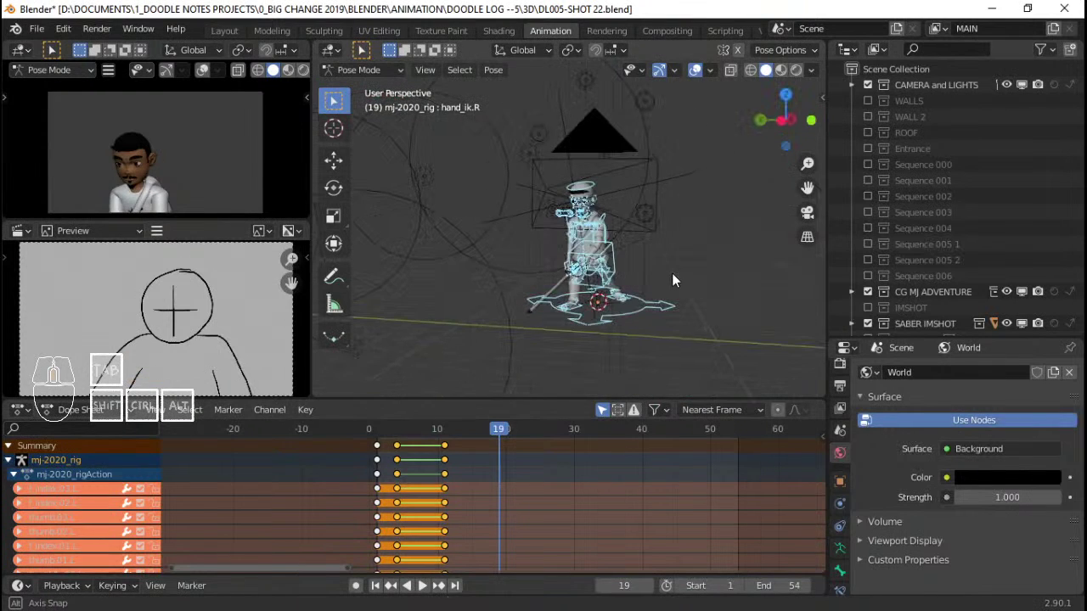
key("space")
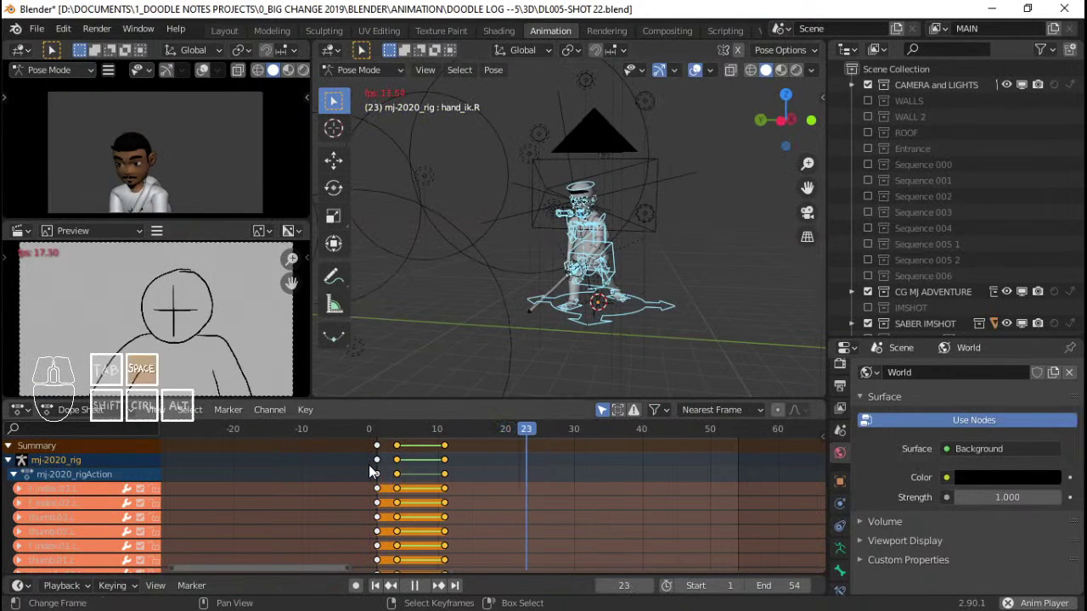
key("space")
key("ctrl+s")
Enable the K-DRIOD-SLICED, K-DRIOD, BRKDWN.001, EXT-RM and Sequence 005 1 collections in the scene
scroll(940, 205, "down", 5)
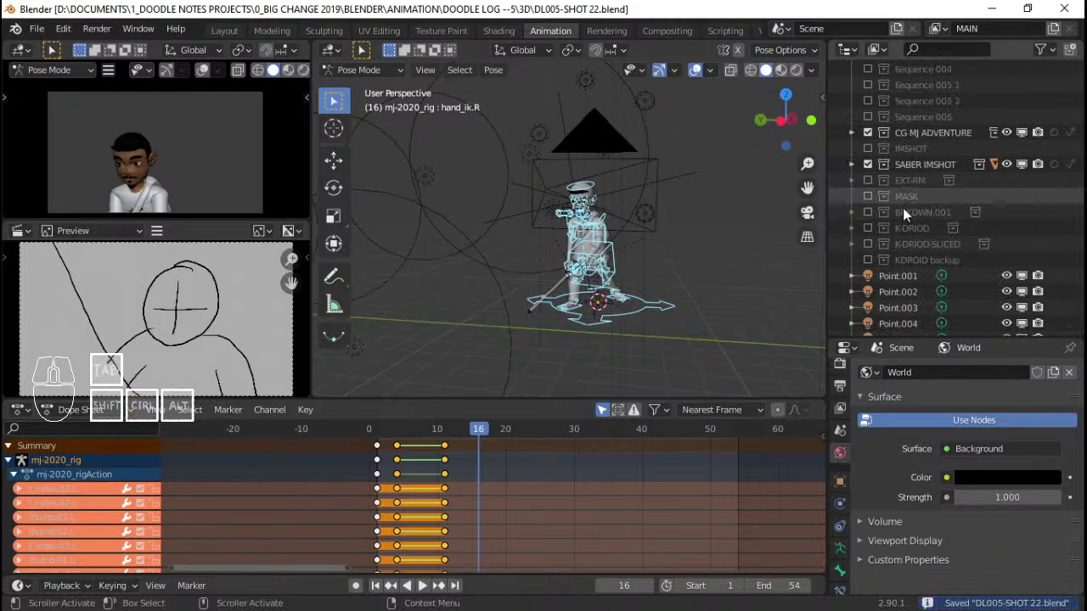
left_click(867, 244)
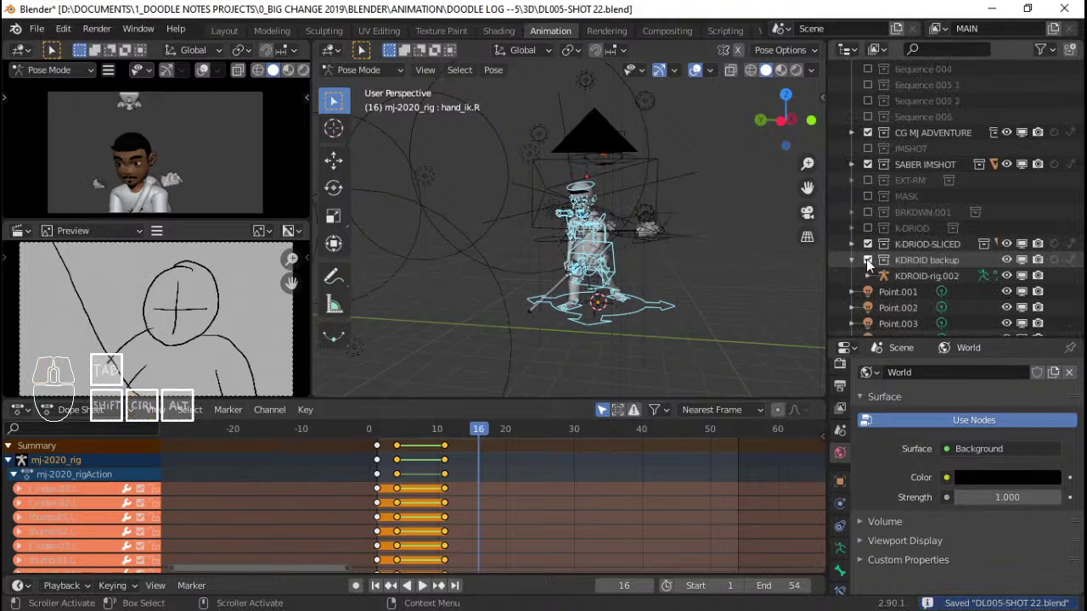
left_click(867, 228)
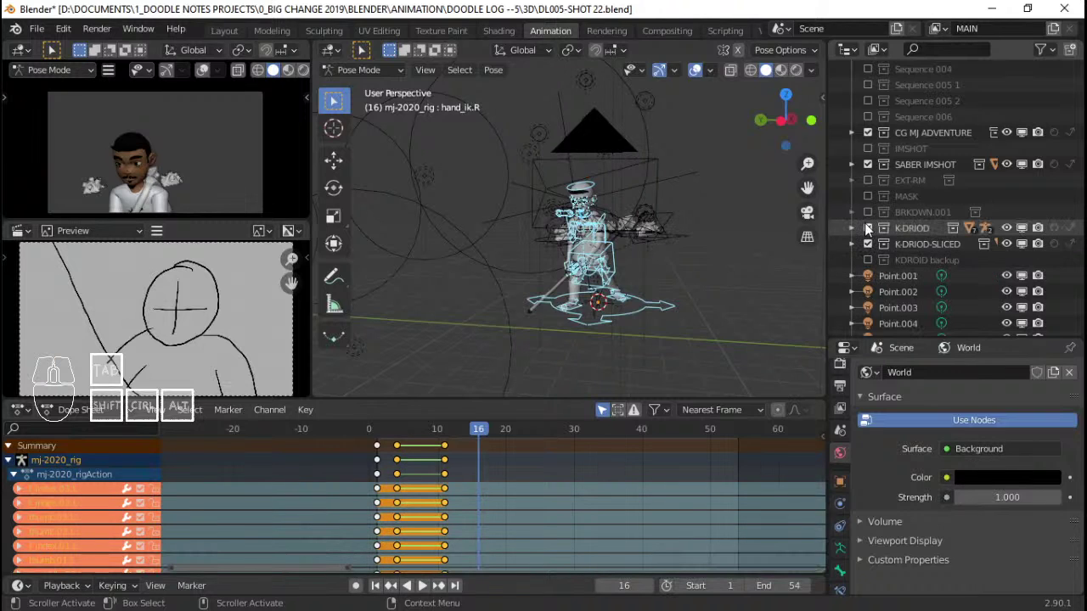
left_click(868, 211)
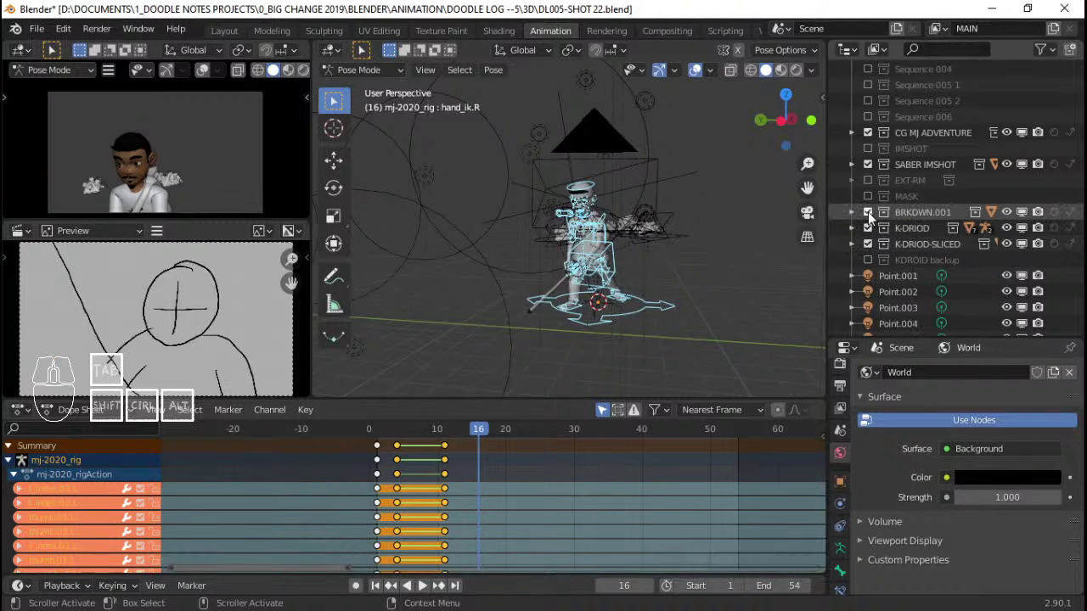
left_click(868, 212)
left_click(868, 212)
left_click(866, 181)
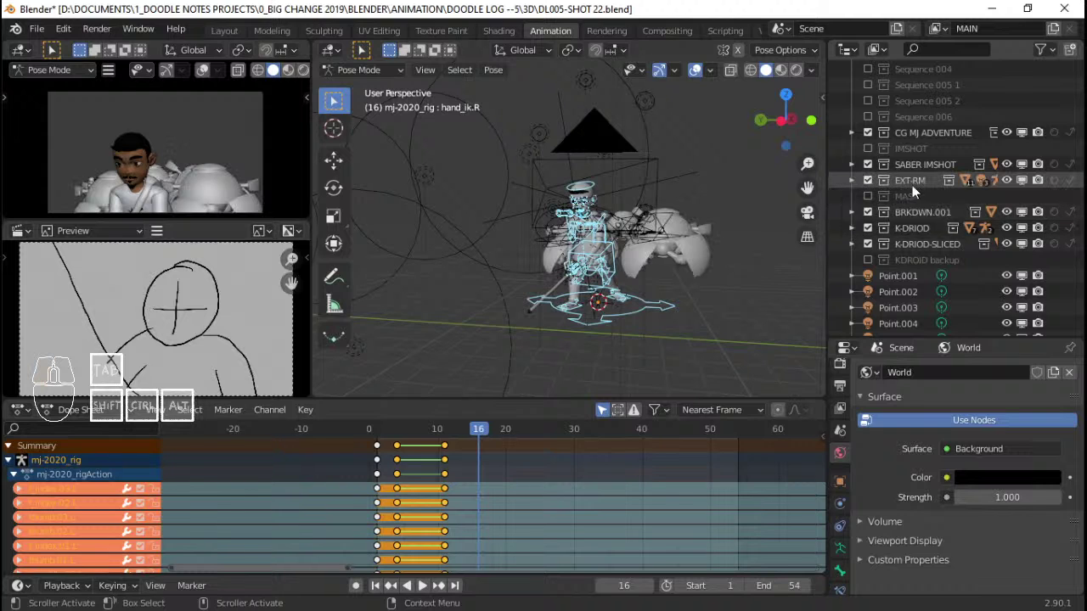
scroll(916, 186, "up", 5)
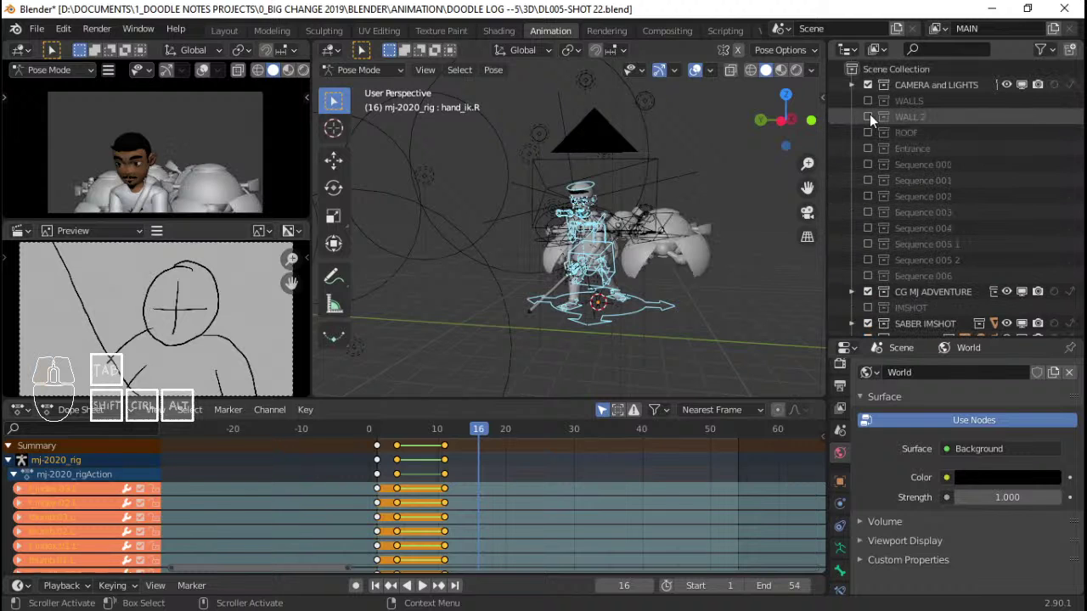
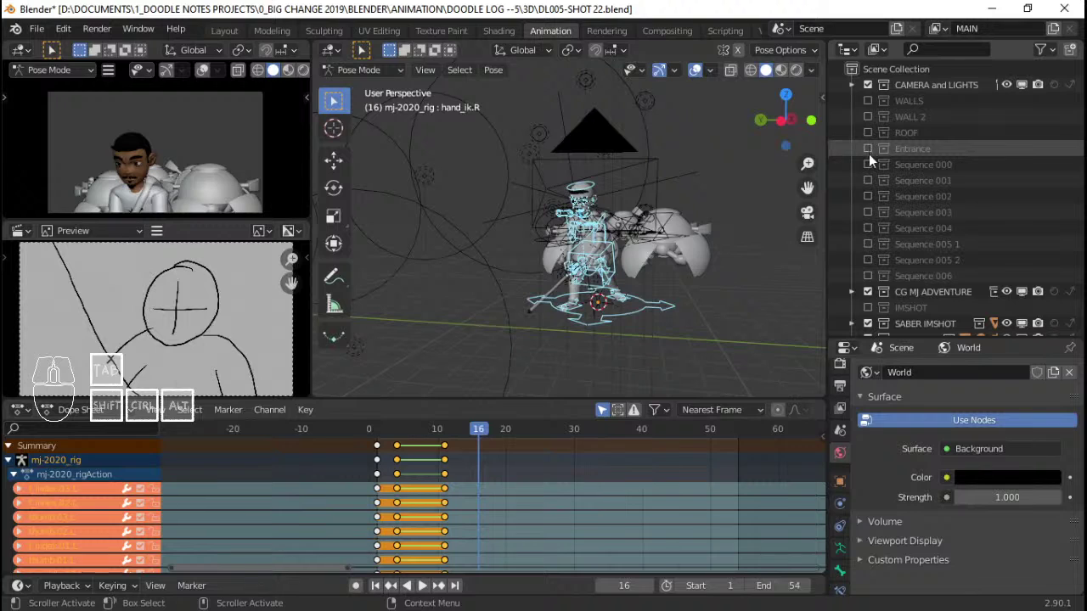
left_click(867, 243)
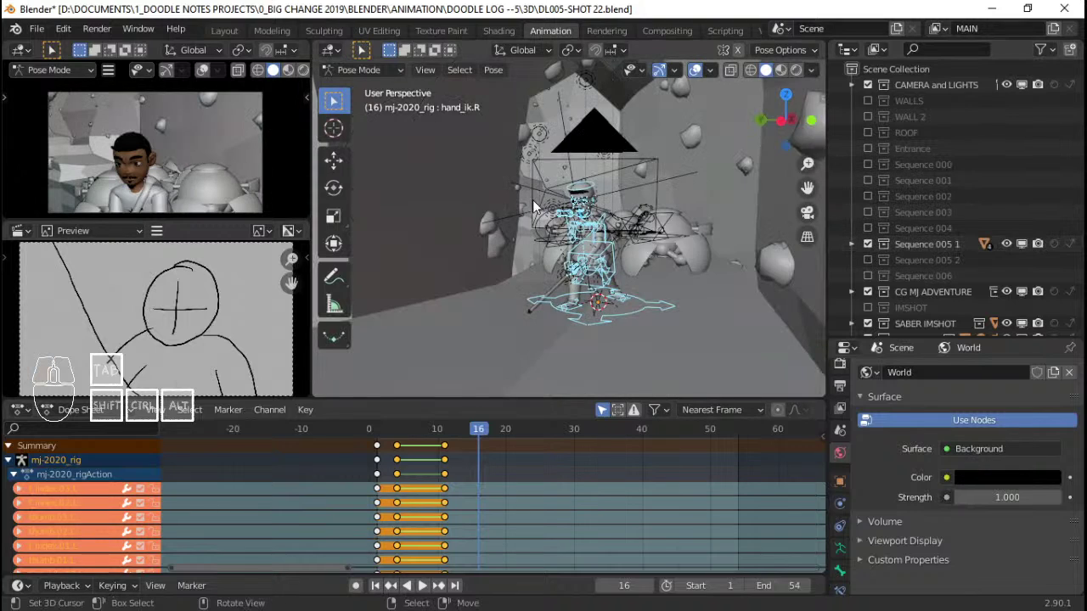
Switch the character rig to Object Mode, select the camera and look through it
middle_click_drag(533, 200, 533, 270)
key("ctrl+Tab")
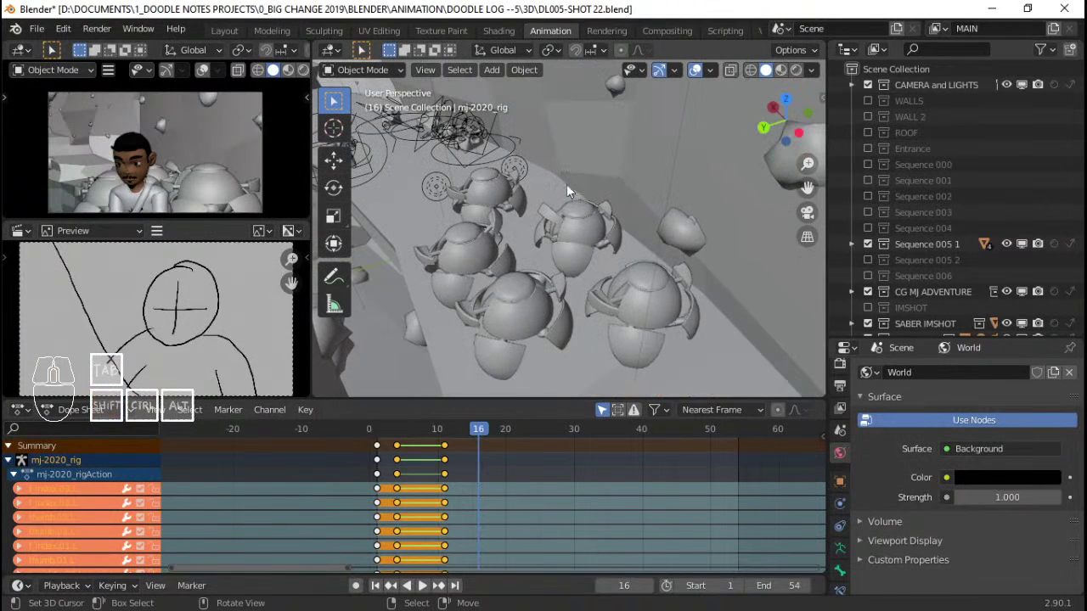
mouse_move(460, 209)
middle_mouse_down("shift")
mouse_move(599, 260)
mouse_move(521, 186)
mouse_move(630, 318)
mouse_move(521, 380)
mouse_move(484, 319)
middle_mouse_up("shift")
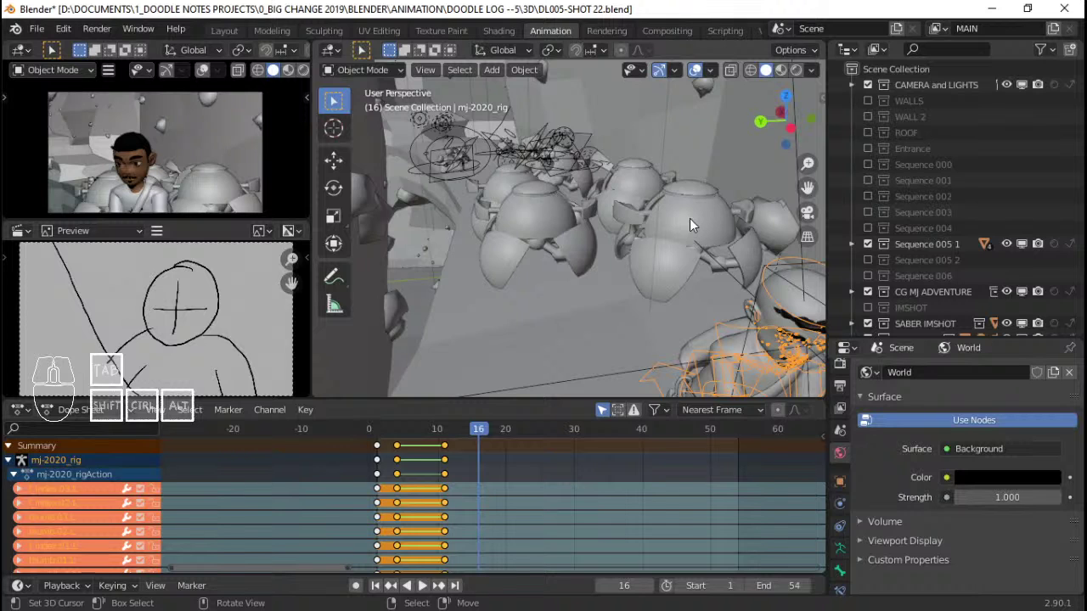
key("KP_Decimal")
middle_click_drag(676, 238, 676, 244, "ctrl")
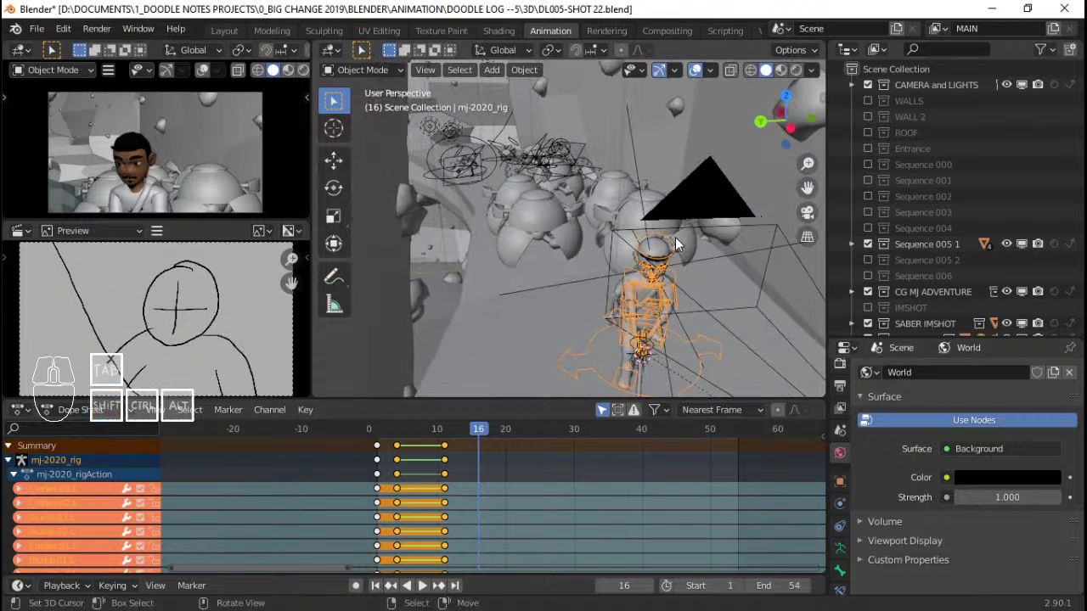
left_click(702, 199)
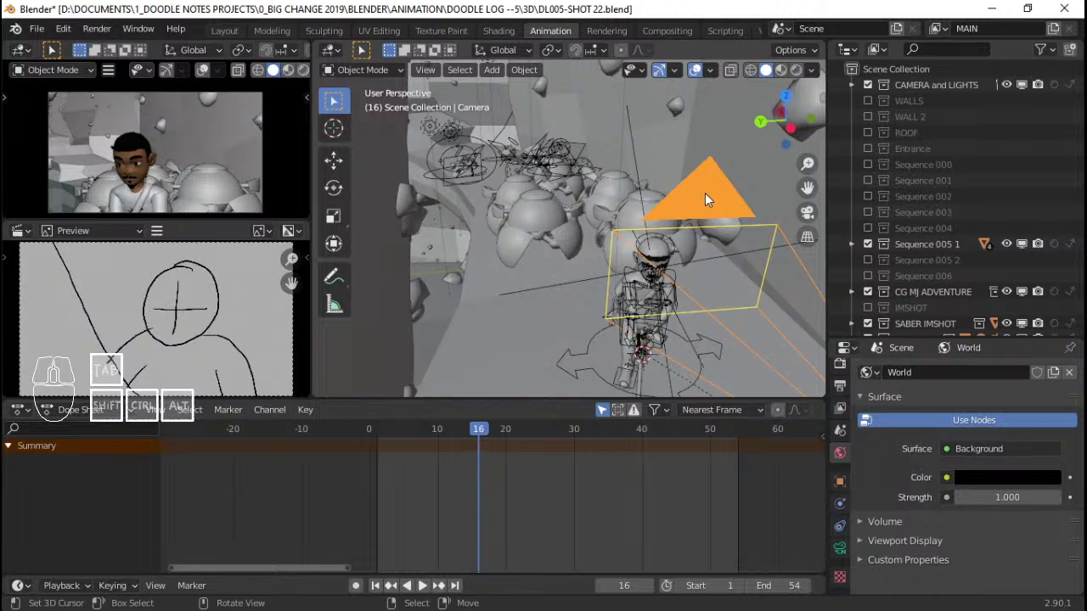
key("KP_0")
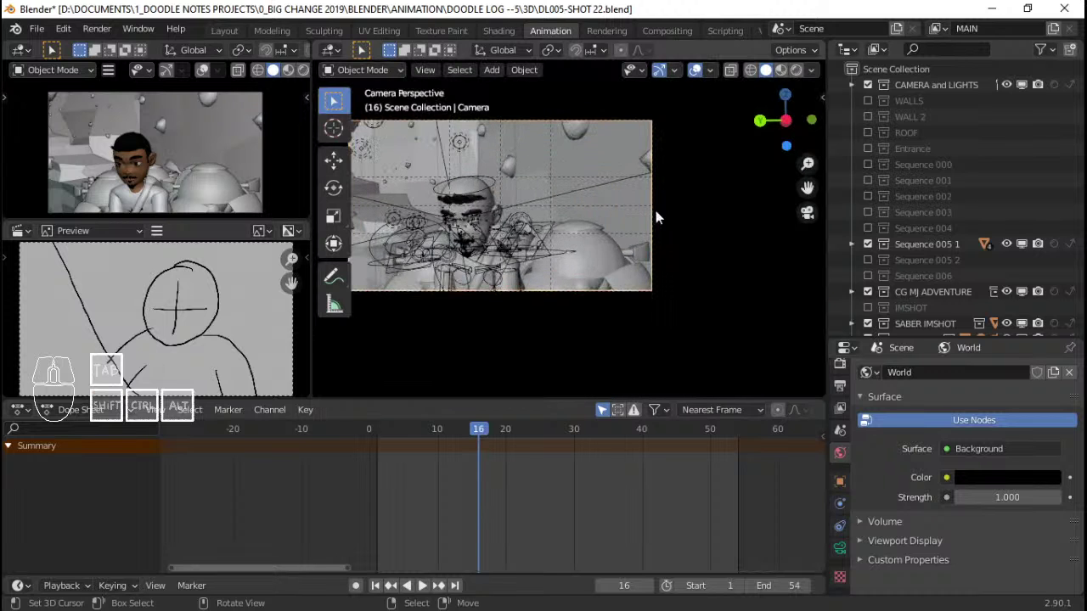
middle_click_drag(559, 240, 657, 226, "shift")
scroll(663, 271, "up", 2)
scroll(713, 254, "down", 2)
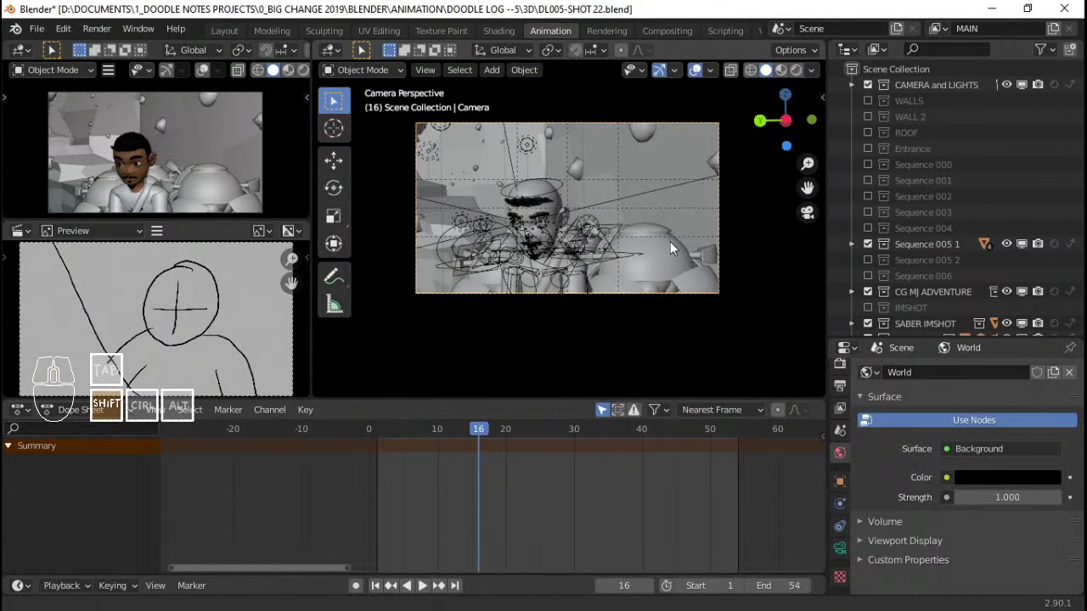
scroll(672, 245, "up", 1)
key("r")
key("z")
right_click(798, 242)
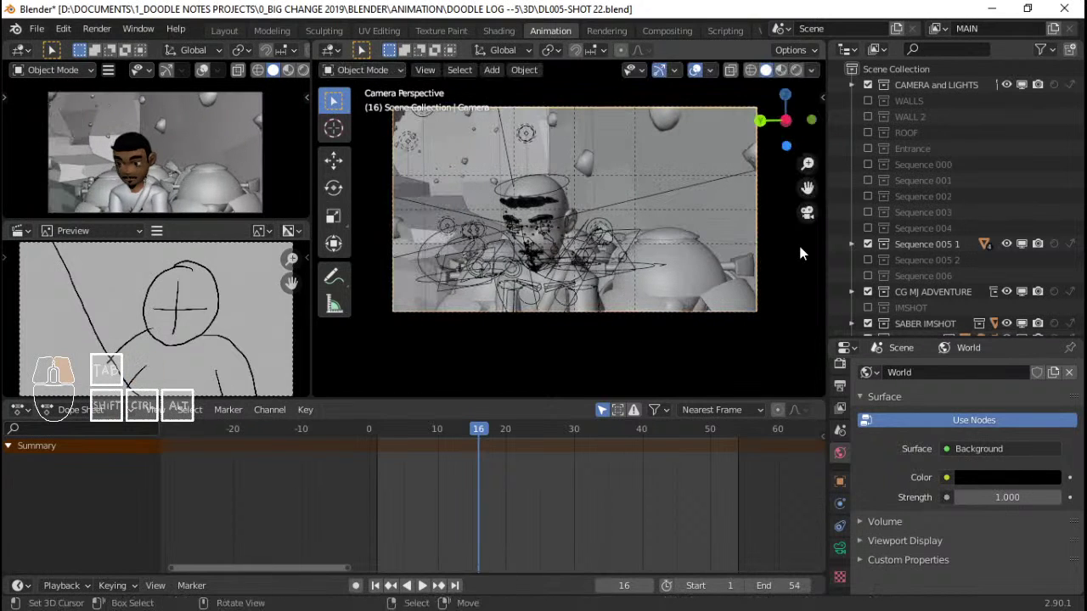
key("g")
right_click(747, 228)
key("g")
right_click(741, 247)
key("g")
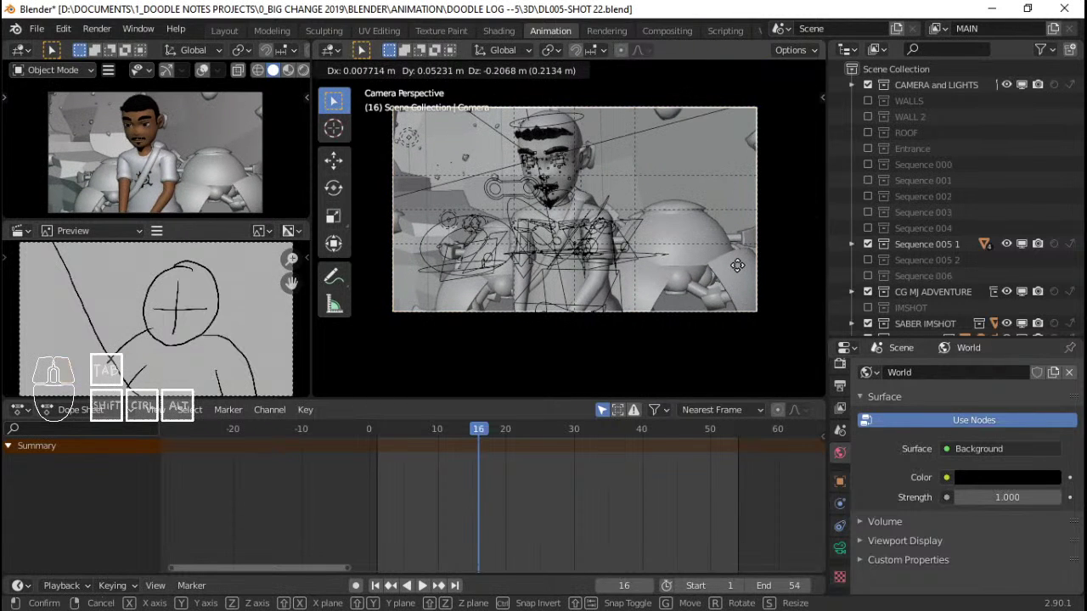
right_click(743, 276)
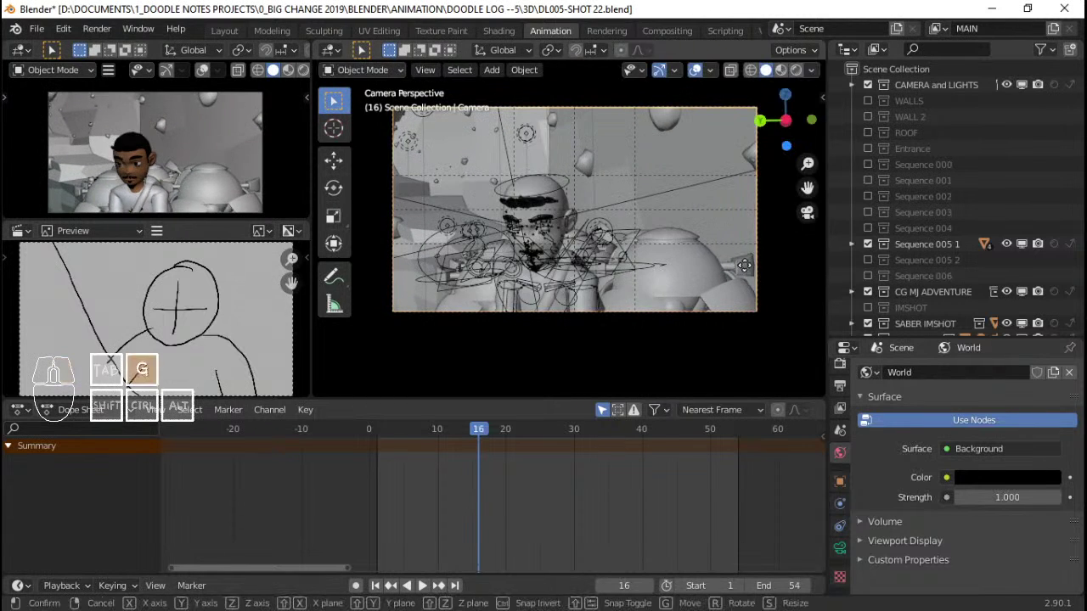
Try moving the camera down about 0.18 m and check the framing in a maximized viewport
key("g")
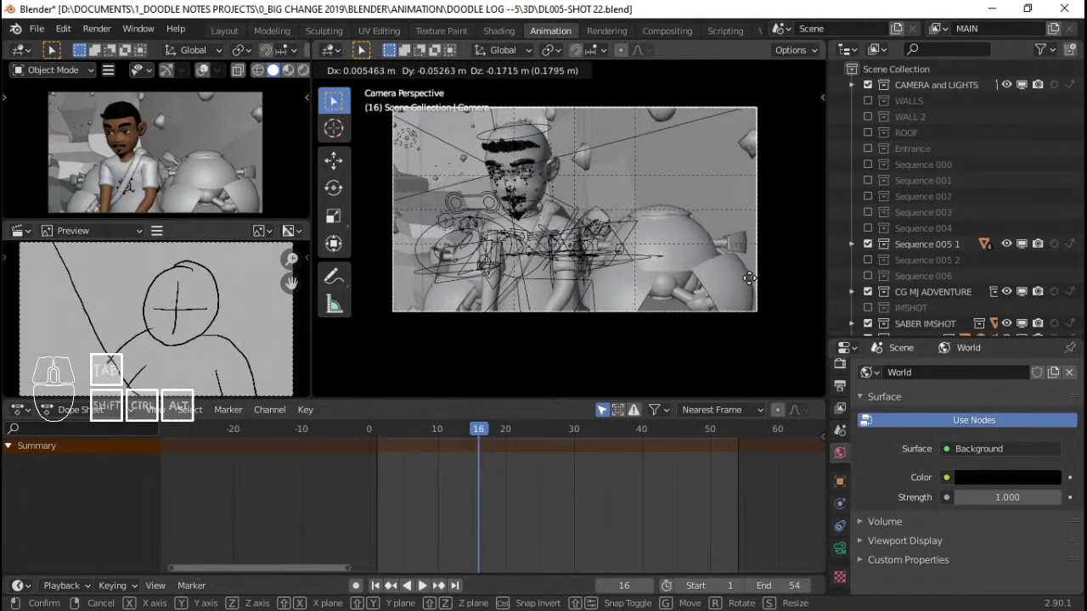
left_click(517, 239)
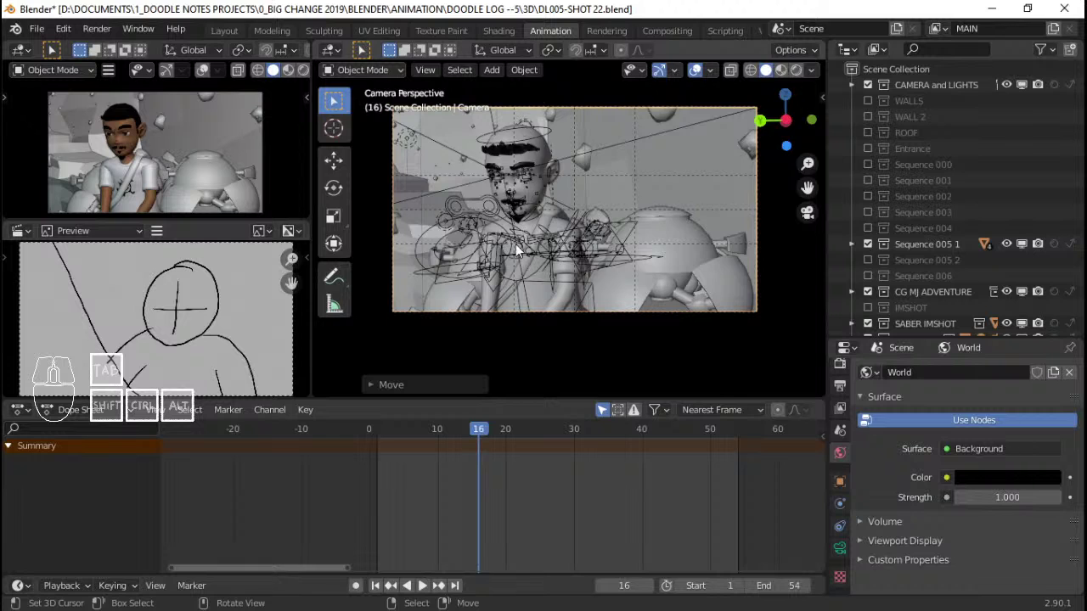
scroll(515, 244, "up", 2)
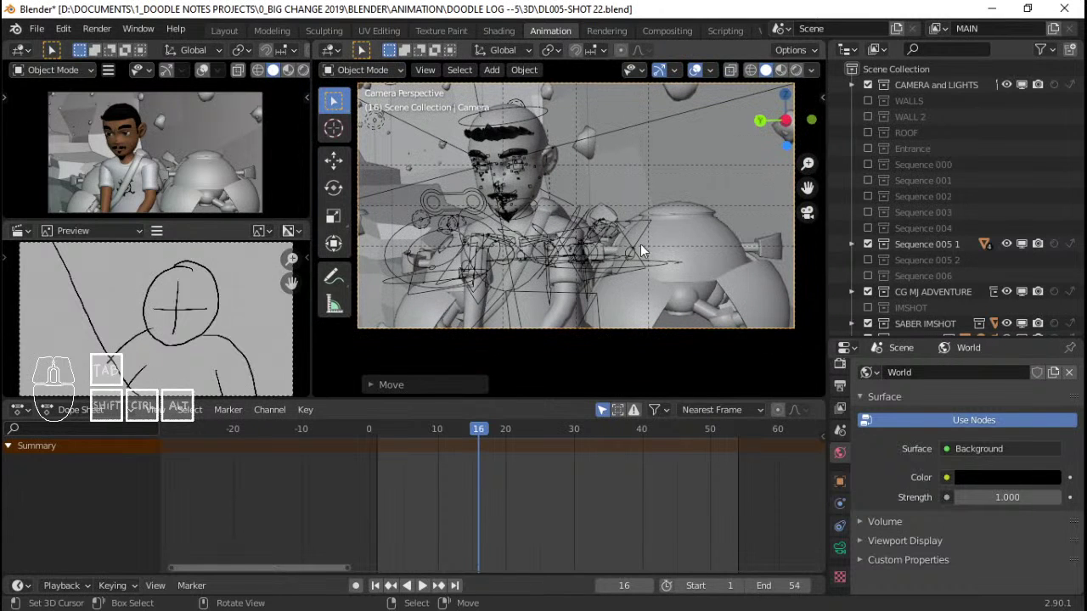
key("ctrl+space")
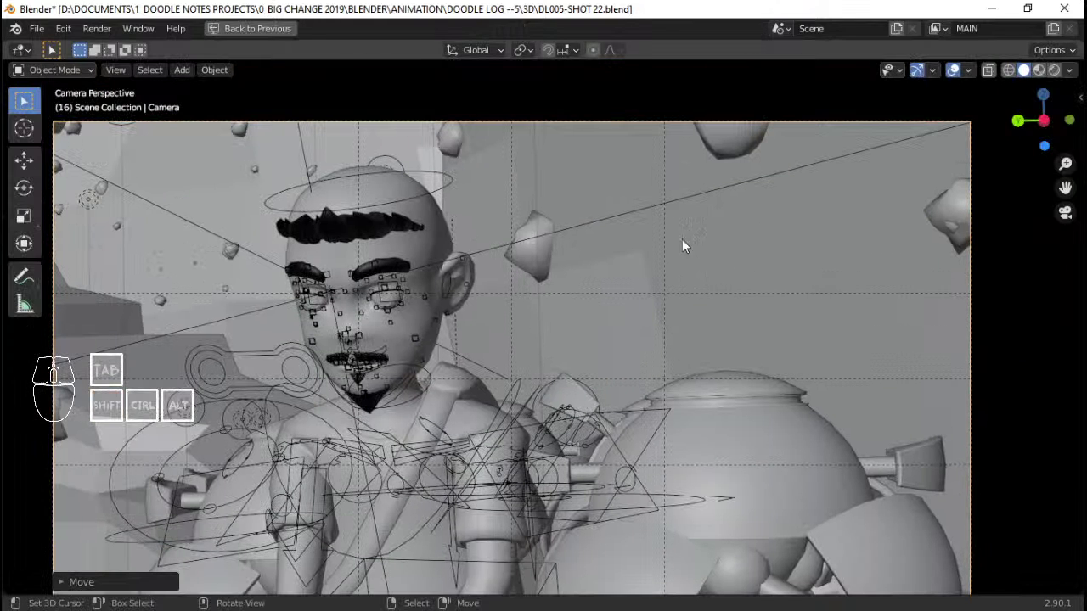
scroll(666, 235, "down", 2)
middle_click_drag(654, 268, 651, 237, "shift")
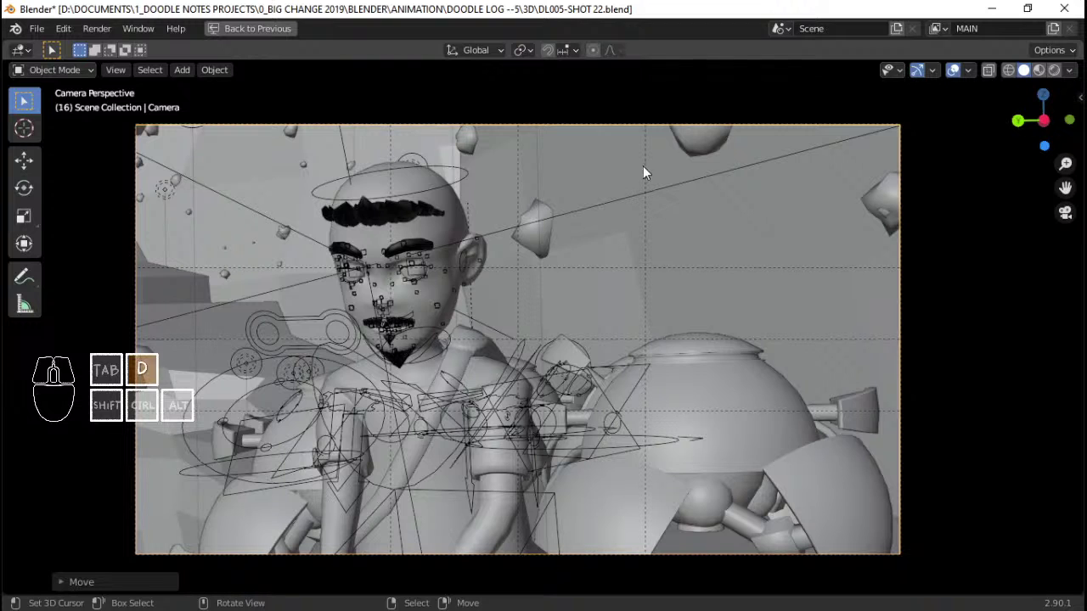
Sketch annotation marks over the camera framing, undo them along with the camera move, and restore the Animation layout
left_click_drag(643, 173, 629, 283)
left_click_drag(631, 501, 807, 280)
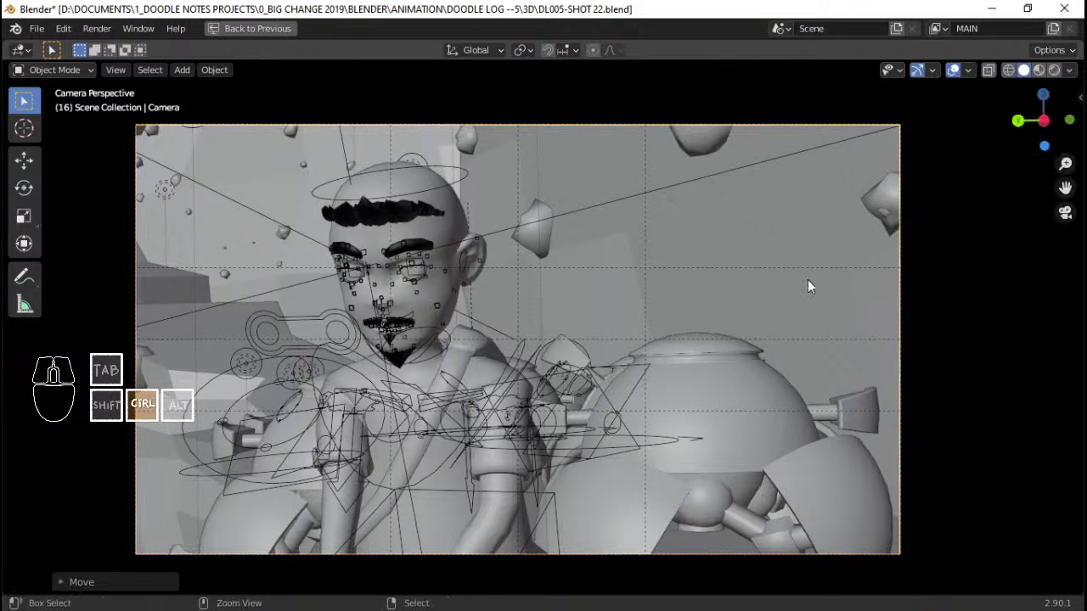
key("ctrl+z")
scroll(646, 212, "down", 3)
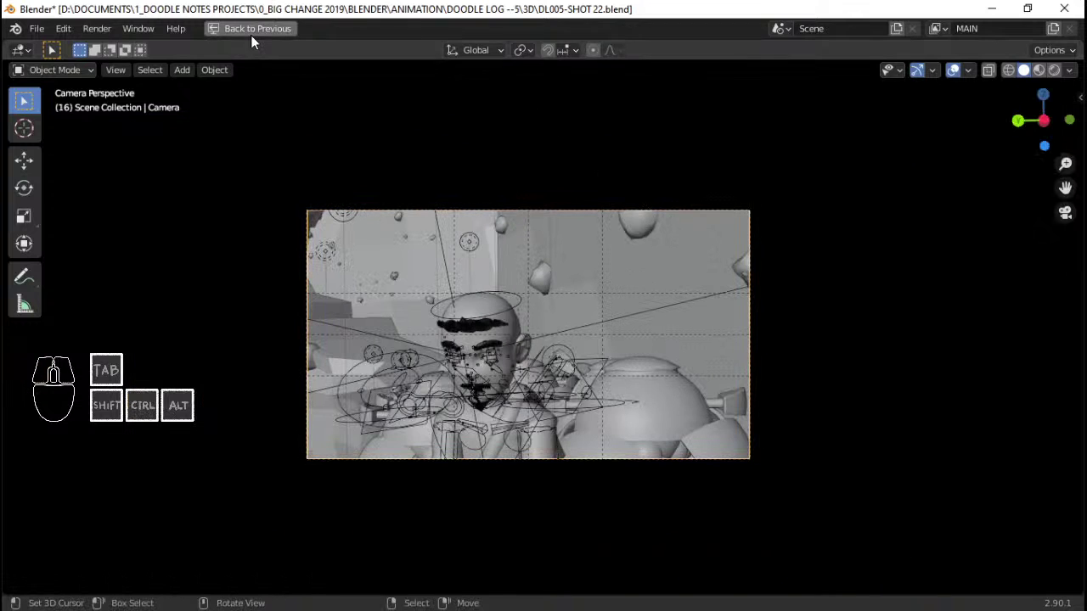
left_click(255, 29)
Lower the camera to frame the character's upper body beside the large droid, and fine-tune its position
scroll(574, 195, "up", 3)
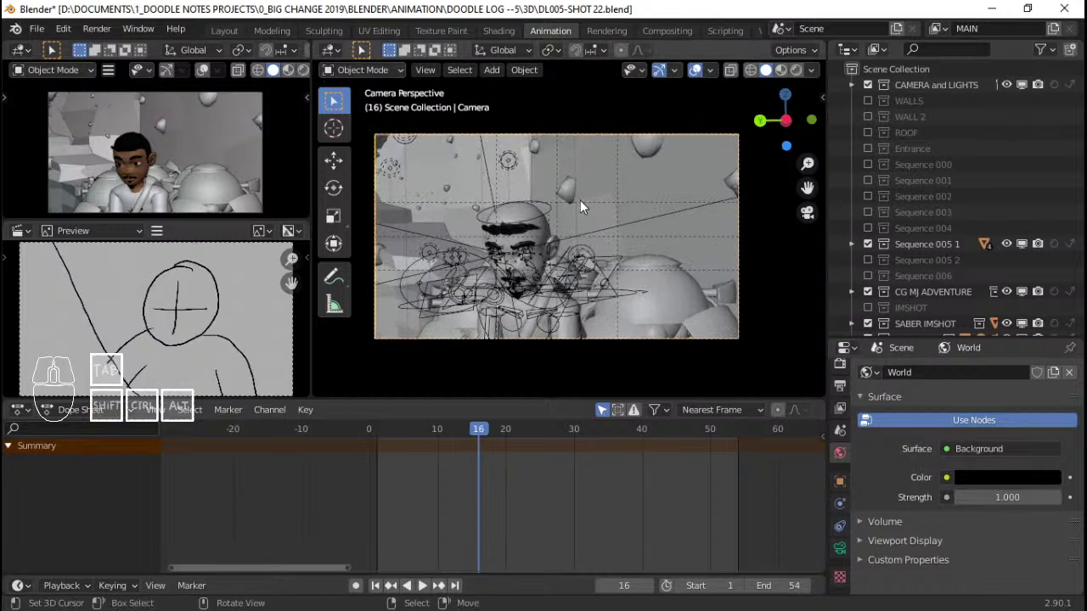
scroll(577, 197, "up", 1)
scroll(577, 198, "down", 2)
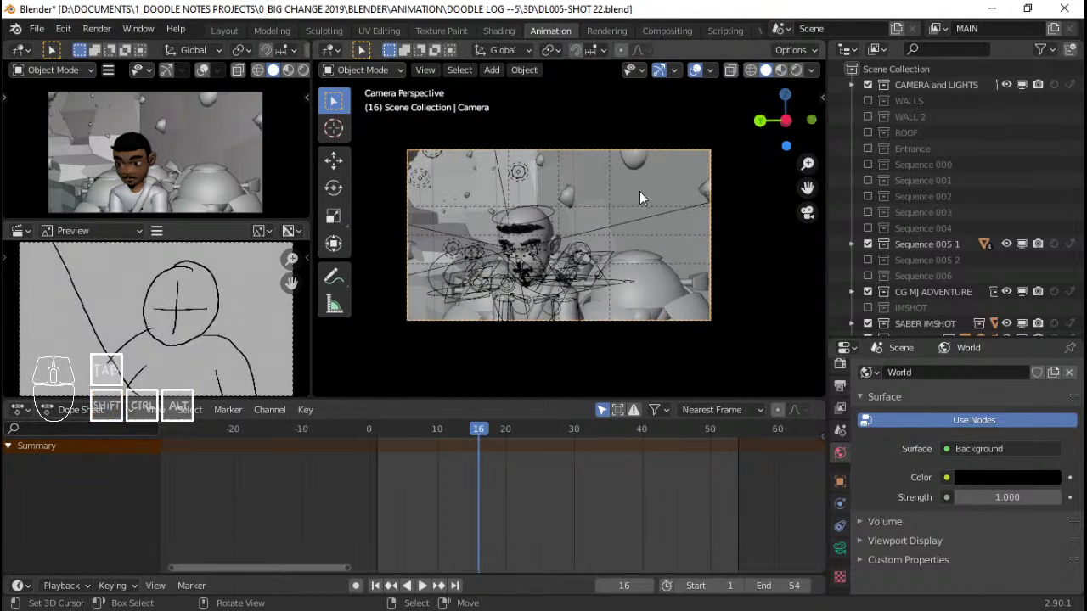
scroll(593, 187, "up", 2)
key("g")
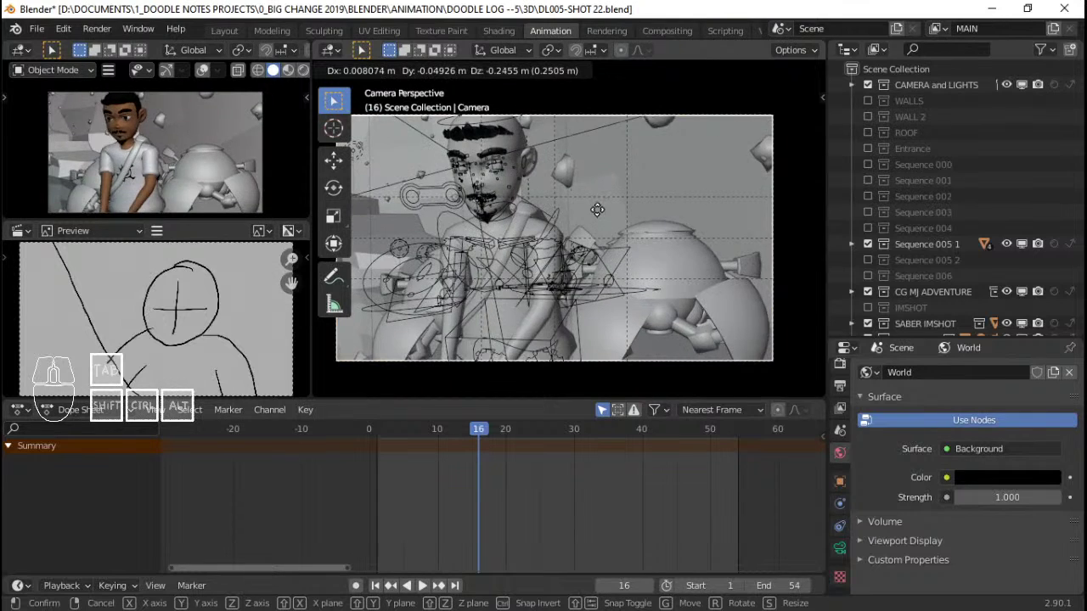
left_click(635, 134)
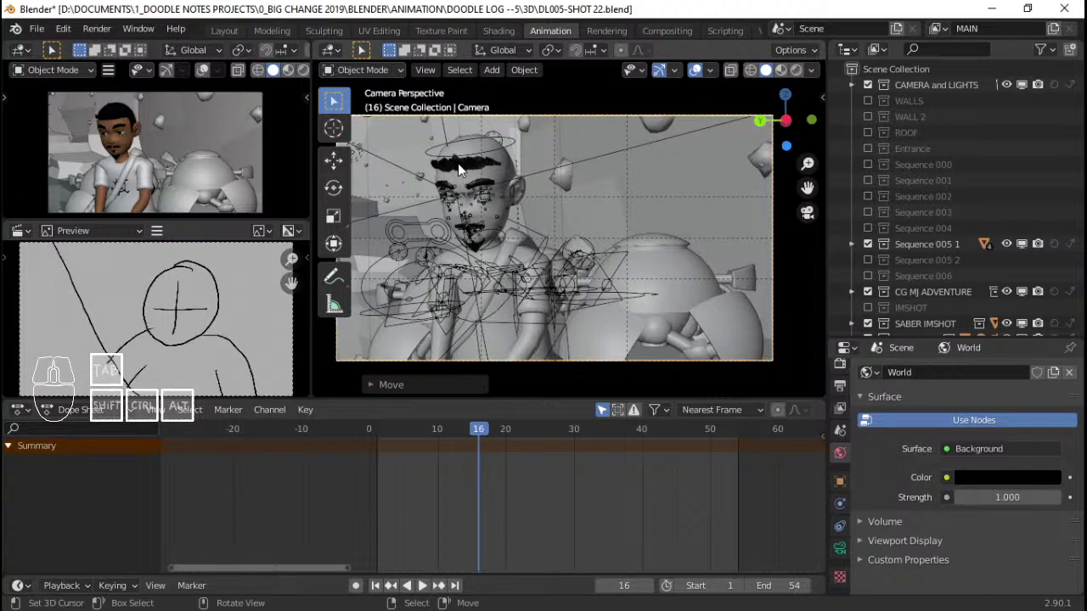
key("r")
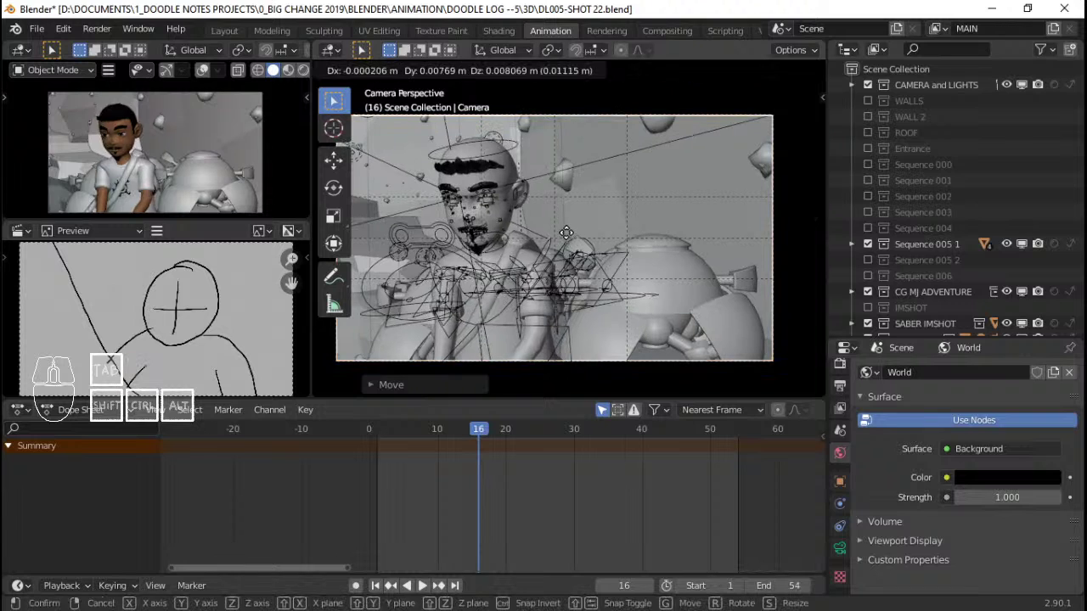
left_click(567, 232)
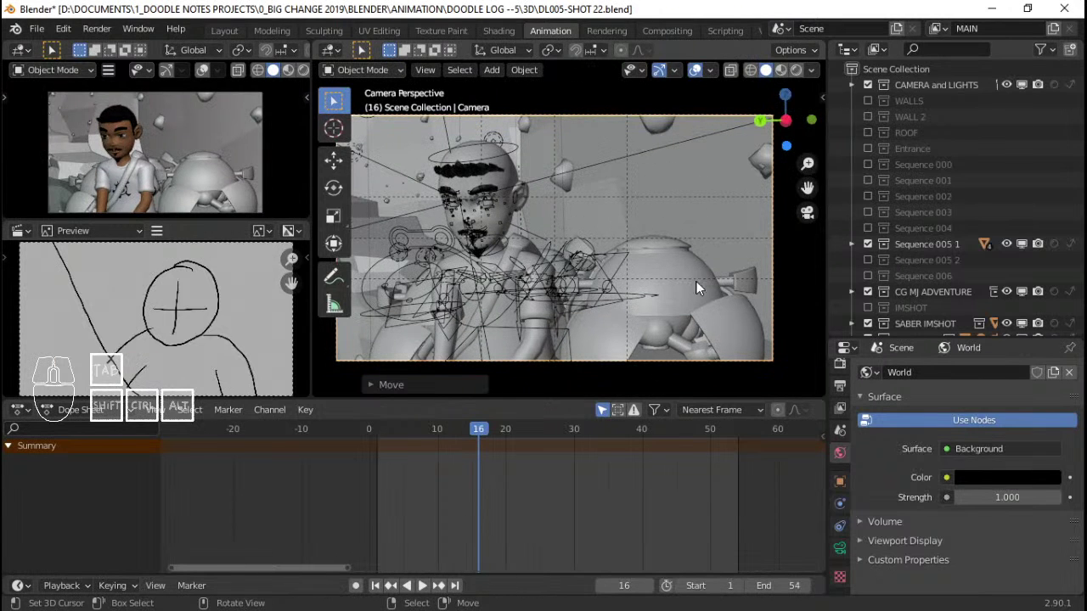
Play back the shot with the new camera framing and return to frame 1
left_click(373, 462)
key("space")
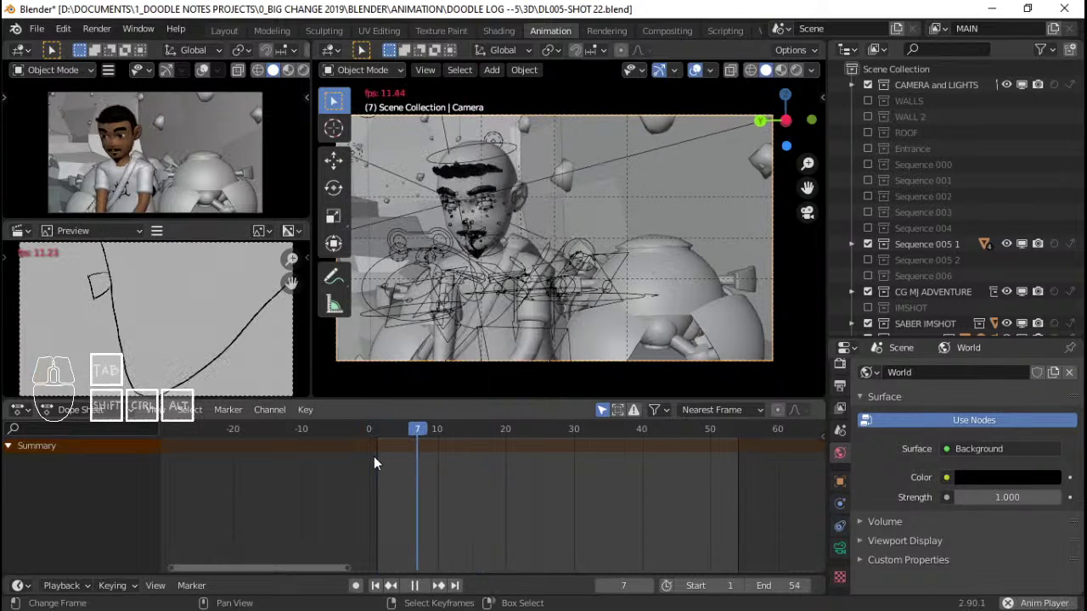
left_click(403, 460)
mouse_move(403, 459)
left_mouse_down()
mouse_move(369, 459)
mouse_move(378, 461)
left_mouse_up()
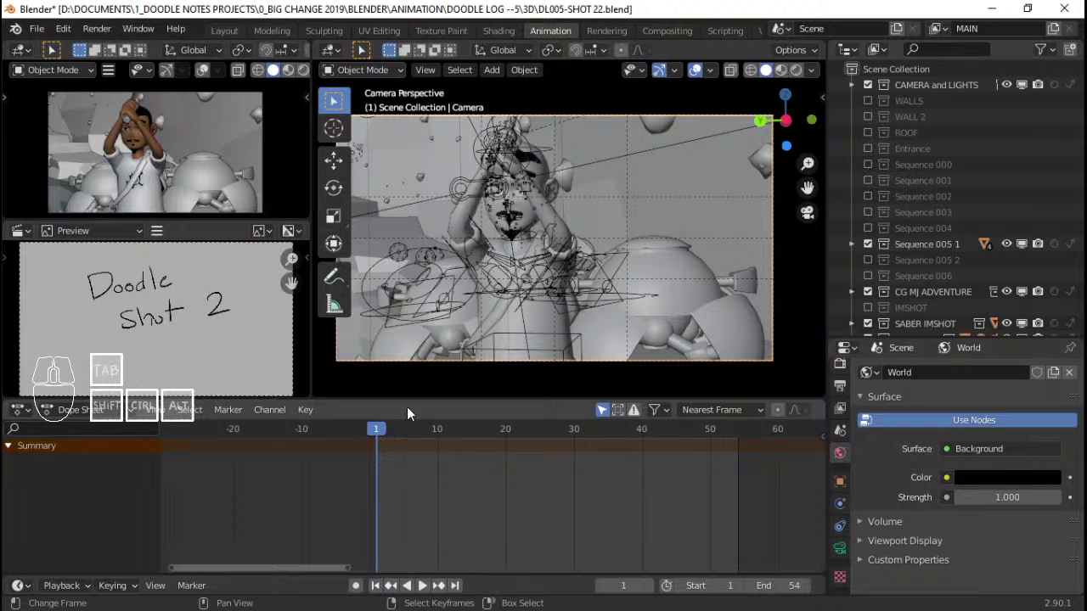
Select the character rig, switch it to Pose Mode and play back the swing
left_click(526, 168)
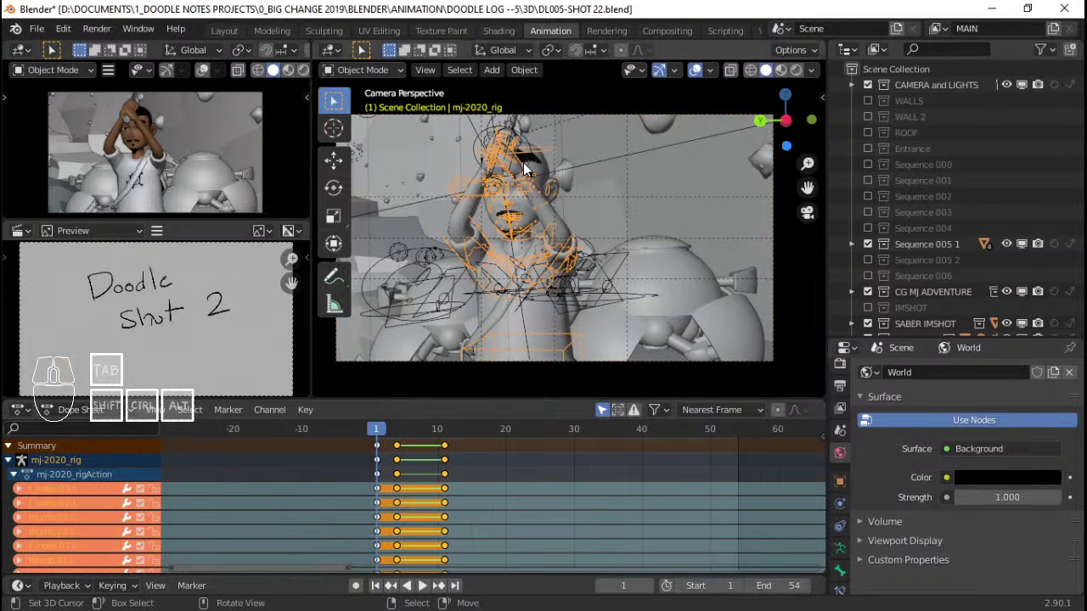
key("ctrl+Tab")
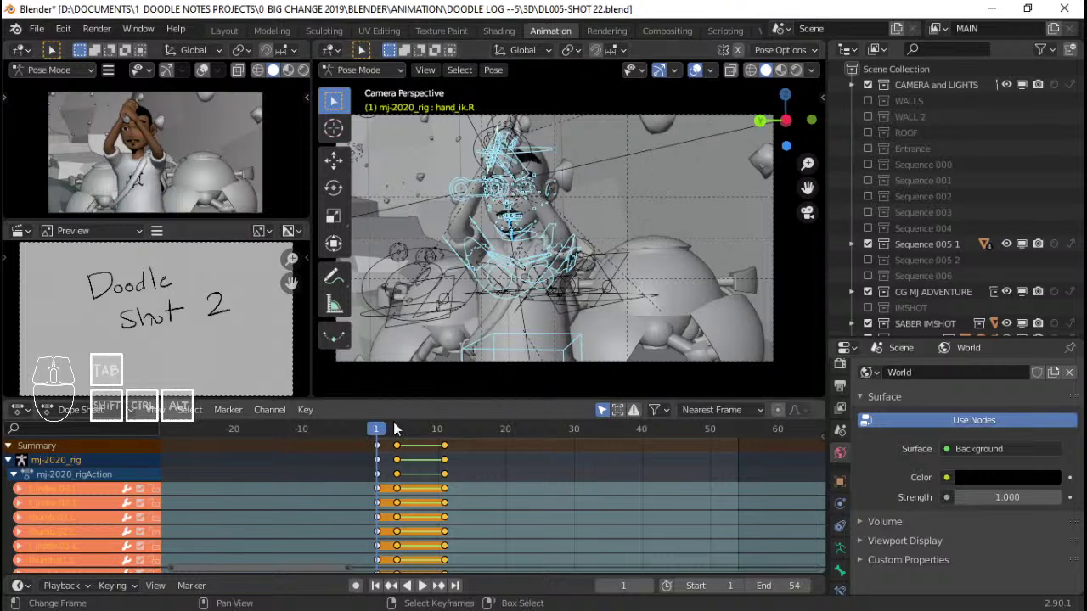
key("space")
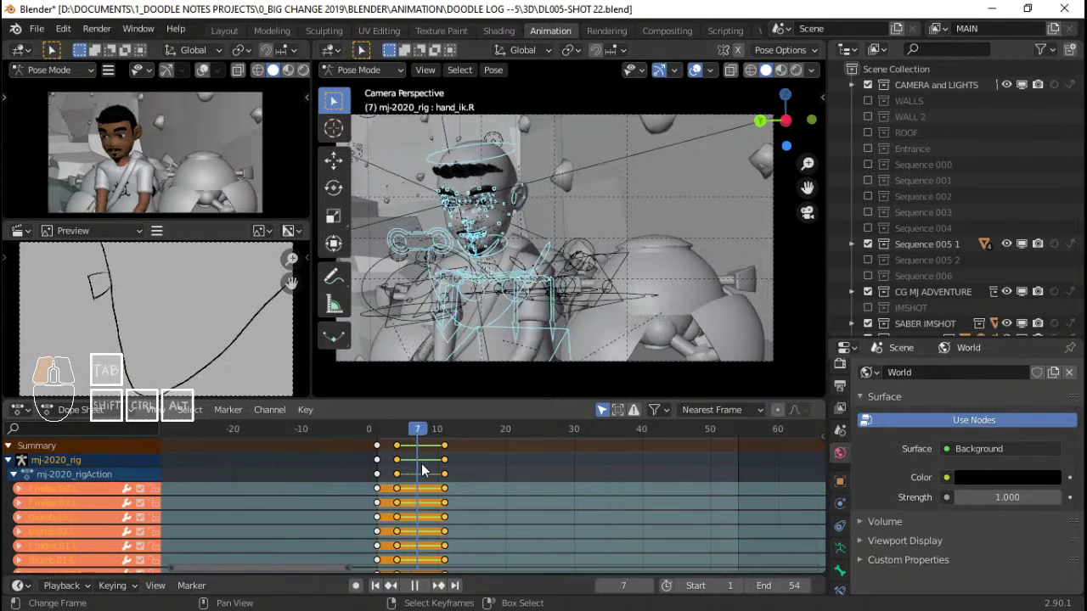
Scrub the swing from frame 1 to frame 11 and delete the rig's keyframes between those two poses
left_click(378, 460)
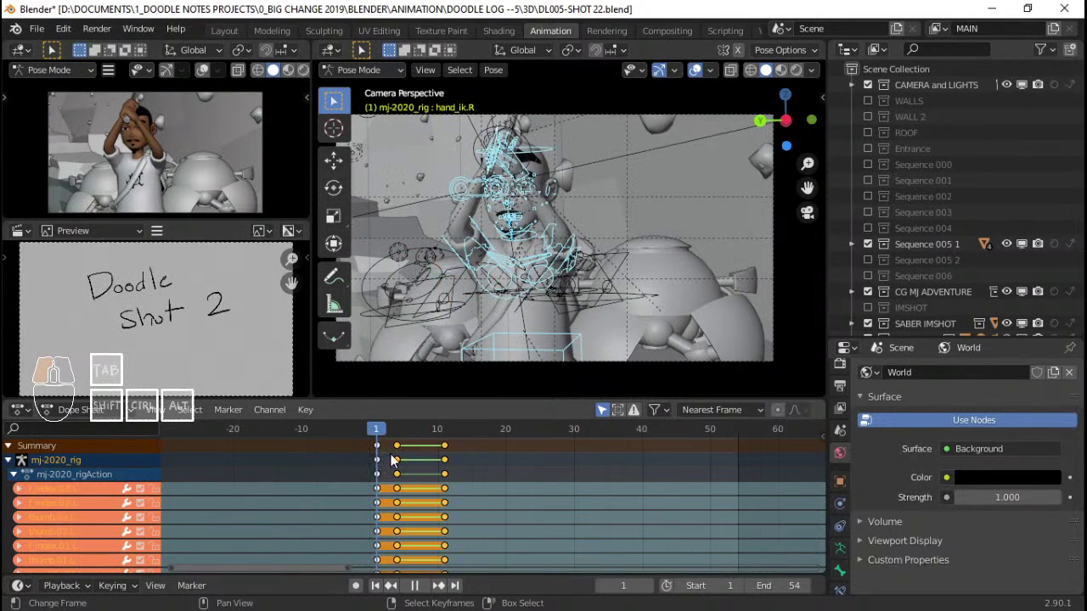
left_click_drag(390, 462, 446, 461)
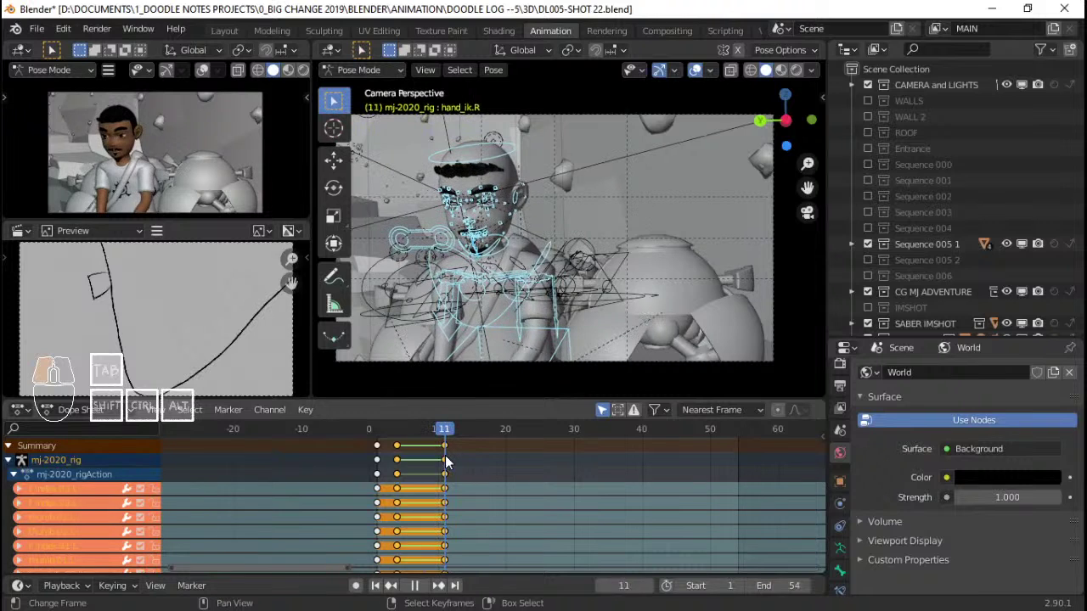
key("x")
left_click(400, 444)
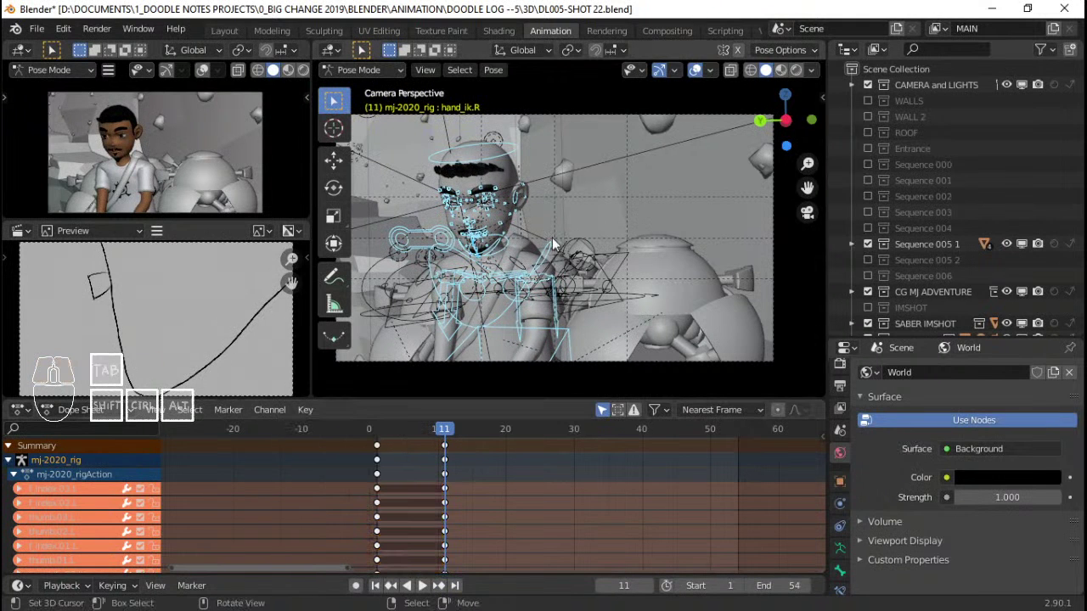
At frame 1, select the torso control together with the left and right hand IK controls
middle_click_drag(612, 223, 522, 289)
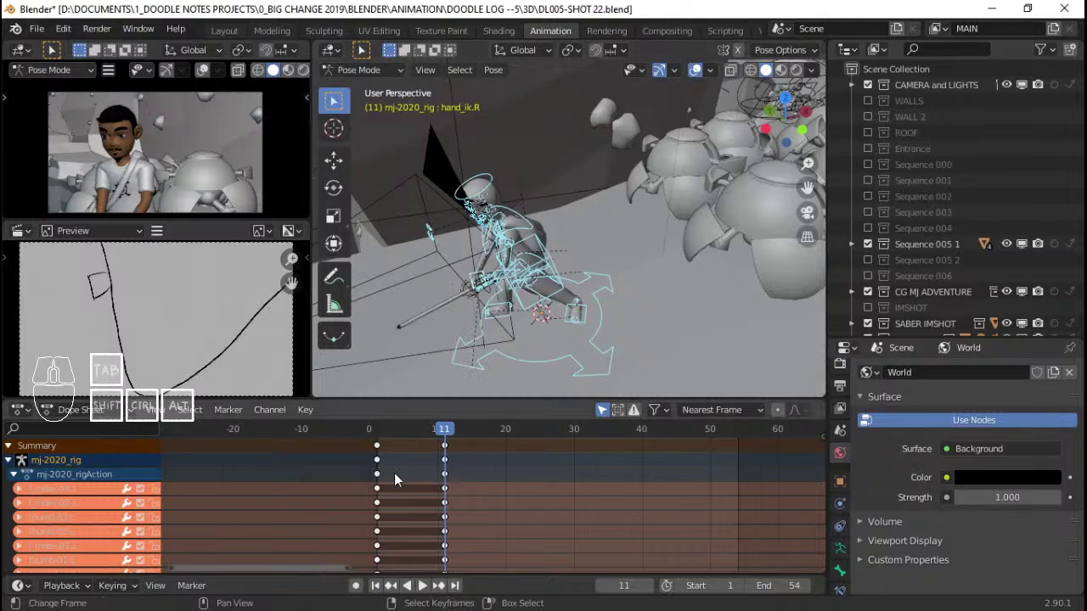
mouse_move(381, 481)
left_mouse_down()
mouse_move(421, 486)
mouse_move(378, 467)
left_mouse_up()
left_click(368, 461)
middle_click_drag(528, 256, 606, 231)
scroll(610, 232, "up", 2)
right_click(597, 252)
scroll(597, 246, "up", 3)
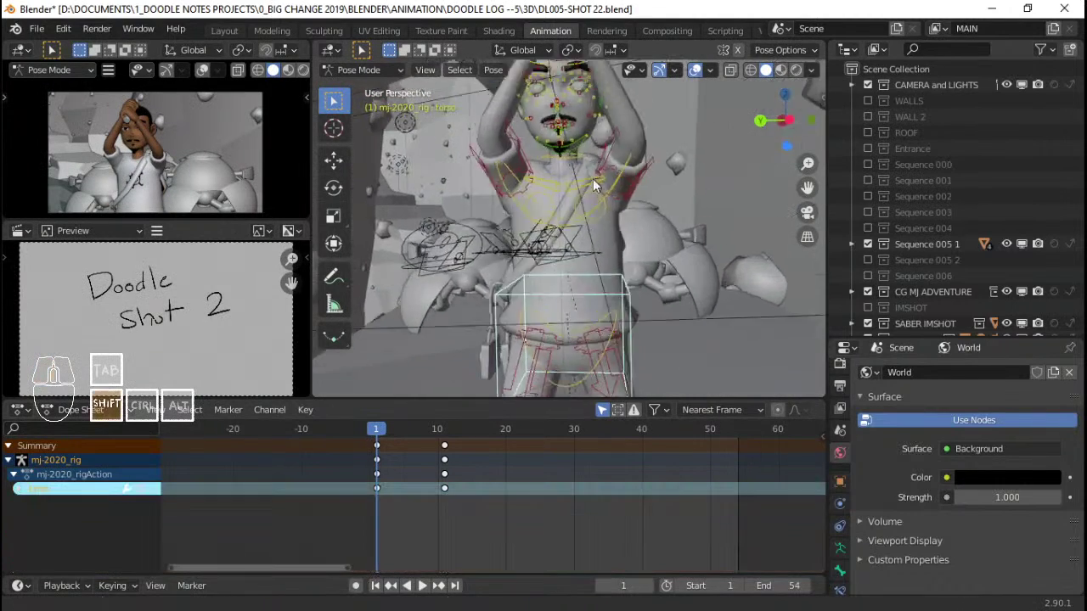
middle_click_drag(593, 178, 579, 246, "shift")
right_click(535, 102, "shift")
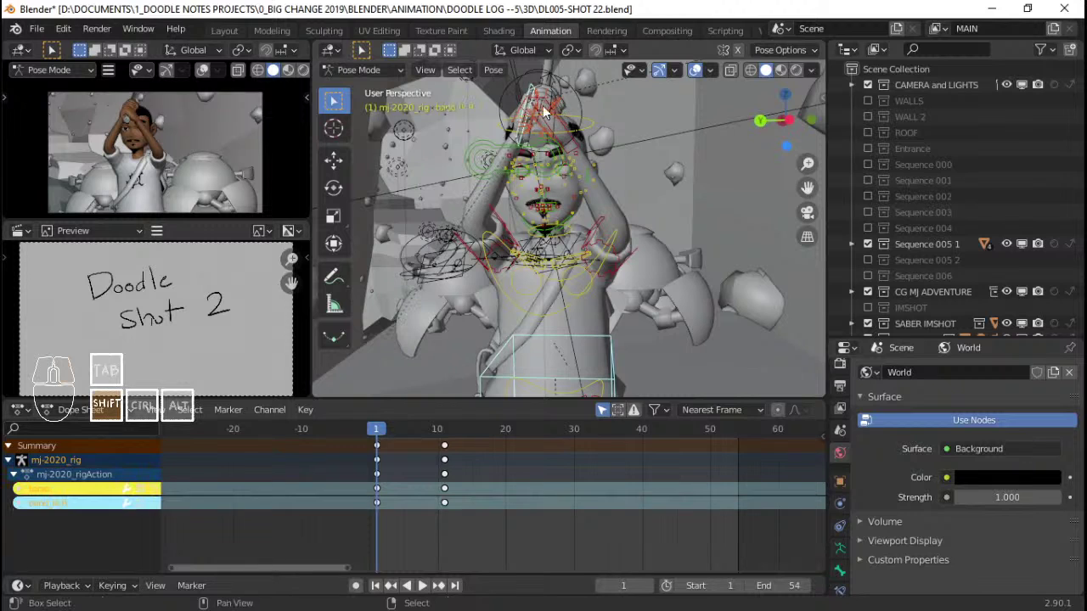
right_click(580, 144, "shift")
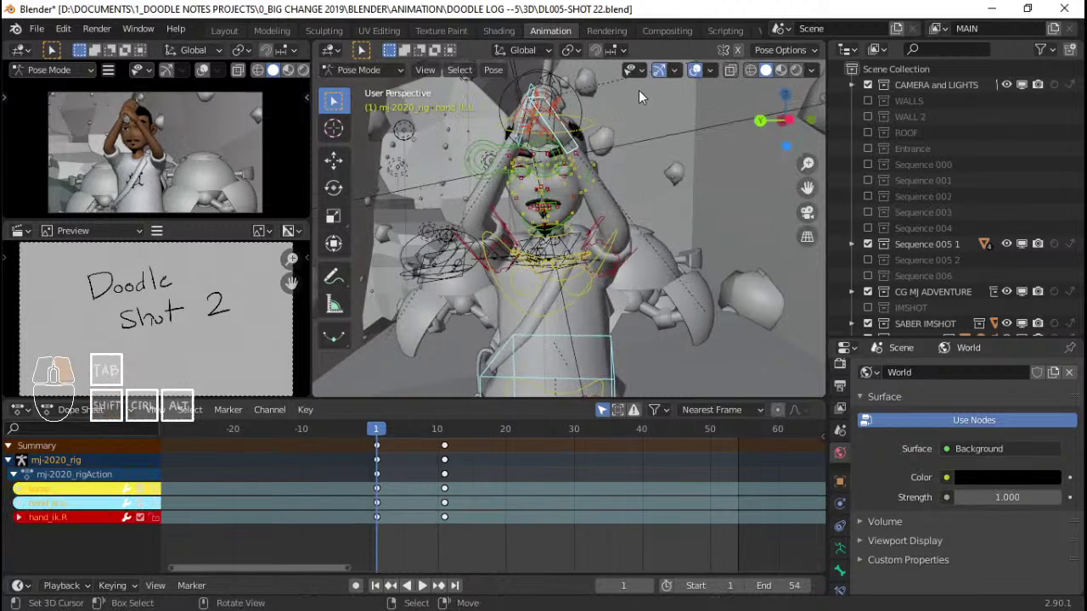
Exclude the Sequence 005 1 collection and face the character in left orthographic view
scroll(604, 171, "down", 3)
key("KP_3")
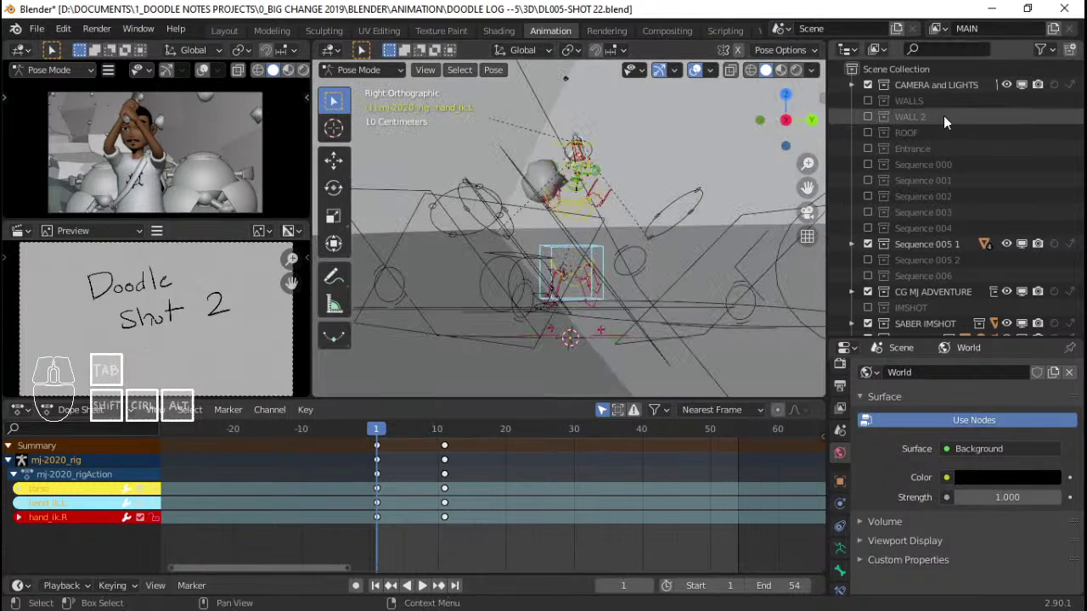
left_click(868, 244)
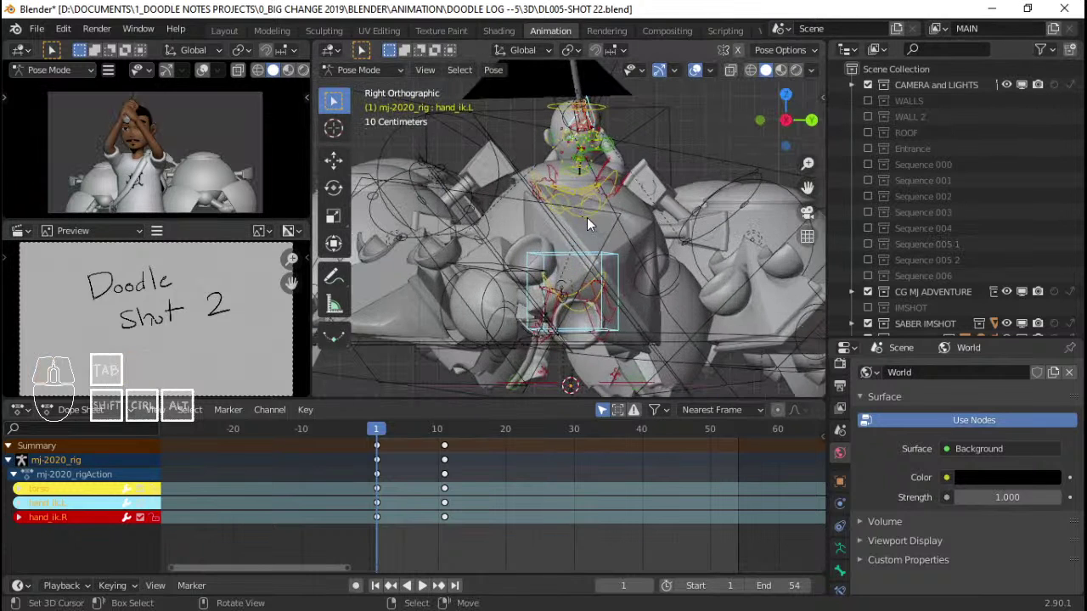
key("ctrl+KP_3")
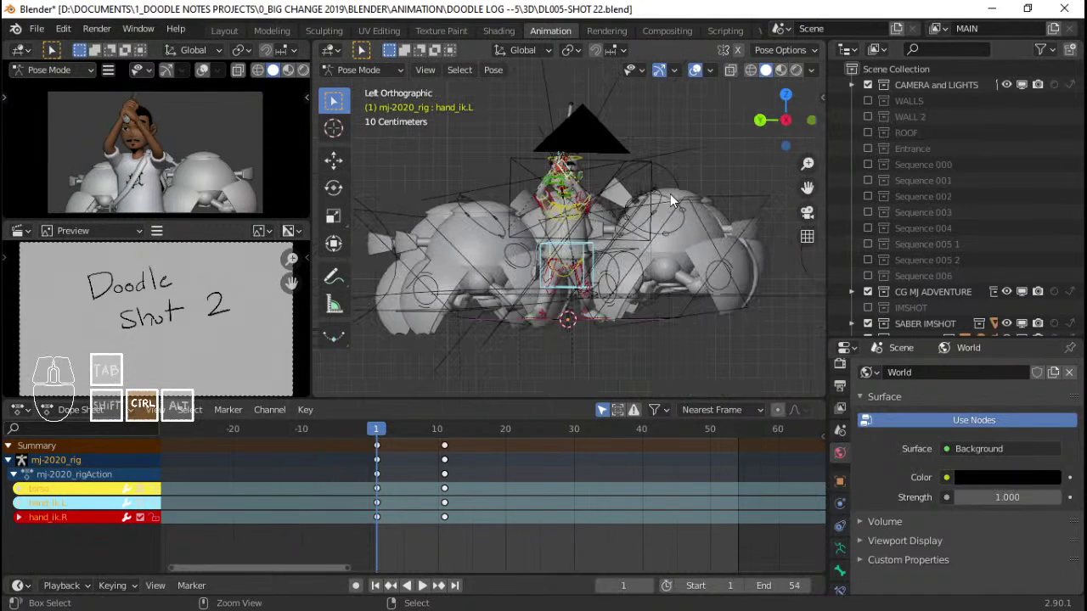
Rotate and shift the torso and both hands so the body leans toward the character's left at frame 1
scroll(660, 191, "up", 4)
middle_click_drag(659, 178, 664, 181, "shift")
key("r")
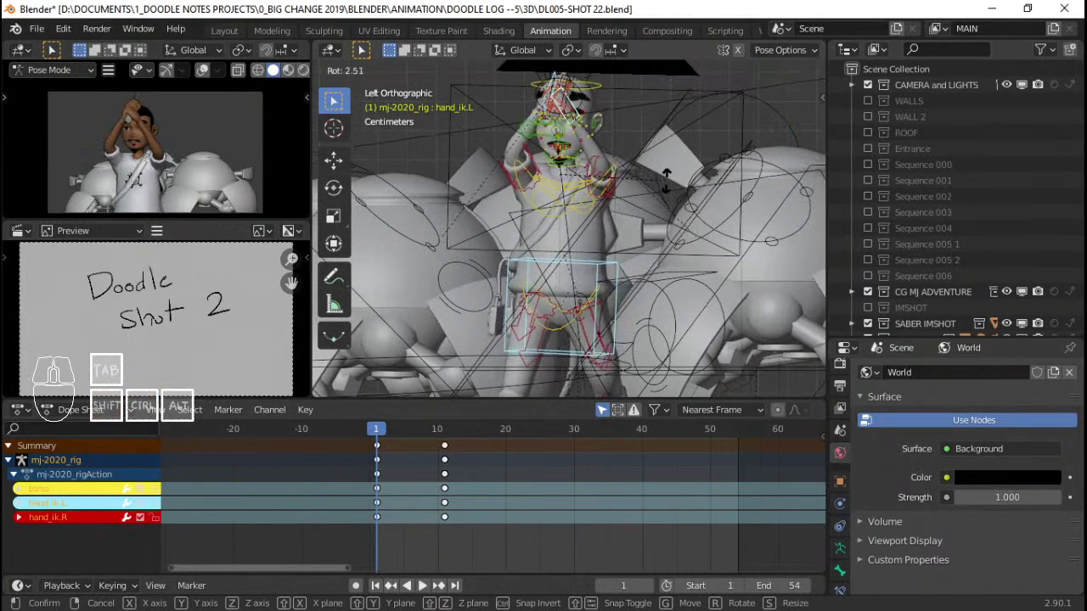
left_click(679, 189)
key("g")
left_click(686, 193)
key("r")
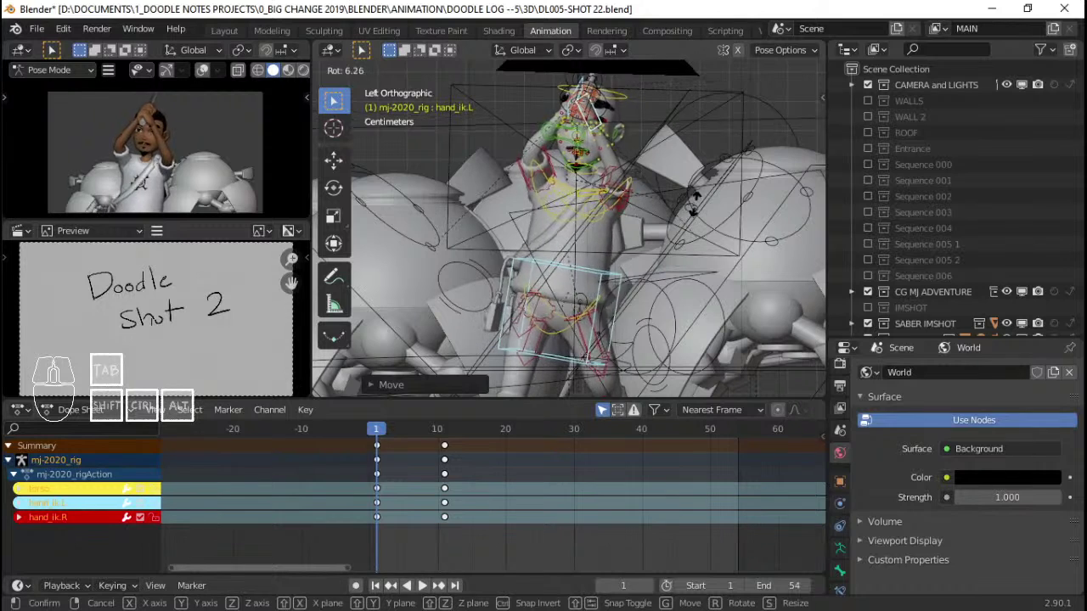
left_click(701, 197)
key("g")
left_click(685, 207)
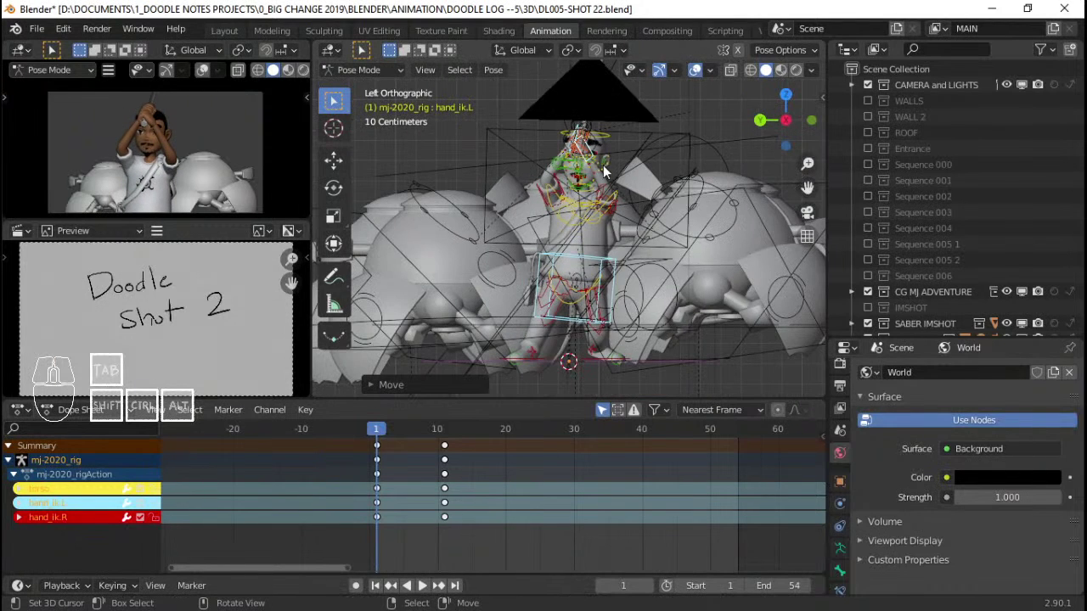
Select both hand IK controls and move the hands off the face toward the character's left shoulder
right_click(586, 93)
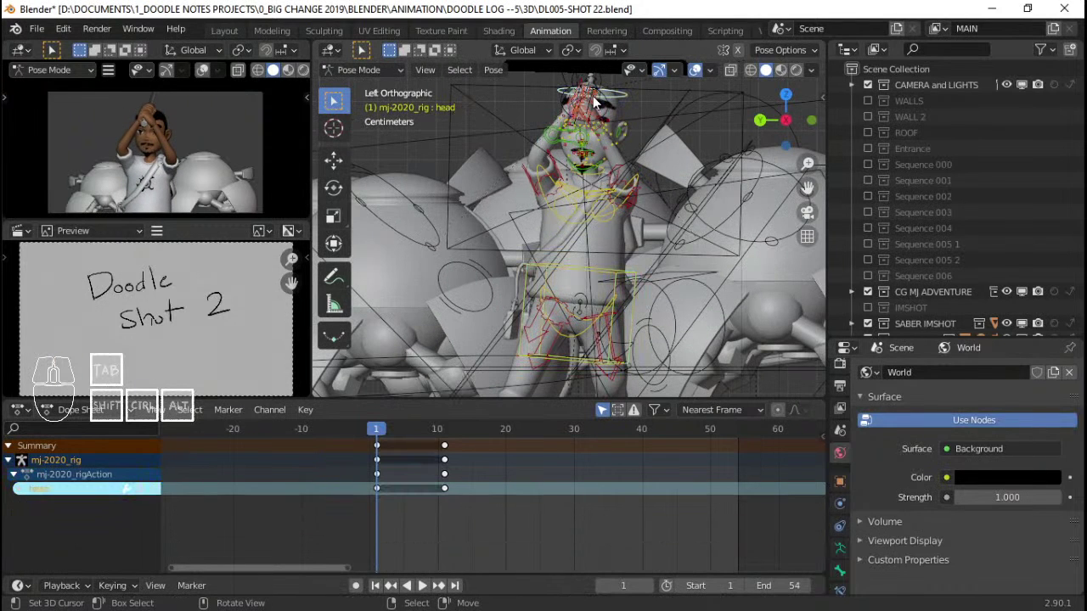
right_click(583, 84)
right_click(597, 109, "shift")
key("KP_Decimal")
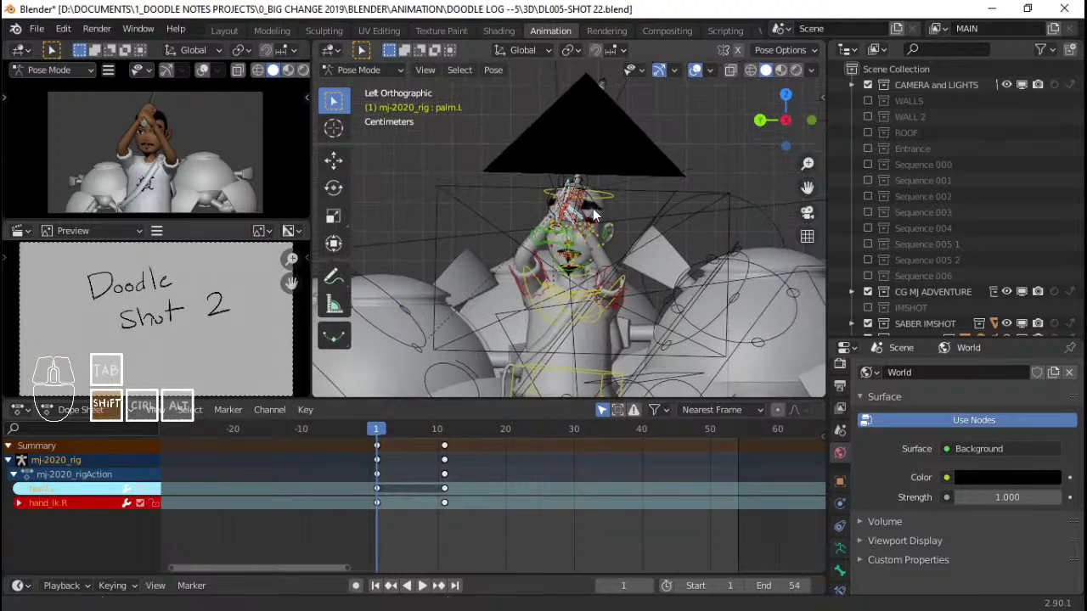
right_click(560, 149)
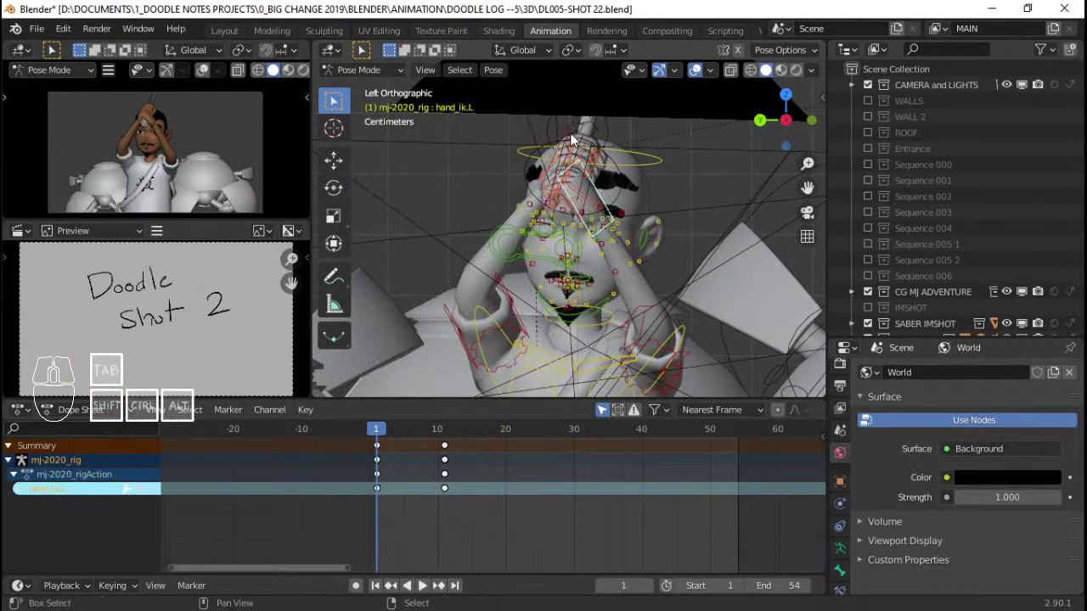
right_click(571, 140, "shift")
key("g")
left_click(686, 152)
Rotate and lower both hands beside the head so the sword tilts back behind the character's left shoulder
key("r")
key("r")
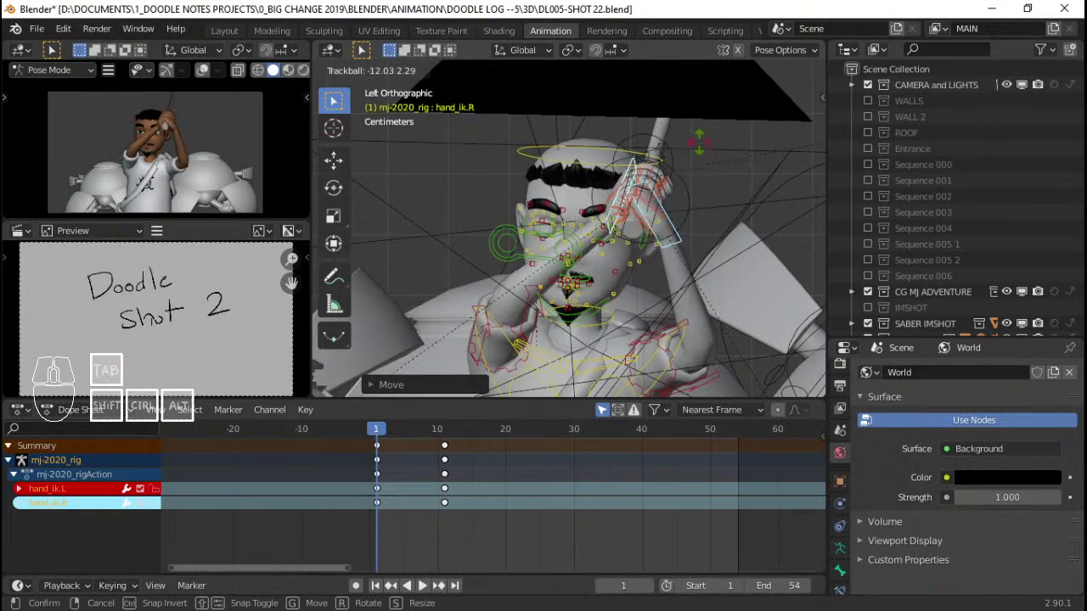
left_click(719, 175)
key("r")
left_click(734, 197)
key("g")
left_click(759, 258)
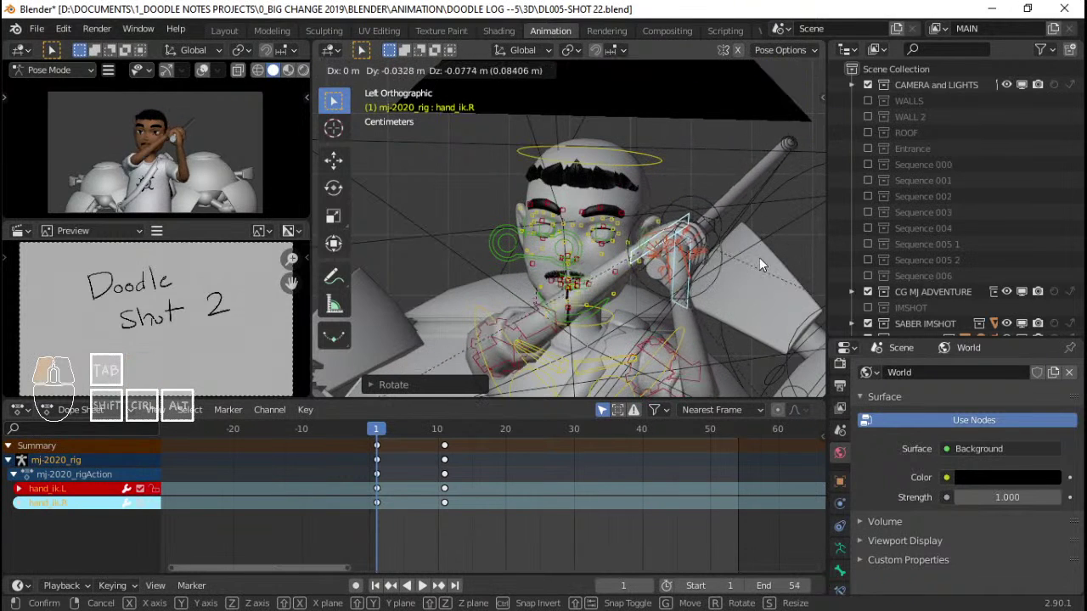
key("r")
key("r")
left_click(768, 245)
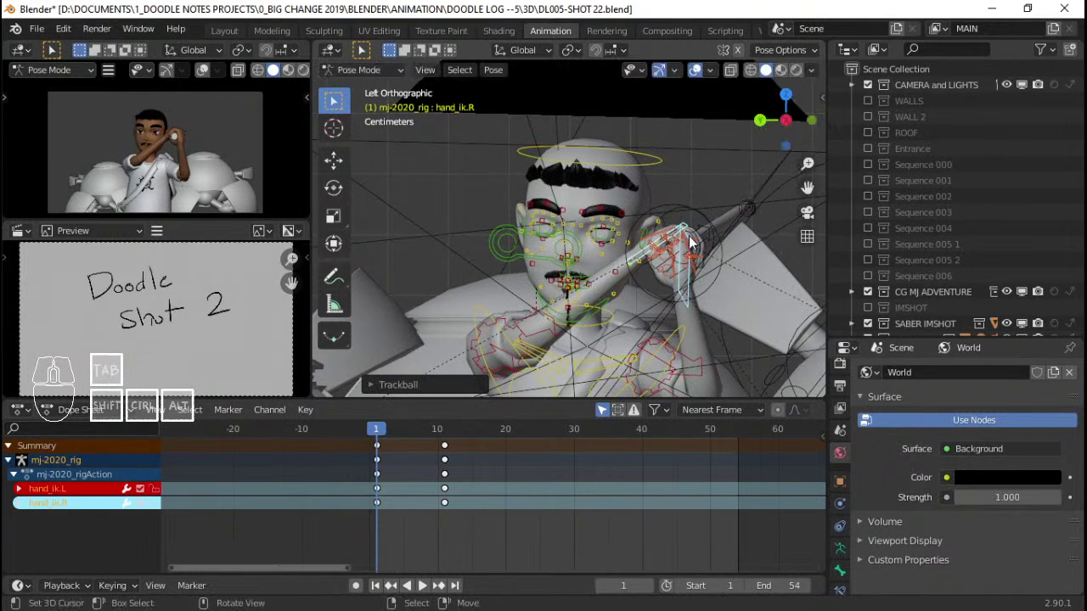
Rotate the chest control to twist the upper body into the wind-up pose at frame 1
scroll(689, 240, "down", 2)
middle_click_drag(688, 240, 692, 188, "shift")
middle_click_drag(654, 241, 668, 186, "shift")
scroll(668, 186, "up", 2)
left_click(694, 192)
key("r")
key("r")
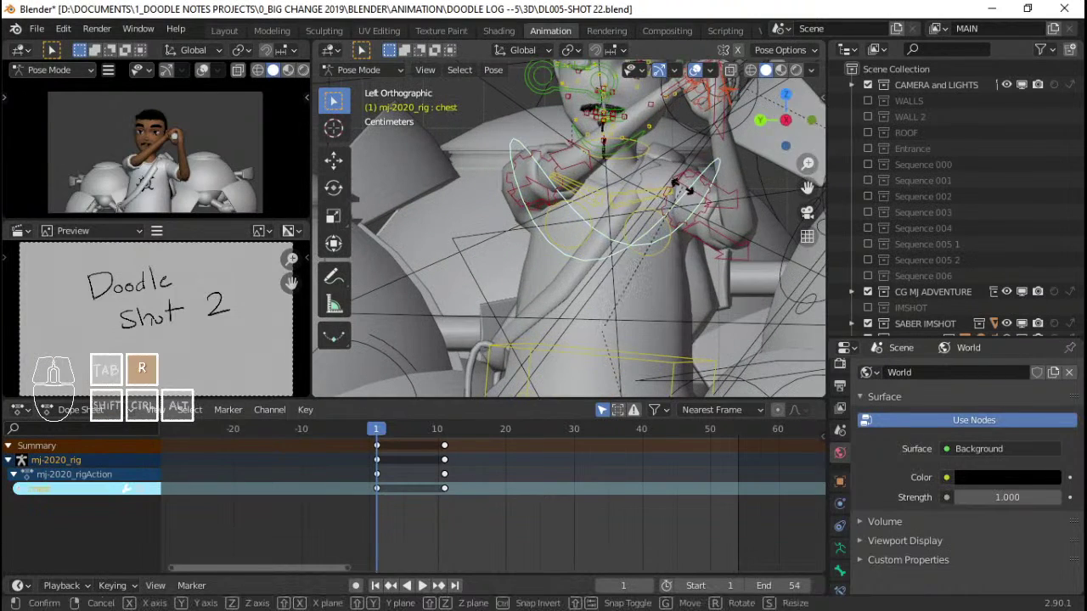
right_click(718, 169)
key("r")
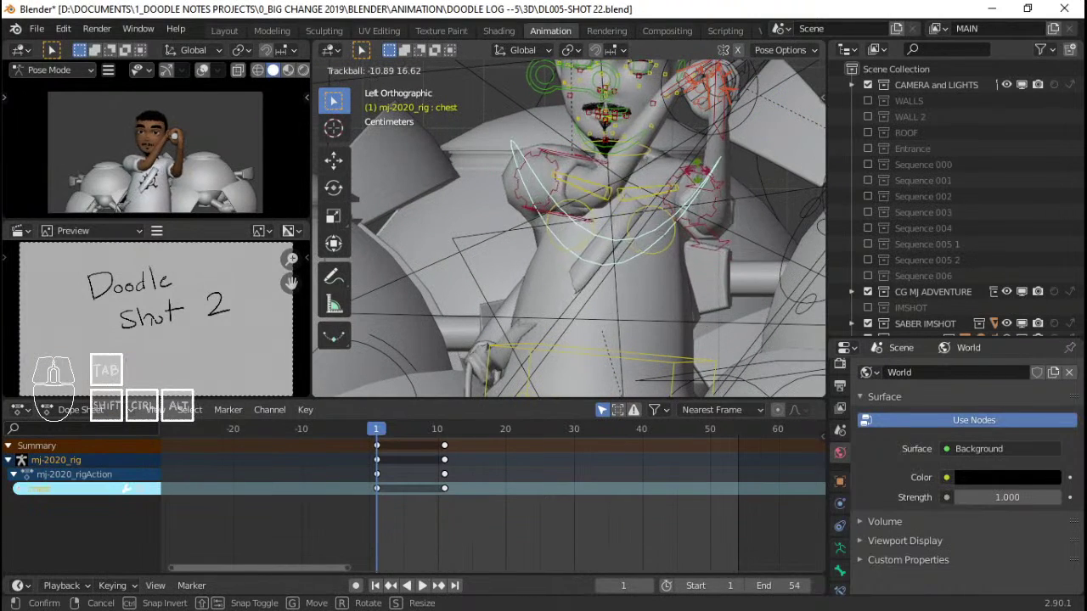
left_click(714, 183)
key("r")
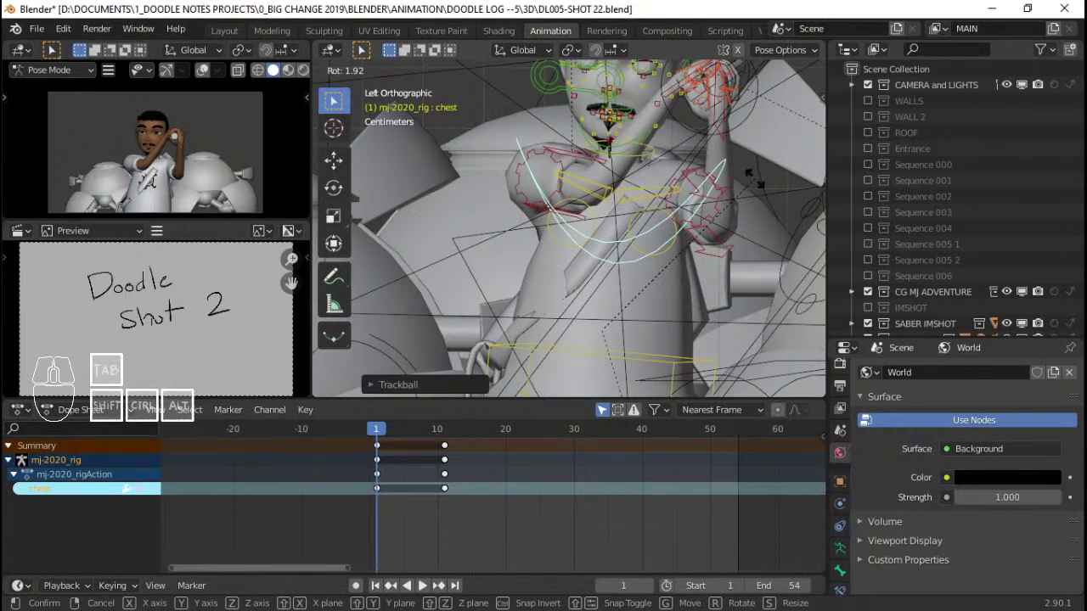
left_click(644, 120)
Rotate the head control to adjust the facing direction in the wind-up pose
mouse_move(644, 119)
middle_mouse_down("shift")
mouse_move(622, 200)
mouse_move(643, 117)
middle_mouse_up("shift")
left_click(643, 116)
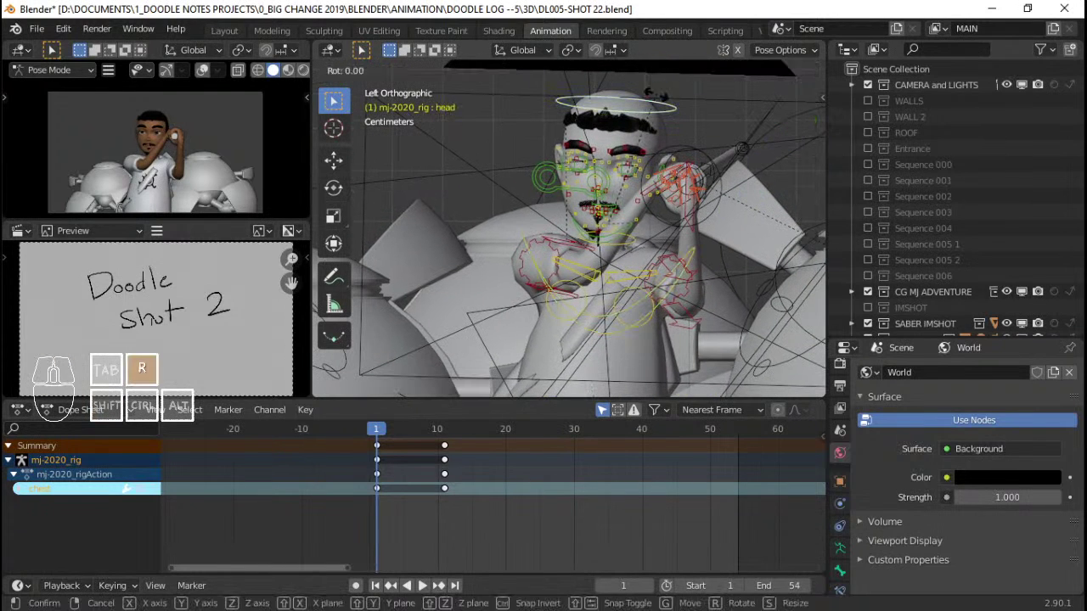
key("r")
key("r")
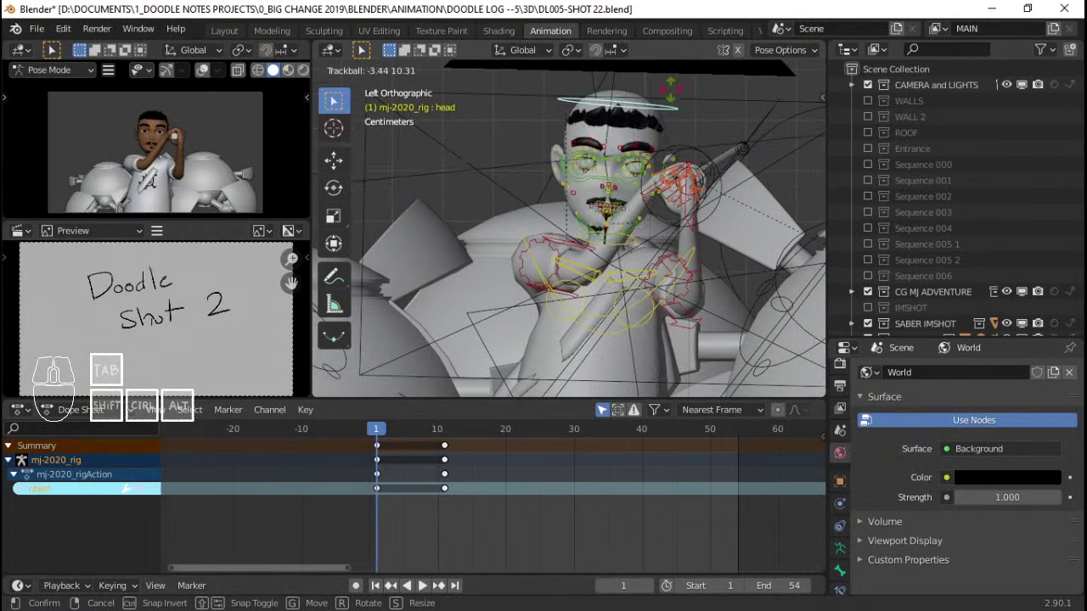
left_click(667, 78)
Keyframe location and rotation for all rig bones at frame 1, play back the swing and stop at frame 5
scroll(648, 160, "down", 3)
key("a")
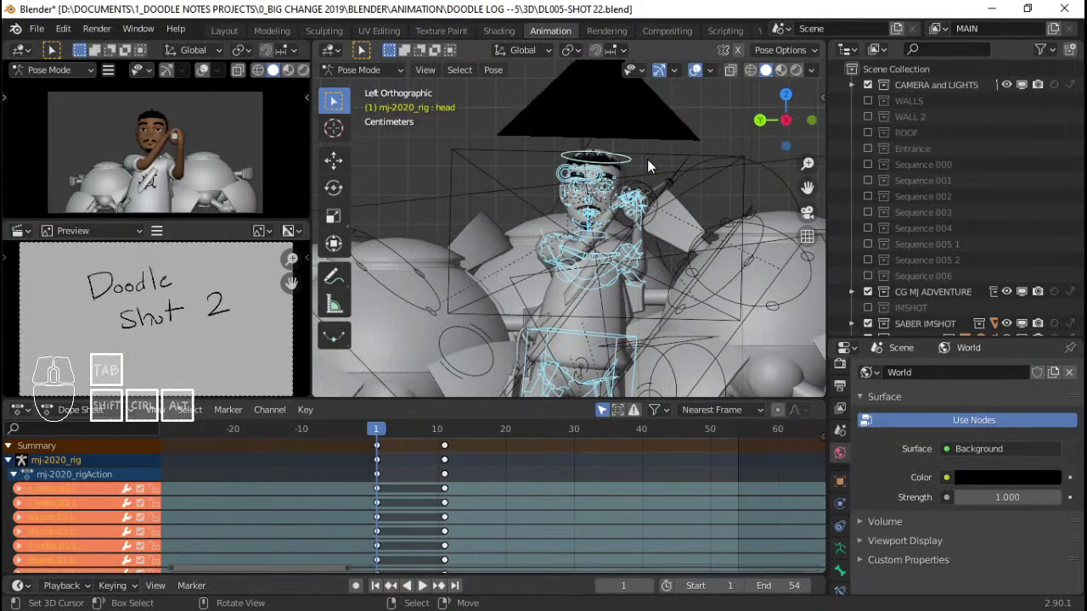
key("i")
key("space")
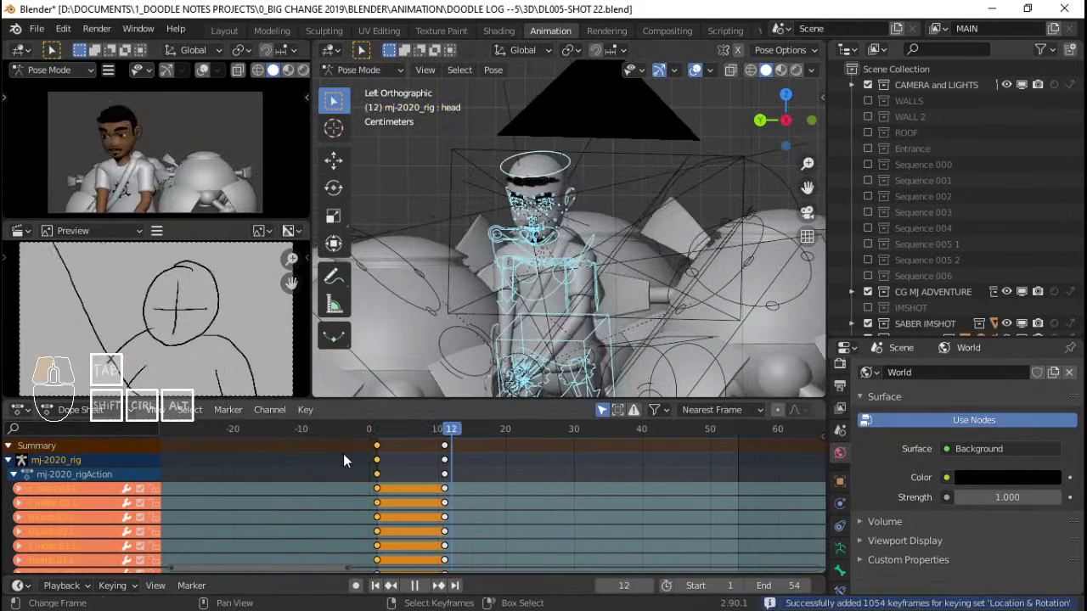
left_click_drag(343, 454, 404, 453)
key("space")
Select both hand IK controls at frame 5 and show the character in side profile using front orthographic view
scroll(544, 255, "up", 3)
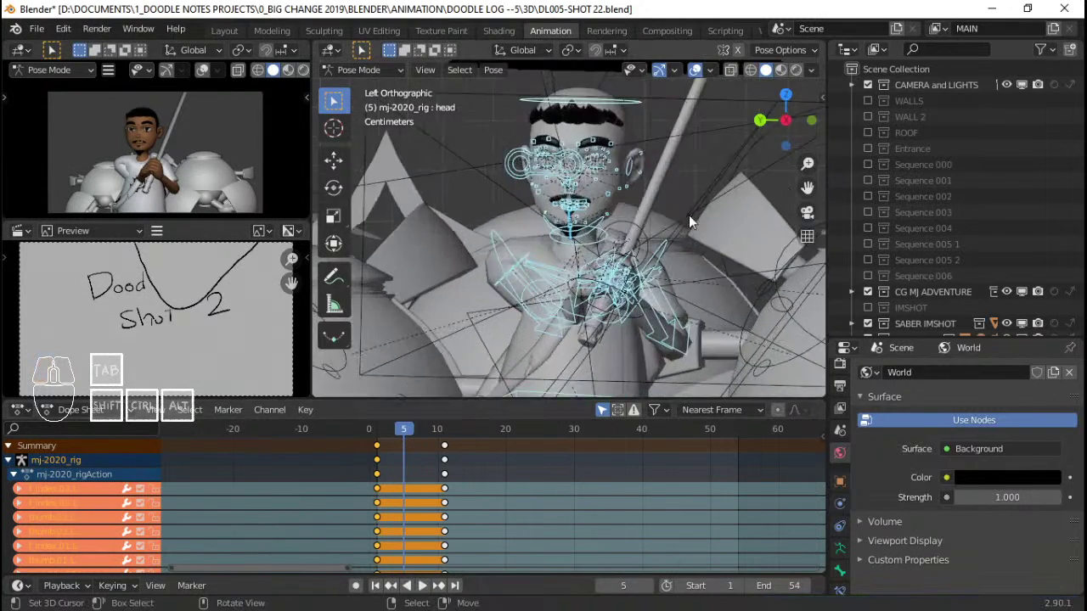
middle_click_drag(689, 215, 584, 247)
left_click(475, 225)
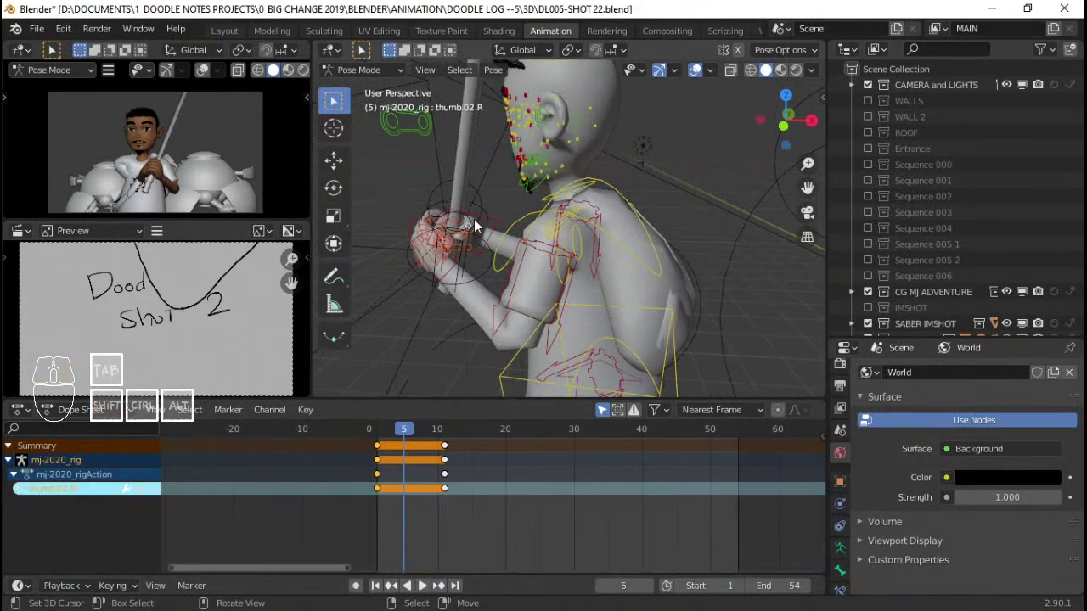
left_click(409, 210, "shift")
scroll(409, 206, "down", 2)
key("KP_3")
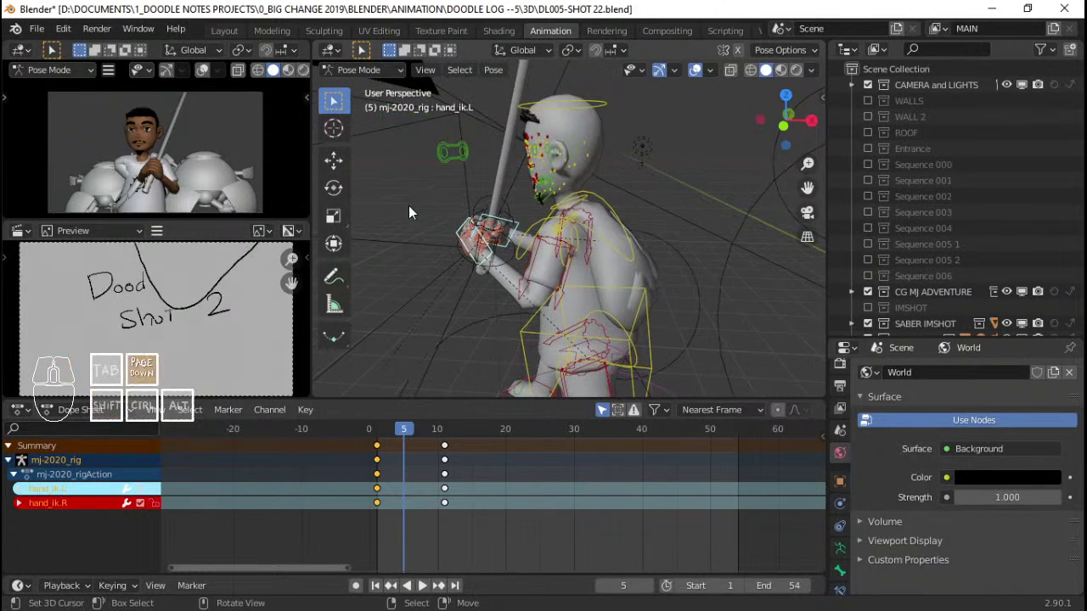
key("ctrl+KP_3")
key("ctrl+KP_1")
key("ctrl+KP_3")
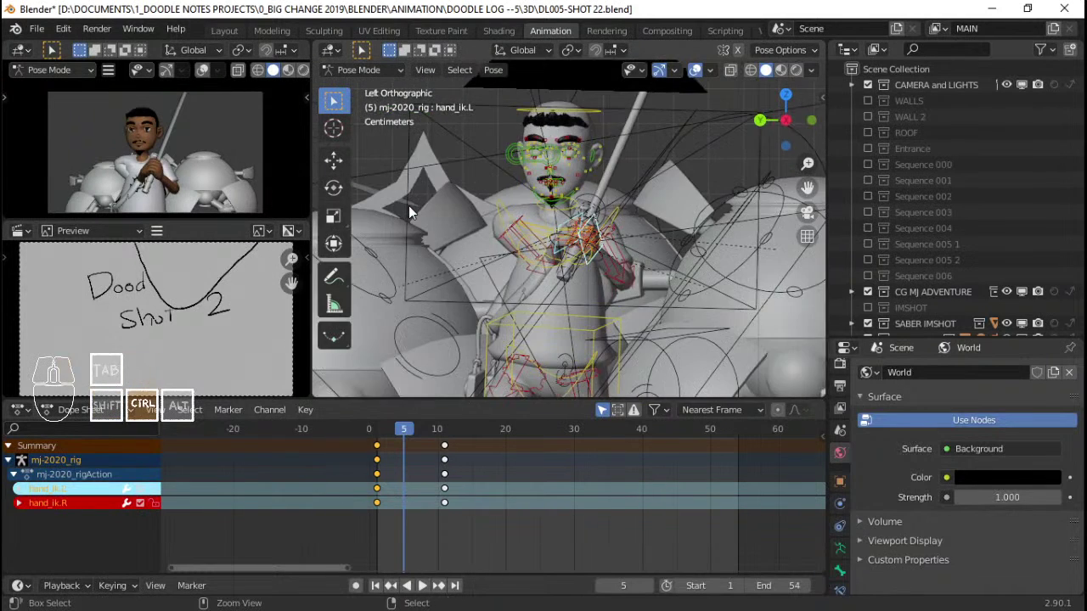
key("ctrl+KP_1")
key("KP_1")
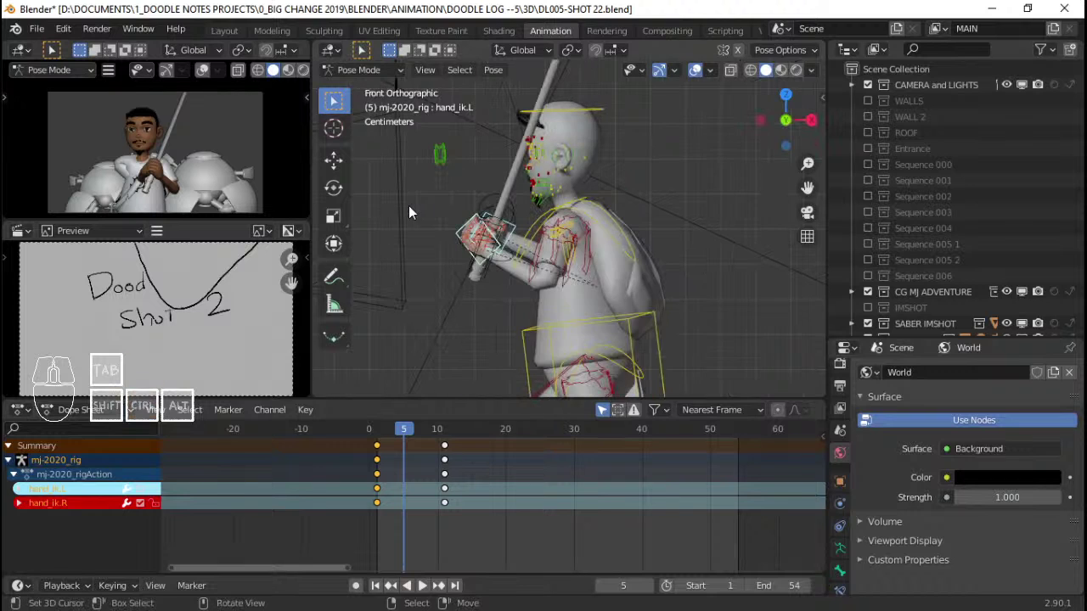
Rotate both hands to tip the sword forward and push them out in front of the chest at frame 5
scroll(422, 212, "up", 1)
key("r")
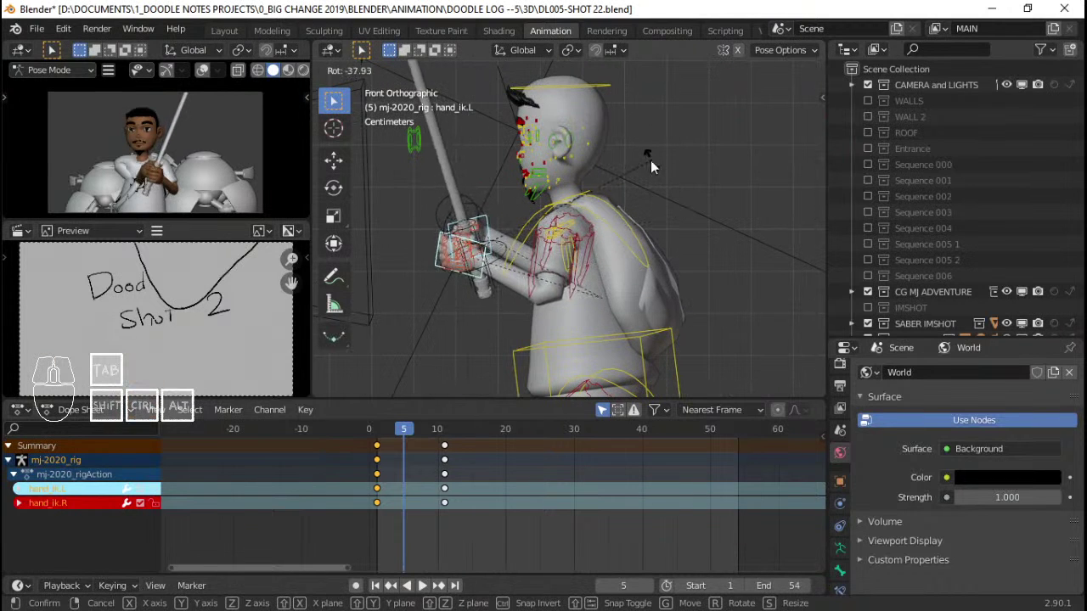
left_click(650, 160)
key("g")
left_click(525, 219)
key("r")
key("r")
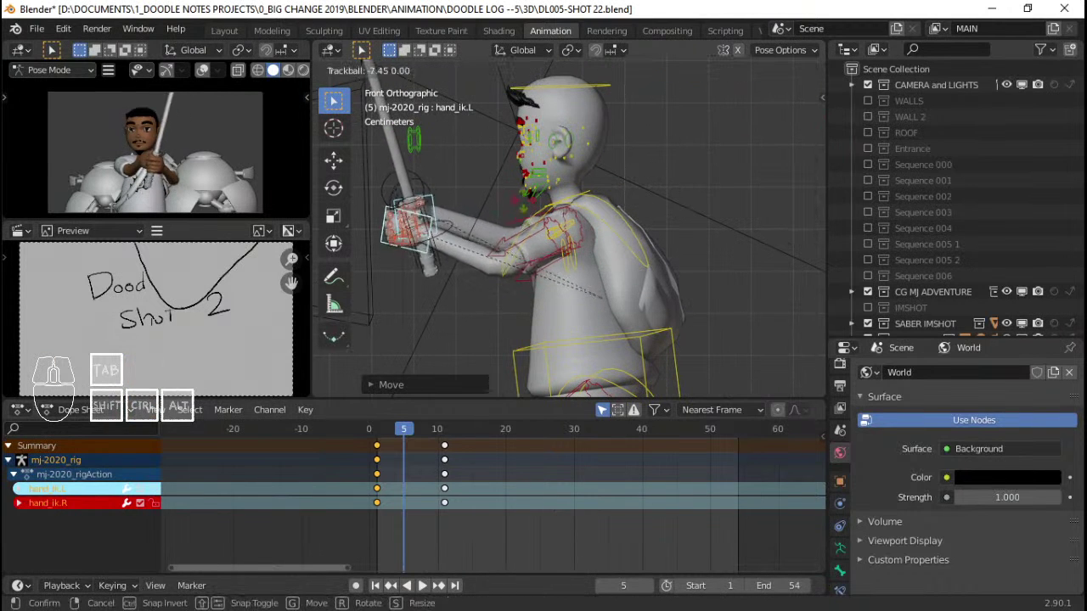
left_click(530, 204)
Rotate both hands in top orthographic view to adjust the sword's horizontal direction at frame 5
key("KP_7")
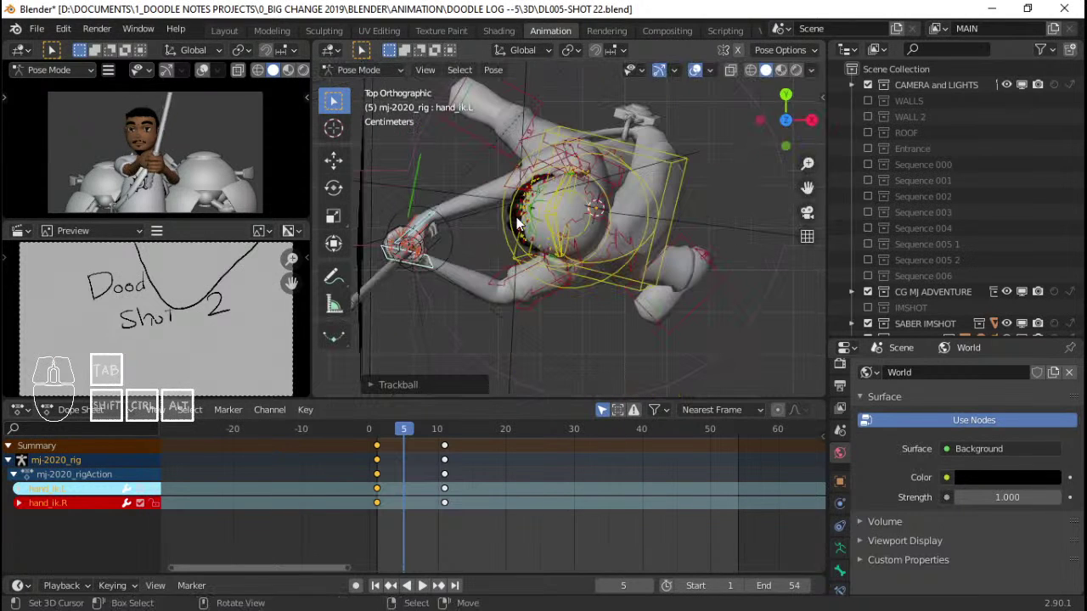
key("r")
key("r")
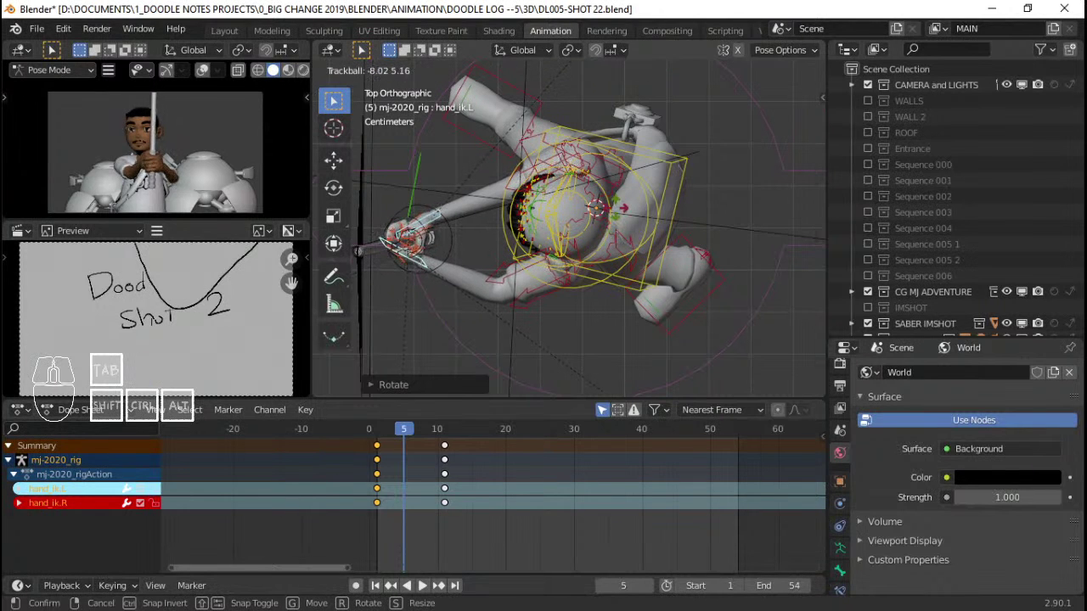
left_click(412, 246)
middle_click_drag(412, 247, 560, 246)
Rotate the right upper arm IK control from the left orthographic view to lift the right elbow at frame 5
key("KP_3")
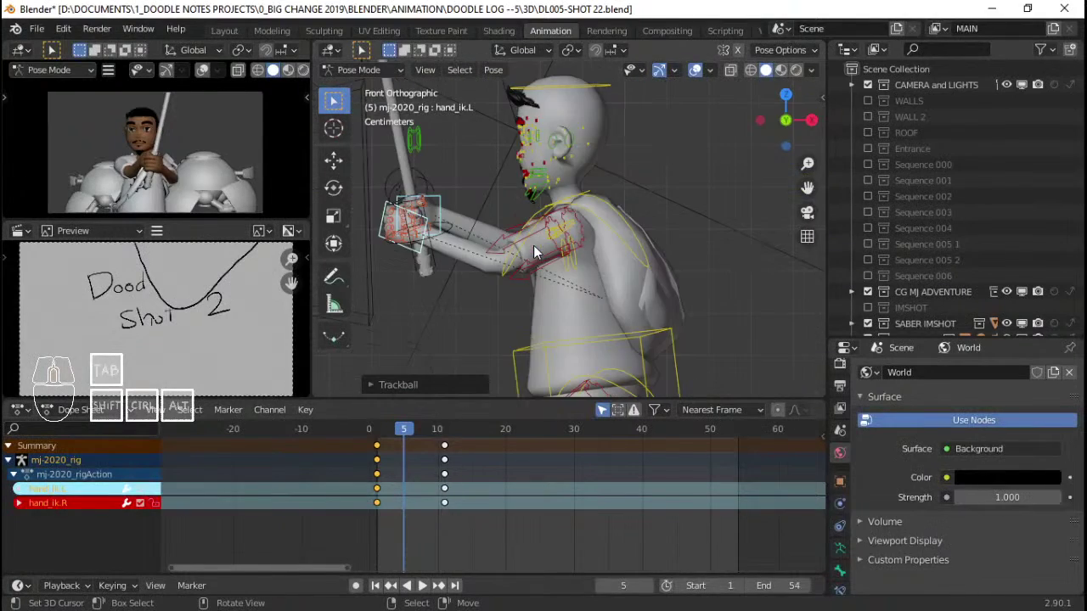
key("ctrl+KP_3")
scroll(533, 246, "up", 2)
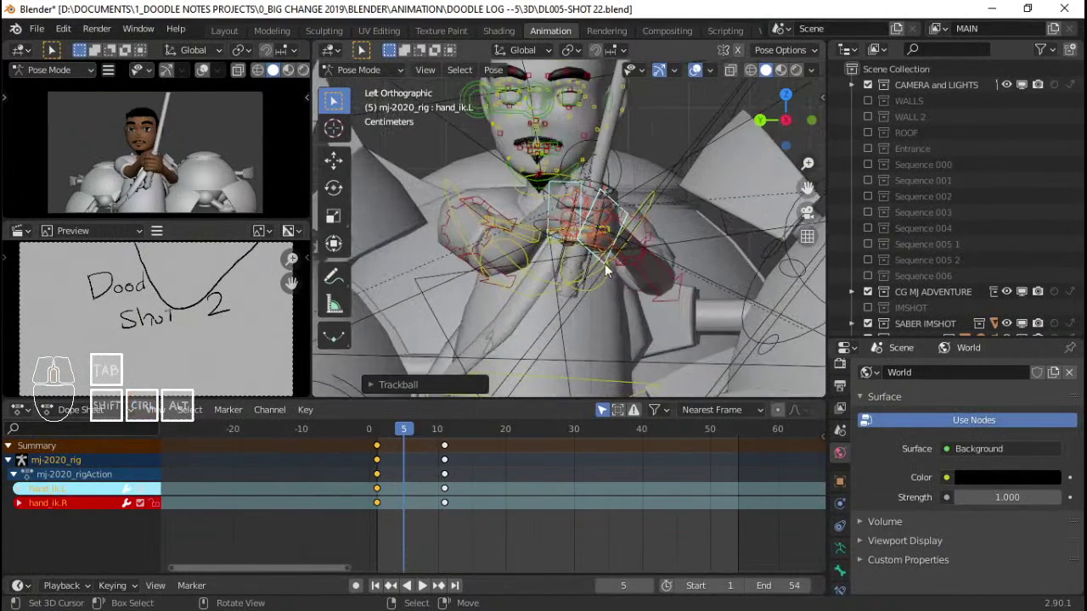
middle_click_drag(605, 264, 643, 280, "shift")
scroll(595, 254, "up", 1)
right_click(564, 241)
key("r")
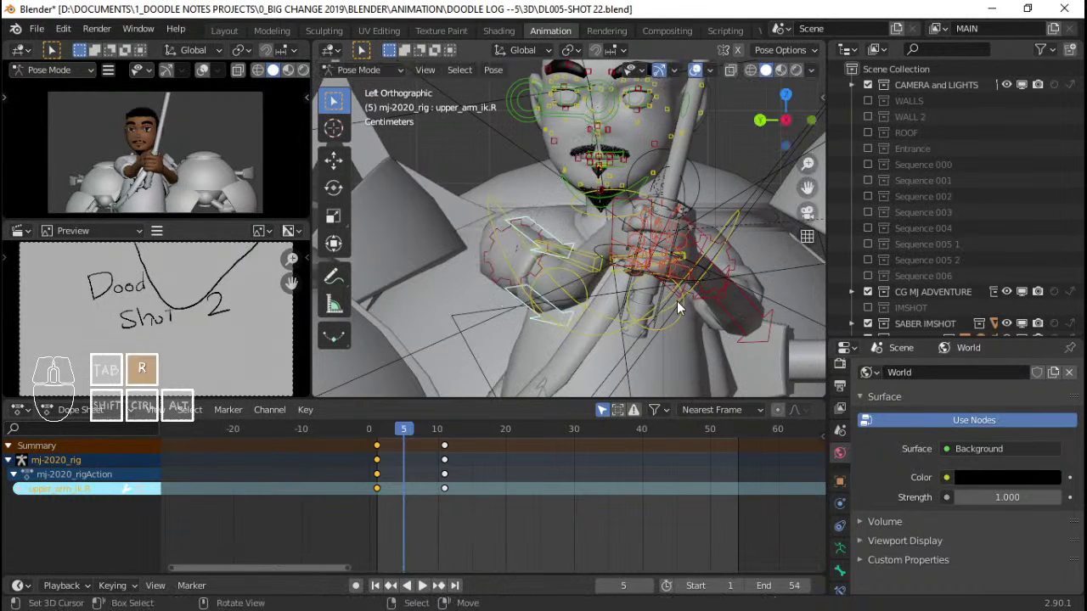
left_click(628, 97)
key("r")
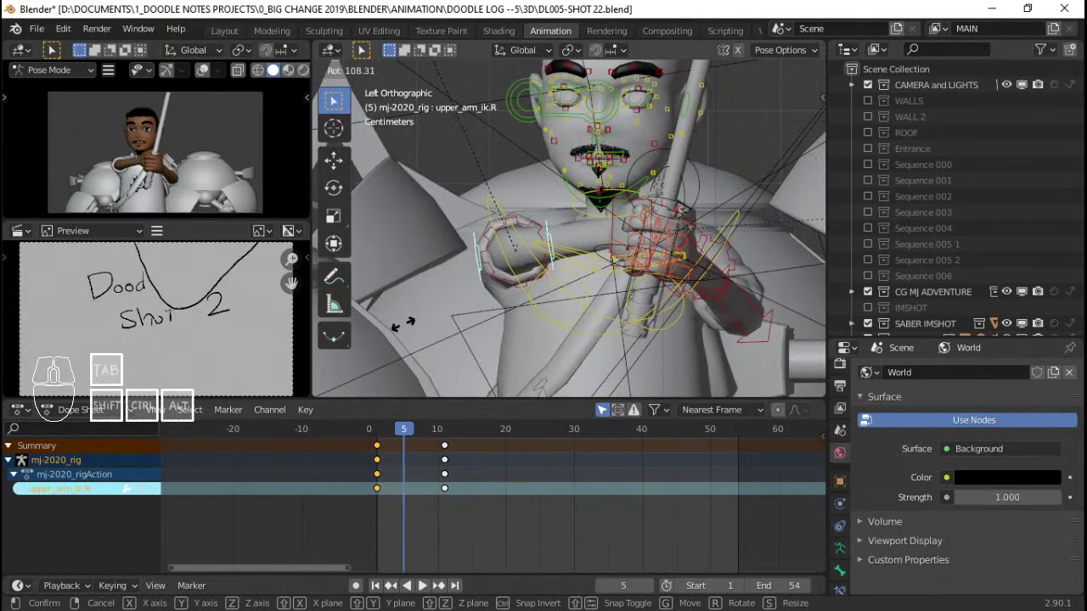
left_click(380, 367)
Keyframe location and rotation for all rig bones at frame 5, play back the swing and return to frame 5
key("a")
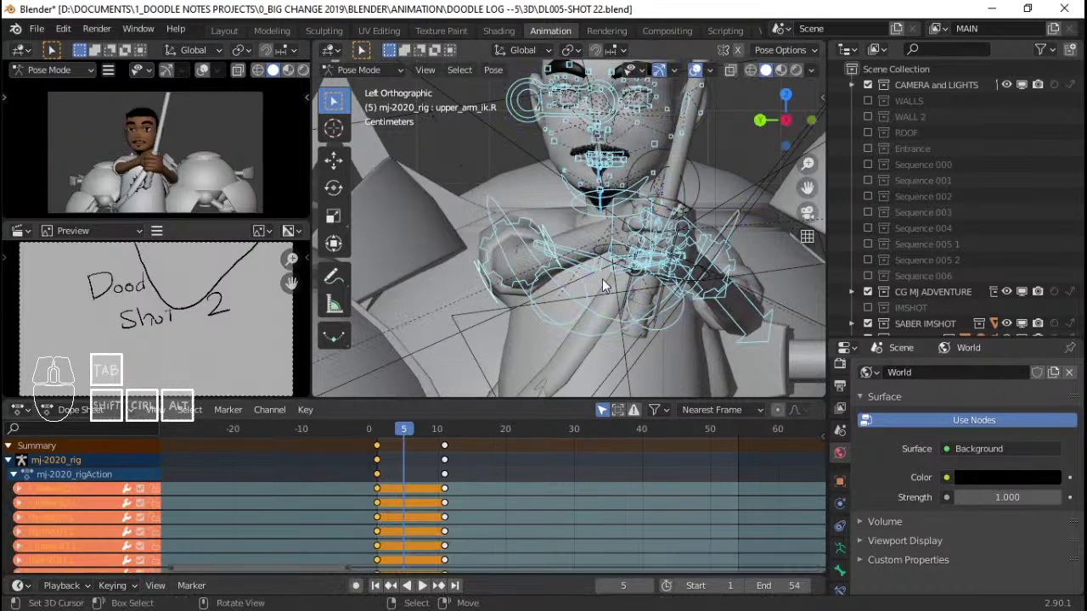
key("i")
key("space")
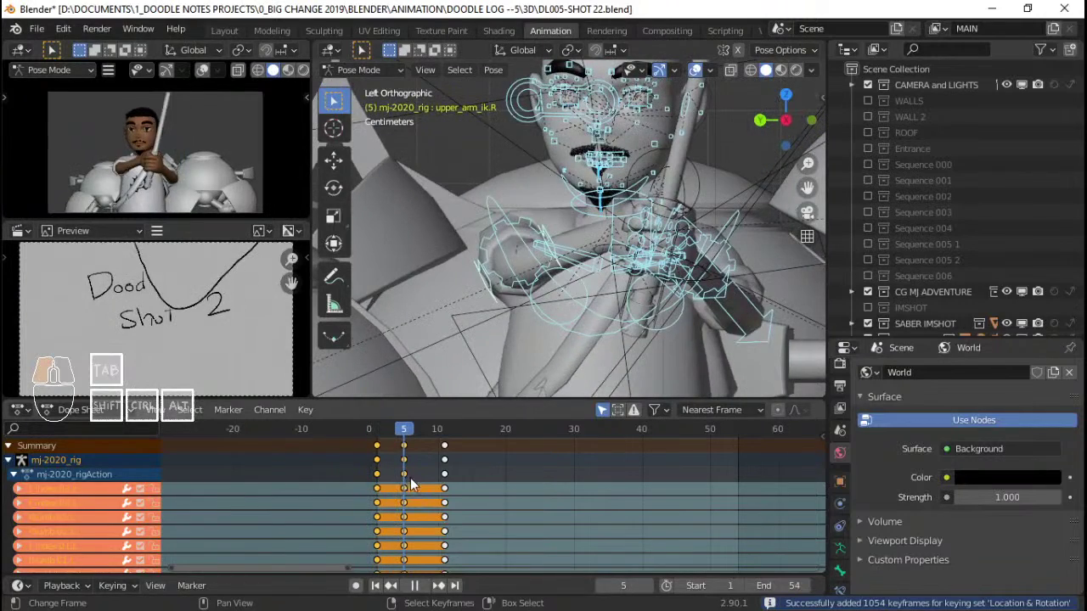
key("shift+Left")
key("space")
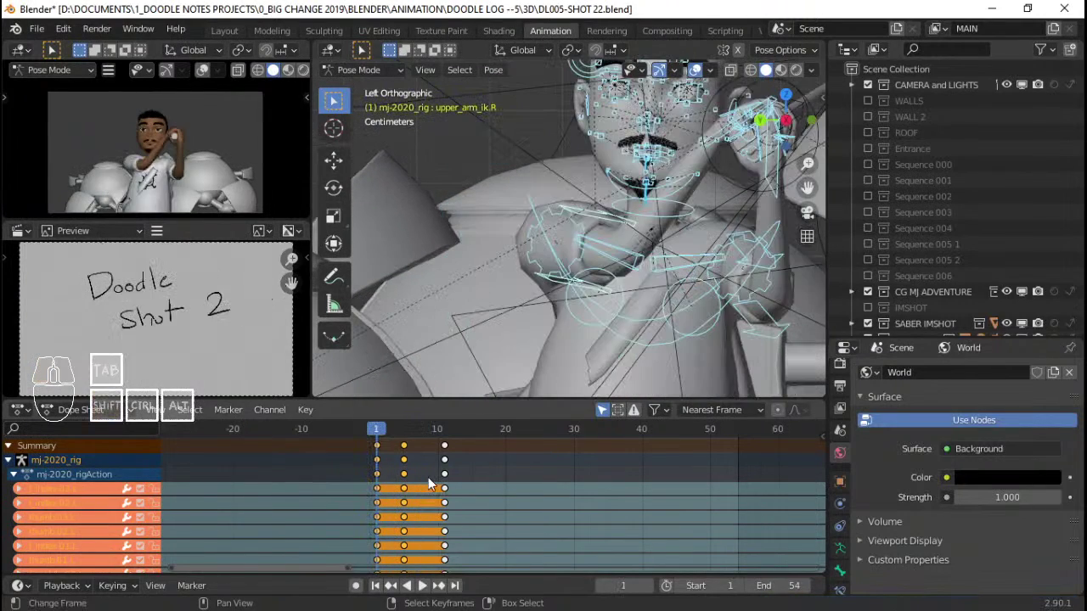
key("space")
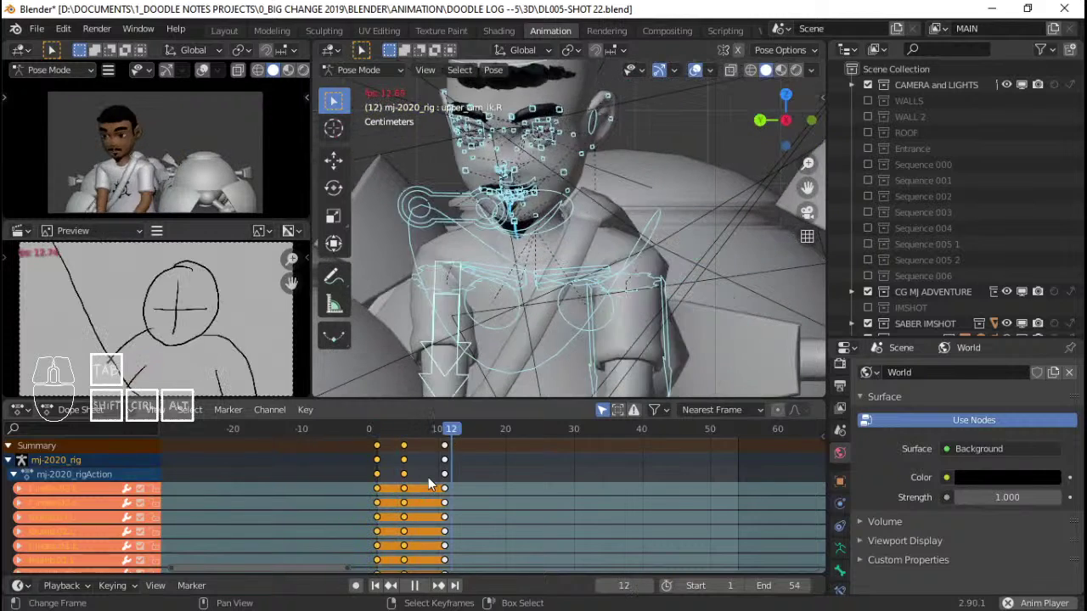
key("Escape")
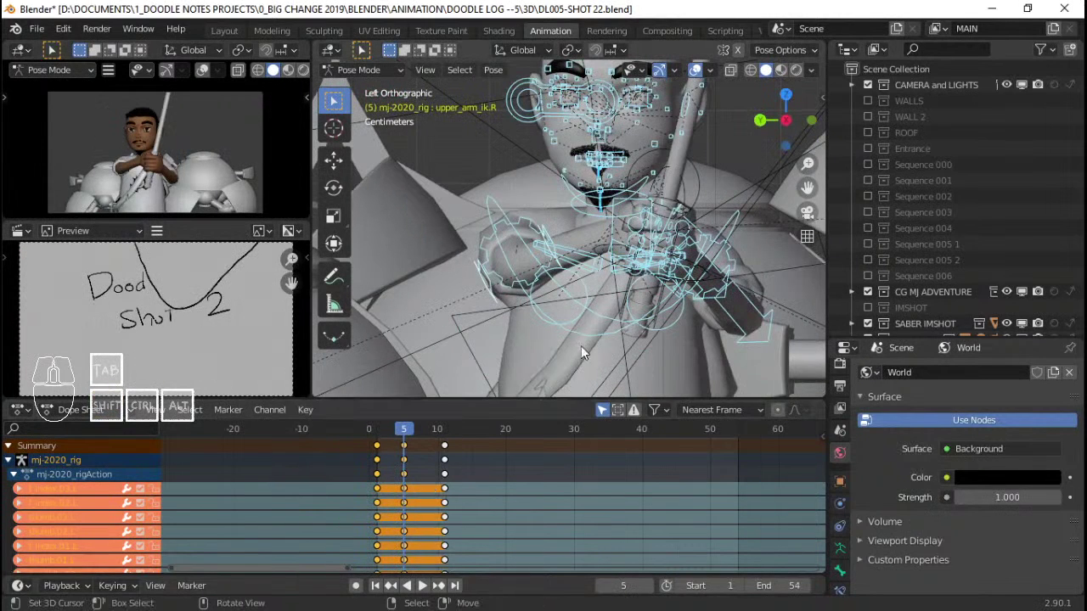
Rotate both hand IK controls to tilt the sword toward the character's left and nudge the hands into place
left_click(645, 210)
left_click(691, 216, "shift")
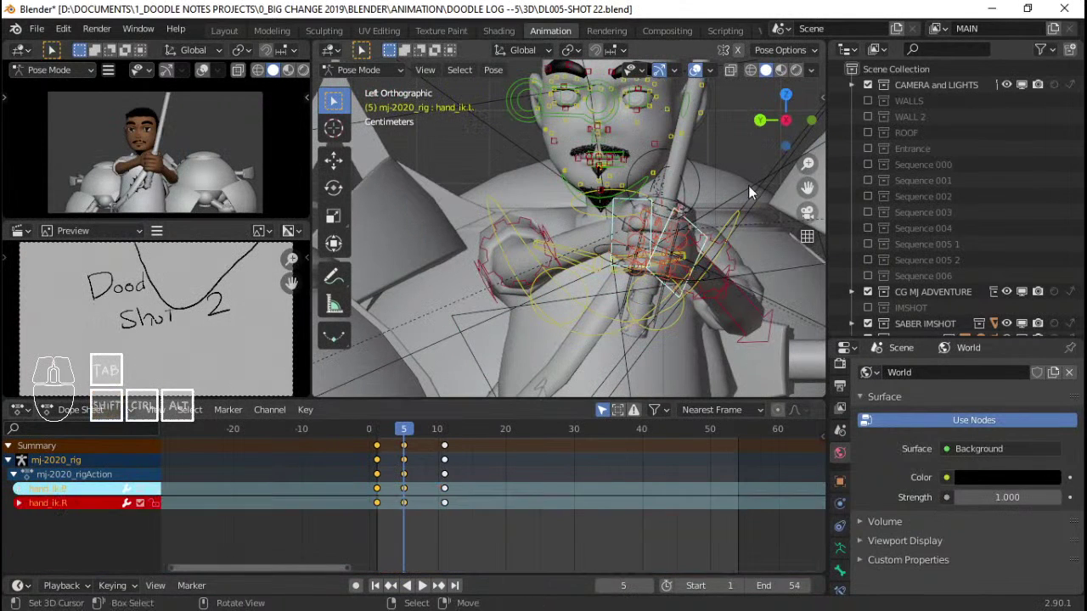
key("r")
key("r")
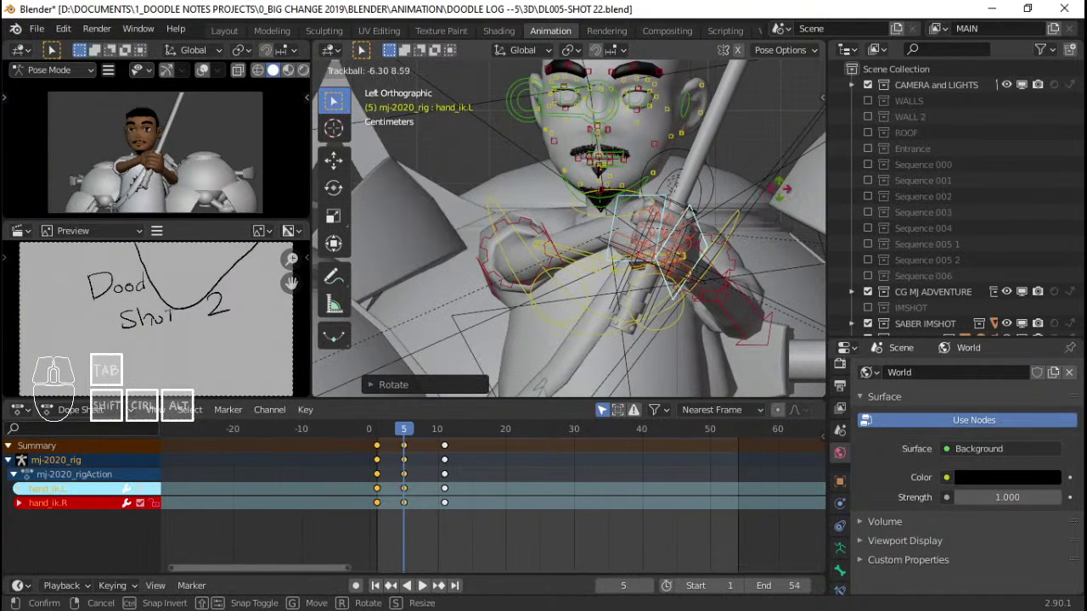
left_click(767, 201)
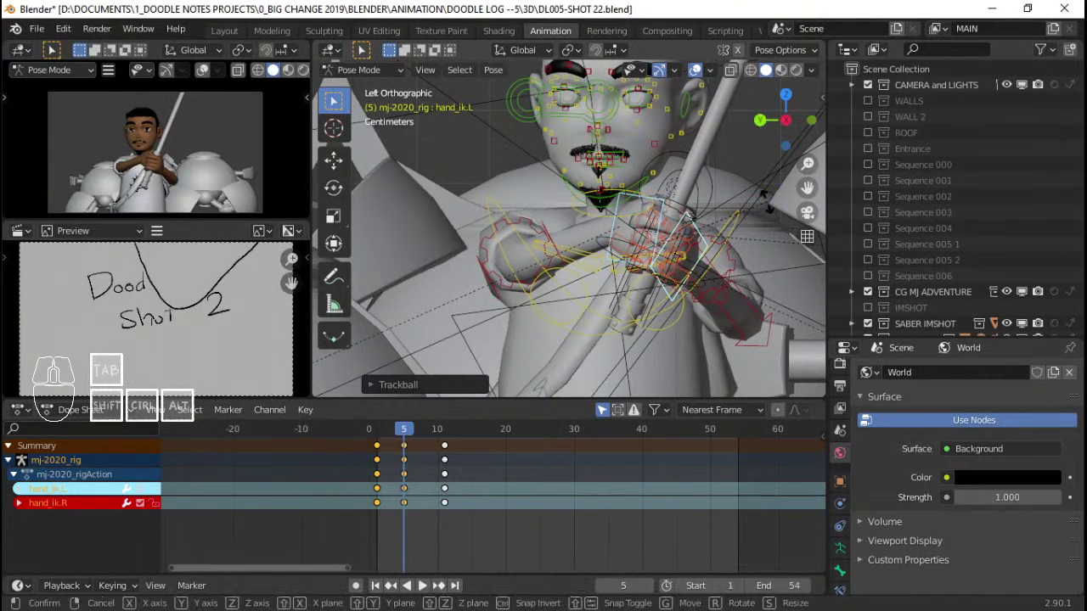
middle_click_drag(625, 198, 650, 227)
key("g")
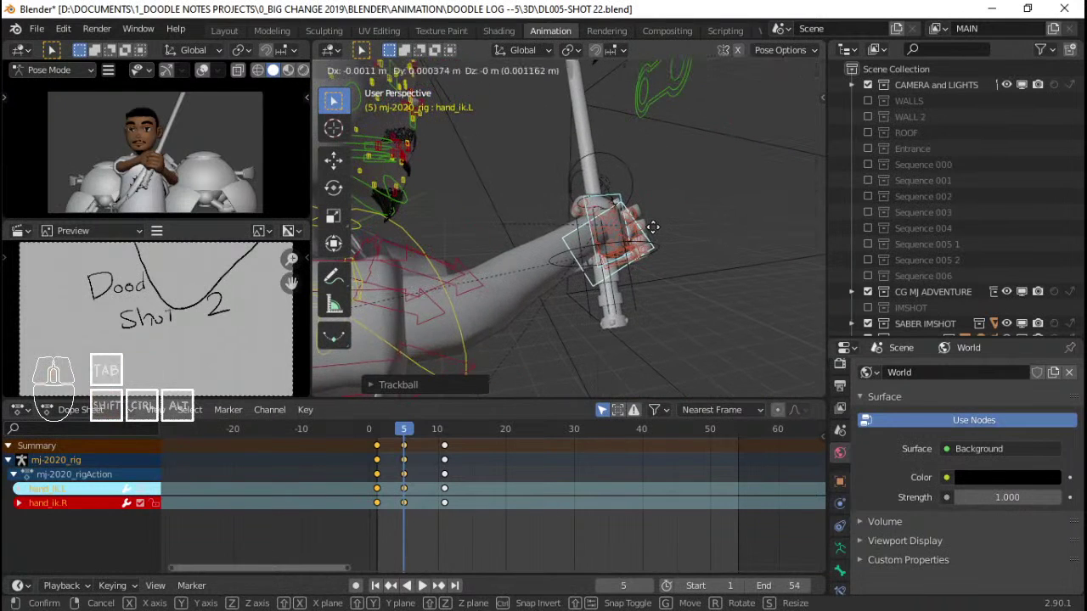
left_click(656, 233)
Move the left hand down the sword handle below the right hand and rotate it to match the grip
left_click(625, 196)
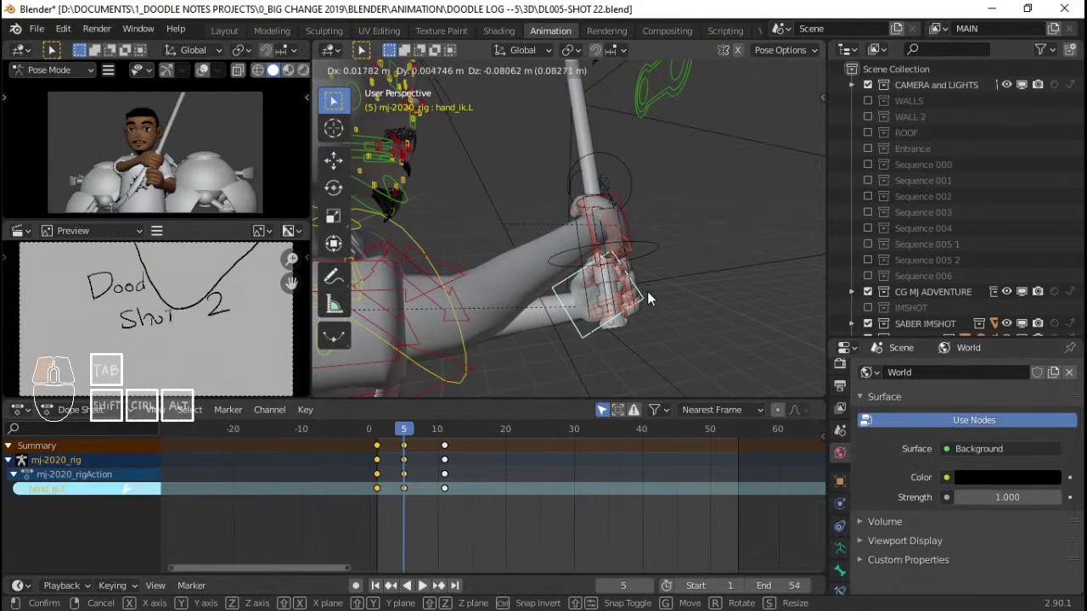
left_click(647, 291)
middle_click_drag(647, 291, 492, 280)
middle_click_drag(492, 280, 527, 270, "shift")
key("r")
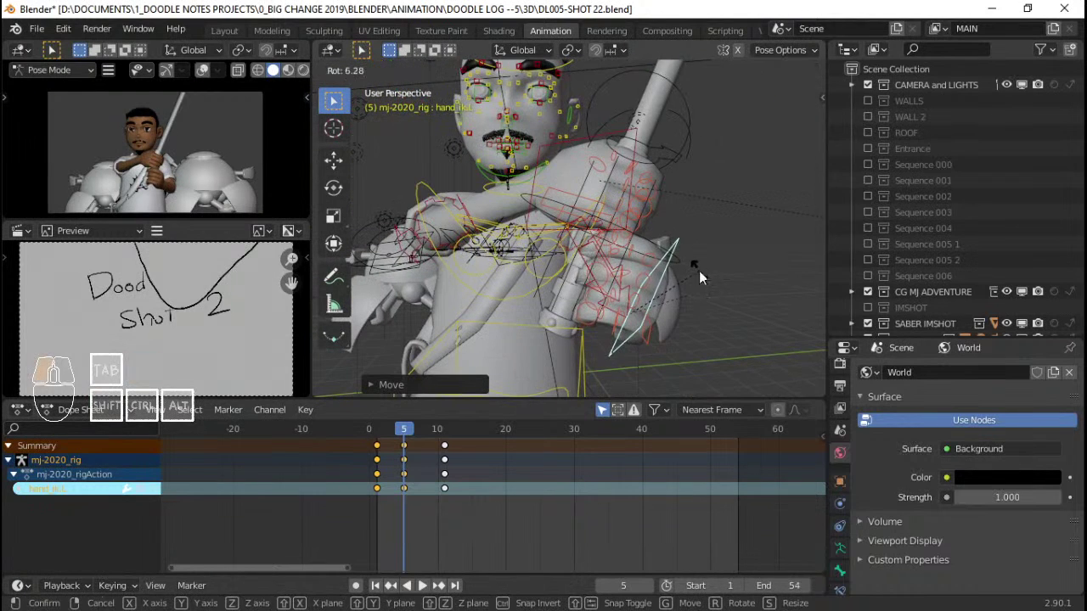
key("r")
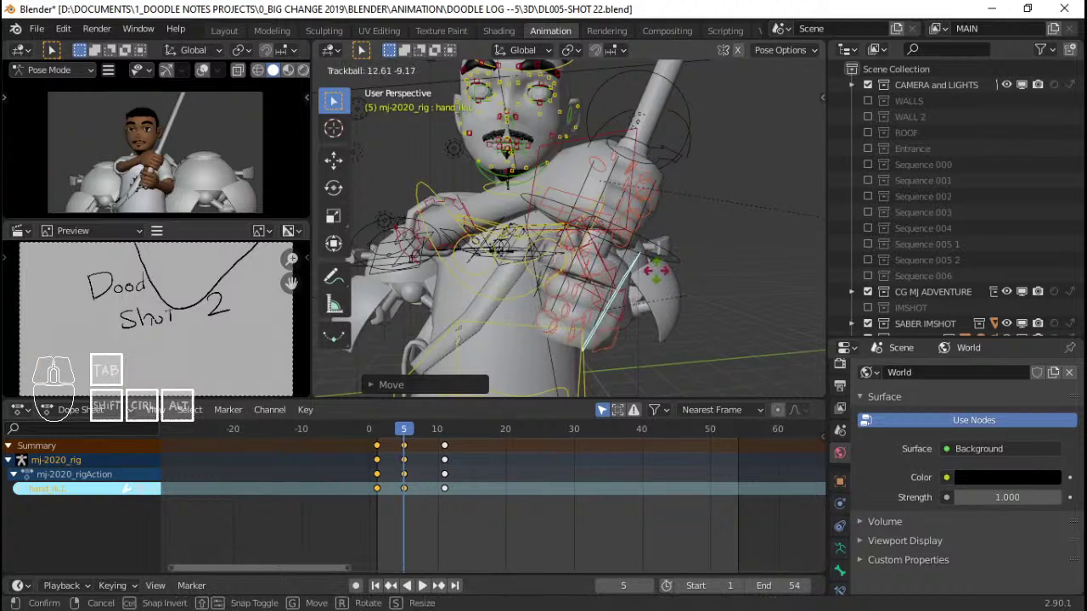
left_click(656, 270)
key("g")
key("r")
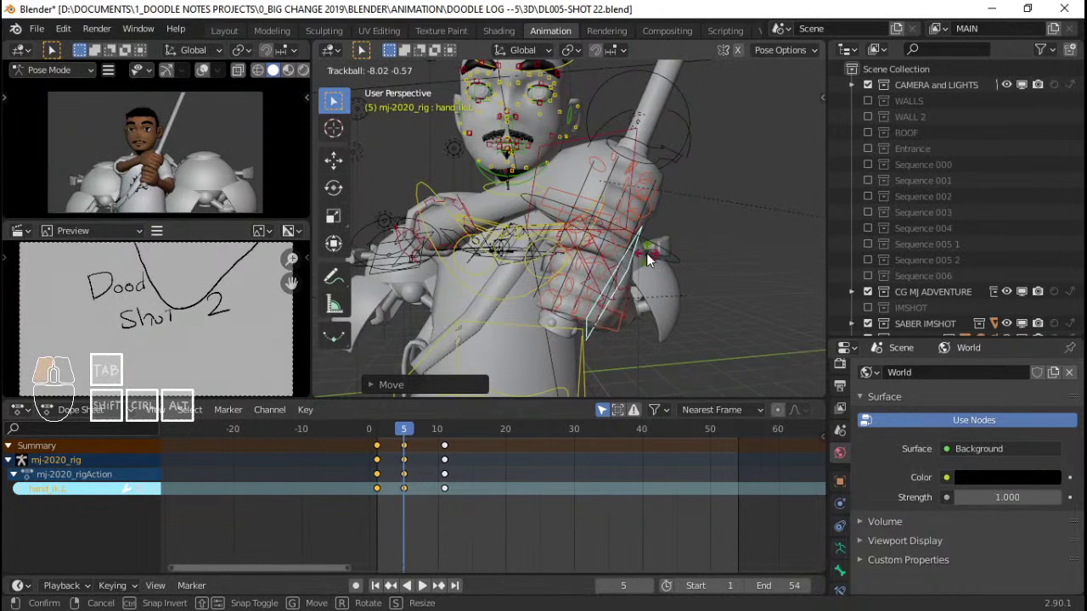
Fine-tune the left hand's position from several angles so that its fingers wrap around the sword handle
scroll(605, 243, "up", 5)
middle_click_drag(486, 252, 552, 254)
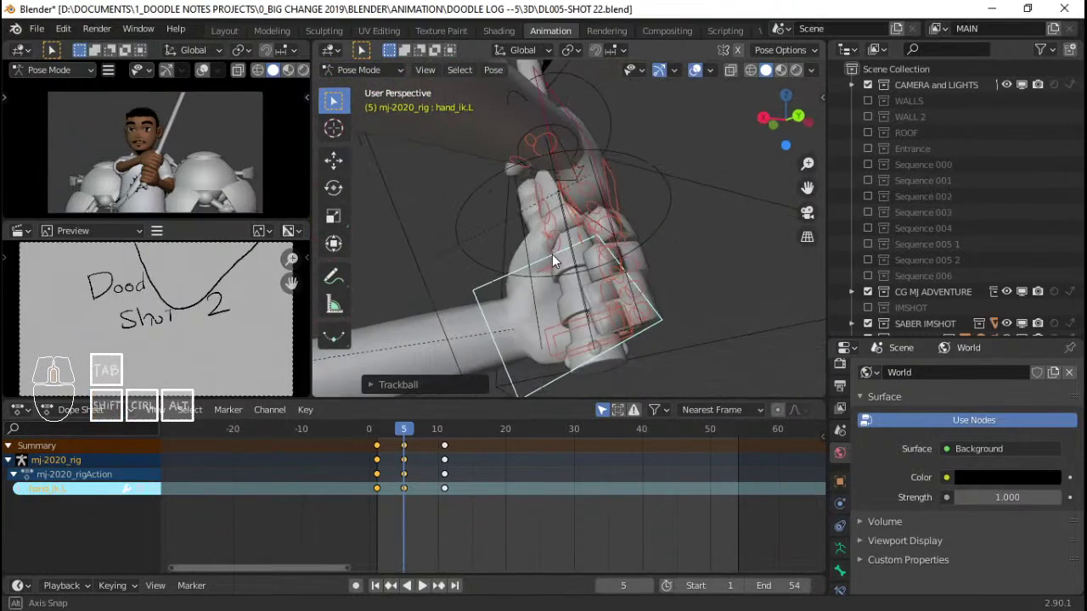
key("g")
left_click(638, 243)
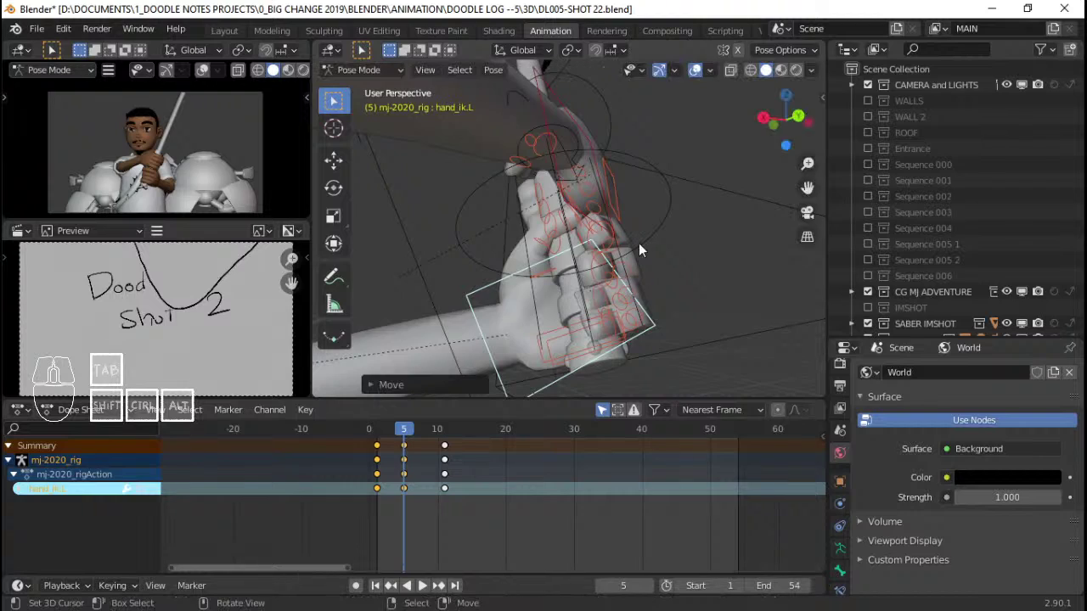
middle_click_drag(640, 243, 596, 293)
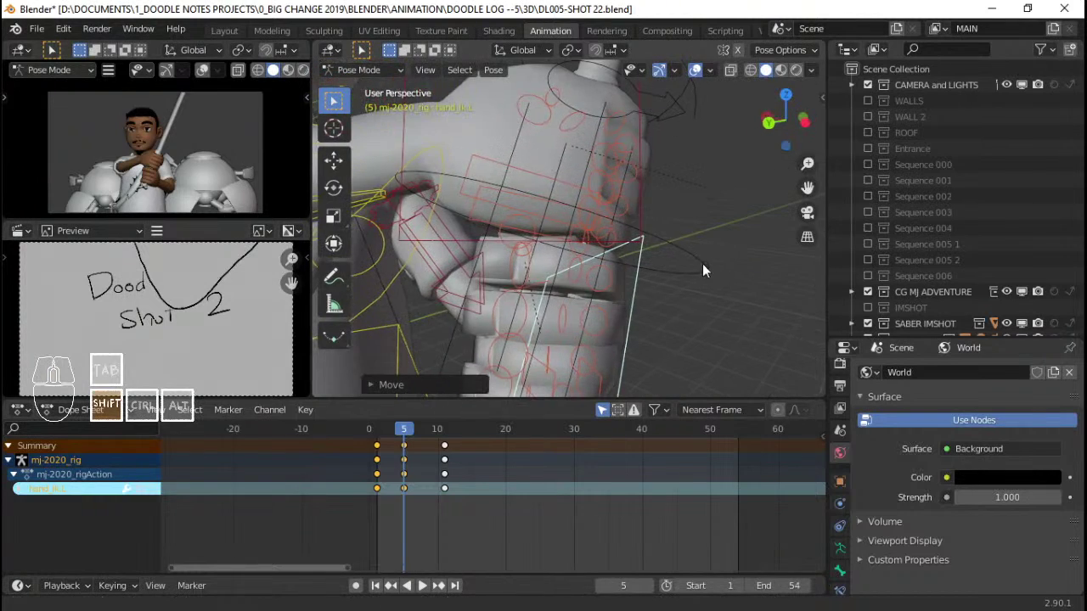
mouse_move(702, 270)
middle_mouse_down()
mouse_move(709, 256)
mouse_move(692, 261)
middle_mouse_up()
middle_click_drag(509, 273, 397, 246)
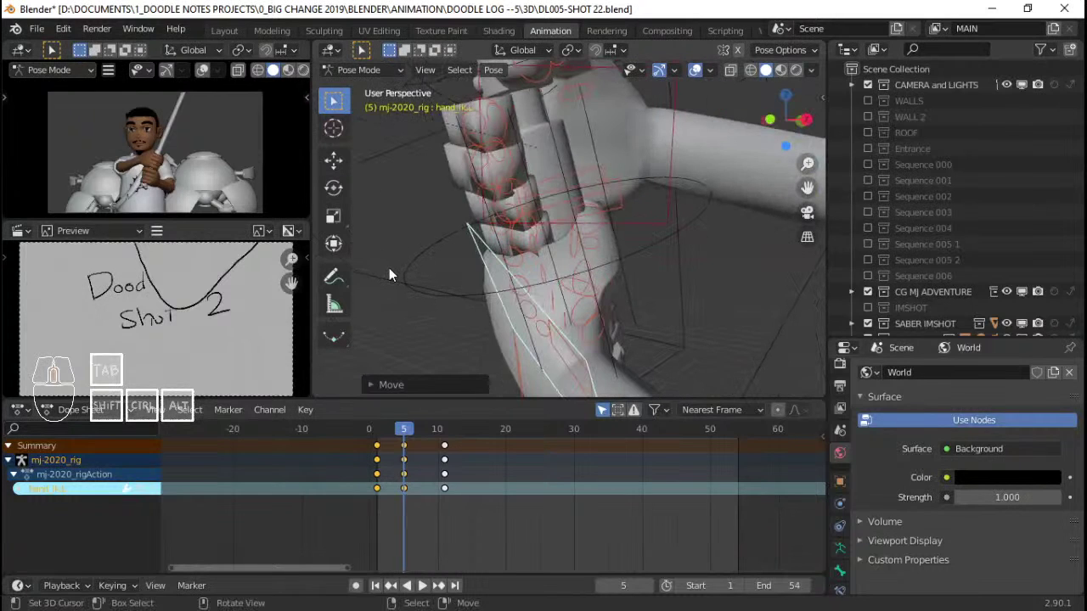
key("g")
left_click(595, 276)
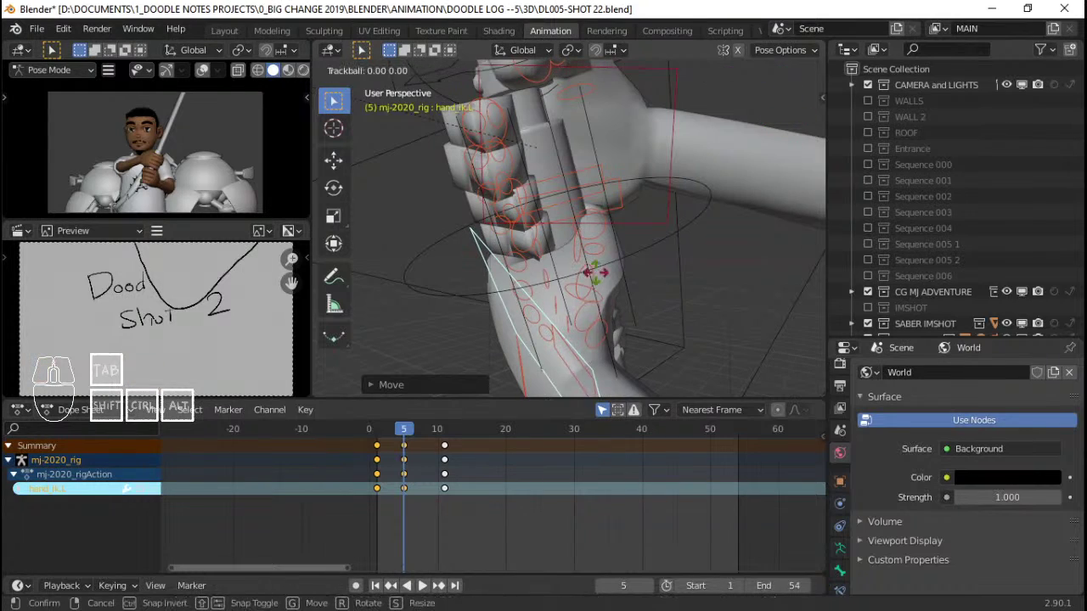
Move both hands across in front of the character's face and rotate them to set the sword more upright
scroll(595, 267, "down", 4)
middle_click_drag(595, 267, 704, 195)
left_click(550, 193, "shift")
key("r")
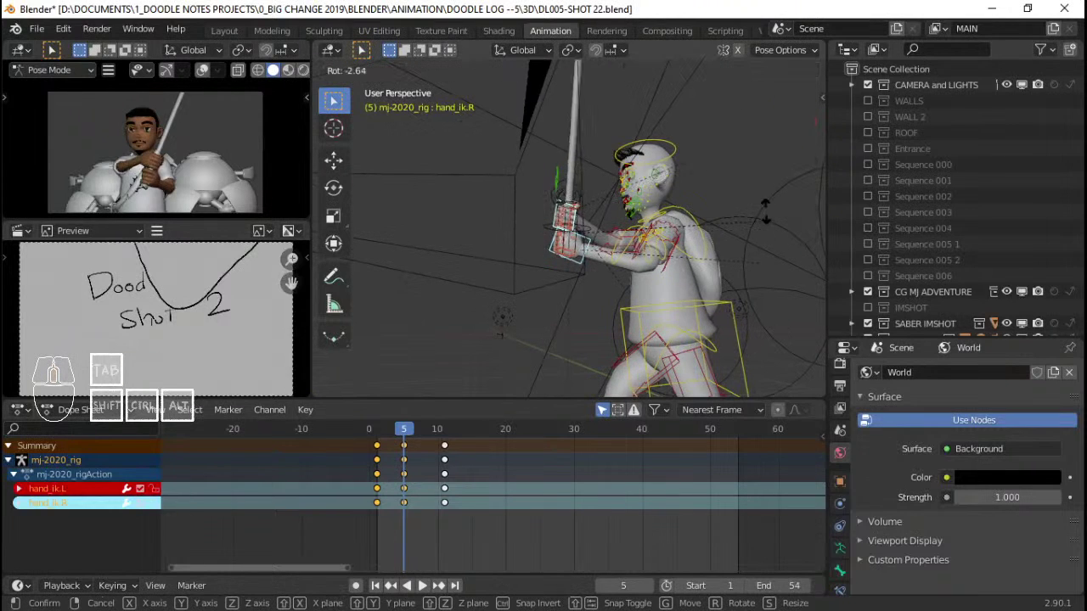
left_click(708, 170)
middle_click_drag(709, 170, 681, 244)
key("g")
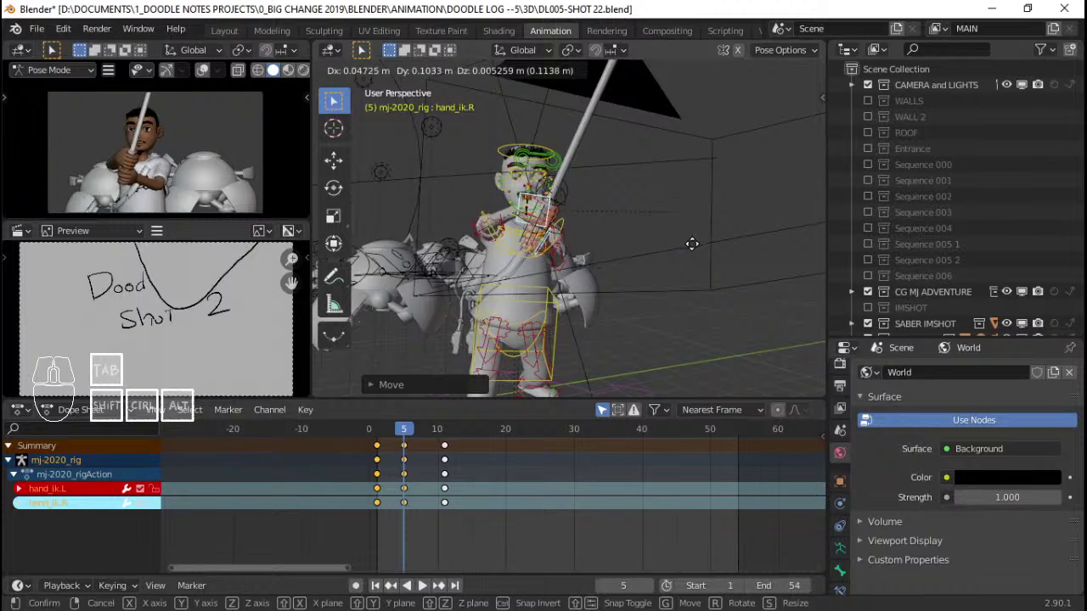
key("r")
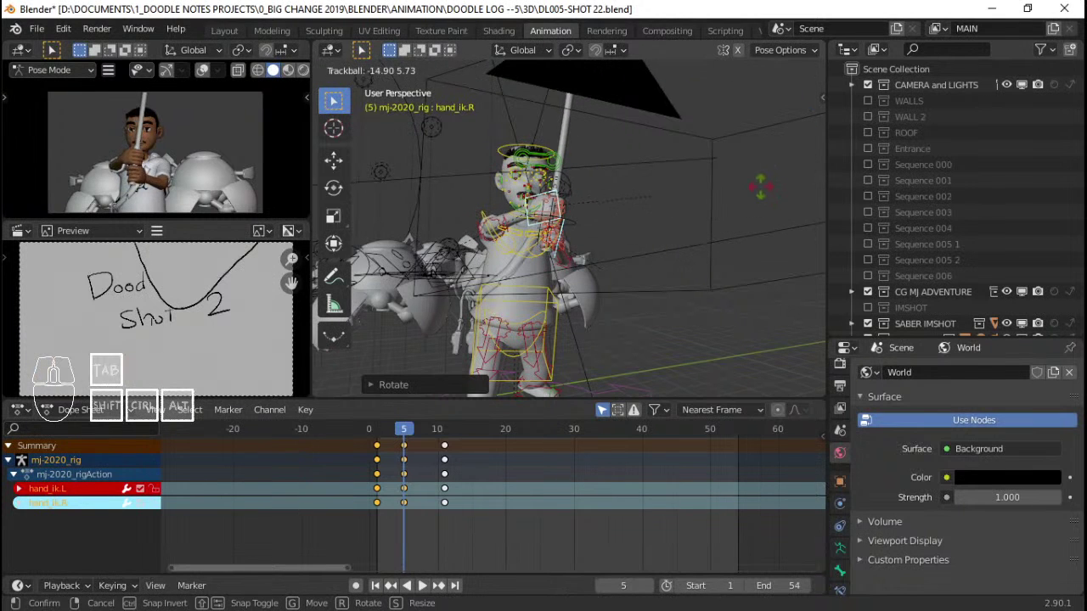
left_click(641, 161)
Rotate both hands from the side to tip the sword farther forward
middle_click_drag(641, 160, 544, 174)
key("r")
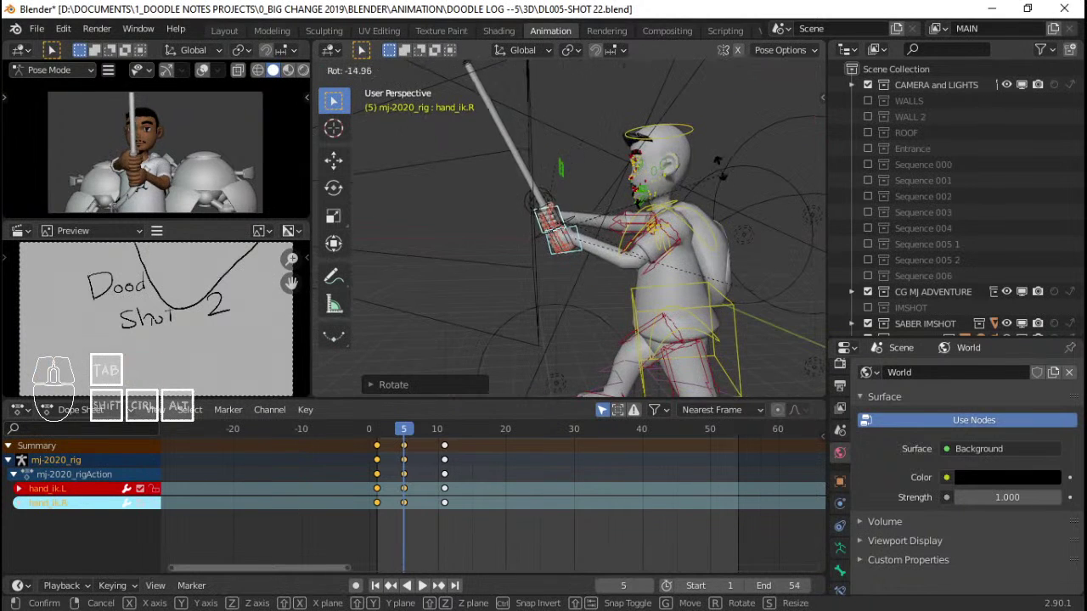
key("r")
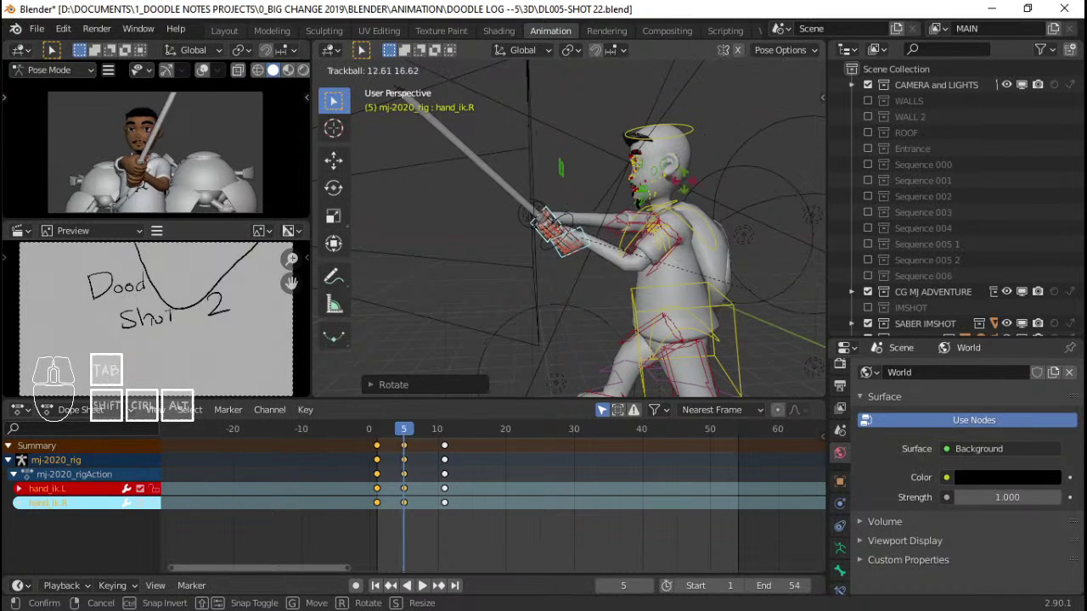
left_click(671, 156)
Update the location and rotation keyframes of all rig bones at frame 5 with the new pose and preview the swing
key("a")
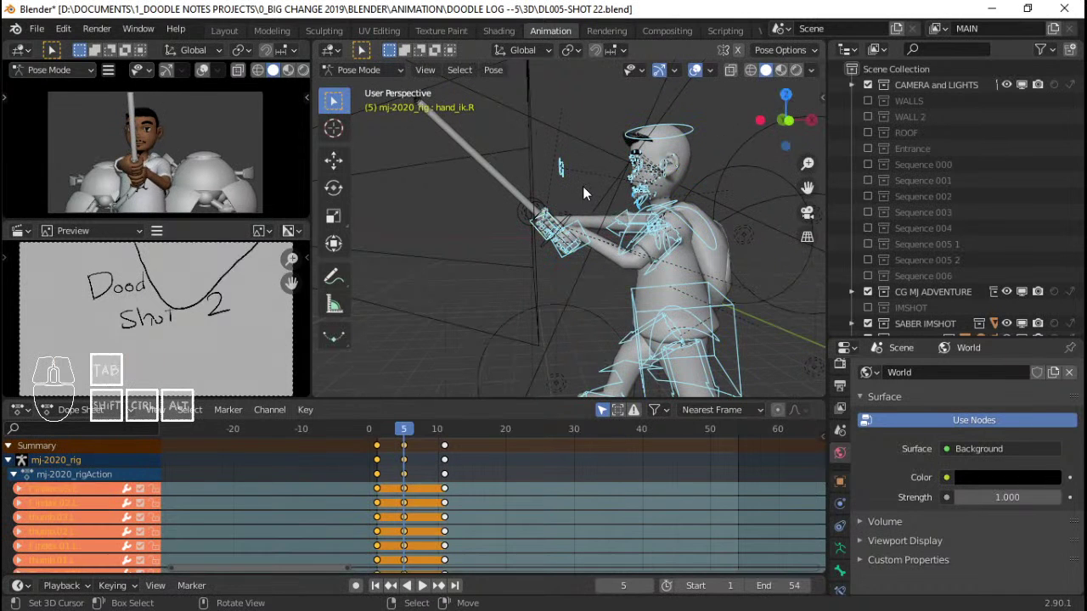
key("space")
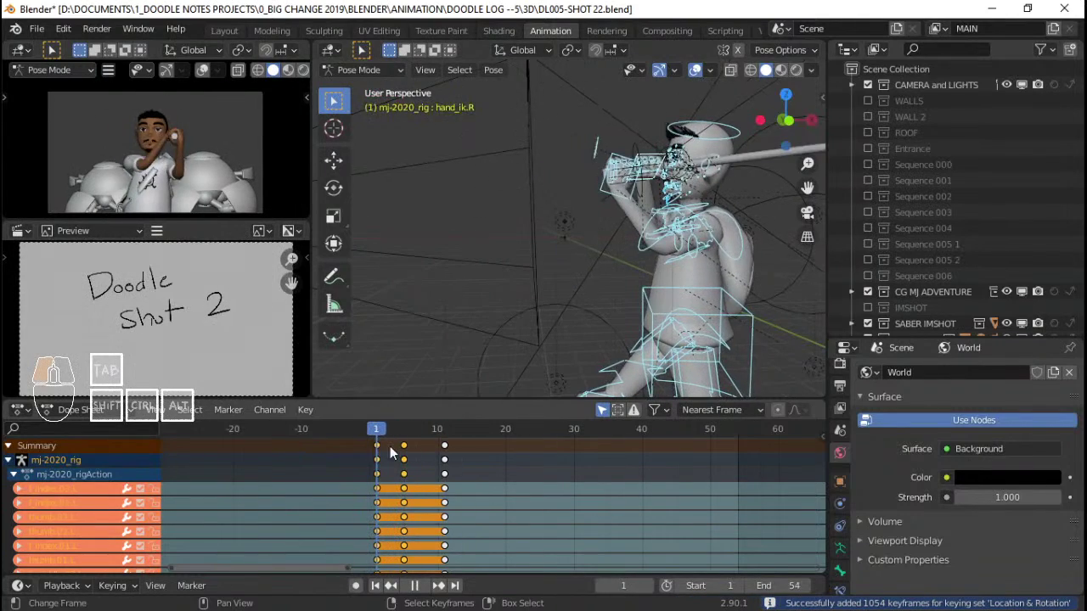
key("Escape")
Select both hand IK controls at frame 5 and try rotating the sword from a front-facing view
middle_click_drag(423, 374, 587, 235)
left_click(474, 209)
left_click(571, 246, "shift")
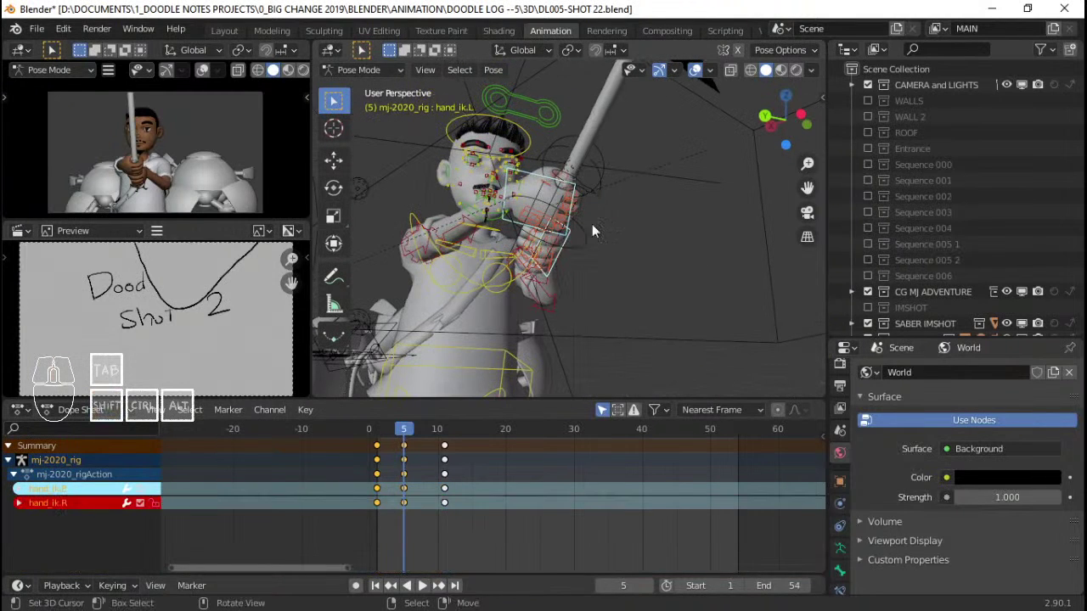
key("r")
right_click(629, 177)
middle_click_drag(593, 179, 591, 182)
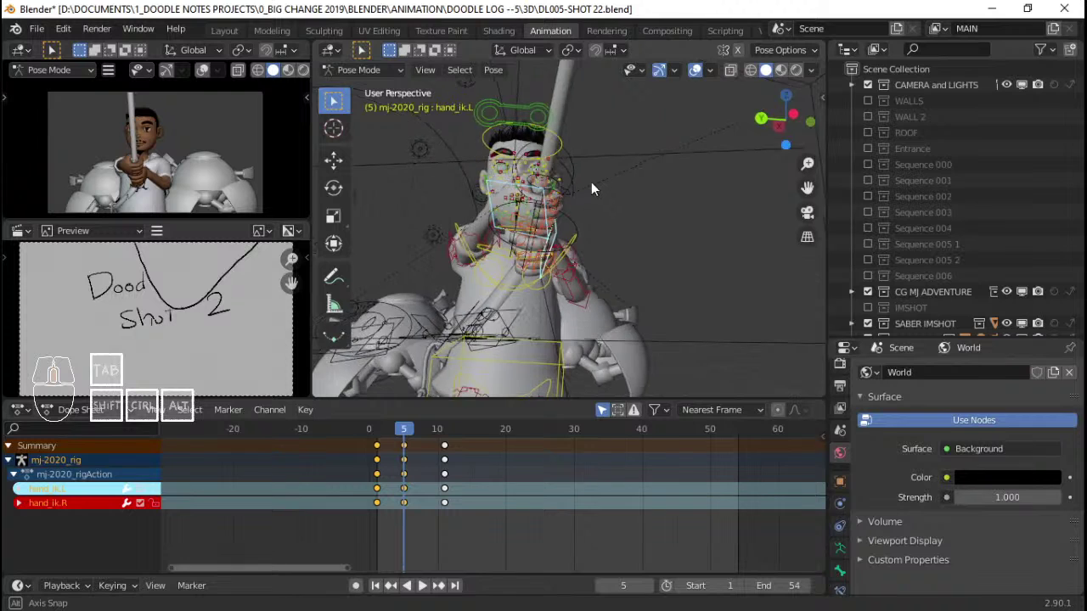
Rotate the left hand IK control at frame 5 to tilt the saber diagonally, then keyframe location and rotation on all bones
key("KP_0")
scroll(589, 183, "up", 3)
key("r")
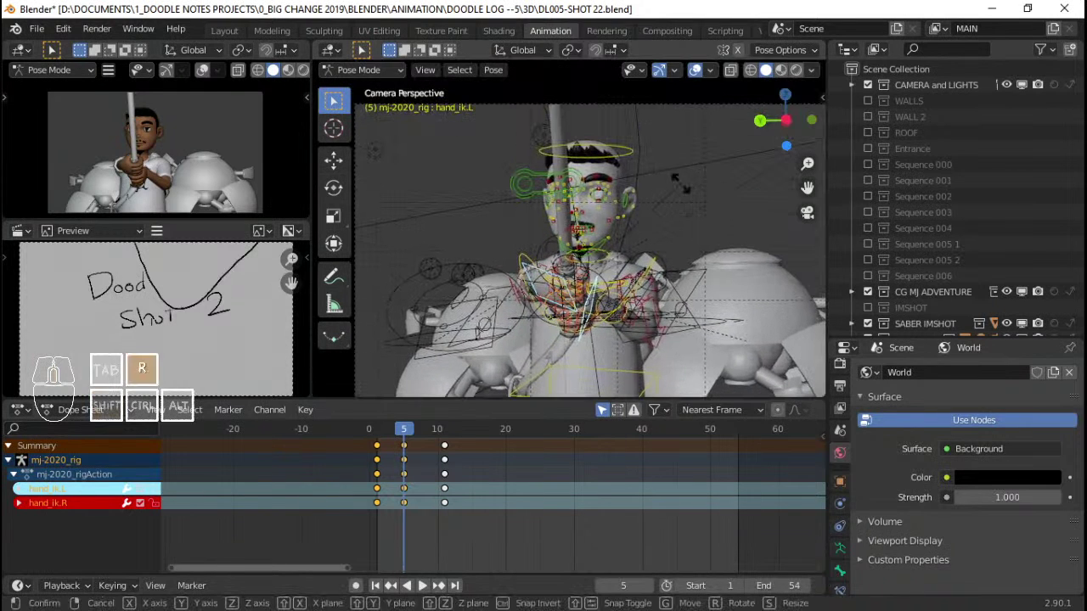
left_click(702, 241)
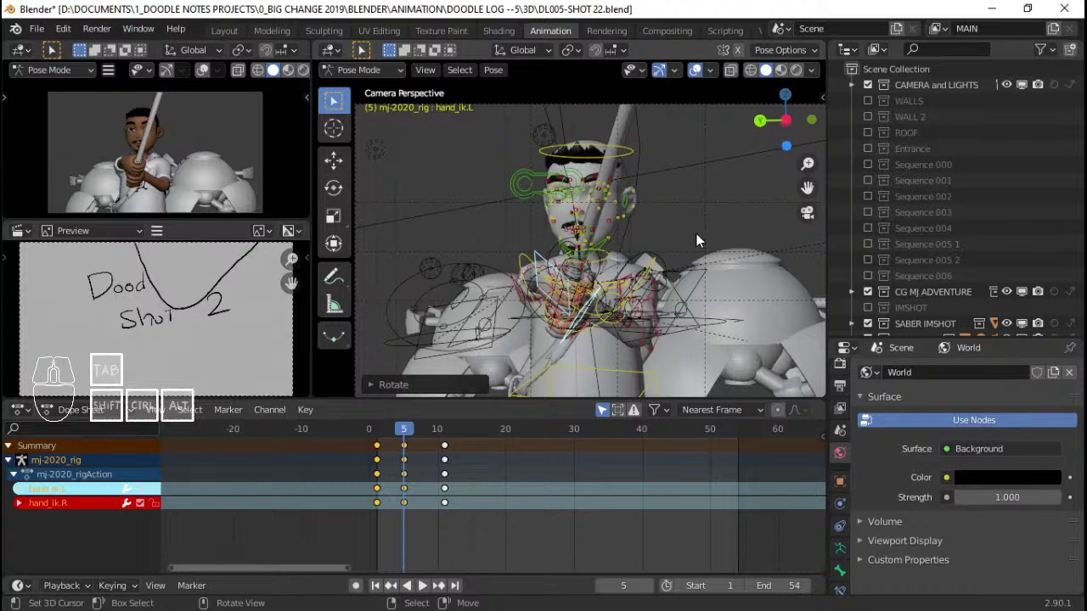
key("r")
key("r")
left_click(649, 231)
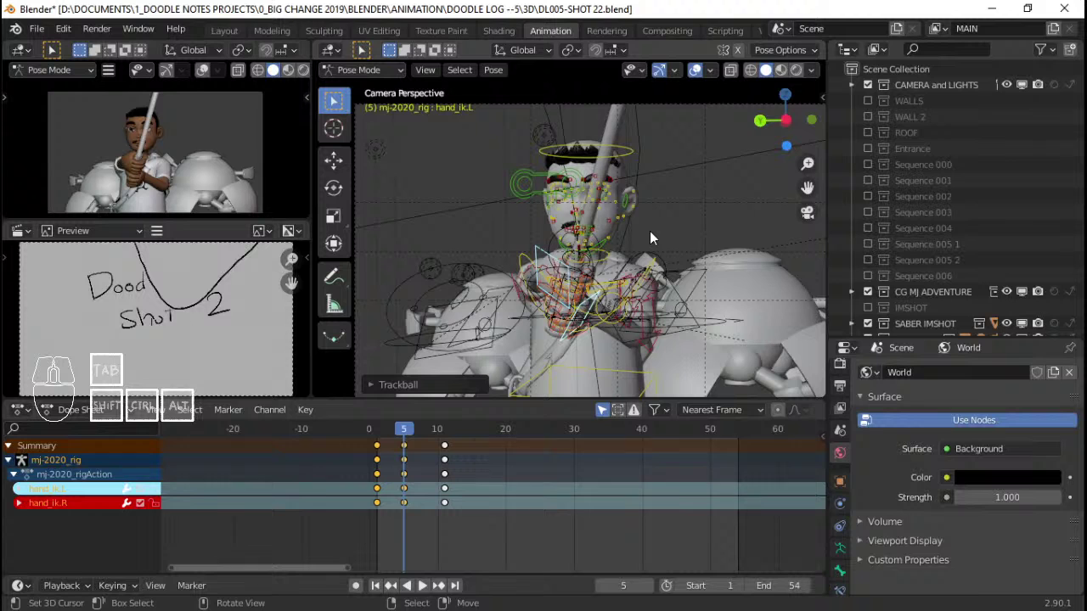
key("r")
left_click(690, 270)
key("a")
key("i")
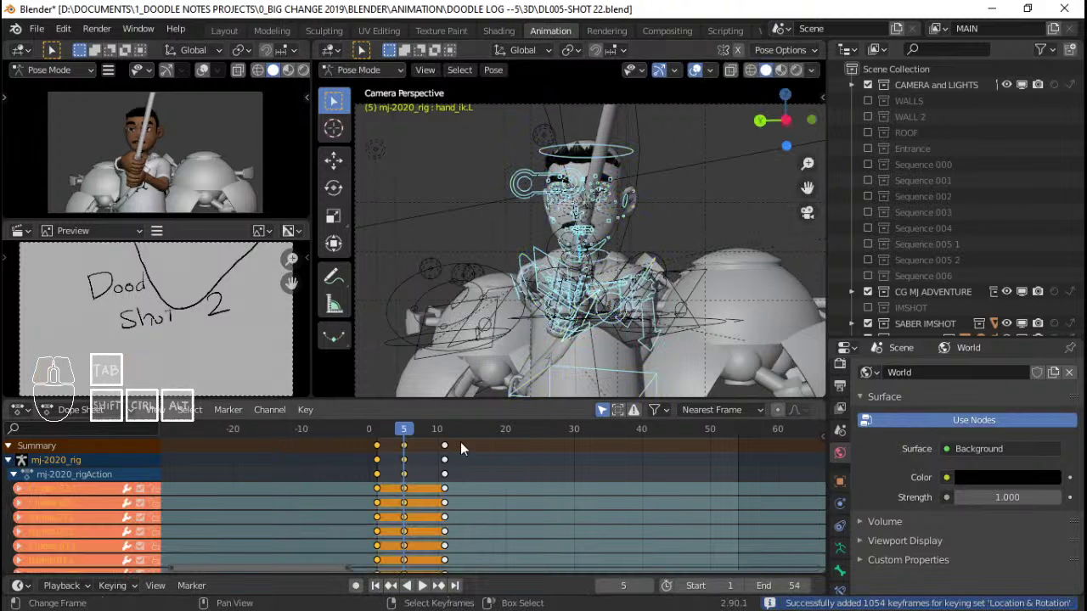
Play and scrub the opening frames of the saber swing repeatedly to review its poses and timing
key("space")
key("space")
left_click_drag(371, 469, 403, 467)
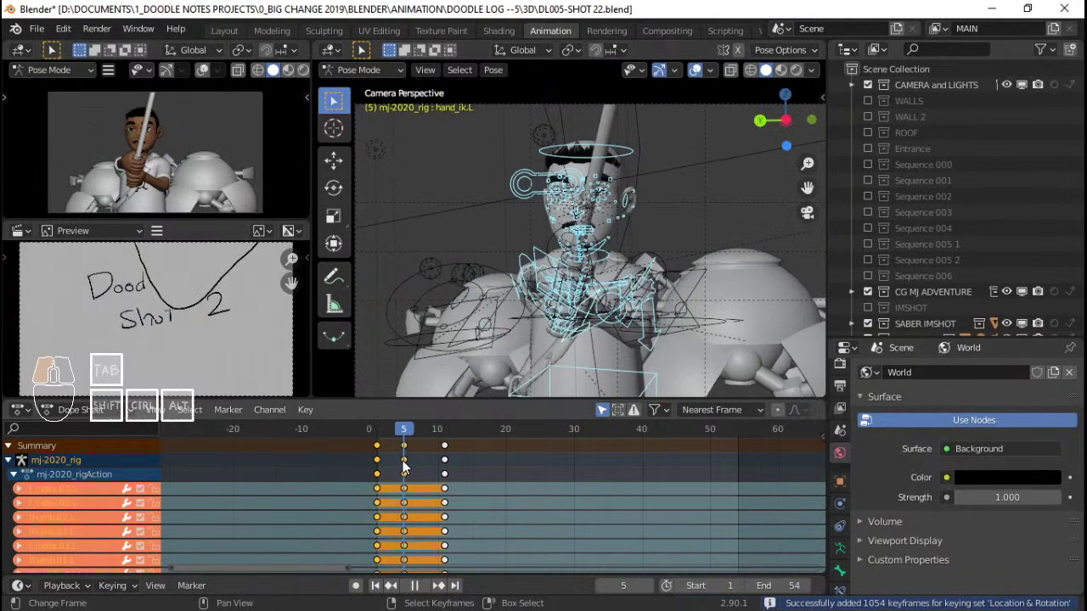
key("space")
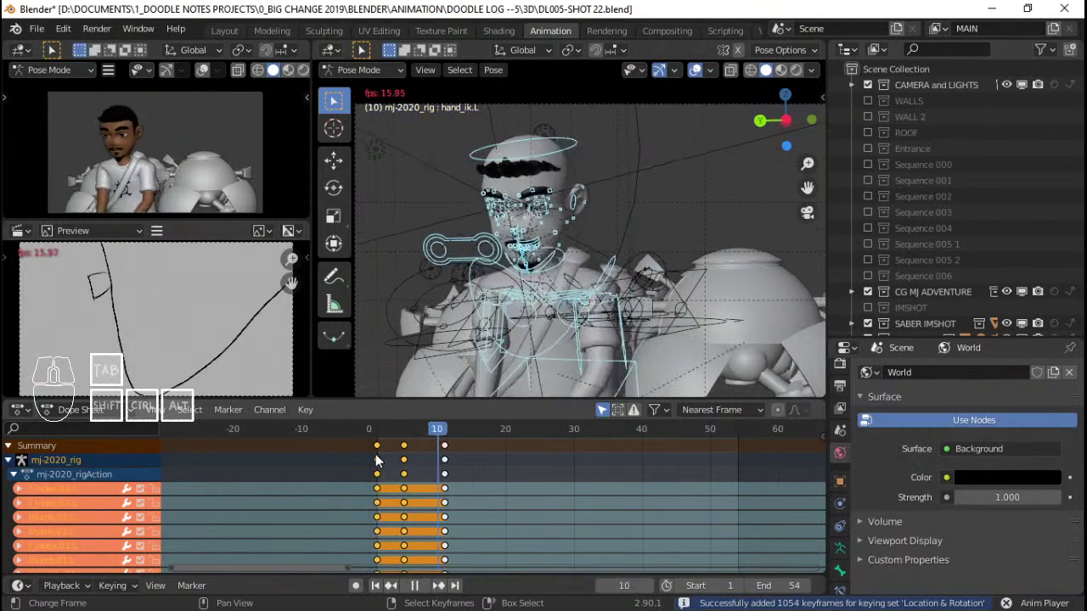
key("space")
left_click(378, 462)
key("space")
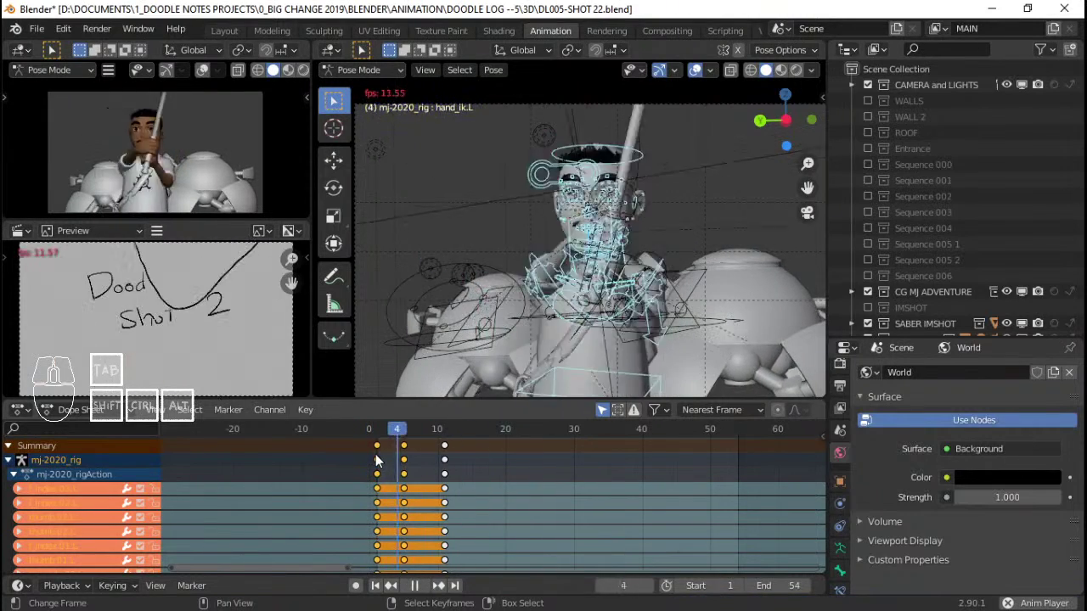
key("space")
left_click(378, 461)
key("space")
key("space")
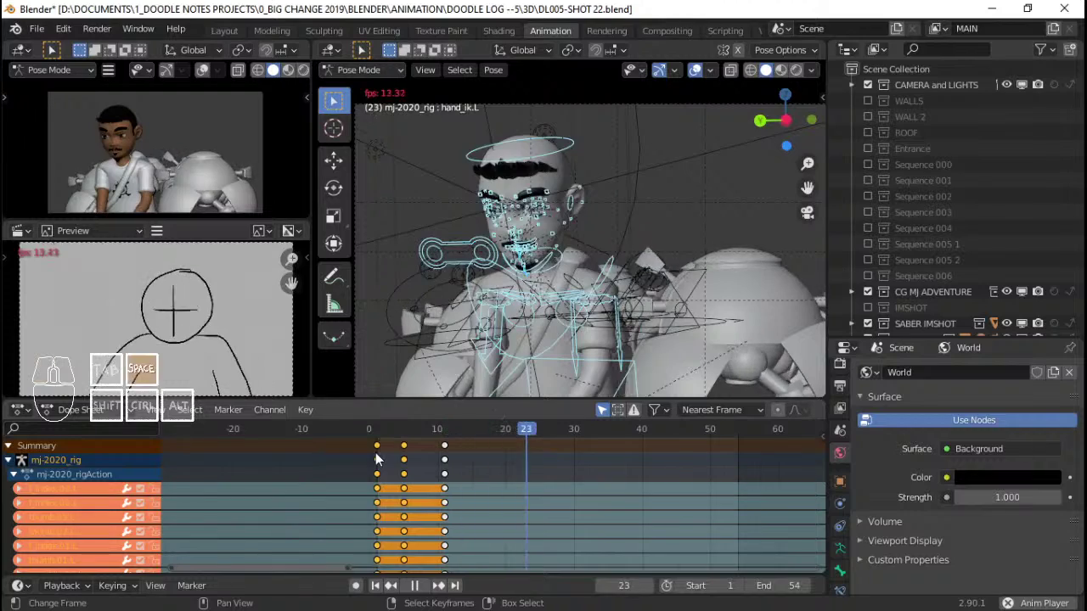
left_click(378, 461)
key("space")
key("space")
left_click(368, 478)
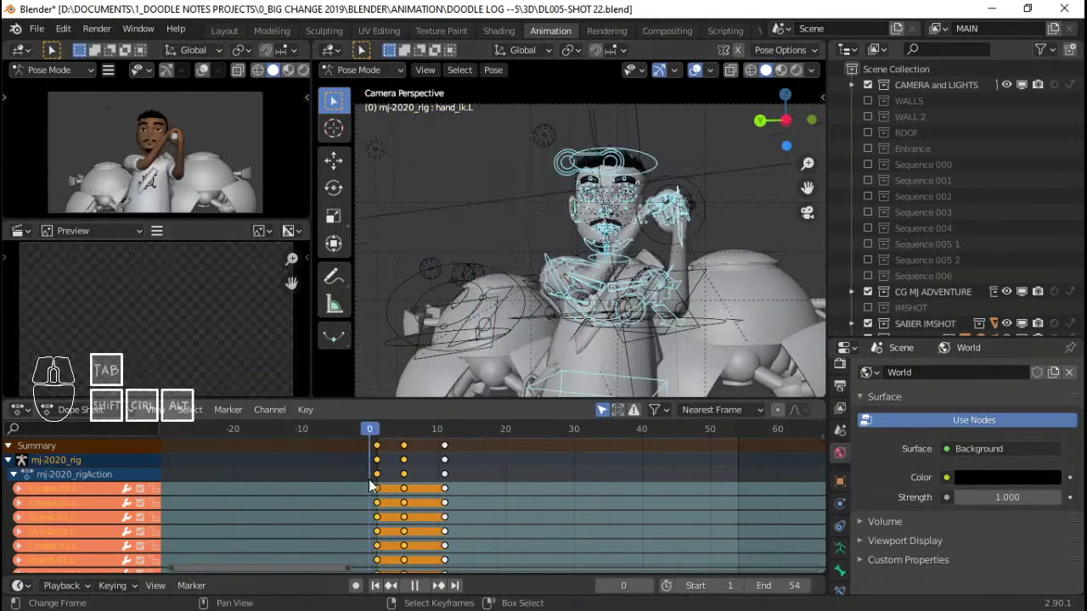
key("space")
key("space")
left_click(369, 479)
key("space")
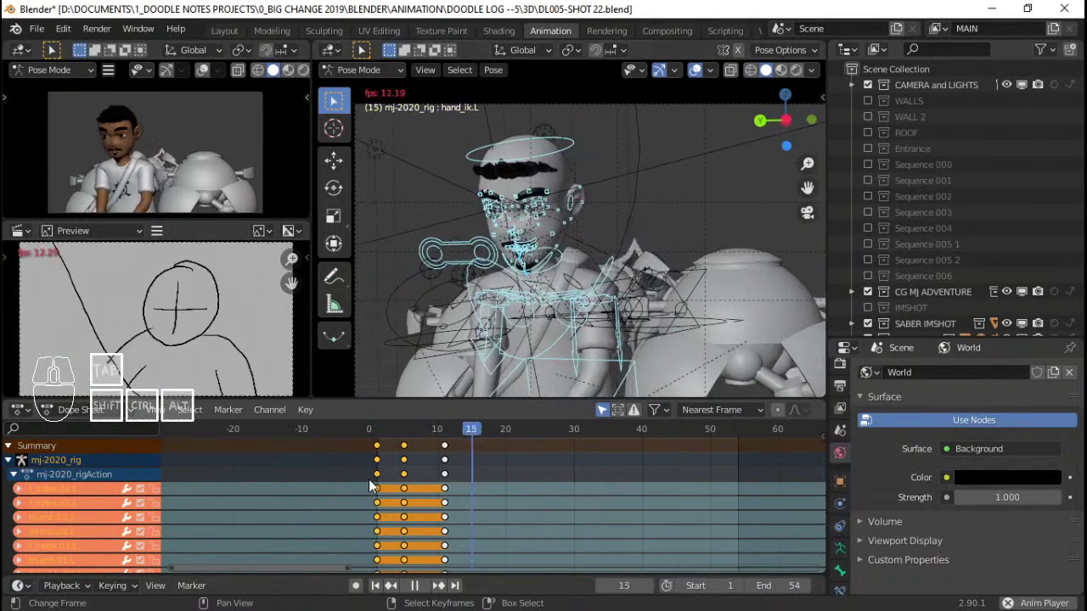
key("space")
left_click(369, 479)
left_click(375, 480)
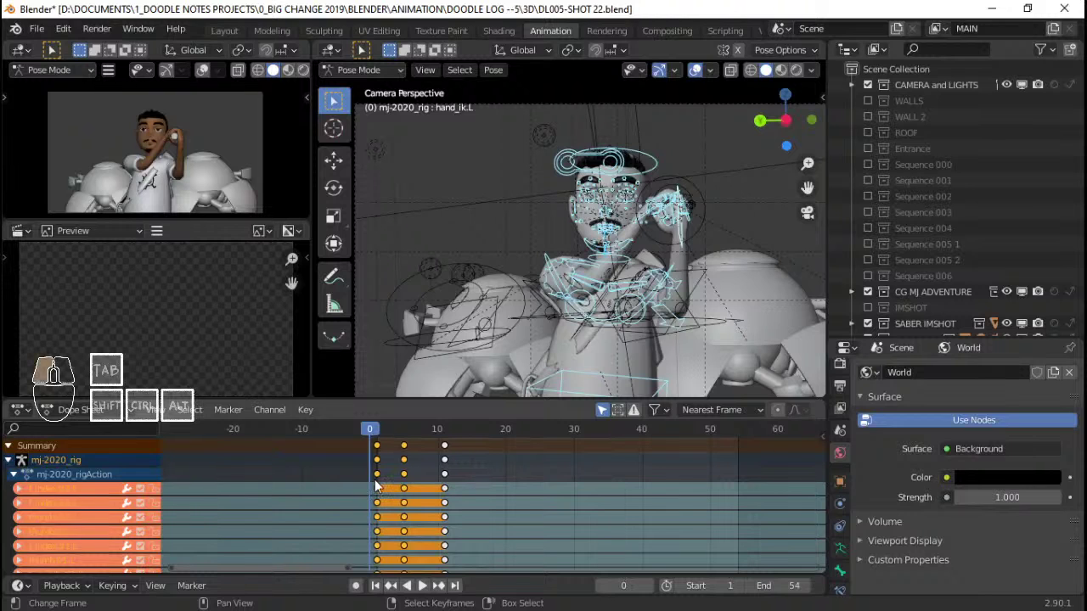
key("space")
left_click(375, 479)
key("space")
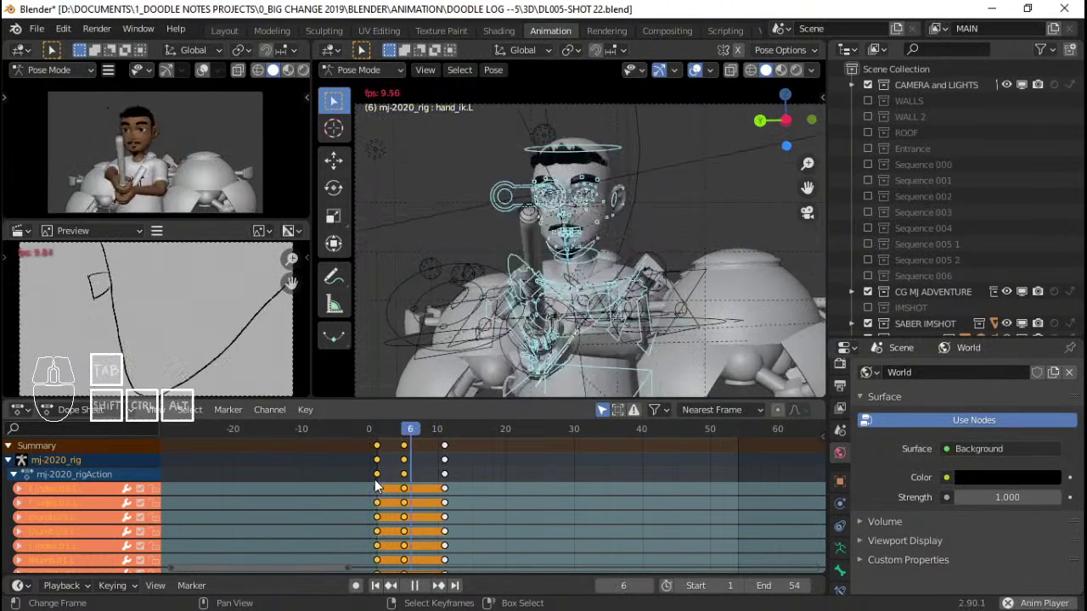
key("space")
left_click_drag(390, 481, 406, 478)
key("space")
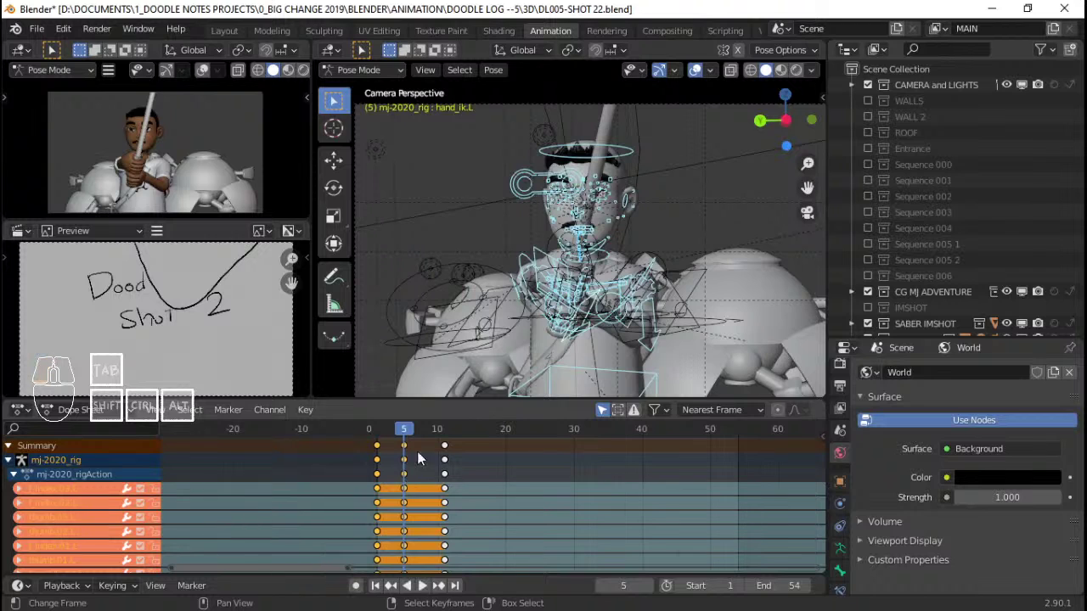
At frame 1, trackball-rotate the right upper arm IK control to raise the elbow in front of the character's lower face
left_click(375, 464)
key("space")
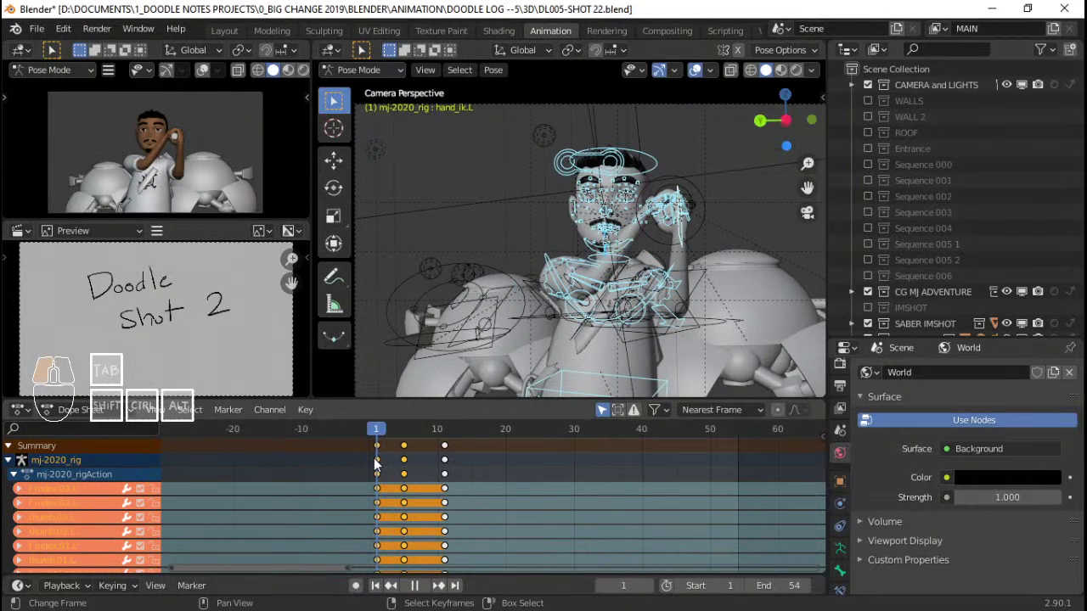
key("space")
left_click(600, 283)
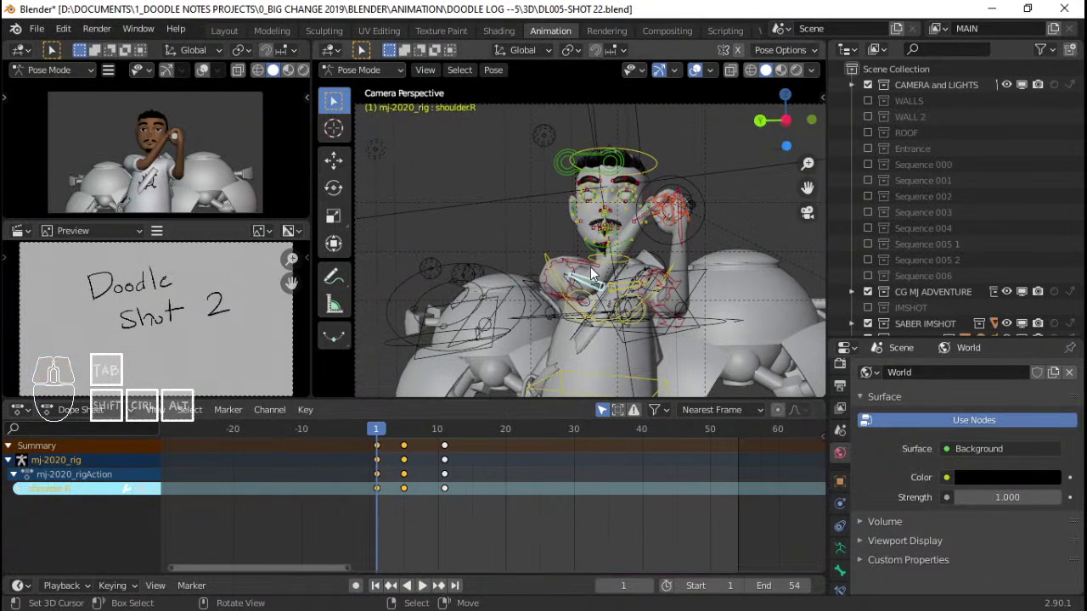
key("r")
key("r")
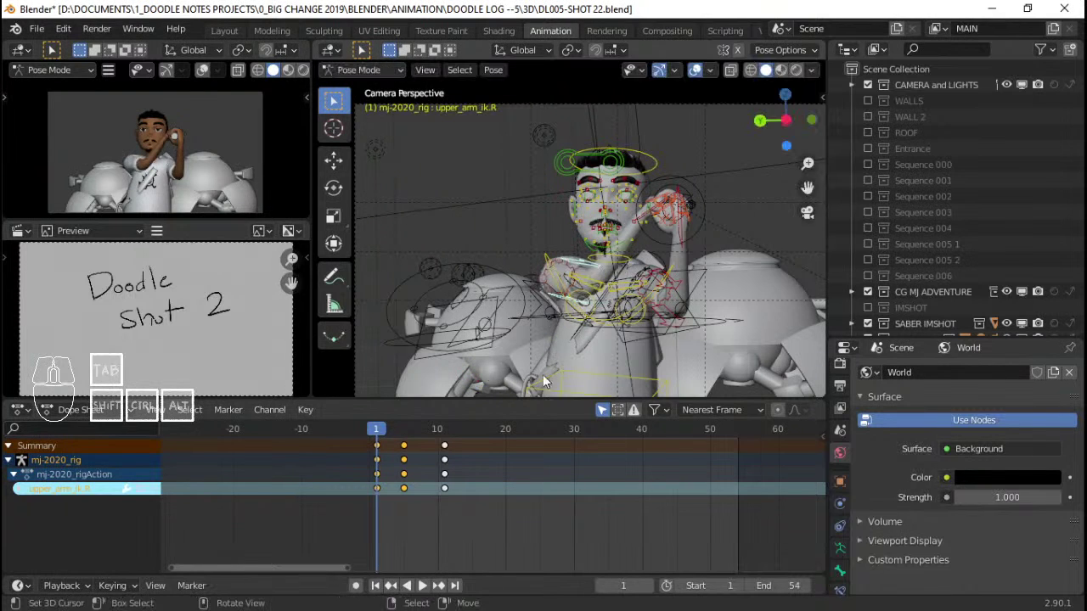
key("r")
left_click(654, 329)
key("r")
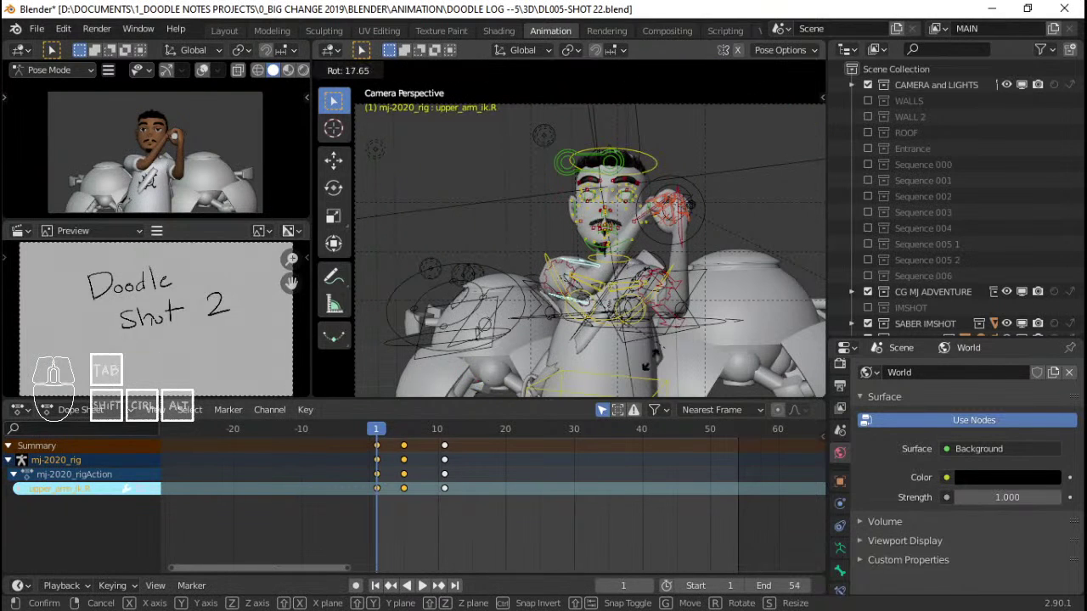
right_click(716, 353)
key("r")
key("r")
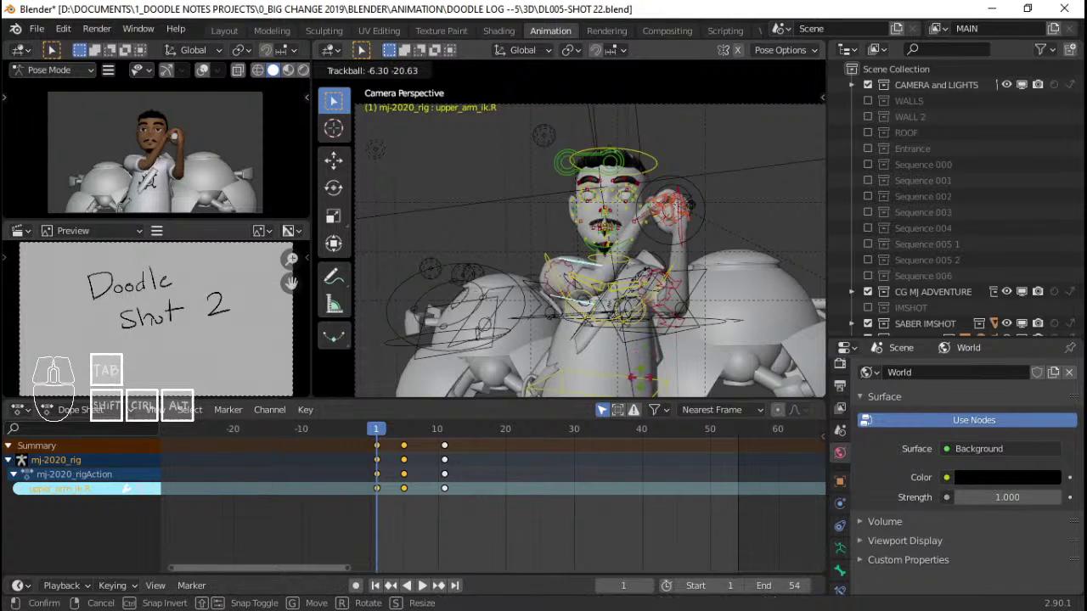
left_click(624, 209)
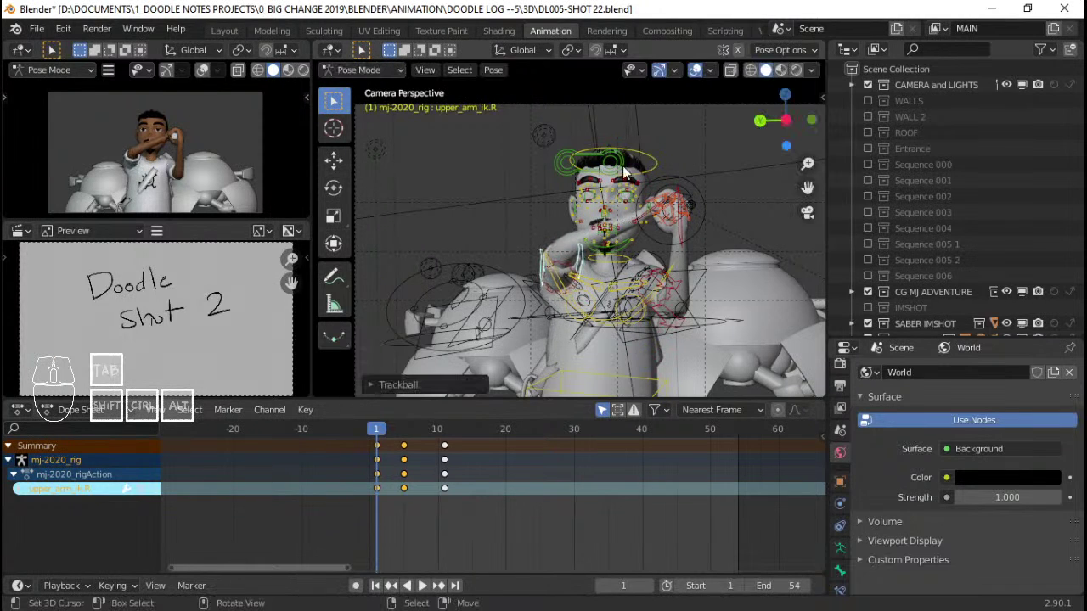
Rotate the head control at frame 1 to tilt and turn it, then keyframe location and rotation on all bones
right_click(623, 148)
key("r")
right_click(650, 151)
left_click(649, 157)
key("r")
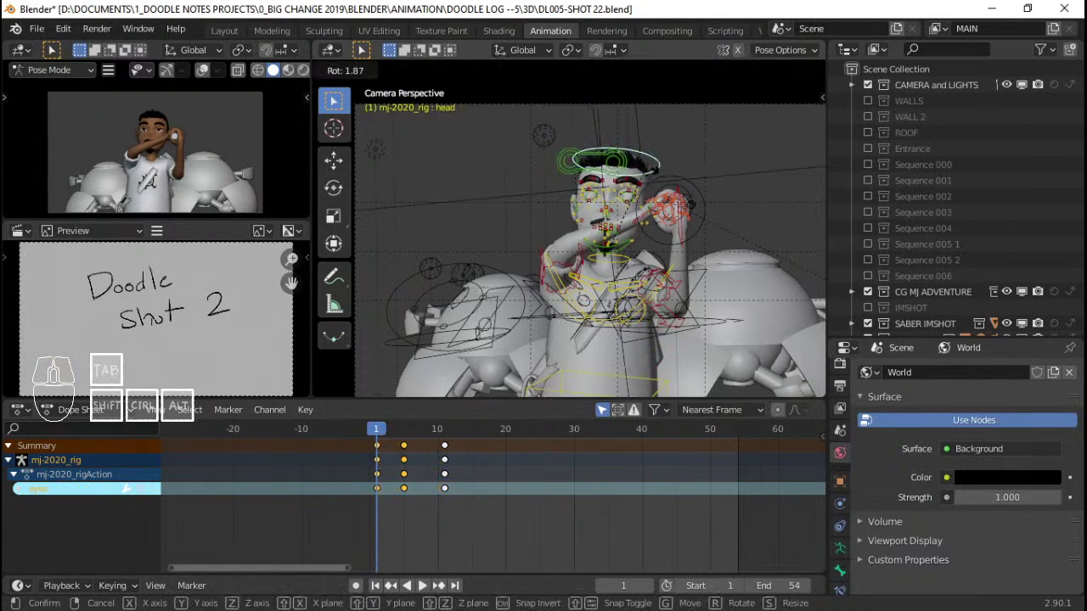
left_click(744, 187)
key("r")
key("r")
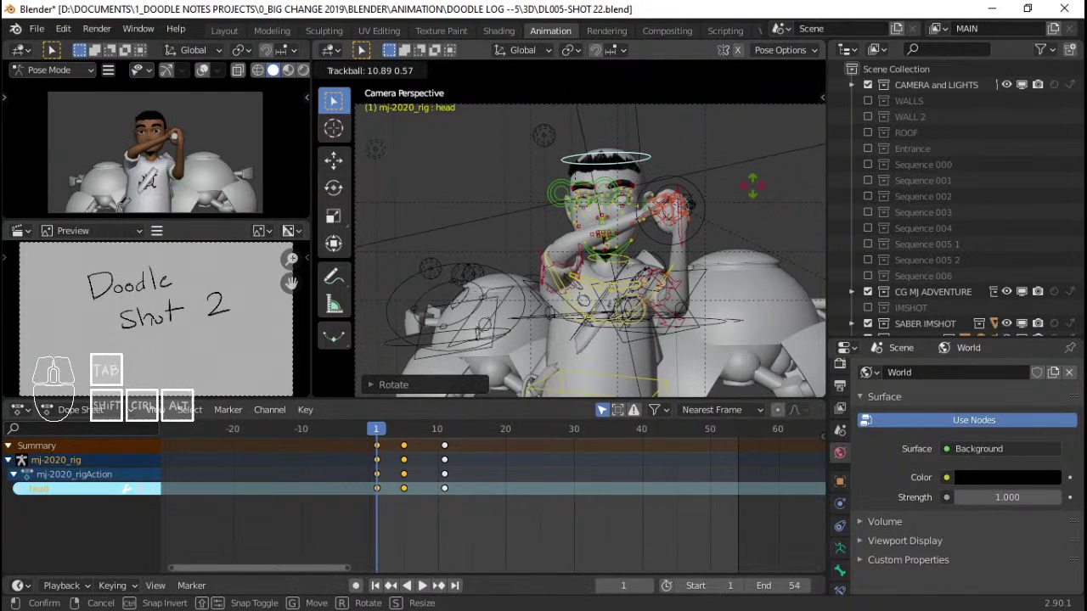
left_click(757, 197)
key("a")
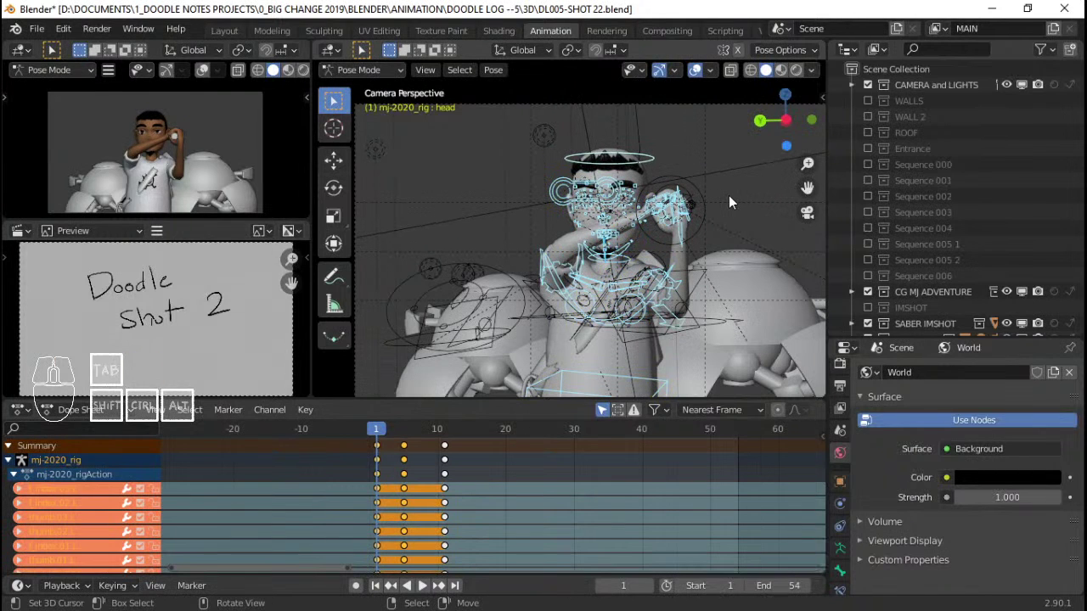
key("i")
At frame 5, rotate the chest slightly backward and tilt the head back in the front orthographic view
key("space")
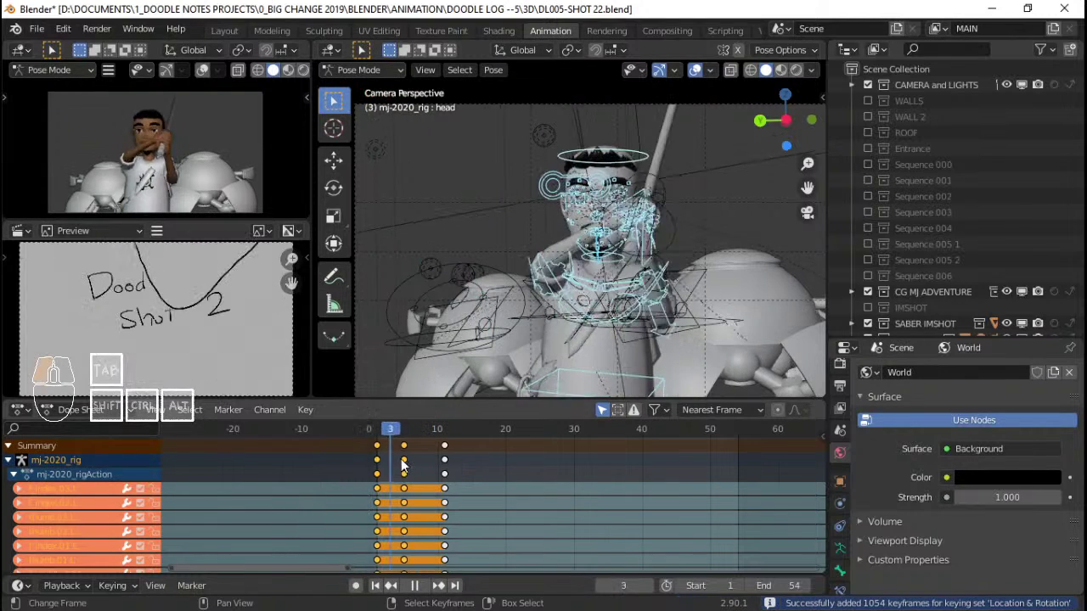
key("space")
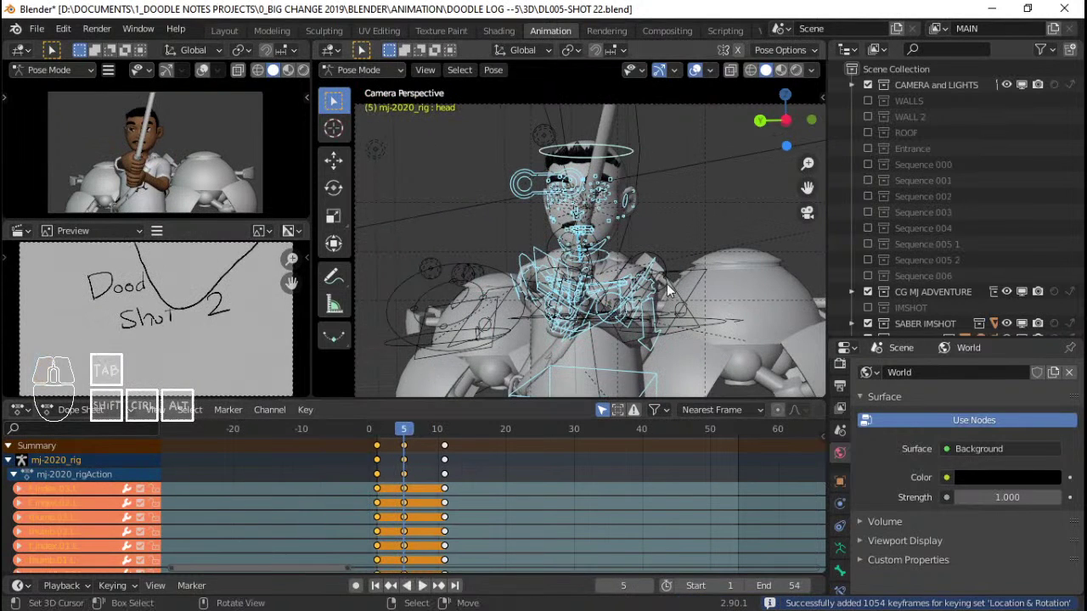
middle_click_drag(687, 264, 610, 251)
key("KP_0")
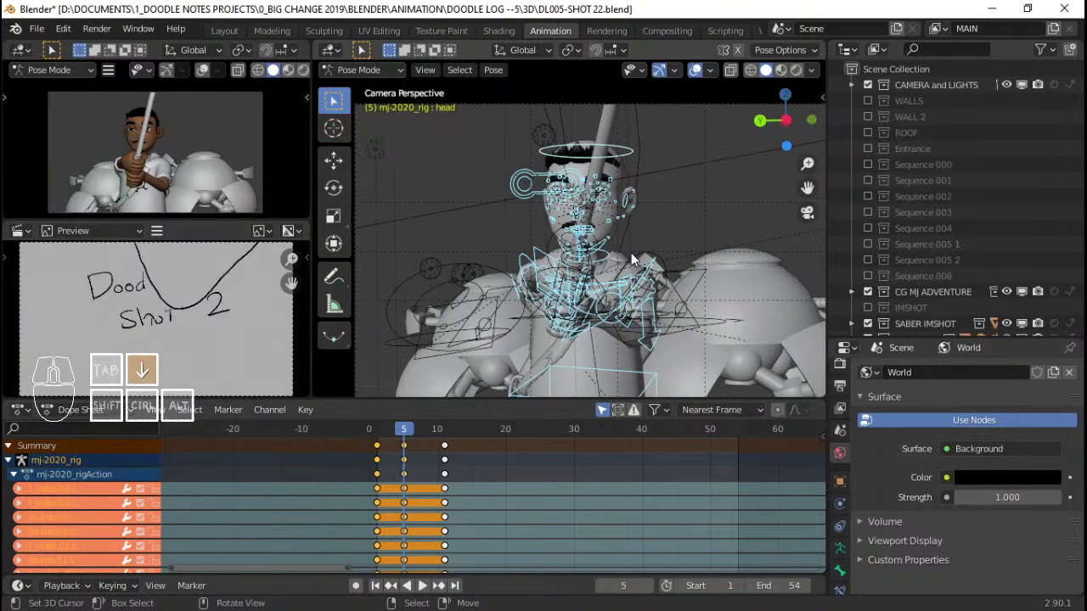
key("KP_1")
scroll(654, 255, "up", 1)
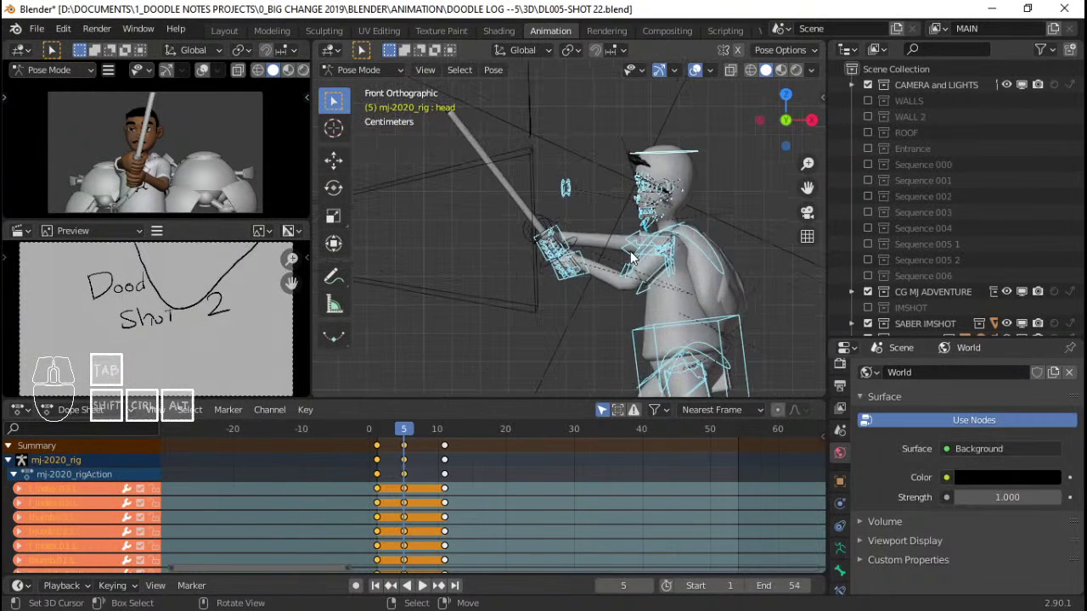
middle_click_drag(682, 259, 624, 254, "shift")
scroll(626, 254, "up", 3)
left_click(671, 239)
key("r")
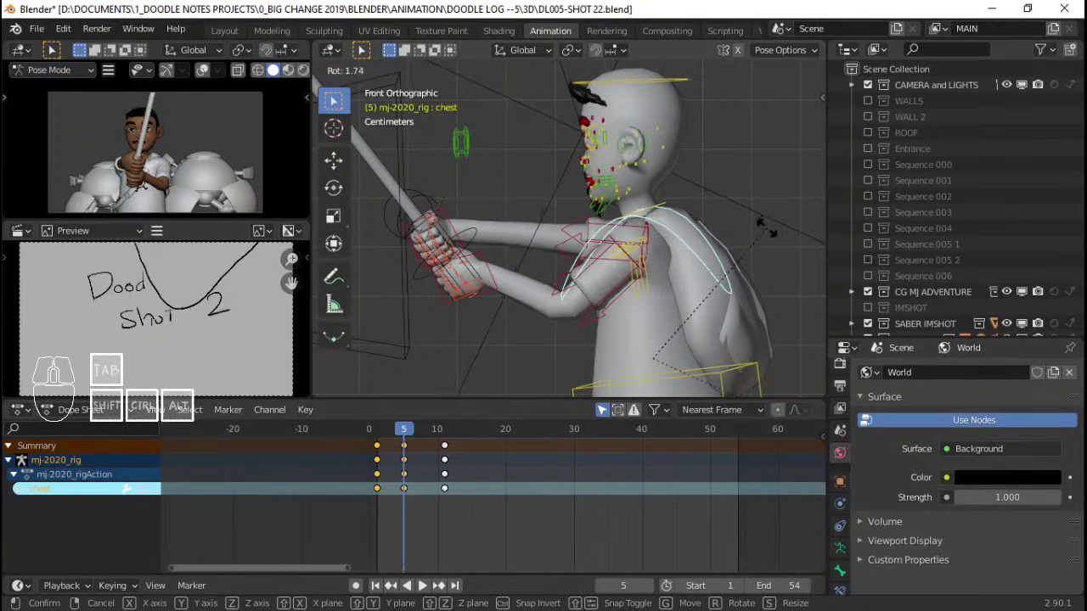
left_click(718, 126)
key("r")
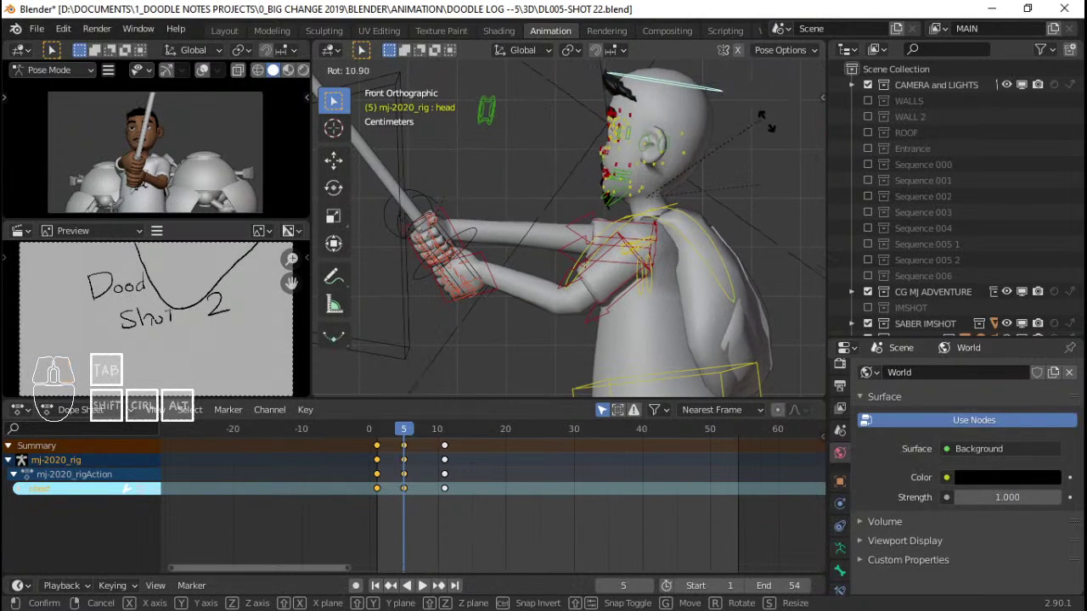
left_click(770, 124)
Rotate the torso control and the chest control to lean the upper body sideways at frame 5
middle_click_drag(769, 124, 586, 270)
right_click(579, 297)
key("r")
left_click(690, 223)
middle_click_drag(689, 222, 658, 211)
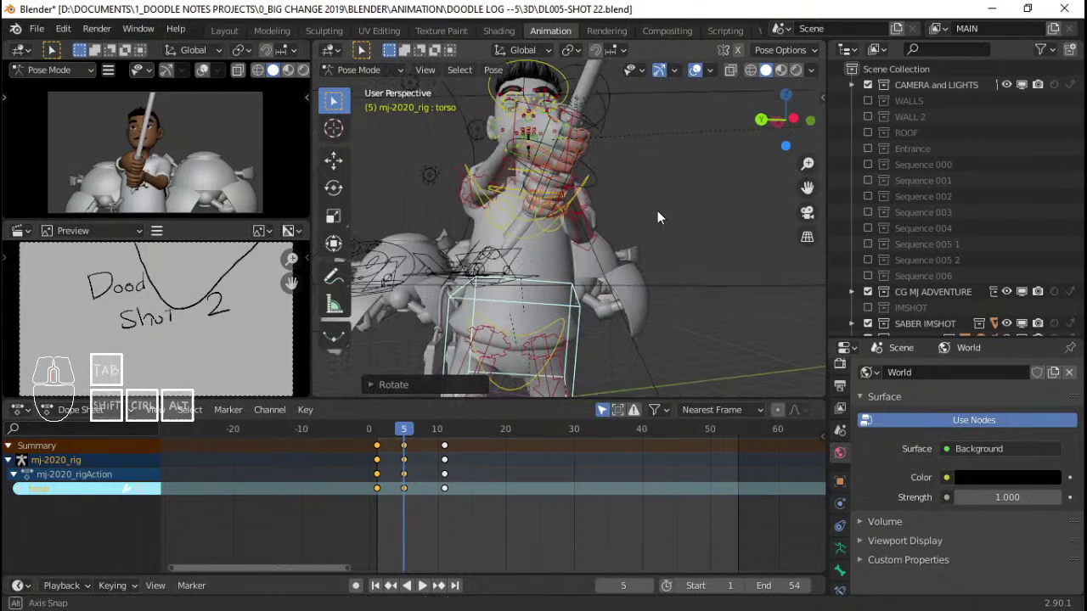
right_click(593, 174)
key("r")
left_click(609, 158)
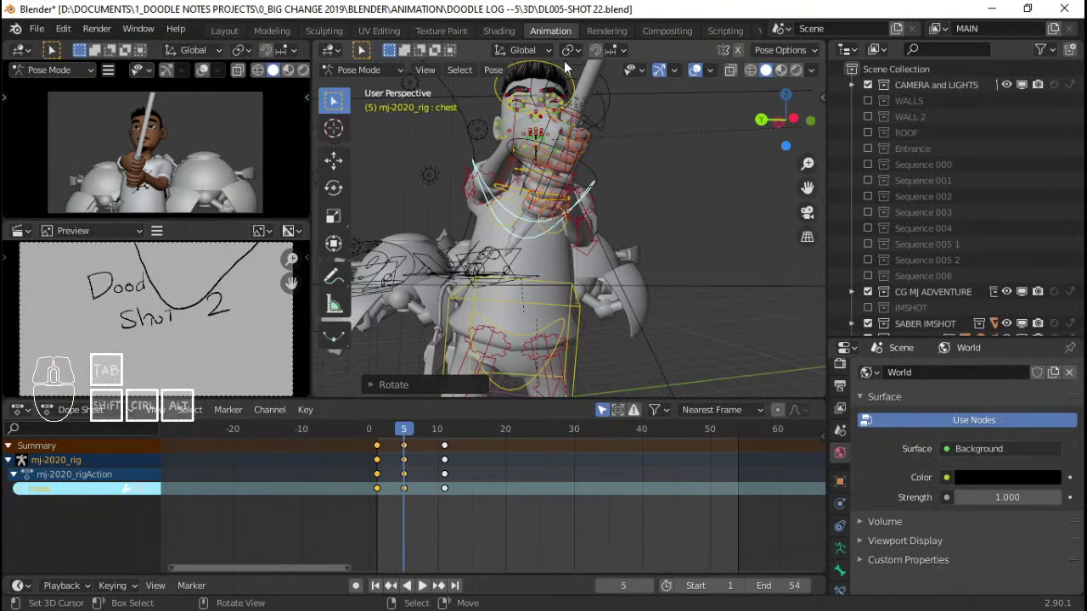
Rotate the head control about 14° to tilt it sideways at frame 5
right_click(564, 62)
middle_click_drag(565, 64, 628, 144)
key("r")
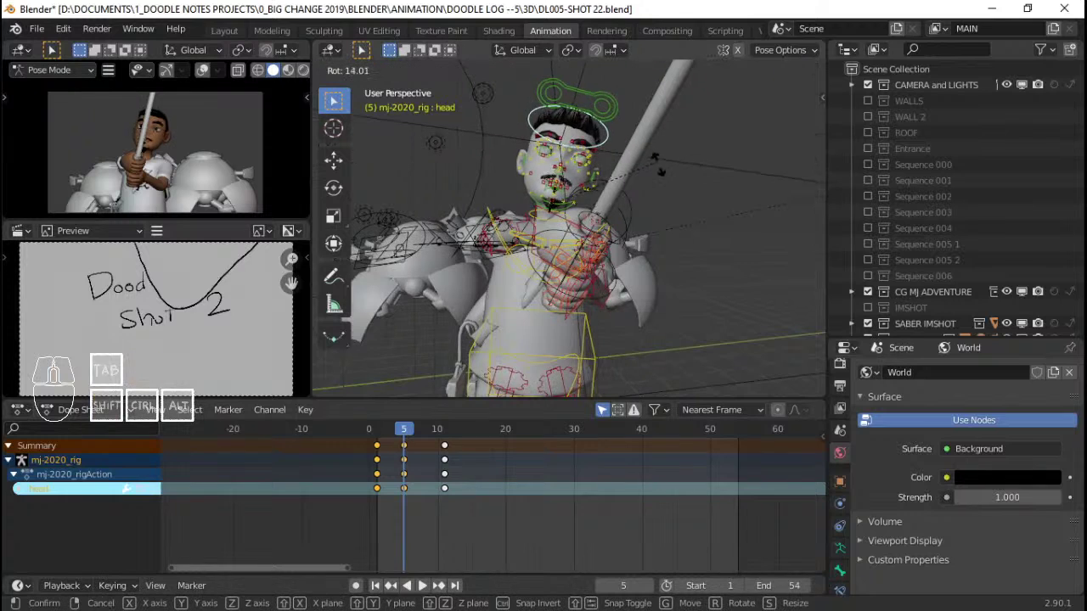
left_click(661, 171)
Rotate the neck control about 14° at frame 5 to lean the head toward the saber
middle_click_drag(685, 196, 665, 175)
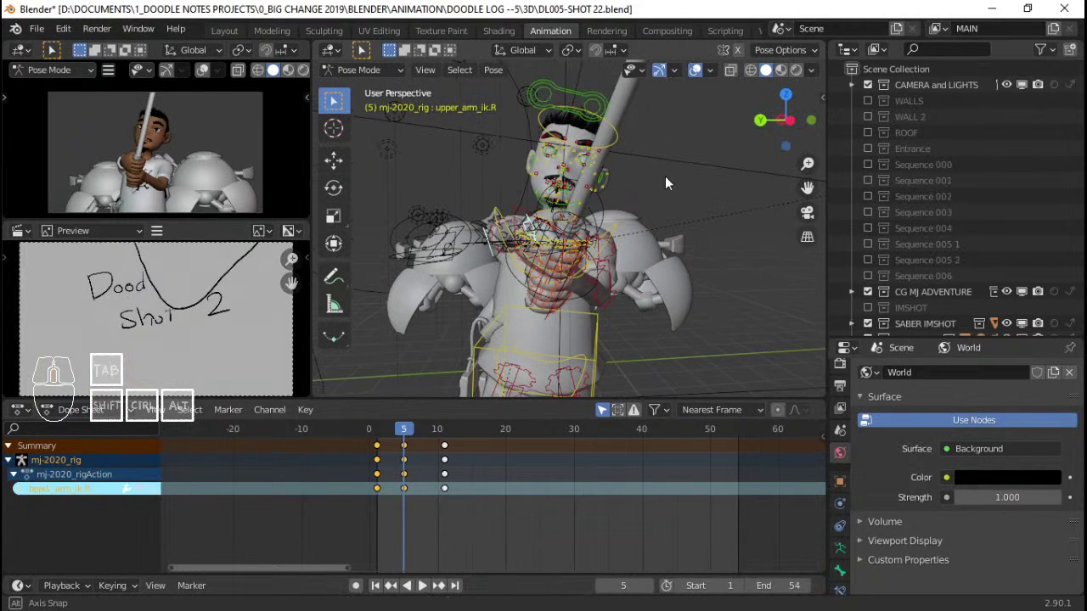
right_click(540, 223)
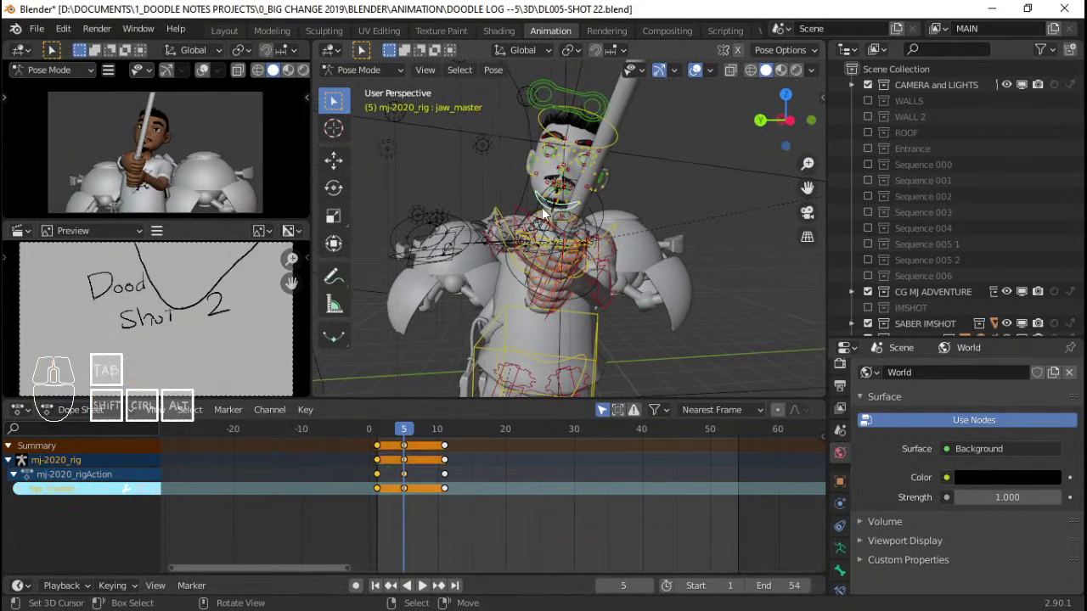
right_click(542, 208)
key("r")
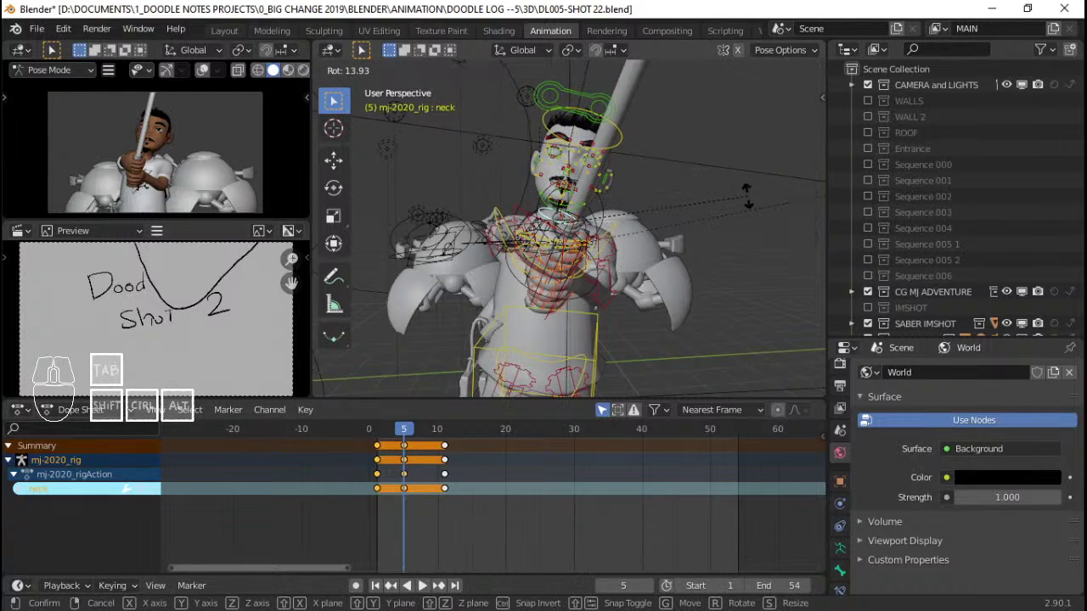
left_click(747, 200)
Rotate the head control about -5° at frame 5 and refine its tilt with a second rotation
right_click(624, 140)
key("r")
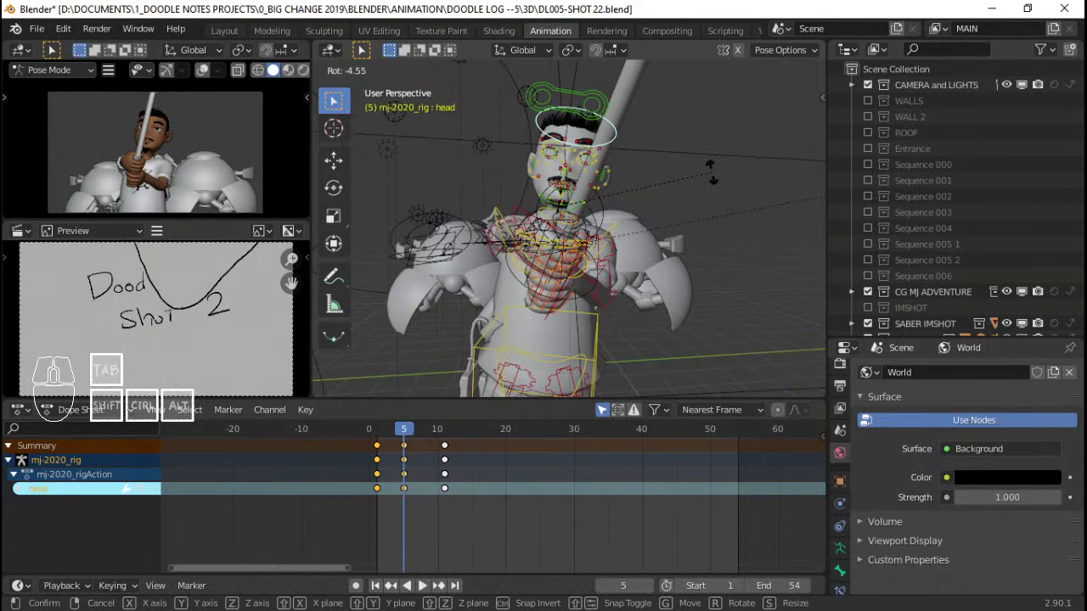
left_click(711, 172)
key("r")
left_click(720, 171)
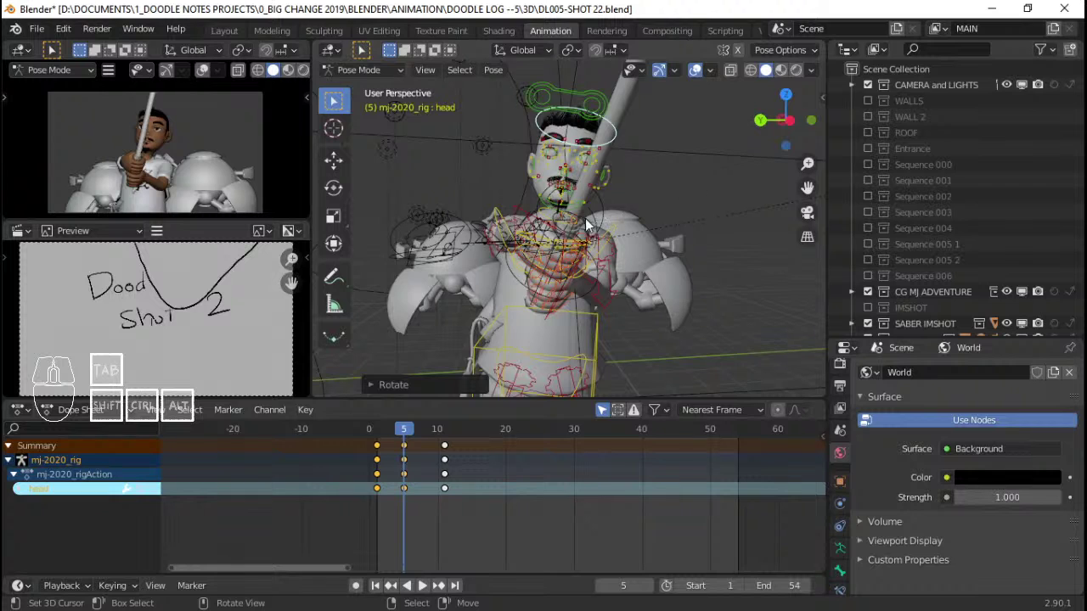
Rotate both hand IK controls together at frame 5, using trackball and plain rotation to re-angle the saber
middle_click_drag(528, 279, 609, 270)
right_click(684, 280, "shift")
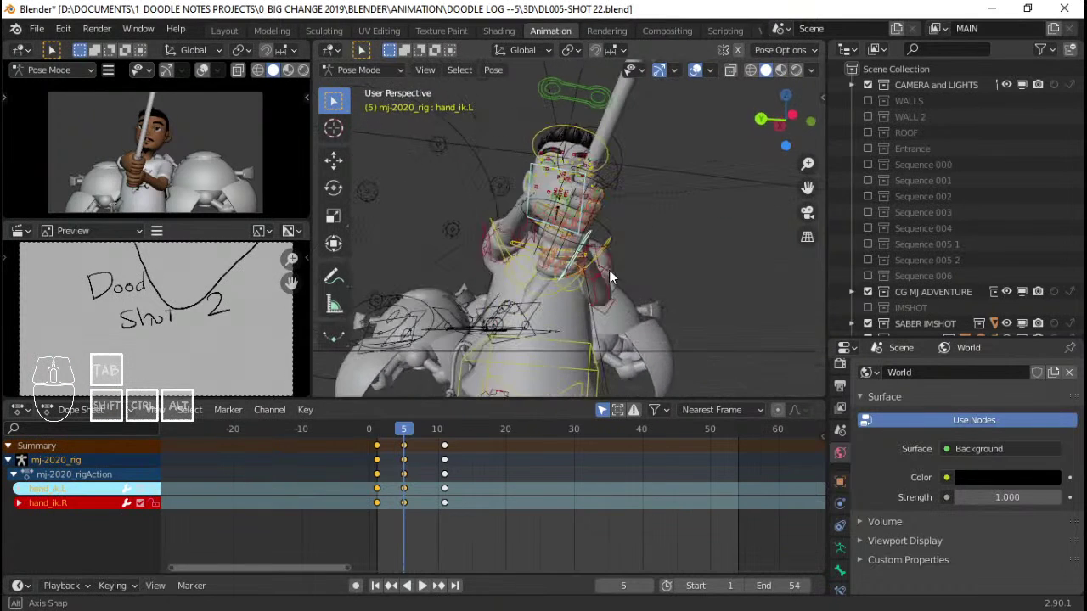
key("r")
key("r")
right_click(613, 261)
key("r")
key("r")
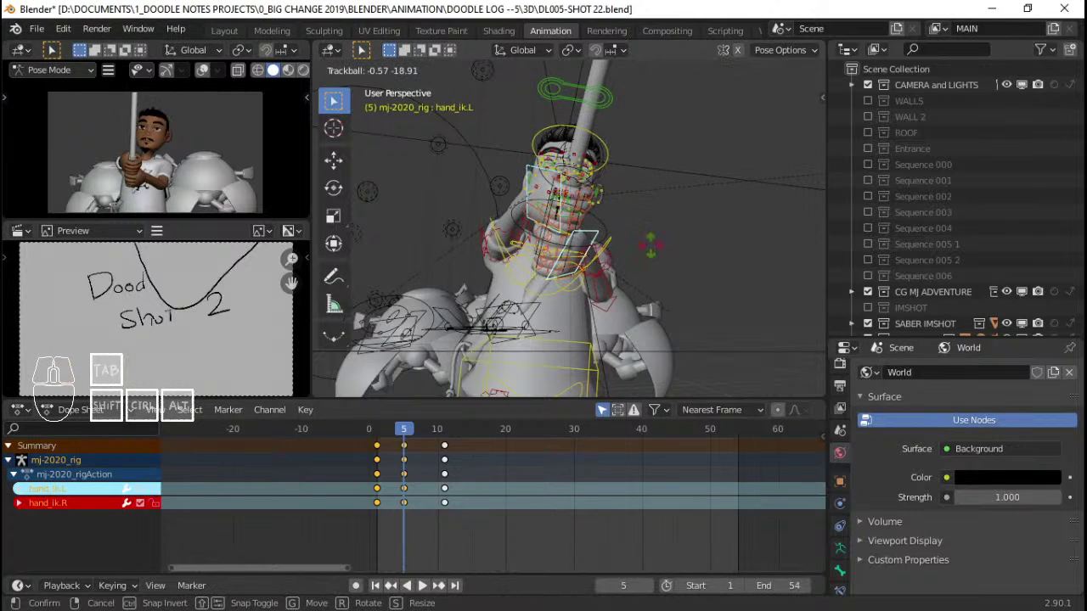
left_click(704, 219)
key("r")
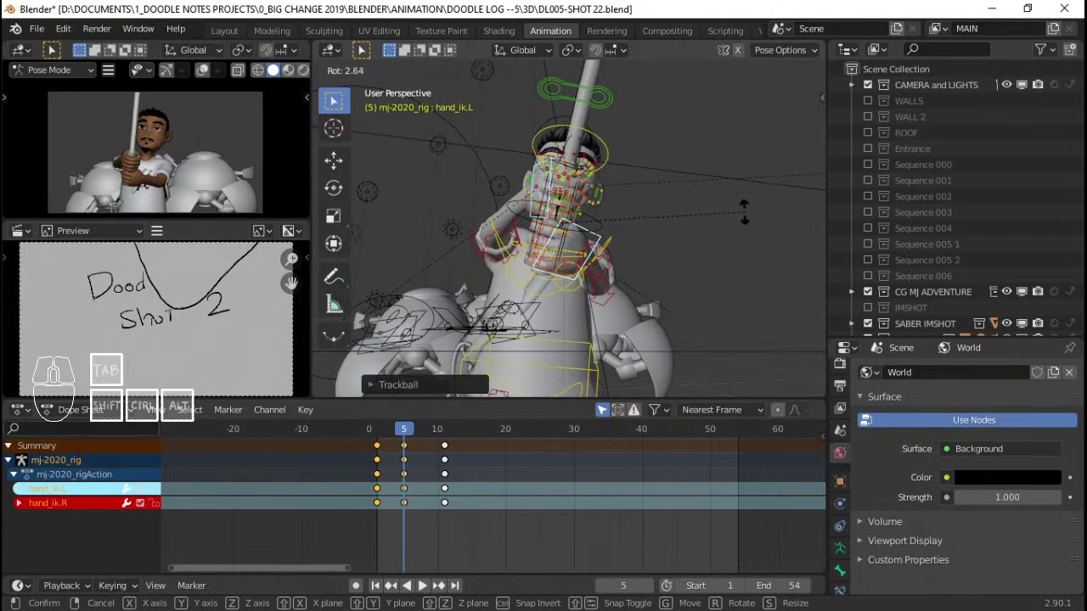
left_click(747, 235)
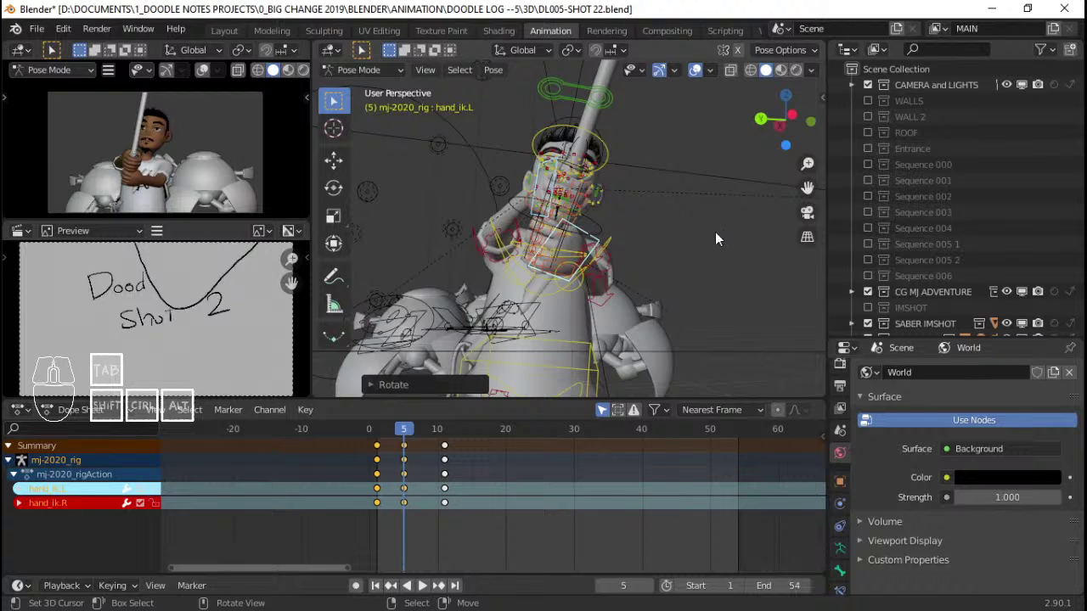
Keyframe all the rig controls at frame 5 and play through the swing, ending back at frame 5
key("a")
key("i")
key("space")
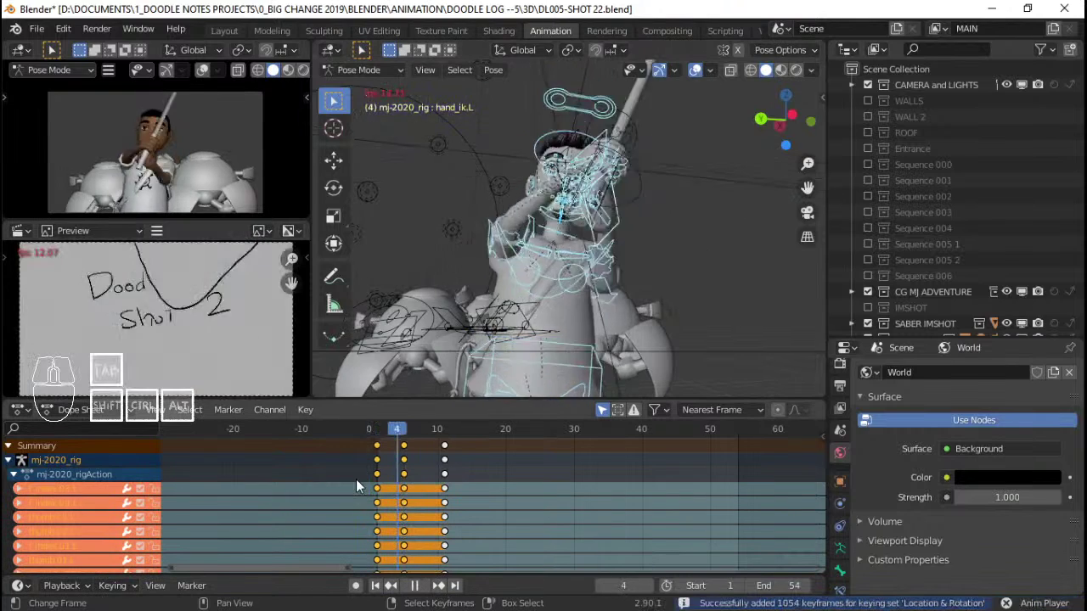
key("Escape")
key("space")
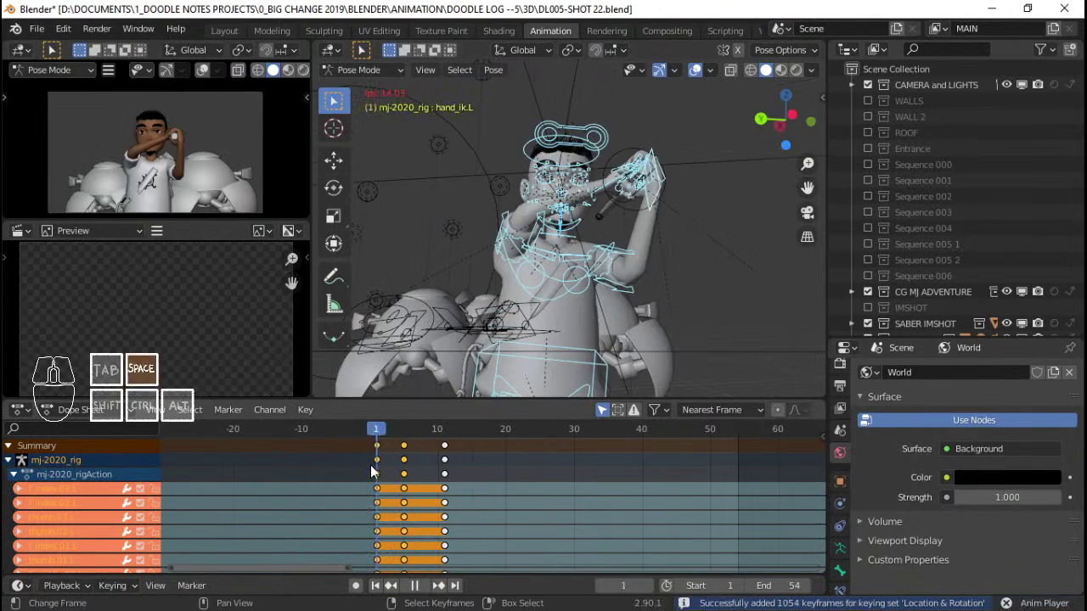
left_click_drag(371, 464, 404, 465)
Leave Pose Mode, select the camera, and move it closer to the character from the camera view
scroll(629, 233, "down", 4)
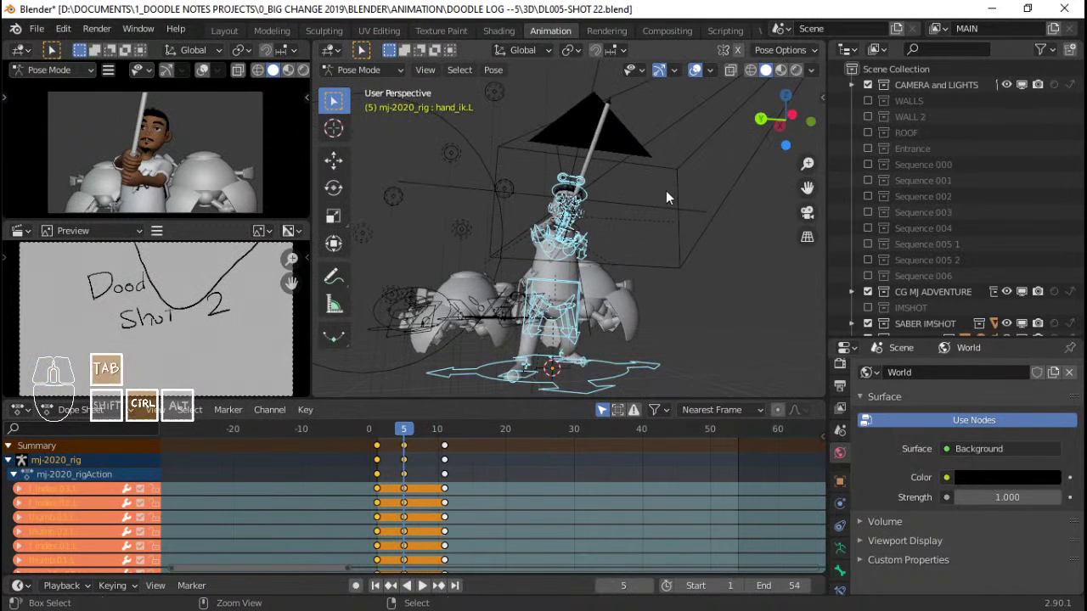
key("ctrl+Tab")
left_click(684, 217)
key("KP_0")
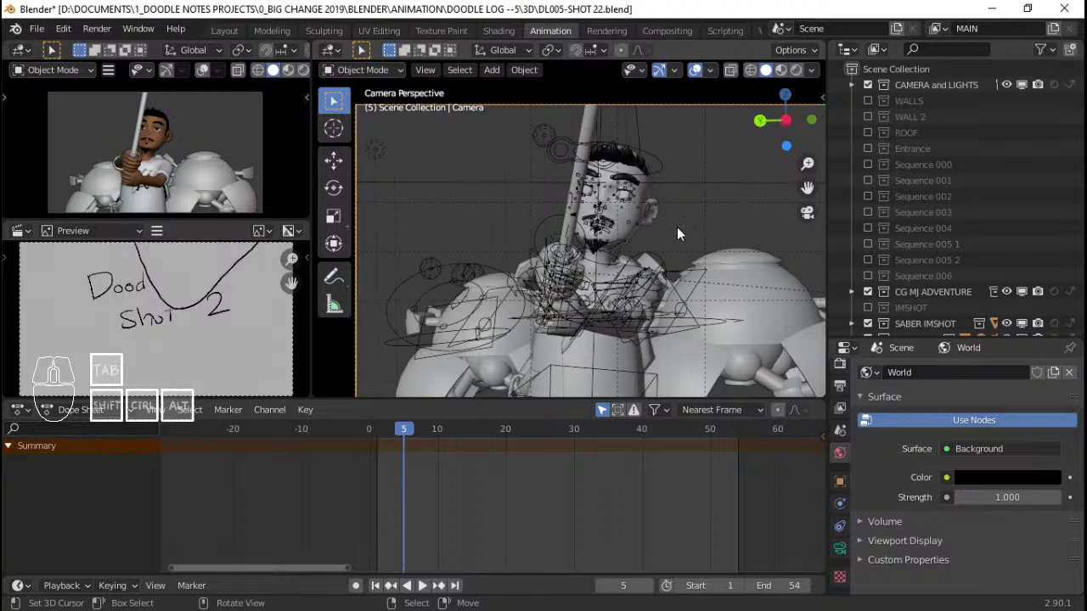
key("g")
key("z")
key("z")
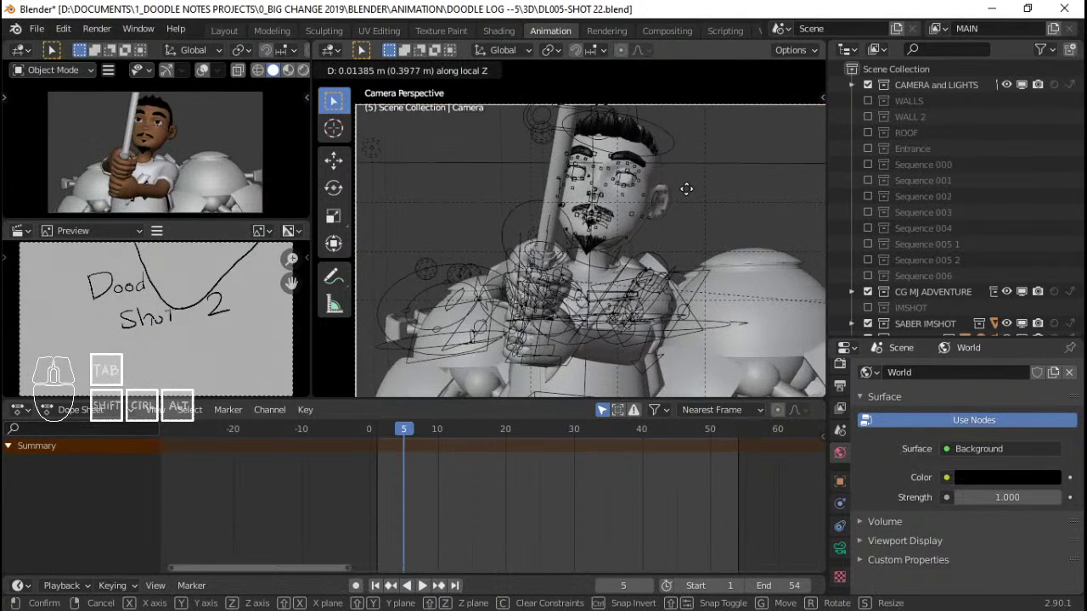
left_click(686, 189)
key("ctrl+z")
key("g")
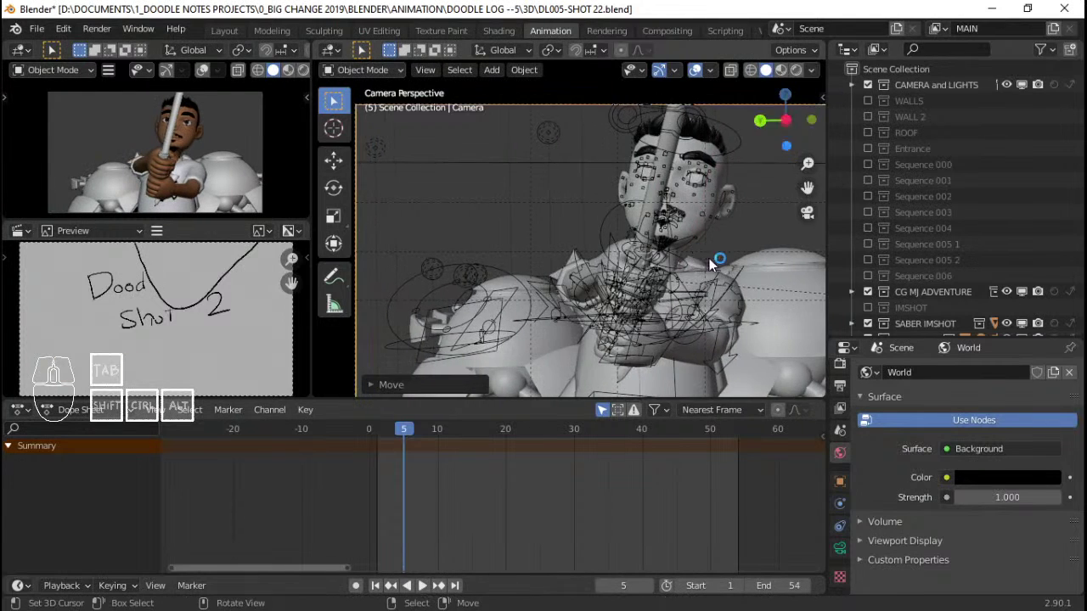
left_click(738, 268)
Rotate the camera about the Z axis and slide it along its local X axis to reframe the character
scroll(738, 268, "down", 3)
key("r")
key("z")
left_click(755, 250)
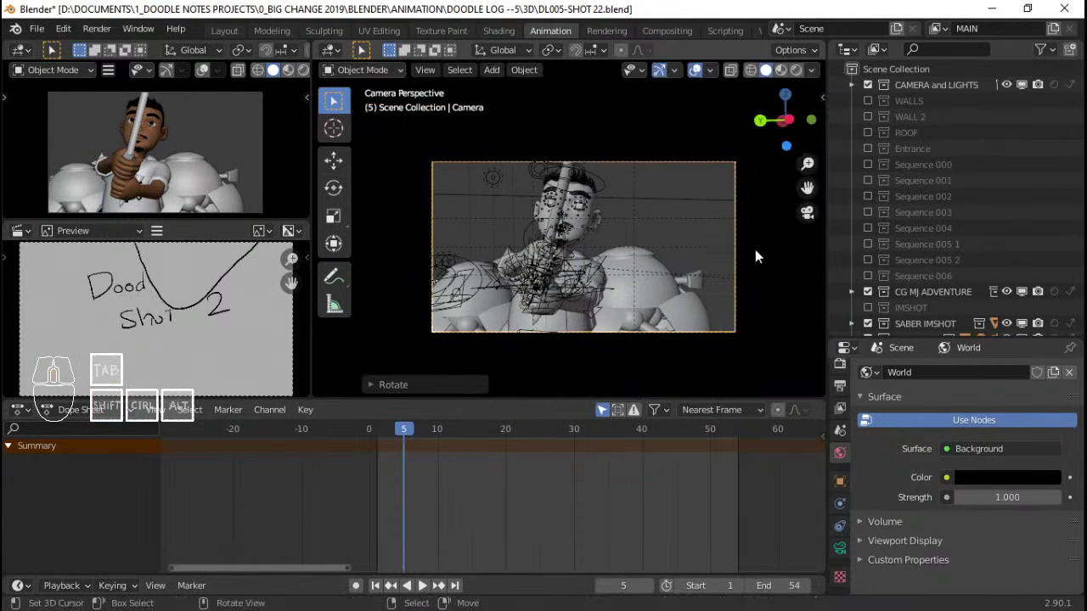
key("g")
key("x")
key("x")
left_click(747, 245)
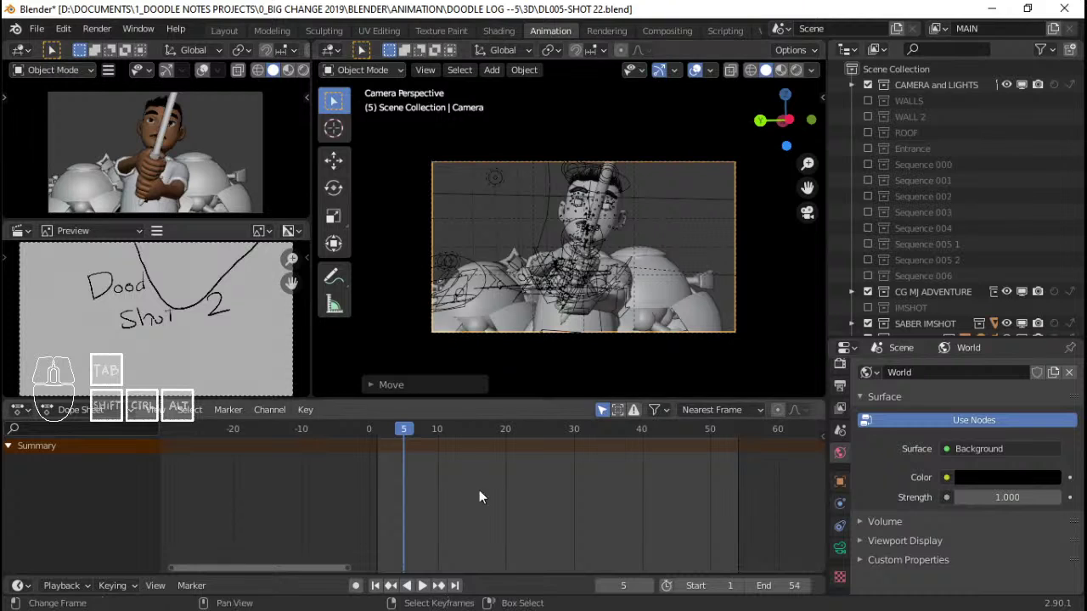
Play the shot through the new camera framing and return to frame 5
key("shift+Left")
key("space")
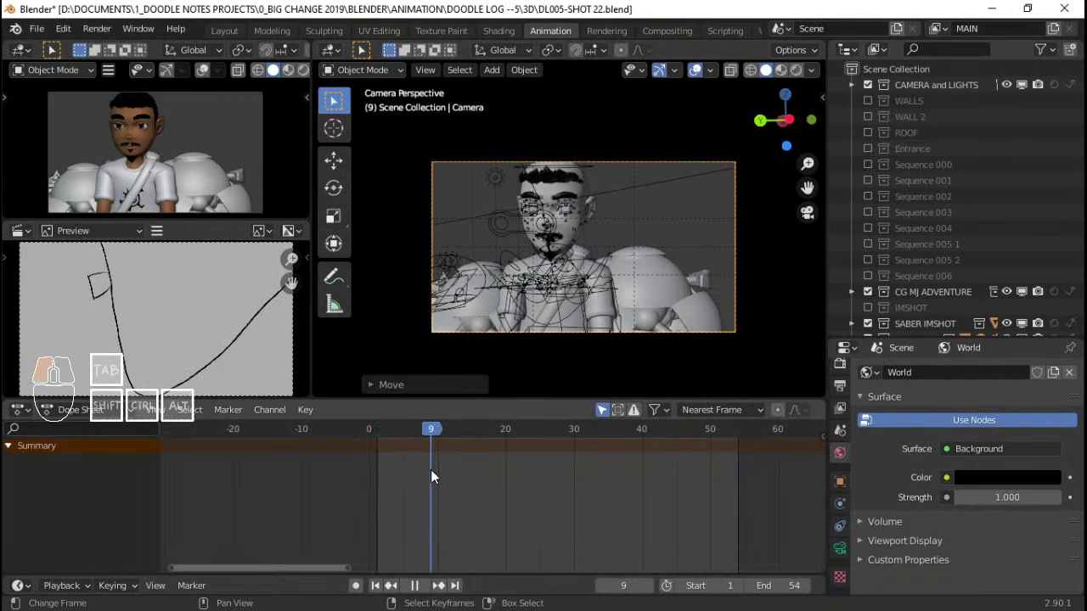
left_click_drag(430, 470, 402, 459)
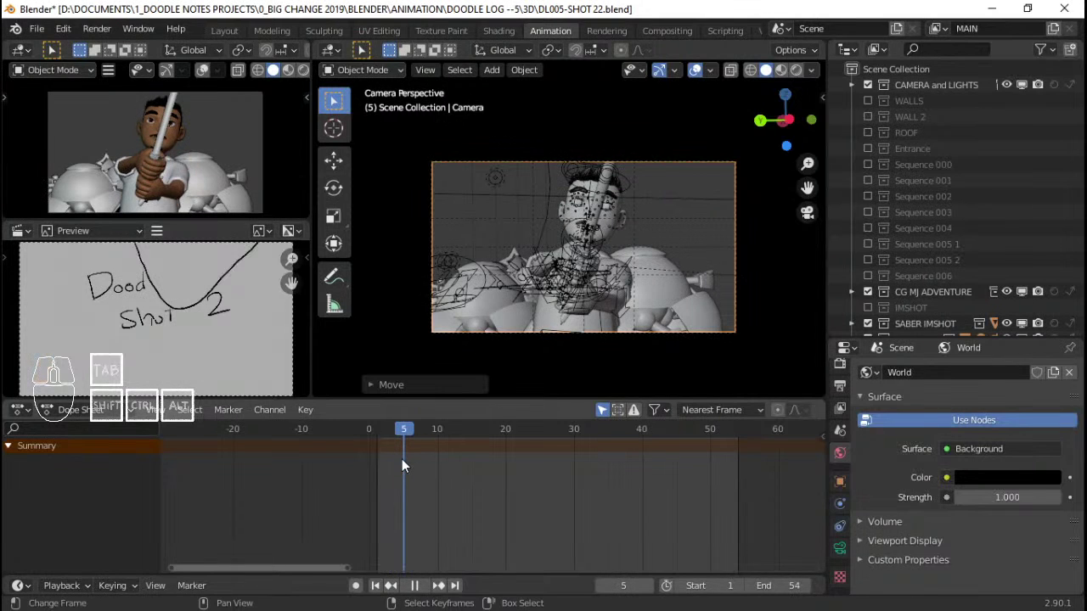
Put the rig back in Pose Mode and rotate both hand IK controls at frame 5, freely and by about 11°, to lean the saber sideways
scroll(590, 285, "up", 2)
left_click(592, 286)
scroll(592, 286, "up", 2)
key("ctrl+Tab")
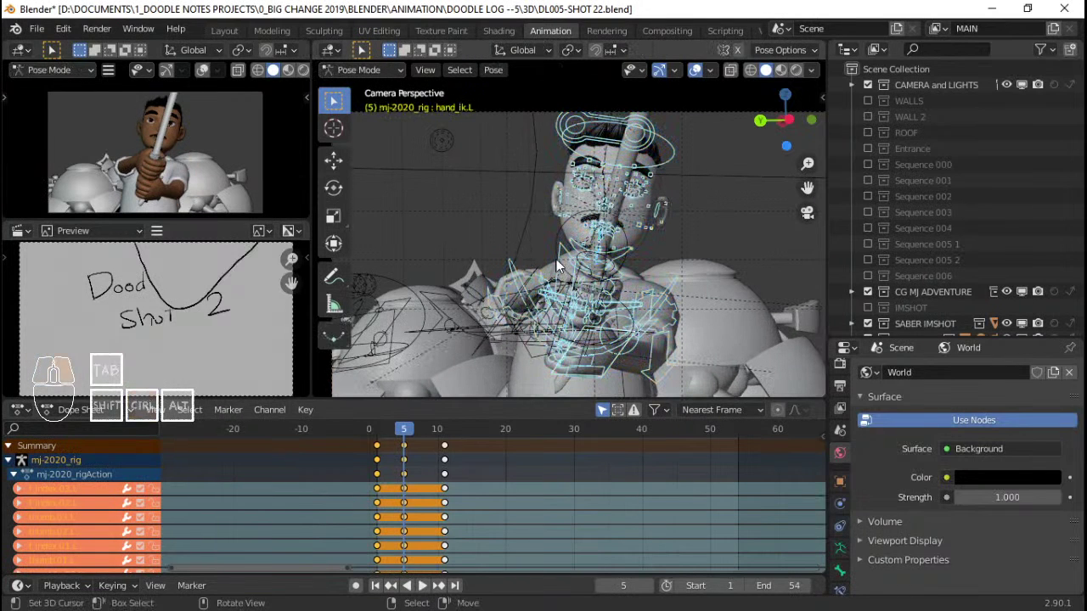
left_click(558, 262)
left_click(616, 369, "shift")
key("r")
key("r")
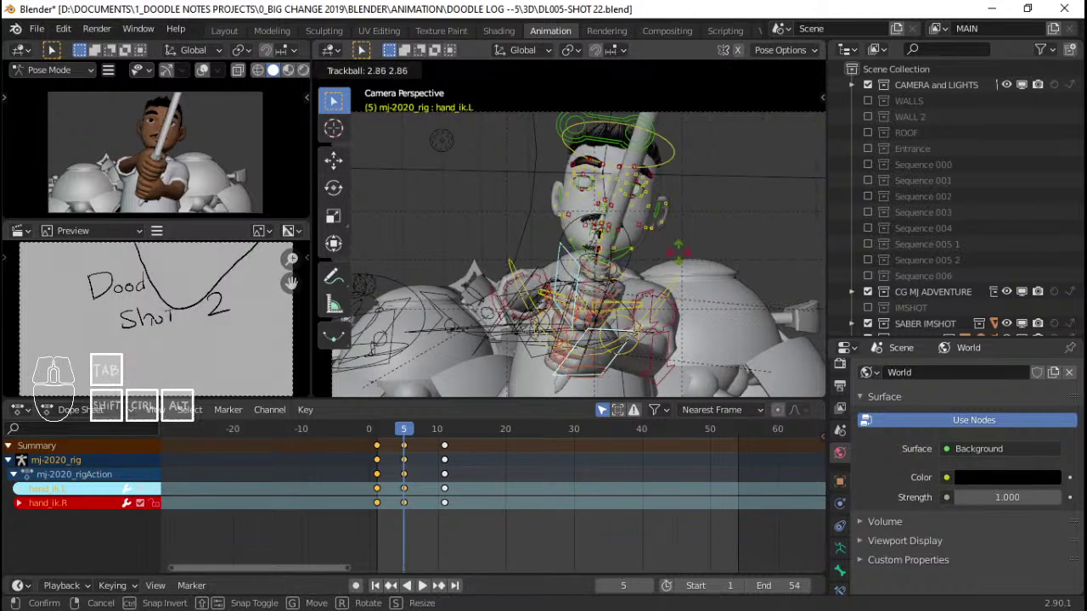
left_click(682, 278)
key("r")
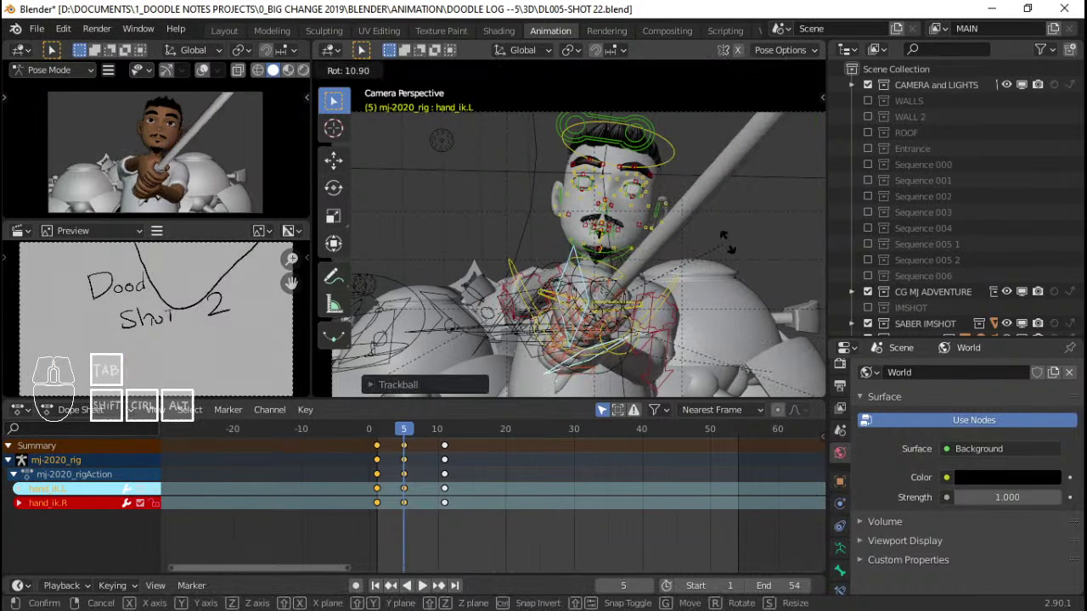
left_click(726, 245)
Fine-tune both hands with a slight trackball rotation and keyframe all the controls at frame 5
key("r")
key("r")
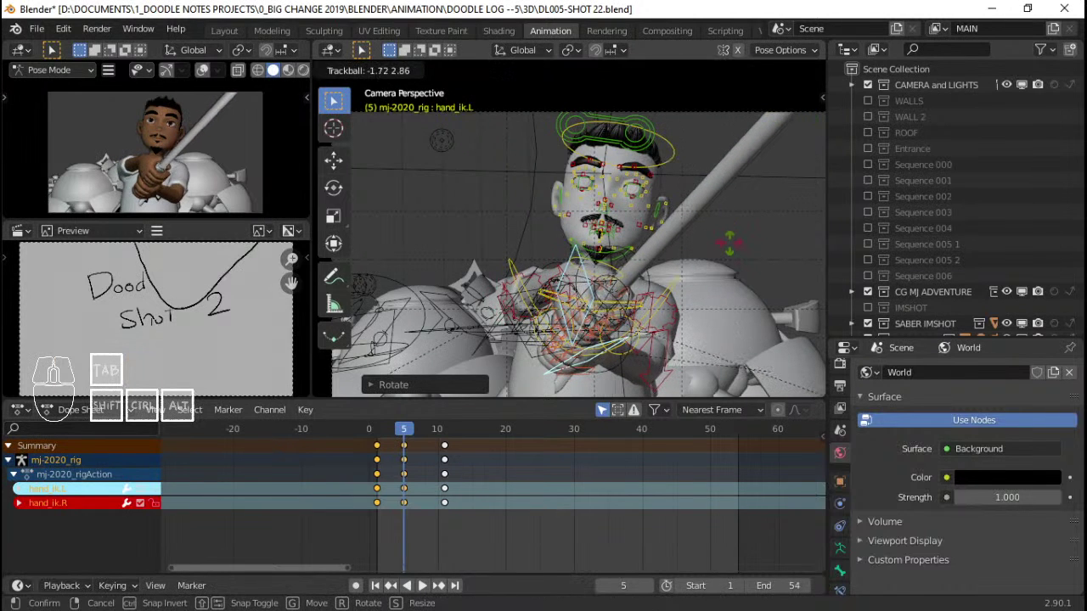
left_click(729, 243)
key("a")
key("i")
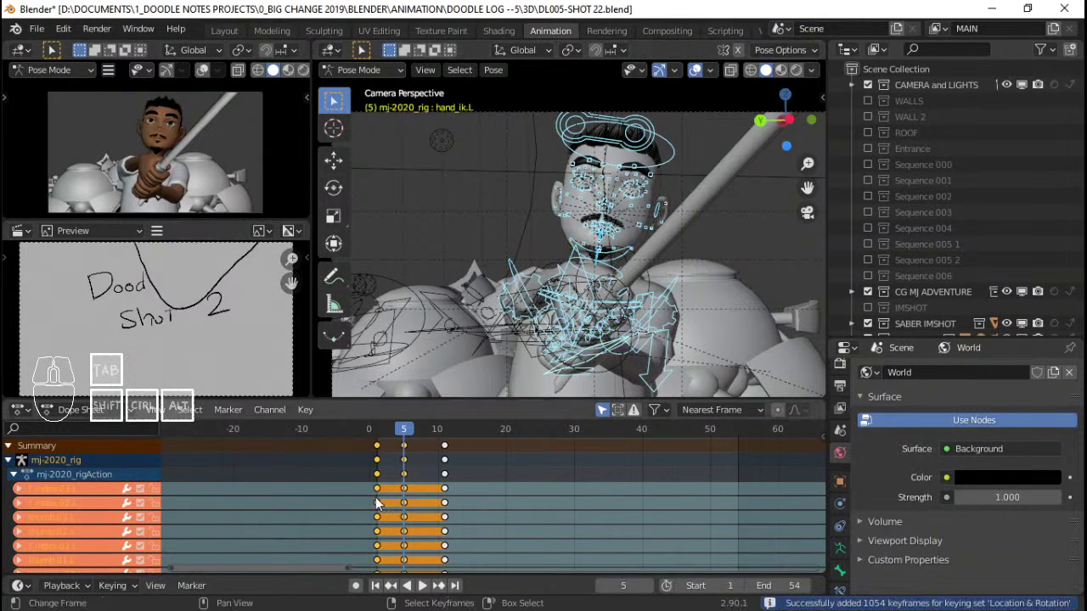
Keyframe all the rig controls at frame 6 and delete the keyframes at frame 5
left_click(380, 492)
key("space")
left_click(407, 489)
mouse_move(409, 483)
left_mouse_down()
mouse_move(376, 473)
mouse_move(414, 467)
left_mouse_up()
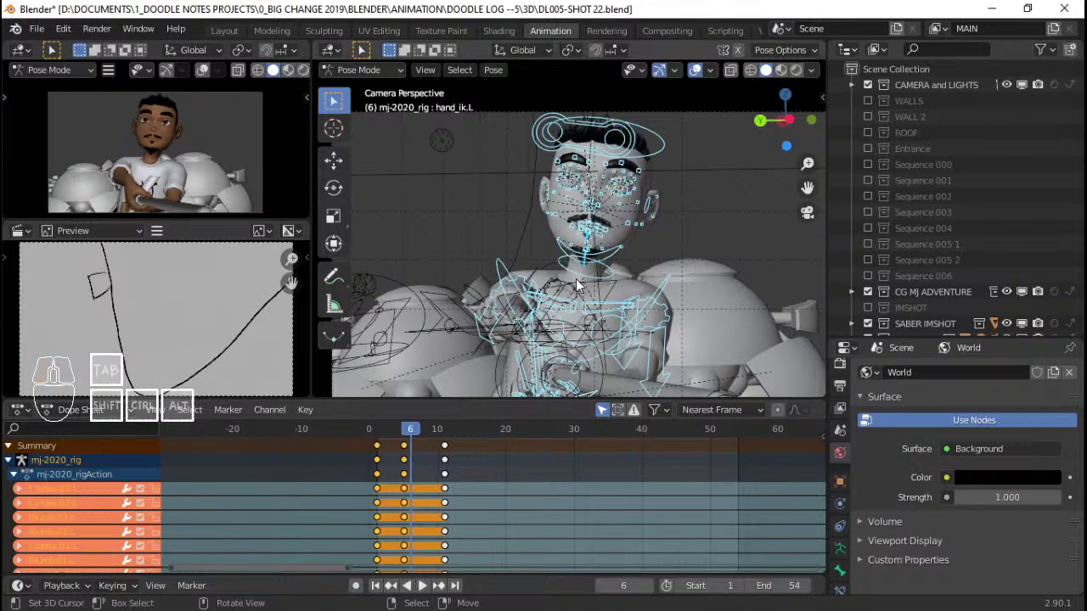
key("i")
key("x")
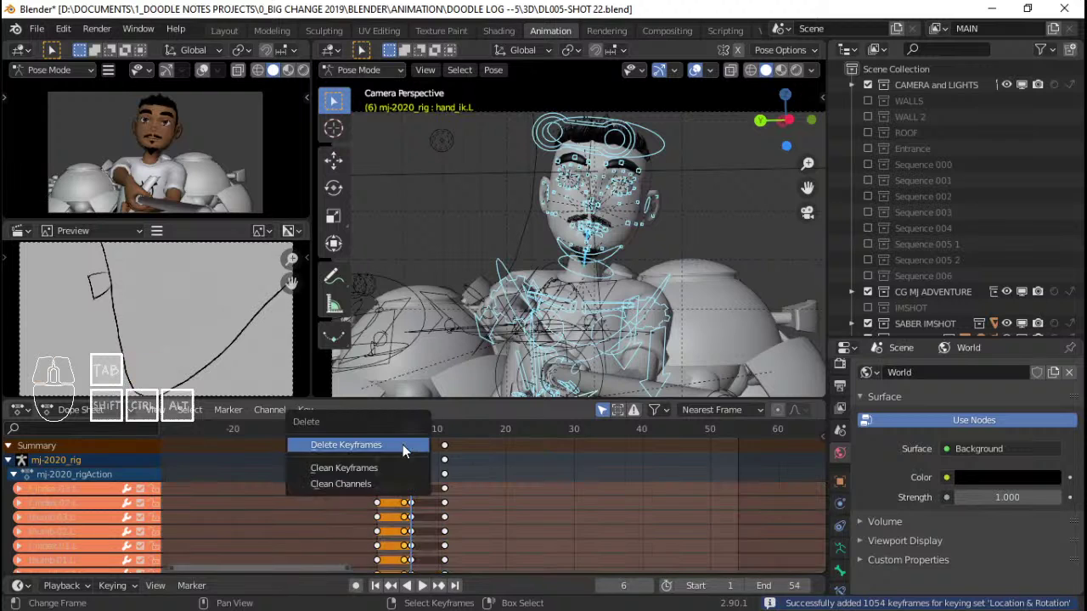
left_click(403, 444)
Rotate both hand IK controls at frame 6 to point the saber toward the camera and keyframe all the controls
left_click(537, 367)
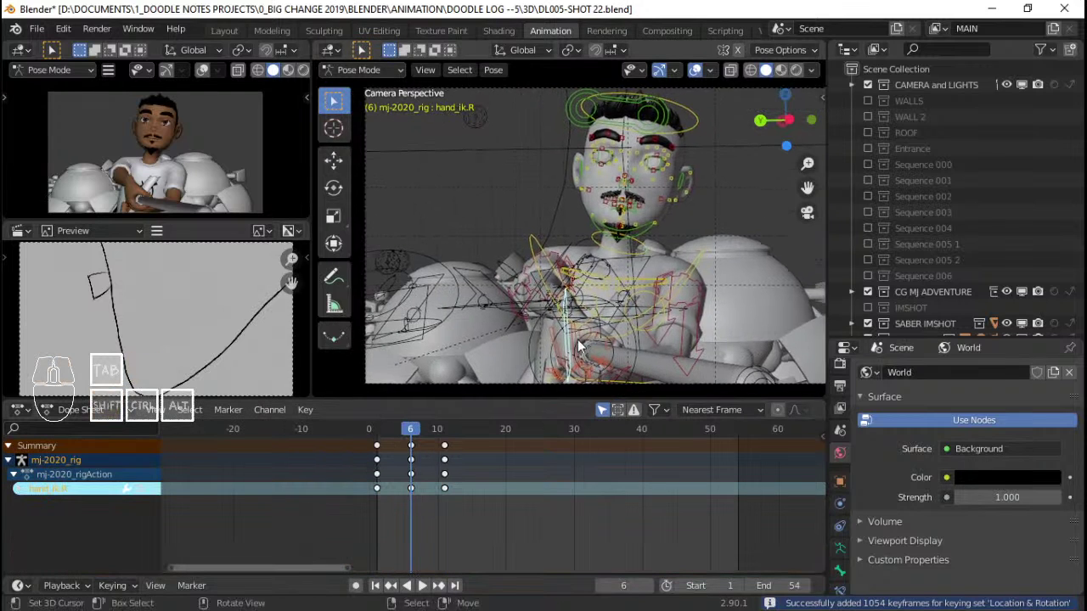
middle_click_drag(537, 367, 638, 303)
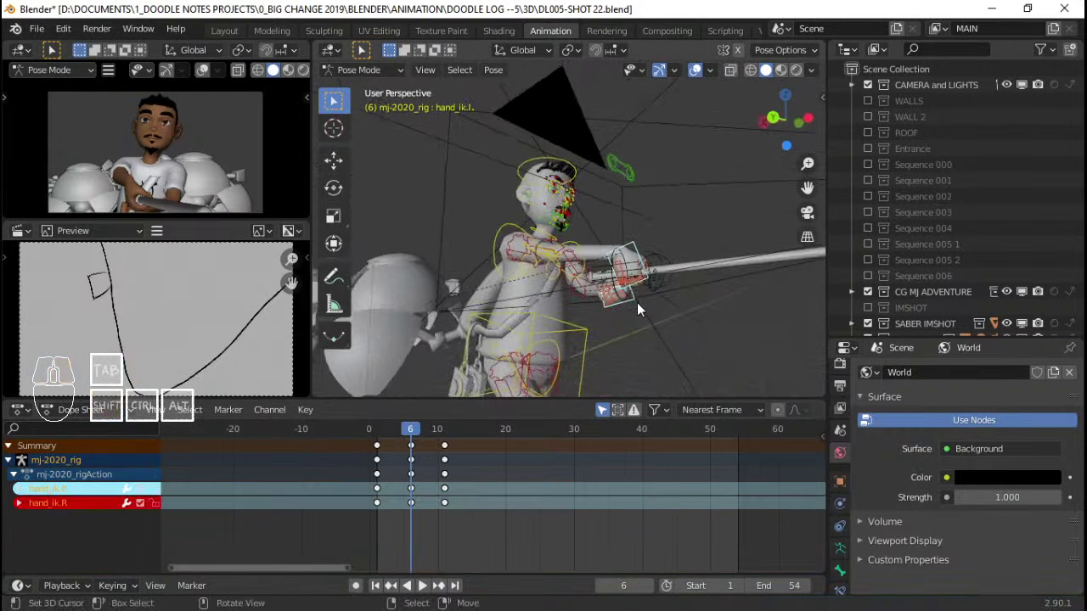
key("KP_0")
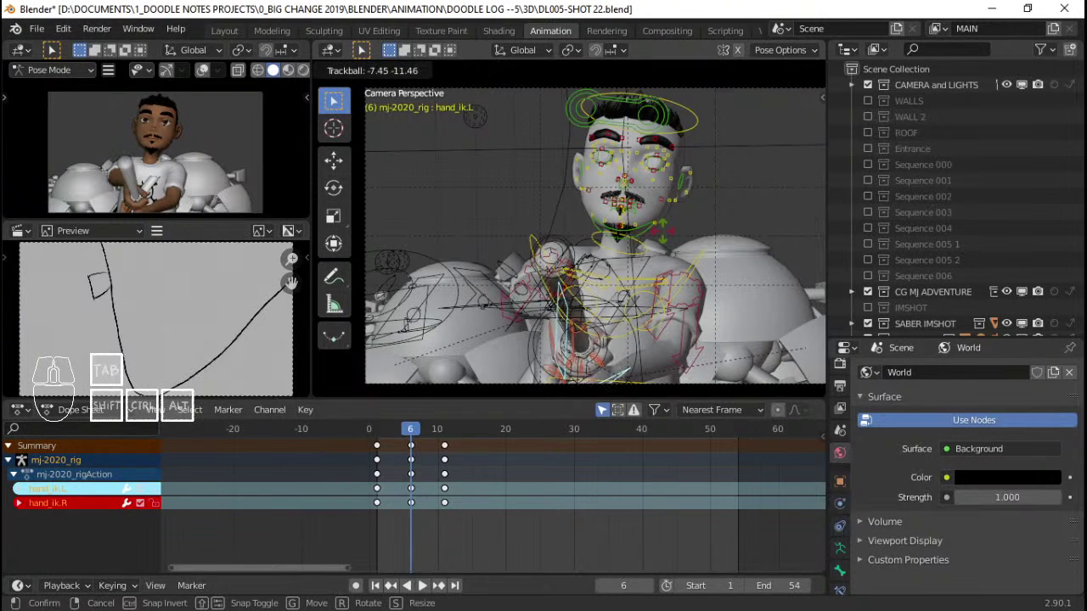
left_click(671, 241)
key("a")
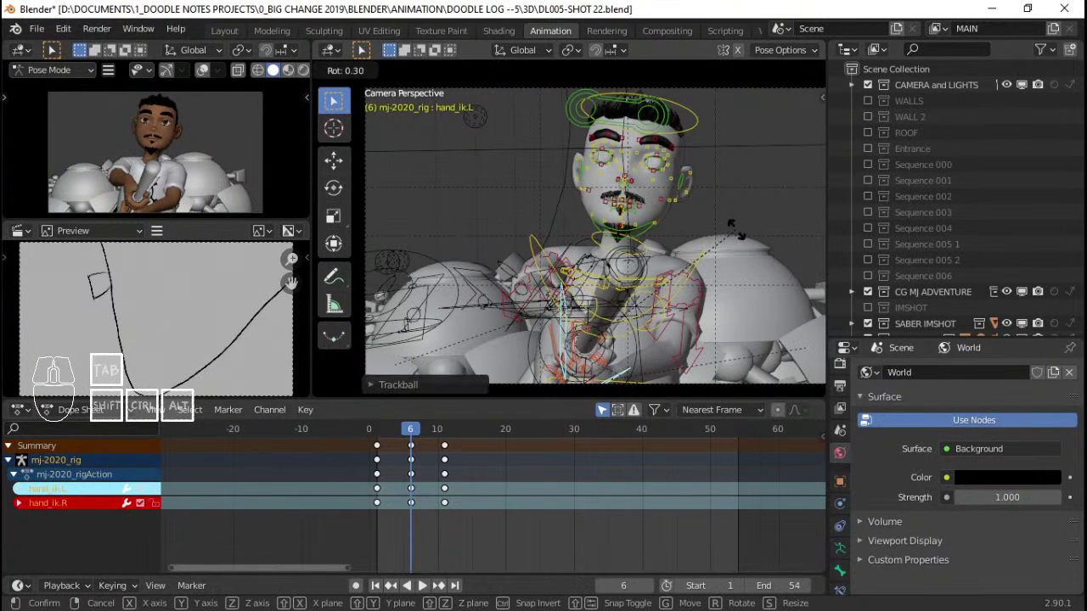
key("i")
Play and scrub through the revised swing, stopping at frame 6
key("space")
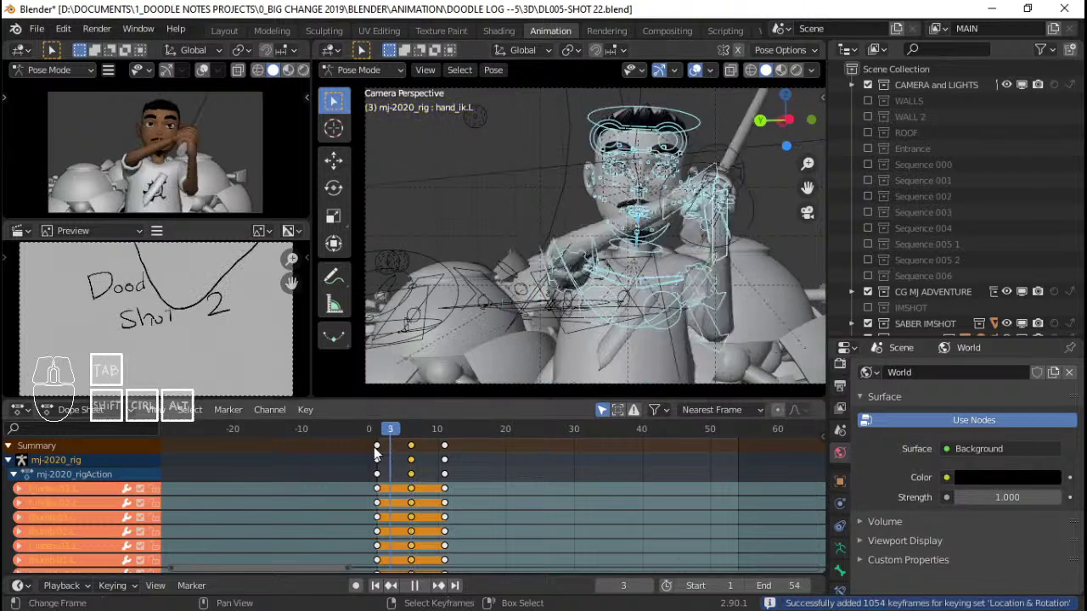
left_click_drag(374, 446, 413, 440)
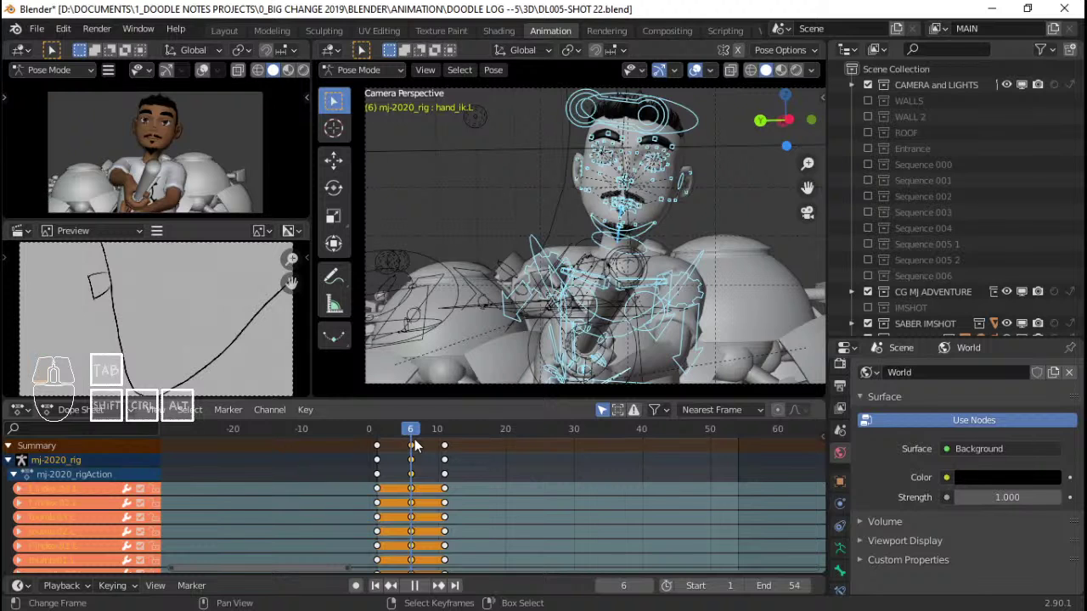
key("space")
Tilt the head control forward about its local X axis at frame 6 and rotate it sideways about -3°
left_click(692, 118)
key("r")
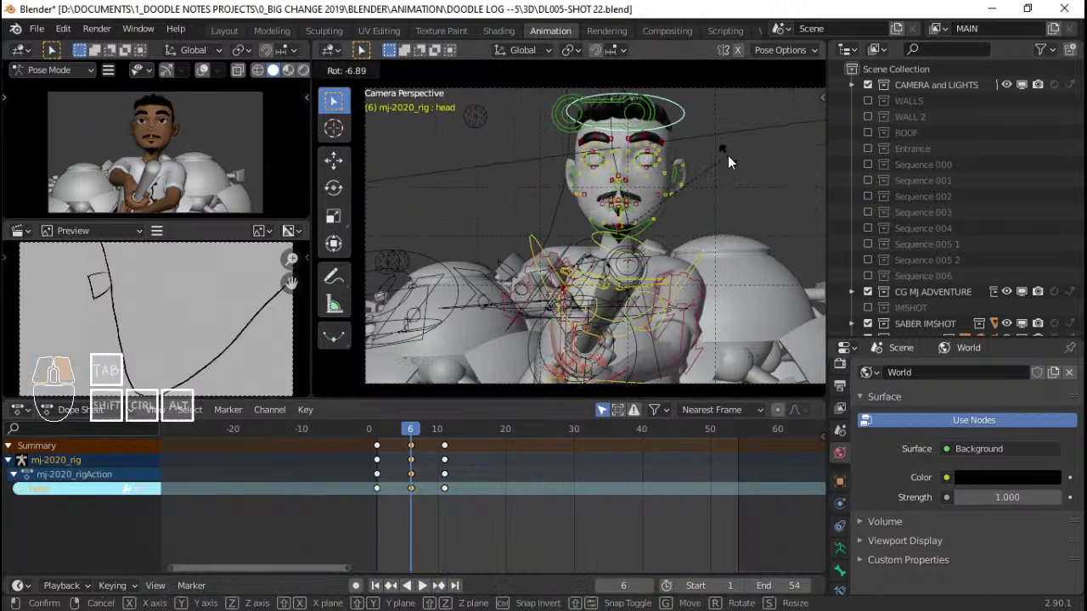
key("x")
key("x")
left_click(724, 162)
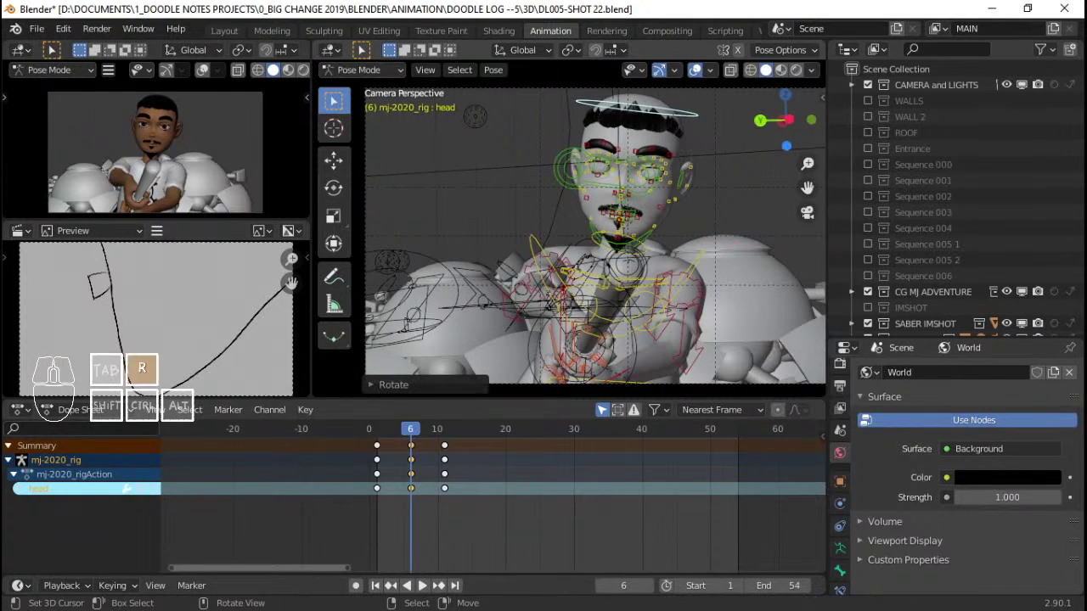
key("r")
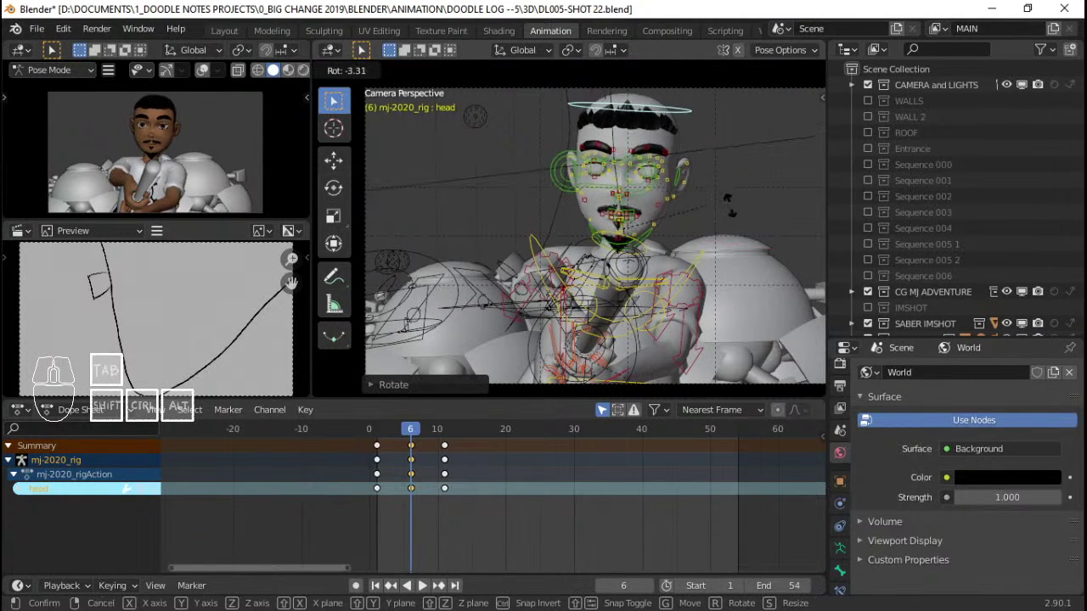
left_click(518, 345)
Play the animation from the start to review the swing and the head movement
key("space")
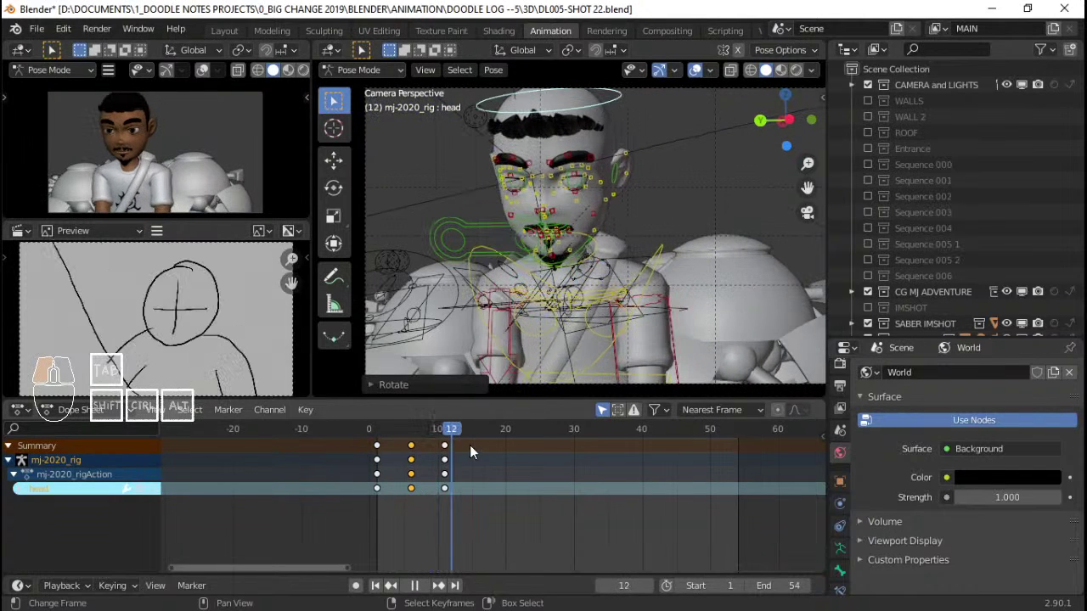
key("space")
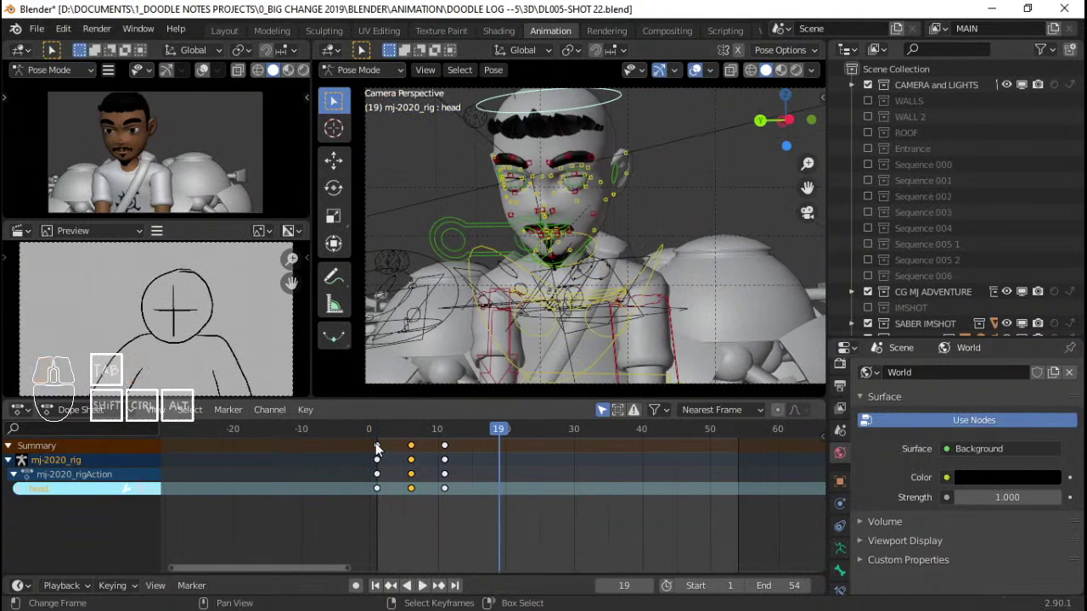
key("shift+Left")
key("space")
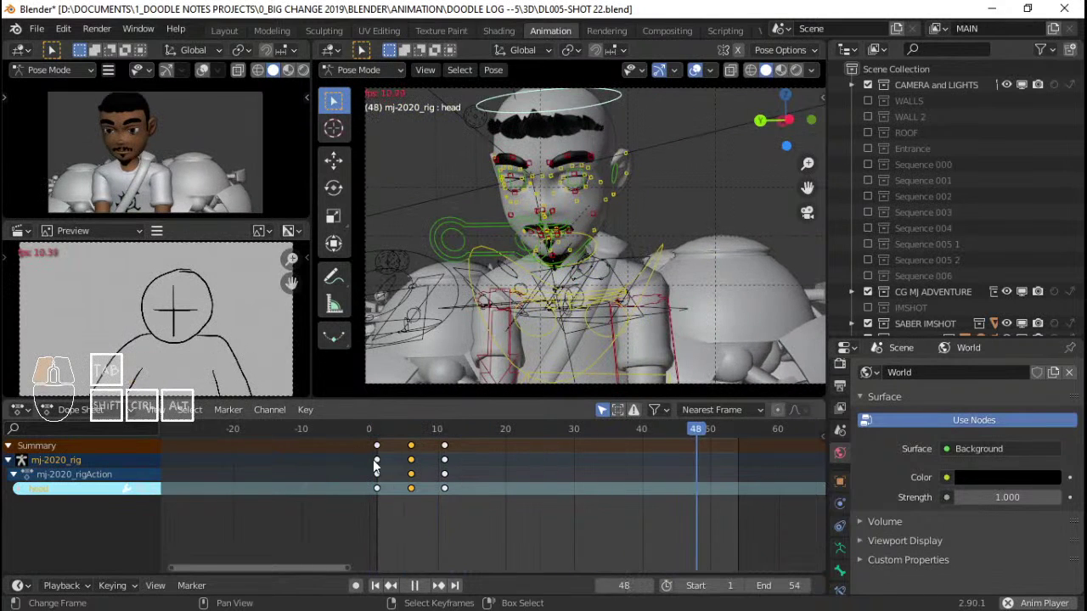
Replay the saber swing with the head movement from the start and save the file
left_click(504, 472)
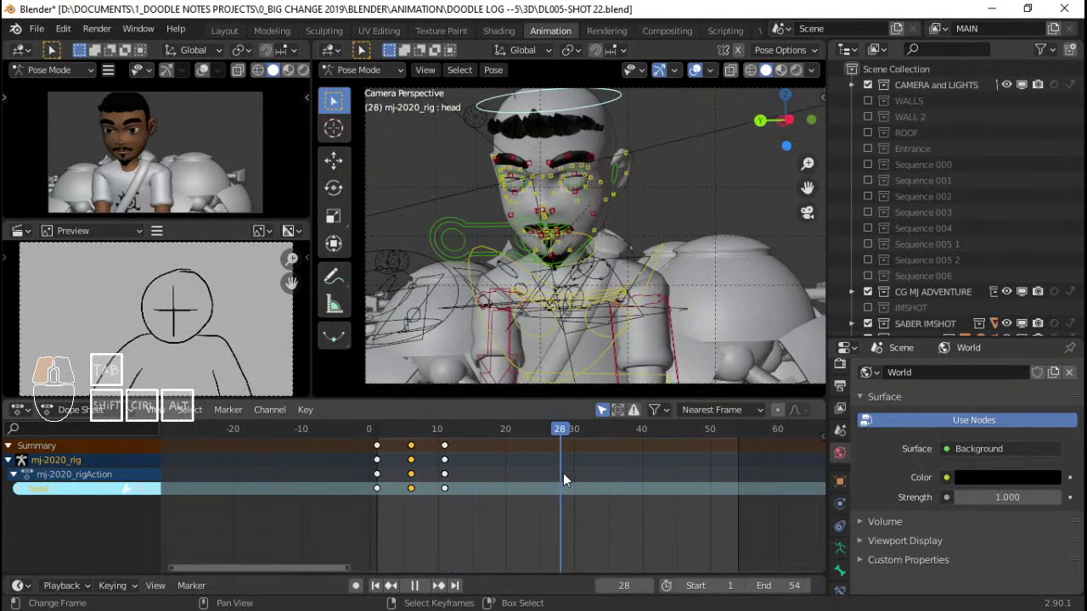
key("shift+Left")
key("space")
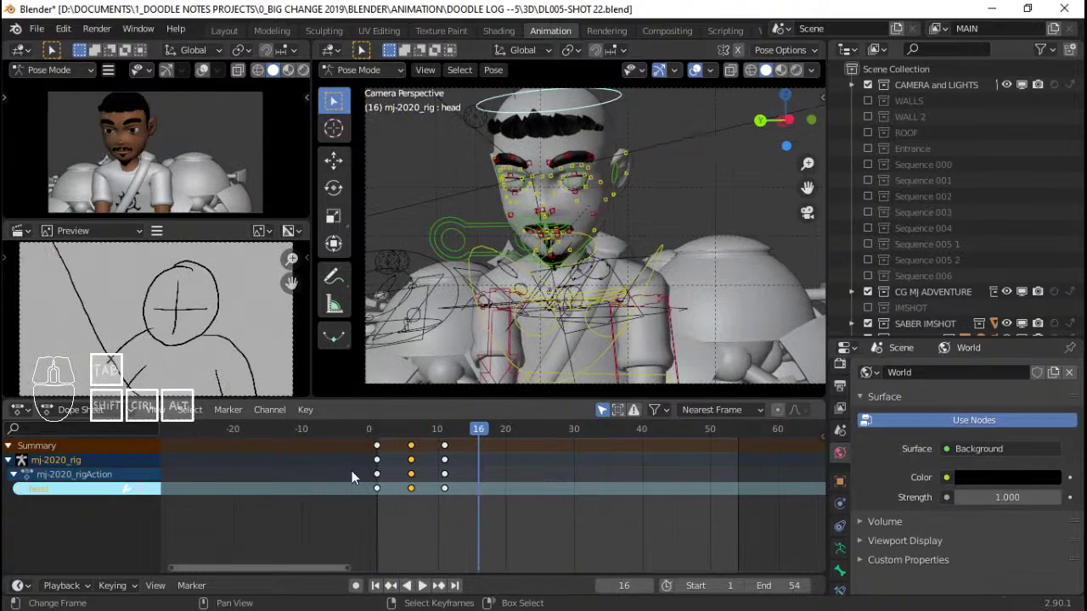
key("ctrl+s")
left_click(372, 473)
key("space")
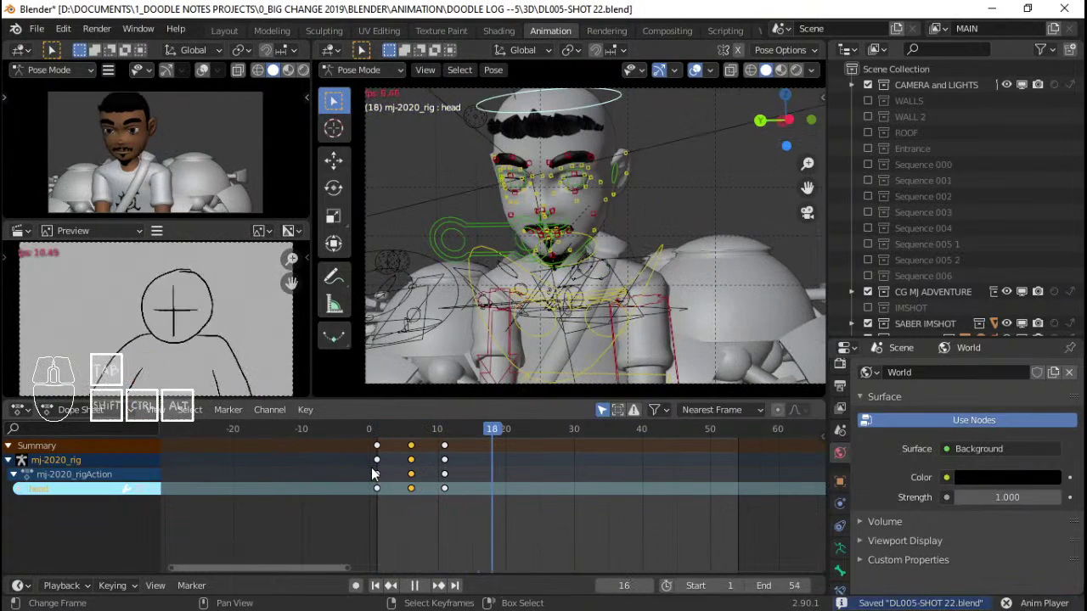
Leave the camera view and switch the character rig from Pose Mode to Object Mode
scroll(615, 194, "down", 3)
middle_click_drag(618, 199, 567, 244)
scroll(633, 259, "down", 3)
key("ctrl+Tab")
scroll(628, 259, "down", 2)
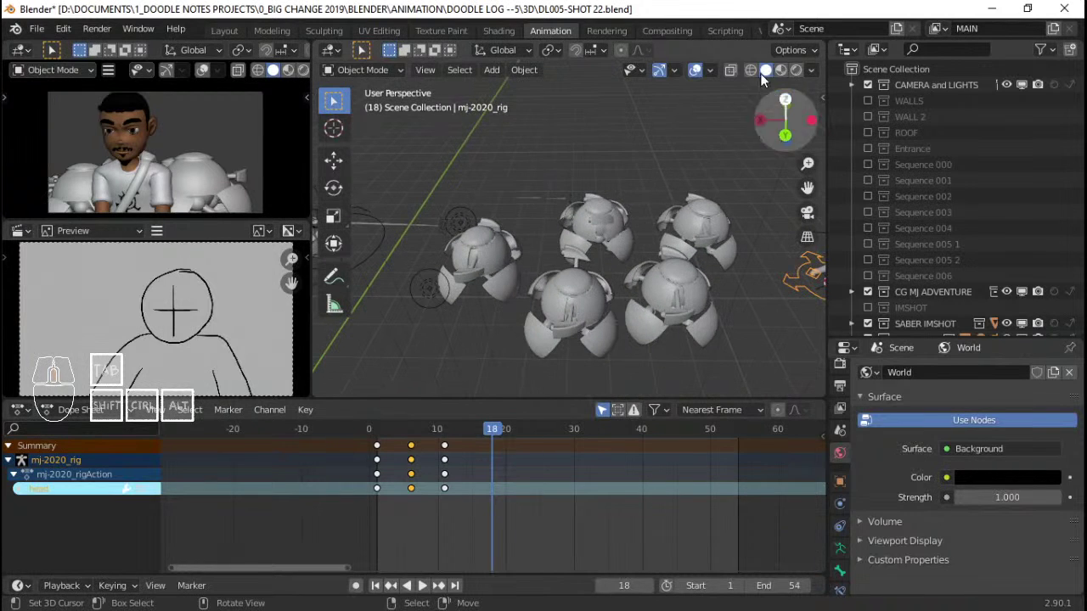
Examine the group of five droids behind the character from several angles
scroll(543, 223, "up", 2)
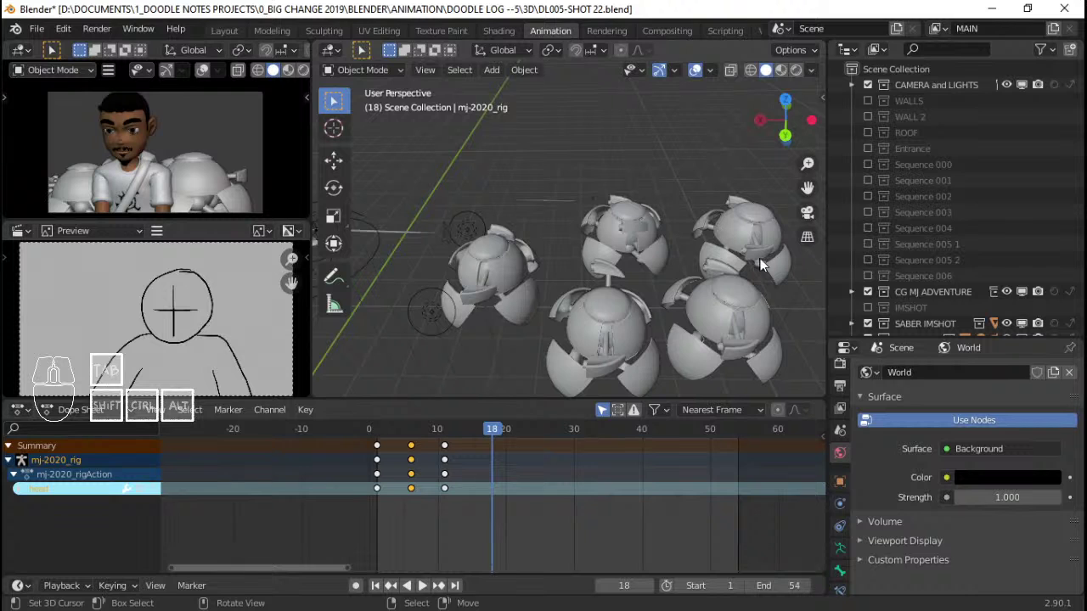
middle_click_drag(707, 230, 674, 214, "shift")
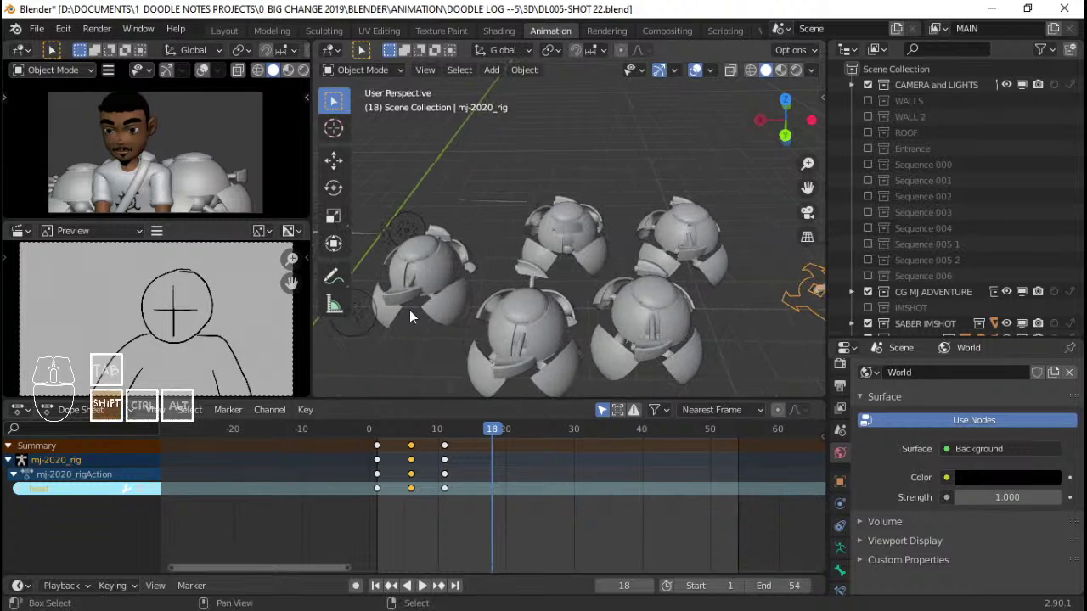
middle_click_drag(409, 310, 681, 276)
middle_click_drag(377, 227, 577, 269)
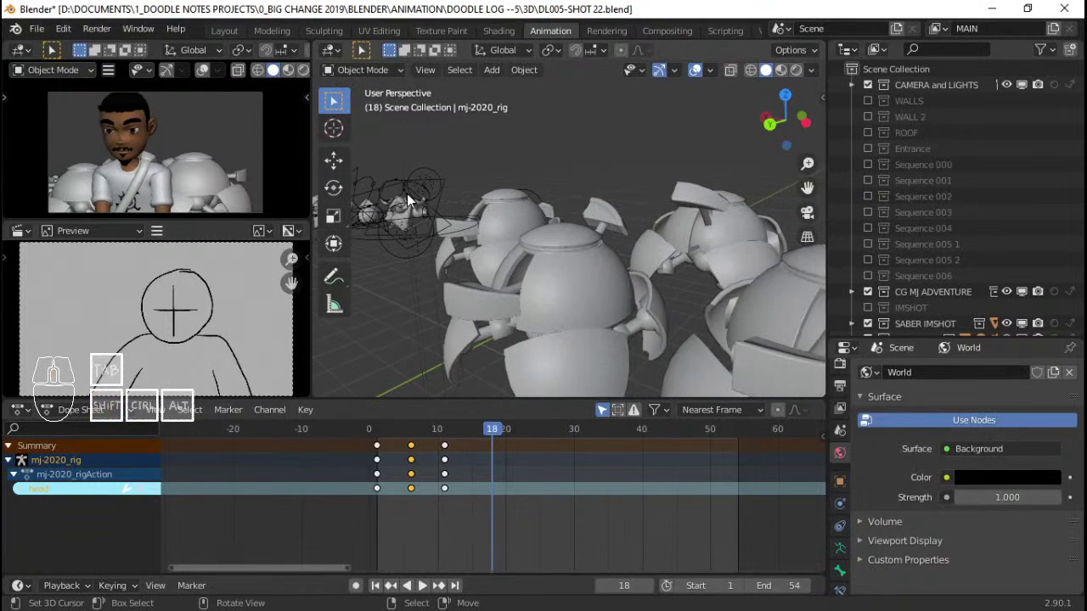
middle_click_drag(407, 196, 606, 273)
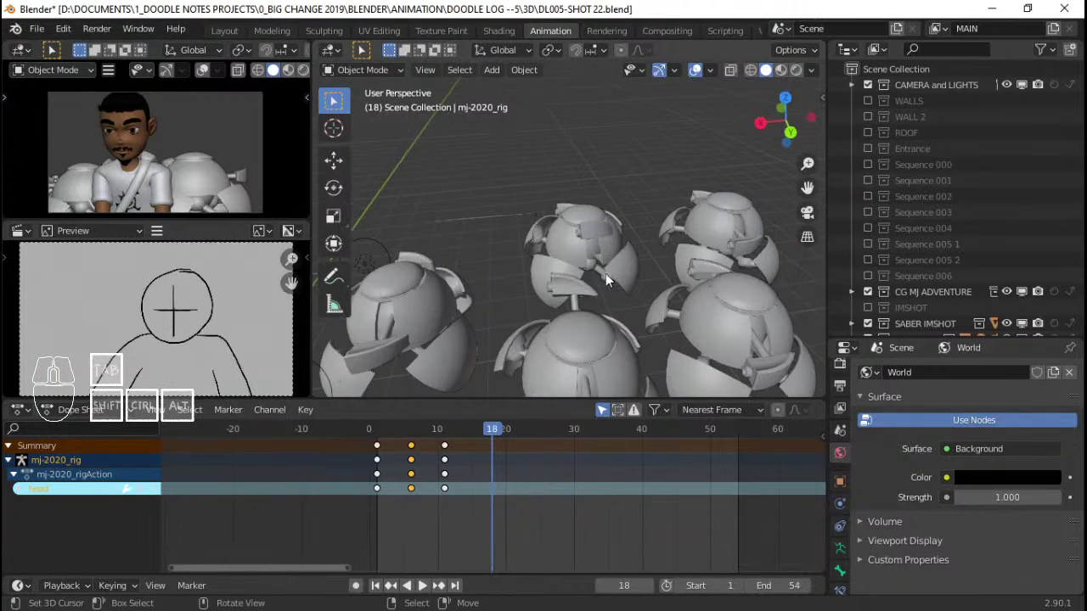
scroll(606, 274, "down", 3)
scroll(906, 263, "down", 3)
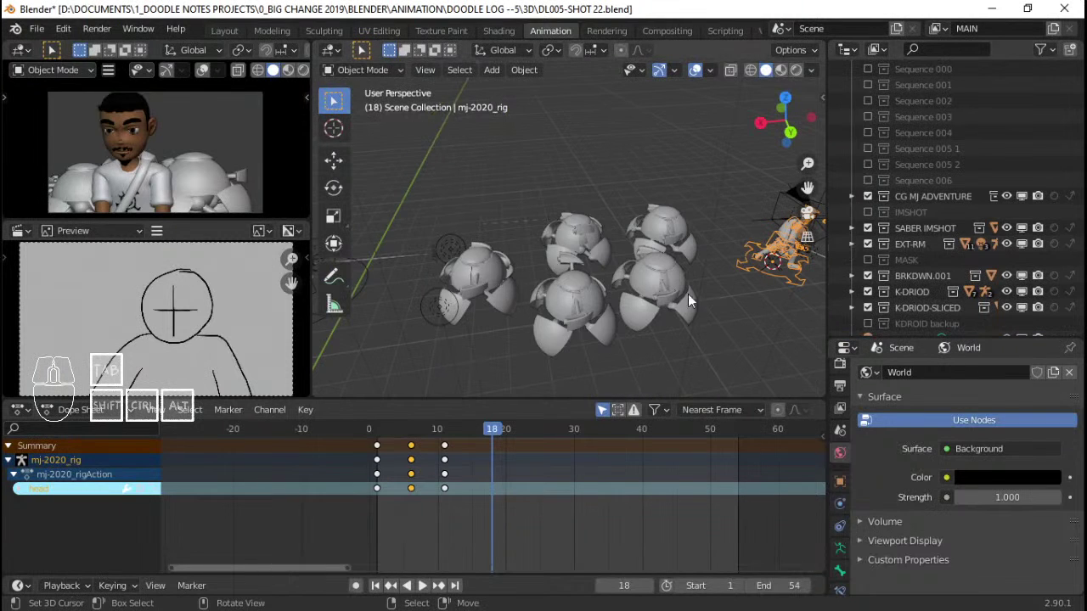
middle_click_drag(395, 283, 343, 283)
middle_click_drag(543, 275, 598, 254)
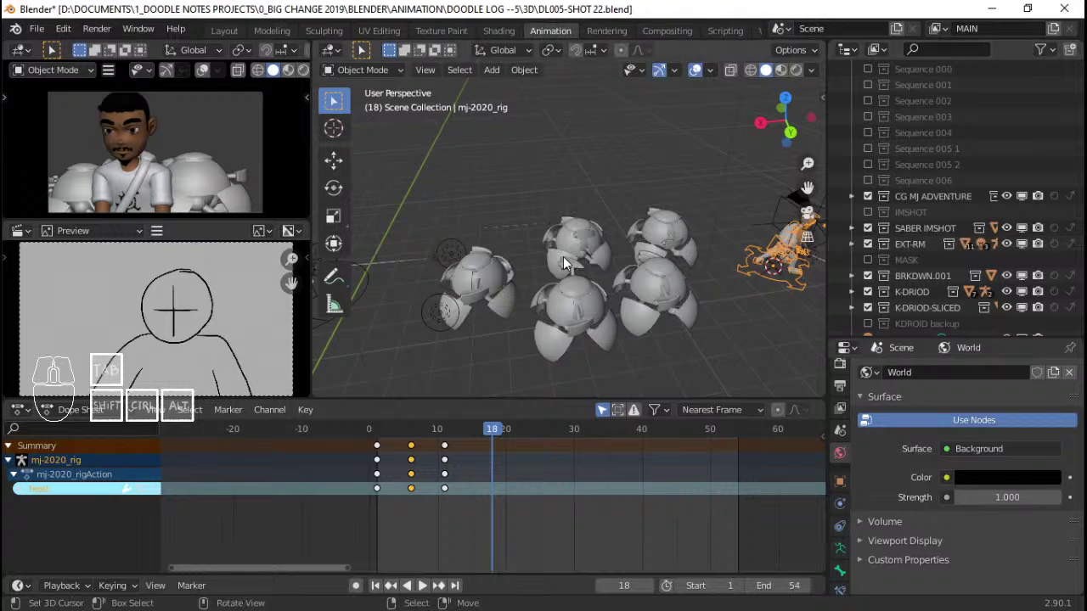
scroll(566, 262, "up", 2)
scroll(585, 251, "down", 4)
middle_click_drag(602, 257, 625, 247, "shift")
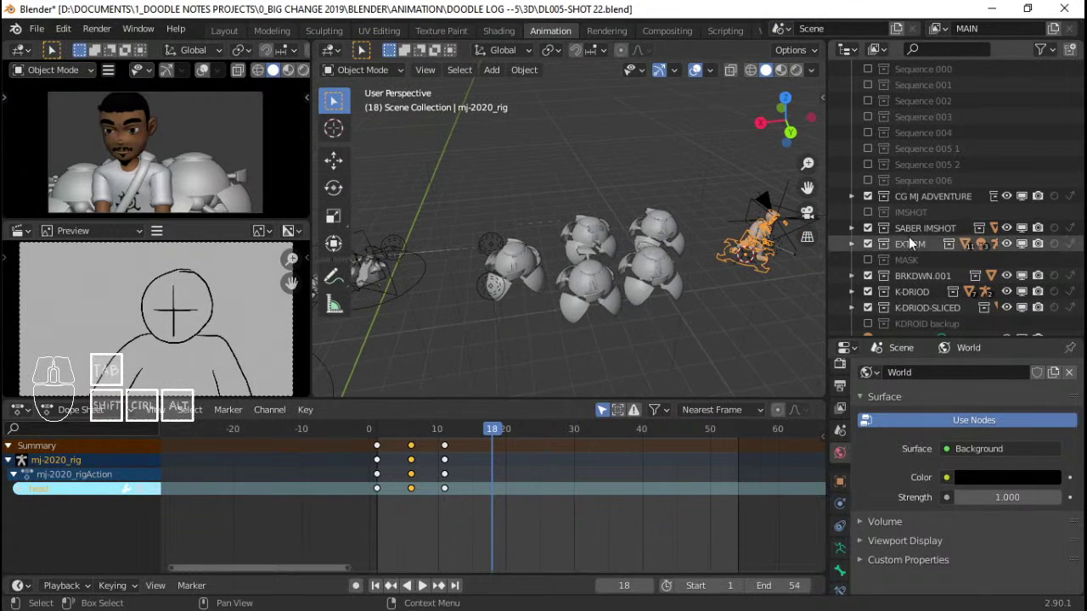
Expand the EXT-RM collection and enable viewport display for EXT-RM rig and rigs .001 to .004
scroll(966, 242, "down", 1)
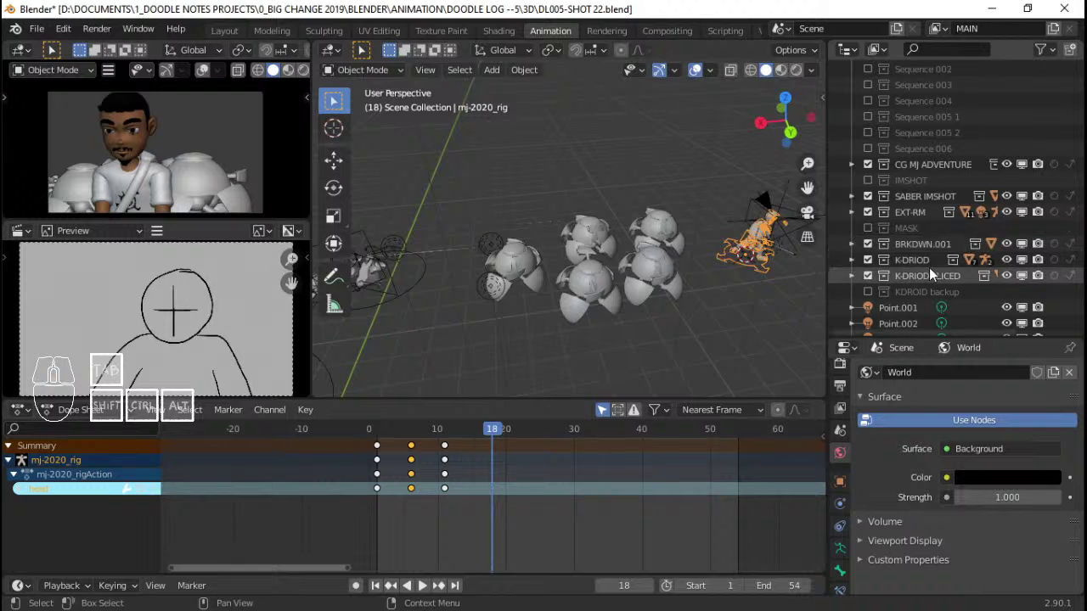
scroll(928, 269, "down", 2)
scroll(904, 219, "up", 1)
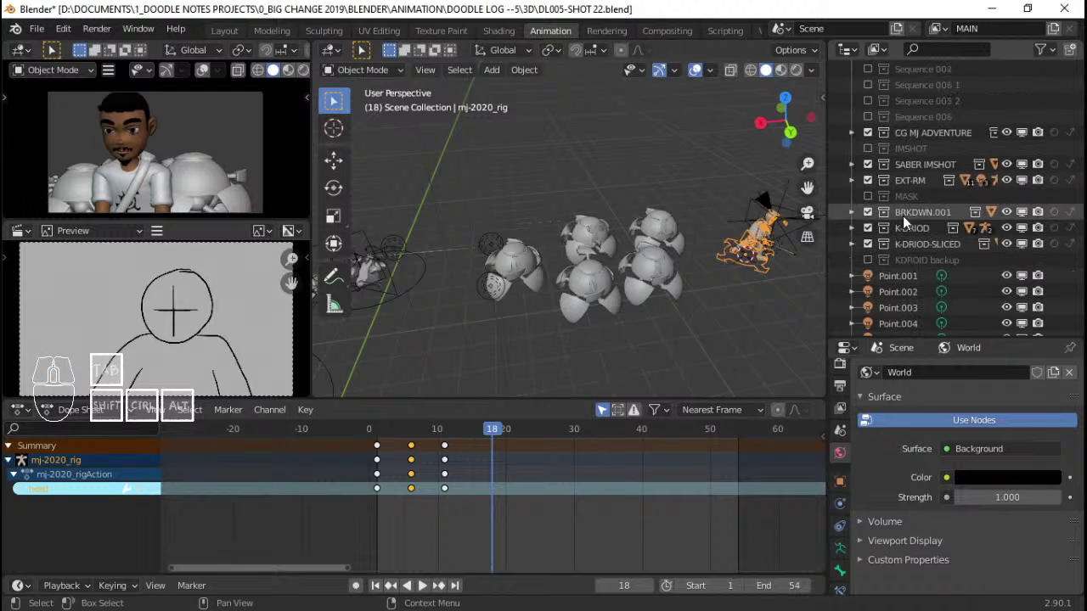
left_click(851, 181)
scroll(934, 310, "down", 3)
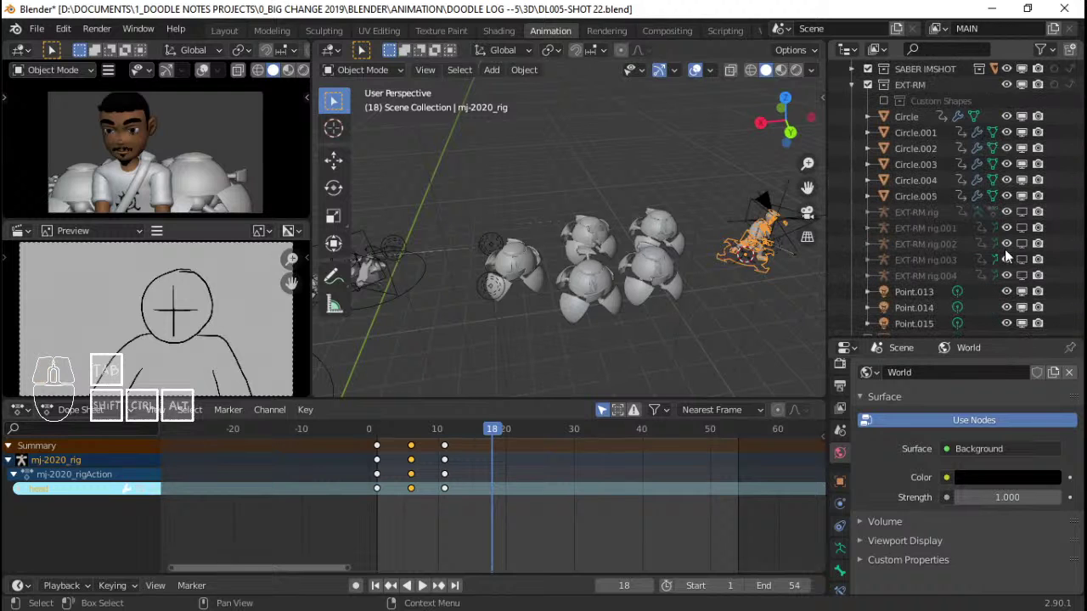
left_click(1020, 222)
left_click(1021, 210)
left_click(1022, 244)
left_click(1023, 260)
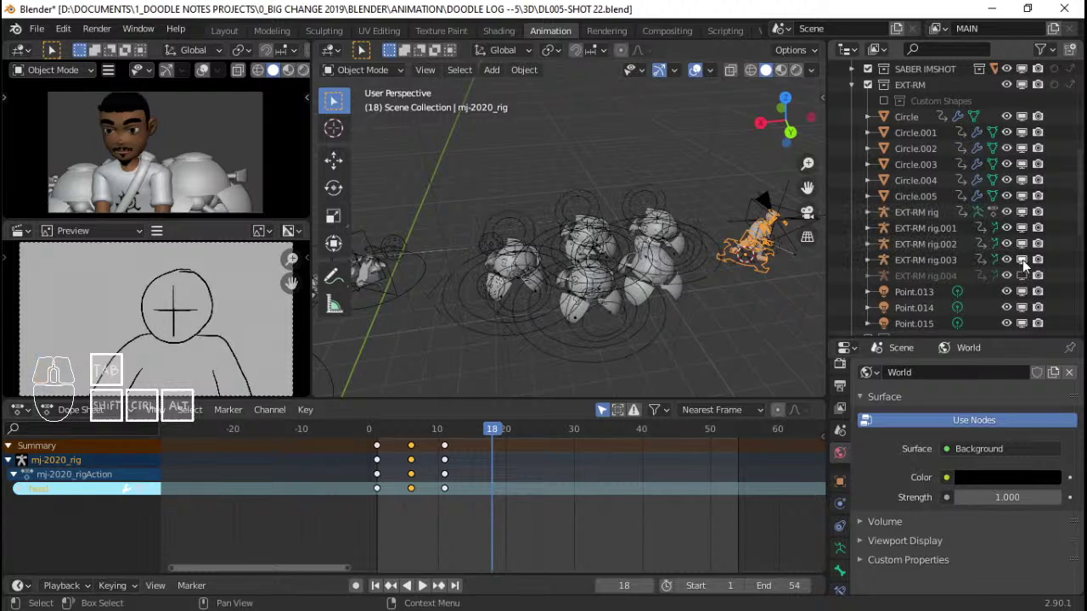
left_click(1021, 275)
Select the EXT-RM rigs and droid meshes, leaving out EXT-RM rig.003 and its droid, and hide the selection
left_click(525, 294)
left_click(520, 269)
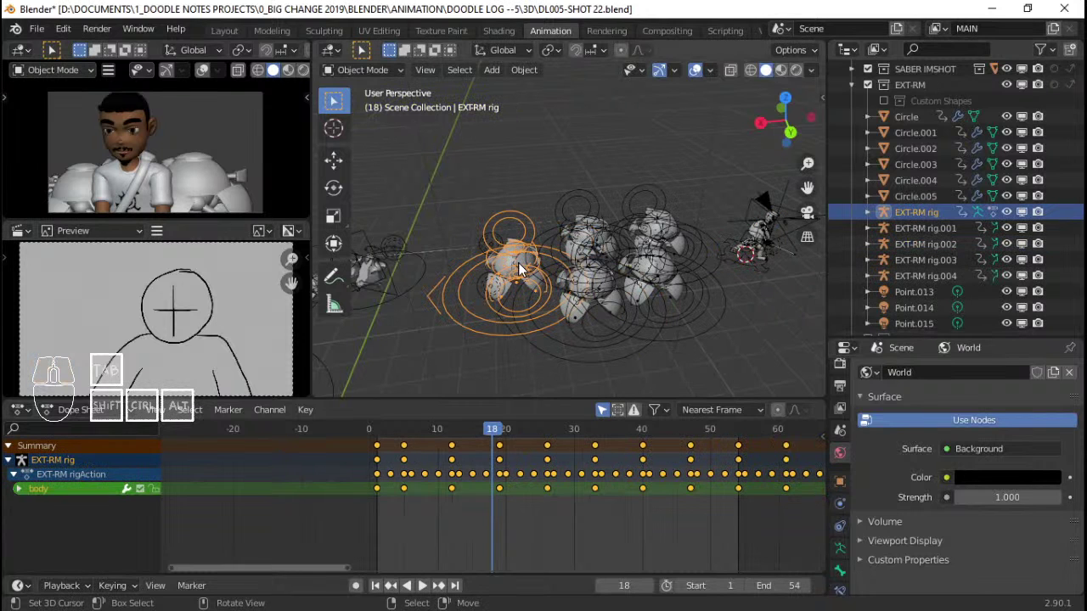
left_click(520, 267, "shift")
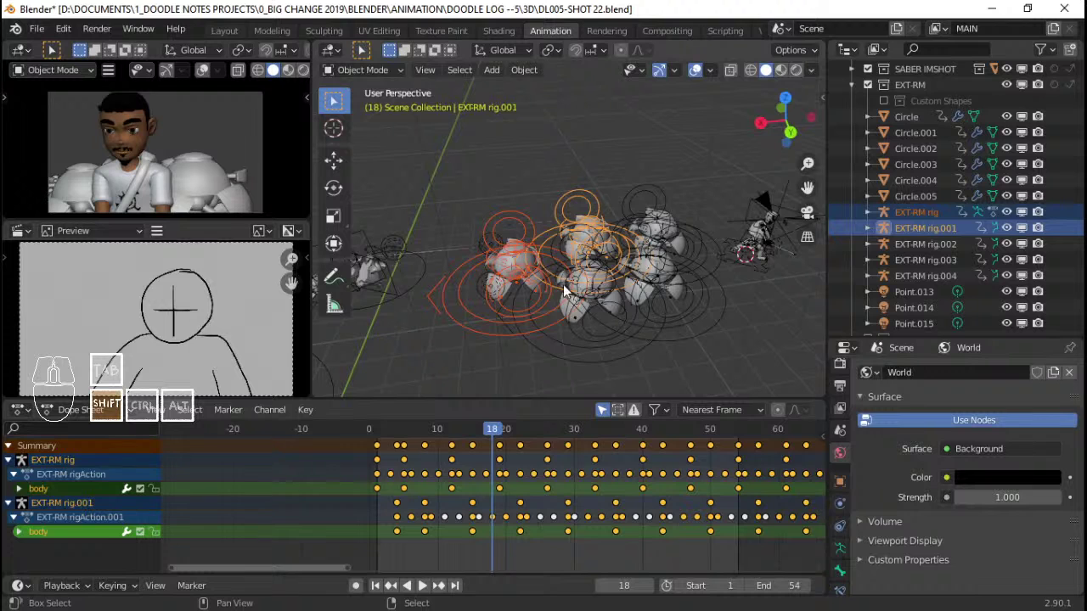
left_click(550, 248, "shift")
right_click(571, 233, "shift")
right_click(580, 282, "shift")
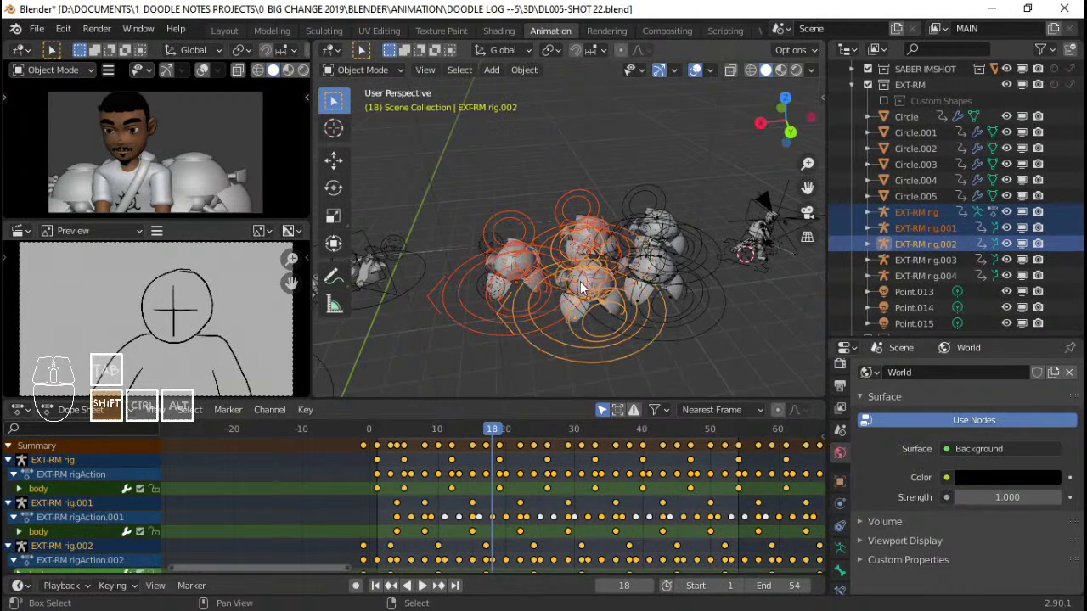
right_click(579, 299, "shift")
right_click(651, 293, "shift")
middle_click_drag(744, 287, 649, 302, "shift")
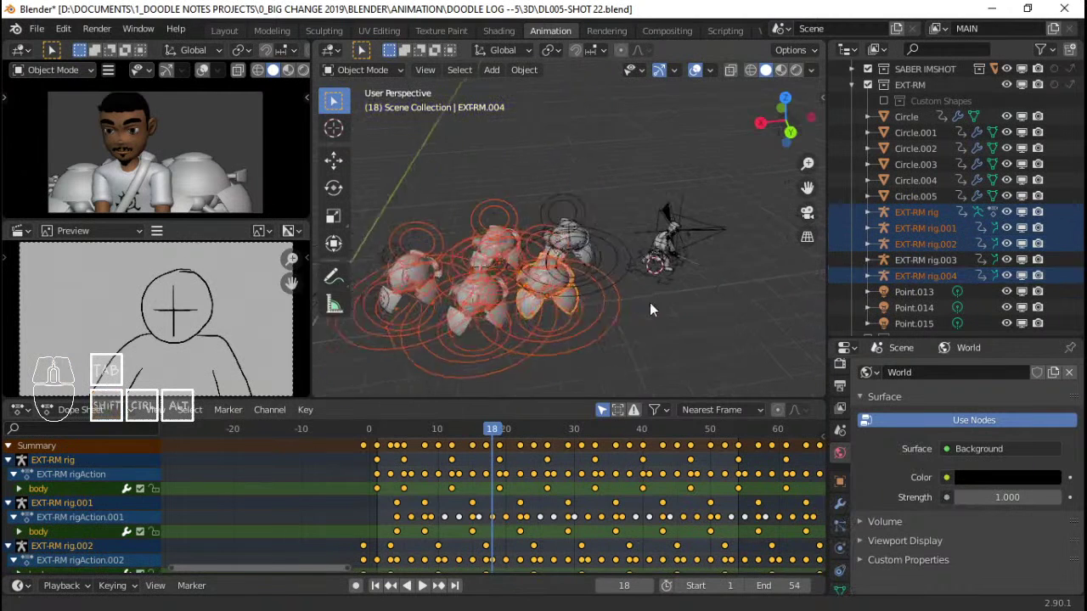
middle_click_drag(567, 262, 607, 261, "shift")
scroll(608, 261, "up", 3)
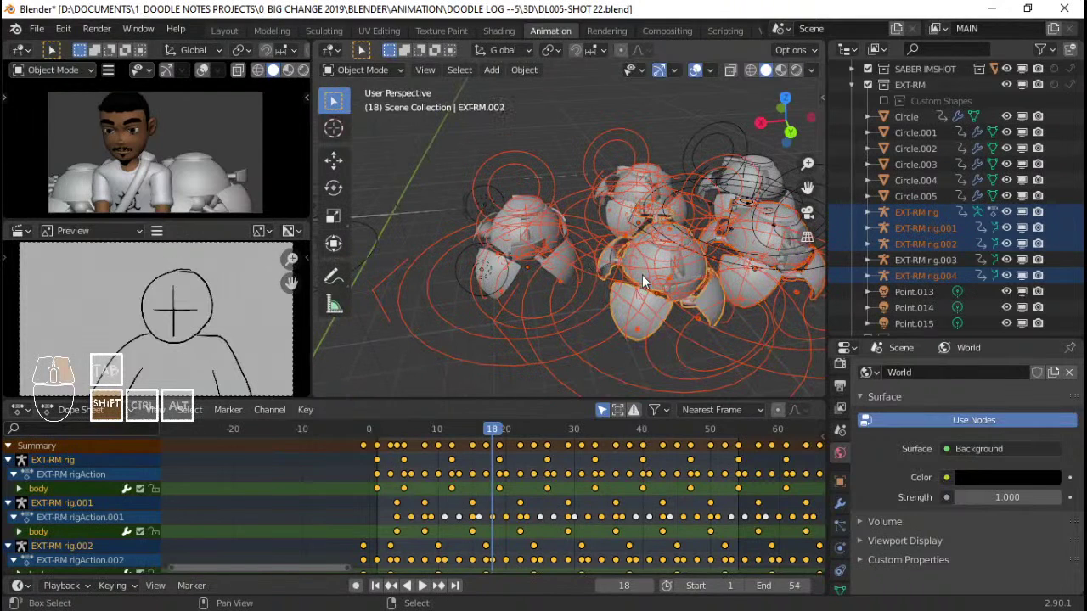
right_click(556, 234, "shift")
right_click(558, 231, "shift")
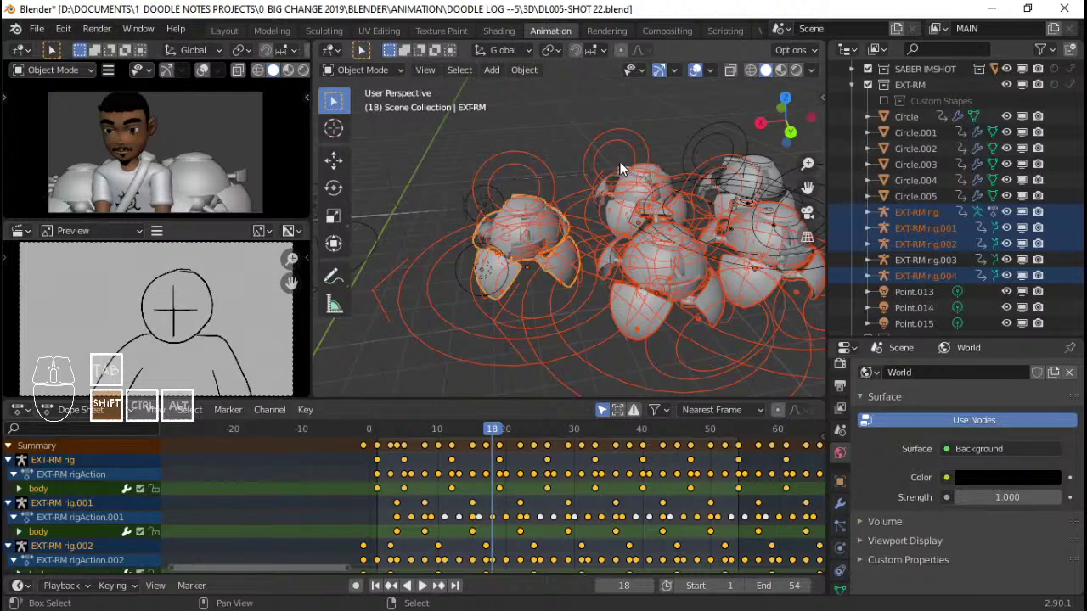
right_click(620, 163, "shift")
middle_click_drag(735, 201, 546, 251)
key("h")
Delete the laser-like Circle and Circle.002 objects left where the hidden droids stood
scroll(579, 200, "up", 2)
right_click(581, 277)
right_click(547, 251)
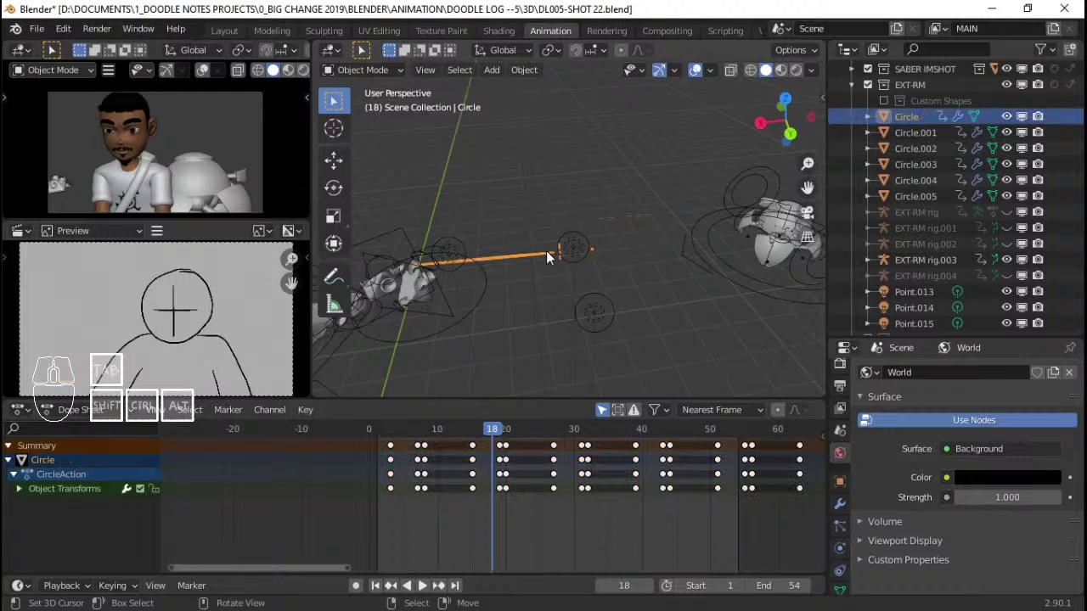
right_click(628, 214, "shift")
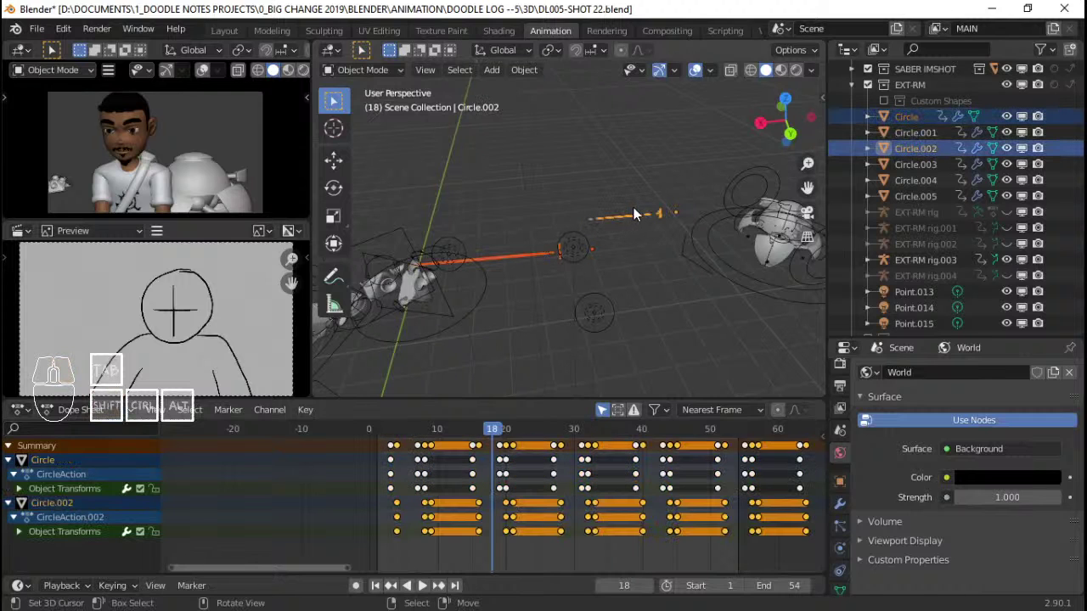
key("x")
left_click(635, 209)
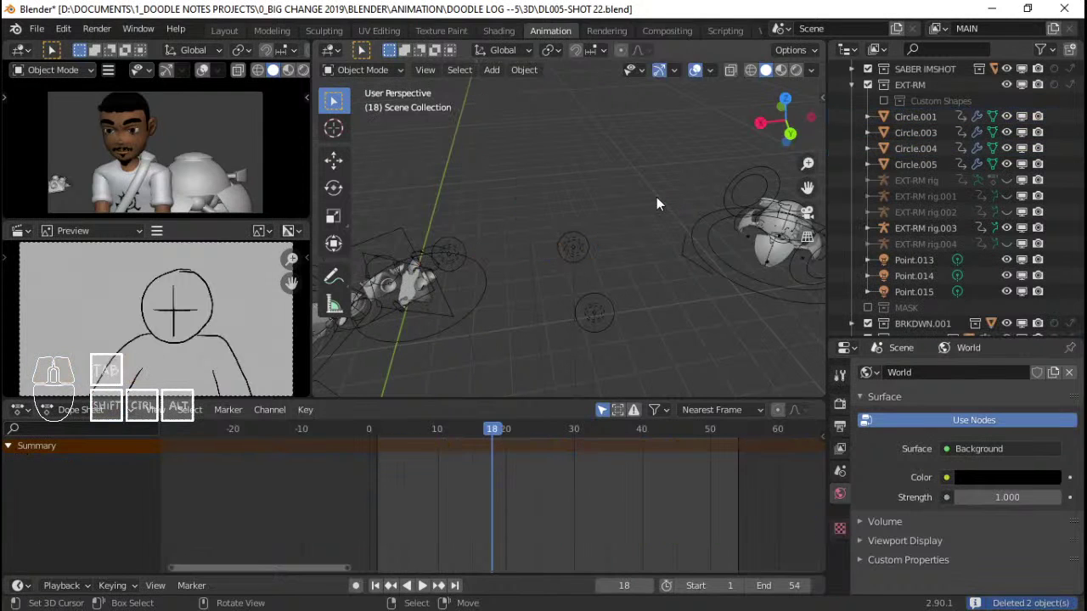
Delete Circle.001, Circle.003, Circle.004 and Circle.005 from the EXT-RM collection and save the file
left_click(924, 164)
left_click(921, 151, "shift")
left_click(921, 134, "shift")
left_click(922, 120, "shift")
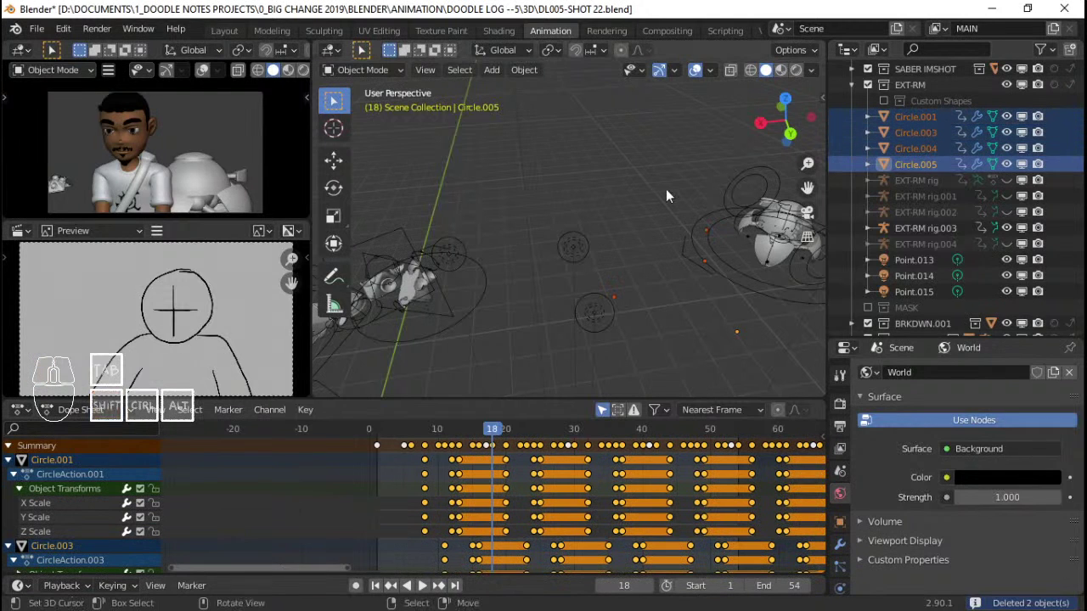
key("x")
left_click(644, 189)
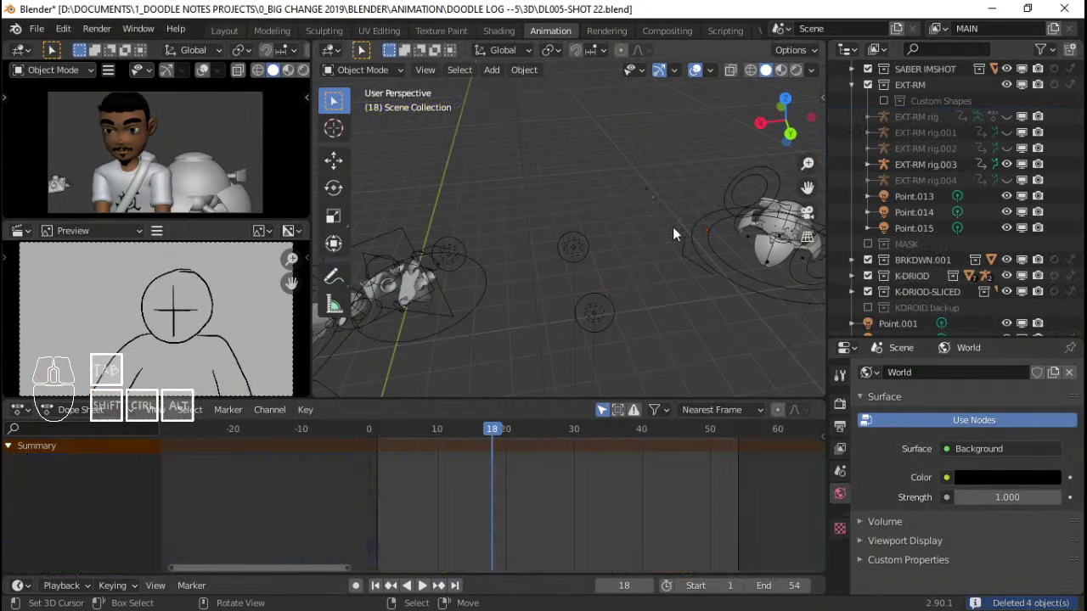
middle_click_drag(672, 227, 470, 293)
key("ctrl+s")
Scrub back to frame 0 and exclude the BRKDWN.001, K-DRIOD and K-DRIOD-SLICED collections
scroll(591, 293, "up", 2)
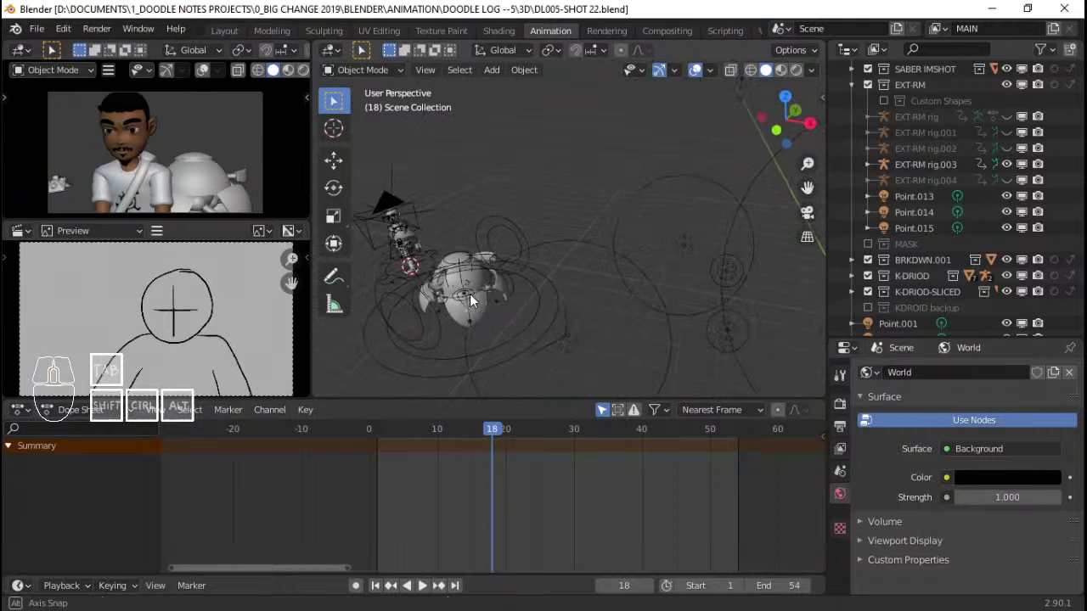
left_click_drag(432, 468, 410, 466)
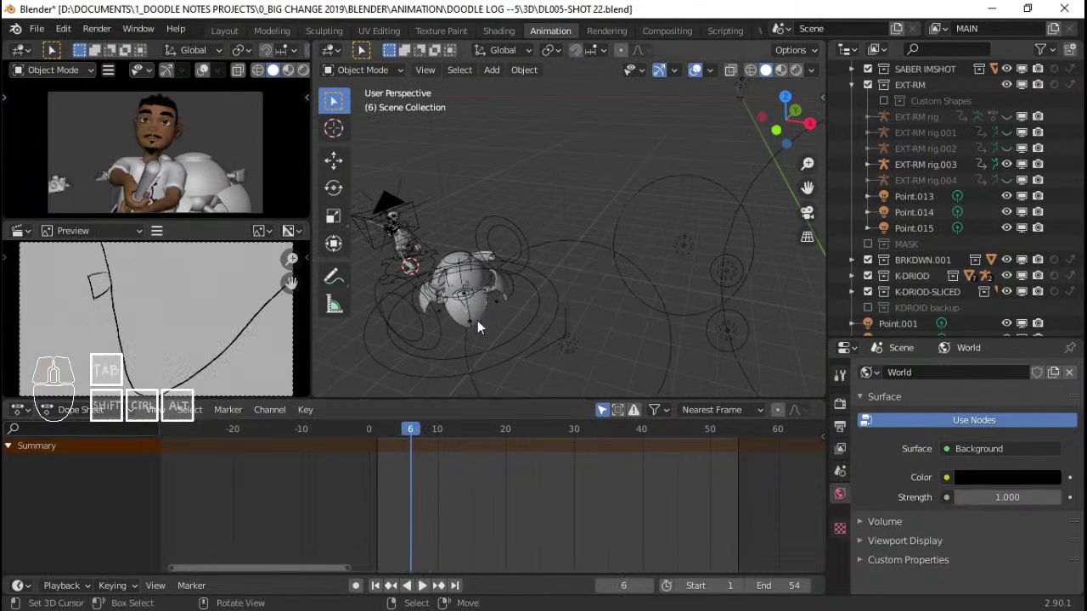
middle_click_drag(443, 282, 563, 286)
left_click_drag(406, 429, 366, 444)
left_click(868, 276)
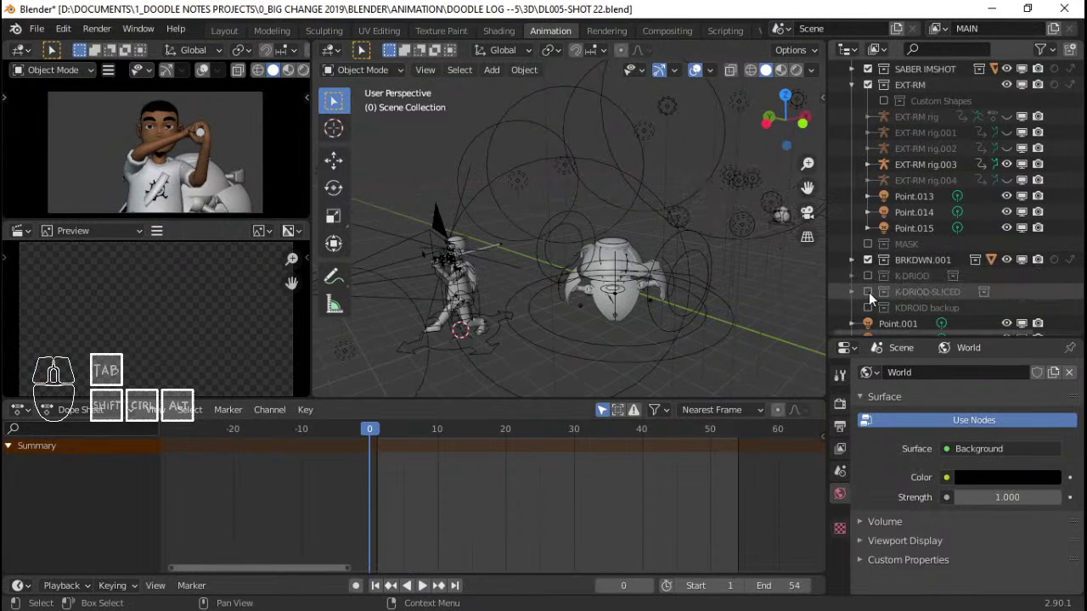
left_click(868, 292)
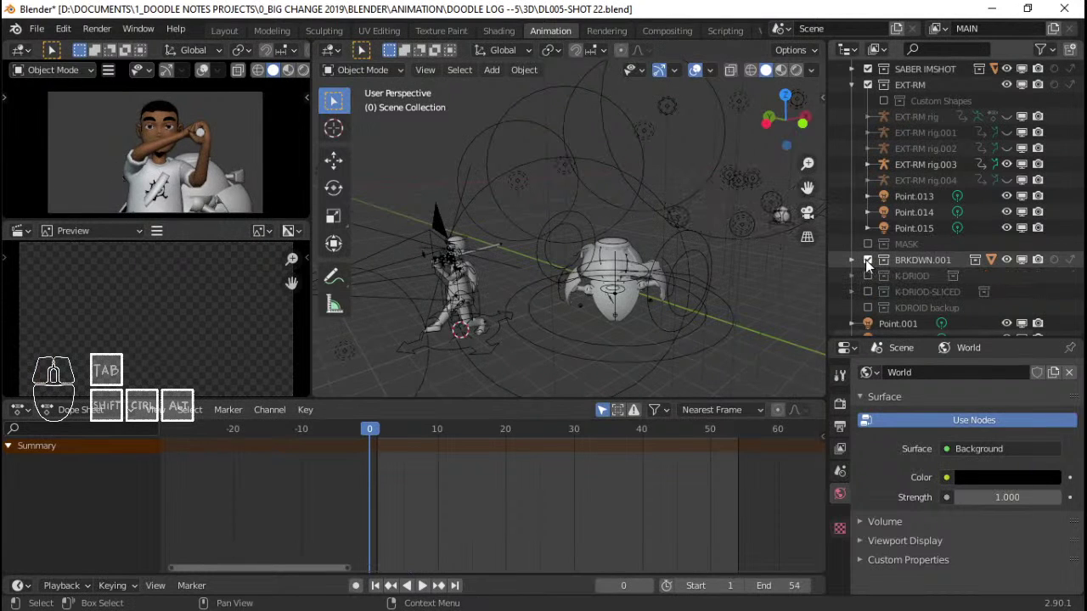
Play and scrub the animation from the start to review the swing with the single remaining droid
middle_click_drag(493, 325, 522, 323)
key("space")
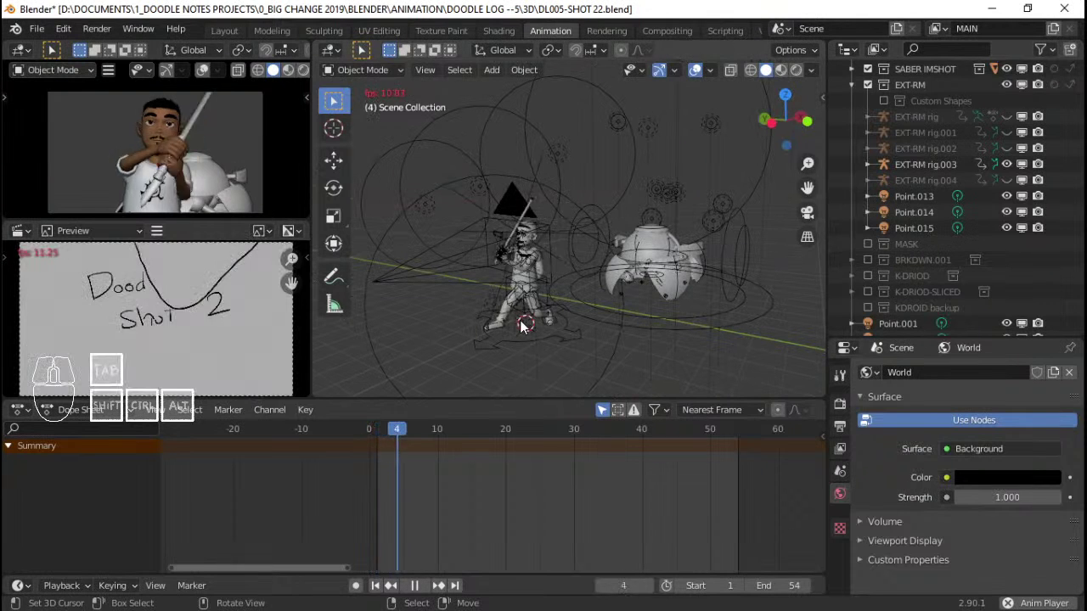
key("space")
key("space")
left_click(353, 447)
key("space")
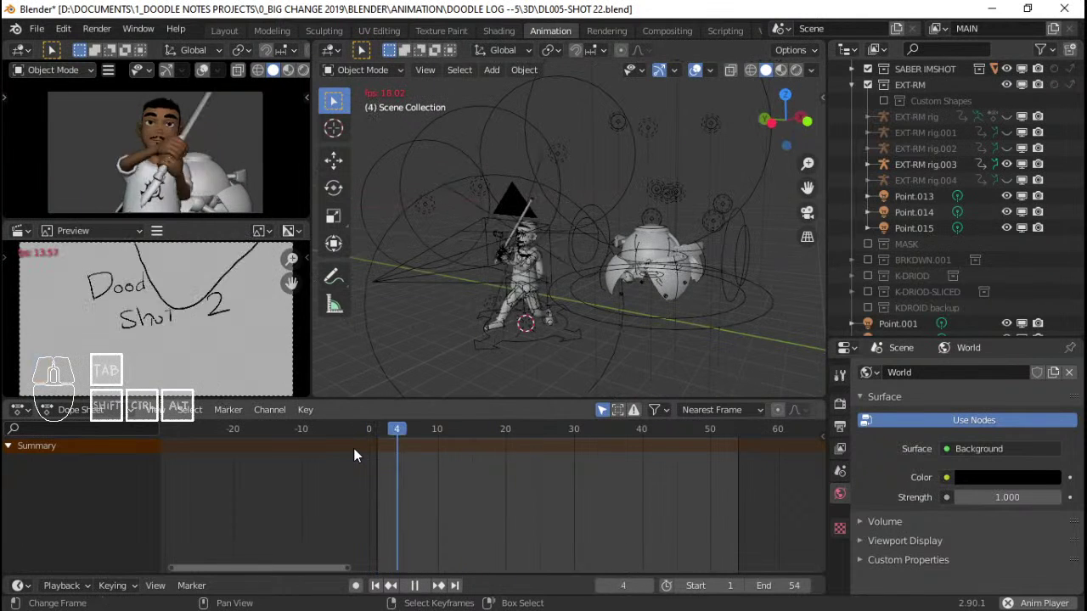
key("space")
left_click(389, 437)
key("space")
left_click_drag(406, 433, 497, 433)
left_click(371, 430)
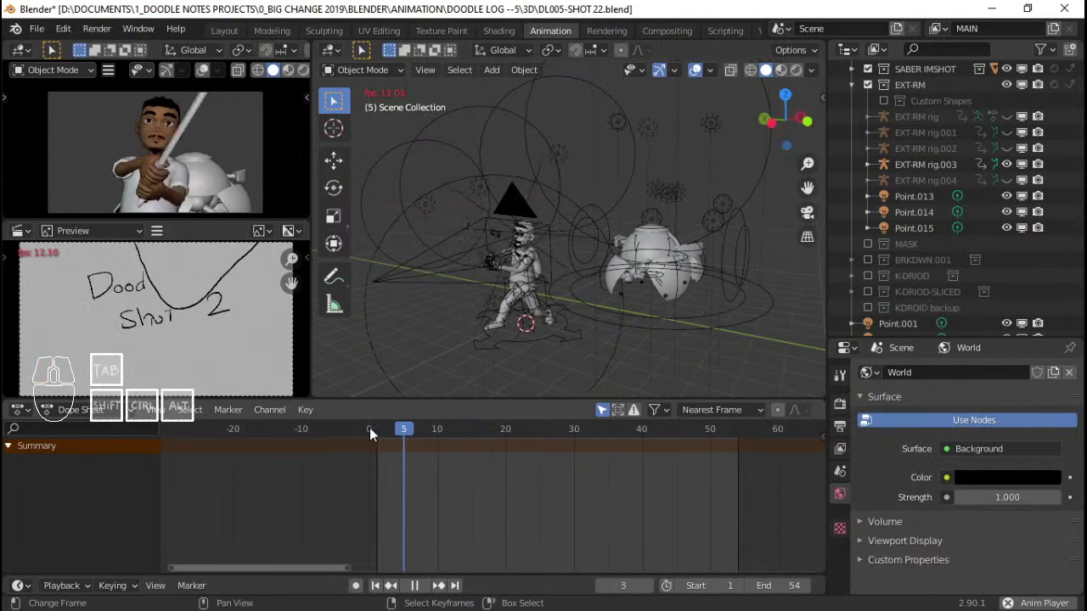
key("space")
Switch the remaining droid's rig, EXT-RM rig.003, to Pose Mode, select all its bones and delete all their keyframes
left_click(738, 324)
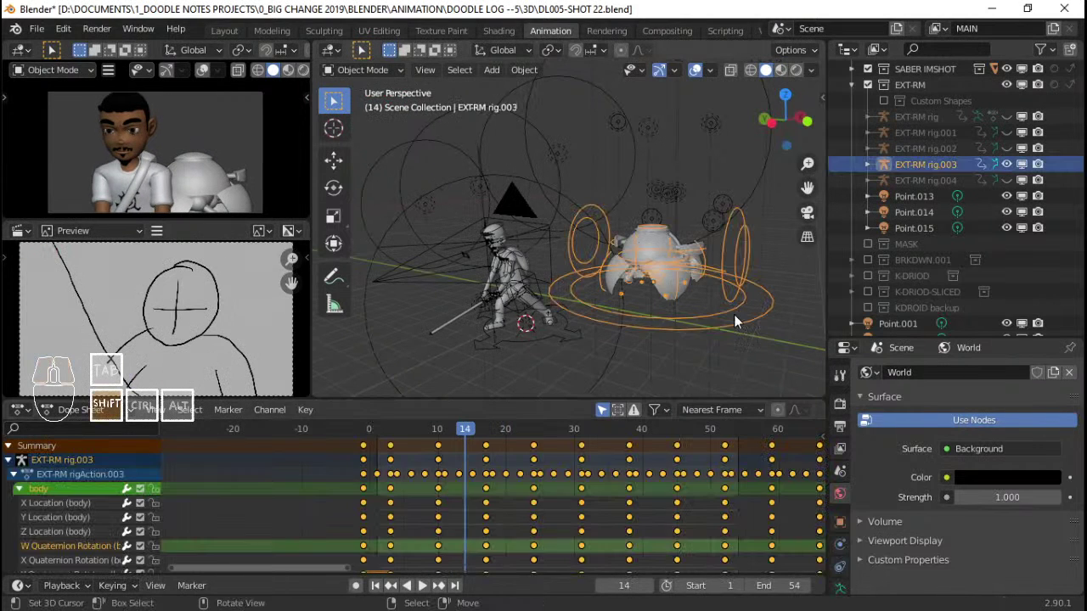
middle_click_drag(734, 314, 612, 378)
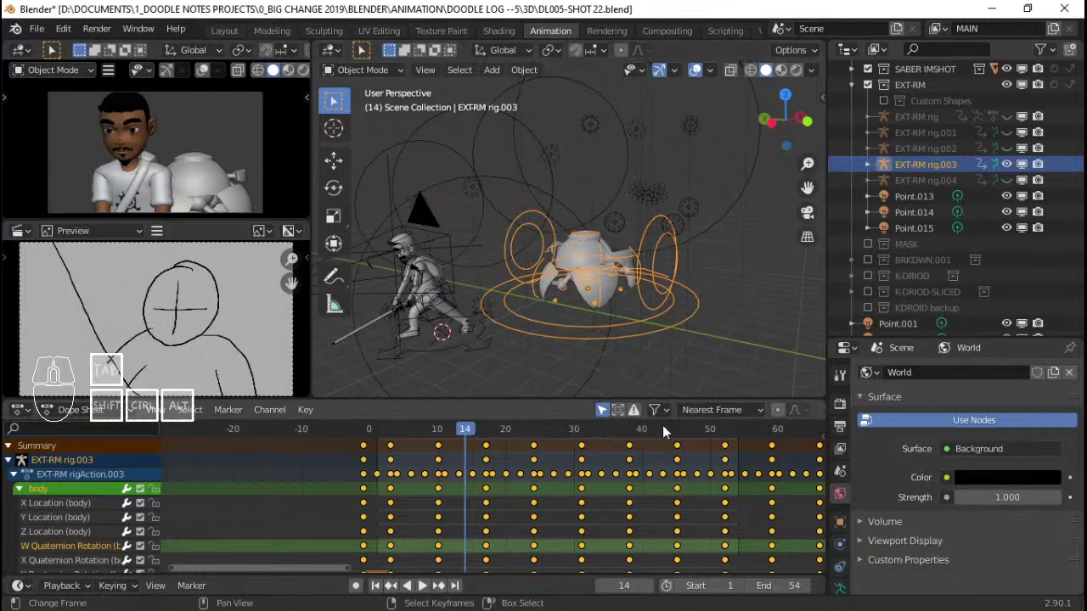
key("ctrl+Tab")
key("a")
scroll(653, 260, "up", 5)
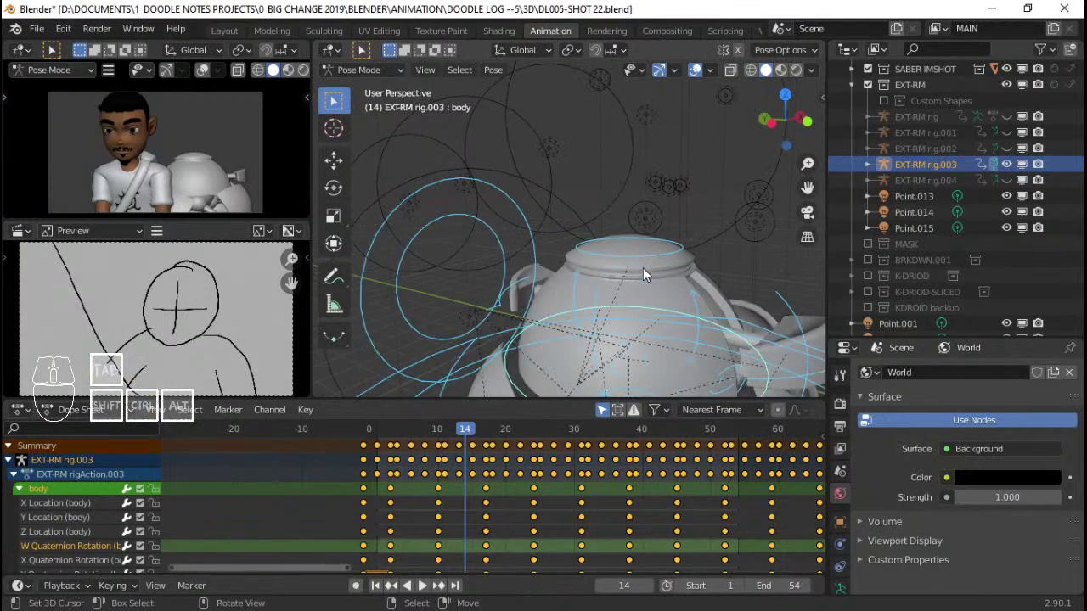
middle_click_drag(643, 267, 705, 264)
scroll(705, 263, "down", 4)
scroll(703, 486, "down", 3)
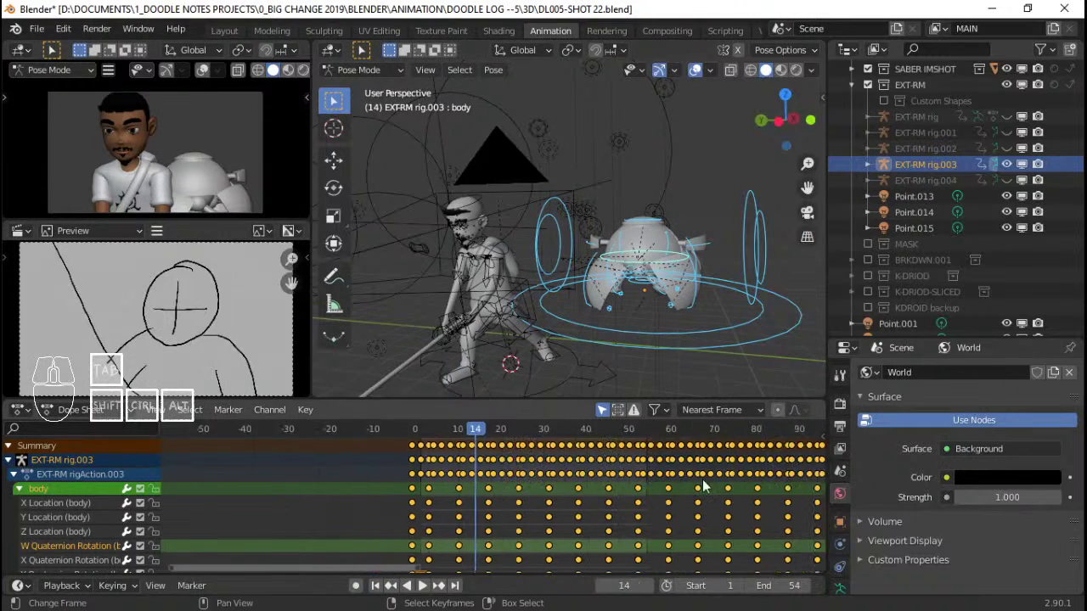
scroll(703, 485, "down", 4)
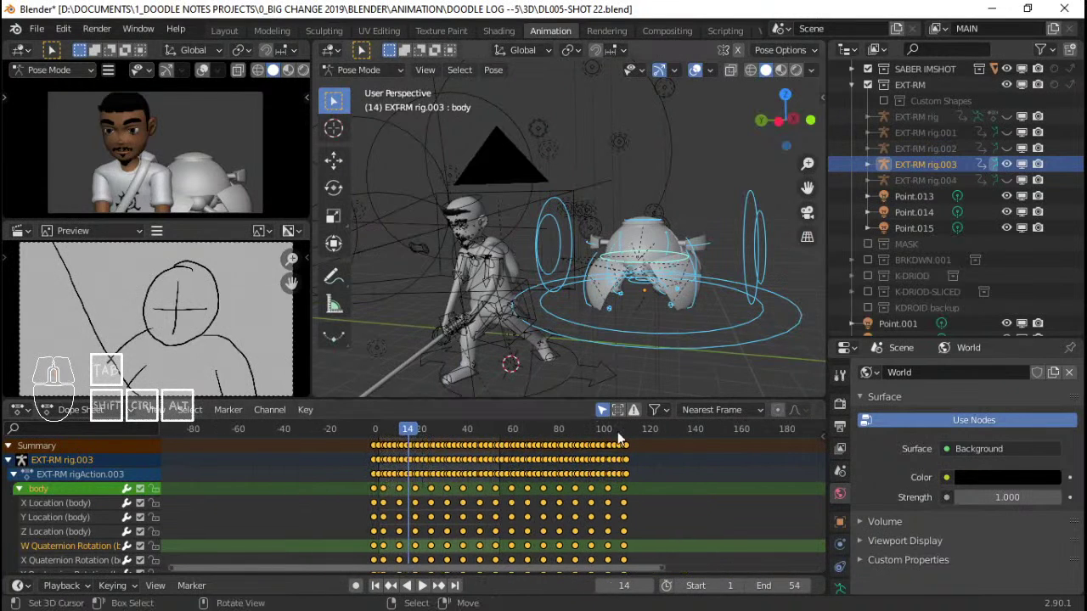
key("x")
left_click(567, 477)
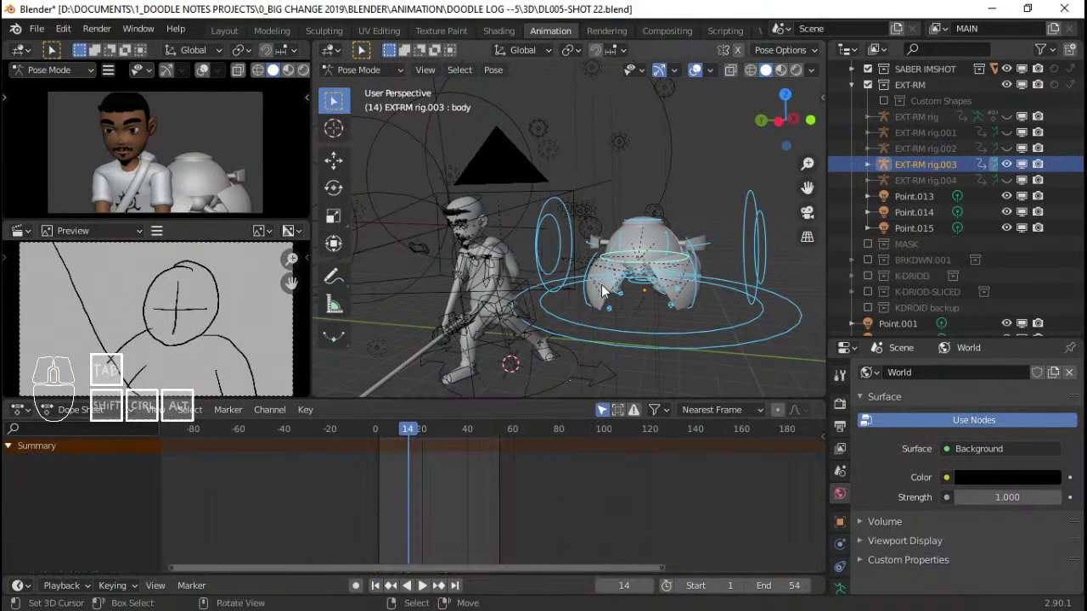
Hide the droid rig's main ring control around its base
middle_click_drag(603, 292, 658, 293)
left_click(688, 352)
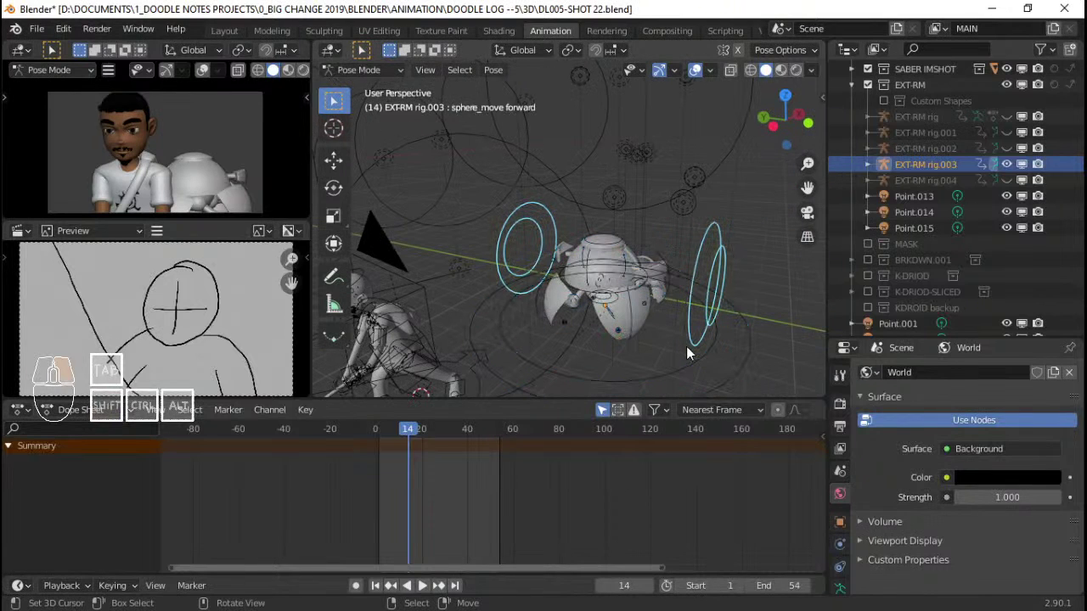
left_click(699, 361)
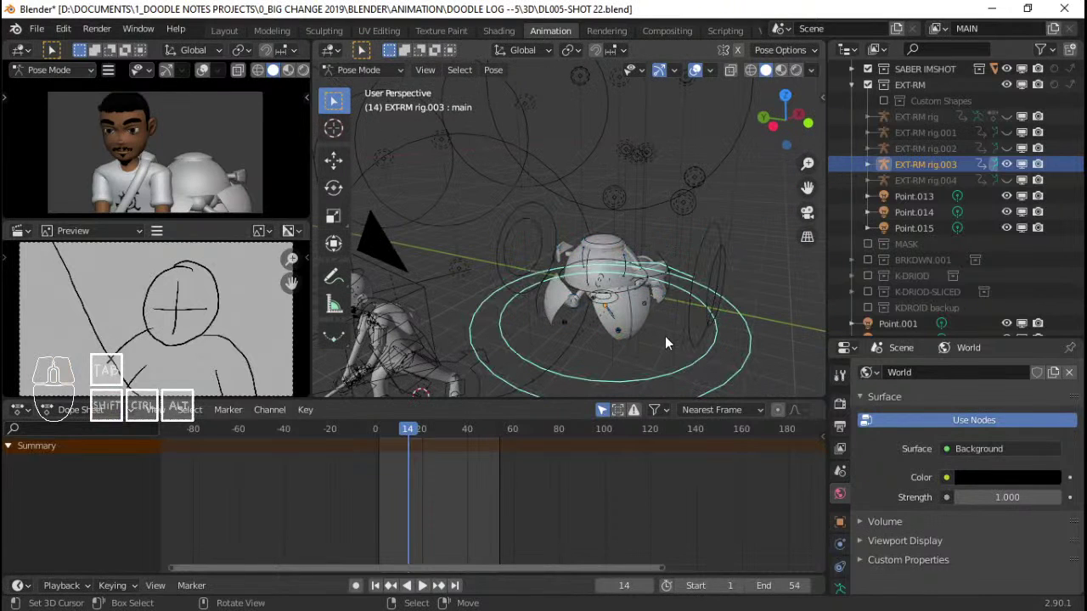
key("h")
scroll(662, 297, "down", 3)
Hide the droid rig's sphere_move forward rings
left_click(665, 258)
scroll(664, 258, "up", 3)
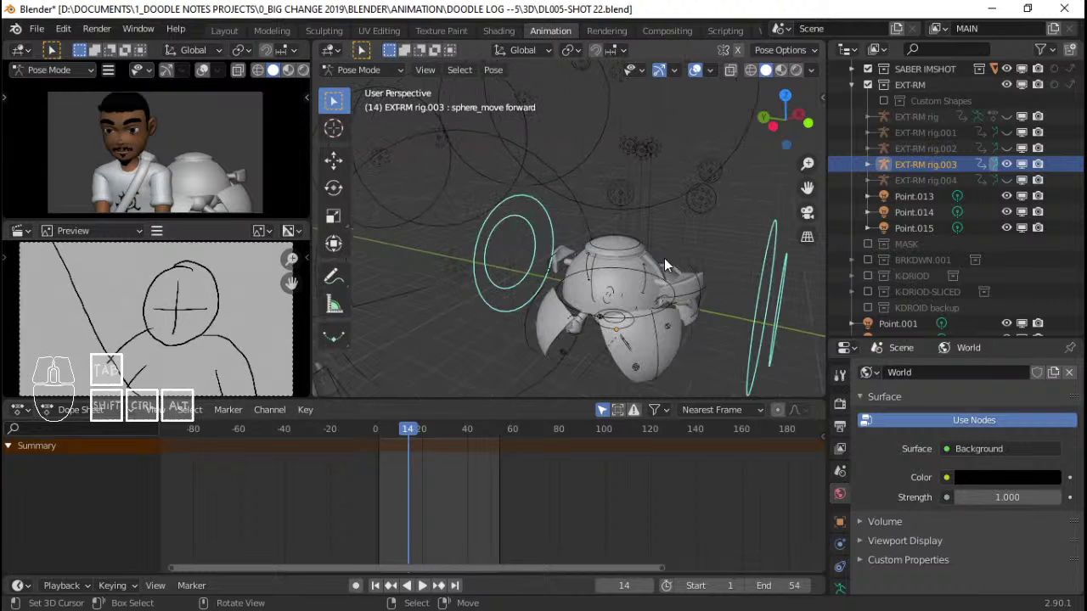
key("h")
scroll(609, 291, "up", 3)
scroll(605, 235, "down", 3)
middle_click_drag(679, 243, 657, 272, "shift")
scroll(652, 277, "up", 2)
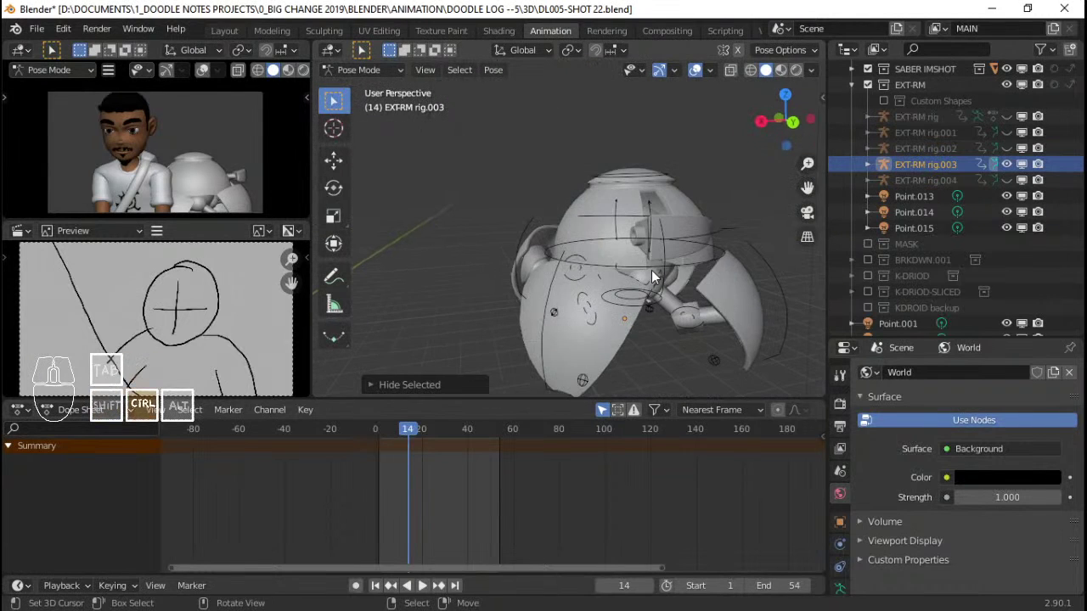
Bring back the sphere_move forward rings and try moving the droid with them
key("alt+h")
scroll(672, 258, "down", 2)
key("g")
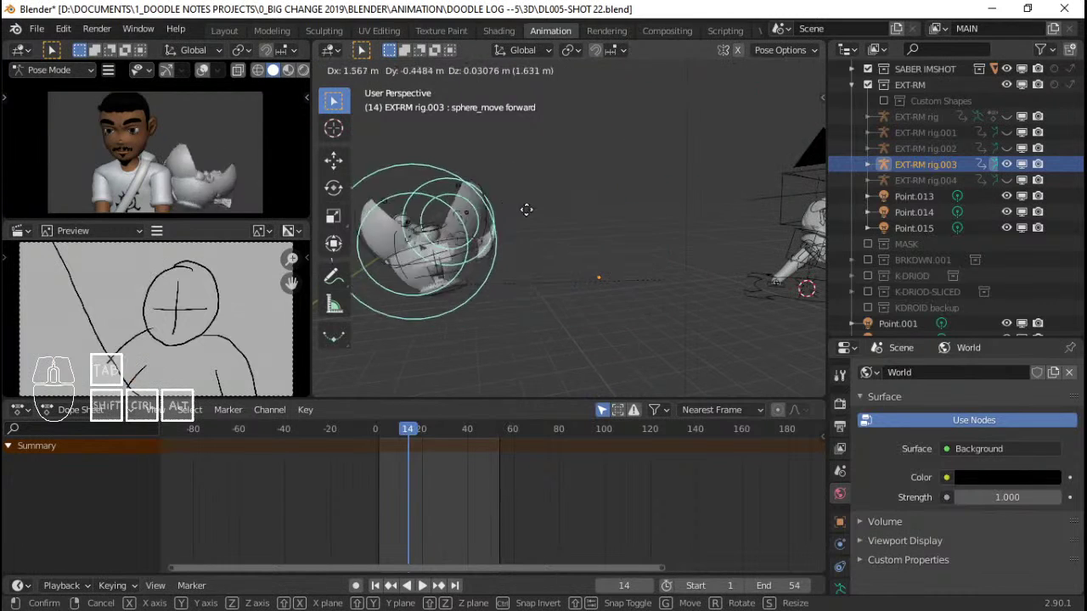
left_click(688, 203)
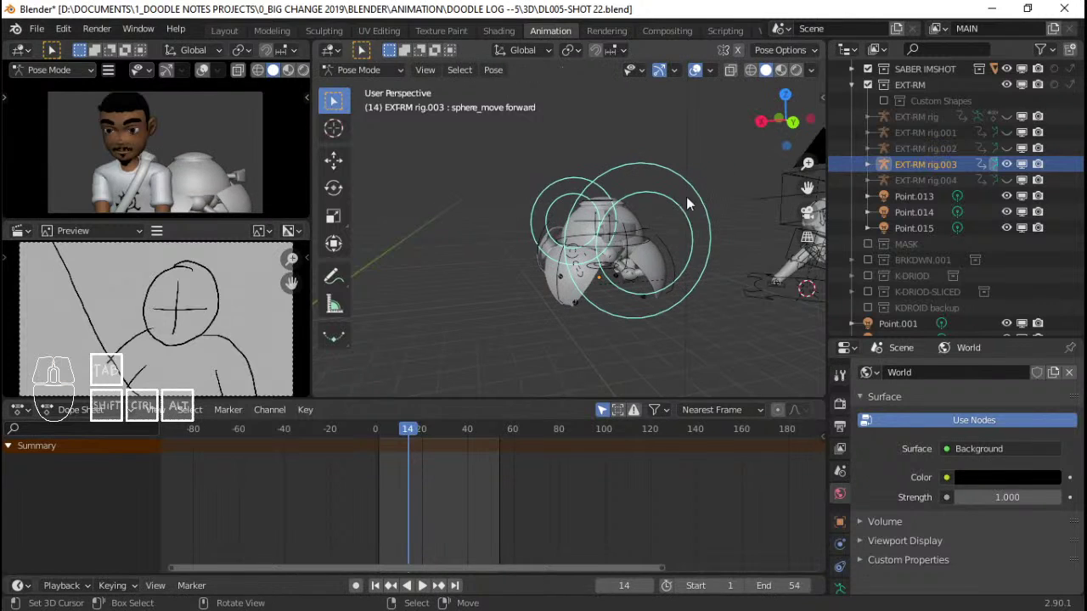
Hide the sphere_move forward rings on both sides of the droid again
middle_click_drag(664, 241, 625, 235)
scroll(602, 263, "up", 3)
left_click(544, 287)
left_click(693, 249)
key("h")
scroll(588, 273, "down", 3)
scroll(559, 261, "up", 3)
scroll(626, 243, "down", 2)
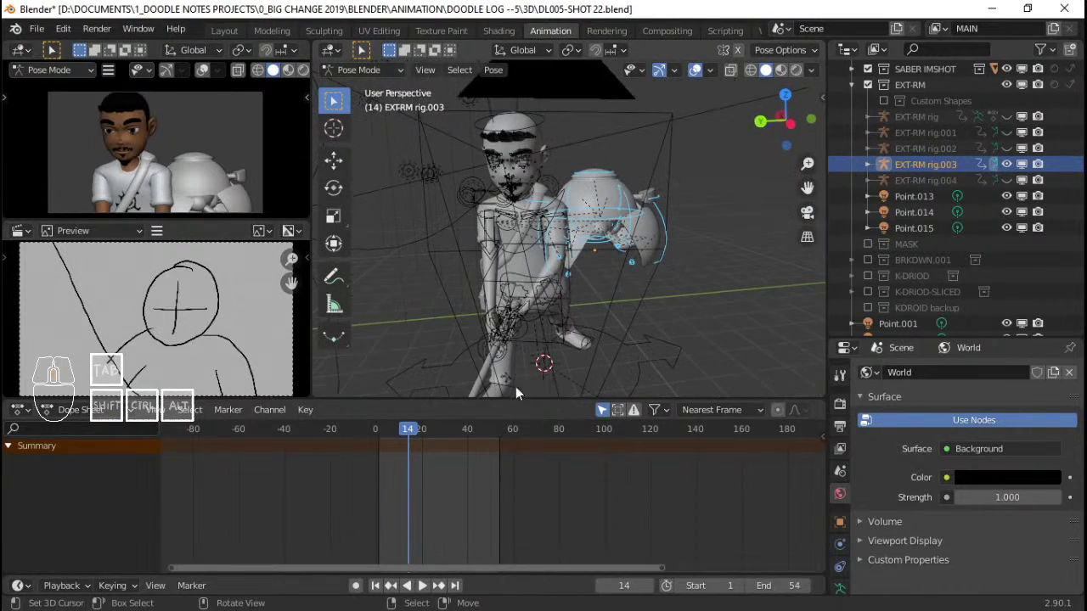
Scrub and play through the opening frames to check the swing against the storyboard with the droid standing still
scroll(359, 451, "up", 8, "alt")
scroll(362, 448, "down", 10, "alt")
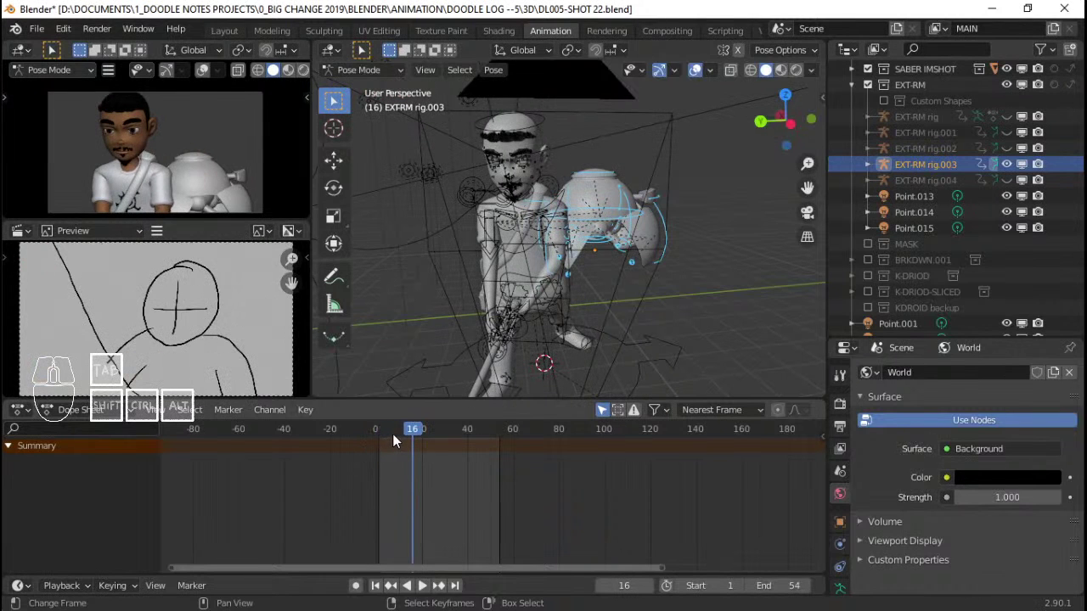
key("space")
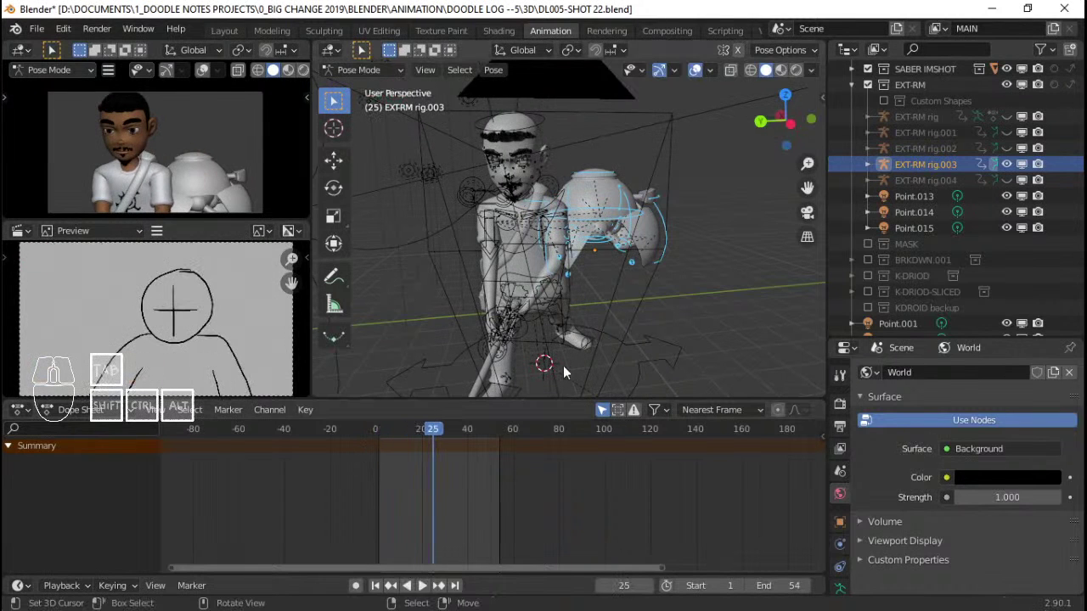
scroll(376, 449, "up", 20, "alt")
scroll(378, 446, "down", 20, "alt")
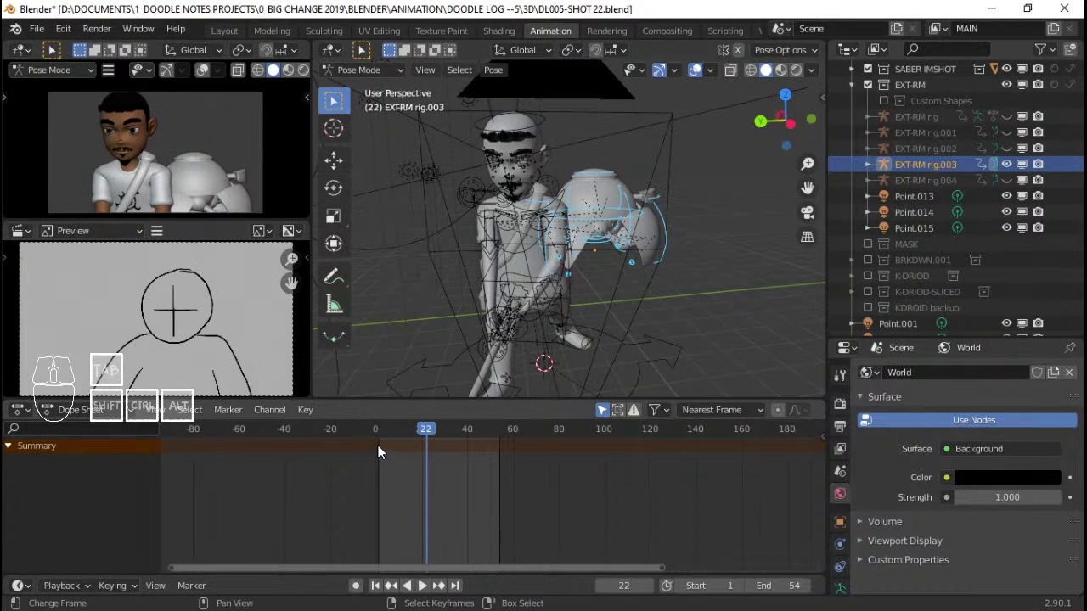
left_click(383, 489)
scroll(382, 488, "down", 13, "alt")
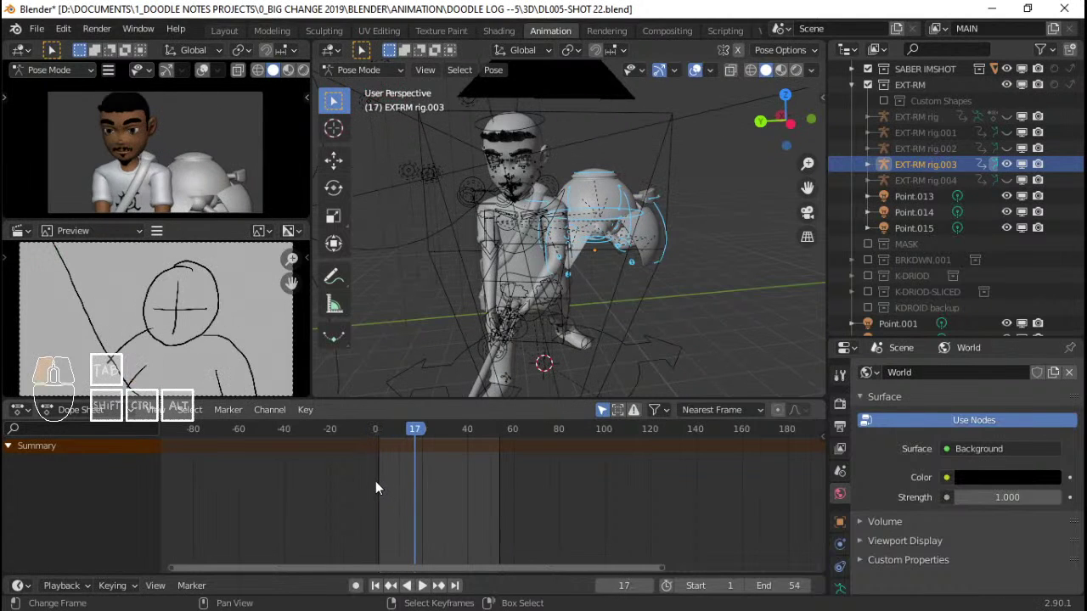
left_click(375, 481)
scroll(385, 474, "down", 10, "alt")
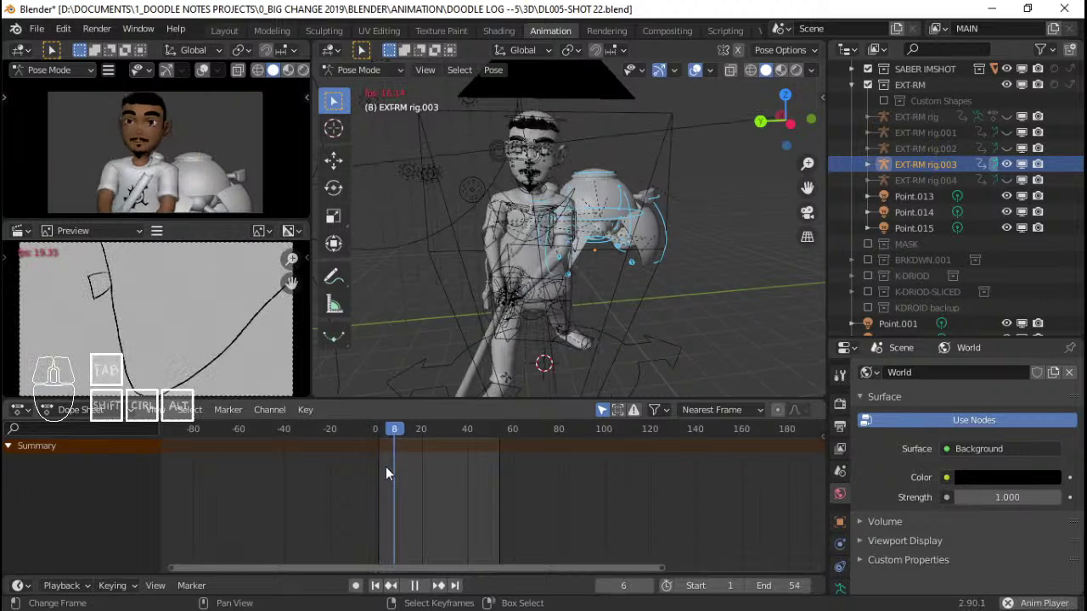
scroll(386, 473, "up", 9, "alt")
scroll(386, 472, "down", 20, "alt")
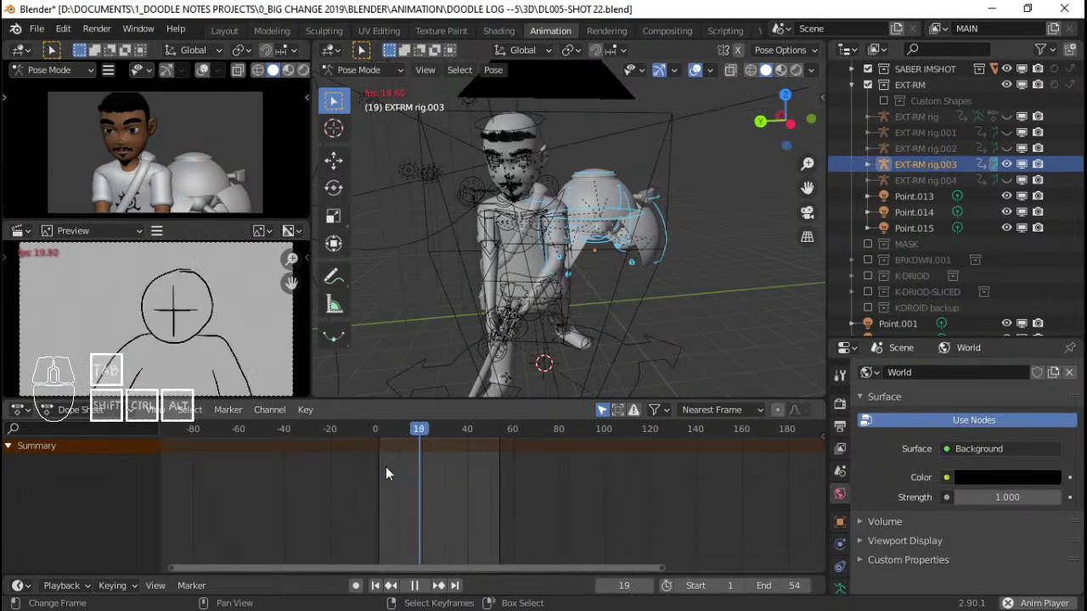
Play the shot from its first frame, stop at frame 33 and add a timeline marker there
key("shift+Left")
key("space")
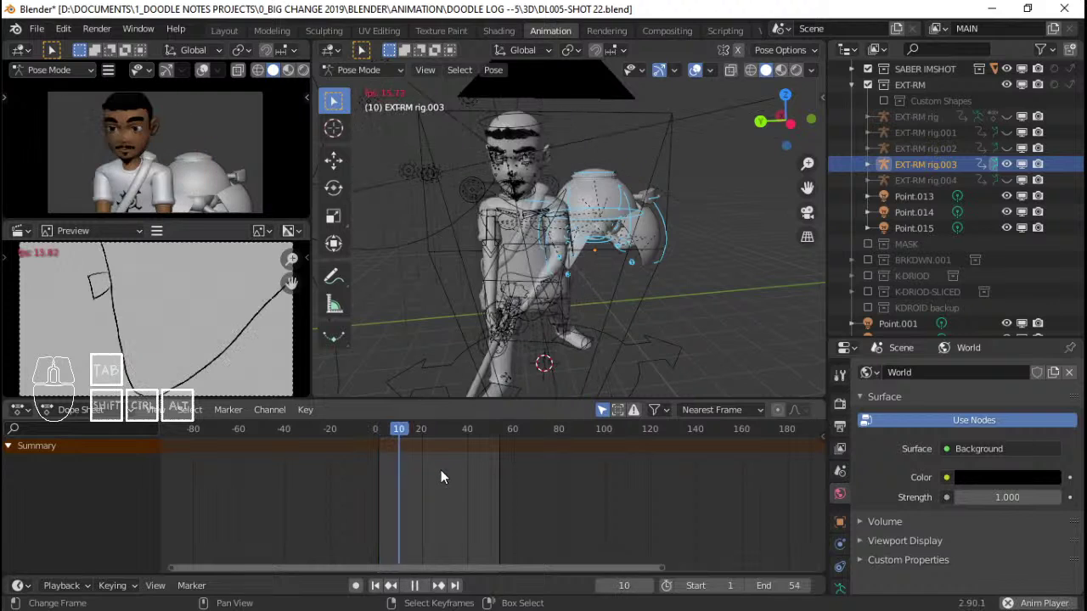
key("space")
key("Left")
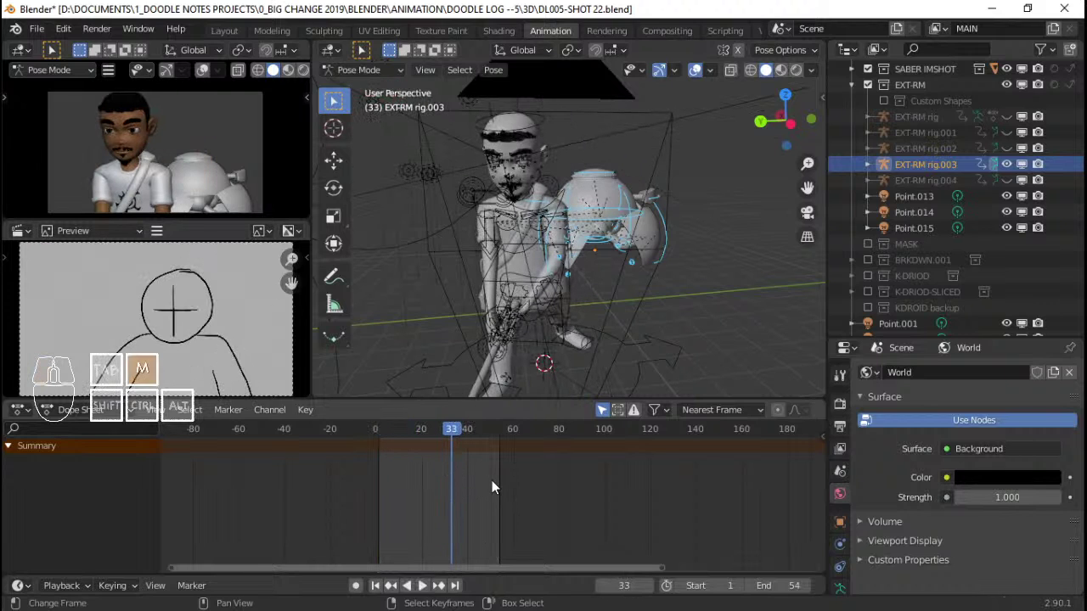
key("m")
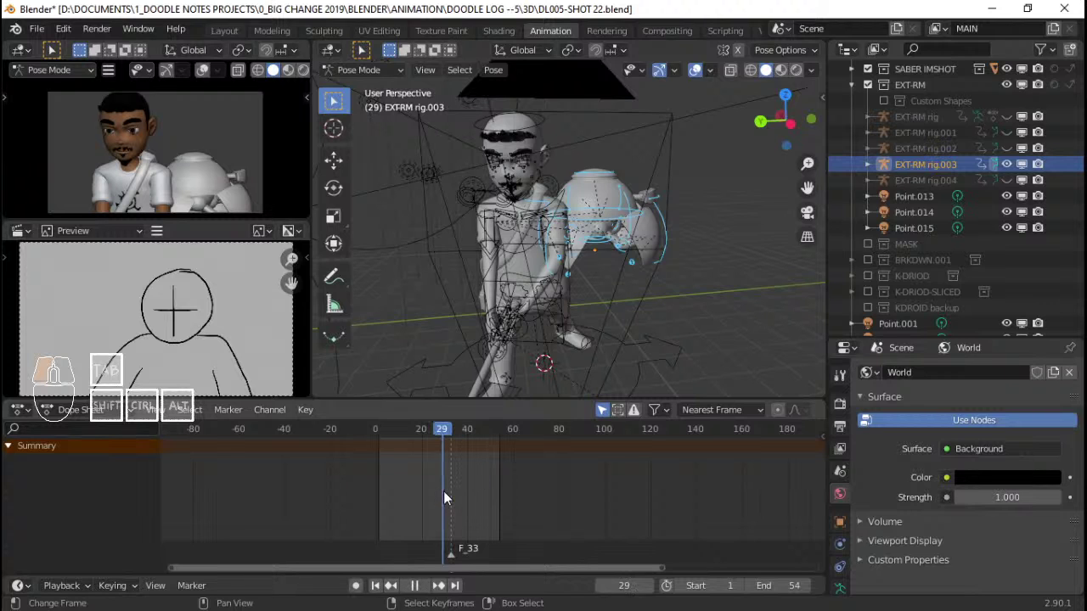
Replay the swing repeatedly from the start and scrub its first frames to judge the timing against the storyboard
key("shift+Left")
key("space")
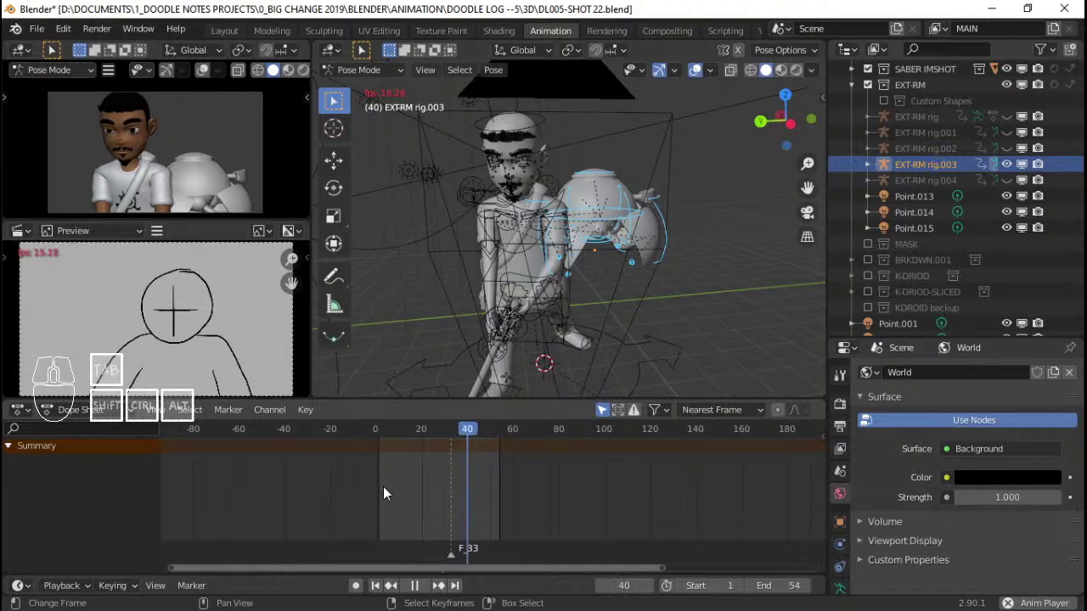
key("space")
left_click_drag(366, 490, 412, 497)
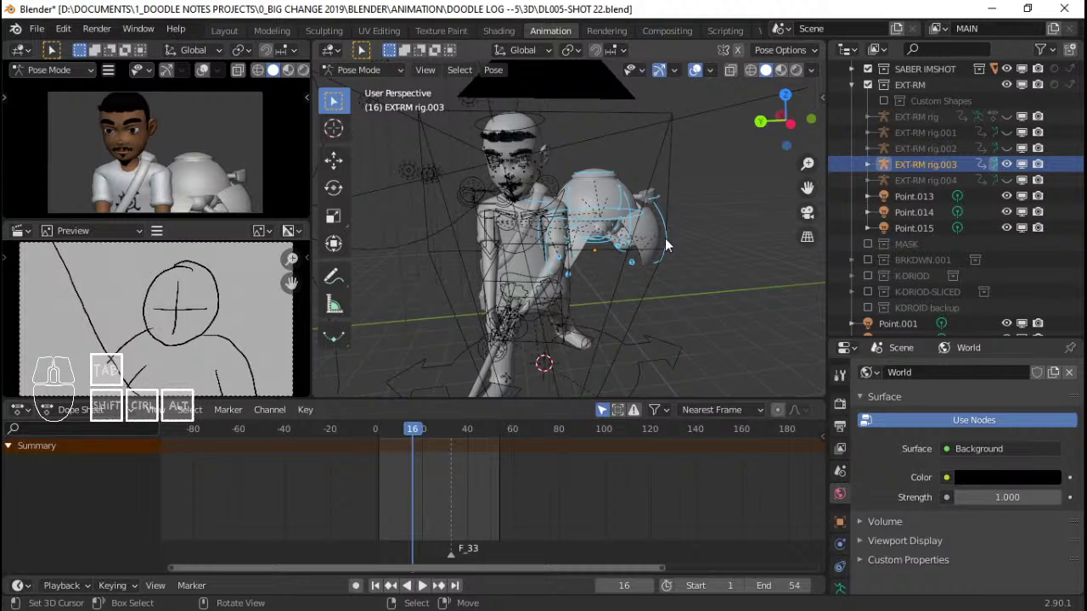
left_click(378, 466)
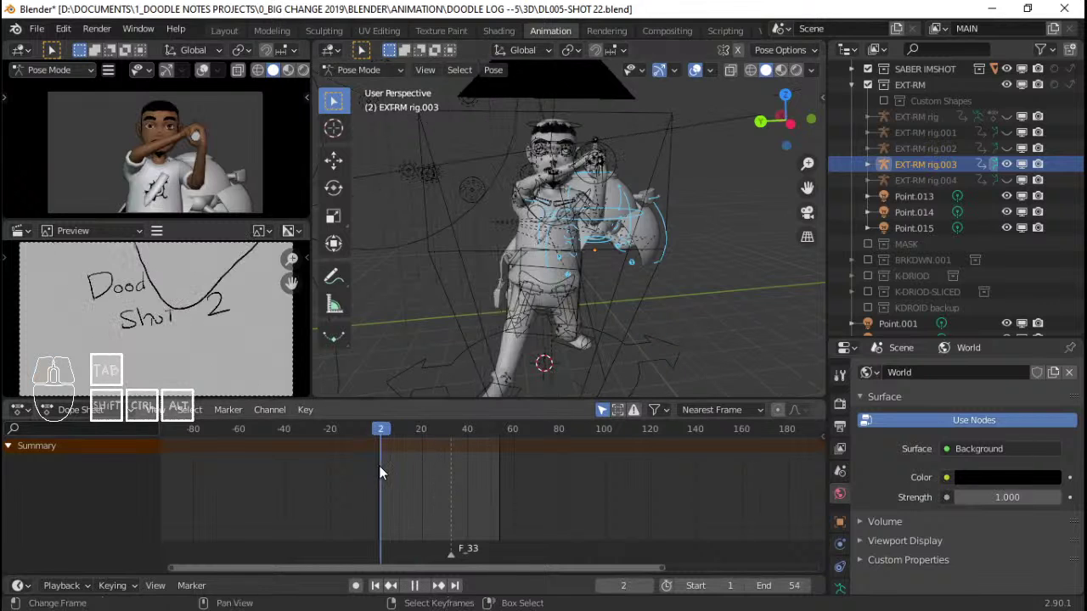
key("space")
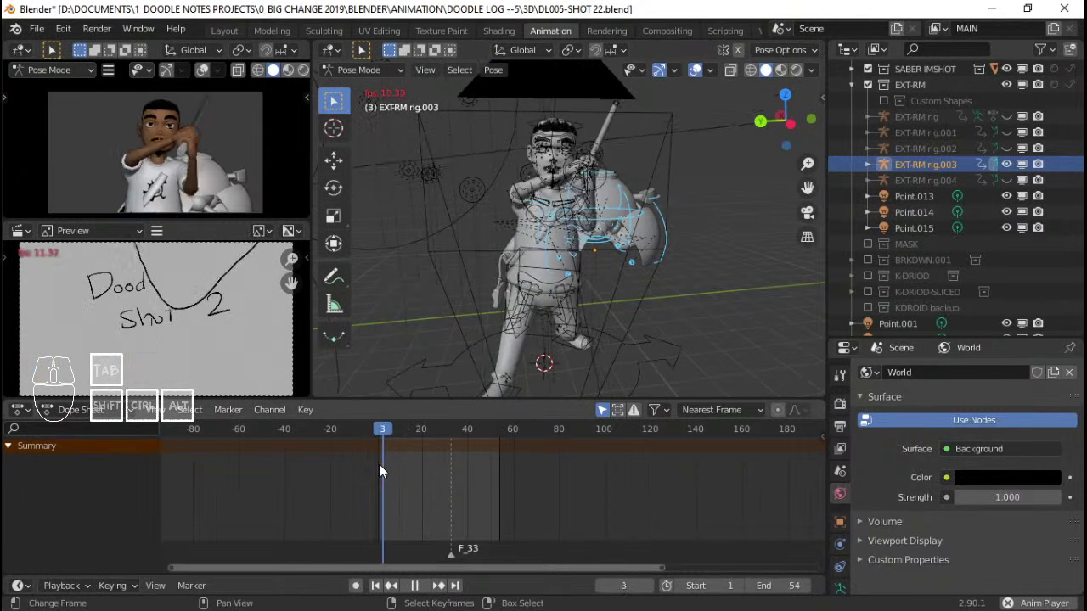
left_click(379, 464)
key("space")
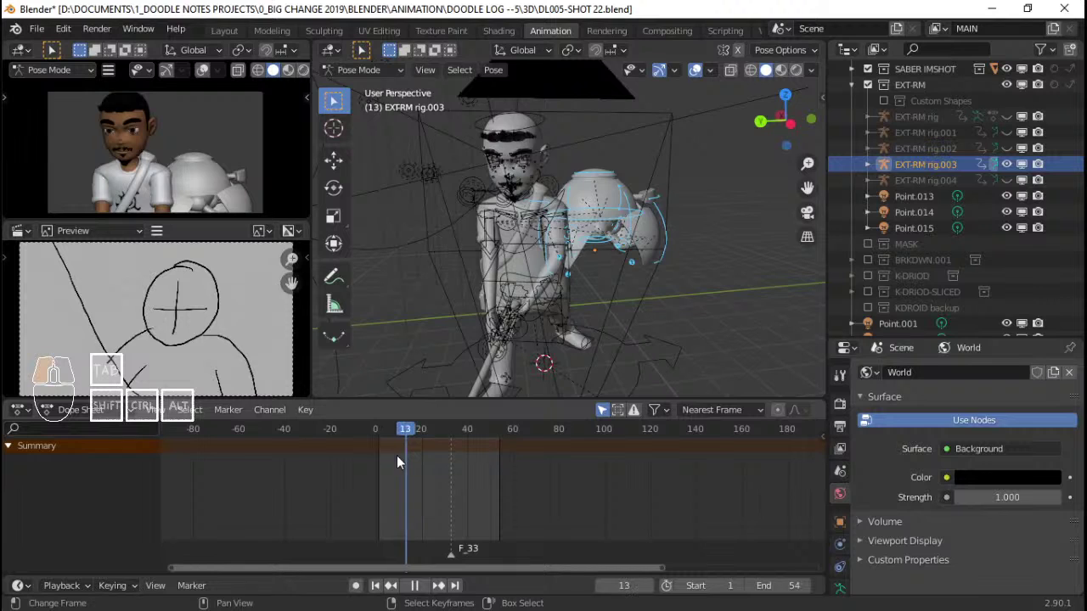
left_click(378, 450)
key("space")
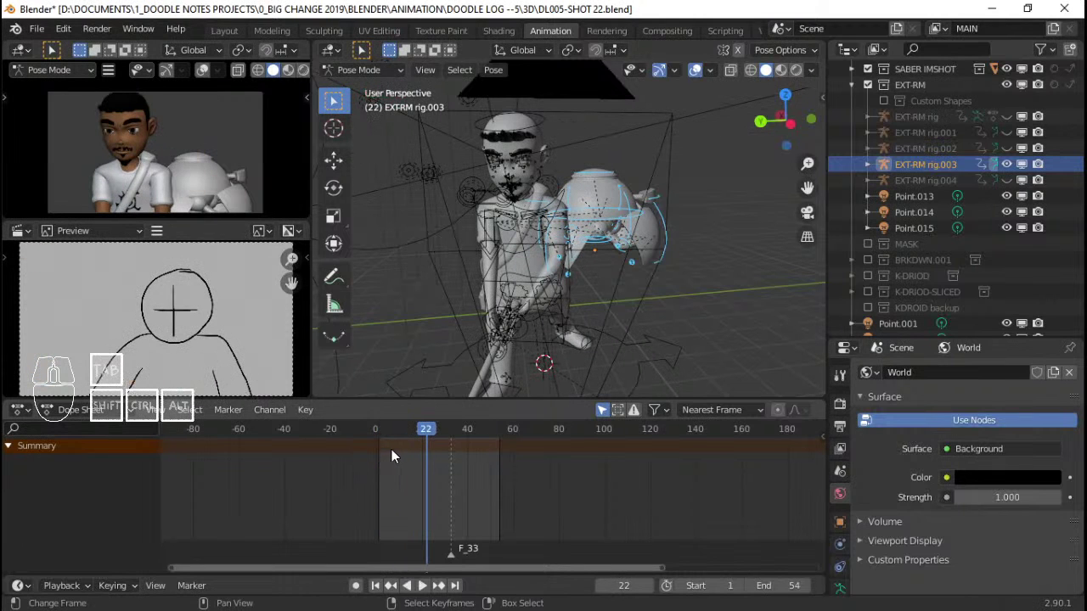
left_click(388, 445)
key("space")
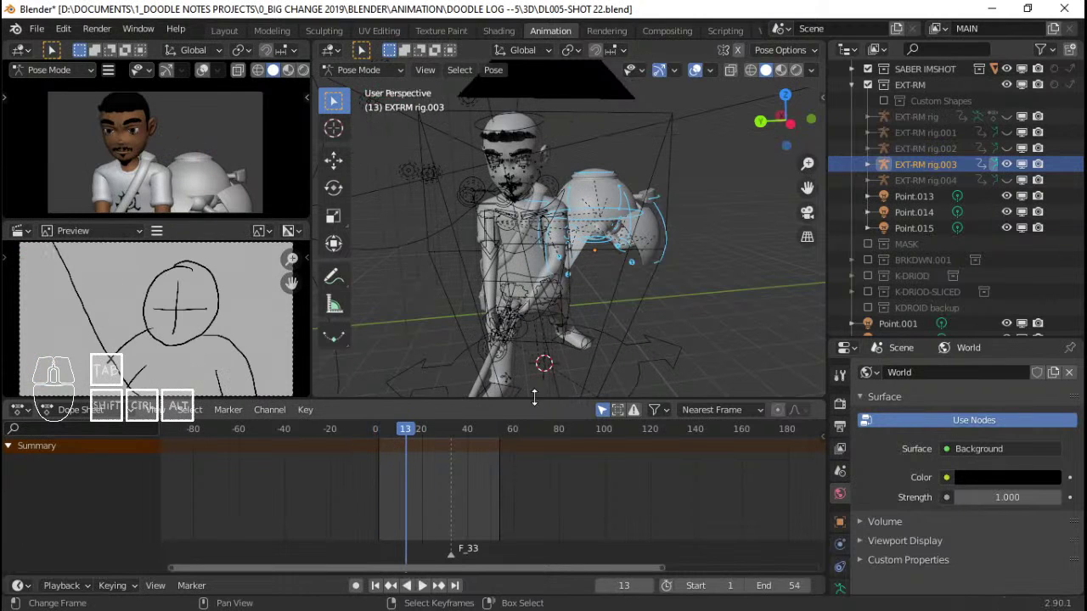
Return to Object Mode, select the Camera and switch the main viewport to the camera view
scroll(654, 259, "down", 5)
scroll(611, 212, "up", 2)
key("ctrl+Tab")
left_click(559, 168)
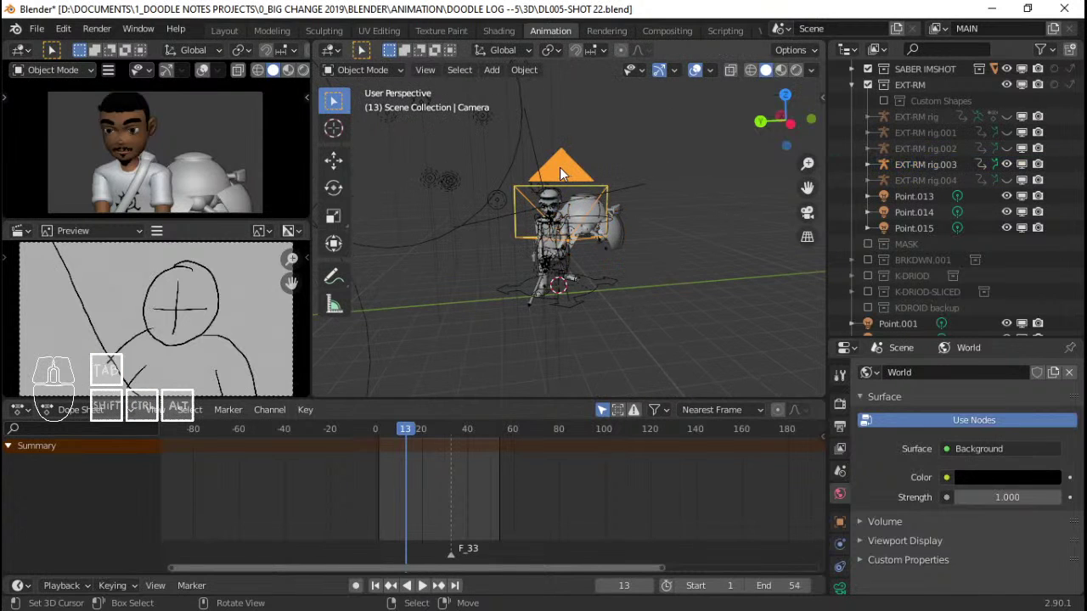
key("KP_0")
Insert a Location & Rotation keyframe on the Camera at frame 8, and advance to frame 10
key("shift+Left")
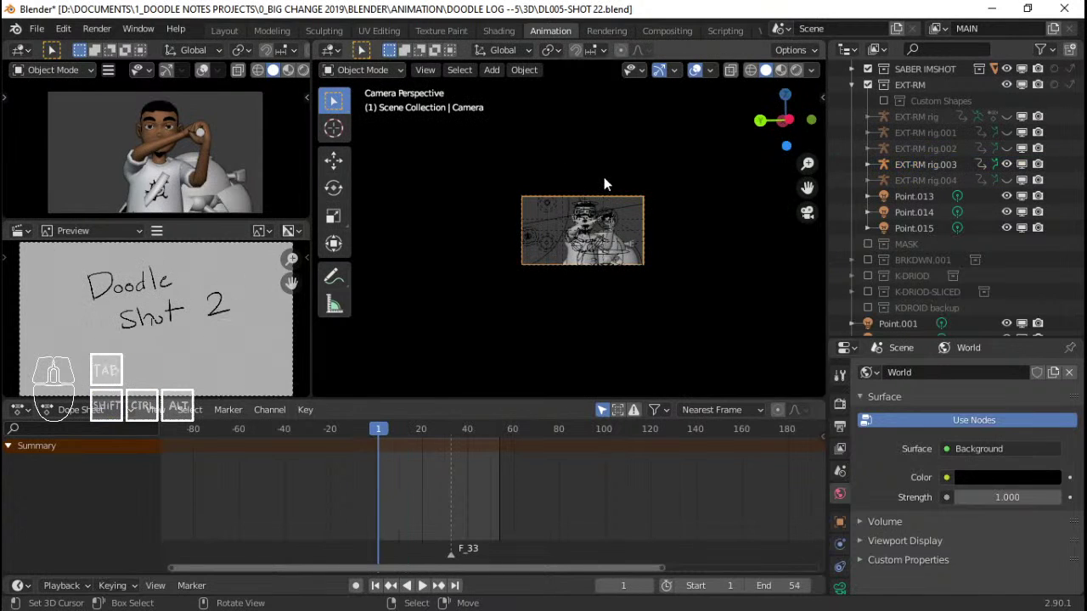
key("Up")
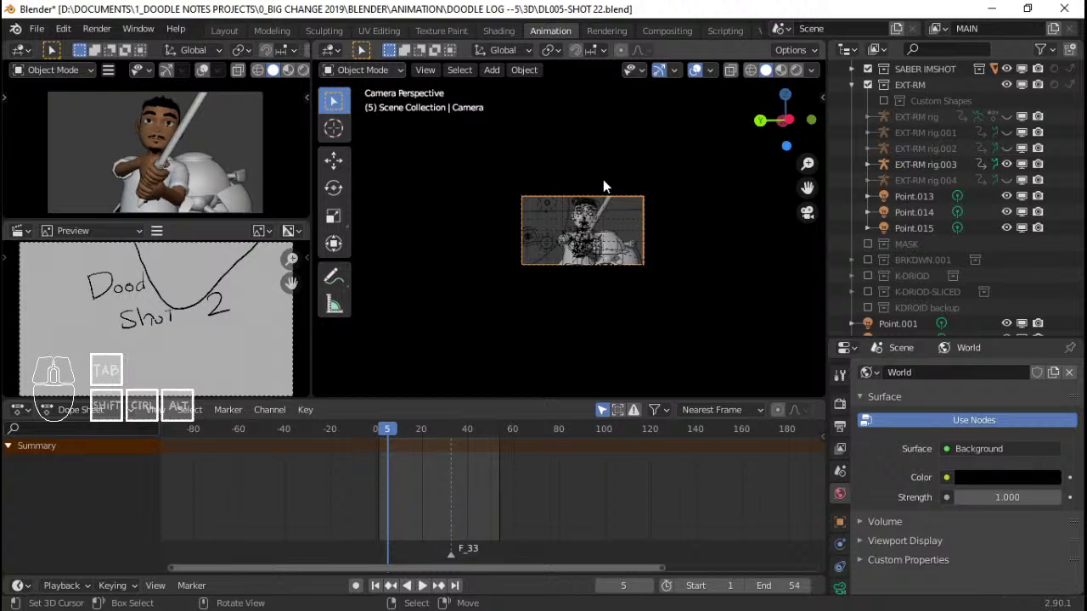
key("Up")
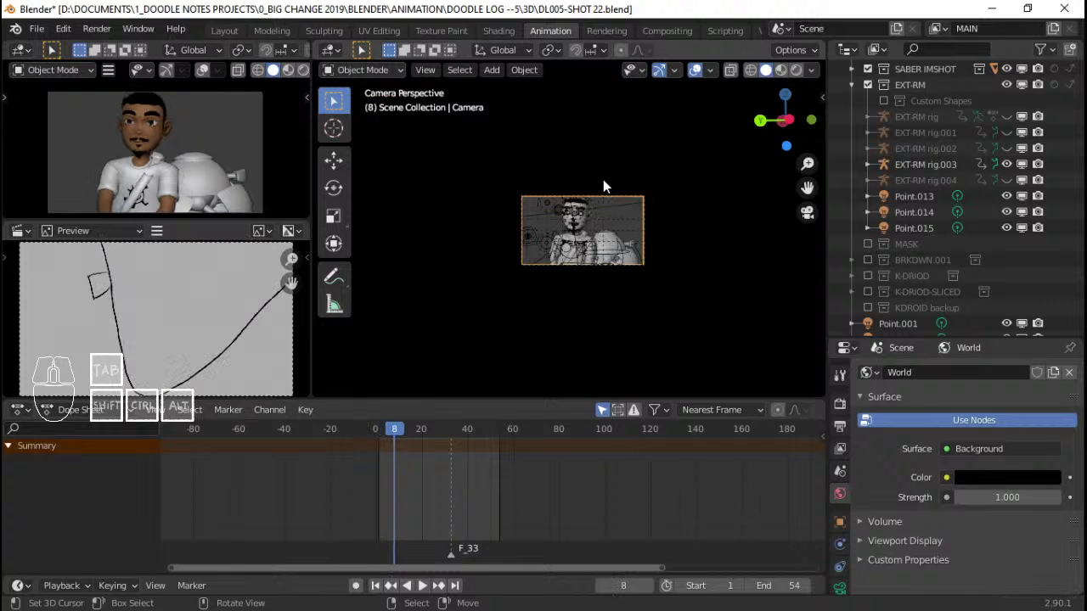
key("i")
key("Up")
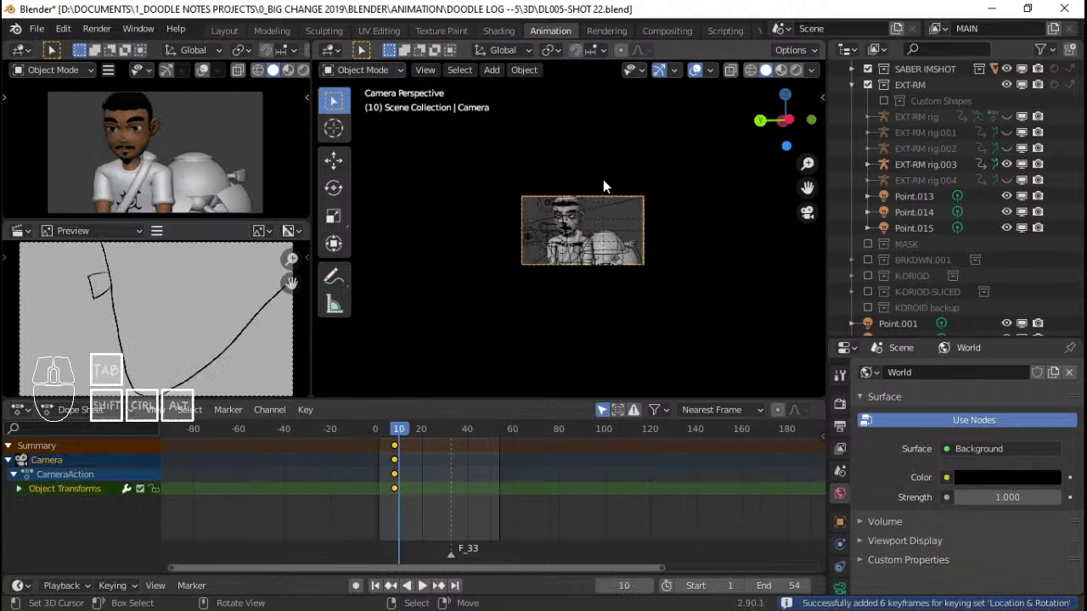
key("Up")
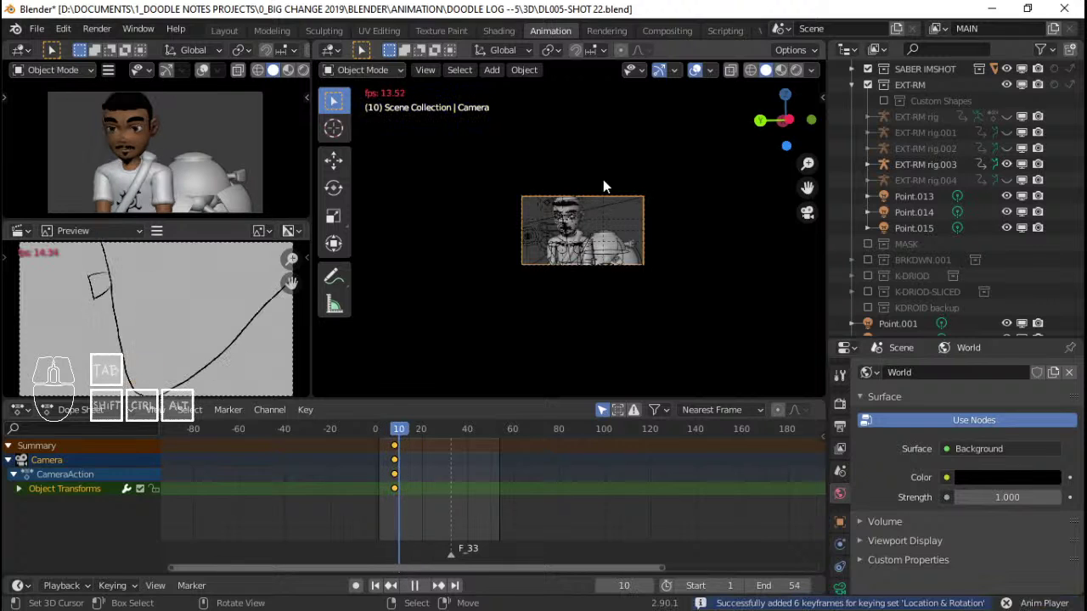
key("g")
key("x")
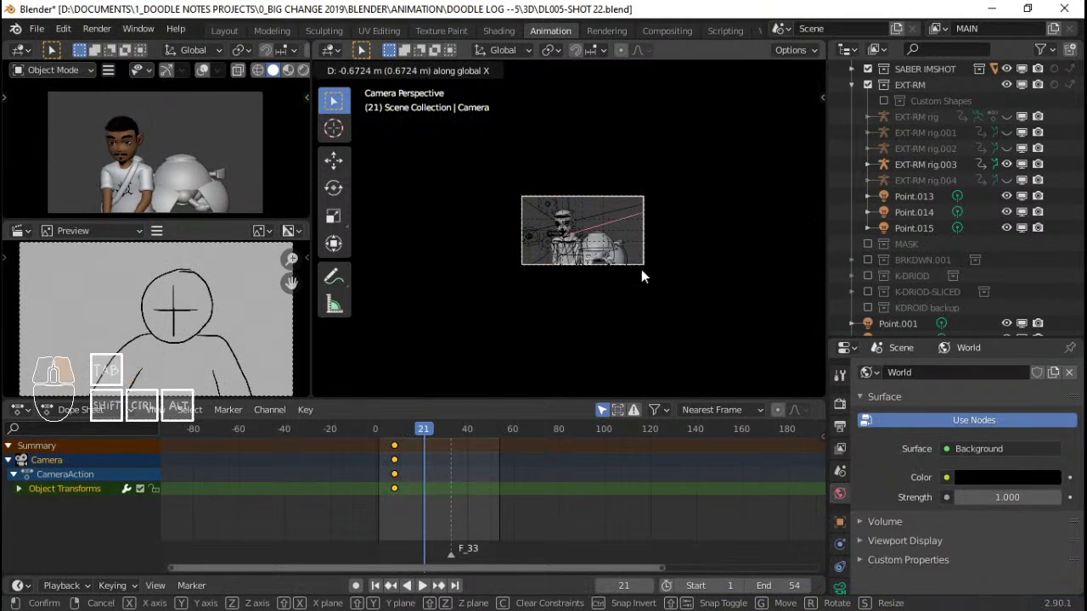
key("x")
right_click(644, 269)
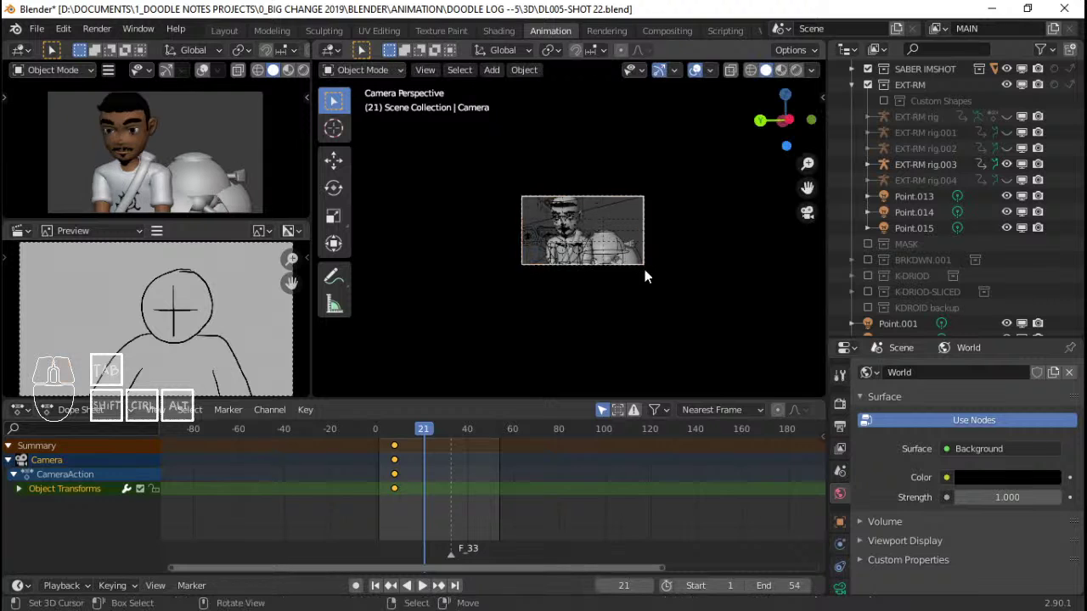
Shift the Camera slightly along its local X axis at frame 21, adjusting the framing of the character and droid
scroll(646, 198, "up", 5)
key("g")
key("x")
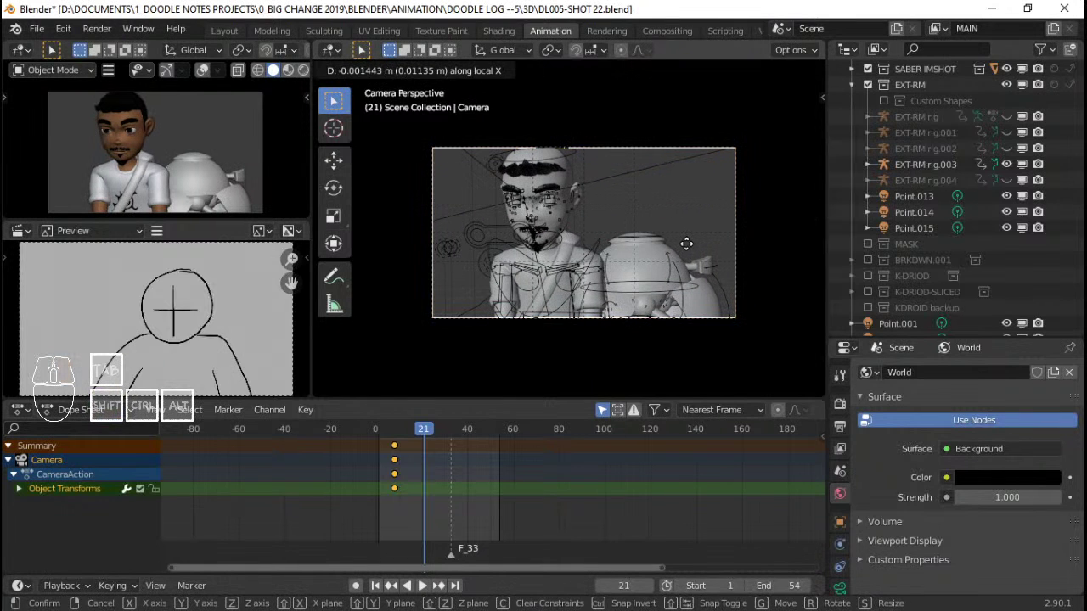
left_click(685, 243)
key("r")
key("z")
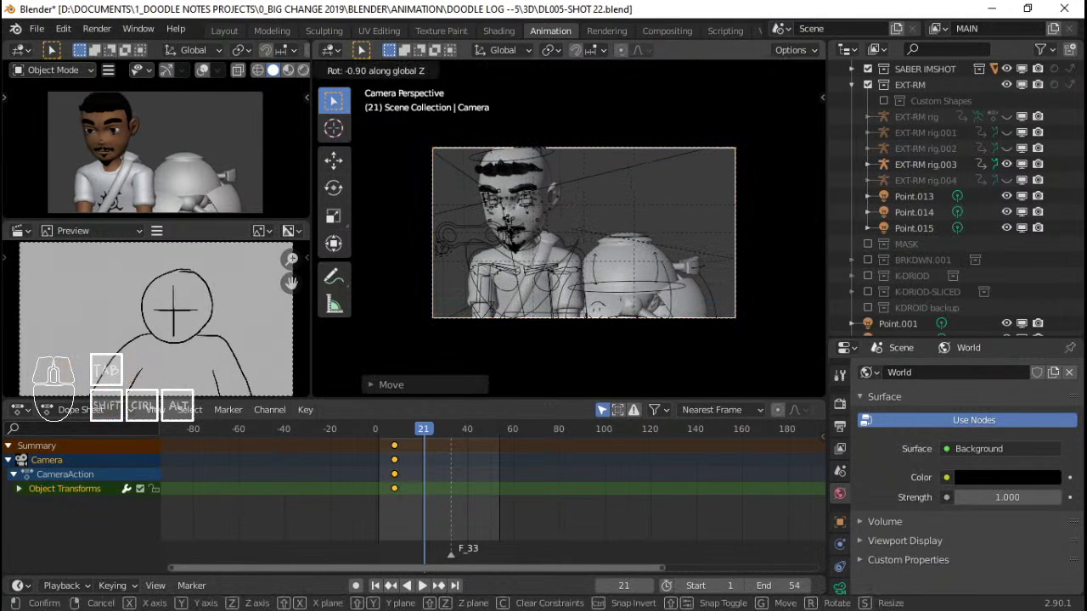
right_click(764, 271)
key("g")
key("x")
key("x")
right_click(764, 267)
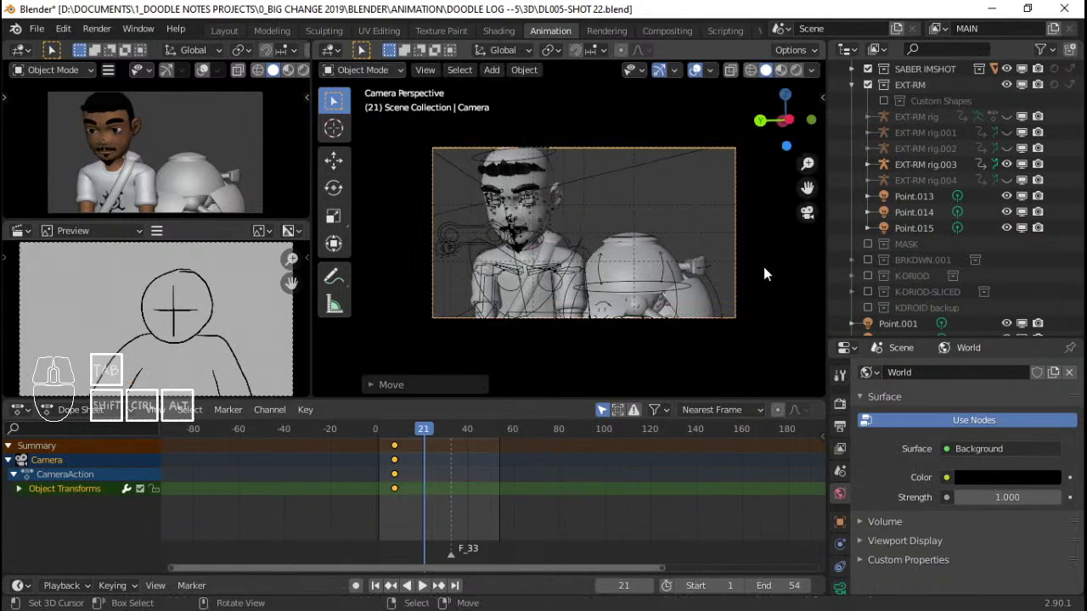
key("r")
key("z")
right_click(764, 274)
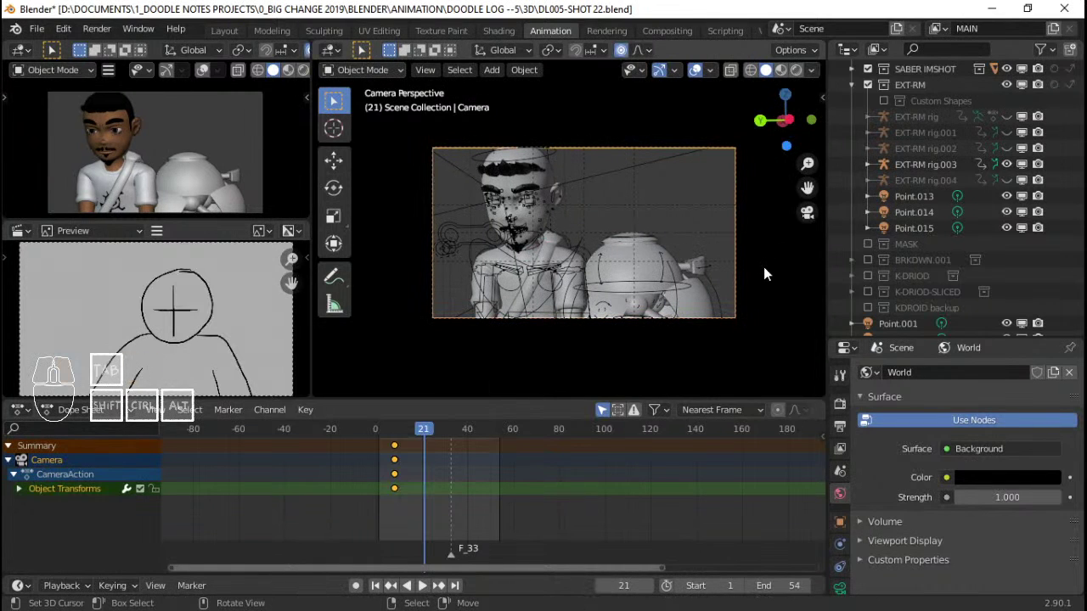
Insert a Location & Rotation keyframe on the Camera at frame 21, check the move in playback and save the file
key("i")
left_click(376, 445)
key("space")
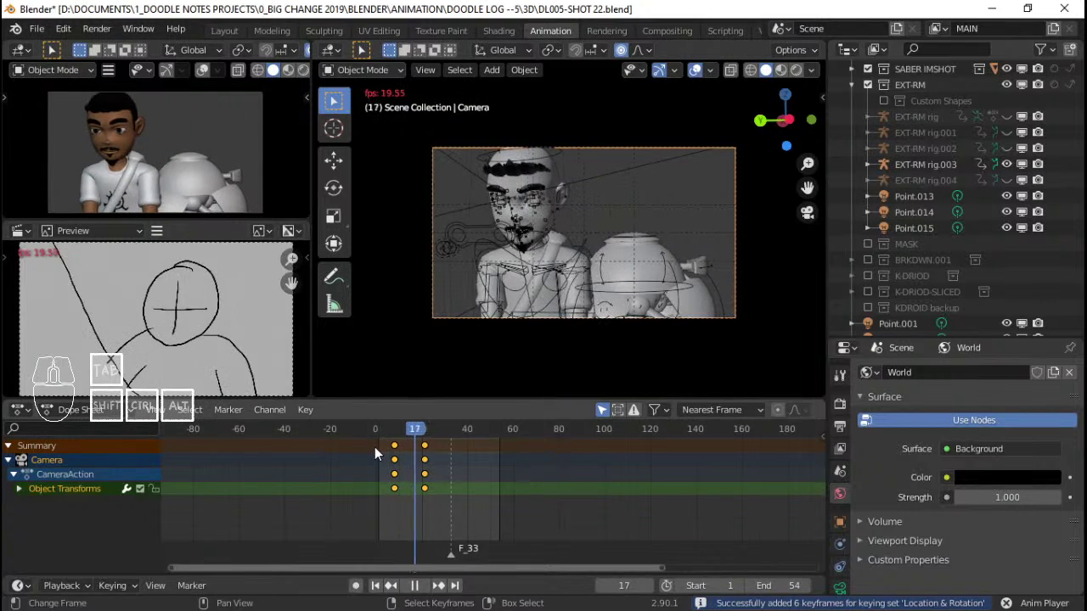
left_click(375, 446)
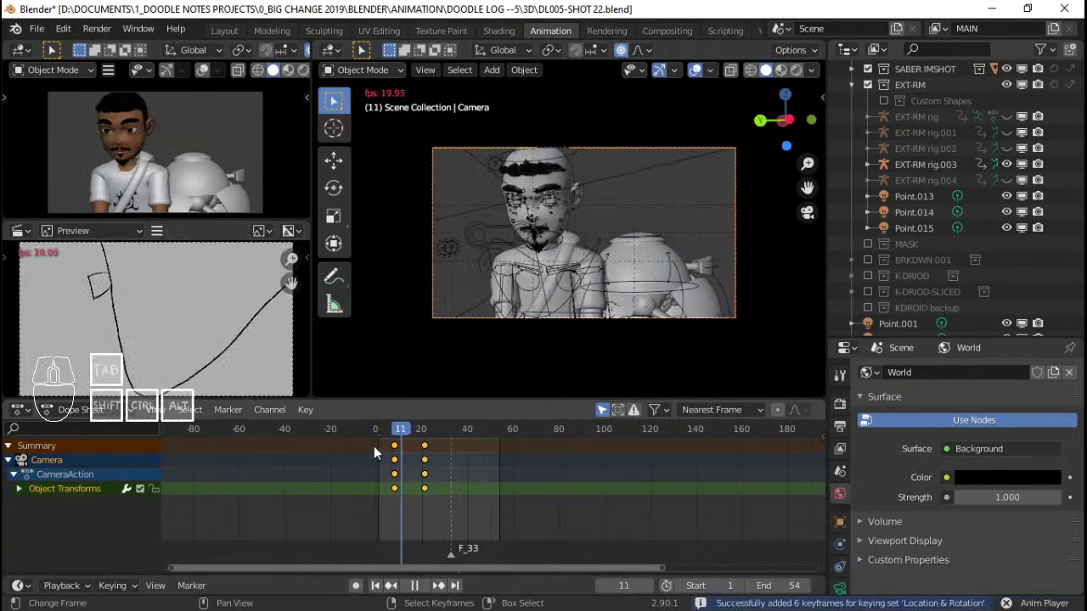
left_click(375, 442)
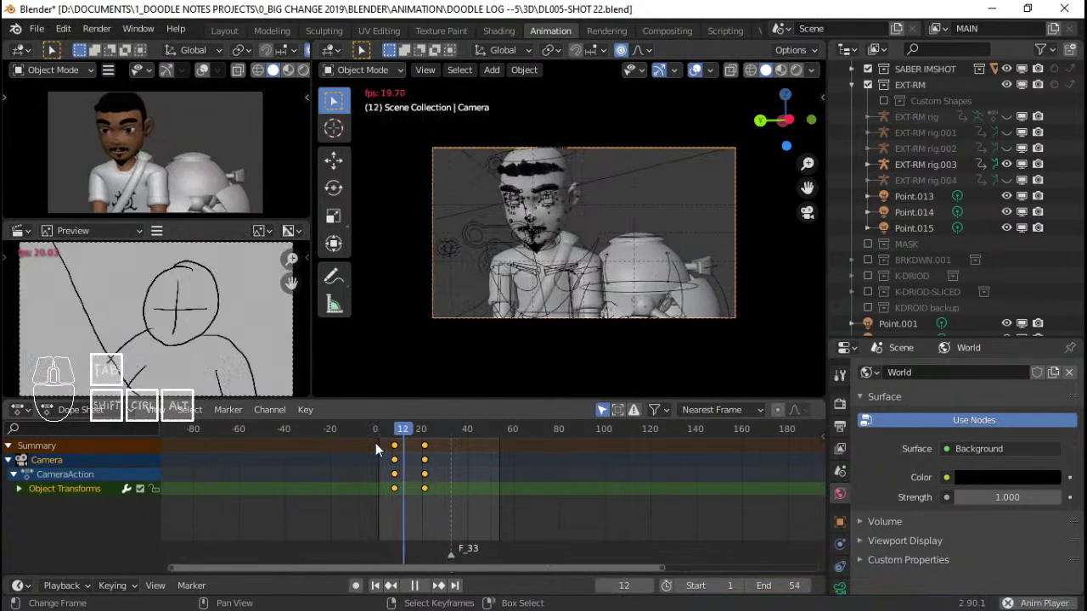
key("ctrl+s")
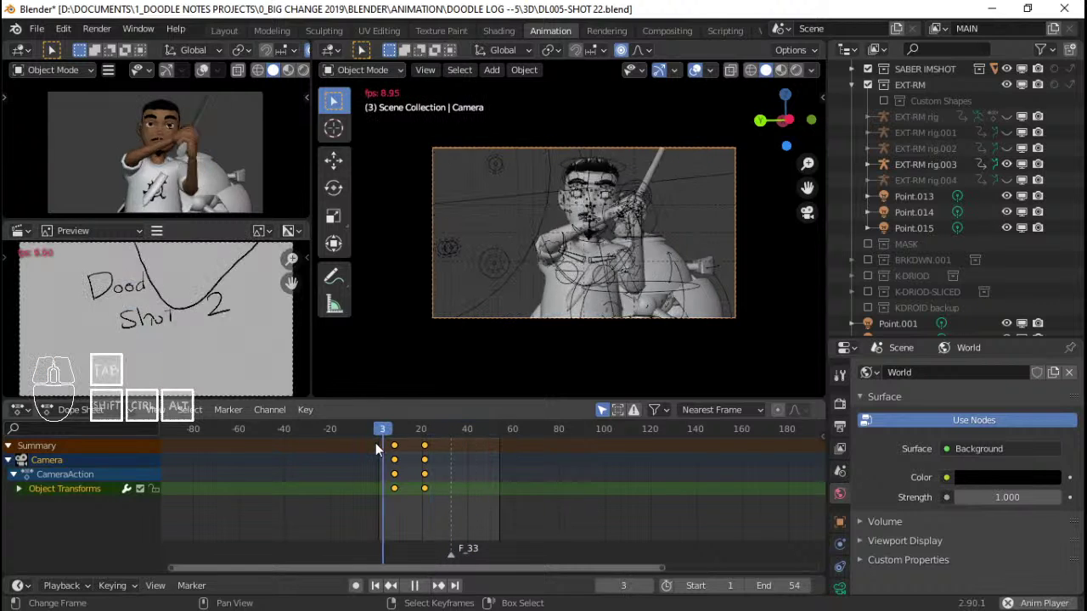
Scrub the opening frames and replay the shot repeatedly from the start to judge the camera move against the saber swing
mouse_move(376, 442)
left_mouse_down()
mouse_move(405, 446)
mouse_move(347, 446)
mouse_move(392, 448)
left_mouse_up()
key("space")
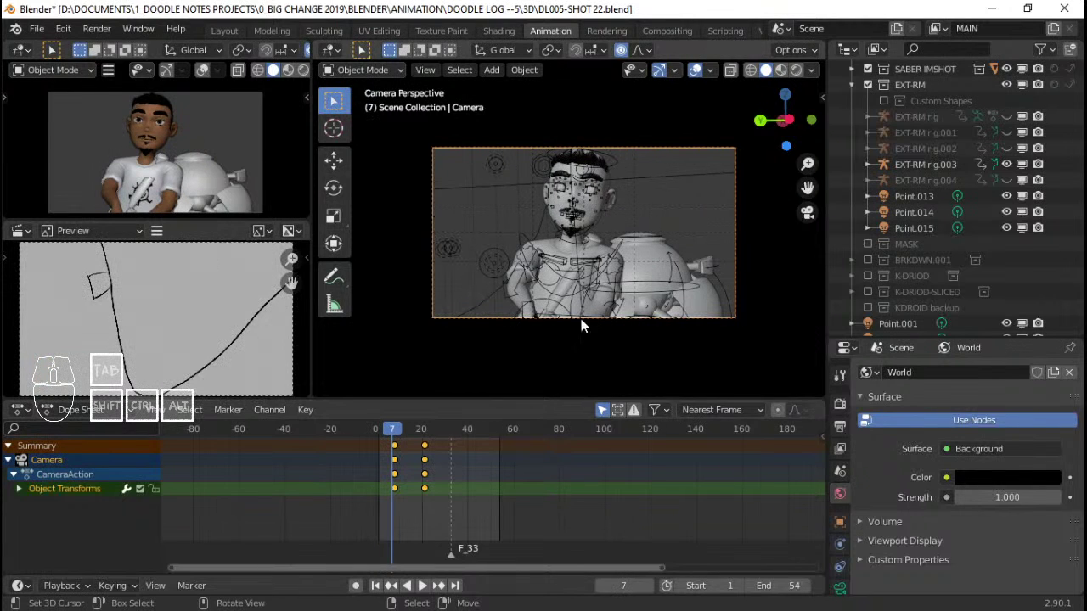
left_click(380, 474)
key("space")
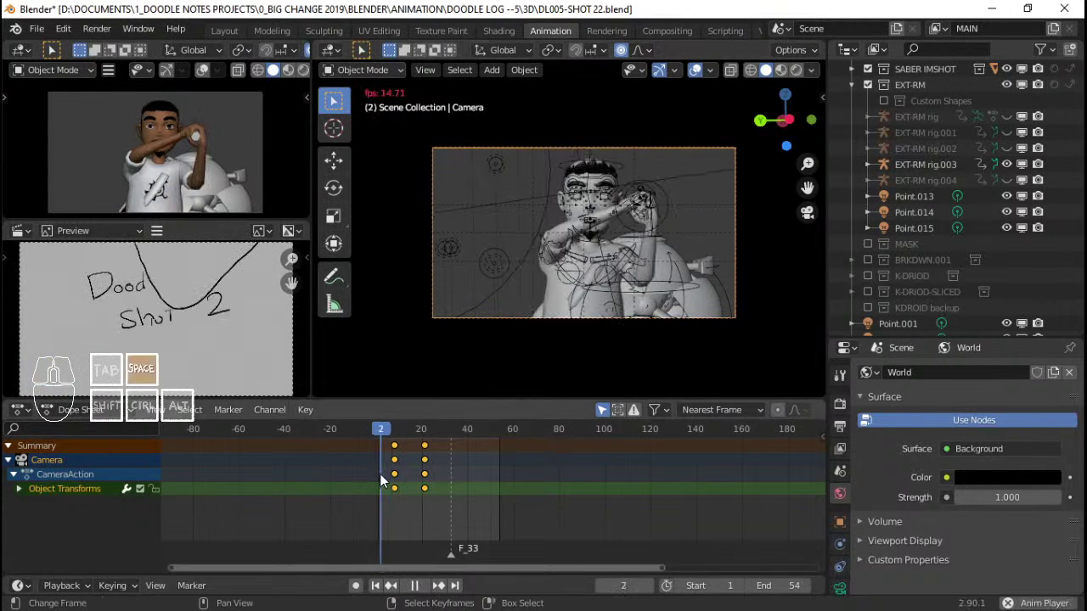
key("space")
key("space")
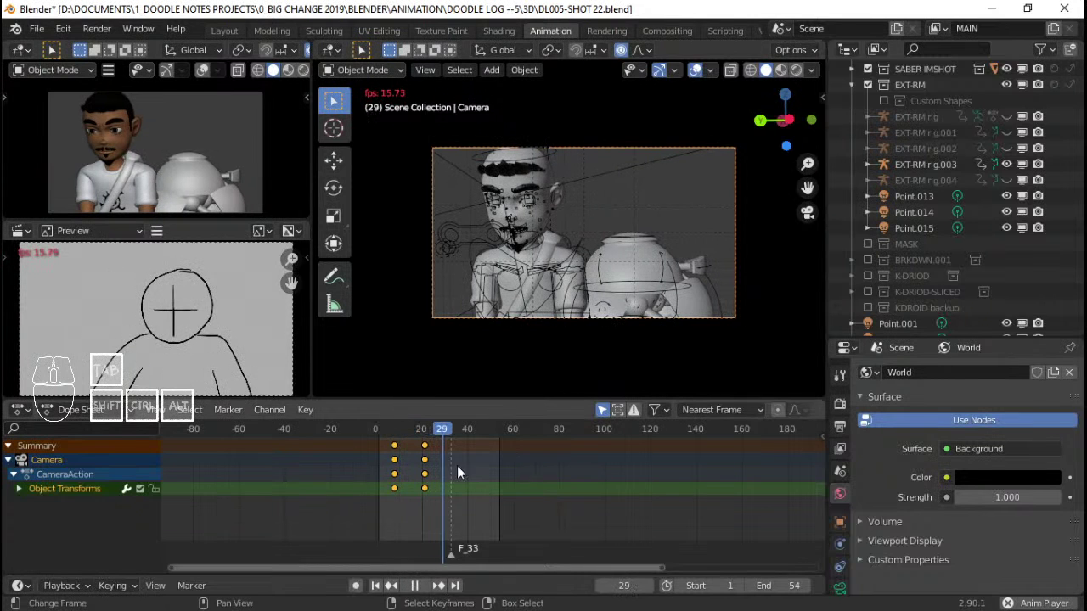
left_click(382, 472)
left_click(382, 469)
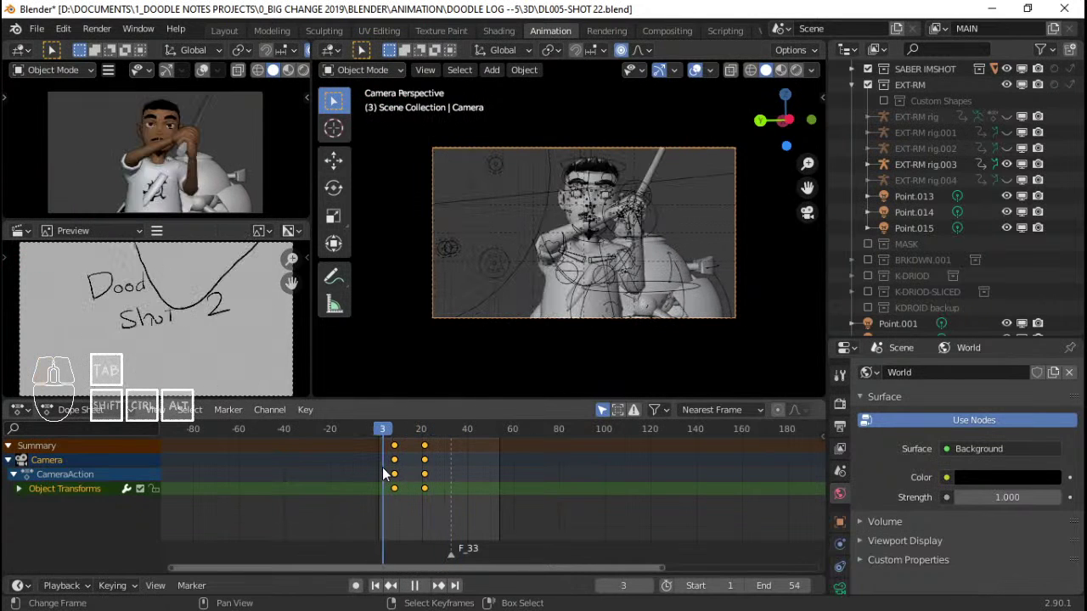
left_click(382, 467)
left_click(382, 466)
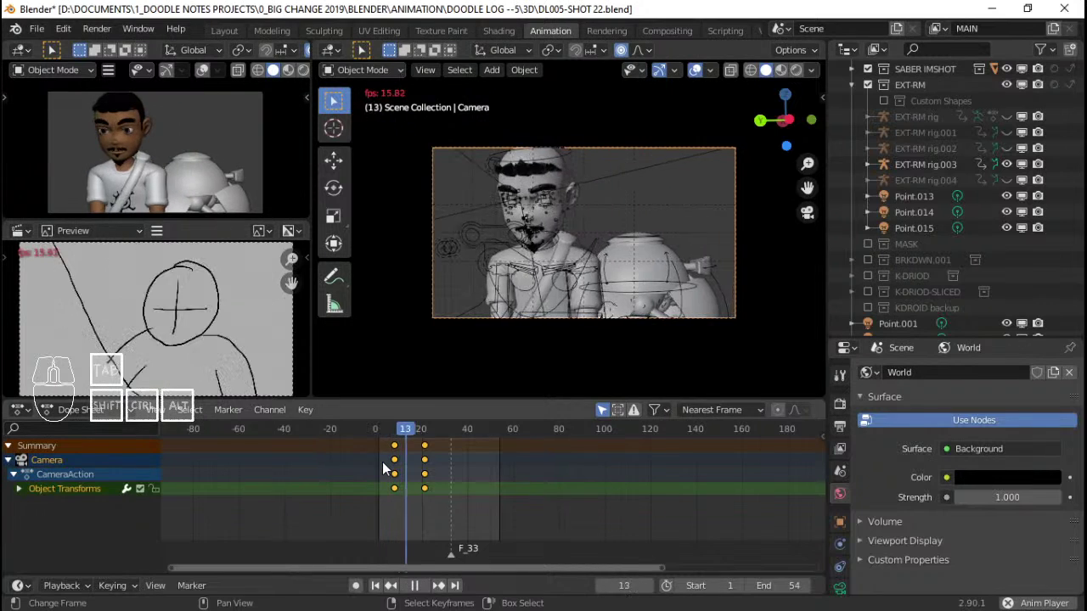
left_click(382, 467)
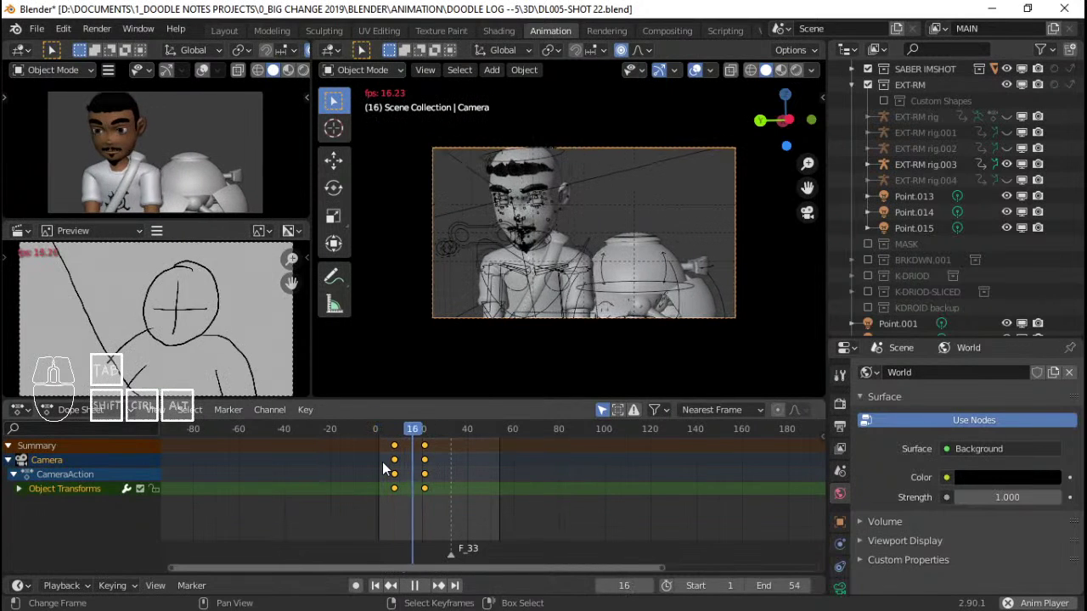
left_click(382, 462)
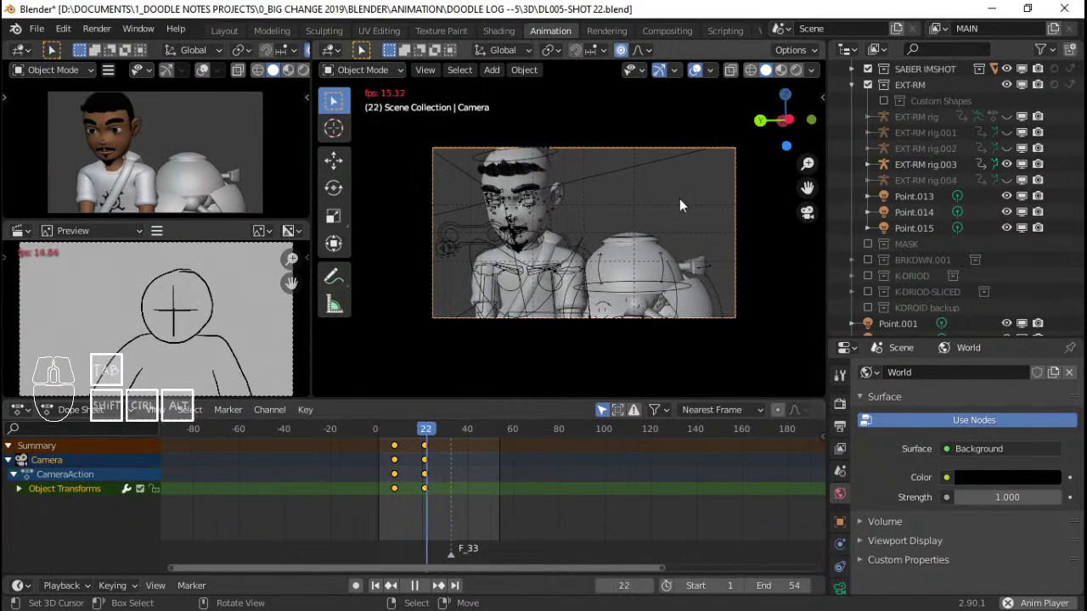
key("space")
Select the droid armature EXT-RM rig.003 behind the character, inspect it outside the camera view and save the file
left_click(677, 281)
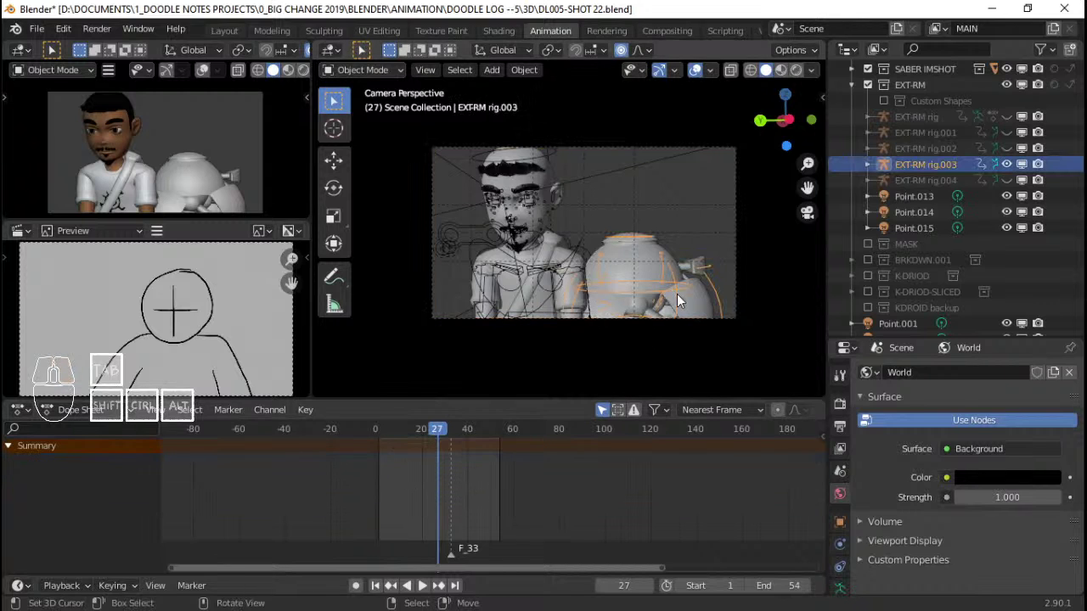
scroll(614, 201, "up", 2)
middle_click_drag(614, 201, 445, 330)
key("ctrl+s")
Replay the shot with the droid in view from several angles to judge when it should react
left_click(374, 470)
key("space")
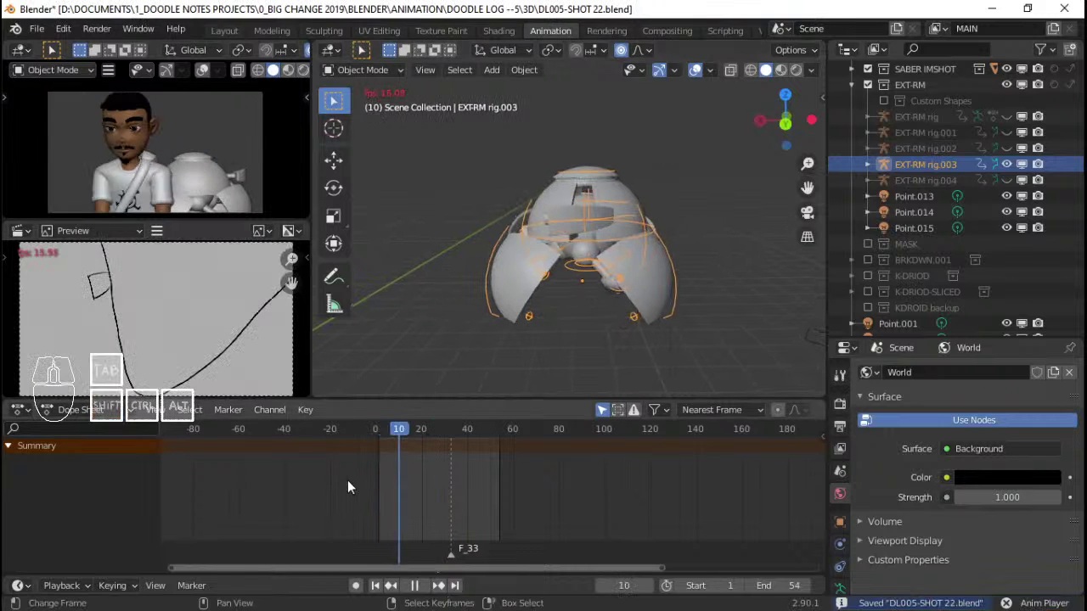
key("Escape")
key("space")
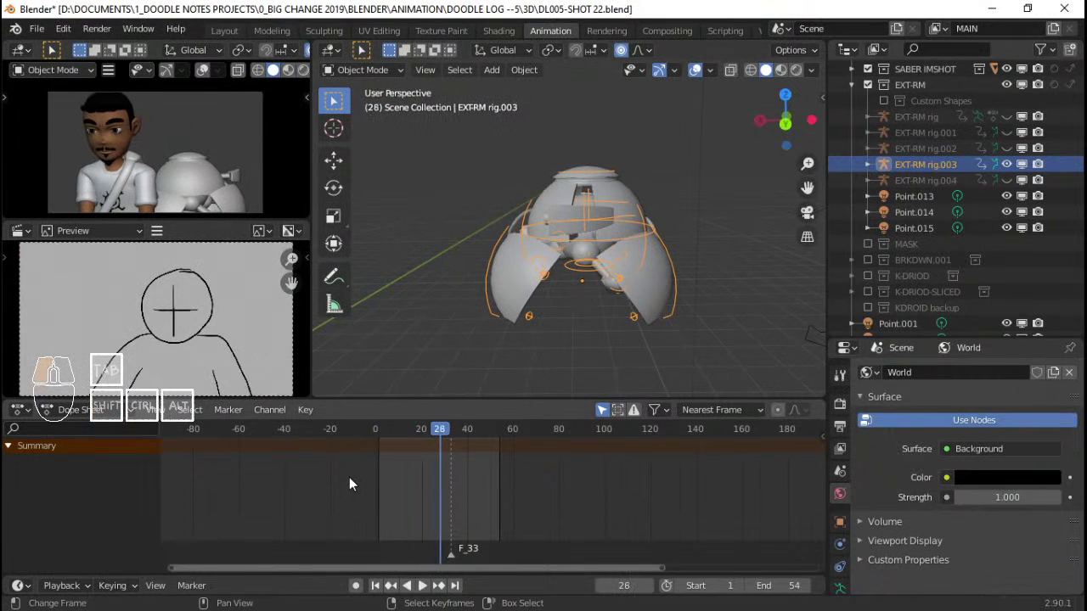
key("space")
middle_click_drag(574, 191, 503, 215)
middle_click_drag(478, 179, 586, 322)
key("shift+Left")
key("space")
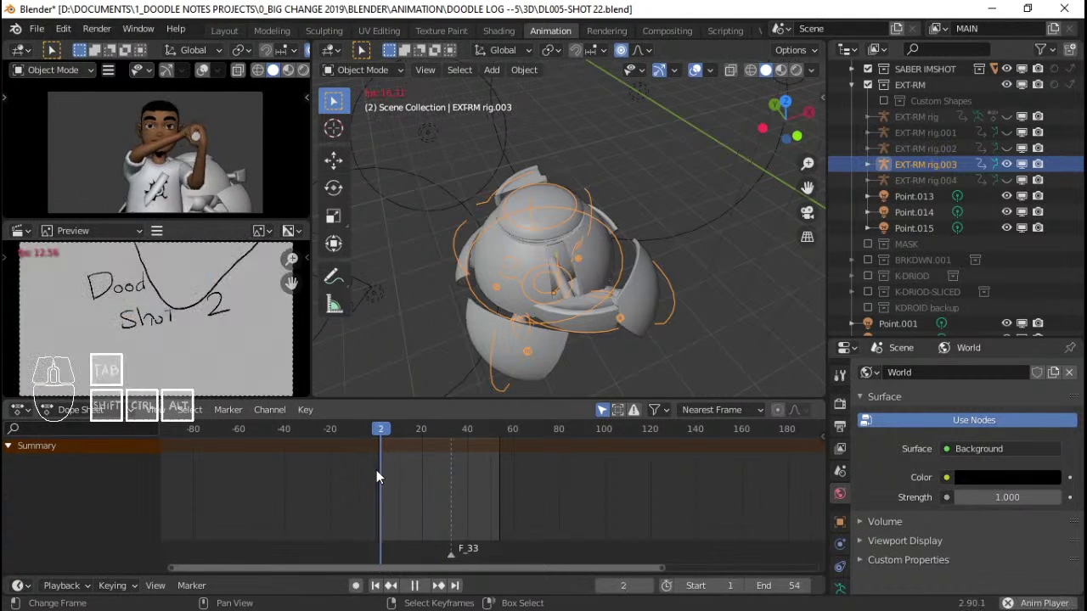
key("space")
Switch EXT-RM rig.003 to Pose Mode and insert a Location & Rotation keyframe on all its bones at frame 15
left_click_drag(376, 470, 411, 464)
key("ctrl+Tab")
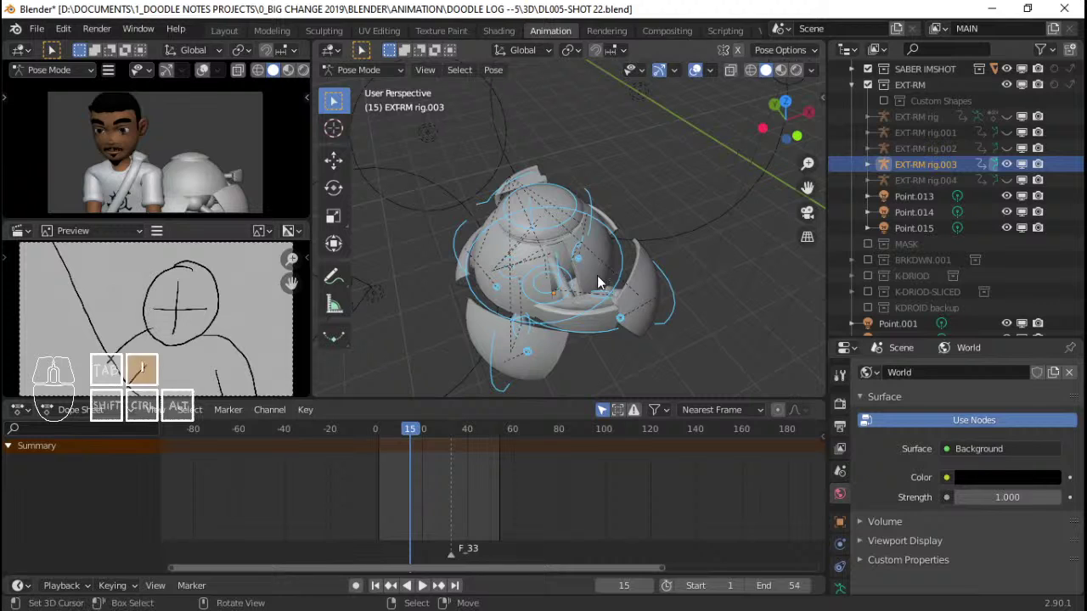
key("i")
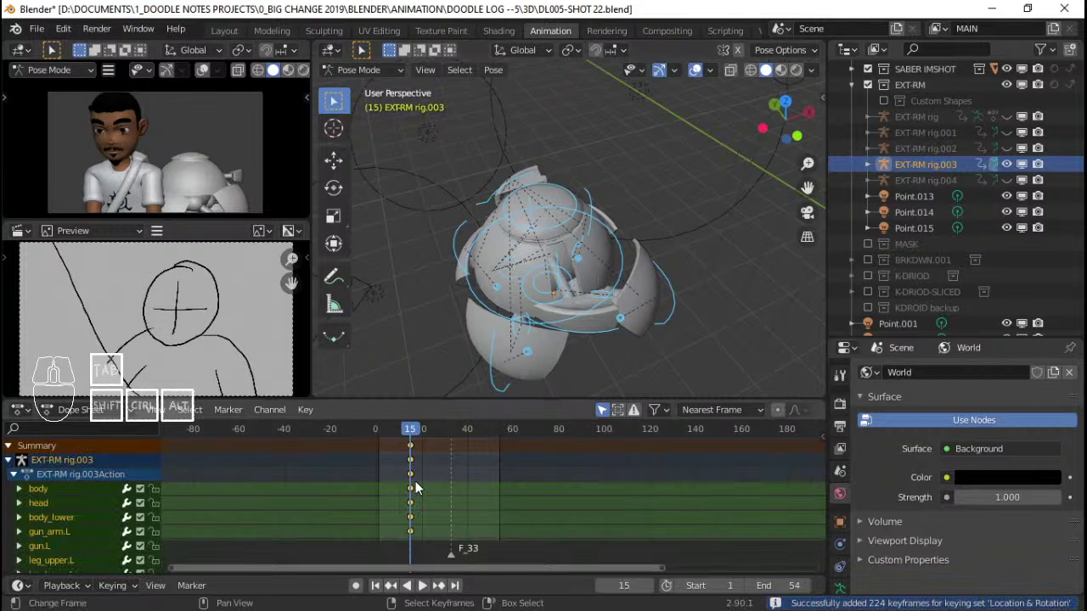
Replay the frames after the droid's frame 15 keyframe to judge the timing of its next pose
key("space")
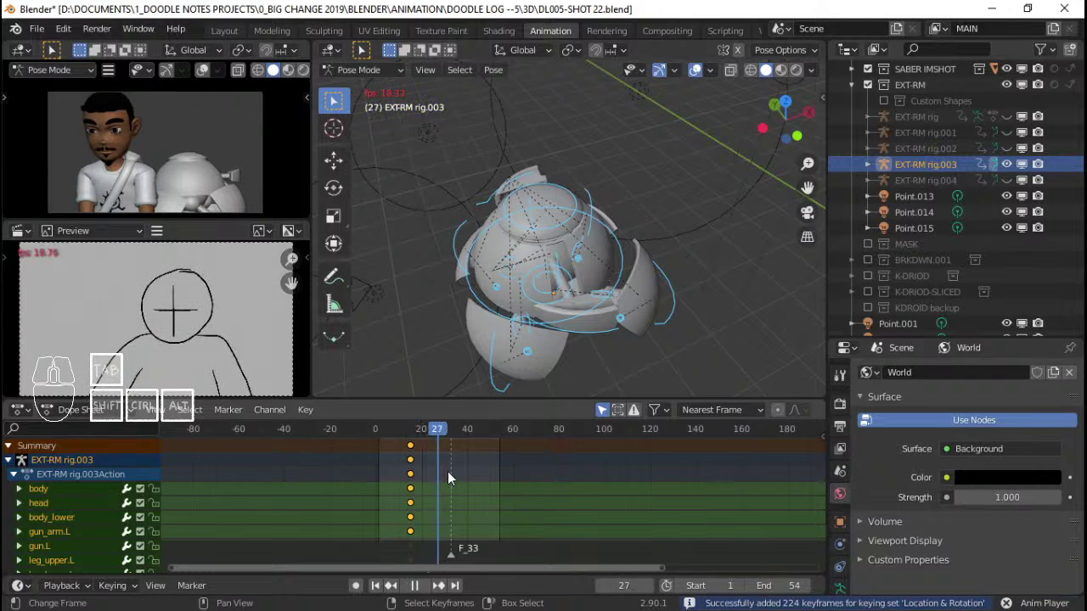
key("space")
middle_click_drag(552, 357, 528, 363)
left_click(408, 473)
key("space")
key("space")
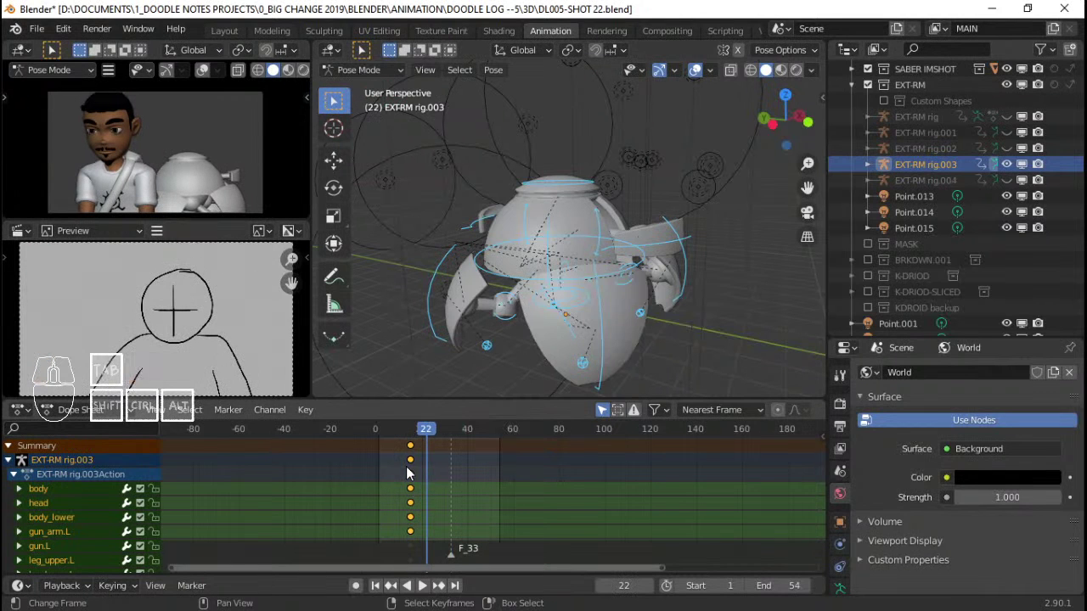
Lower the droid's body bone slightly along Z at frame 21
left_click(627, 276)
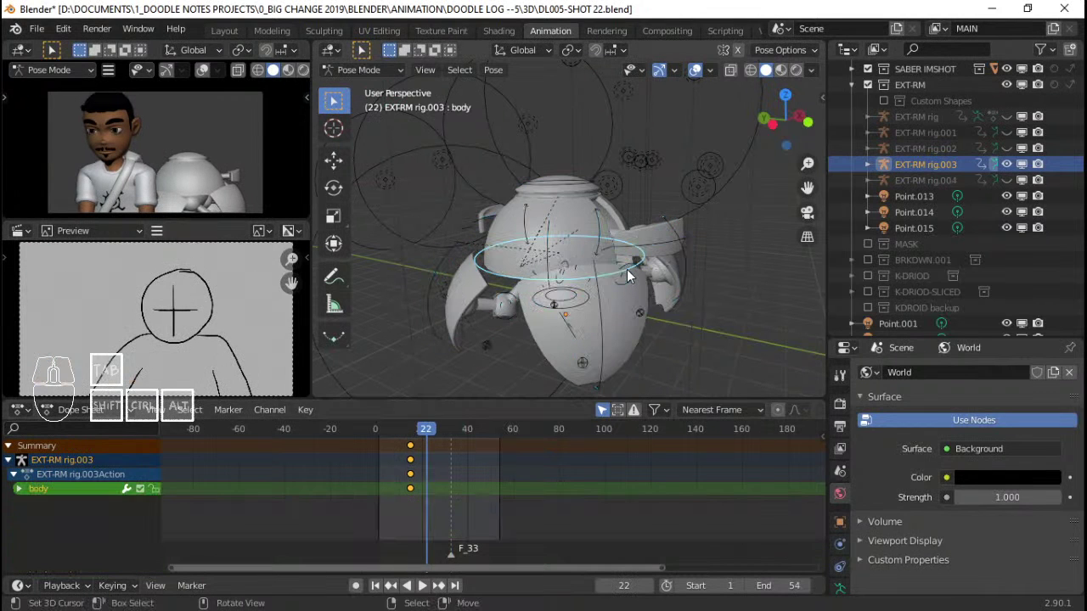
left_click(407, 454)
key("space")
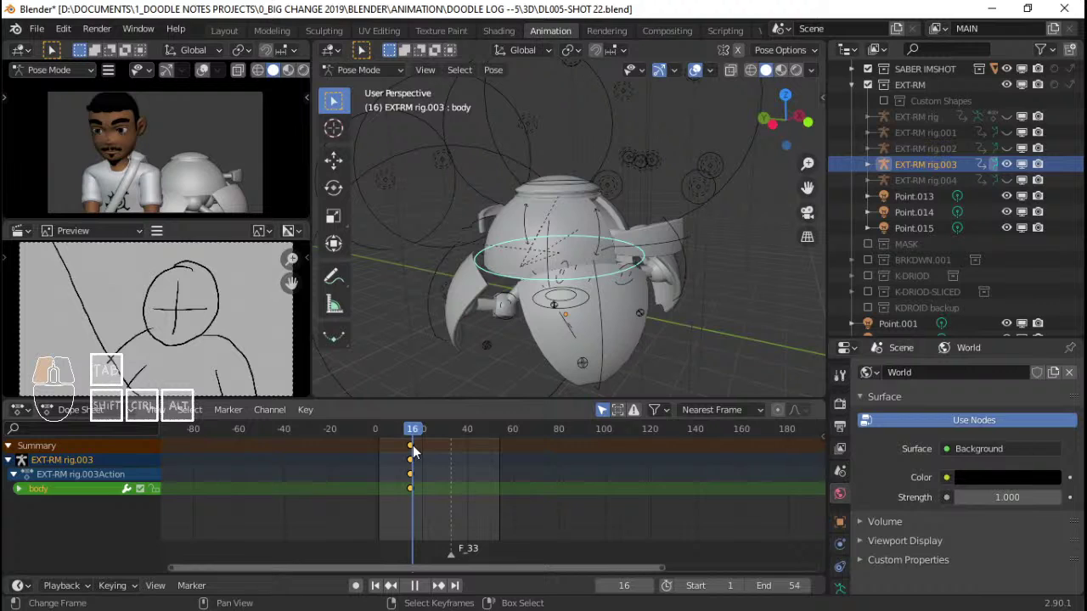
left_click_drag(413, 446, 425, 445)
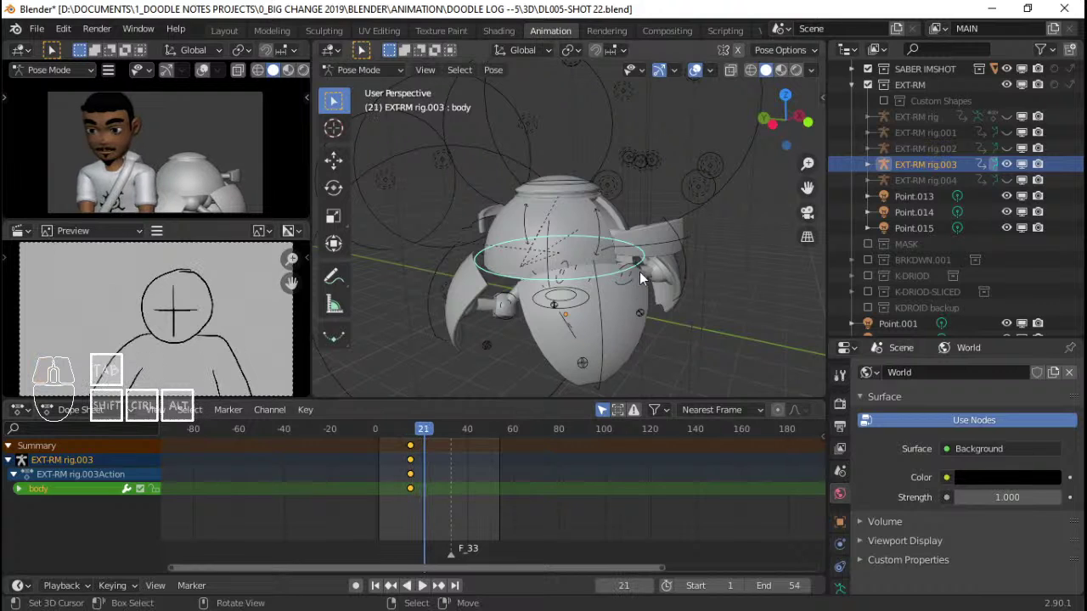
key("g")
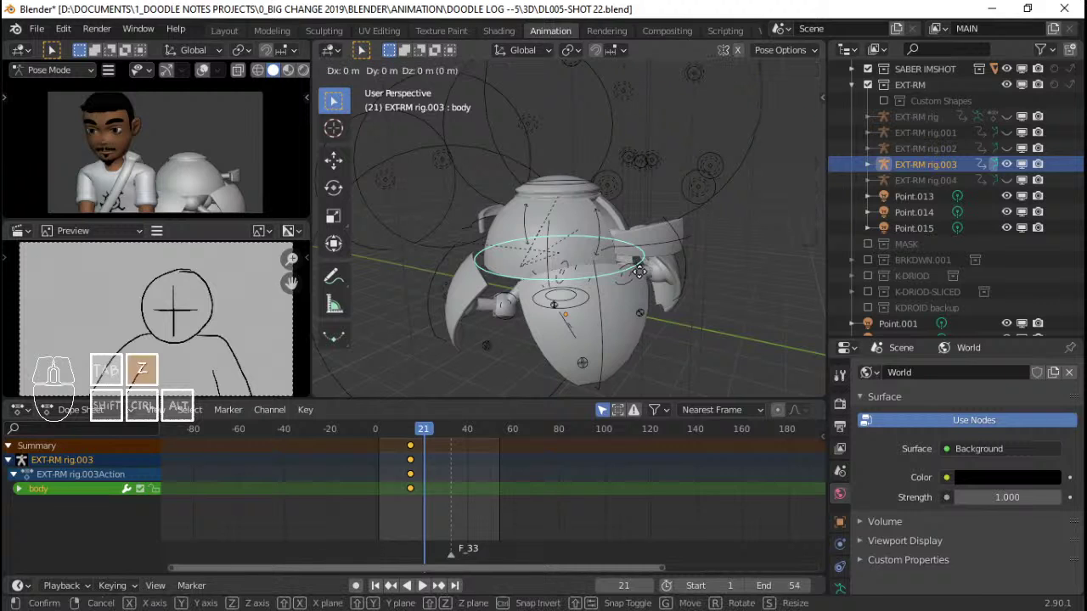
key("z")
right_click(640, 281)
key("g")
key("z")
left_click(640, 290)
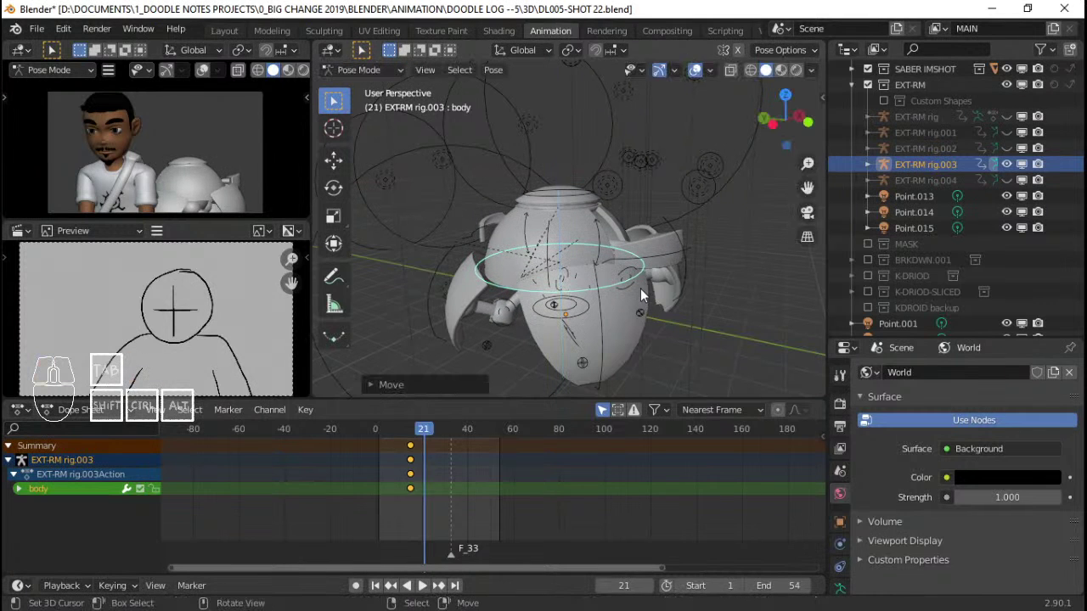
Rotate the droid's gun_arm.R and gun_arm.L bones to pose both gun arms at frame 21
left_click(643, 261)
left_click(605, 227)
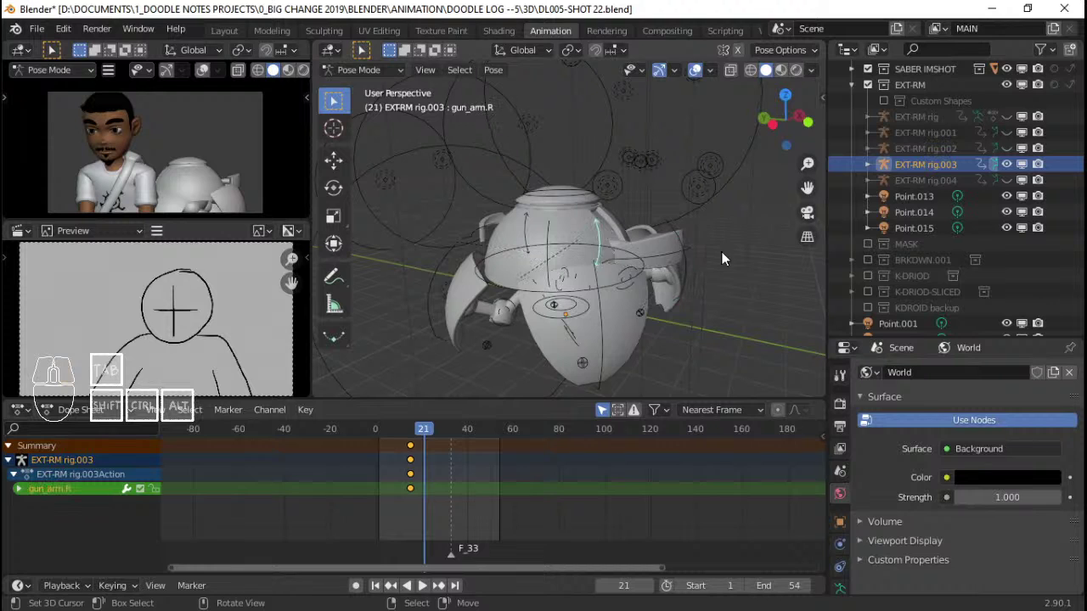
key("r")
left_click(722, 226)
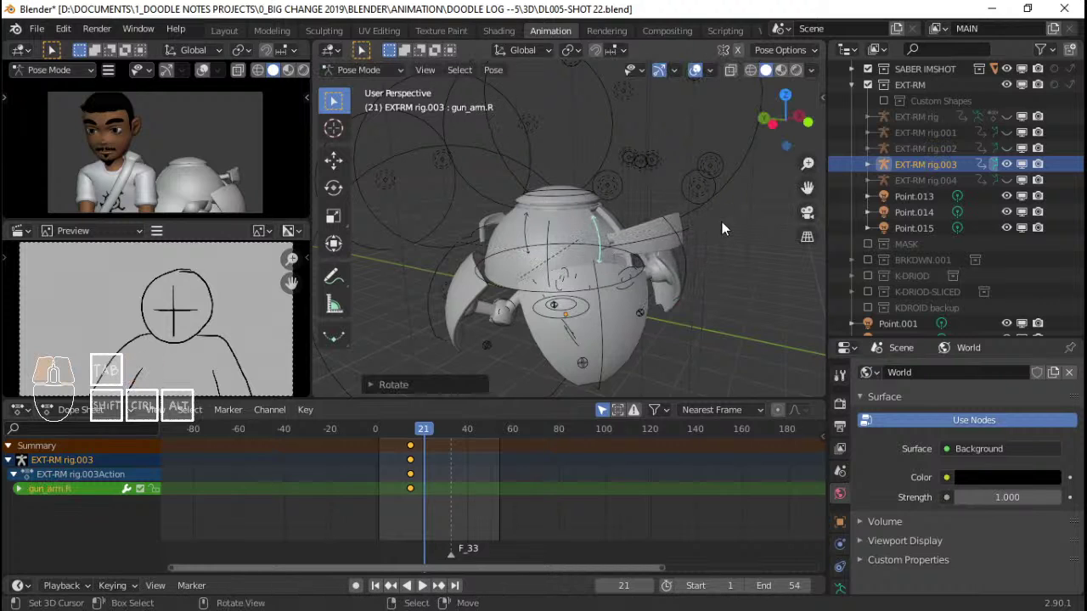
left_click(515, 223)
key("r")
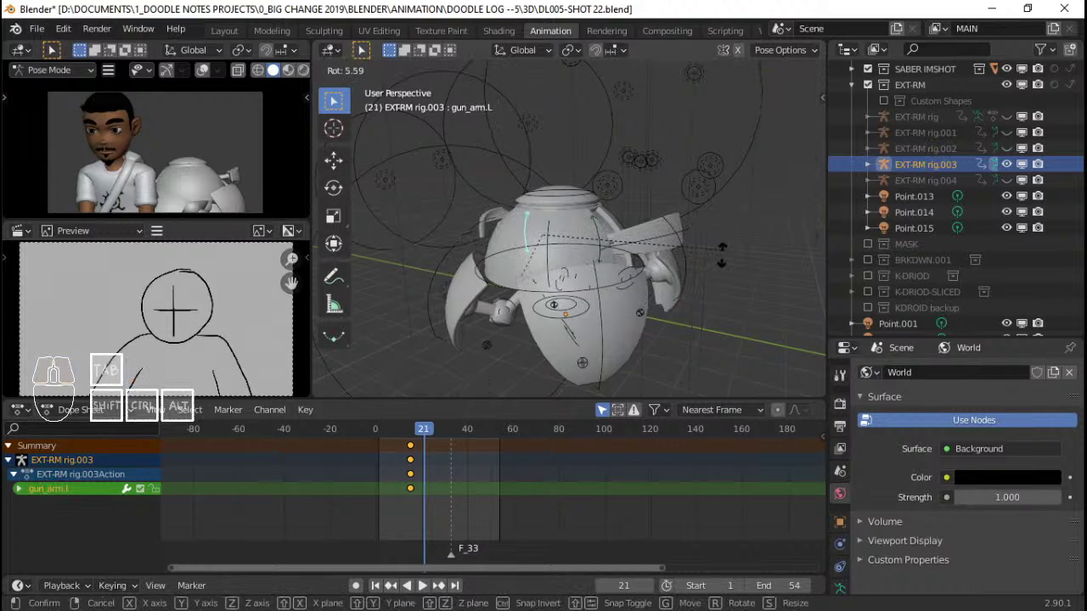
left_click(635, 279)
Insert a Location & Rotation keyframe on all the droid's bones at frame 21 and play the shot from the start
key("a")
key("i")
left_click(362, 484)
key("space")
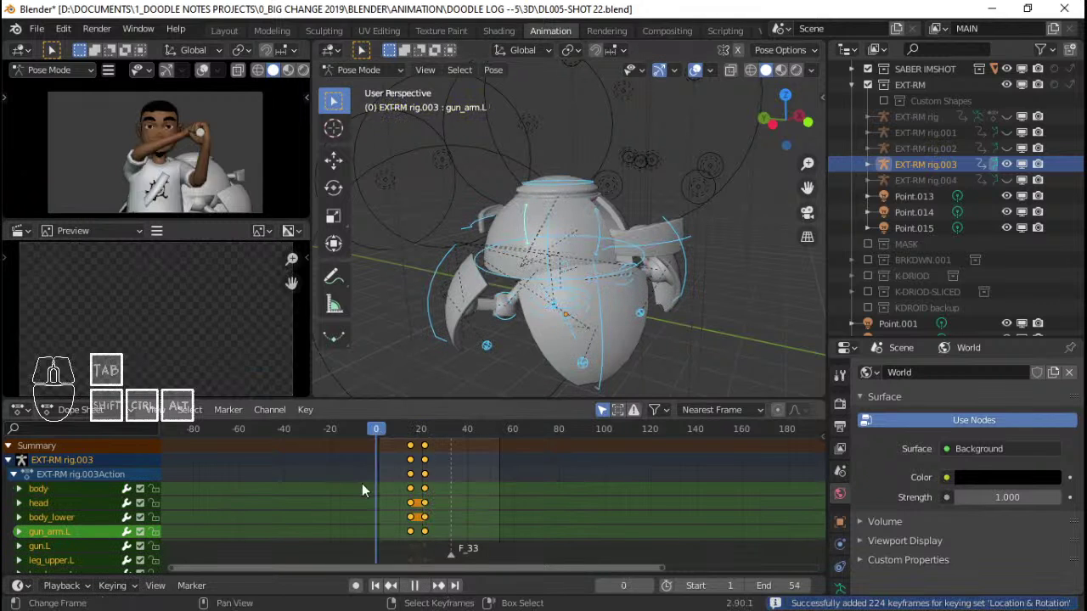
key("space")
Duplicate the droid's frame 21 keyframes to frame 24 and replay the shot
key("Left")
left_click(426, 459, "alt")
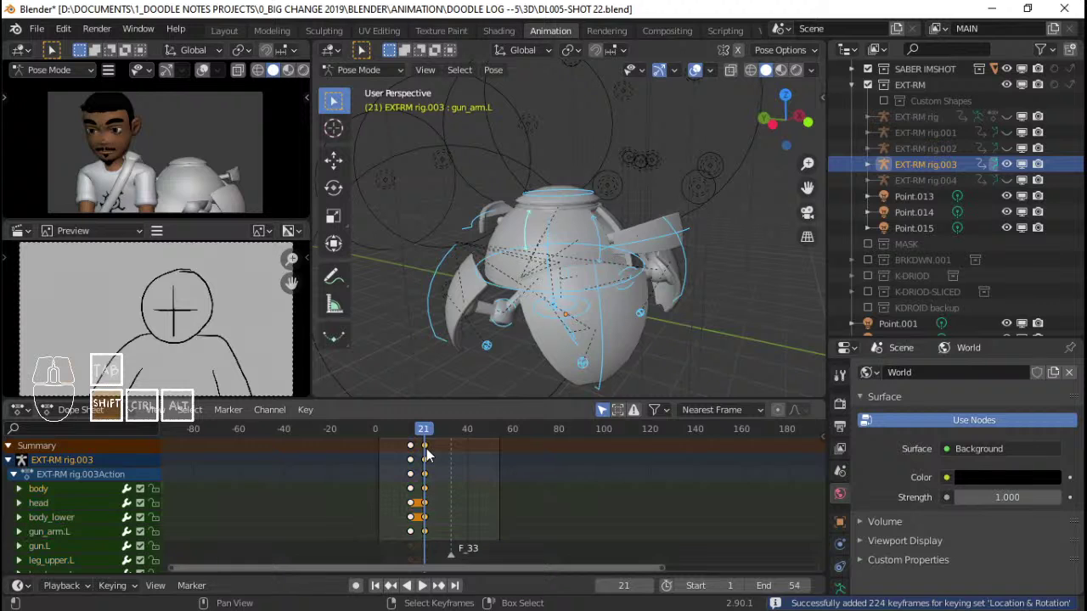
key("g")
left_click(434, 445)
key("space")
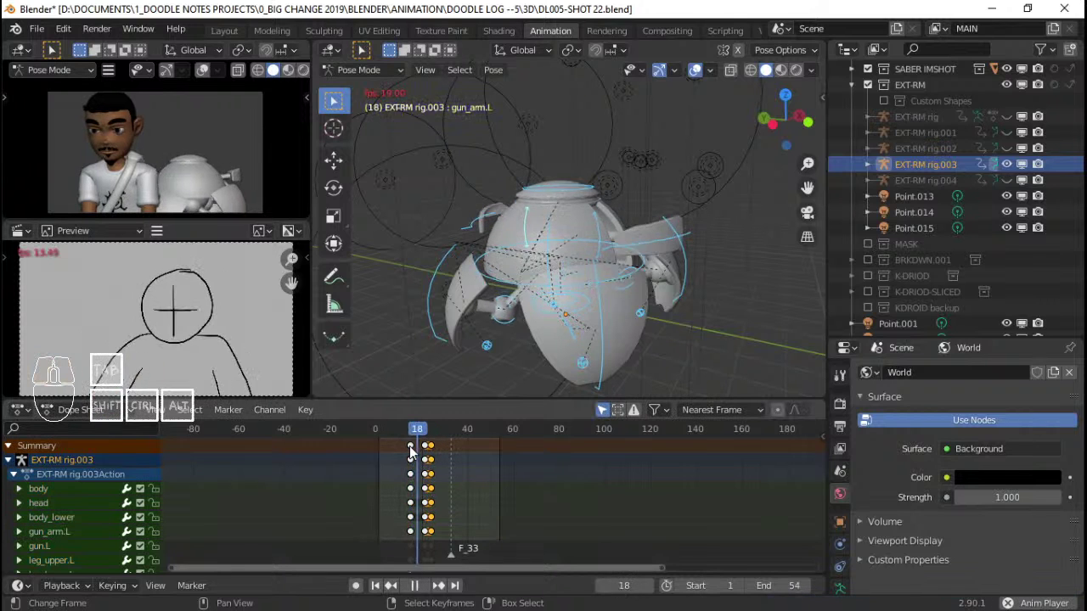
Place a copy of the droid's frame 21 keyframes at frame 19 and replay the shot
right_click(426, 449)
key("g")
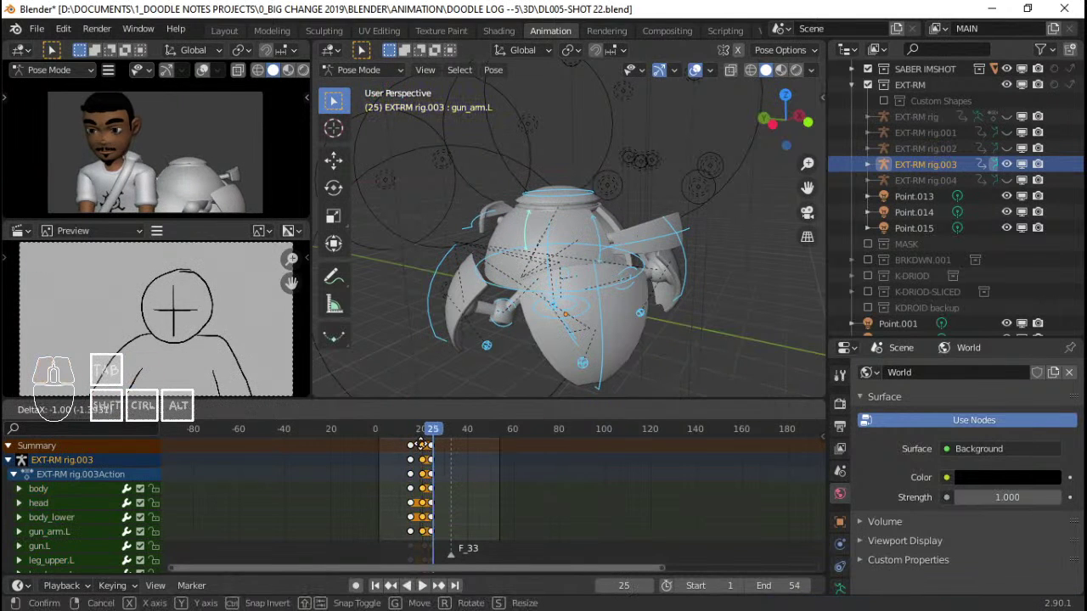
left_click(421, 451)
left_click(393, 452)
key("space")
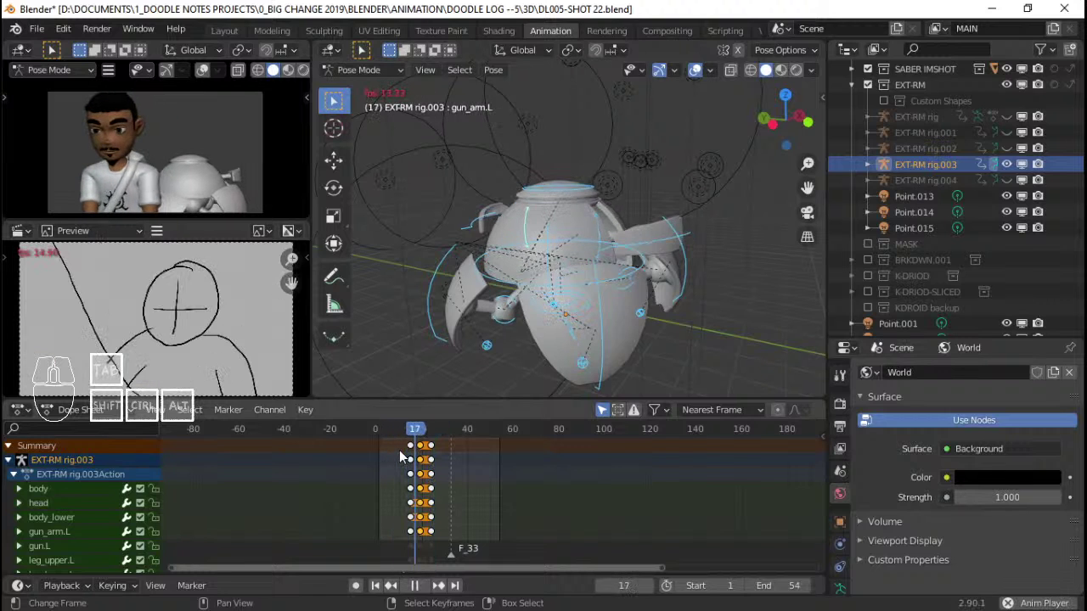
Lower the droid's body bone slightly along global Z at frame 28 and rotate it slightly
key("space")
left_click_drag(424, 455, 440, 455)
right_click(625, 281)
key("g")
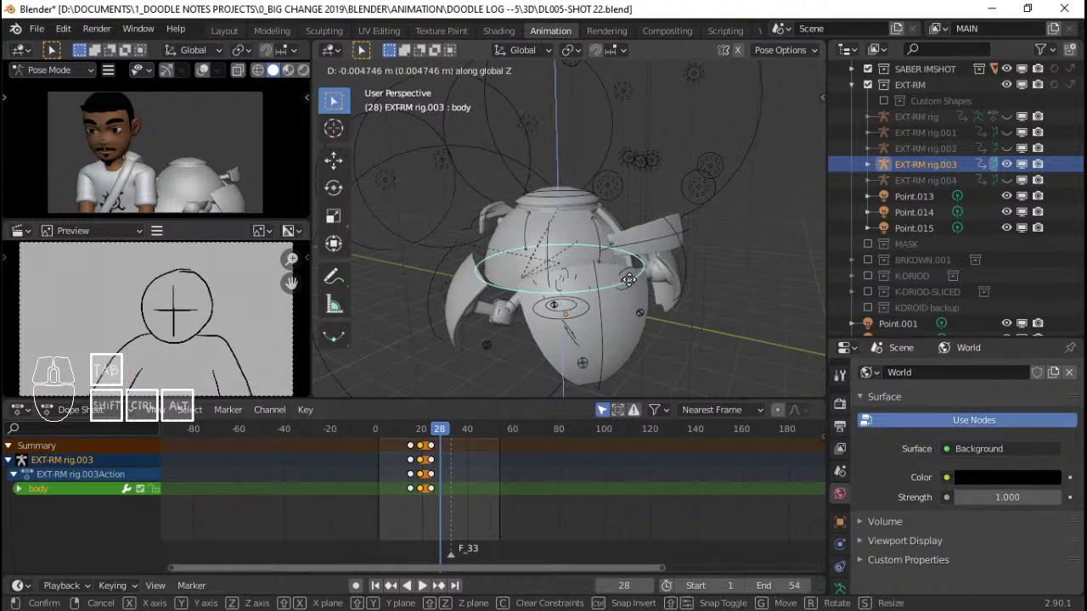
key("z")
left_click(654, 289)
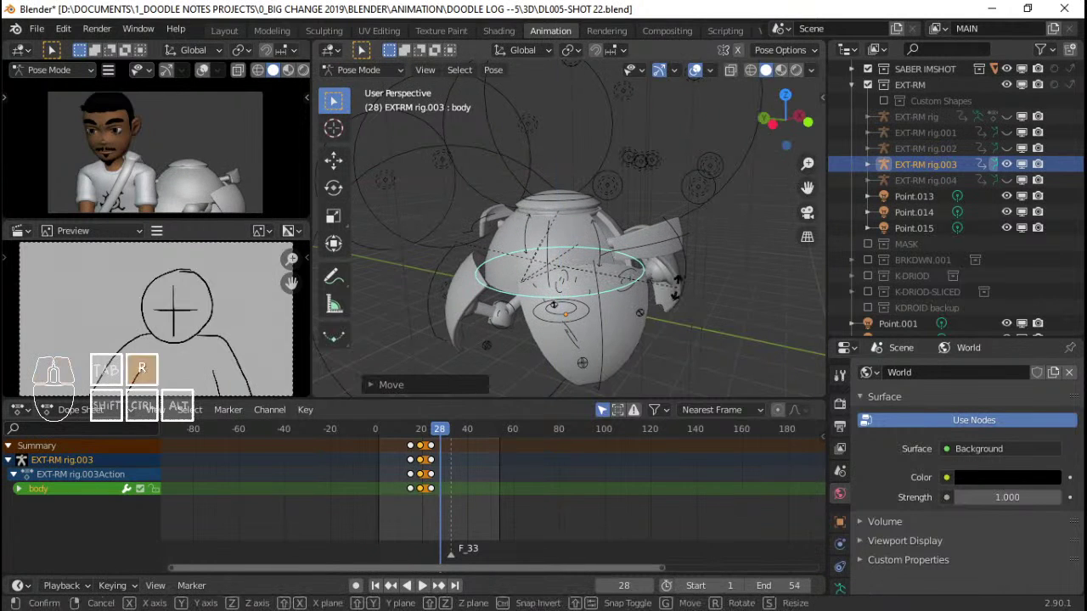
key("r")
left_click(676, 292)
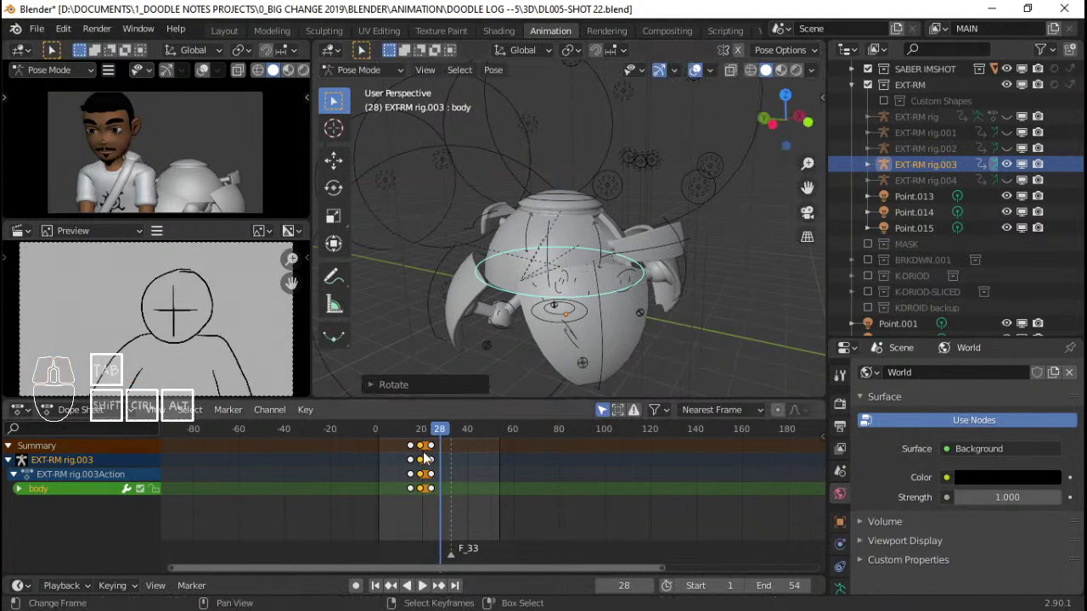
Insert a Location & Rotation keyframe on all the droid's bones at frame 28 and turn on Auto Keying
key("a")
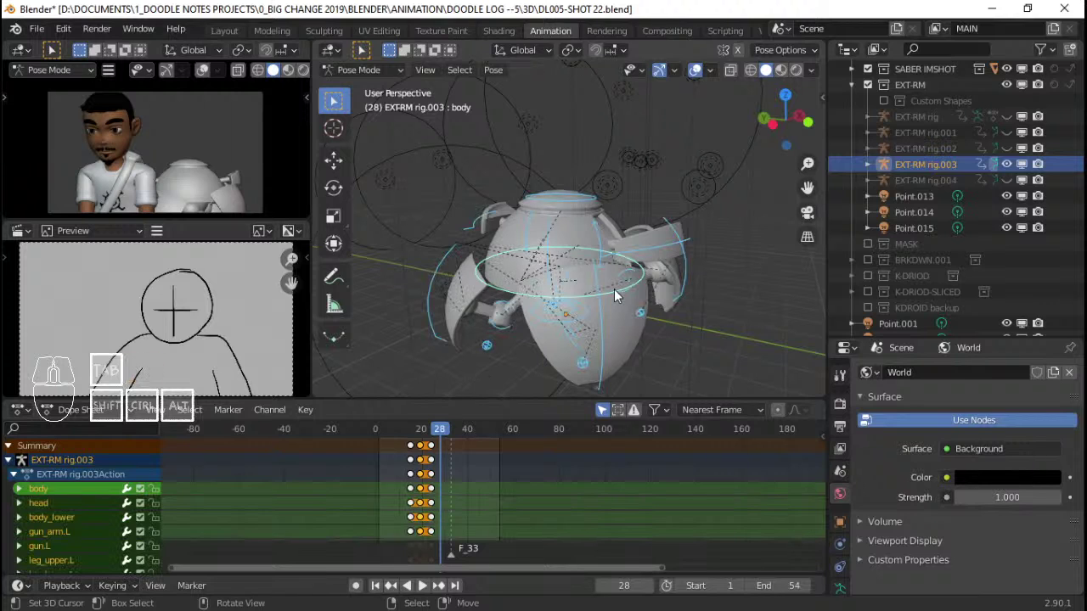
key("i")
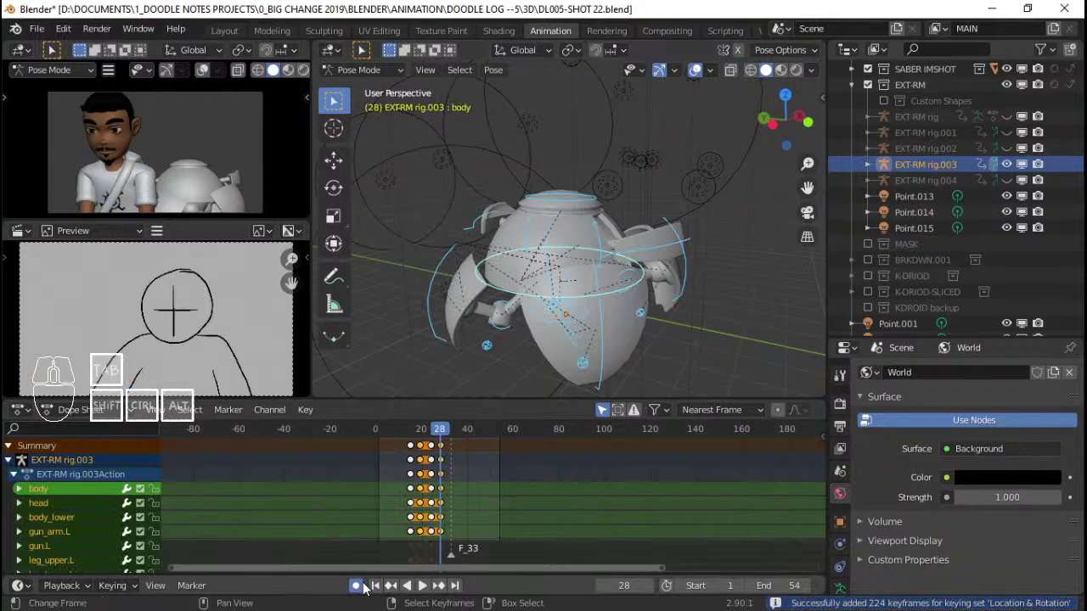
left_click(624, 283)
key("shift+Left")
key("space")
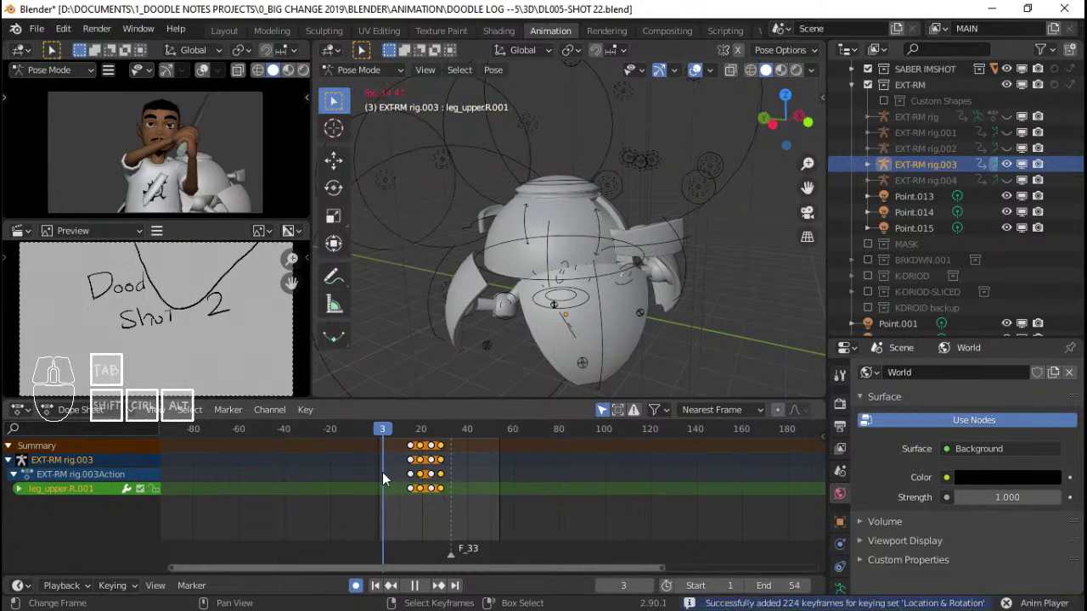
With all droid bones selected, remove the frame 24 keyframe column and move the frame 28 keyframes to frame 25
mouse_move(384, 472)
left_mouse_down()
mouse_move(433, 459)
mouse_move(400, 429)
mouse_move(421, 429)
left_mouse_up()
key("shift+s")
left_click(493, 442)
key("a")
scroll(456, 451, "up", 5)
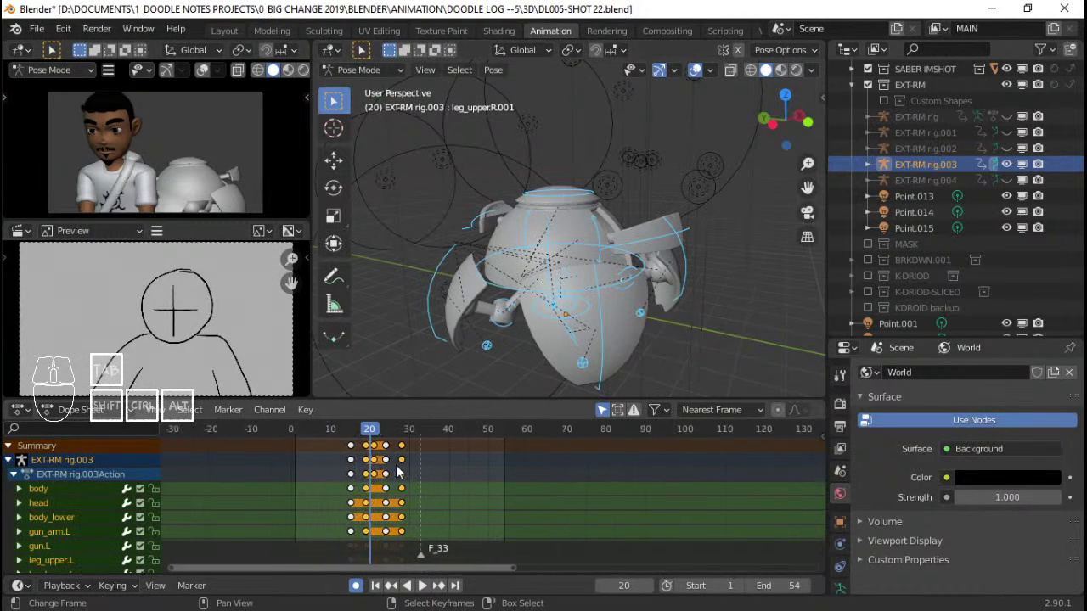
key("Right")
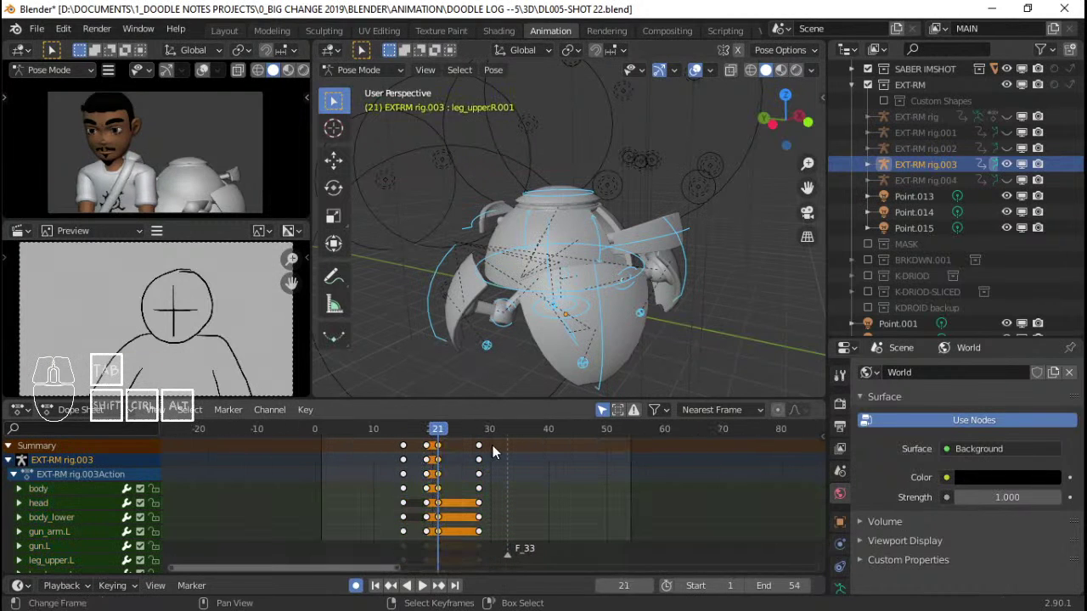
left_click_drag(481, 445, 464, 447)
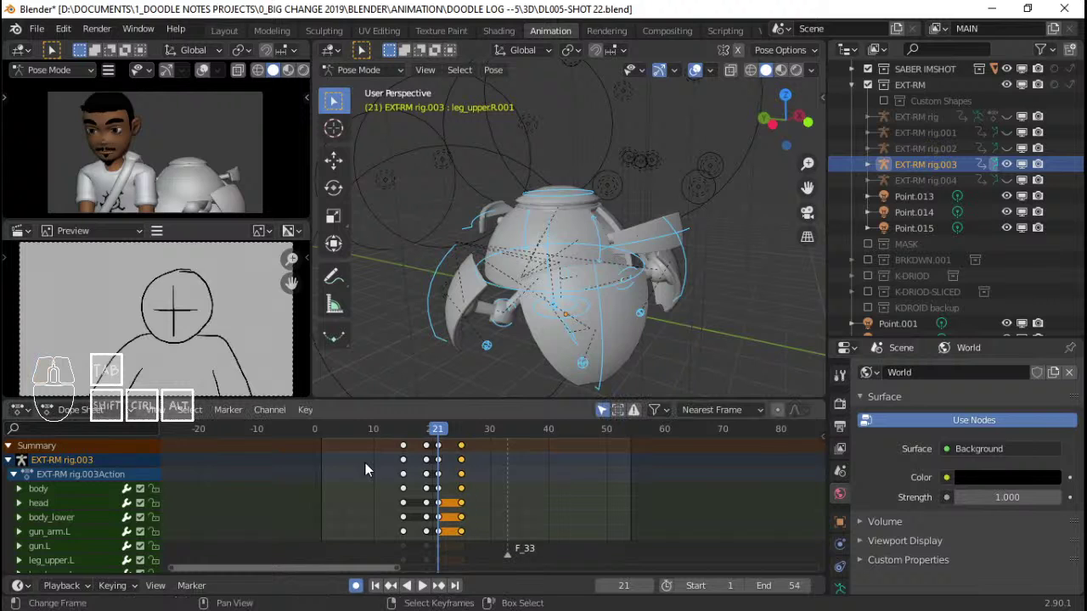
Replay the droid's motion and rotate its gun_arm.R bone at frame 25
key("space")
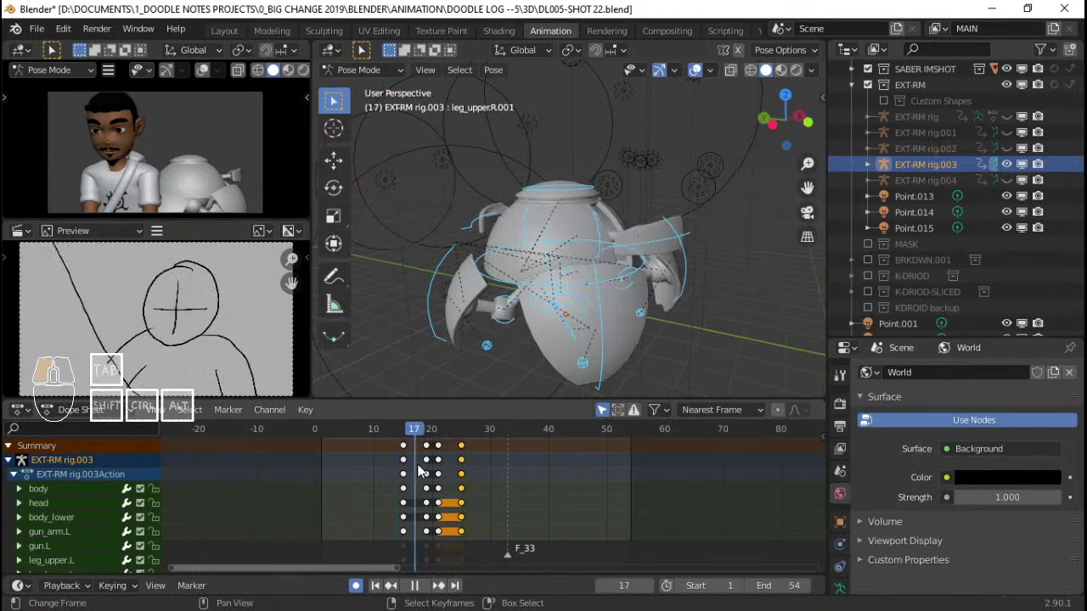
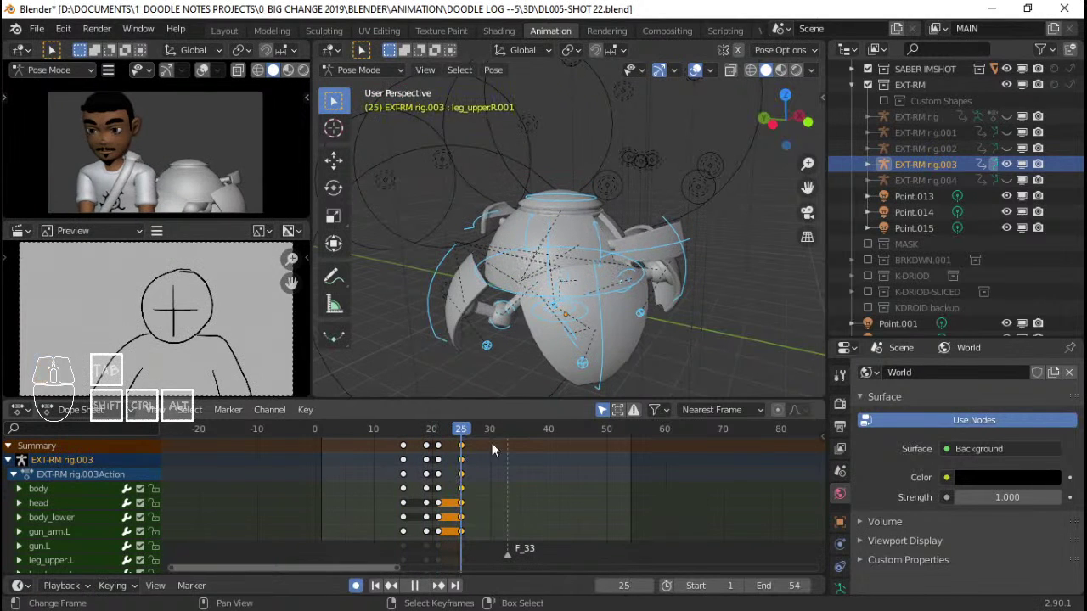
key("space")
left_click(596, 227)
key("r")
left_click(675, 276)
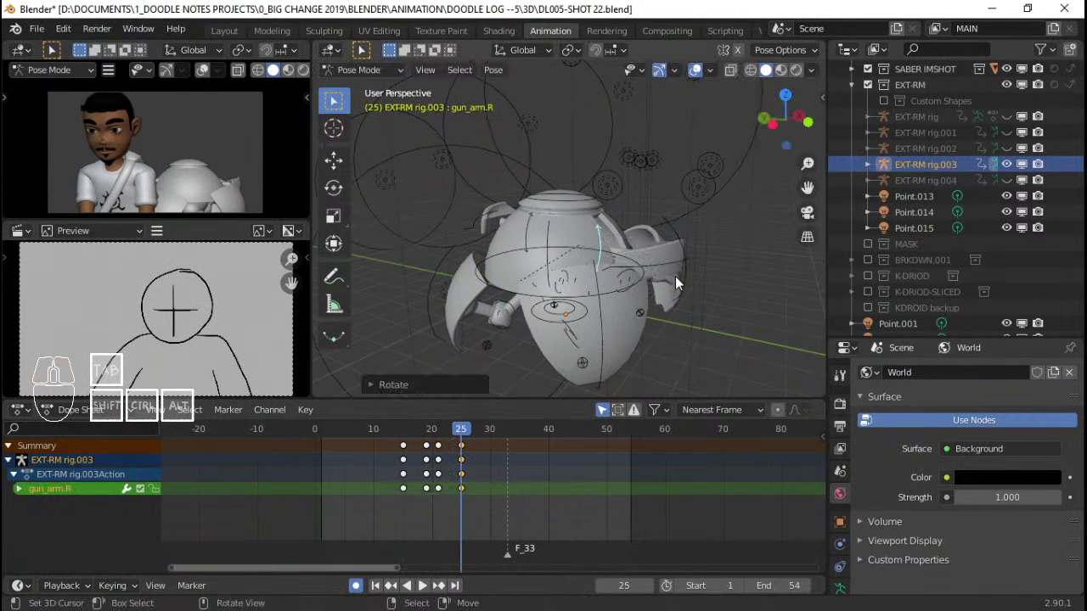
Shift the droid's body bone slightly along its local X axis at frame 25 and replay the motion
left_click(618, 272)
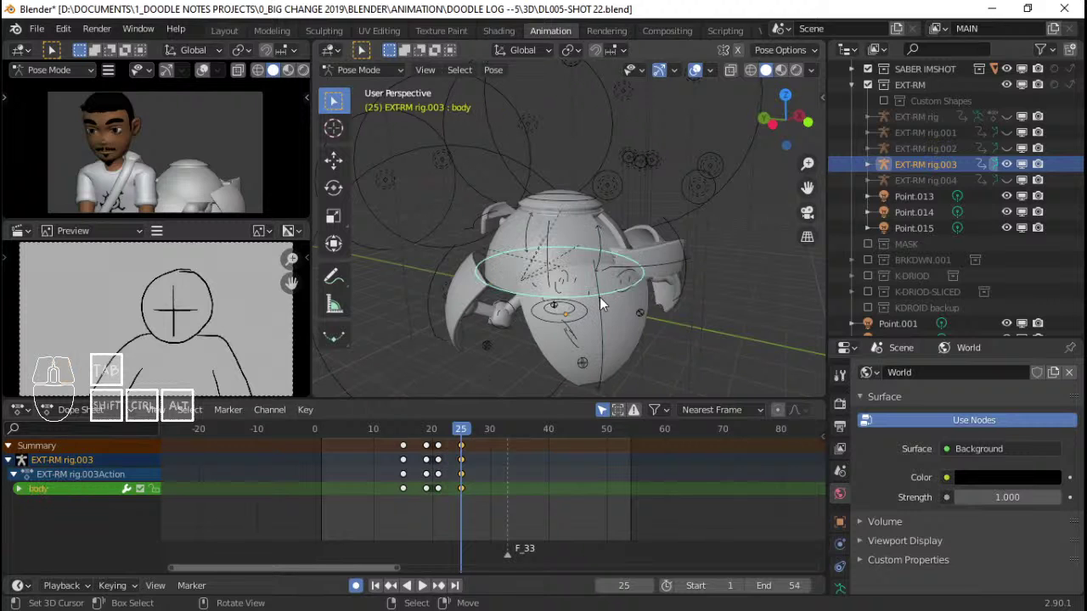
middle_click_drag(599, 297, 641, 281)
key("g")
key("x")
key("x")
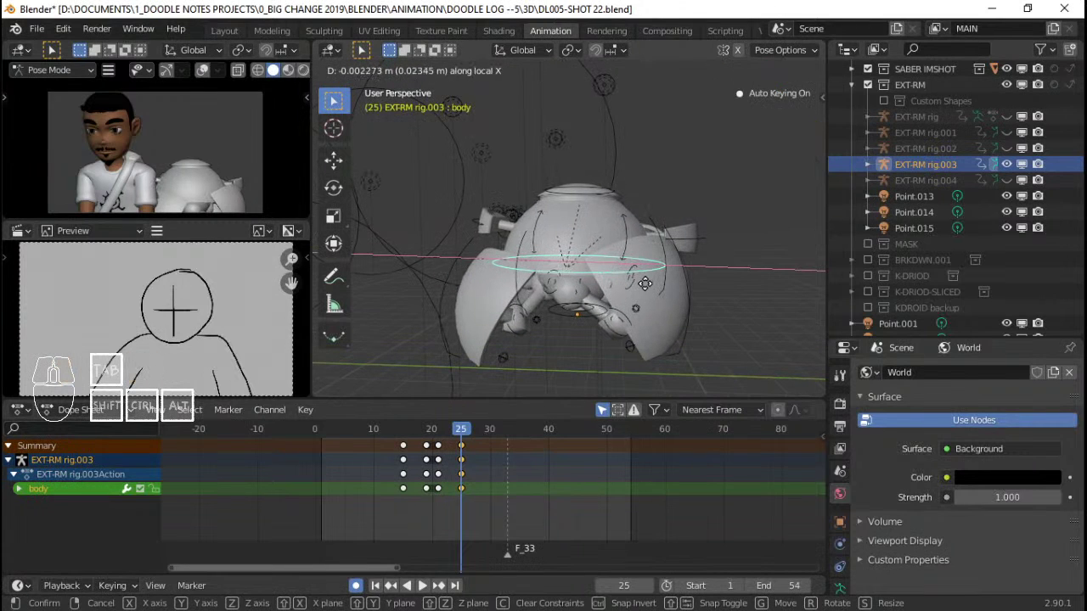
left_click(645, 290)
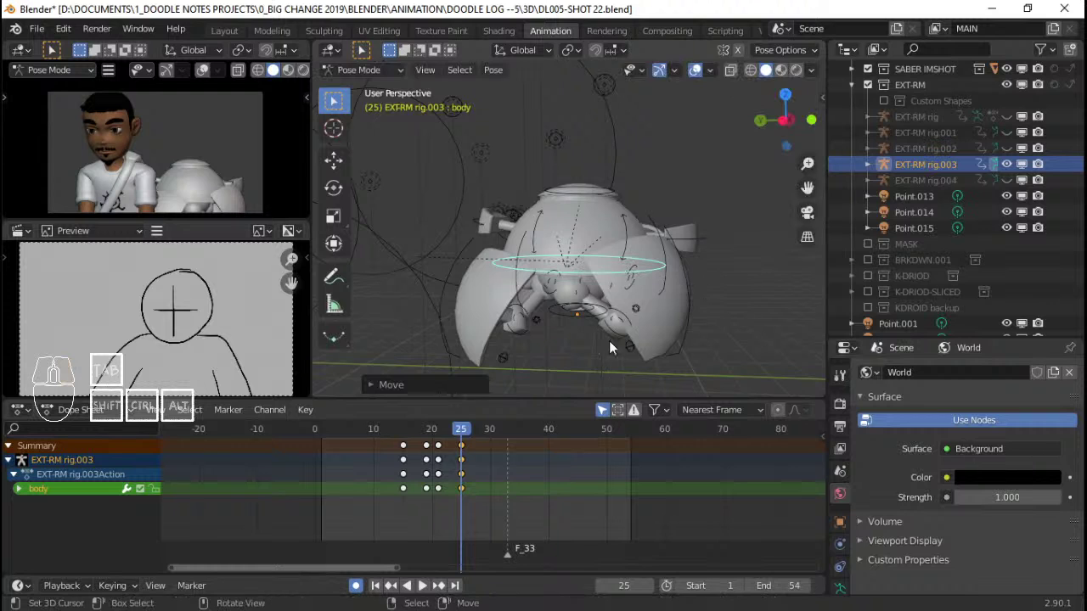
left_click(405, 455)
key("space")
mouse_move(405, 455)
left_mouse_down()
mouse_move(440, 446)
mouse_move(407, 445)
left_mouse_up()
Change the interpolation of all the droid bones' keyframes at frames 15 and 19 and replay the result
key("a")
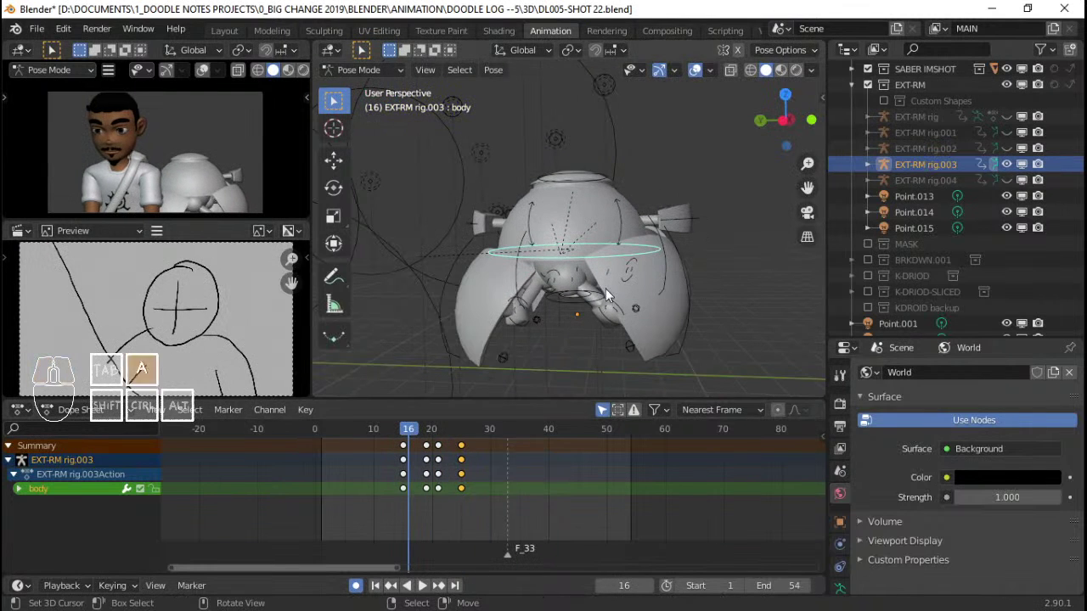
left_click(404, 446)
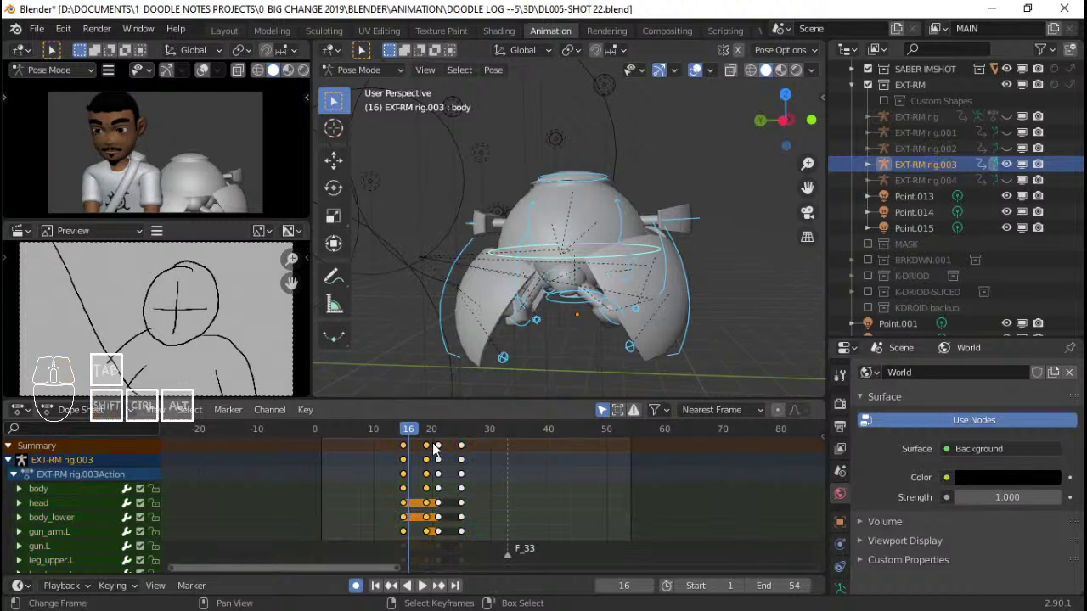
key("t")
left_click(432, 442)
key("space")
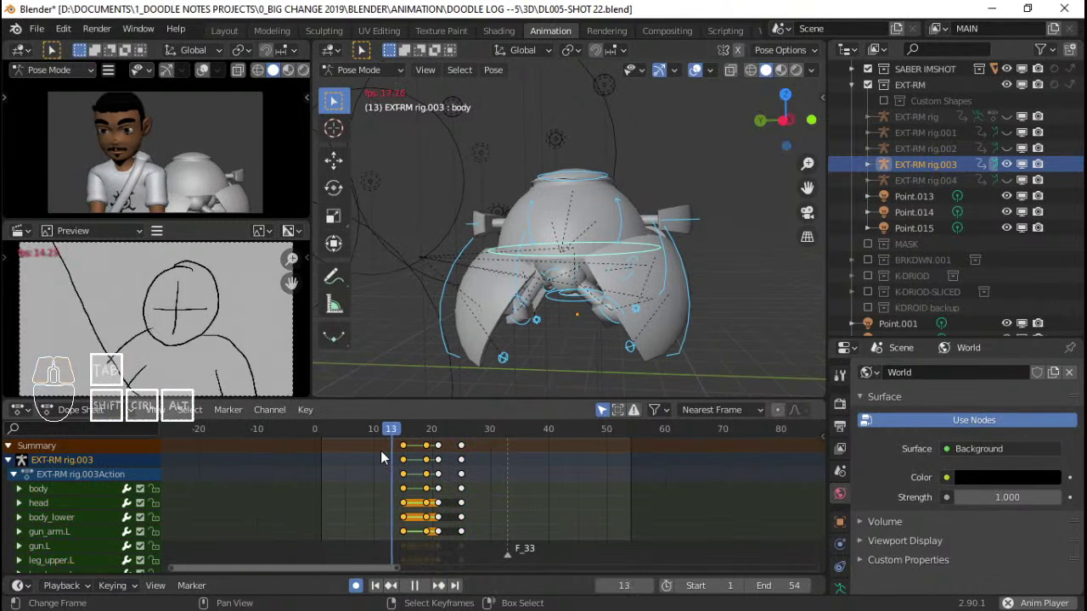
key("space")
Change the interpolation of the droid's keyframes at frames 21 and 25 and replay the motion
left_click(438, 445)
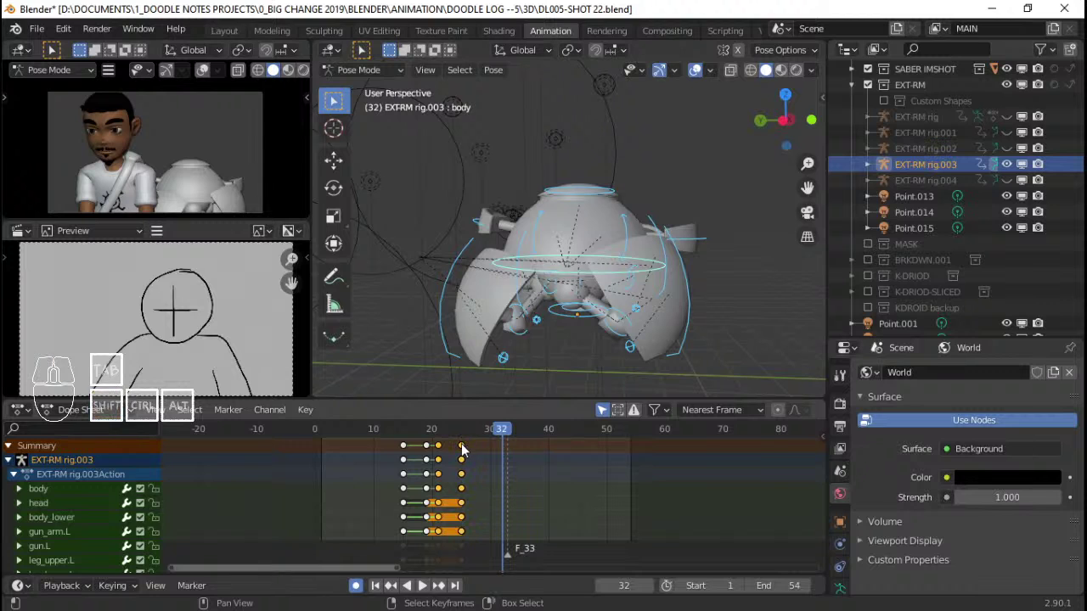
key("t")
left_click(460, 444)
key("space")
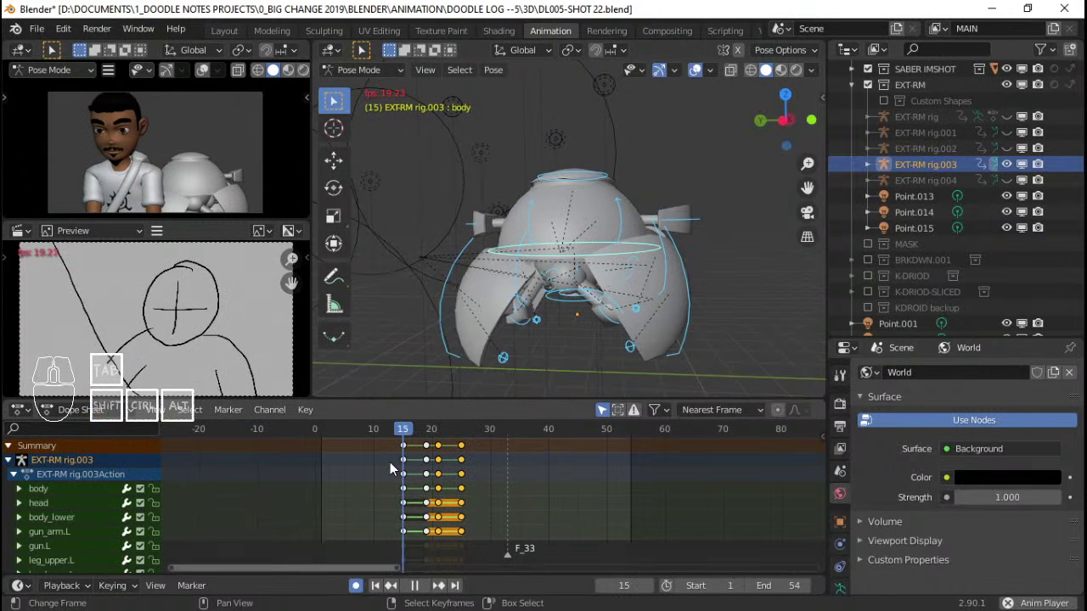
key("Escape")
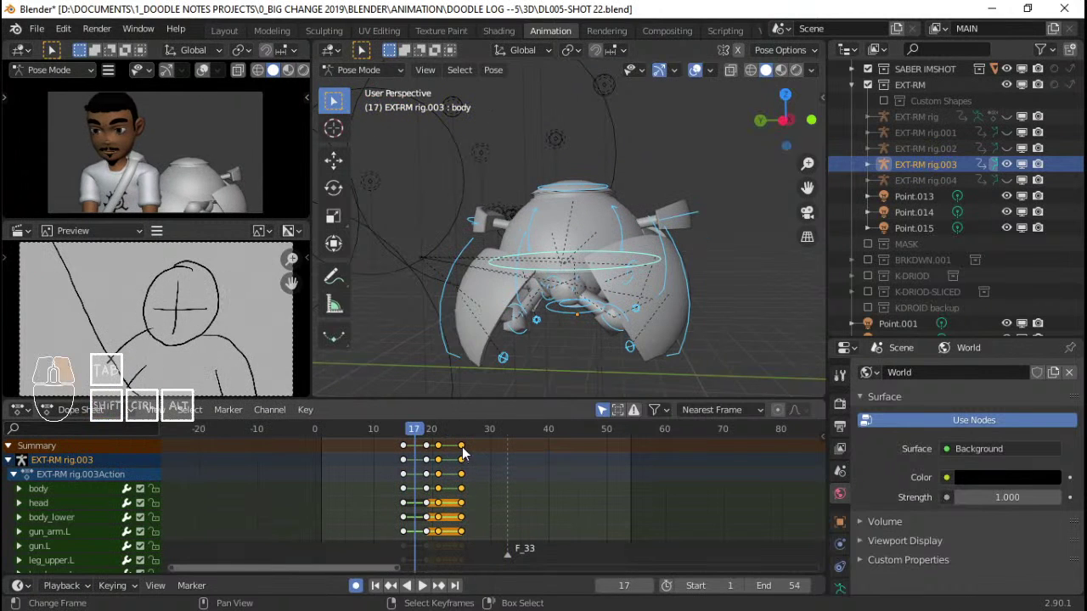
Move the droid's last keyframe column to frame 27
key("g")
left_click(474, 451)
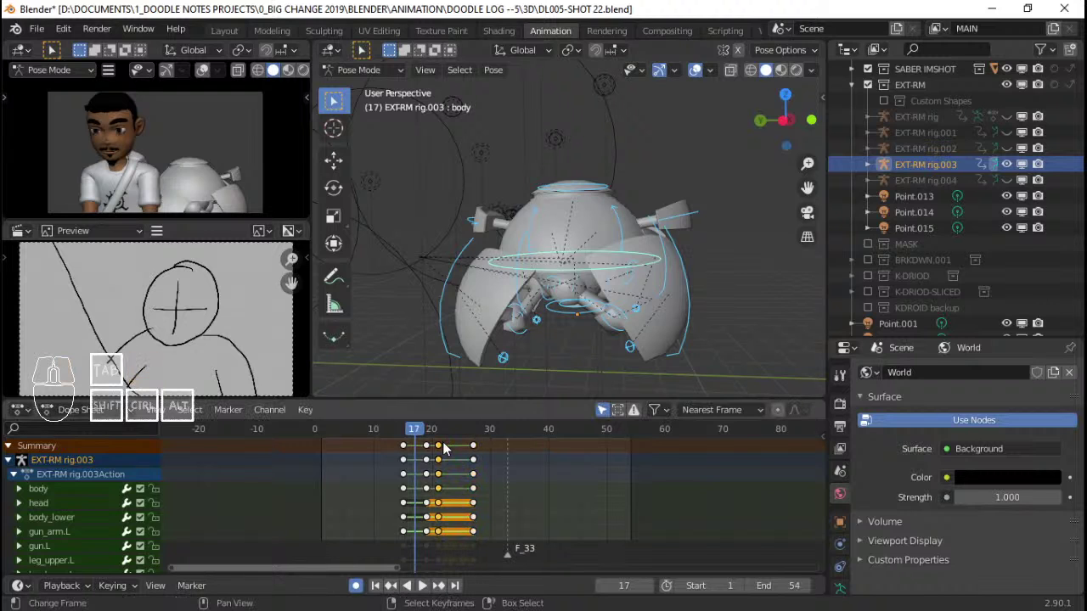
Delete the droid's frame 21 keyframes, move the frame 19 keyframes to frame 20, and replay the motion
key("x")
left_click(442, 448)
right_click(428, 447)
key("g")
left_click(436, 447)
left_click(390, 463)
key("space")
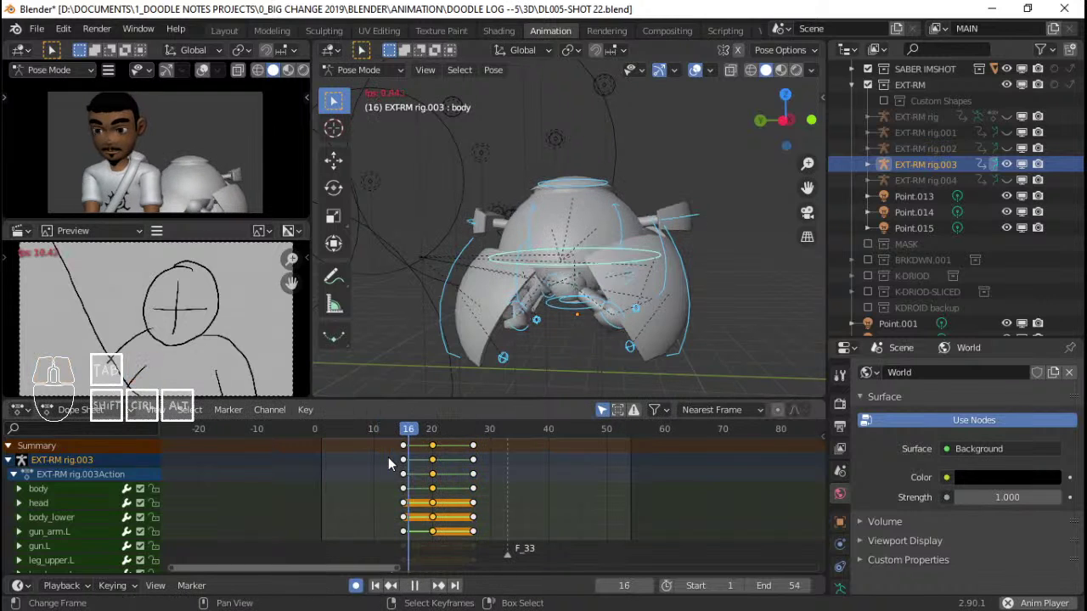
key("Escape")
key("space")
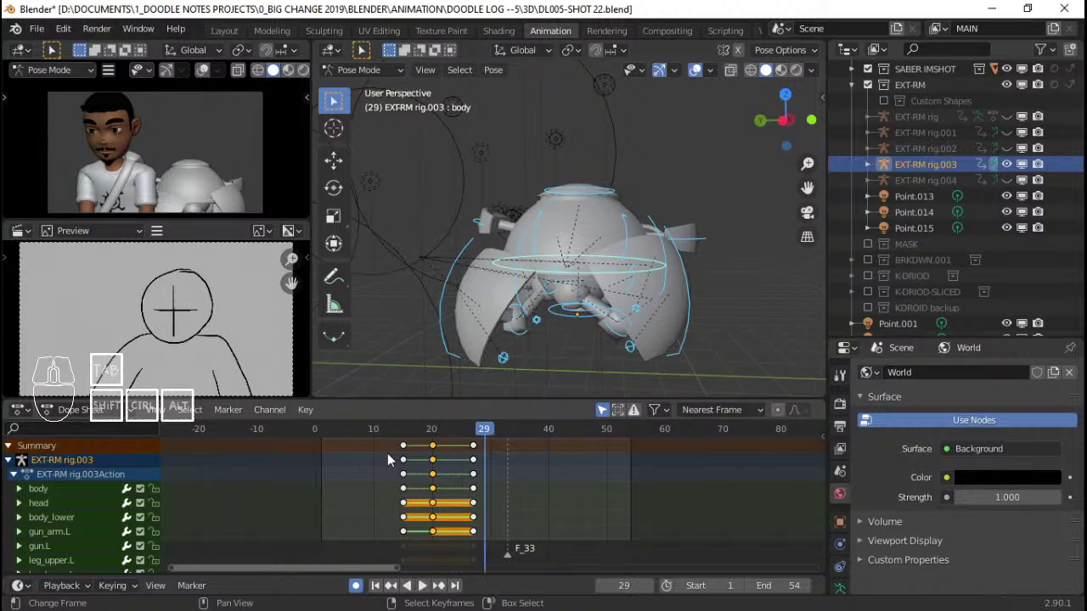
Move the droid's last keyframe column to frame 25 and replay the shot
left_click(472, 446)
key("g")
left_click(461, 444)
key("space")
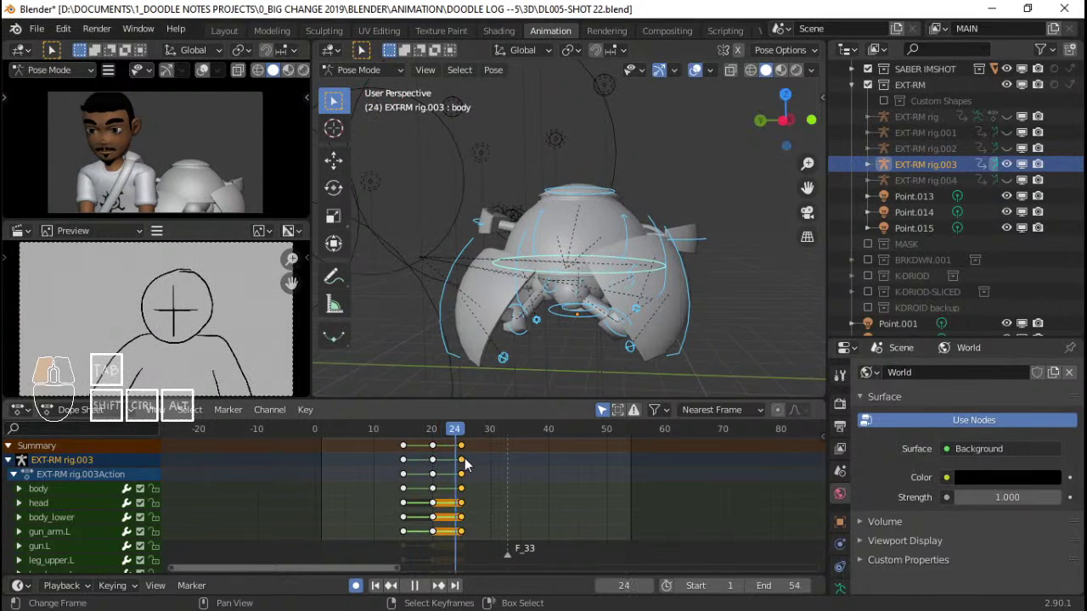
Raise the droid's body bone slightly in camera view at frame 32 and rotate it to tilt the body
left_click_drag(490, 458, 504, 455)
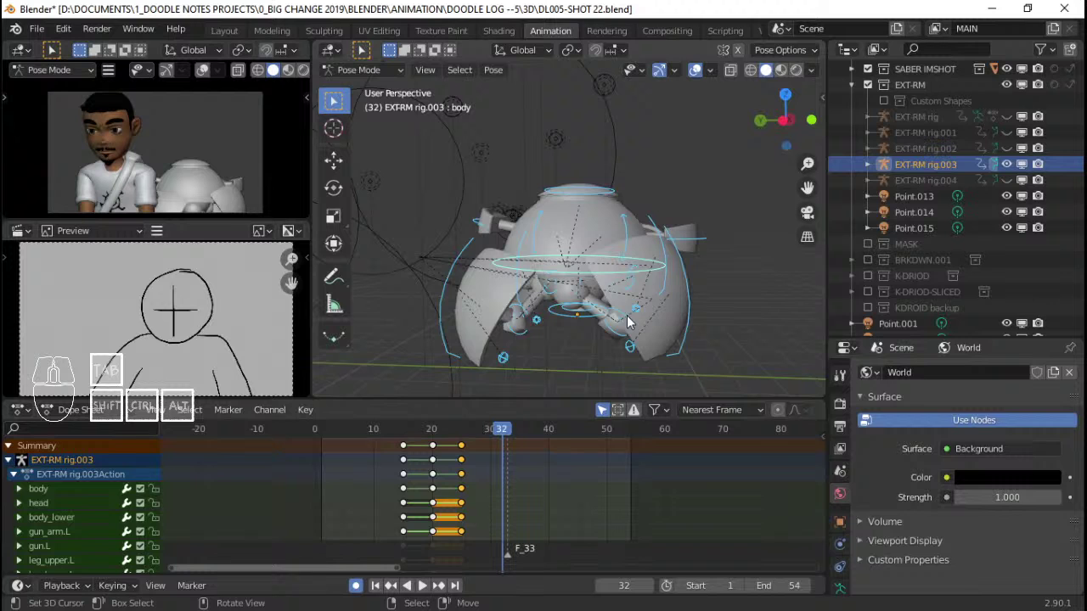
left_click(655, 273)
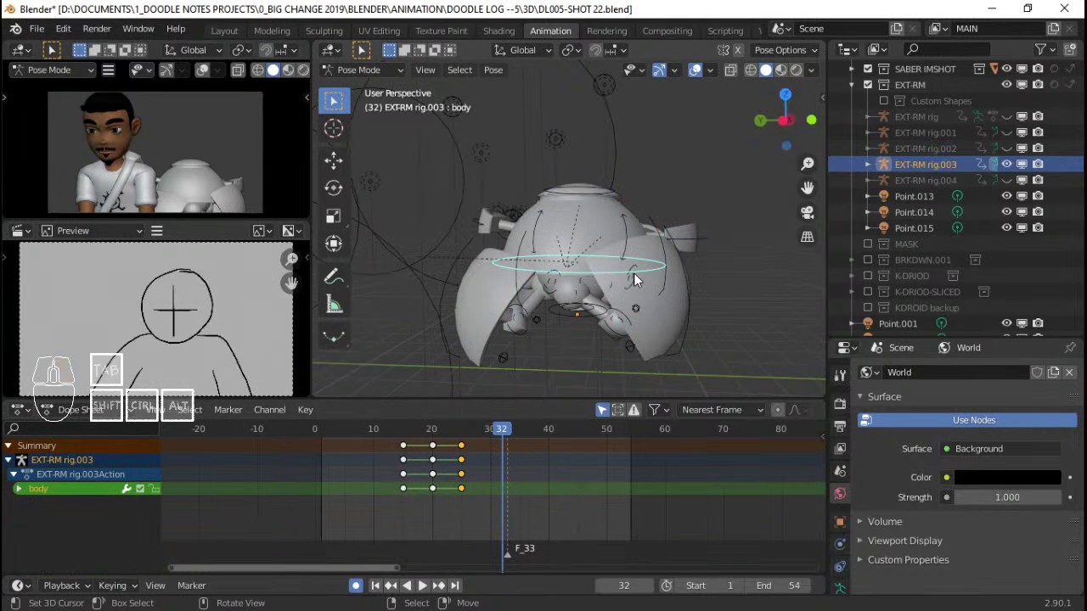
key("KP_0")
key("g")
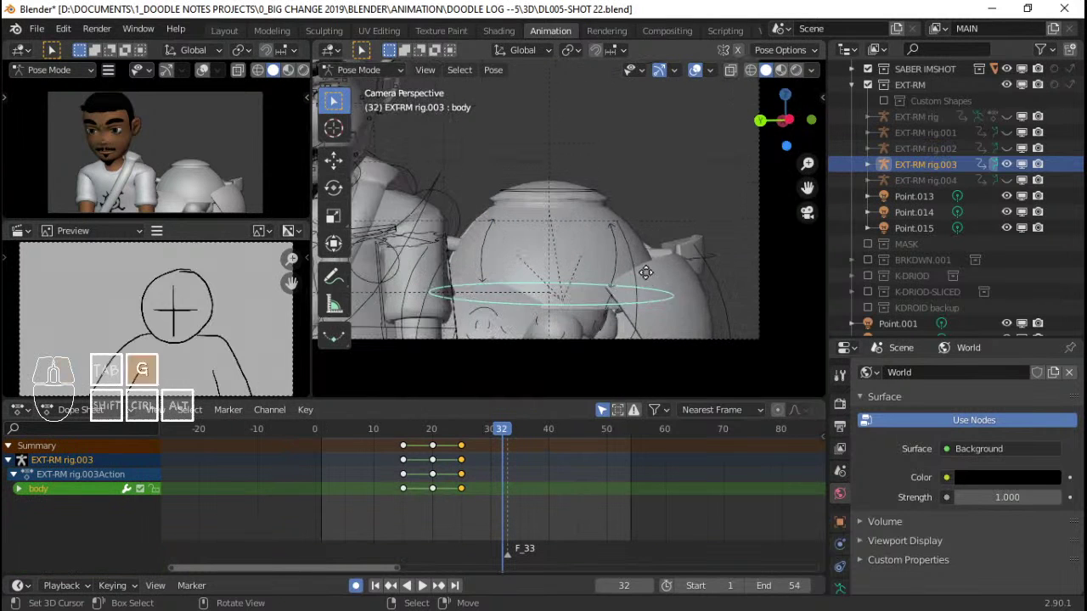
left_click(726, 266)
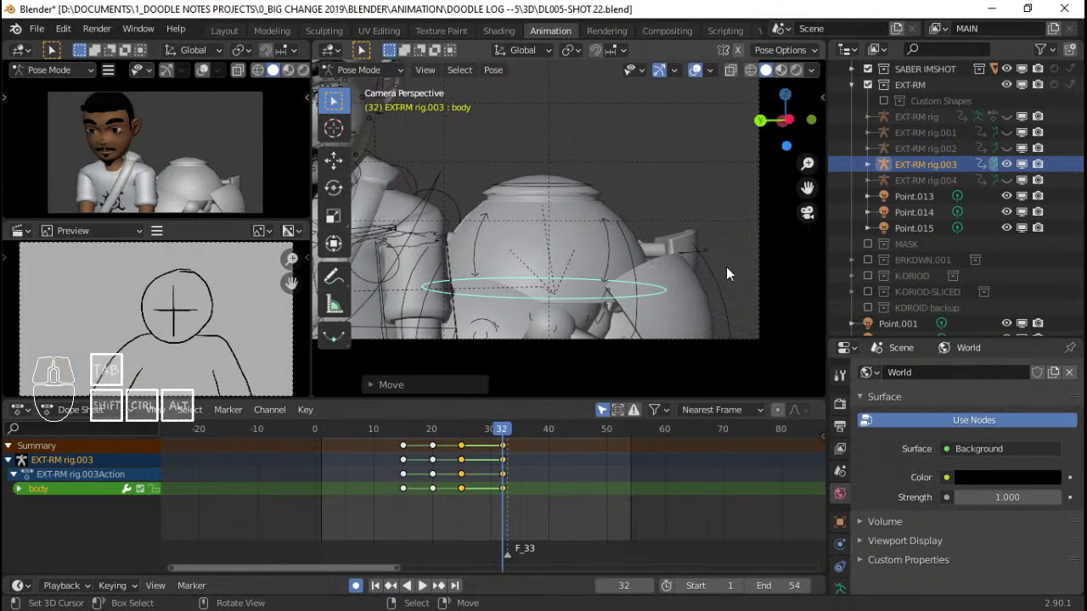
key("r")
left_click(726, 260)
Shift the droid's head bone slightly at frame 32 and replay the motion from frame 15
right_click(568, 185)
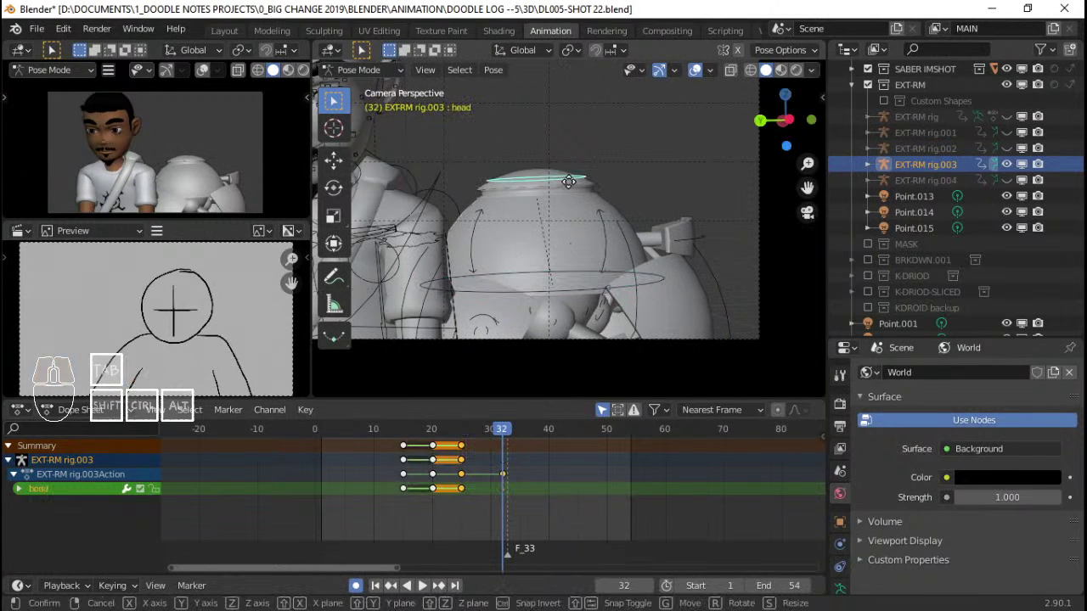
key("g")
left_click(568, 187)
key("space")
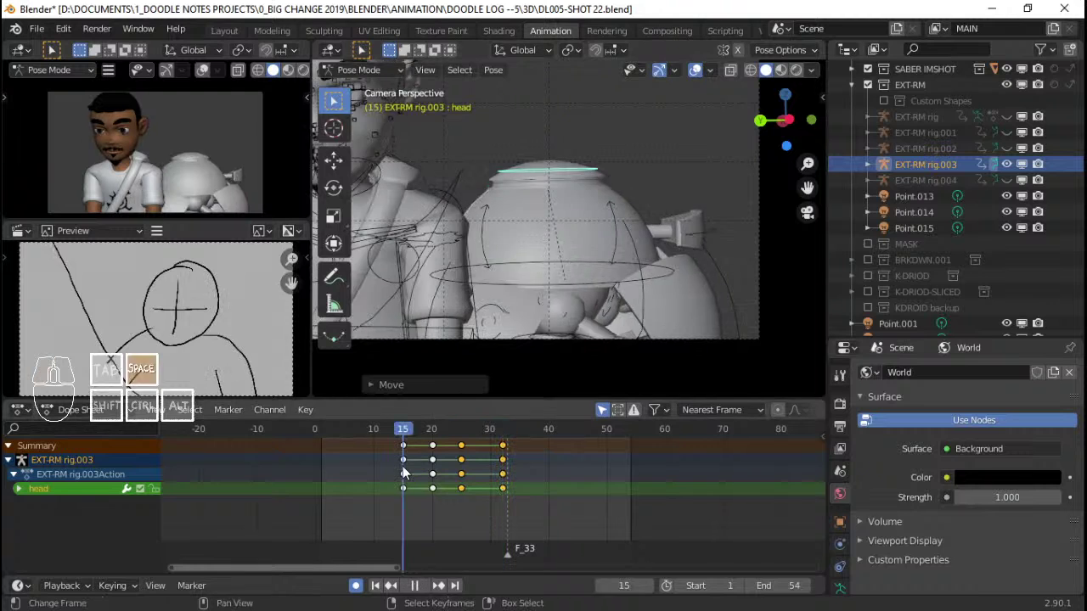
Raise the droid's head bone slightly at frame 32 and replay the motion from before its first keyframe
left_click_drag(406, 463, 497, 464)
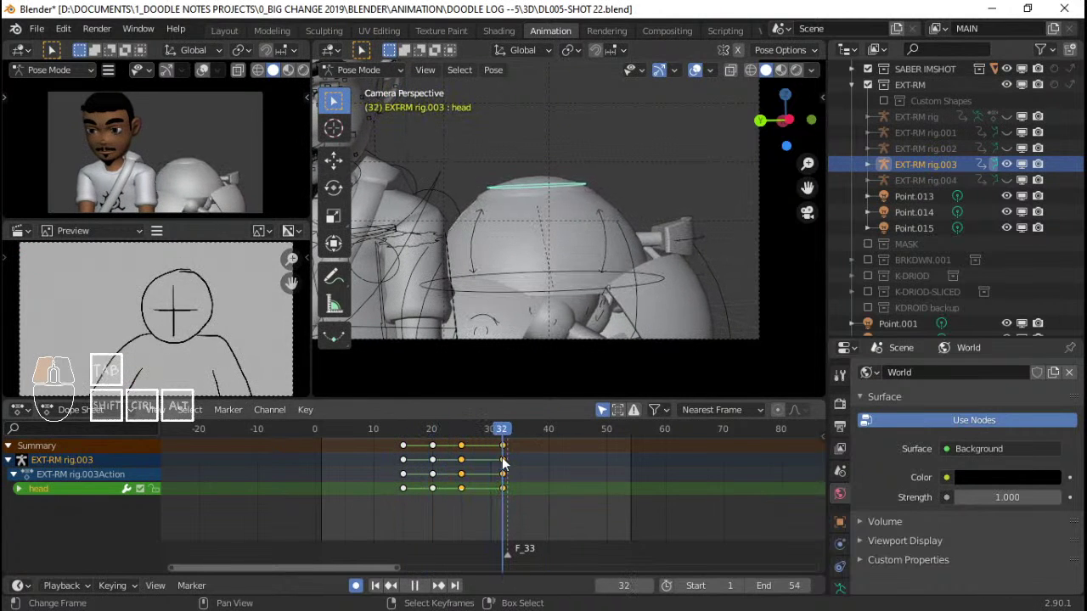
key("g")
left_click(581, 110)
left_click(461, 458)
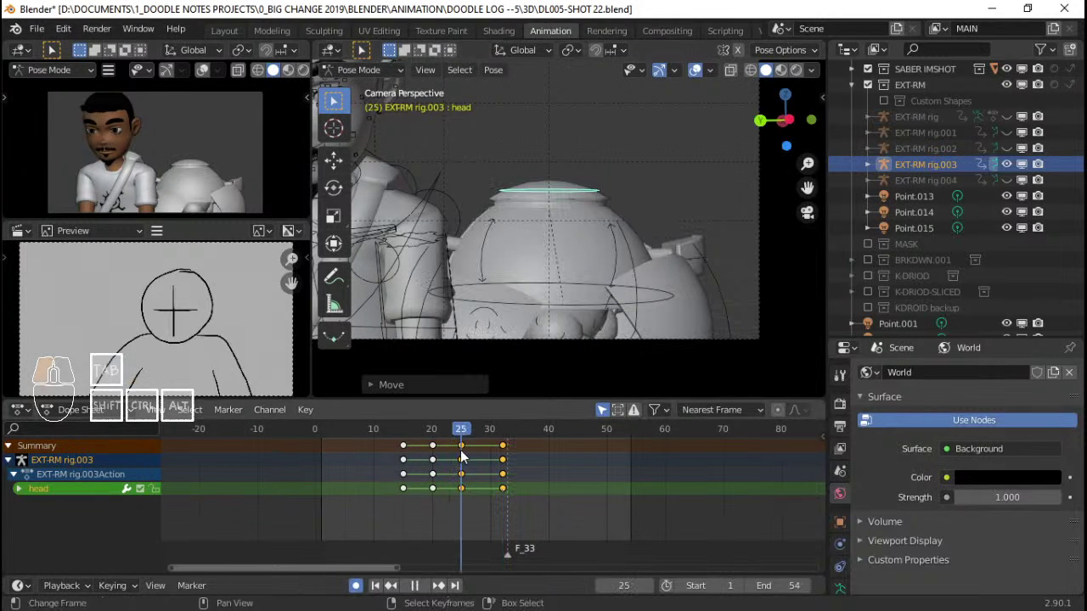
left_click(379, 473)
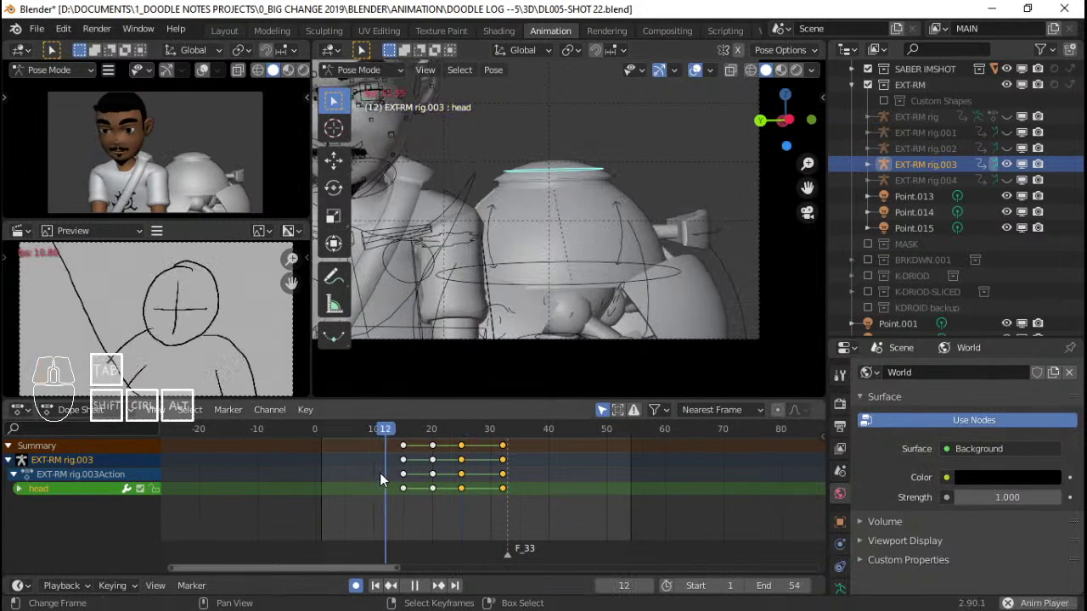
key("space")
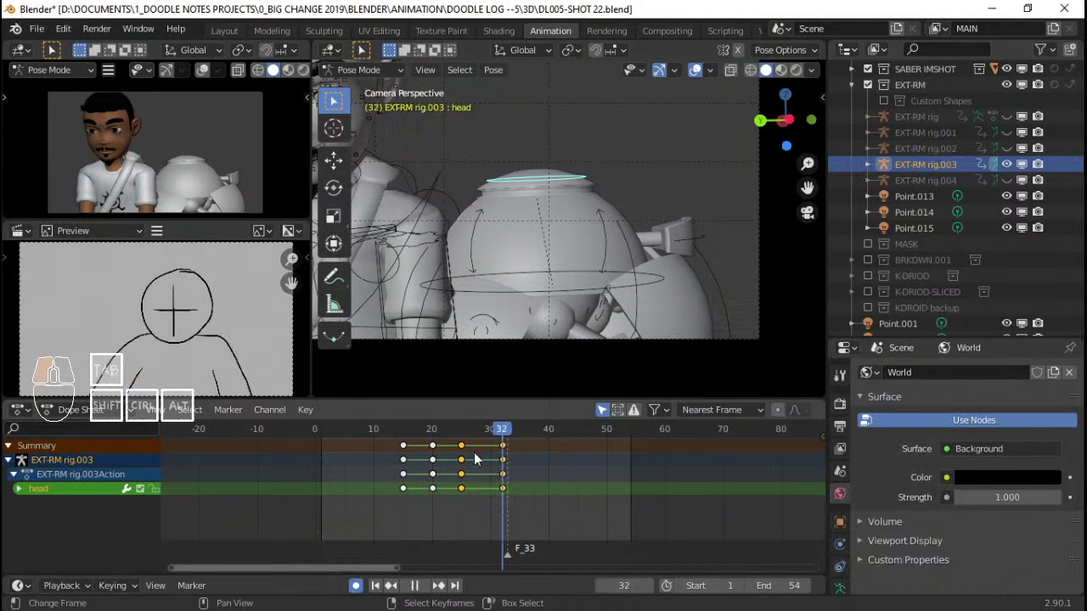
key("space")
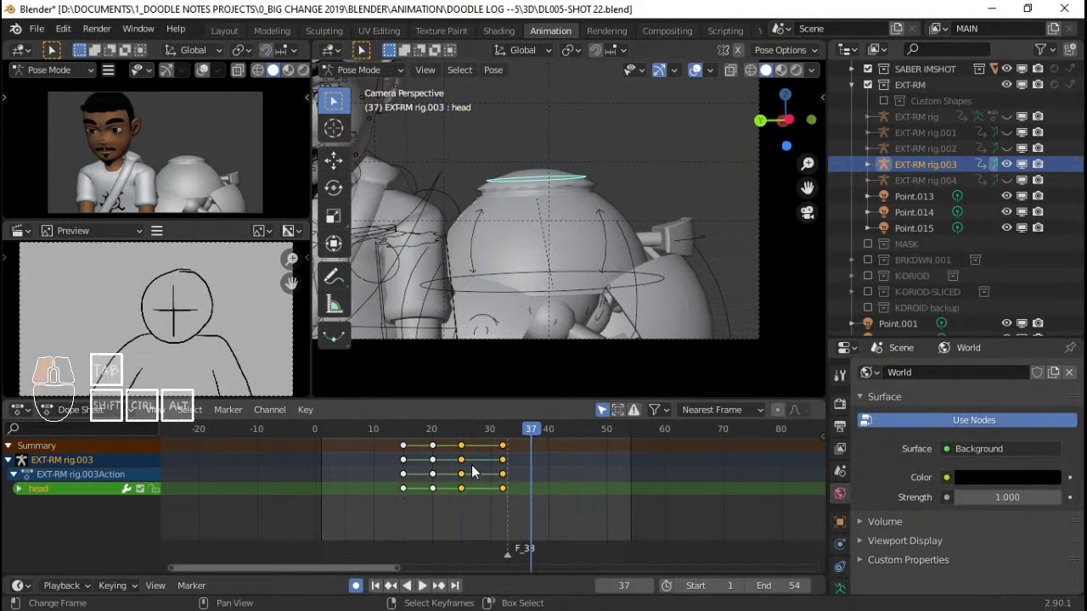
Rotate the droid's right gun arm upward at frame 32 and shift its head bone slightly
left_click_drag(472, 466, 502, 469)
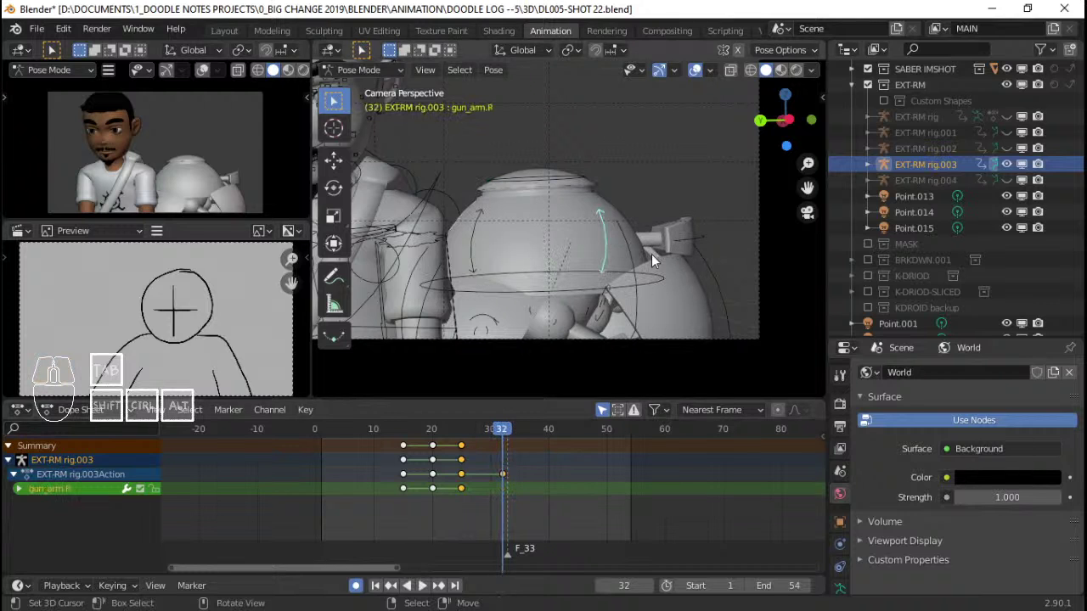
key("r")
left_click(652, 158)
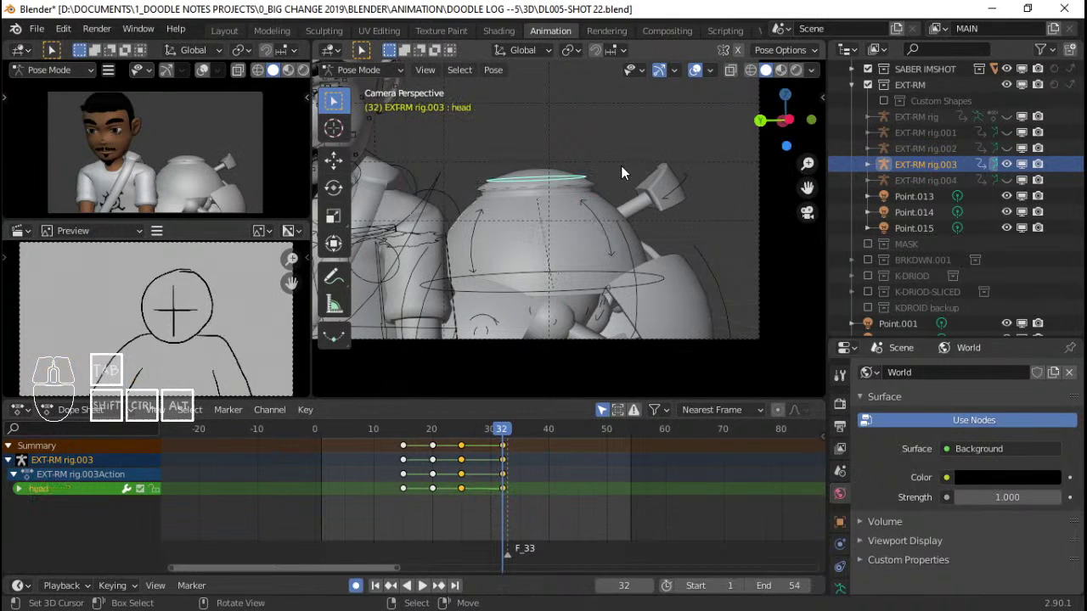
key("g")
left_click(618, 292)
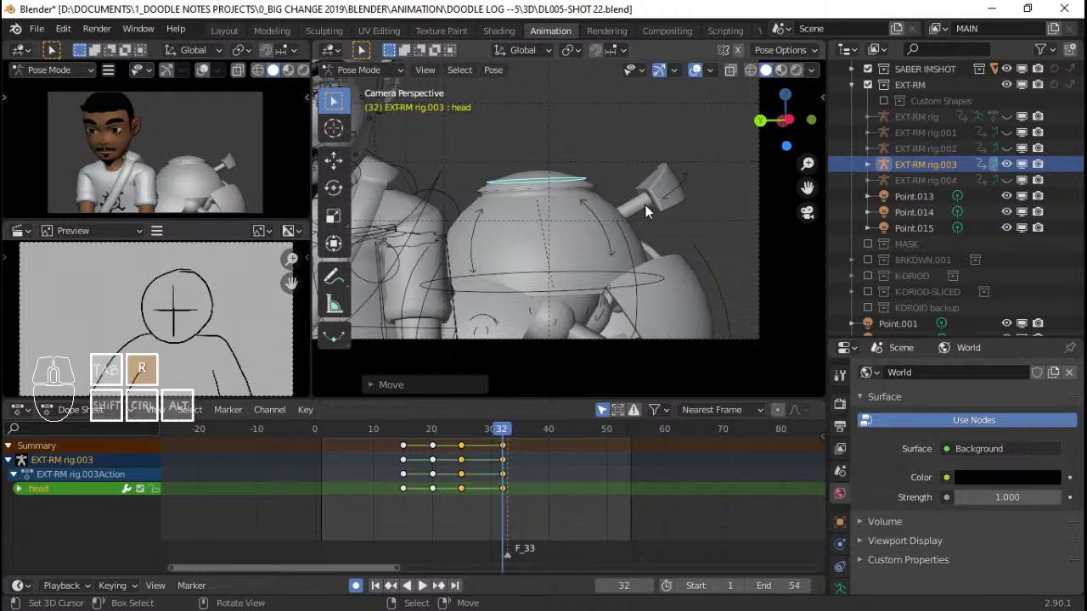
key("r")
right_click(648, 217)
Rotate the droid's body bone slightly at frame 32 to straighten its tilt and nudge its position
left_click(642, 270)
key("g")
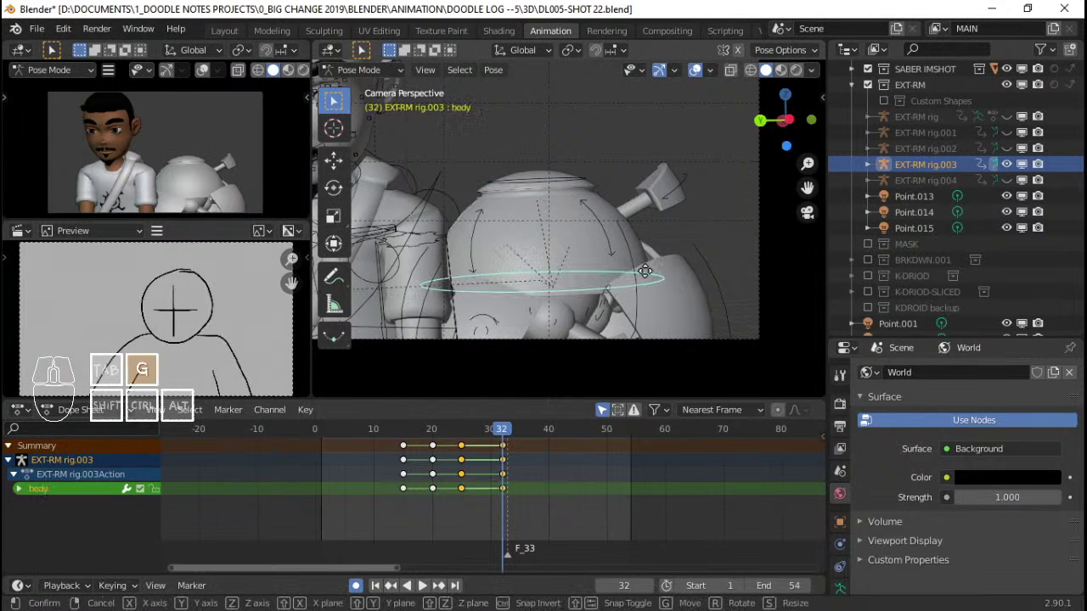
left_click(648, 271)
key("r")
left_click(682, 254)
key("g")
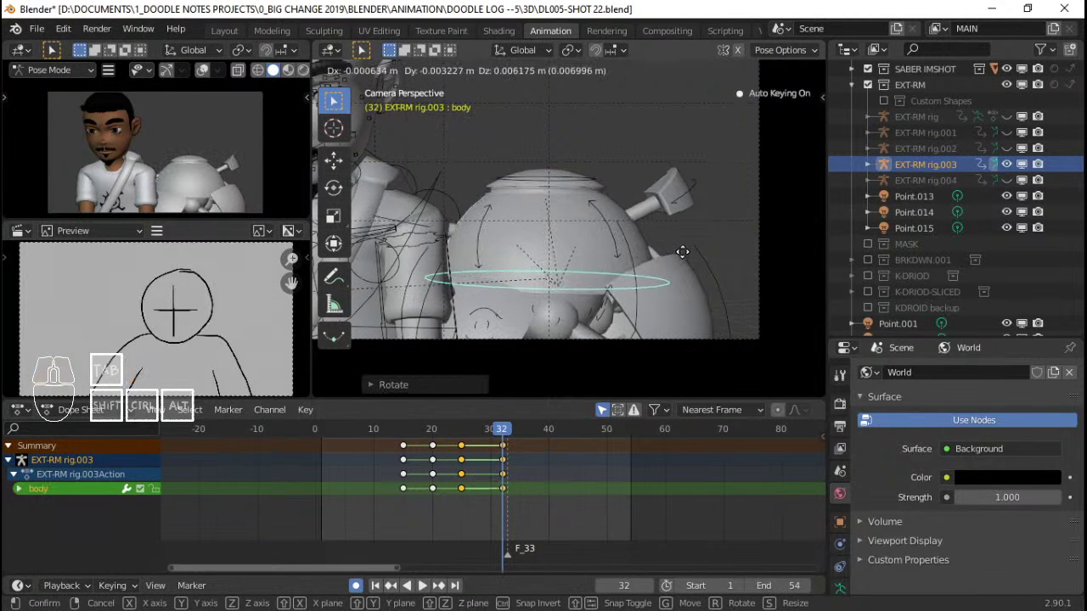
left_click(682, 250)
Replay the droid's motion several times from before its first keyframe to check the body and gun-arm movement
left_click(359, 459)
key("space")
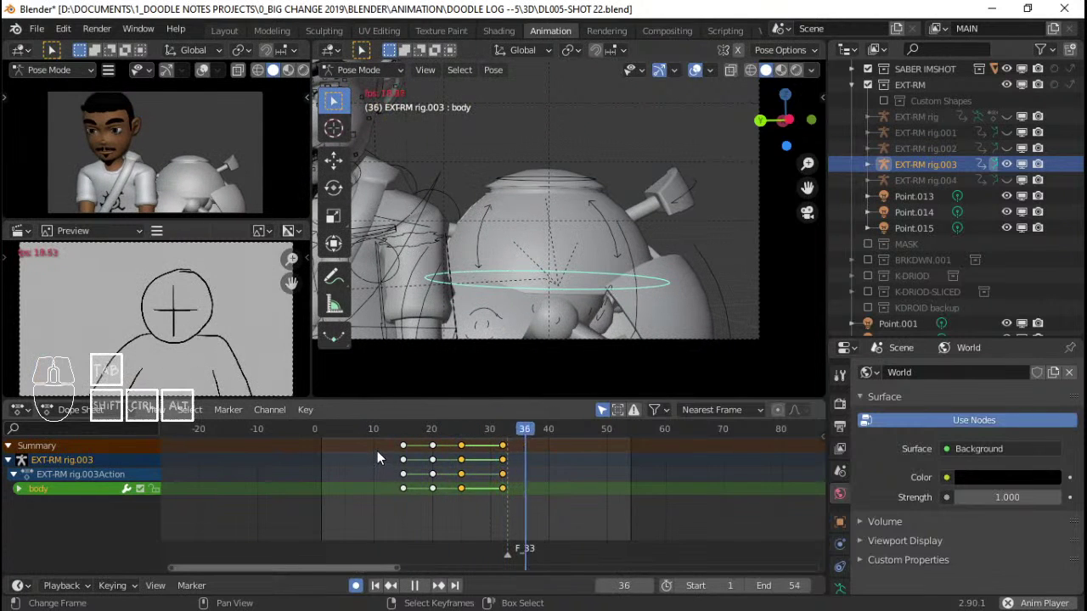
key("space")
left_click(394, 459)
key("space")
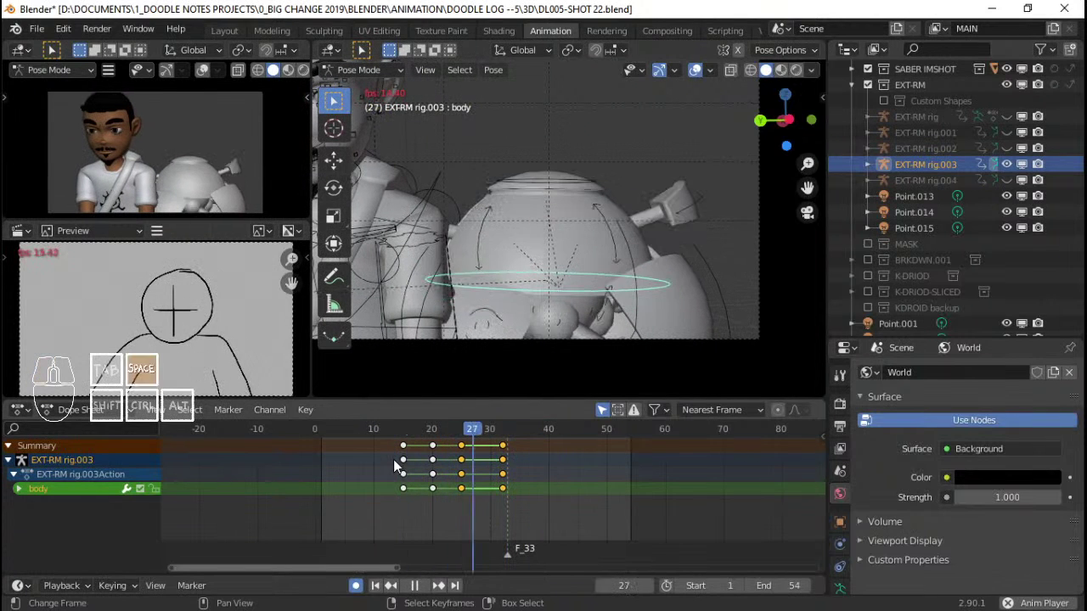
left_click(373, 467)
key("space")
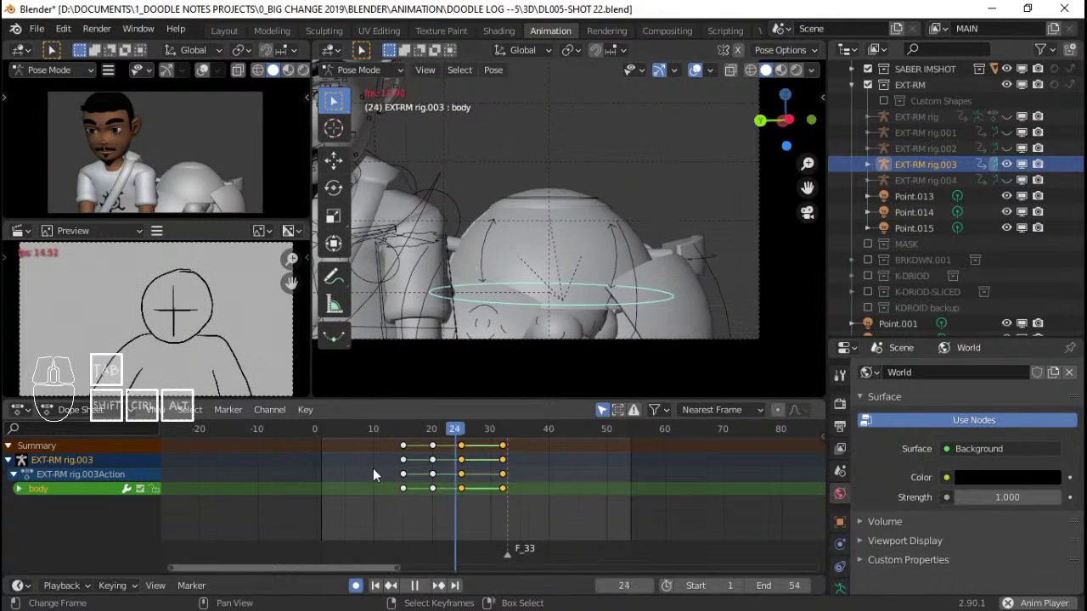
left_click(370, 467)
key("space")
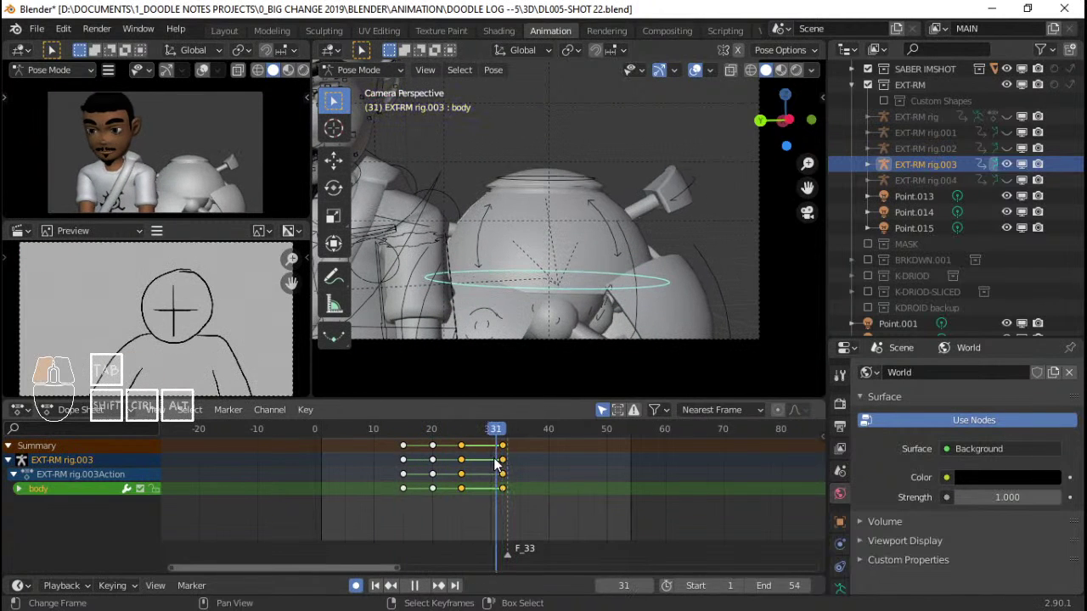
Lower the droid's right gun arm at frame 32, rotate its right gun bone freely, and replay the motion
key("space")
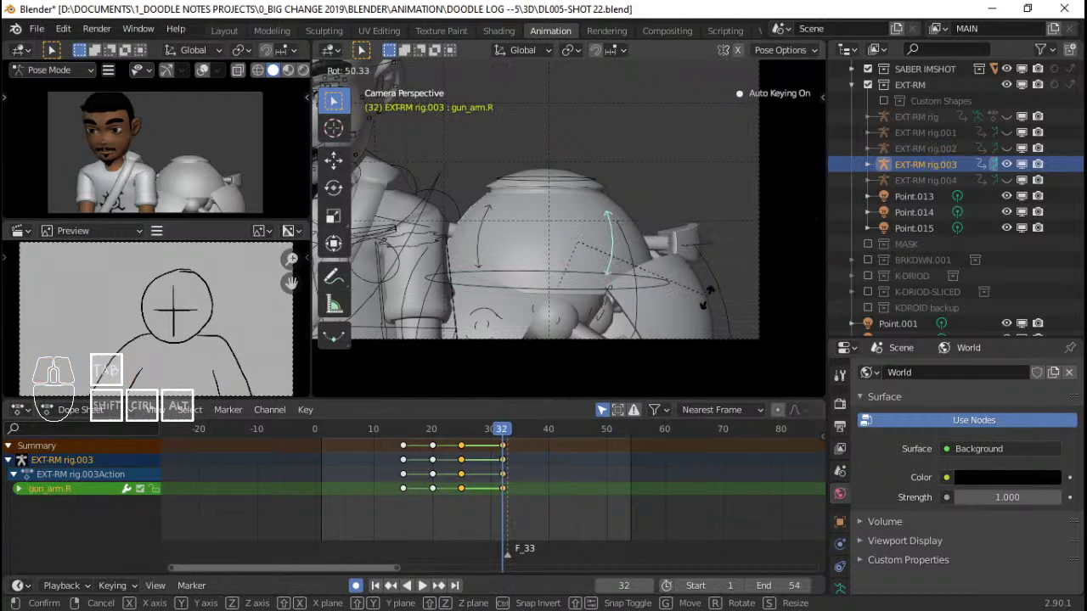
left_click(701, 249)
key("r")
key("r")
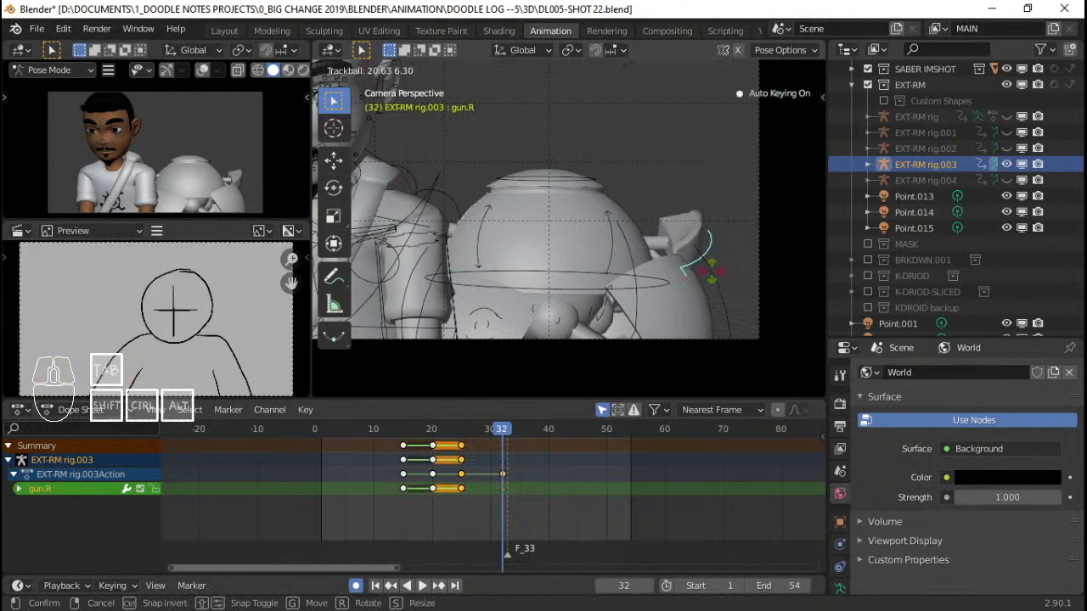
left_click(696, 292)
left_click(406, 443)
key("space")
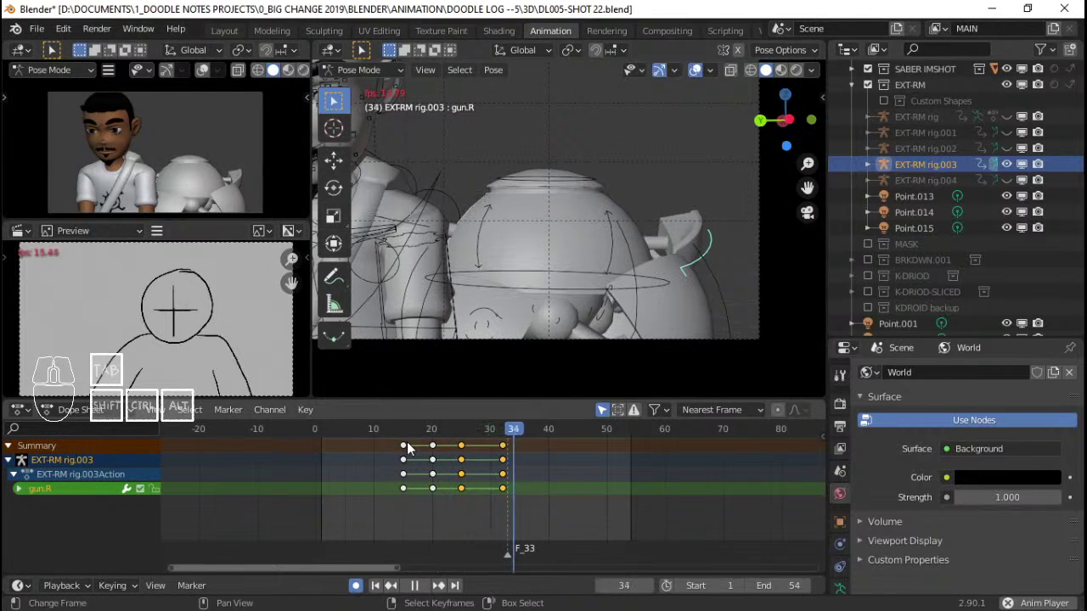
key("space")
key("space")
key("space")
Select all the droid's bones, move the last keyframe column to frame 31, and replay the motion
left_click_drag(374, 455, 491, 457)
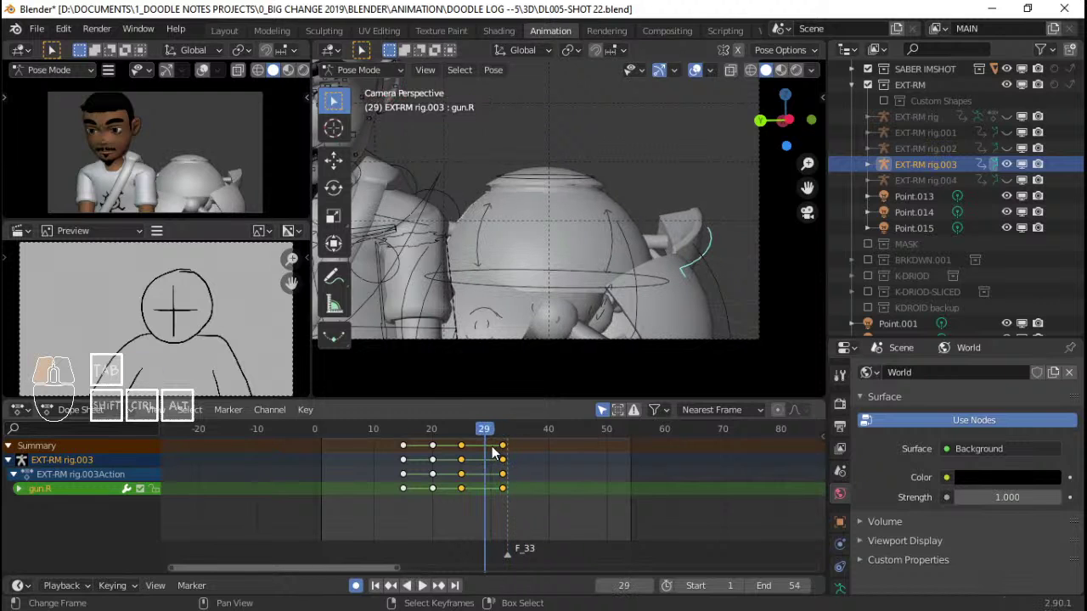
key("a")
right_click_drag(501, 444, 494, 446)
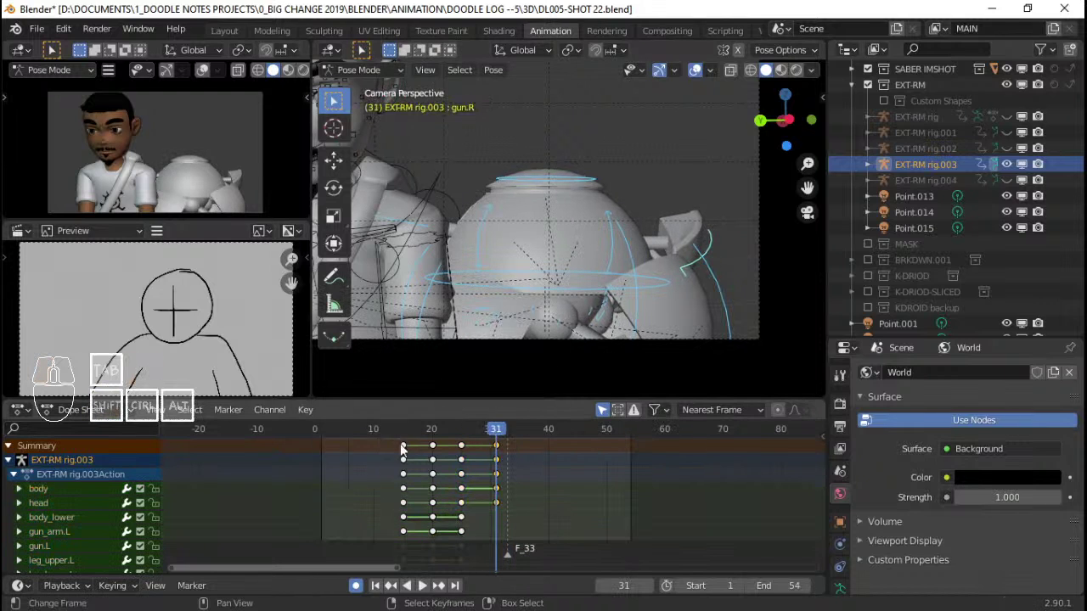
left_click(365, 447)
key("space")
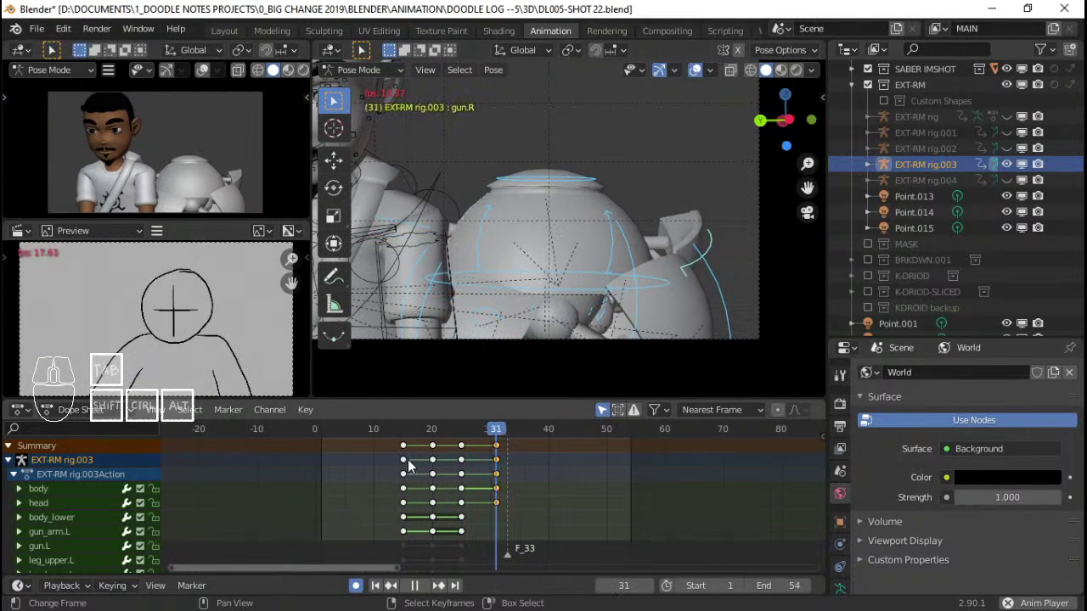
left_click(379, 462)
key("space")
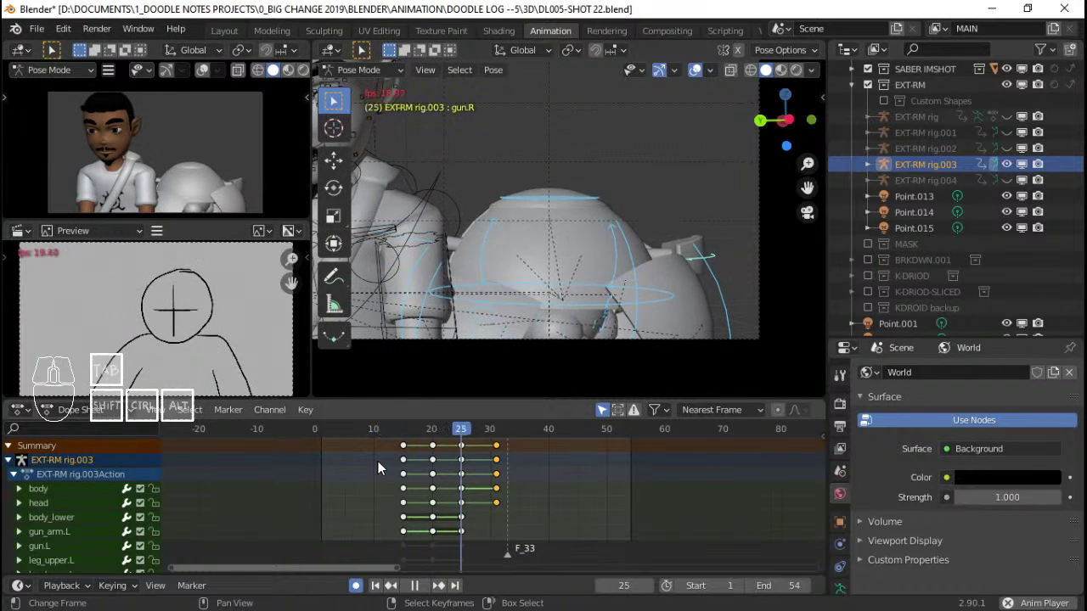
key("Escape")
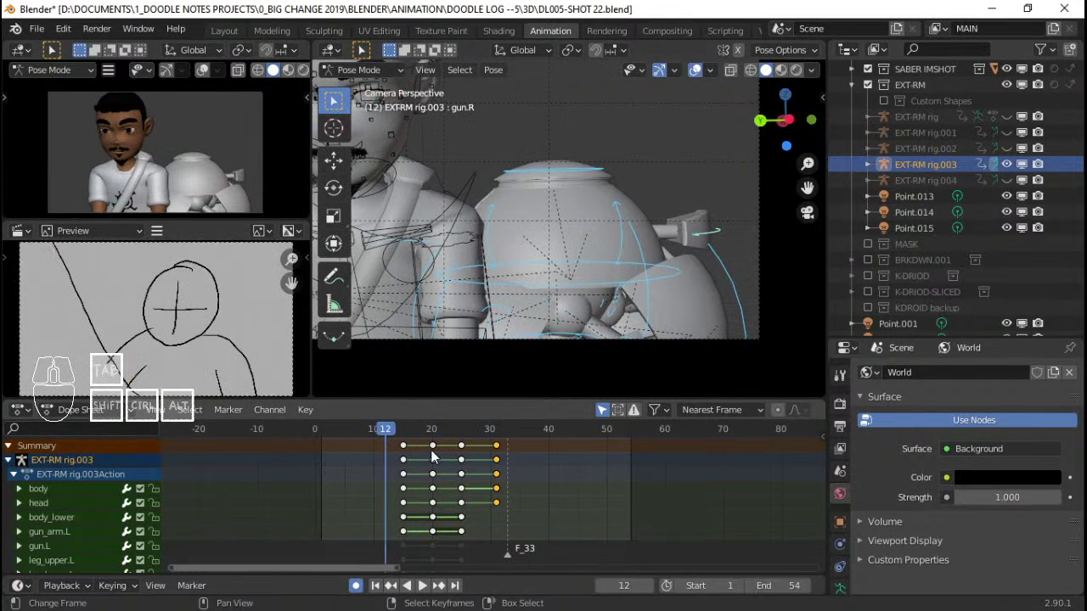
Move all the droid's keyframes 3 frames earlier so they start at frame 12, and replay the shot
key("g")
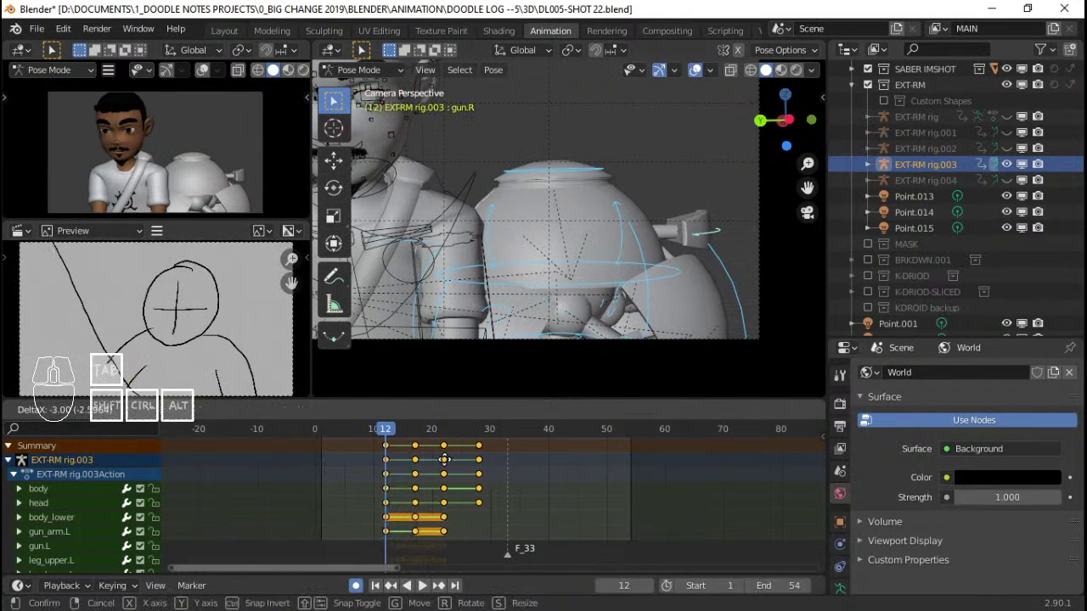
left_click(316, 459)
key("space")
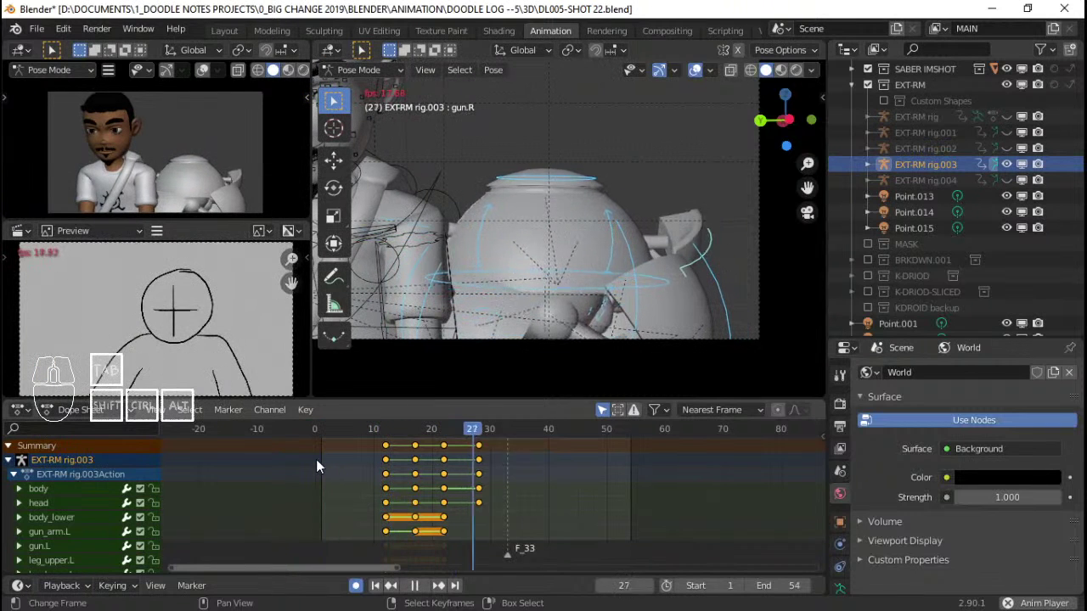
key("space")
Insert Location & Rotation keyframes for all the droid's bones at frame 32 and review the motion
left_click_drag(432, 457, 476, 456)
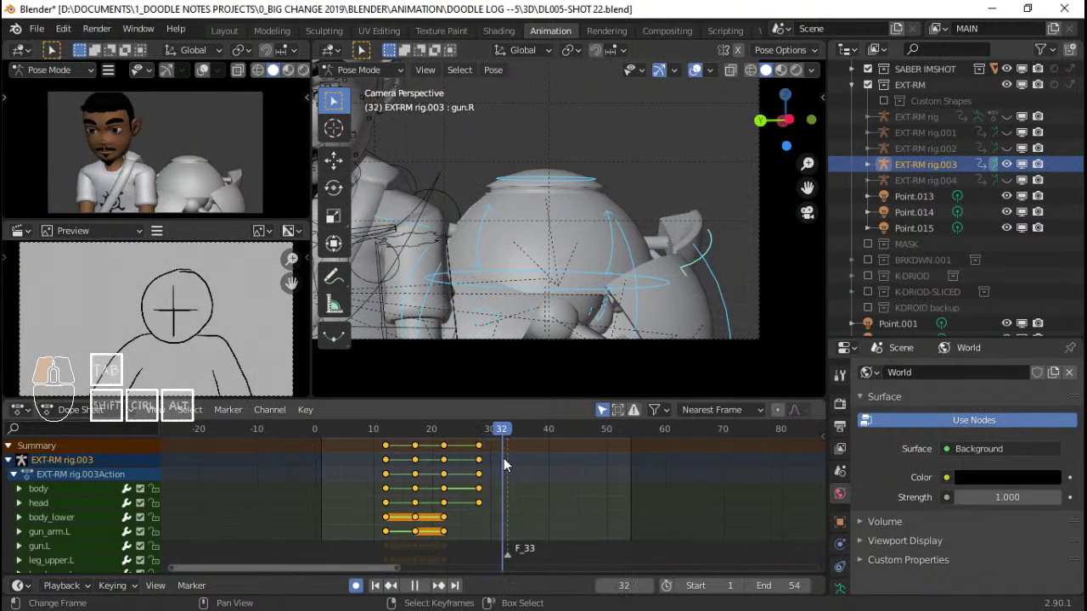
key("i")
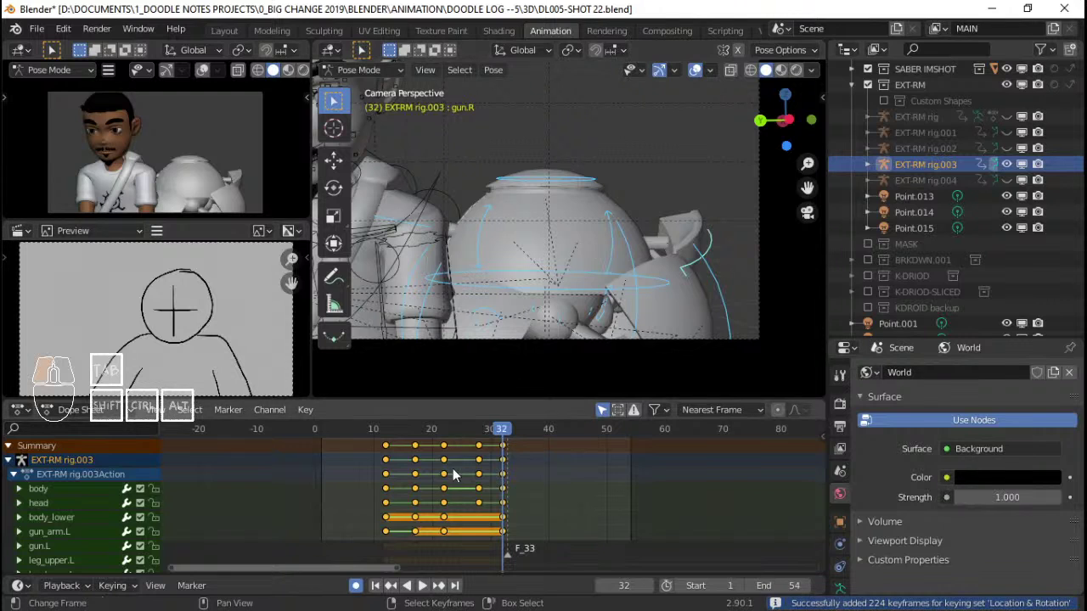
key("Down")
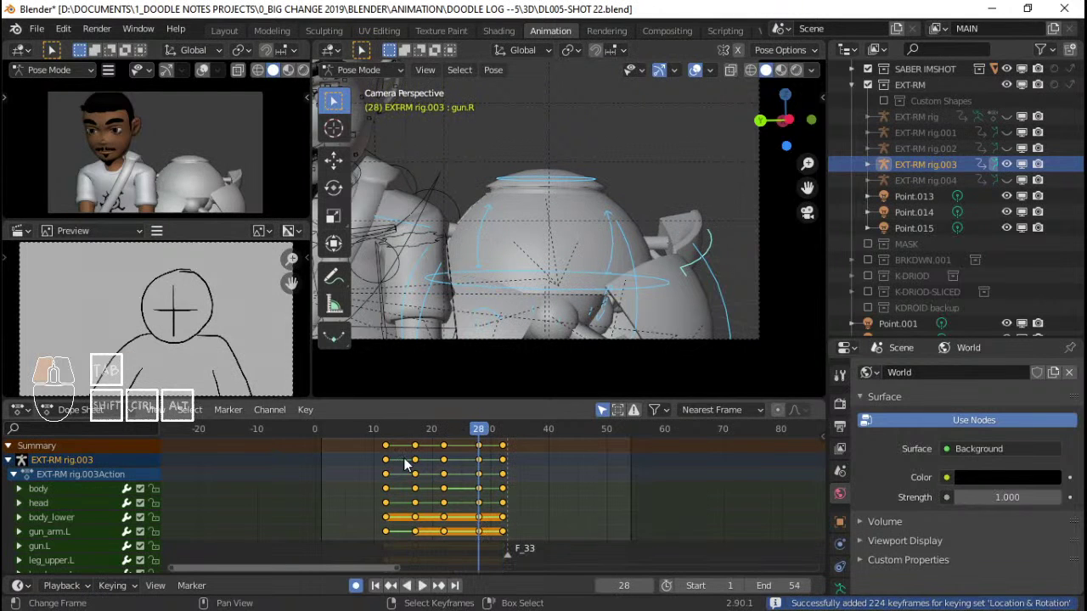
key("space")
key("space")
left_click_drag(440, 462, 482, 466)
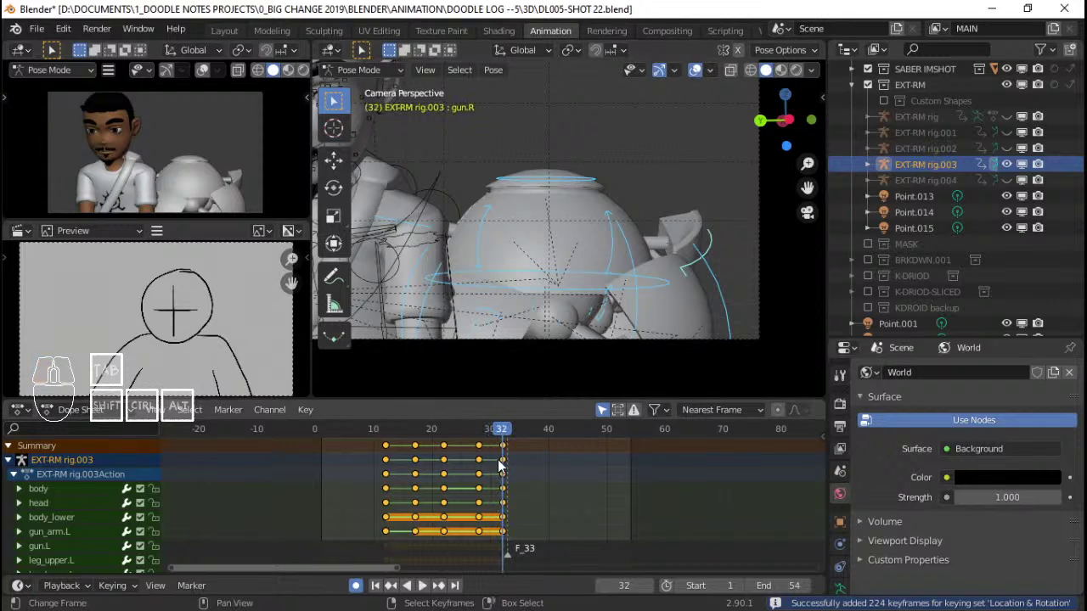
key("space")
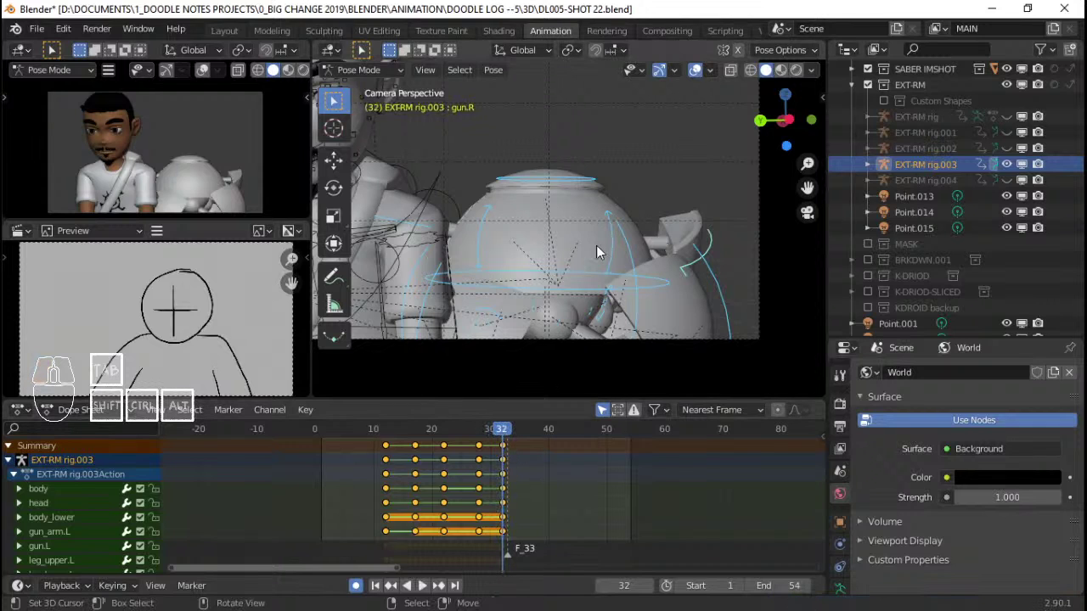
key("shift+ctrl+space")
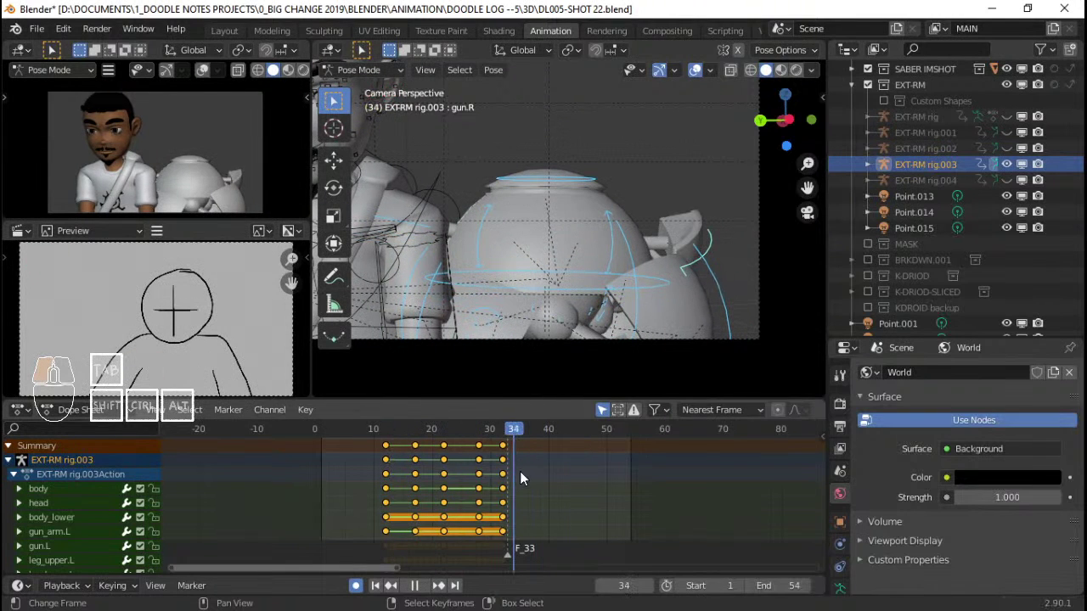
At frame 40, select the droid's body and four foot bones and move them together in top view
key("space")
left_click(644, 278)
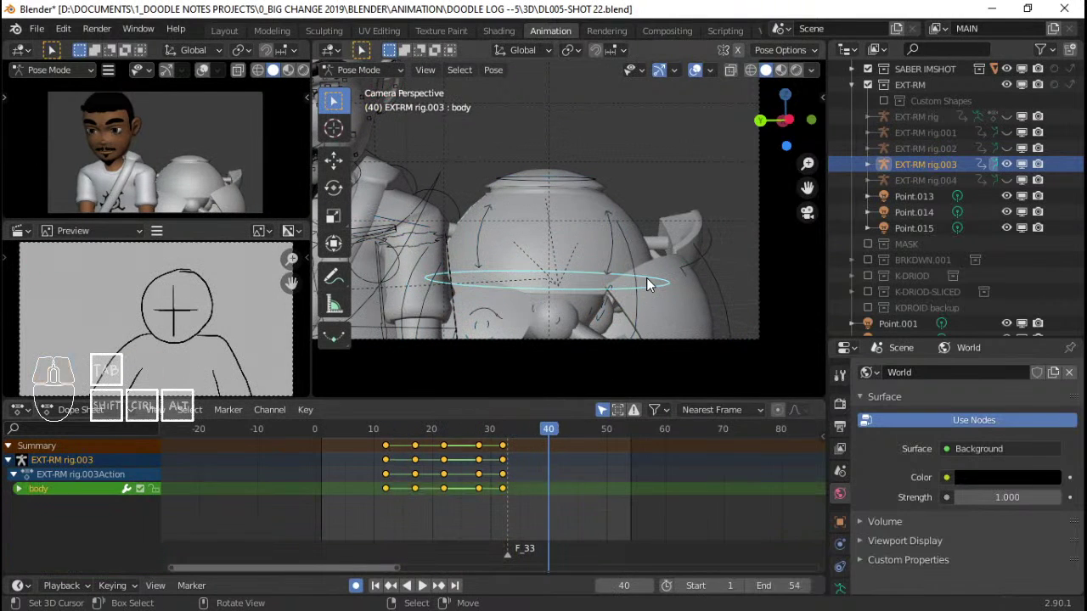
key("g")
right_click(673, 276)
middle_click_drag(594, 260, 579, 279)
left_click(559, 328, "shift")
left_click(685, 339, "shift")
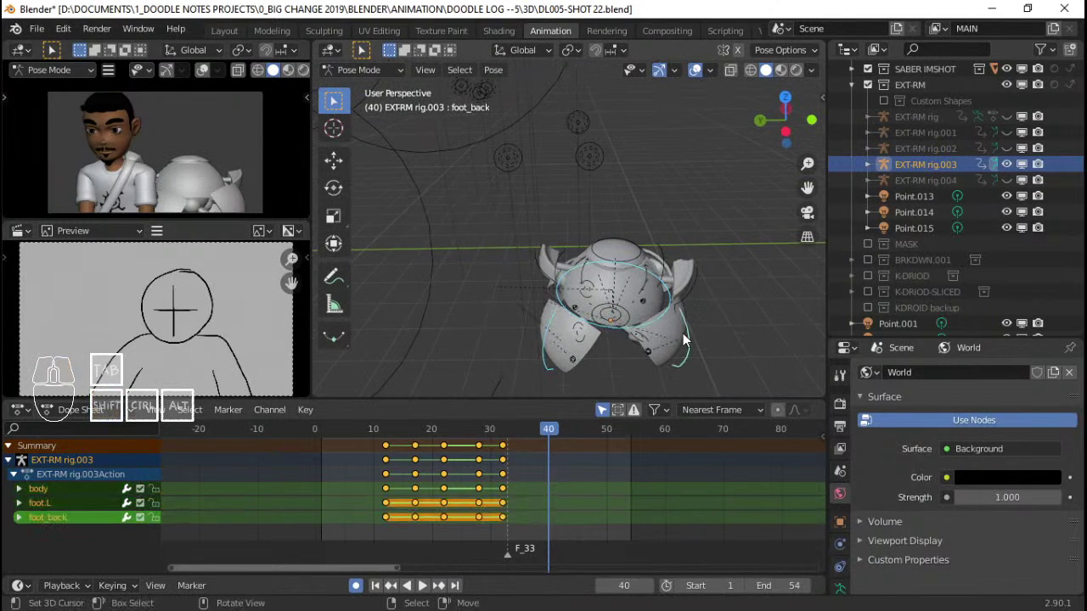
key("KP_7")
left_click(626, 362, "shift")
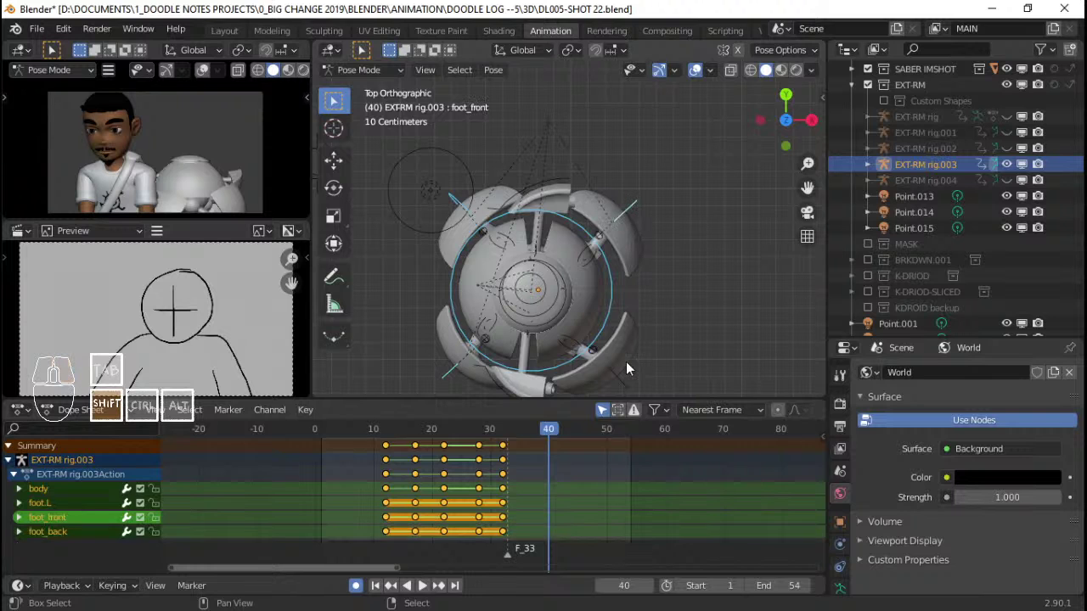
key("g")
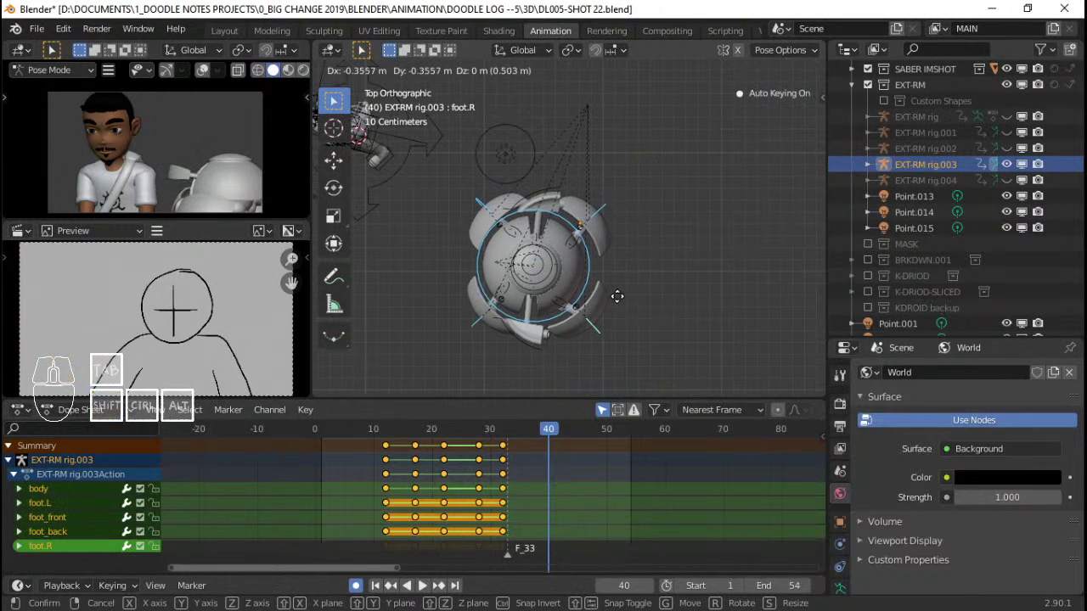
left_click(652, 265)
left_click(521, 302)
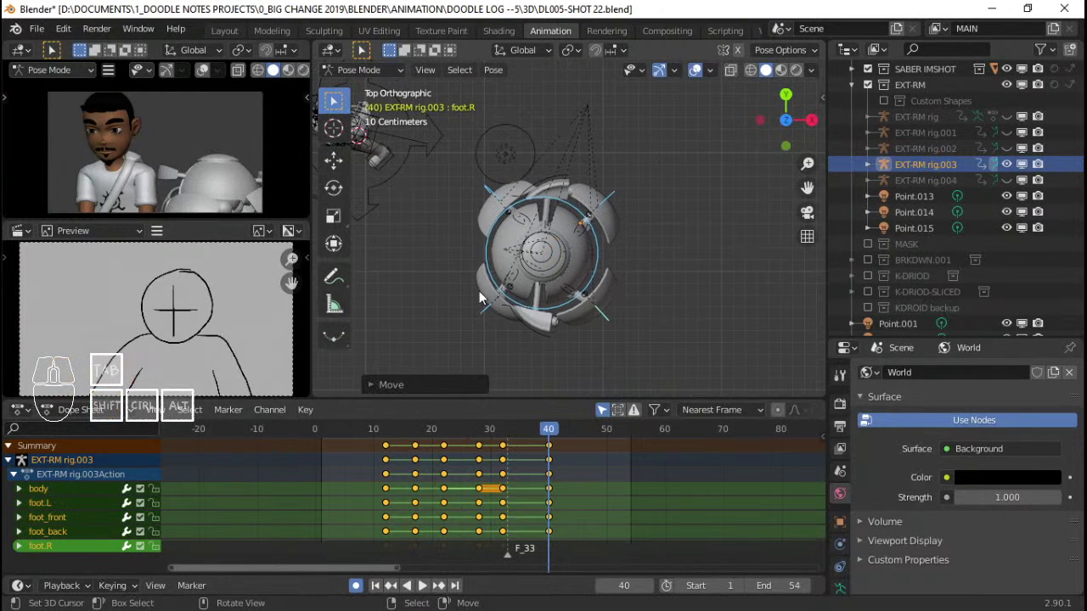
Replay the droid's motion and insert Location & Rotation keyframes for all its bones at frame 40
middle_click_drag(480, 298, 561, 350)
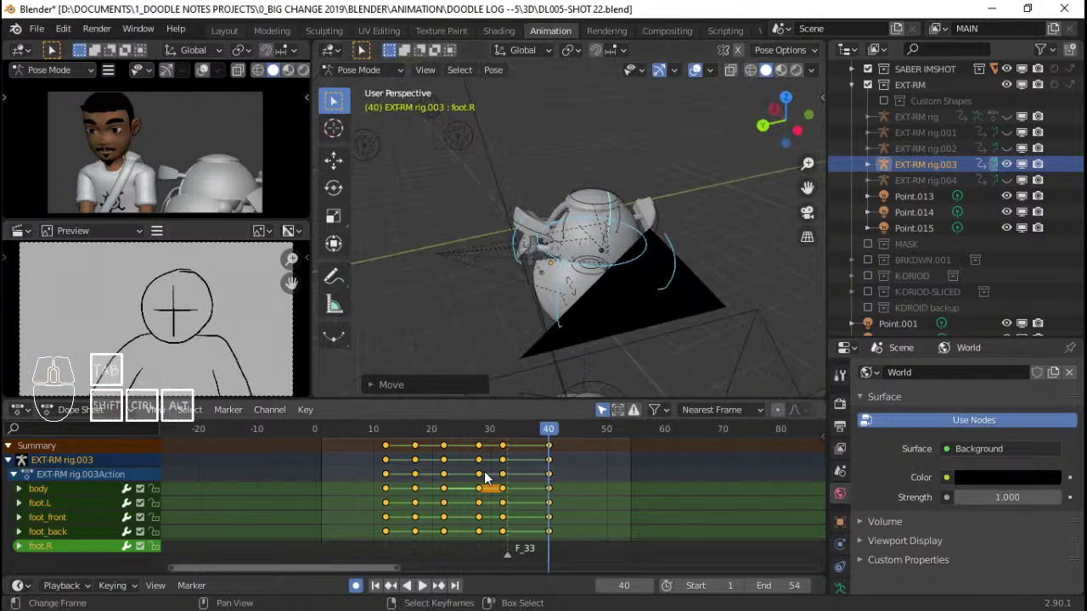
key("space")
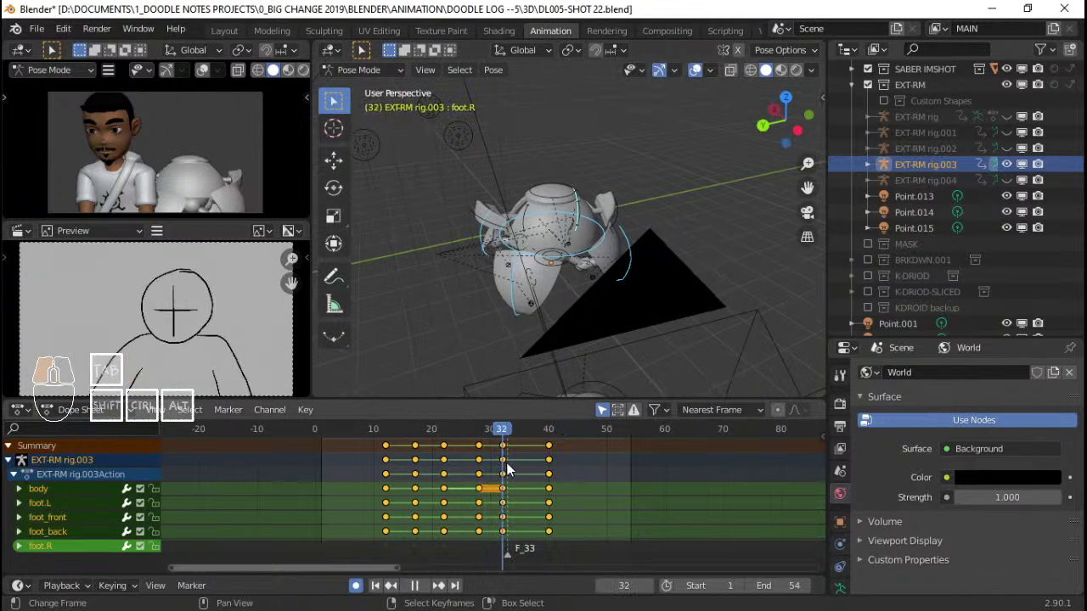
key("space")
middle_click_drag(594, 341, 524, 430)
key("a")
key("i")
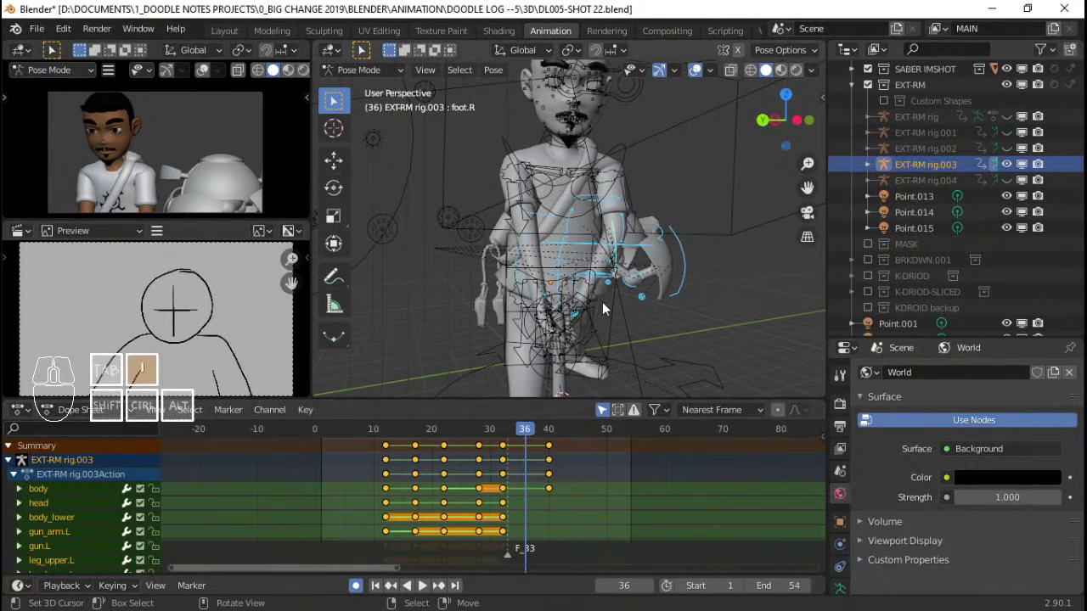
key("ctrl+z")
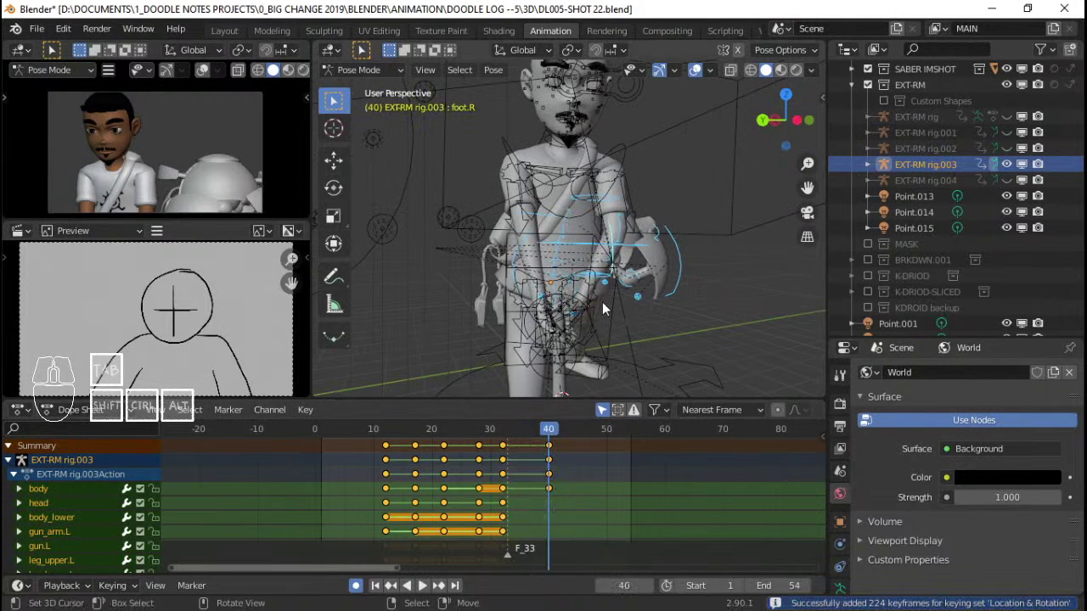
Set the keyframe columns at frames 32 and 40 to Bezier interpolation and replay the motion
left_click(502, 446)
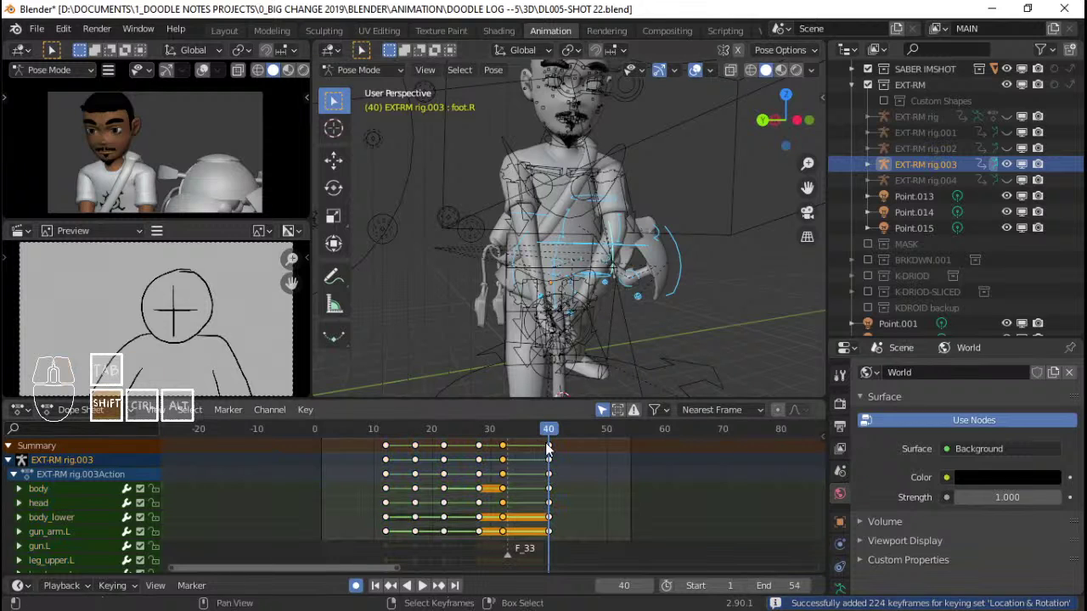
key("t")
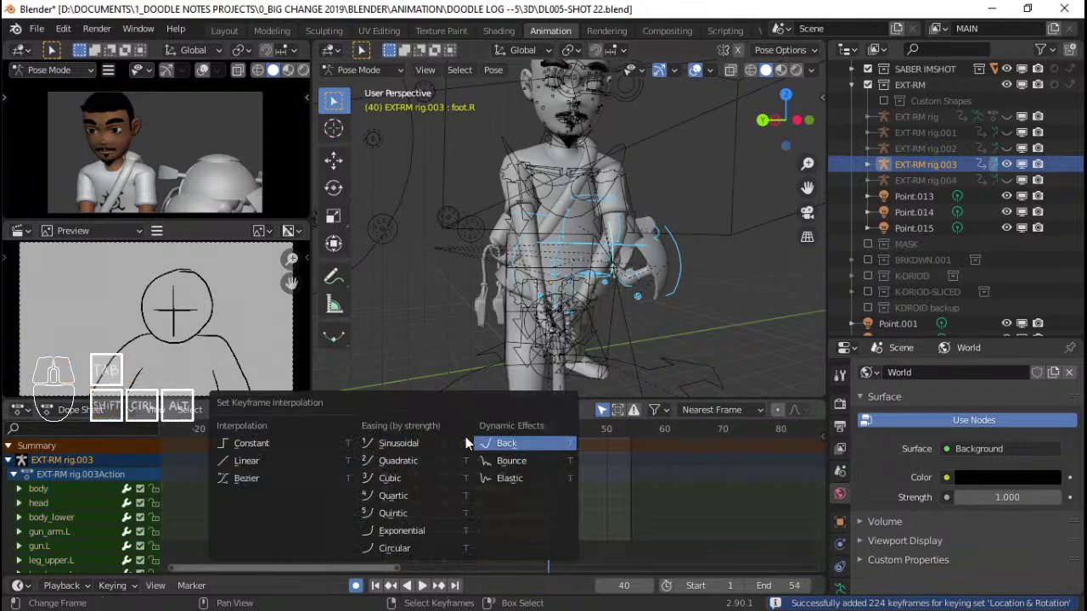
left_click(289, 480)
key("space")
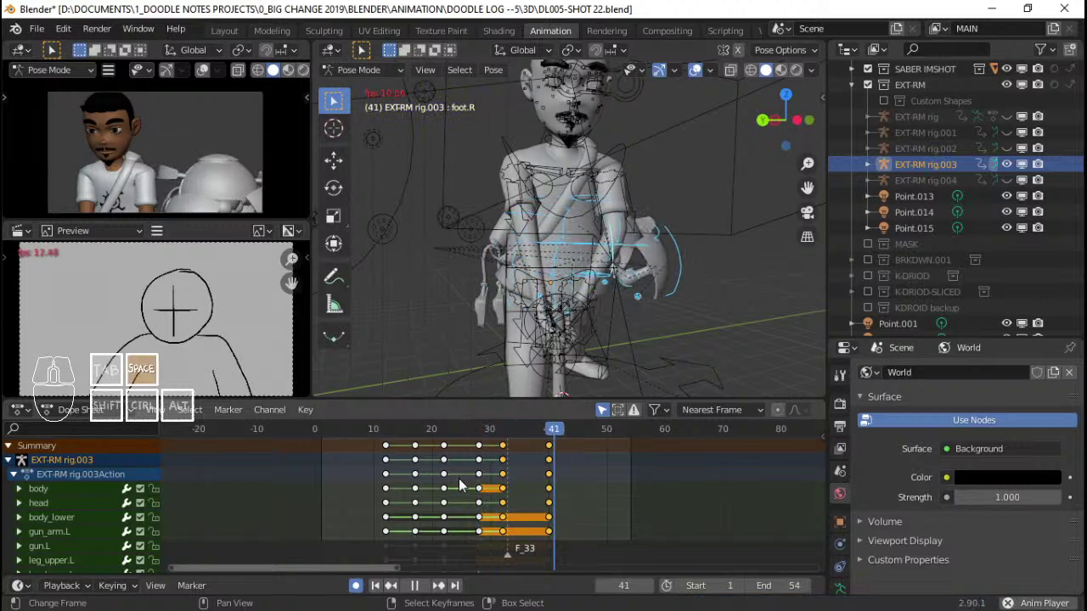
middle_click_drag(543, 255, 561, 202)
key("space")
At frame 35, rotate the droid's body bone about its local X axis and move it to a new position
left_click(605, 252)
key("r")
key("x")
key("x")
left_click(689, 201)
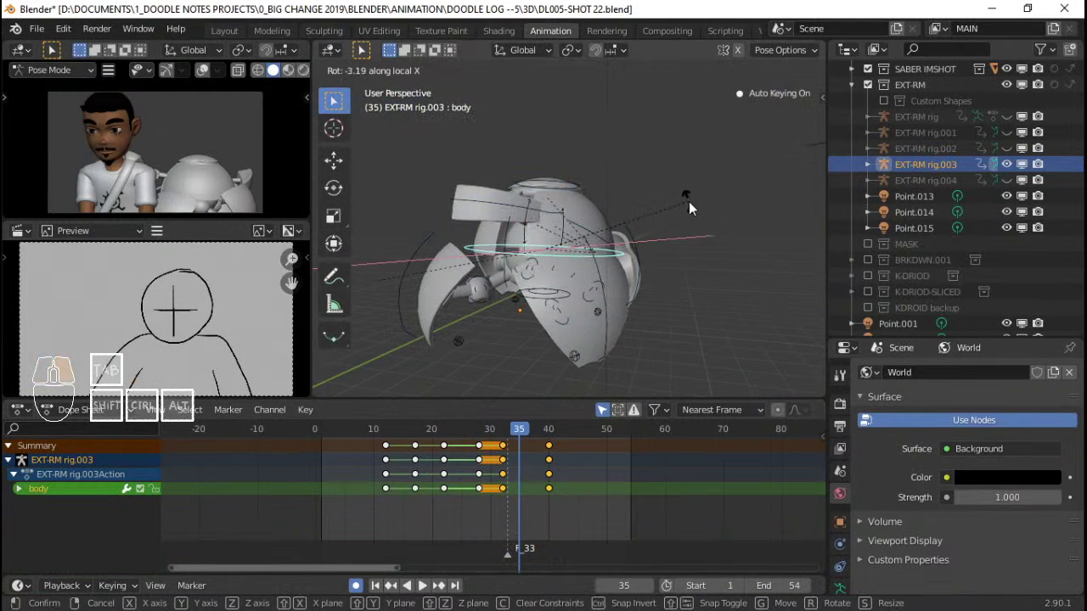
middle_click_drag(689, 201, 723, 140)
key("g")
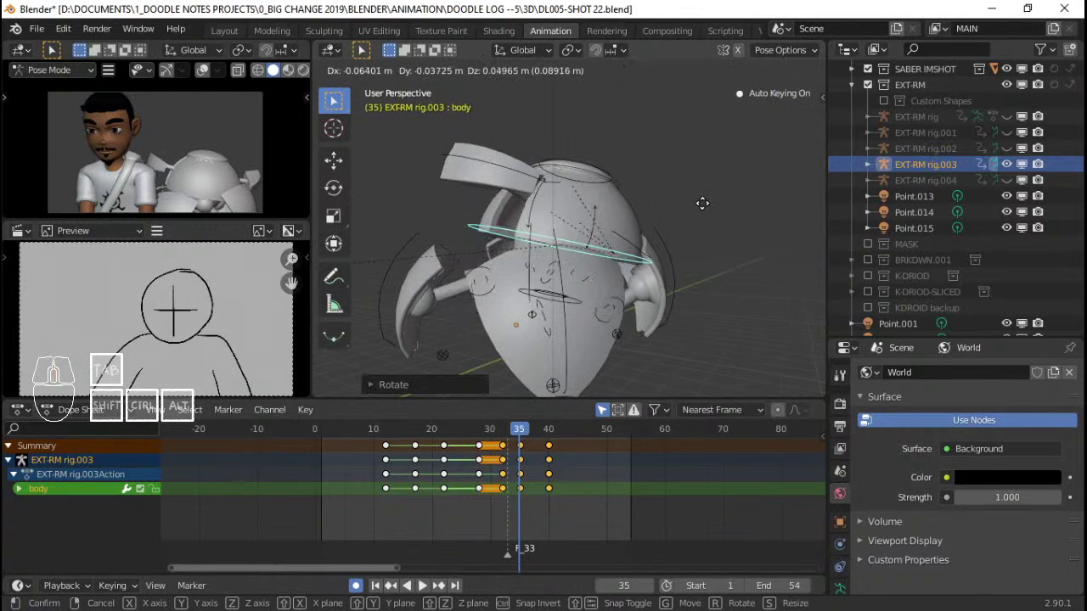
left_click(654, 274)
At frame 35, rotate and move the foot_back and foot_front bones to follow the tilted body
left_click(654, 274)
key("g")
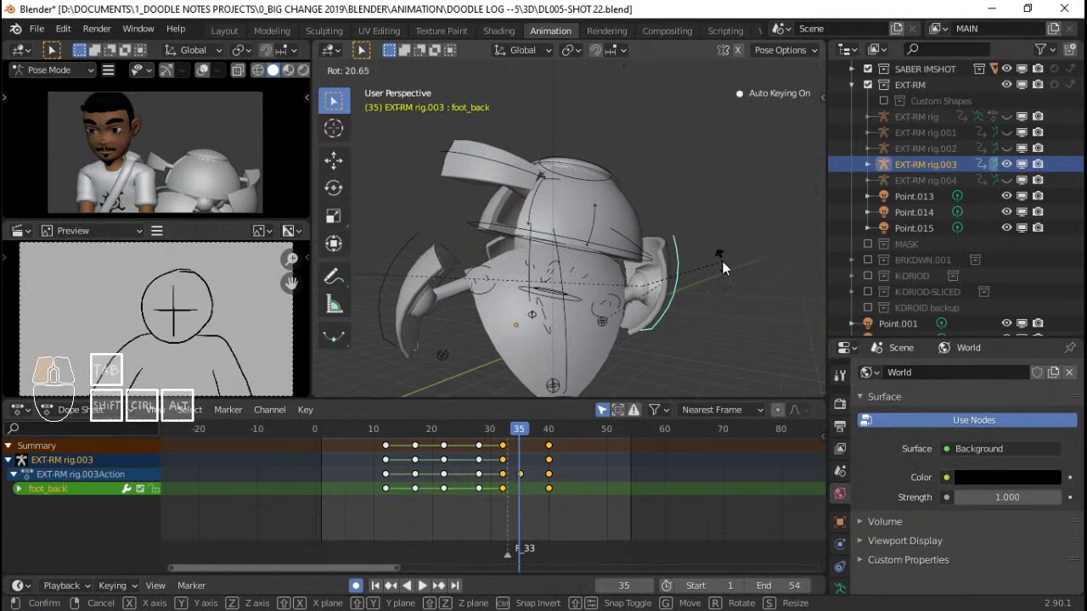
left_click(559, 276)
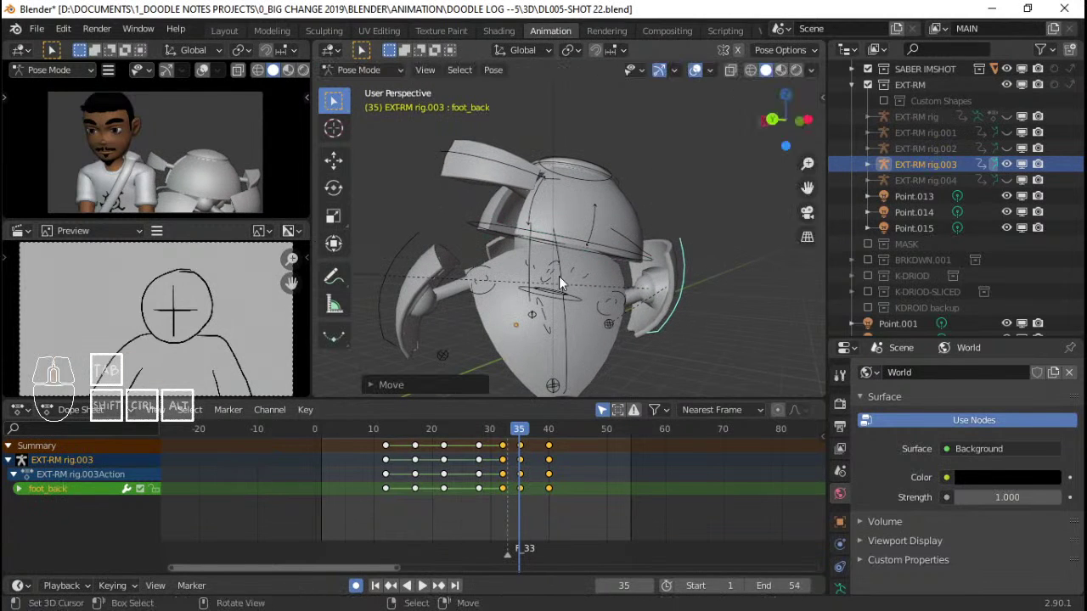
key("g")
left_click(422, 251)
key("r")
left_click(629, 193)
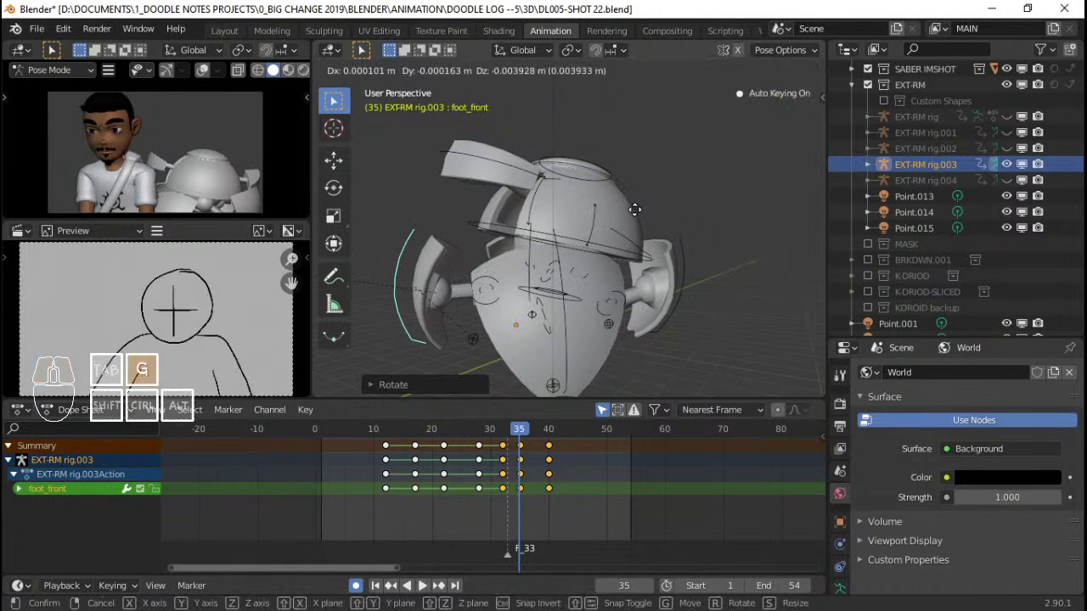
At frame 35, rotate the gun_arm.L, gun.R and gun.L bones so the guns swing with the body
left_click(512, 162)
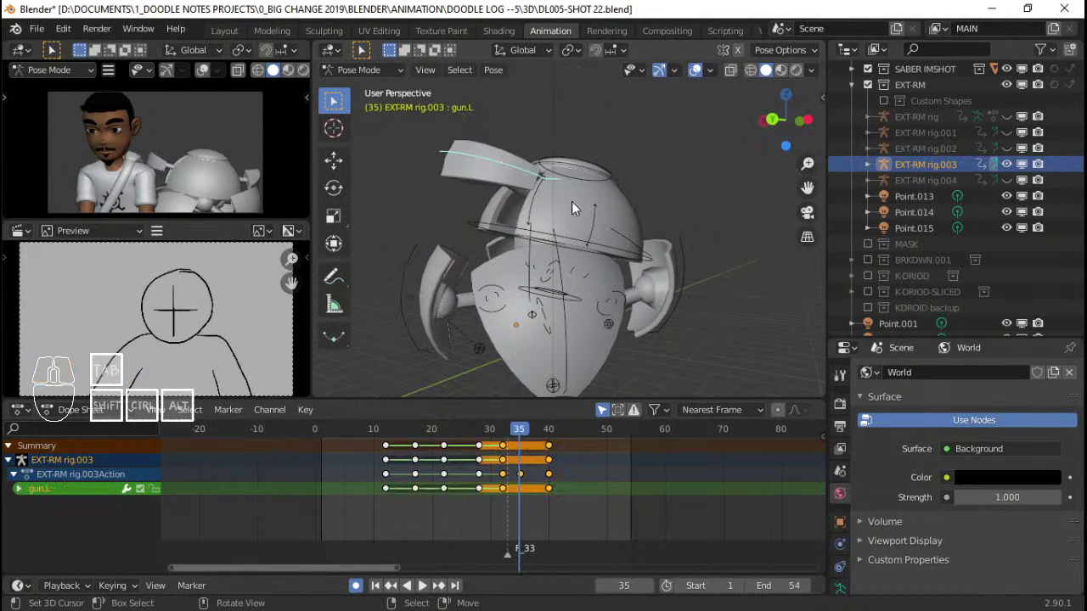
left_click(539, 204)
key("r")
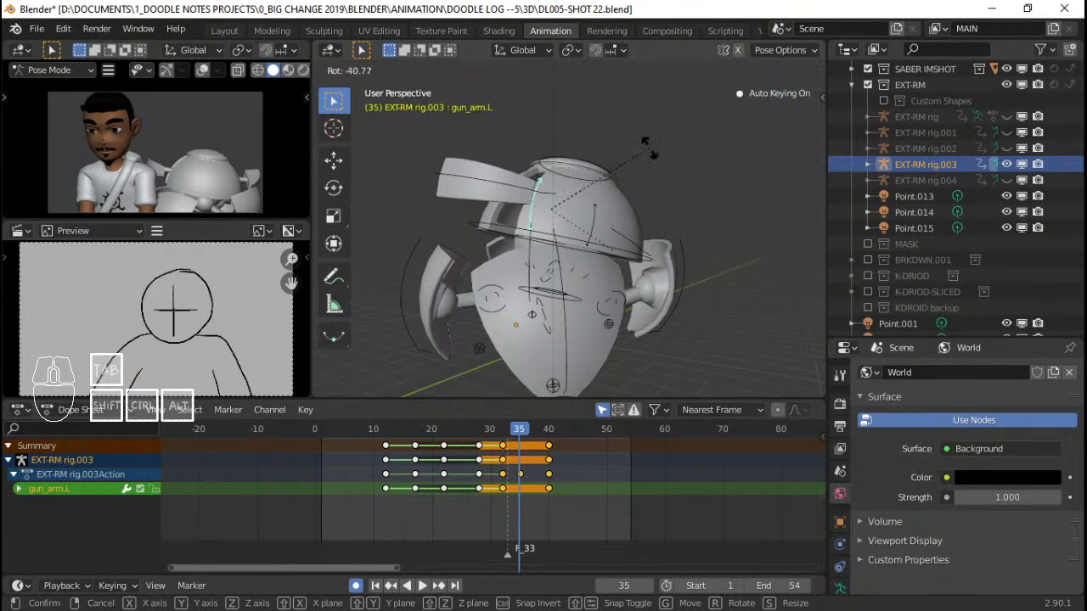
left_click(648, 148)
key("r")
key("r")
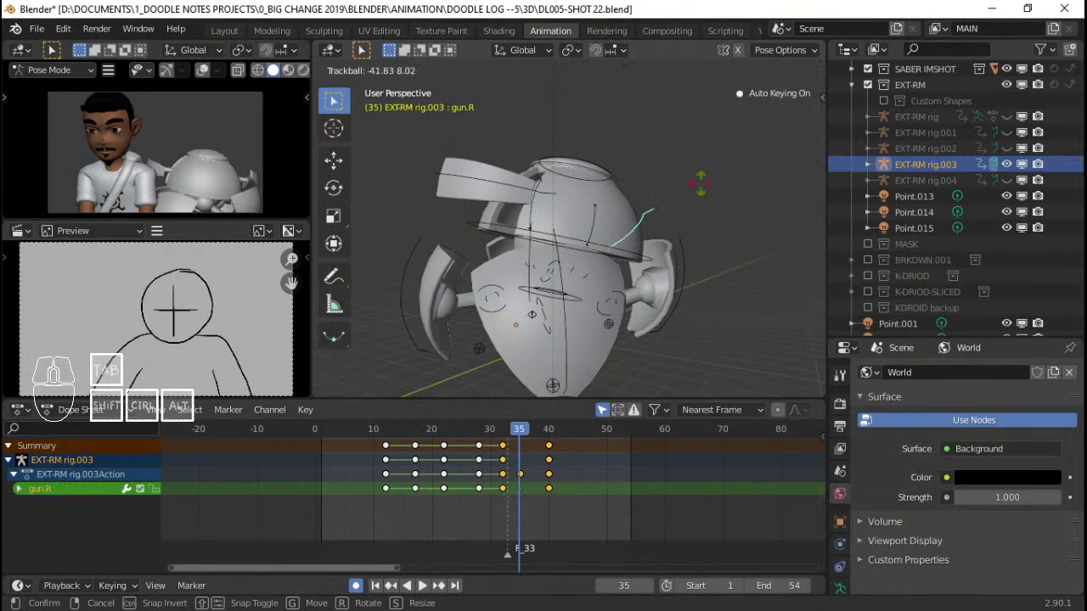
left_click(553, 198)
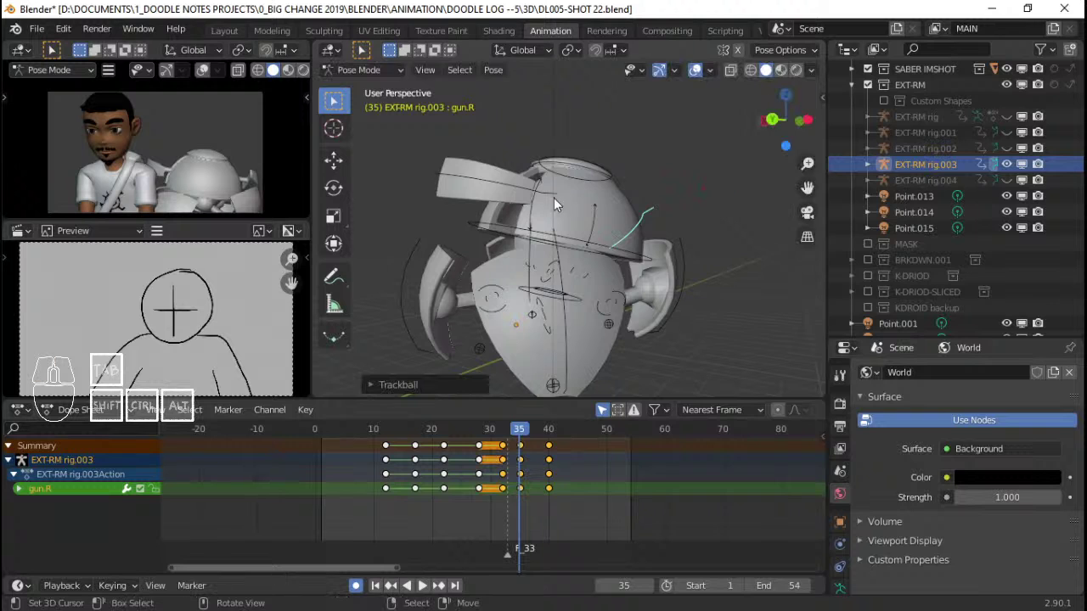
left_click(519, 183)
key("r")
left_click(660, 123)
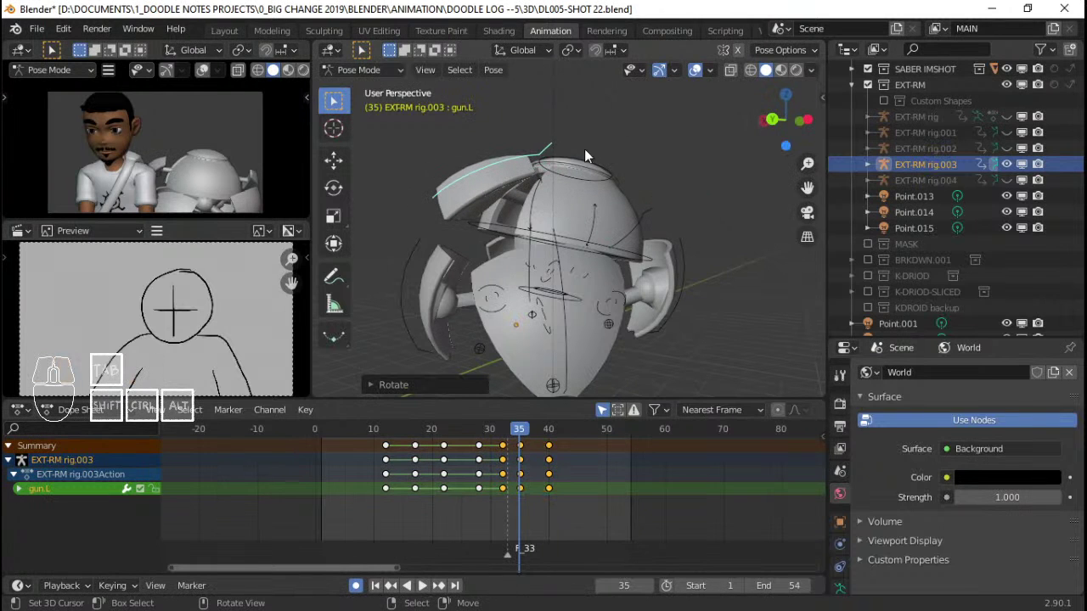
At frame 35, try to move the head bone, and move and further tilt the body bone
key("g")
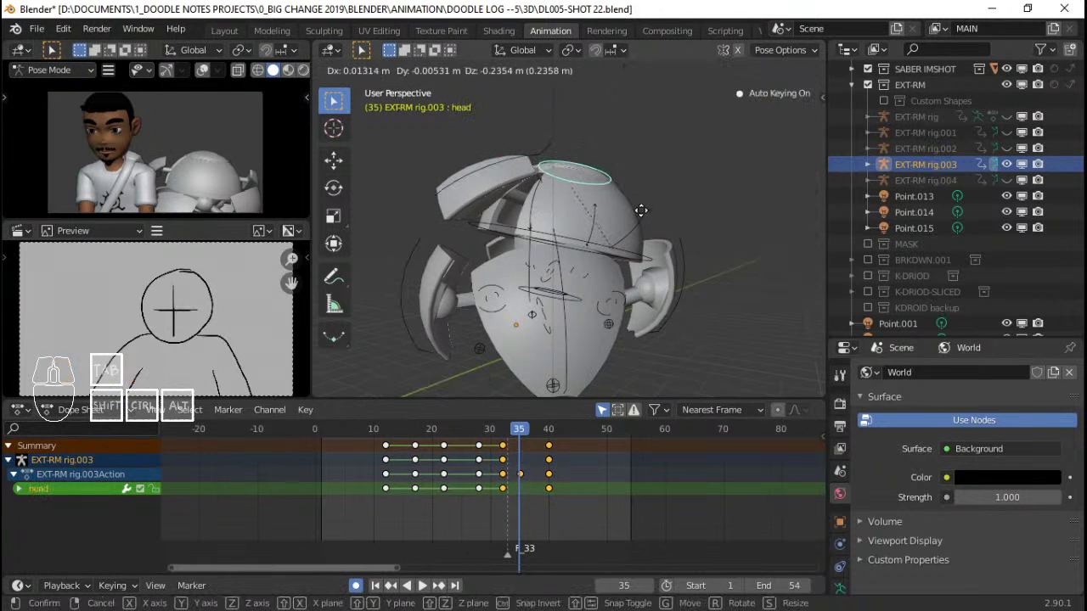
left_click(641, 211)
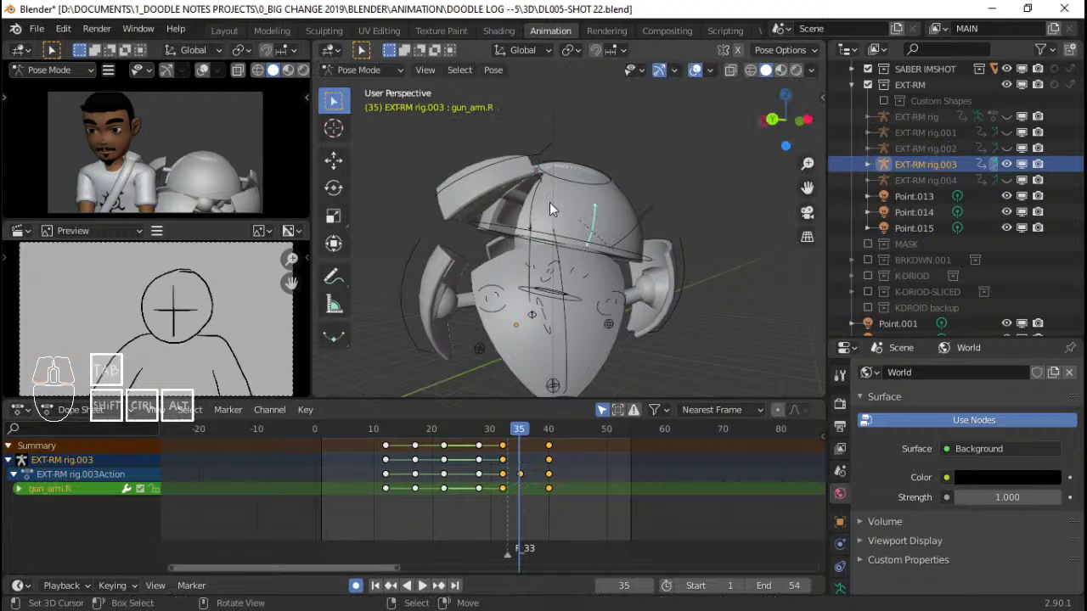
left_click(549, 202)
left_click(590, 239)
key("g")
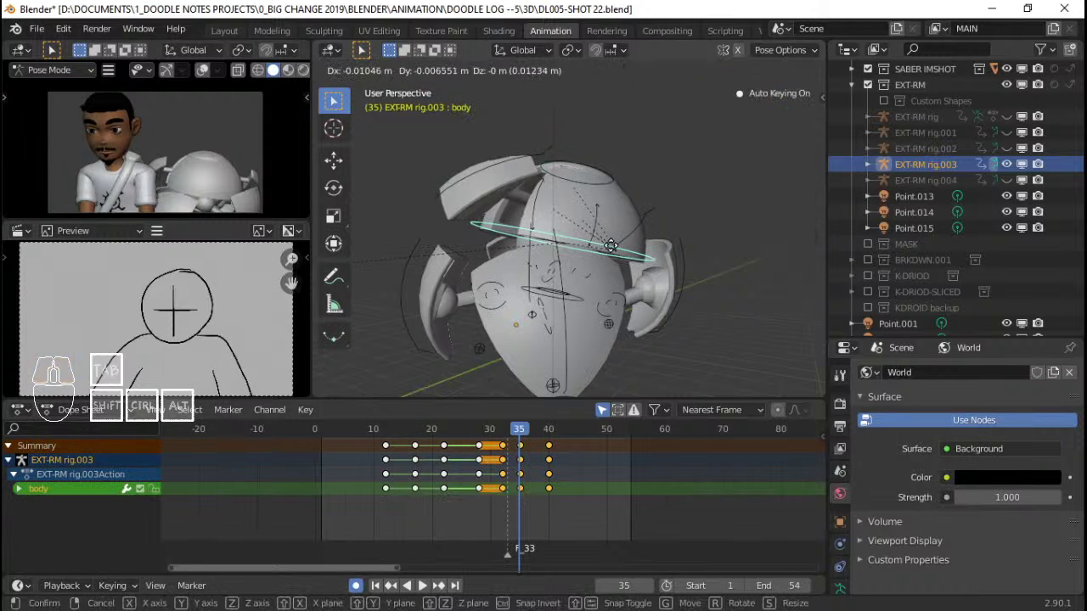
left_click(611, 246)
key("r")
left_click(699, 232)
key("g")
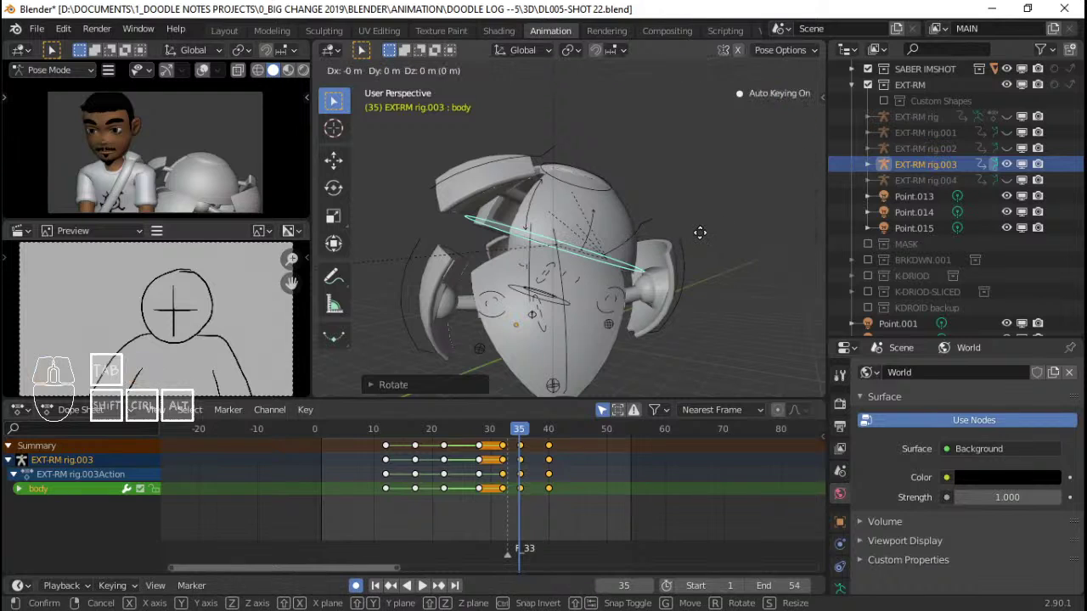
left_click(700, 232)
Select all the droid's bones and replay the motion, stopping at frame 40
key("a")
key("space")
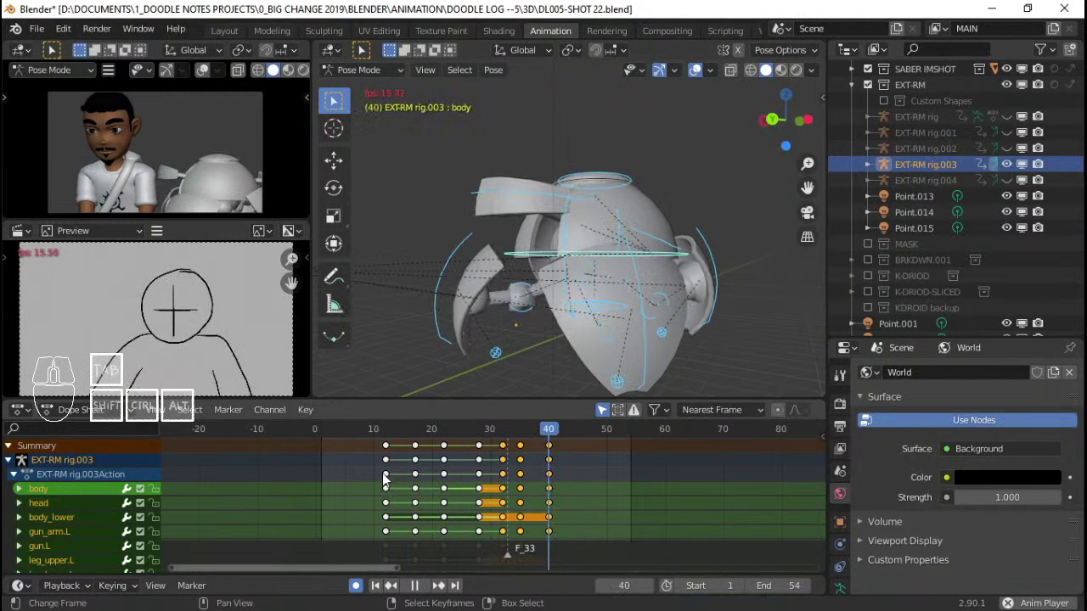
key("space")
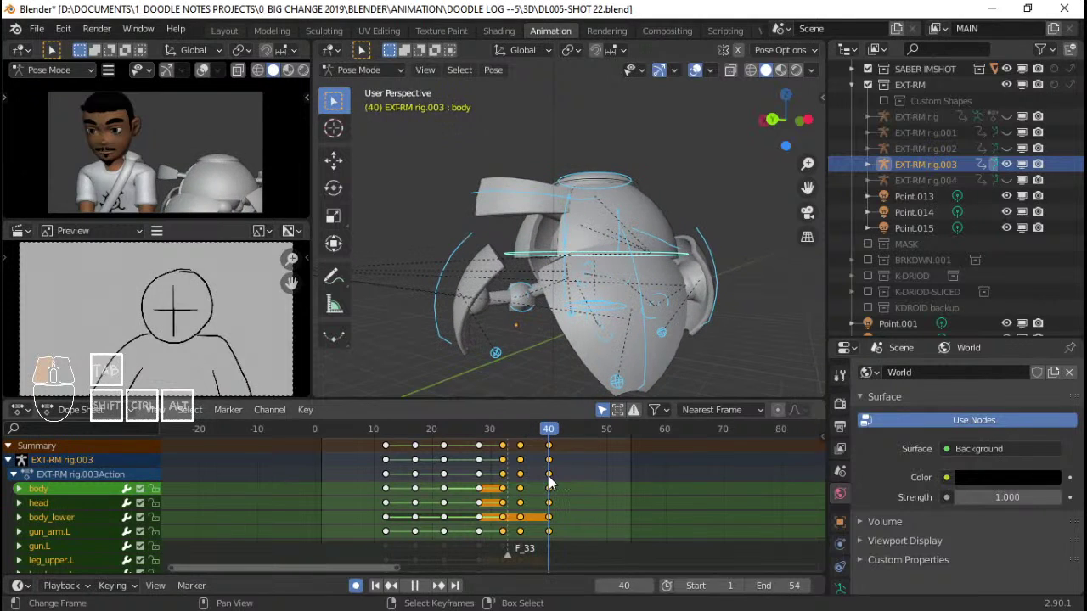
At frame 40, lower and tilt the body bone, and rotate and move the foot_back bone outward
left_click(658, 255)
key("r")
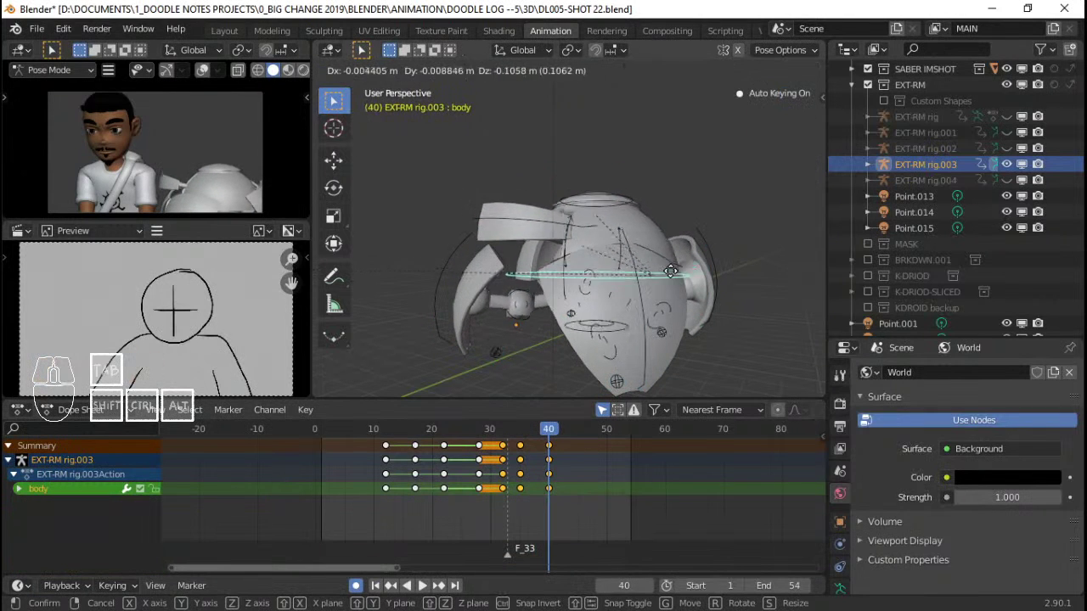
left_click(718, 295)
left_click(720, 293)
key("g")
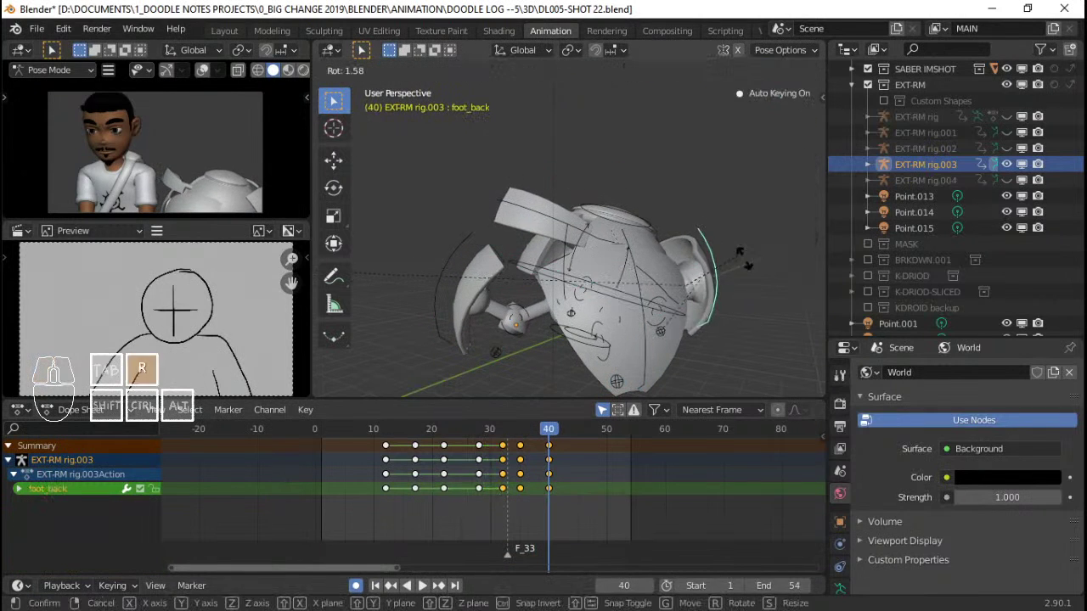
left_click(746, 285)
key("g")
left_click(755, 299)
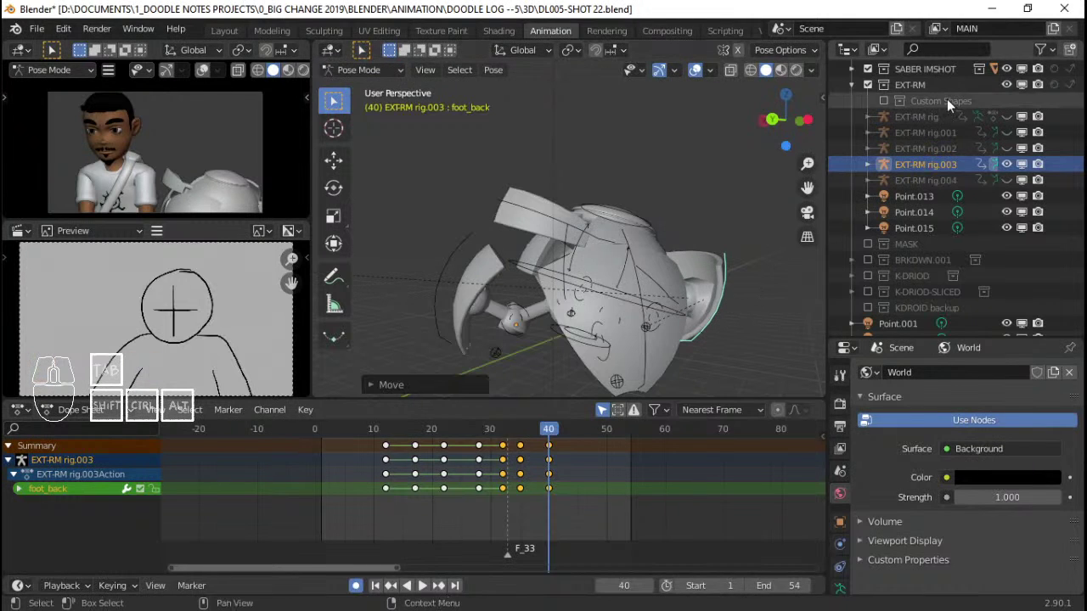
Enable the Sequence 005 1 collection and move the foot_back bone at frame 40 relative to the floor
scroll(990, 116, "up", 6)
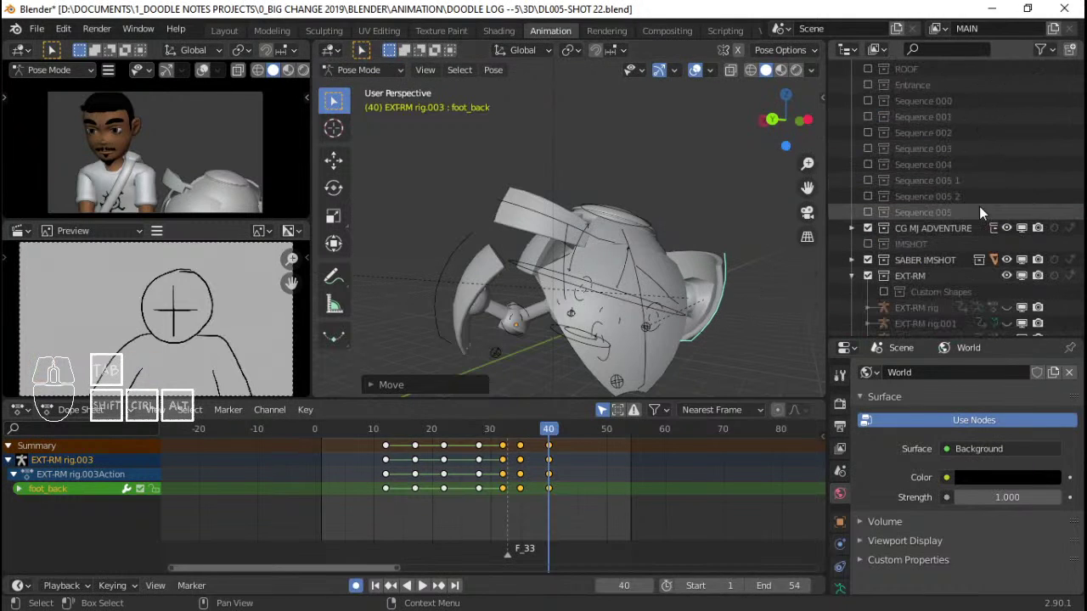
left_click(867, 180)
middle_click_drag(689, 248, 734, 242)
key("g")
left_click(731, 232)
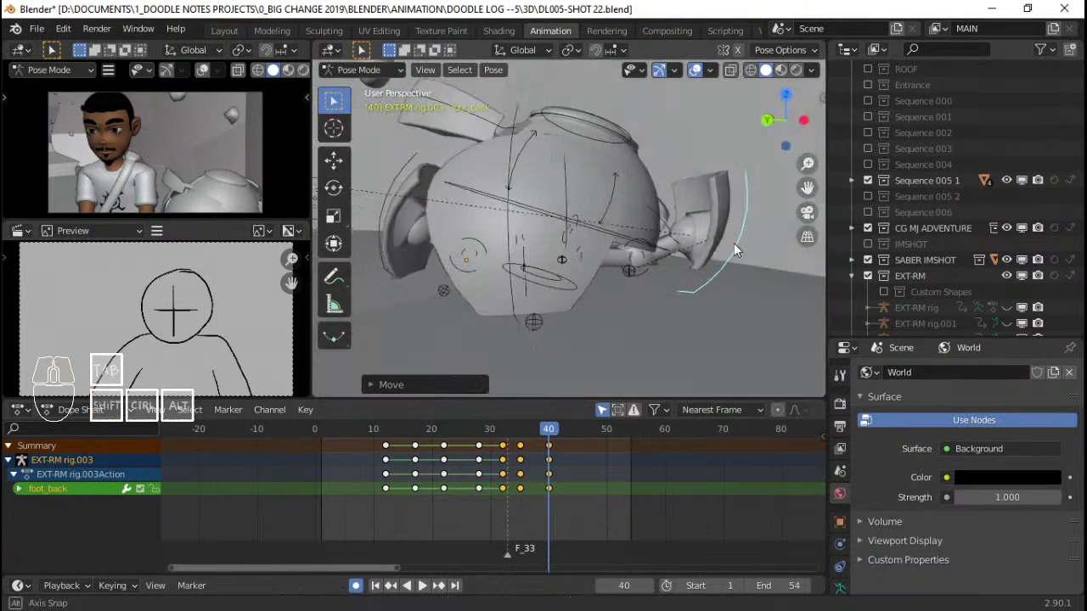
Rotate and adjust the foot_back bone at frame 40 so the back foot arches down towards the floor
key("r")
left_click(750, 213)
key("r")
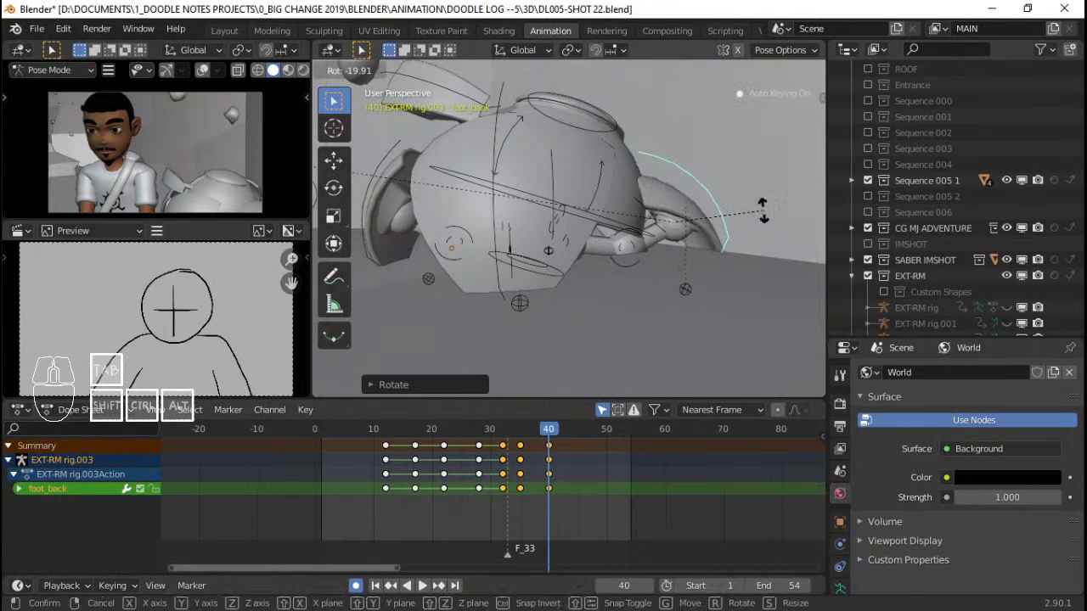
left_click(758, 200)
key("r")
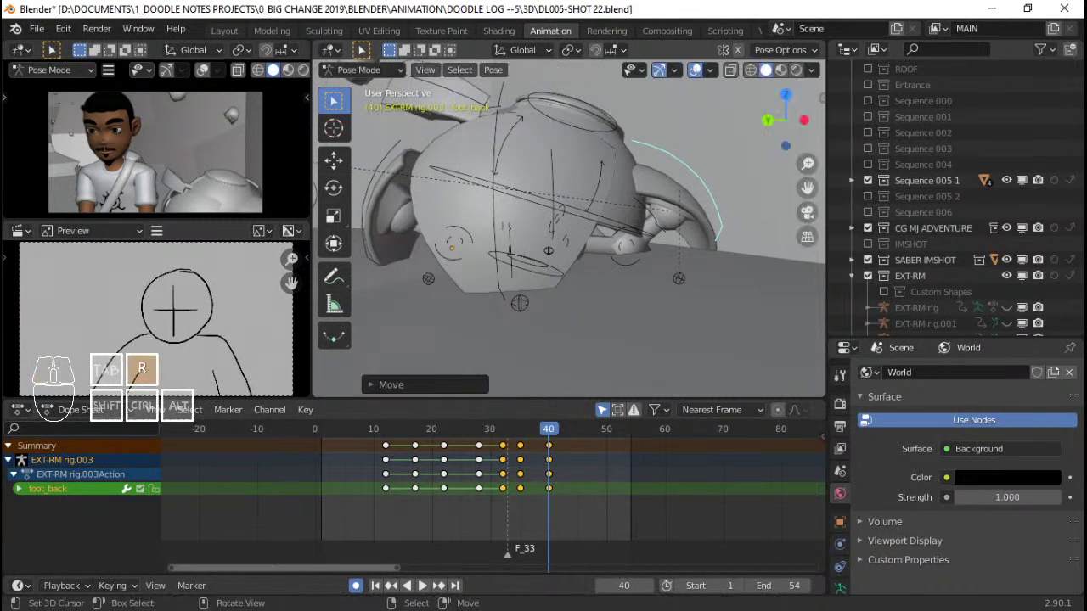
left_click(762, 222)
Move the body bone slightly and reduce its tilt at frame 40
middle_click_drag(762, 223, 696, 263)
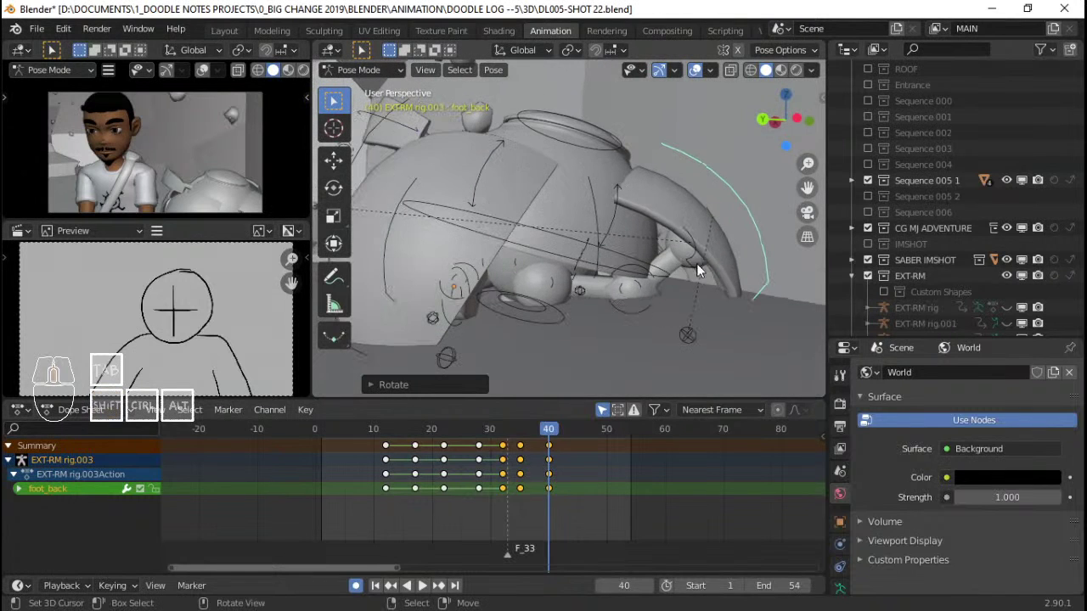
left_click(626, 265)
key("g")
left_click(629, 259)
key("r")
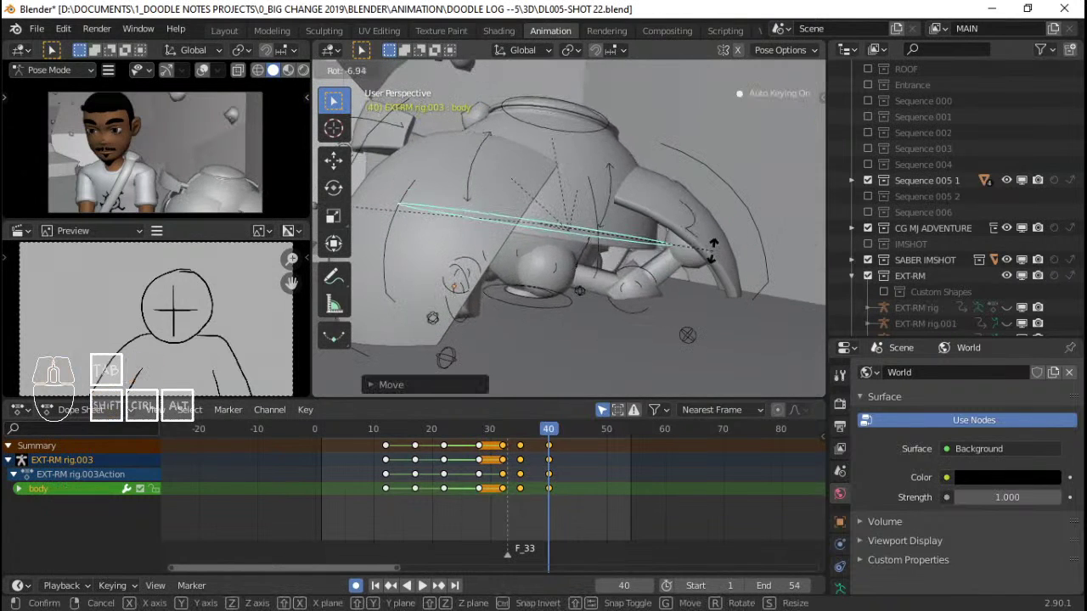
left_click(716, 251)
At frame 40, move and rotate the foot_back bone so the back foot's shell flips upward, with its lower end near the floor
left_click(764, 242)
key("g")
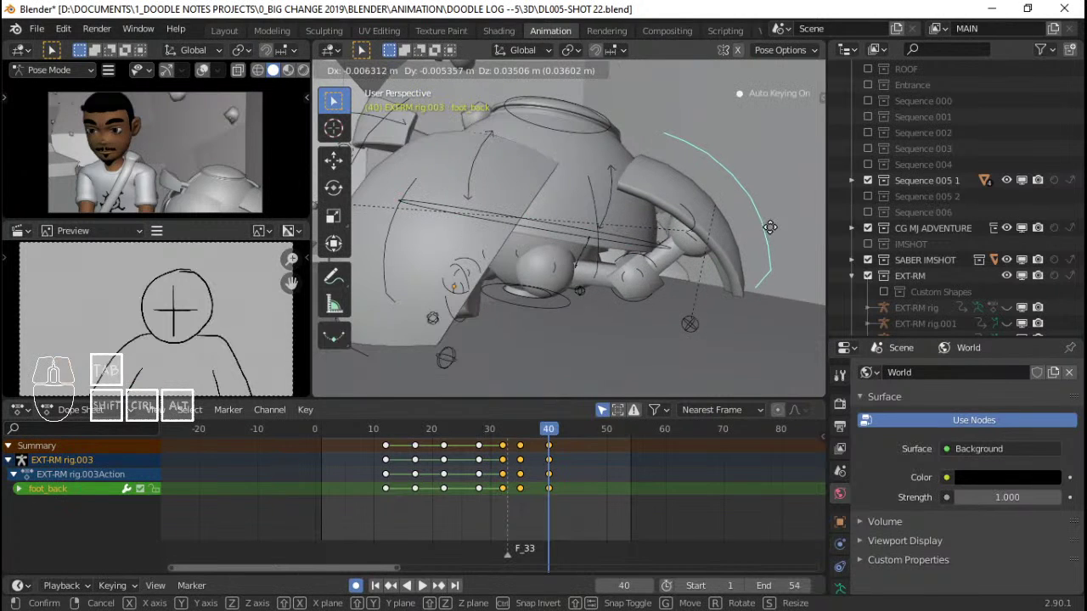
left_click(772, 225)
key("r")
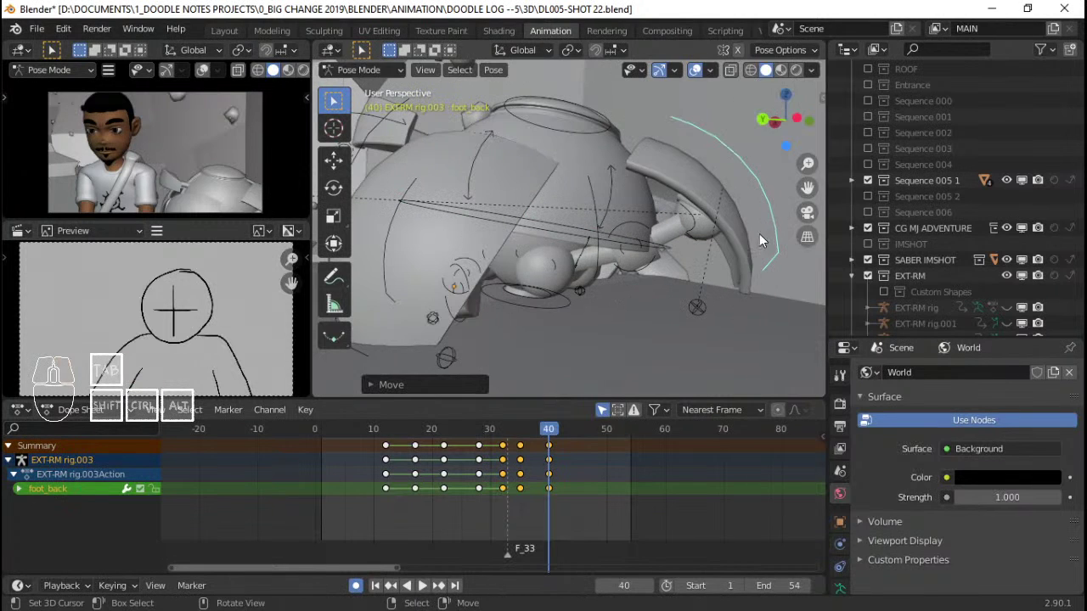
left_click(705, 323)
key("g")
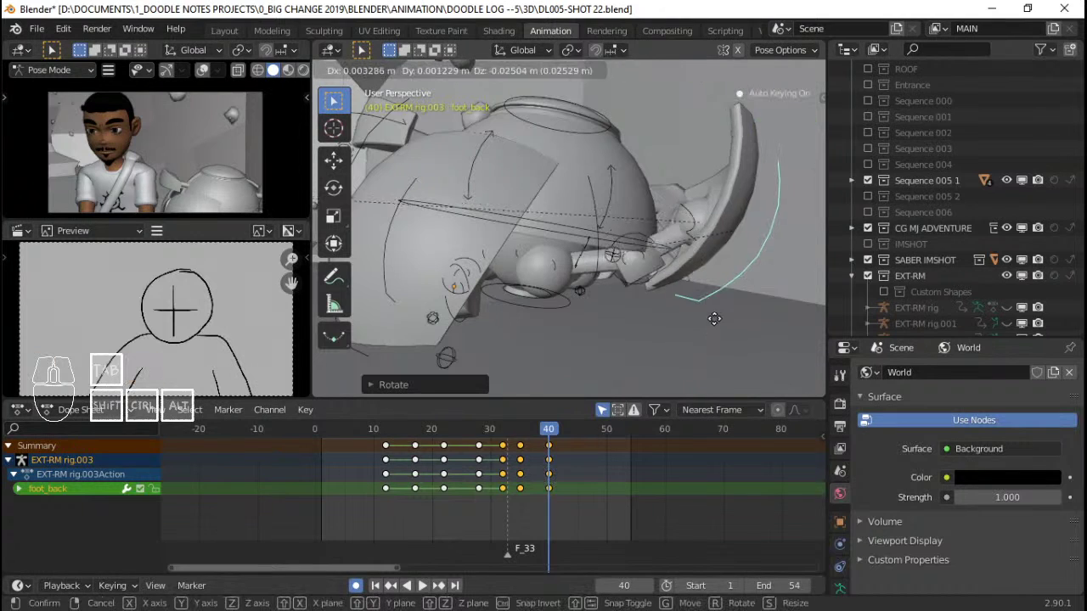
left_click(713, 315)
key("g")
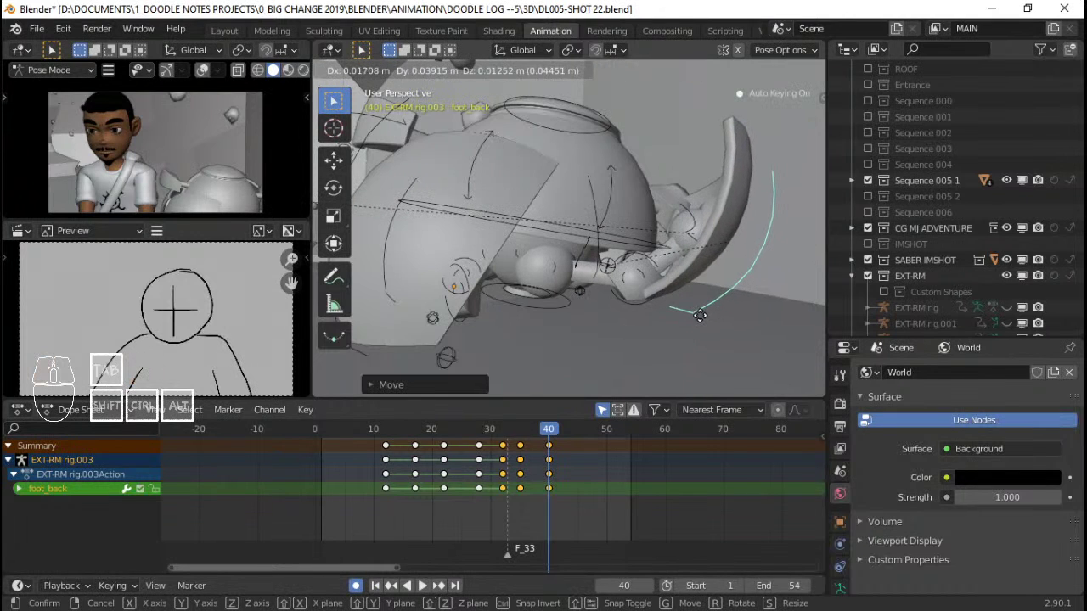
left_click(709, 269)
key("r")
key("r")
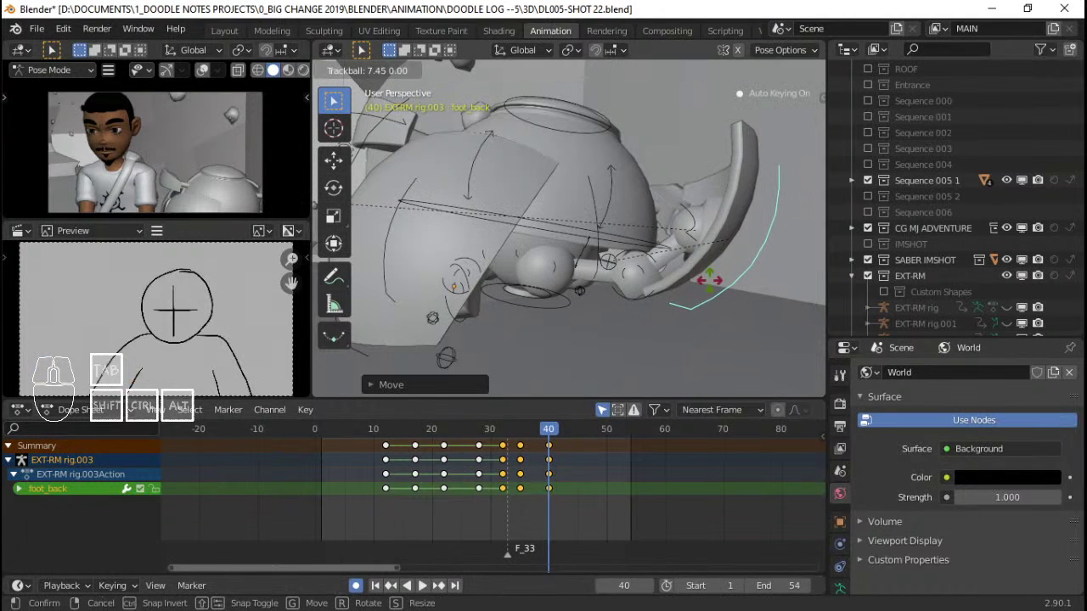
left_click(710, 282)
Rotate the foot.L bone at frame 40 so the left foot tilts away from the back foot
middle_click_drag(490, 199, 505, 212)
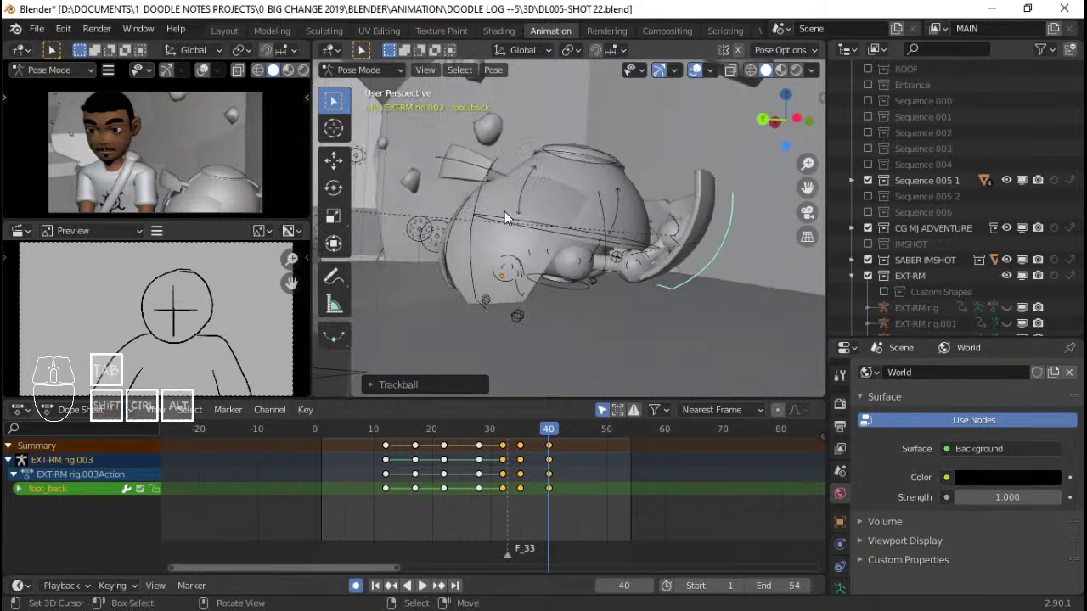
left_click(486, 222)
key("r")
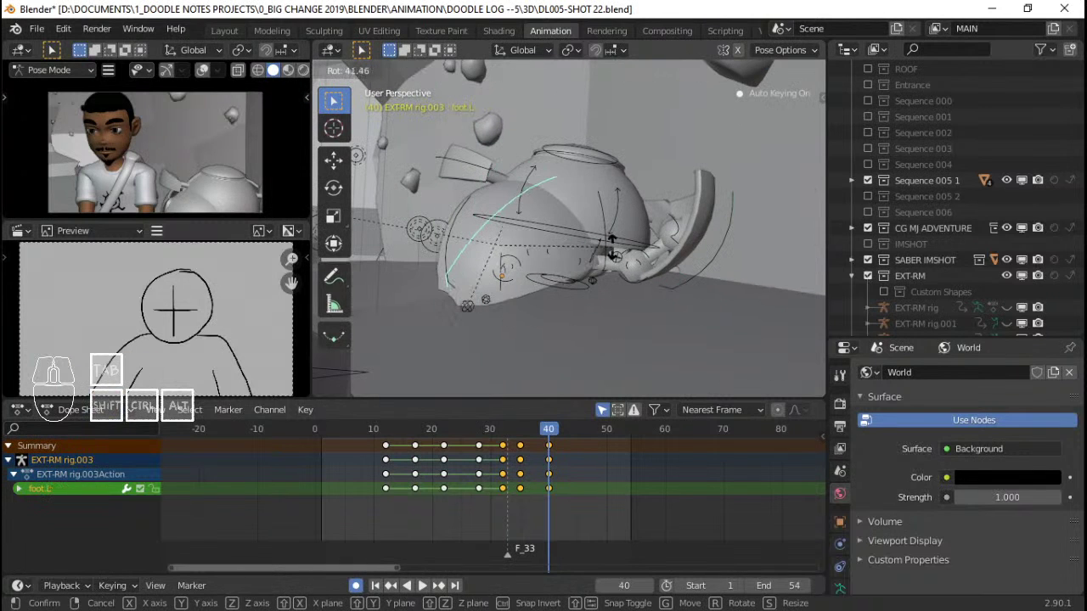
key("r")
left_click(612, 276)
key("r")
left_click(615, 282)
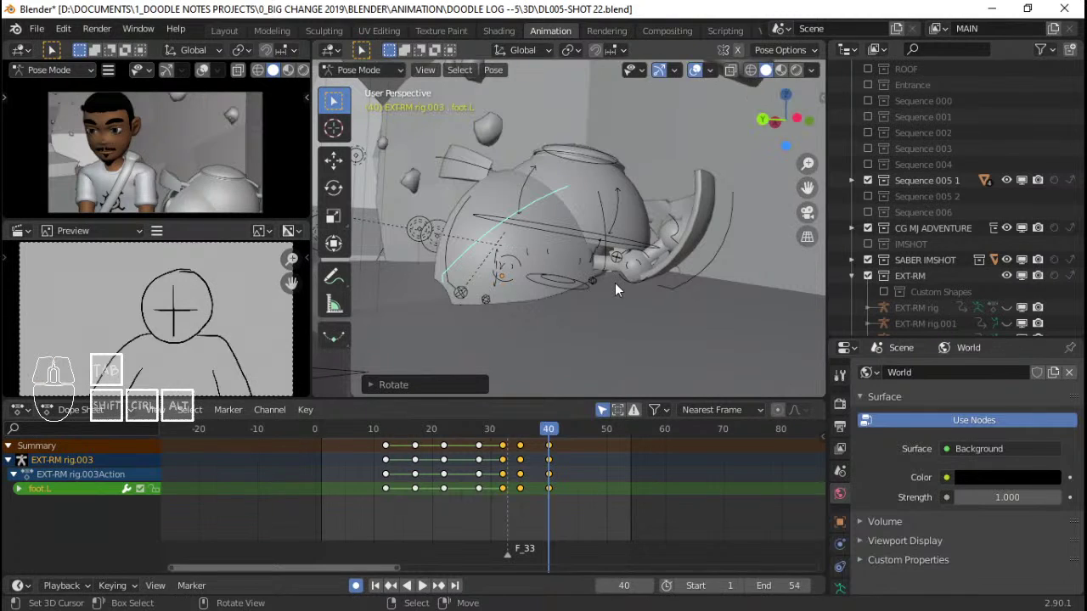
key("r")
left_click(615, 283)
Rotate the gun.L bone at frame 40 until the left gun stands roughly upright against the body
middle_click_drag(613, 273, 552, 231)
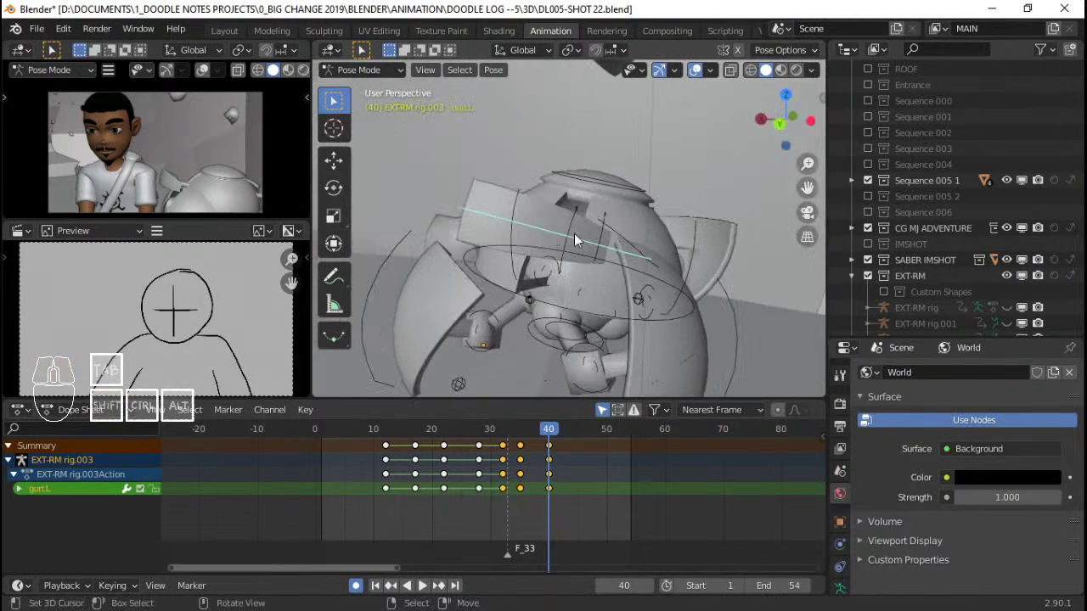
key("r")
left_click(578, 74)
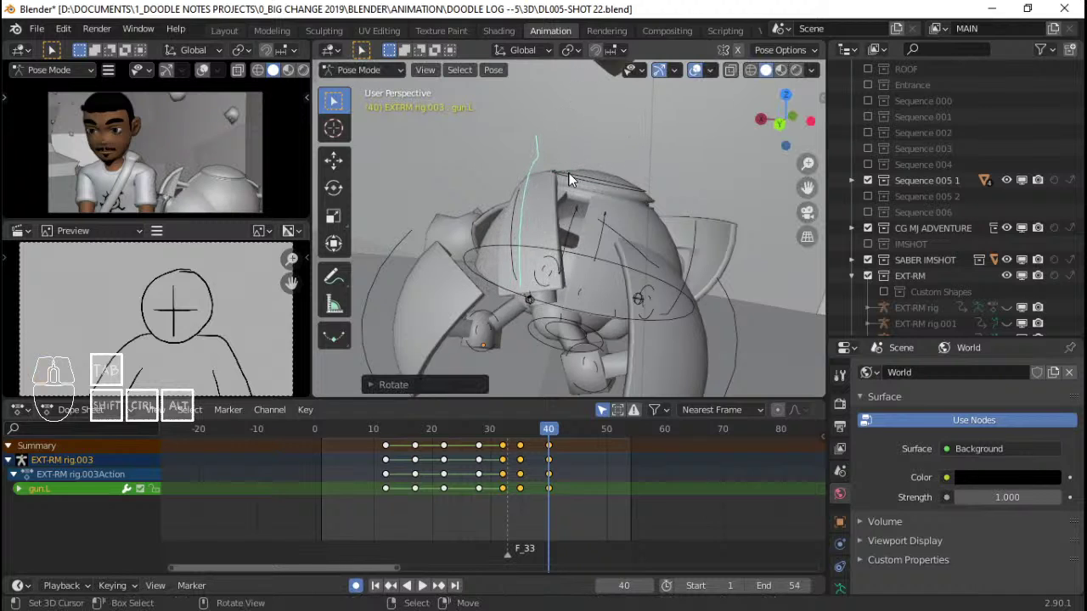
key("shift+r")
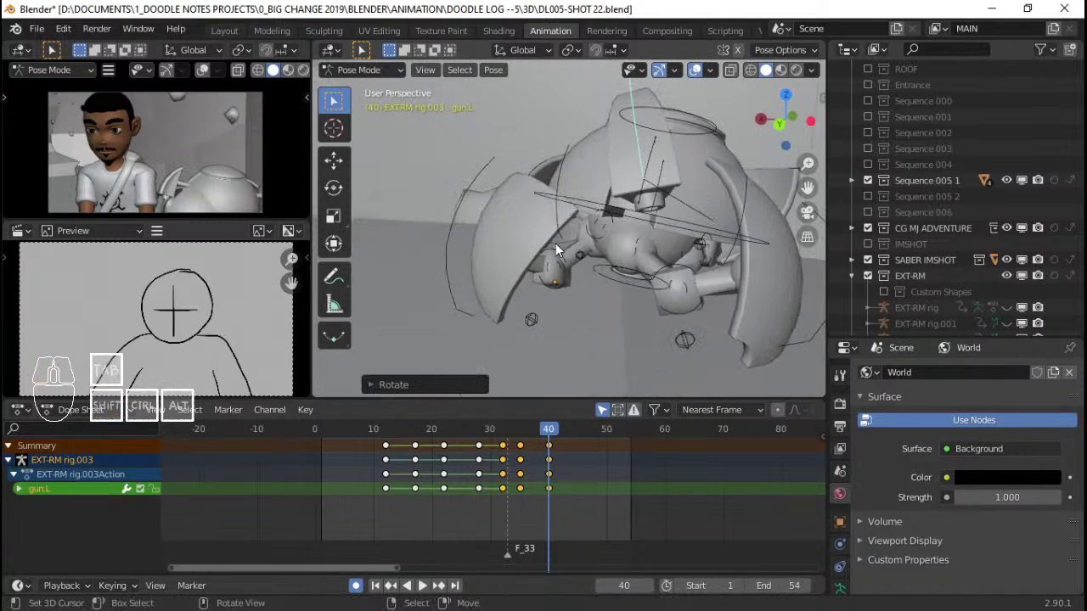
Reposition and rotate the foot.R bone at frame 40 to adjust the right foot's splay beside the body
left_click(620, 236)
middle_click_drag(621, 236, 613, 192)
key("g")
left_click(565, 209)
key("g")
left_click(563, 213)
right_click(398, 162)
key("r")
left_click(612, 244)
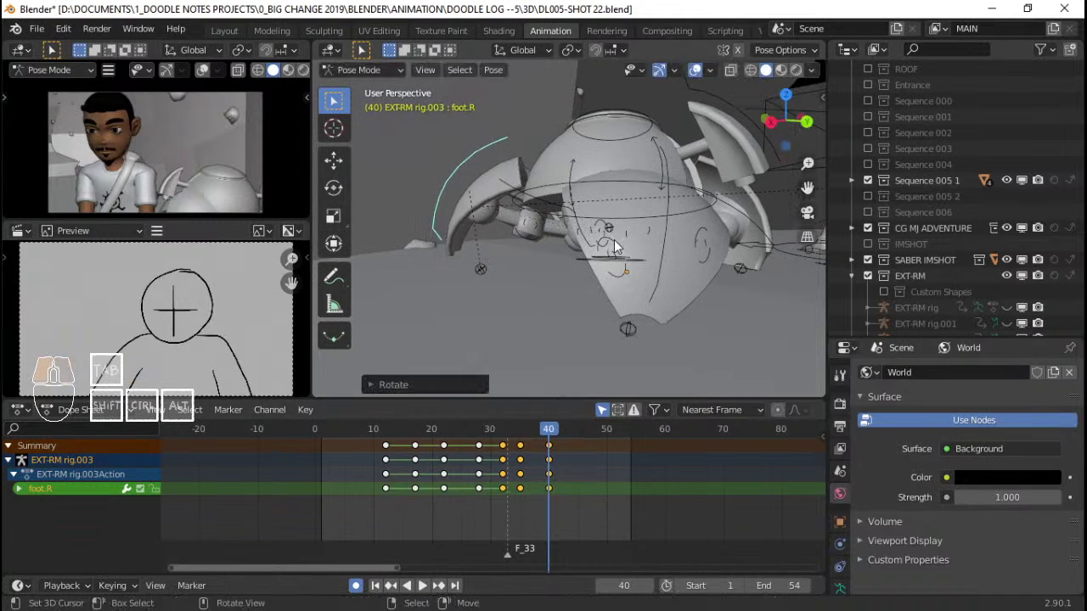
key("g")
left_click(620, 238)
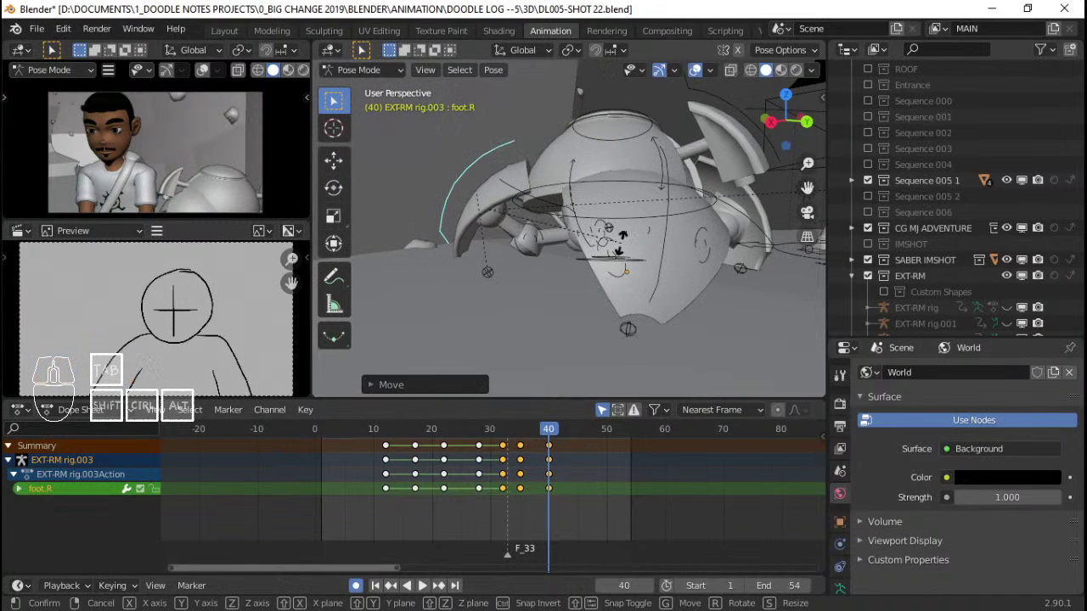
key("r")
left_click(622, 227)
Rotate the gun.R bone at frame 40 so the right gun hangs close to vertical beside the body
middle_click_drag(395, 214, 648, 255)
scroll(556, 254, "up", 2)
right_click(652, 269)
key("r")
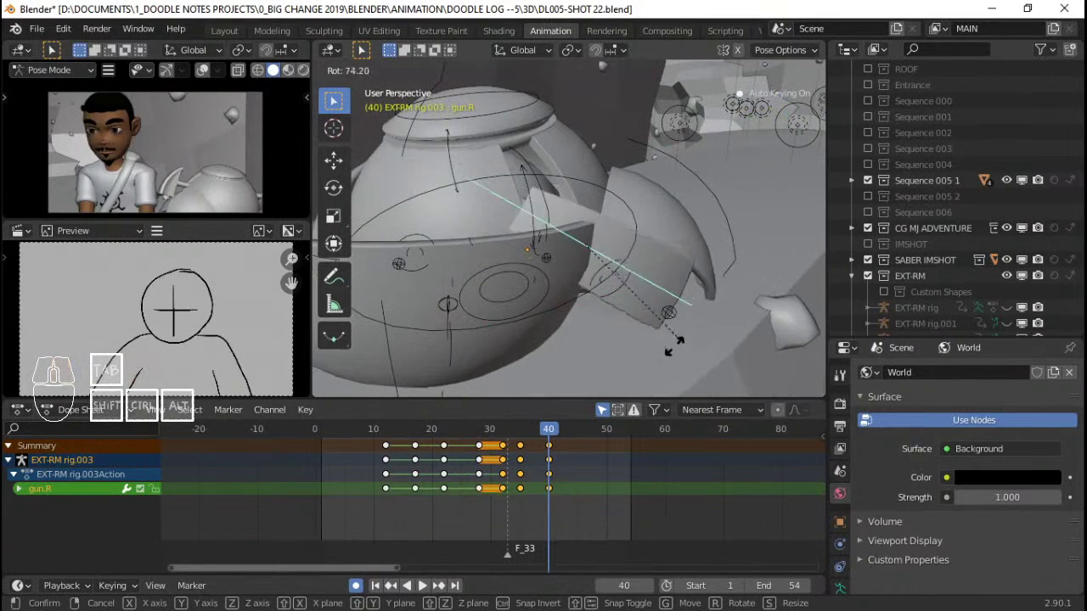
left_click(568, 379)
middle_click_drag(568, 379, 519, 234)
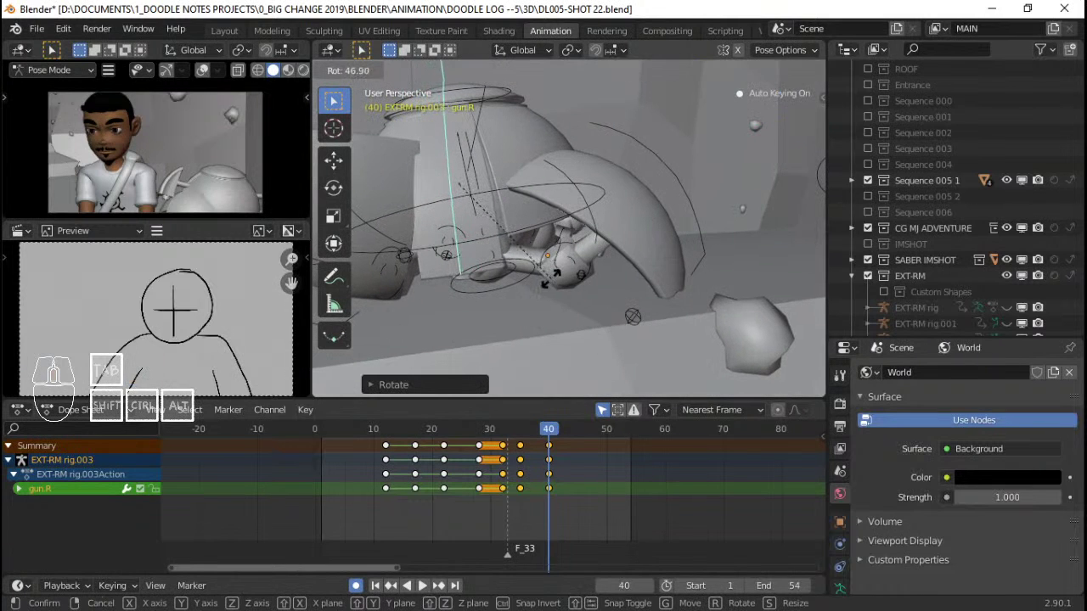
Rotate the body bone about 3° around its local Z axis at frame 40
right_click(536, 197)
key("r")
key("z")
key("z")
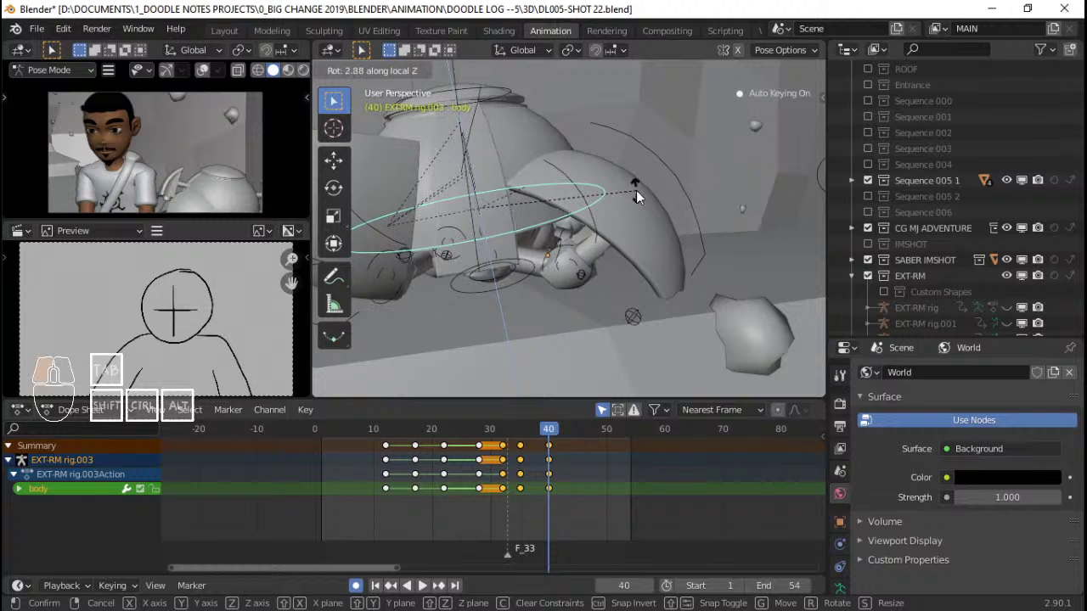
left_click(636, 190)
Insert Location & Rotation keyframes for all of the droid's bones at frame 40
middle_click_drag(636, 190, 546, 180)
key("a")
scroll(546, 180, "down", 3)
key("i")
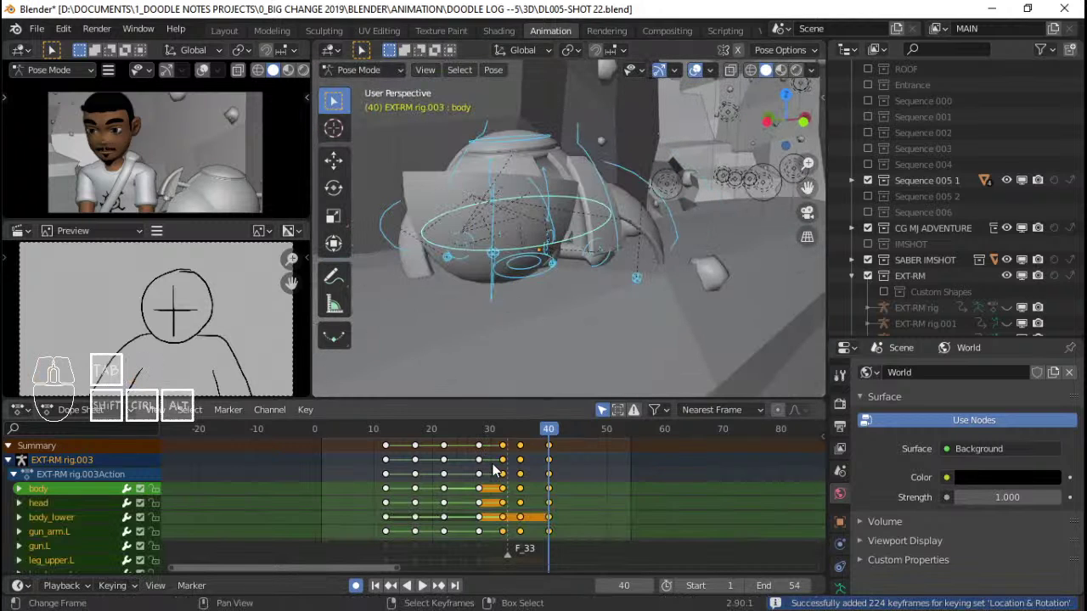
Play back the droid's fall and shift all of its frame 40 keyframes to frame 42
key("space")
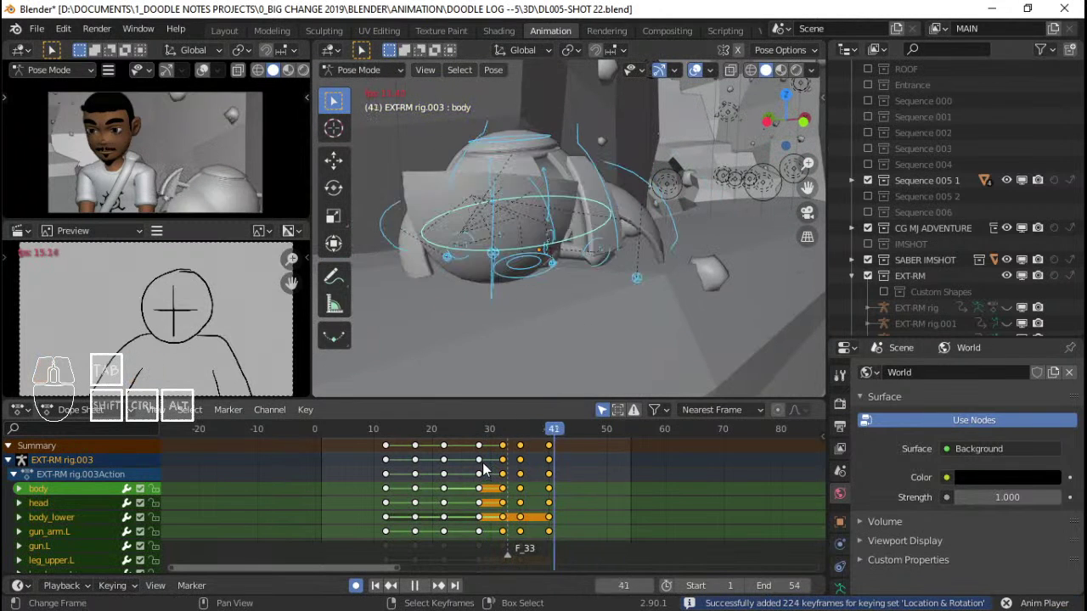
key("space")
left_click(446, 463)
key("space")
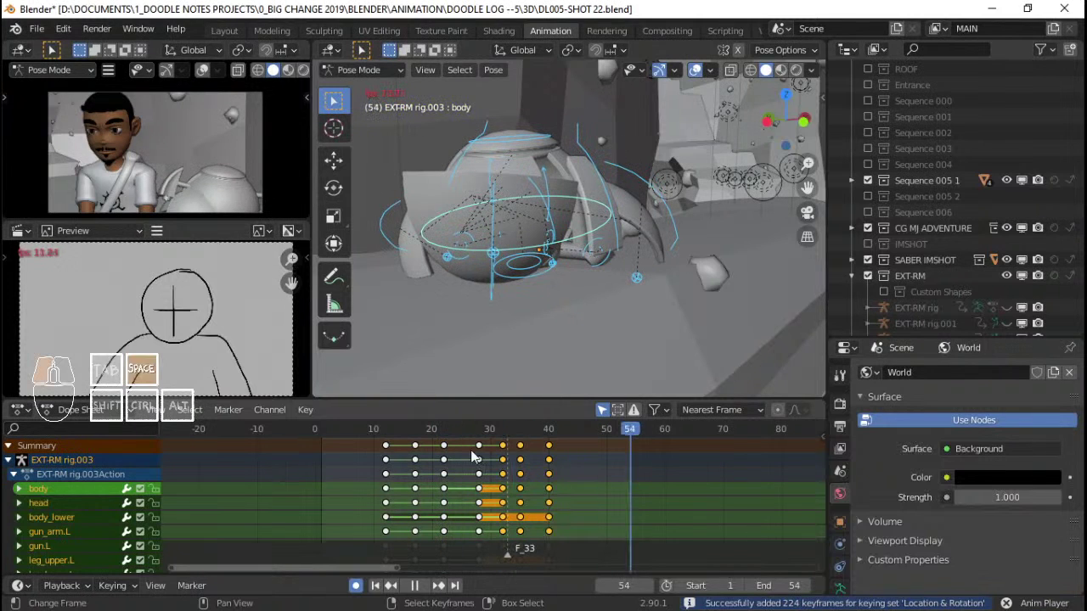
key("space")
left_click_drag(496, 456, 546, 446)
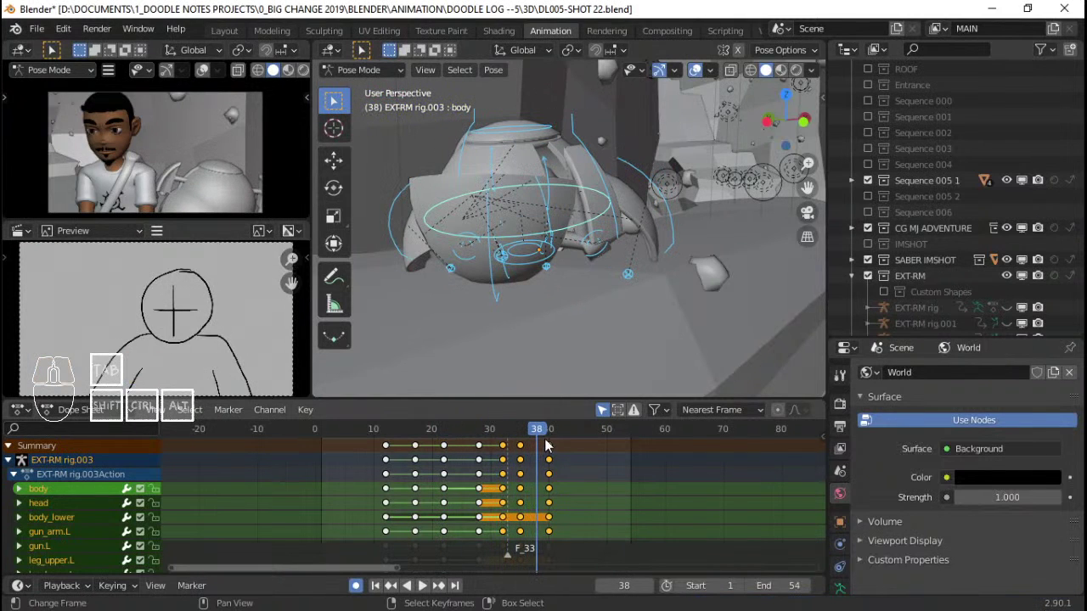
right_click(548, 448)
key("g")
left_click(559, 449)
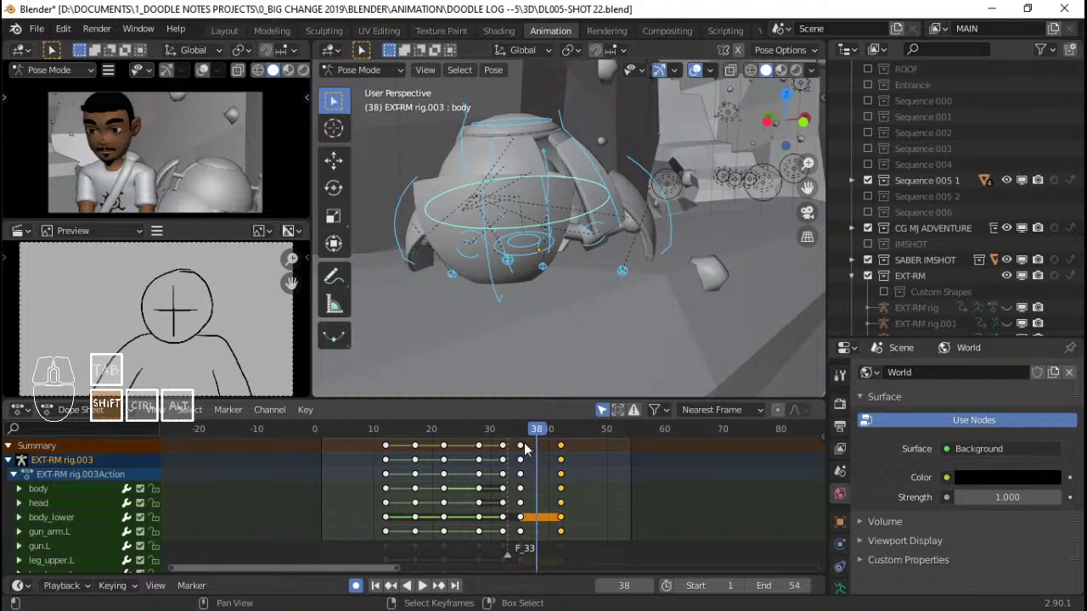
Change the interpolation type of all the droid's keyframes at frames 35 and 42
key("t")
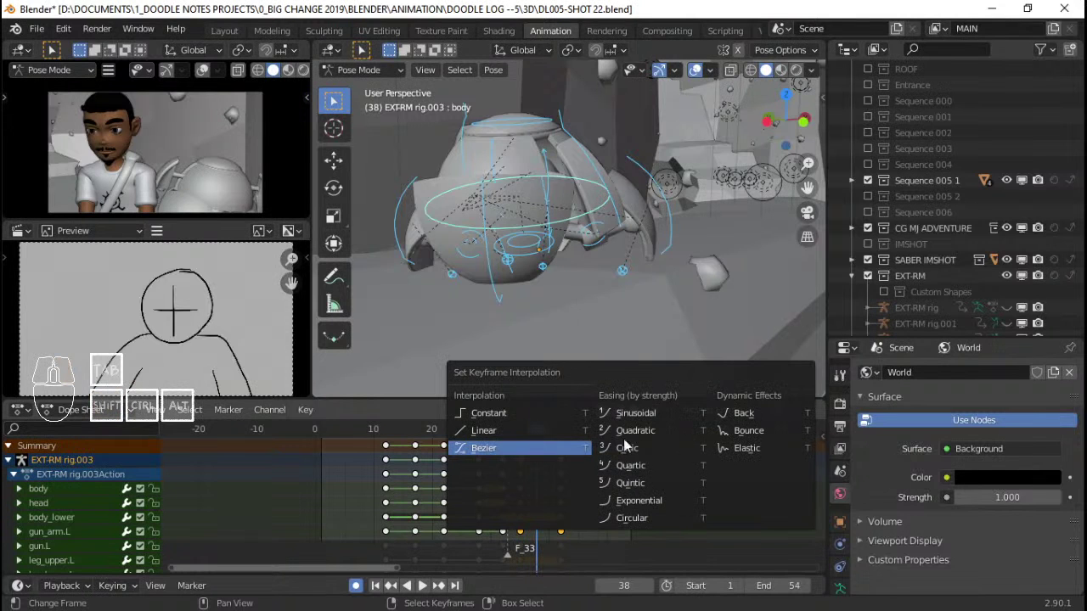
left_click(713, 423)
Play back and scrub the droid's fall repeatedly to check the easing into the frame 42 pose
key("shift+ctrl+space")
key("space")
left_click_drag(484, 472, 513, 462)
key("space")
key("space")
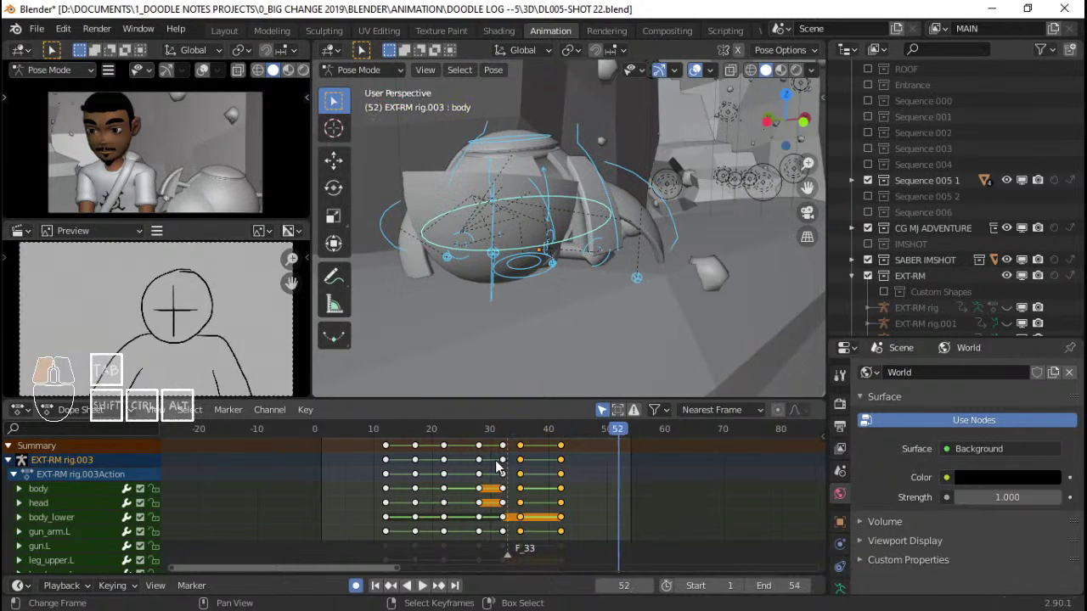
left_click(498, 465)
key("space")
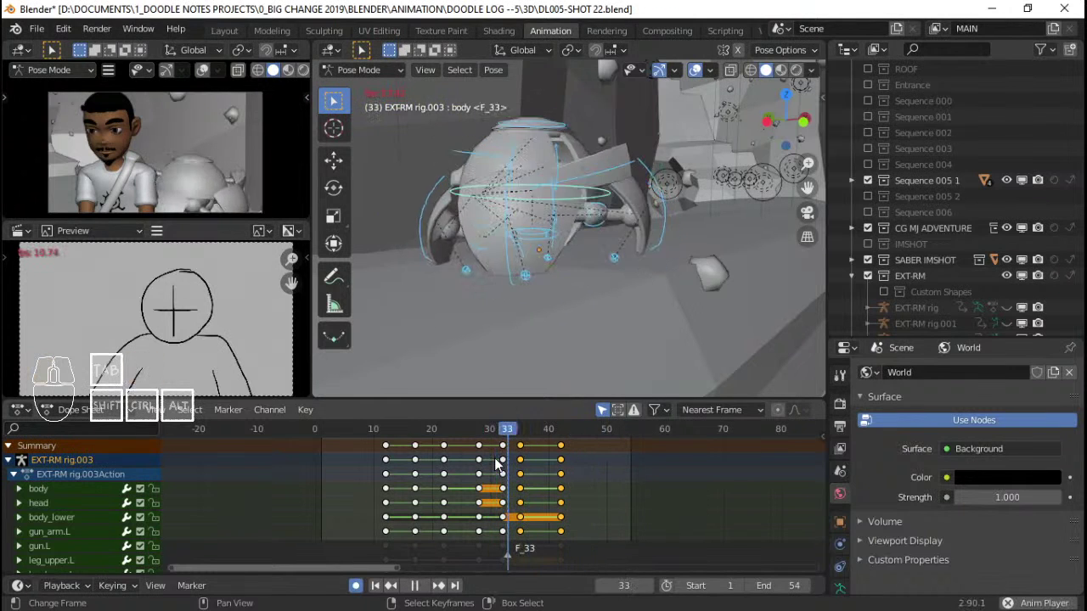
left_click(446, 465)
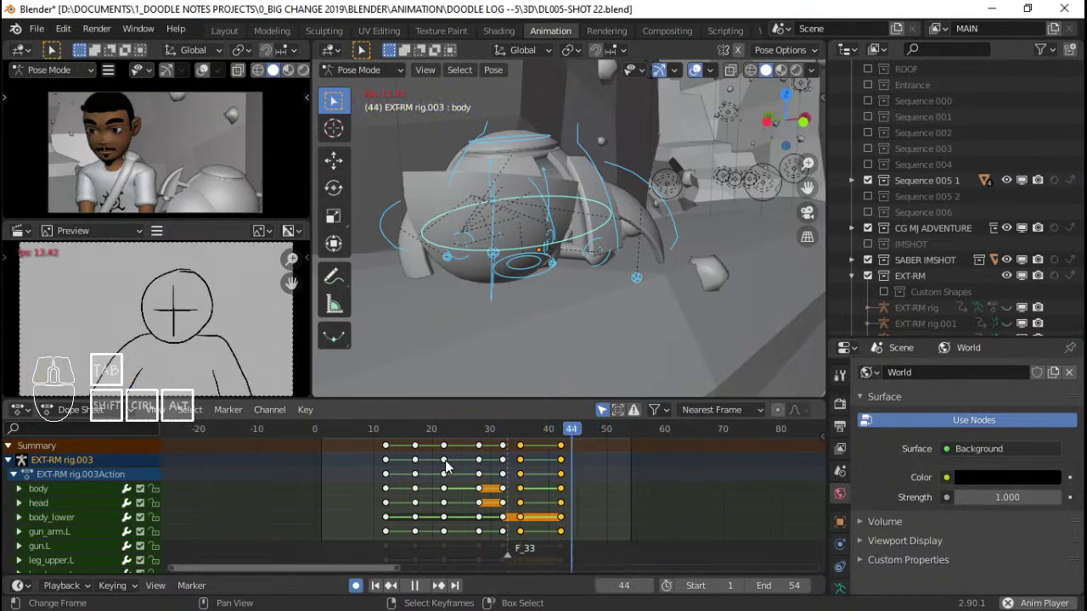
Set the gun.L bone's keyframe interpolation between frames 35 and 42 to Bezier
left_click_drag(434, 461, 558, 456)
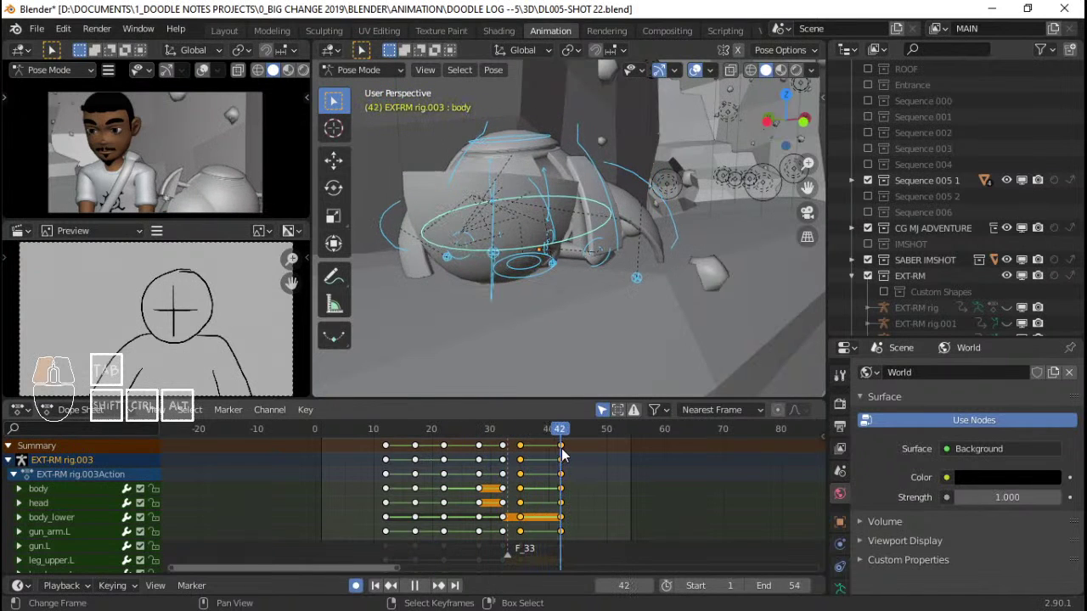
middle_click_drag(504, 182, 607, 189)
left_click(480, 122)
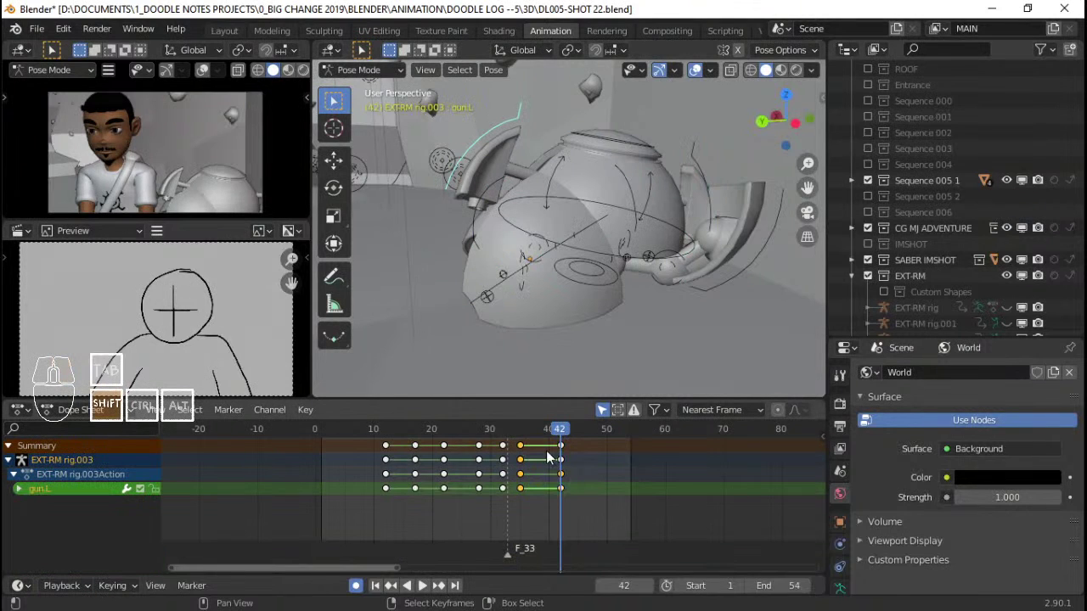
key("t")
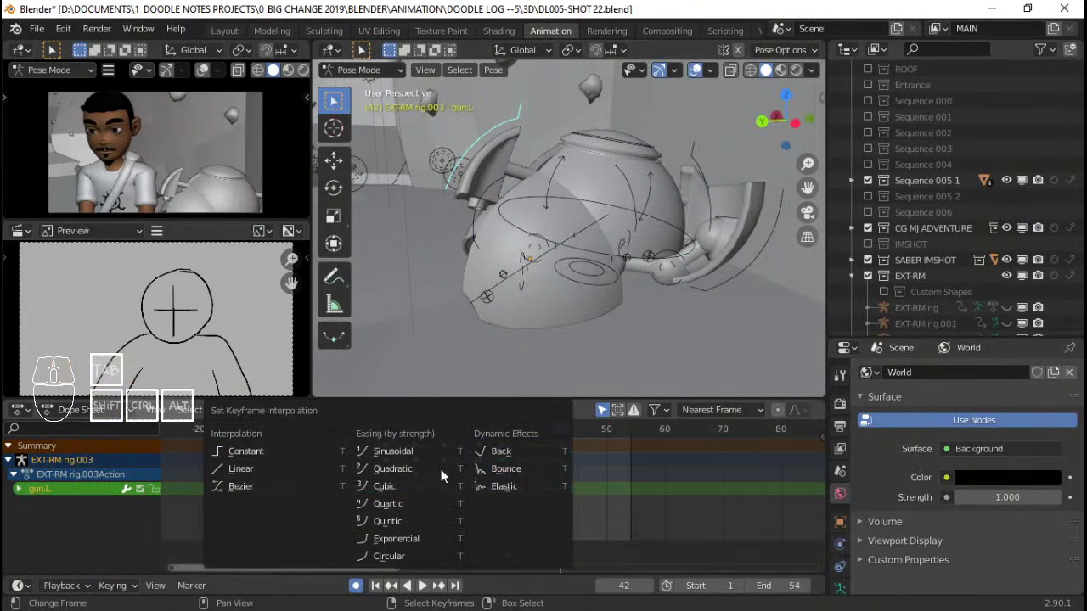
left_click(254, 492)
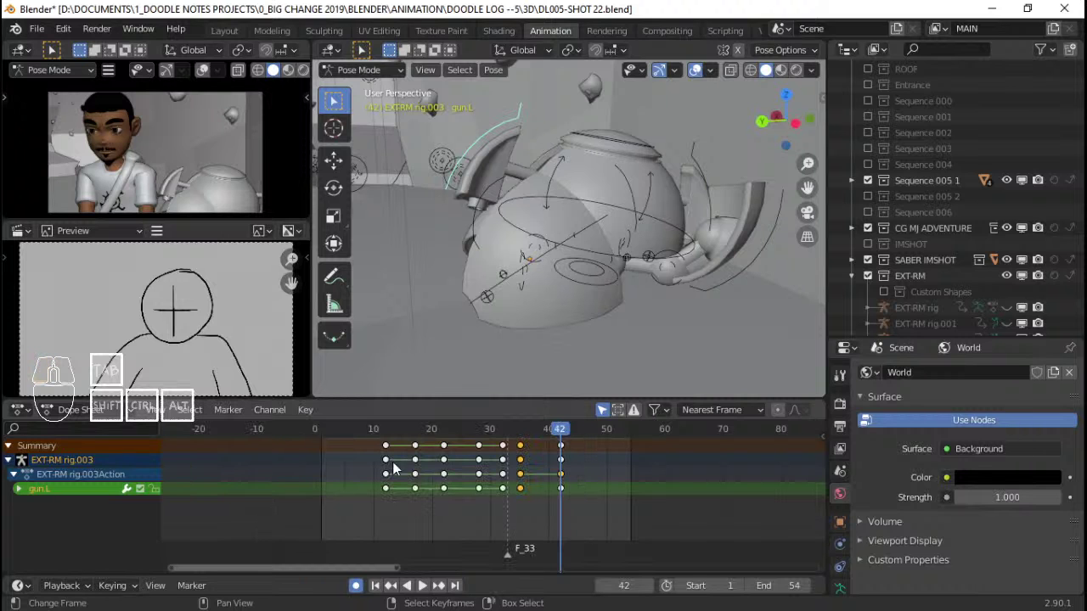
Review the gun.L motion and rotate the bone further at frame 42 so the left gun swings past upright
key("space")
key("space")
left_click_drag(465, 461, 561, 466)
middle_click_drag(528, 284, 703, 275)
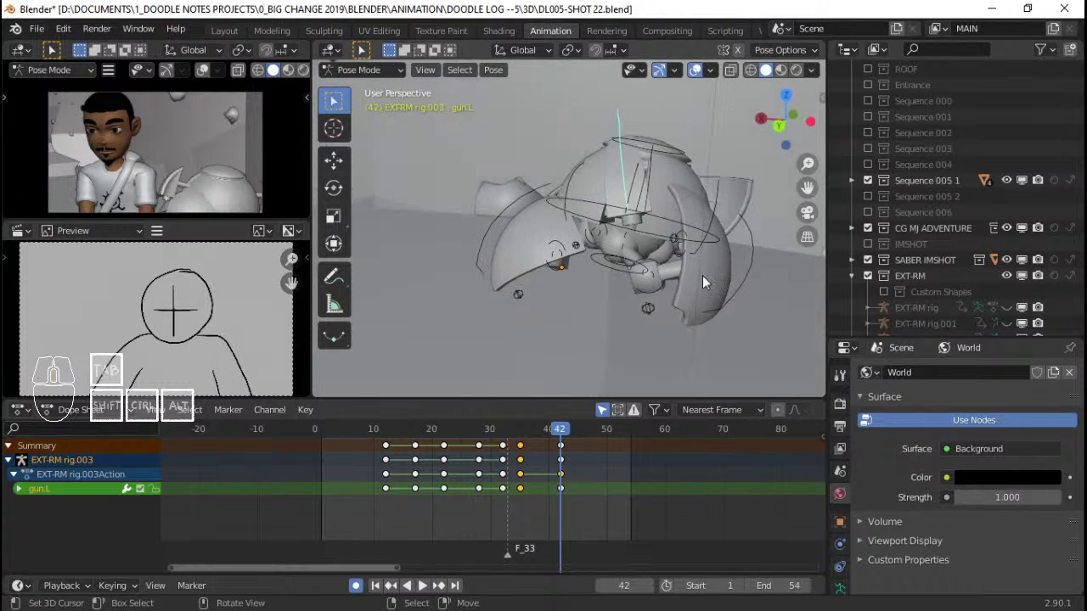
key("r")
left_click(754, 237)
Rotate the gun.L bone in the opposite direction at frame 47 so the left gun swings back
key("space")
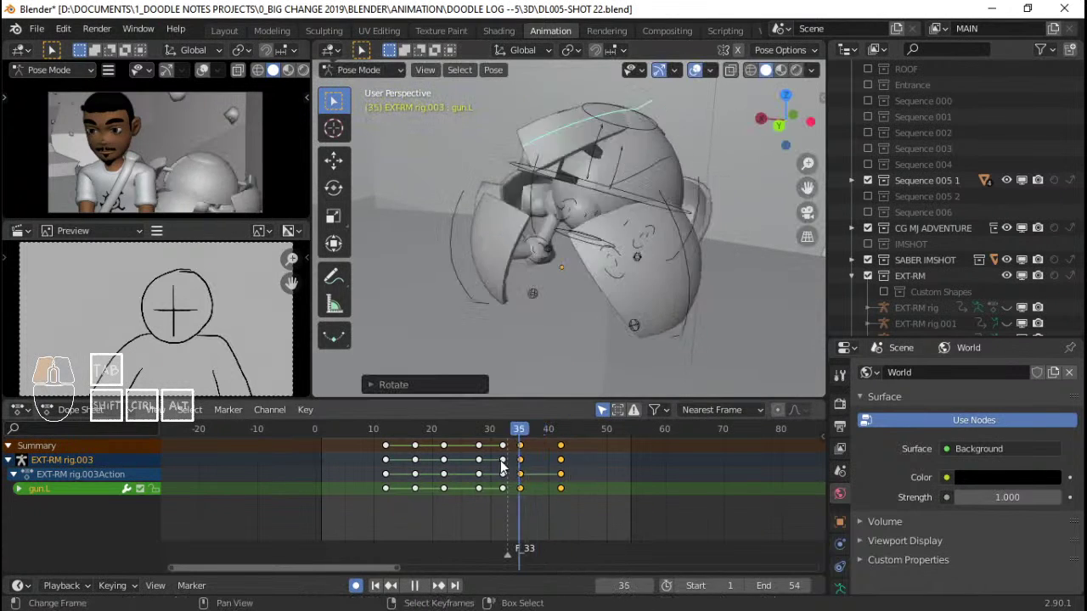
key("space")
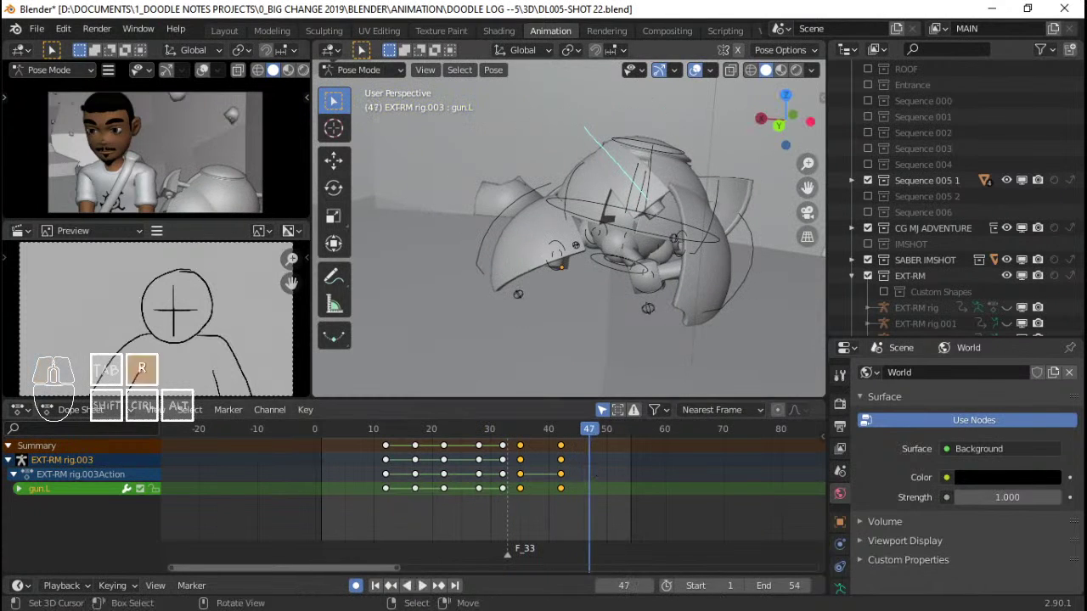
key("r")
left_click(581, 334)
Review the left gun's swing and set the gun.L interpolation between frames 42 and 47 to Bezier
left_click(503, 467)
key("space")
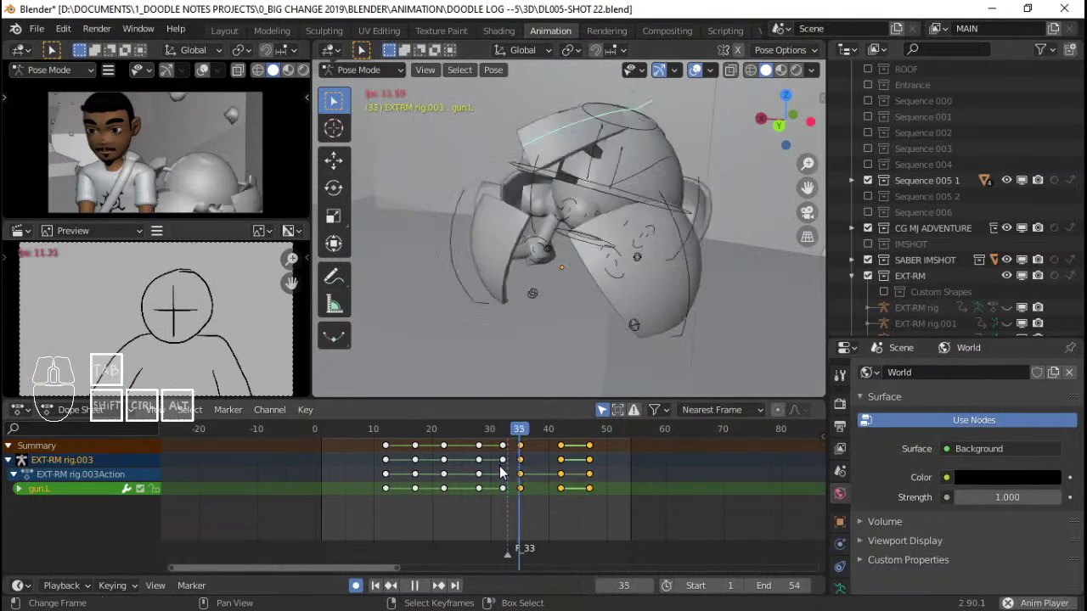
key("space")
left_click(567, 452)
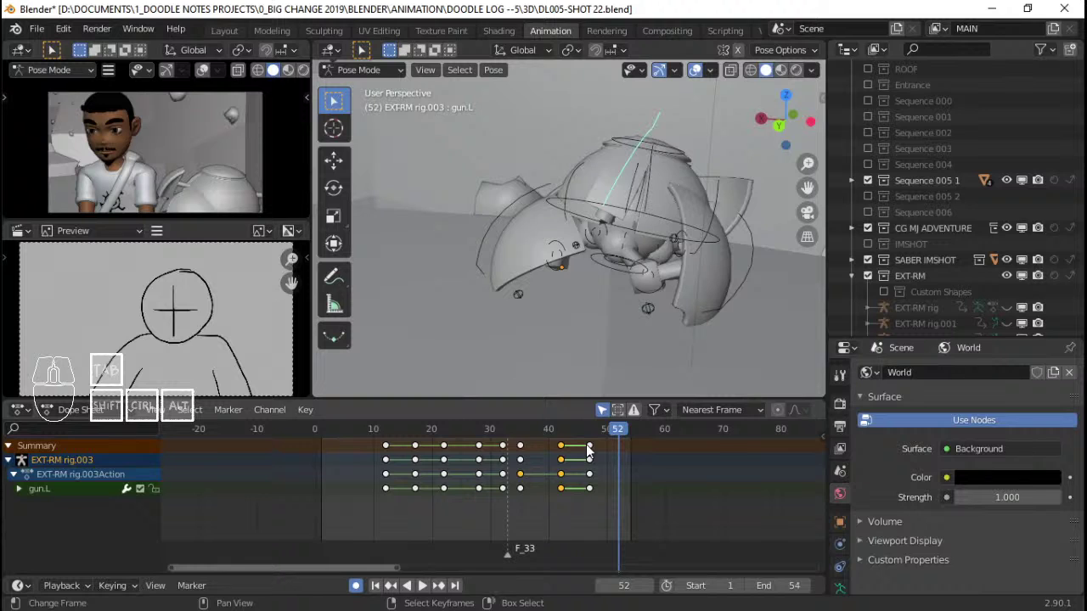
key("t")
left_click(522, 444)
key("space")
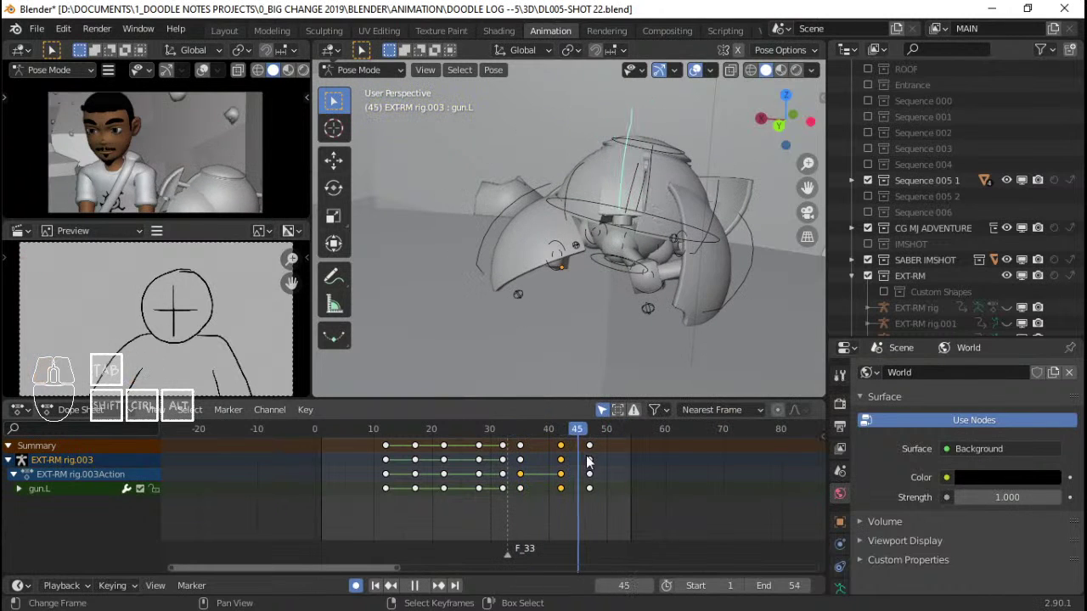
Try moving the gun.L keyframe from frame 47 to frame 45 and play back the left gun's swing
right_click(592, 444)
key("shift+s")
left_click(543, 446)
left_click(543, 447)
key("space")
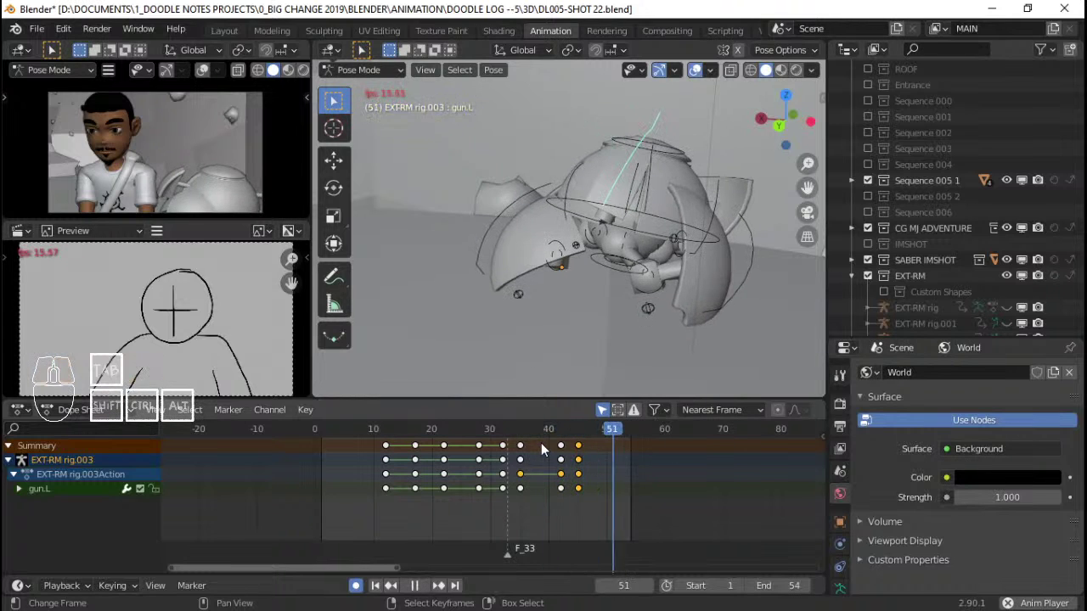
left_click_drag(544, 447, 573, 451)
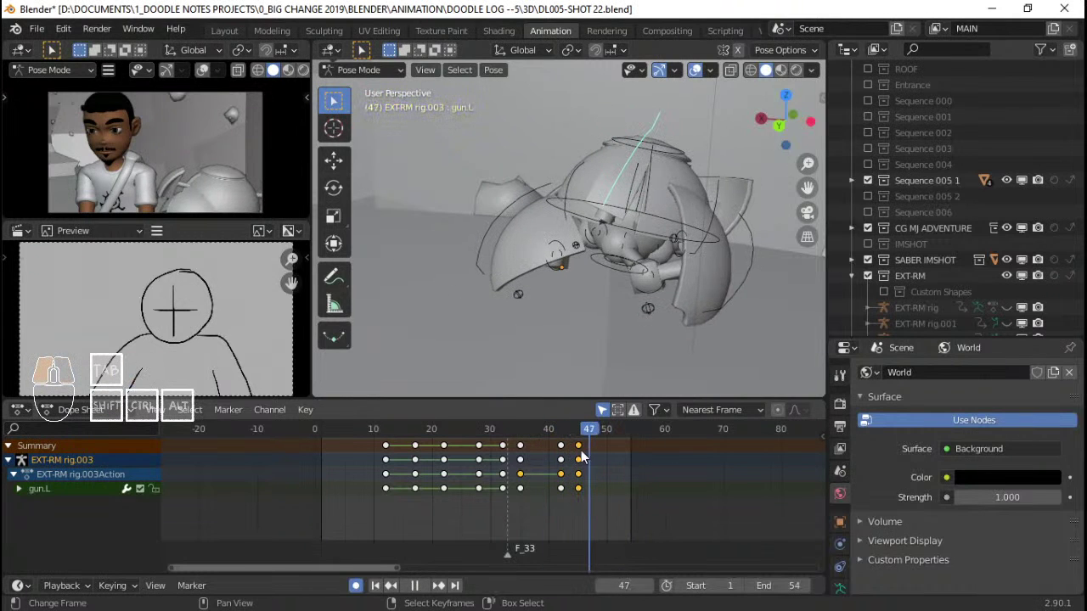
right_click_drag(580, 450, 592, 444)
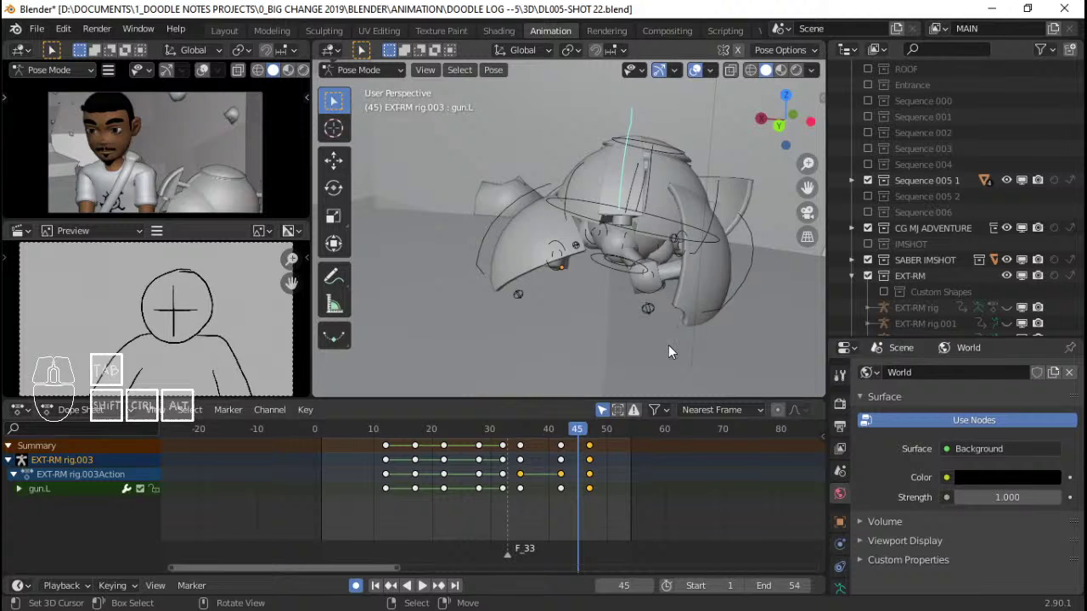
Rotate the gun.L bone about 18 degrees further at frame 47 to widen the left gun's backswing
key("Up")
key("r")
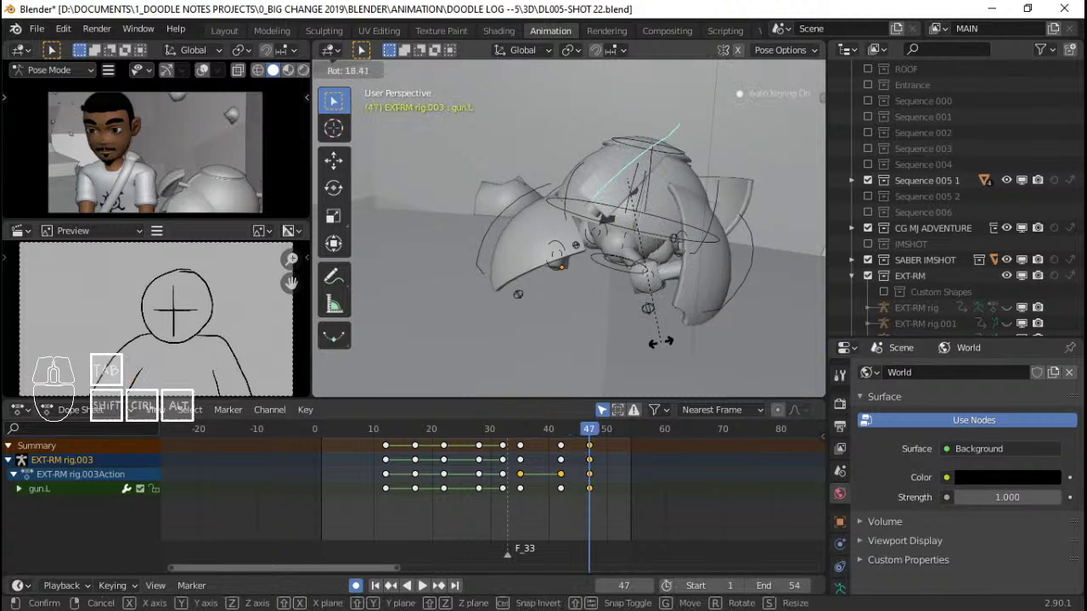
left_click(660, 342)
Rotate the gun.L bone in the opposite direction at frame 52 and review the swing
left_click_drag(614, 477, 618, 477)
key("r")
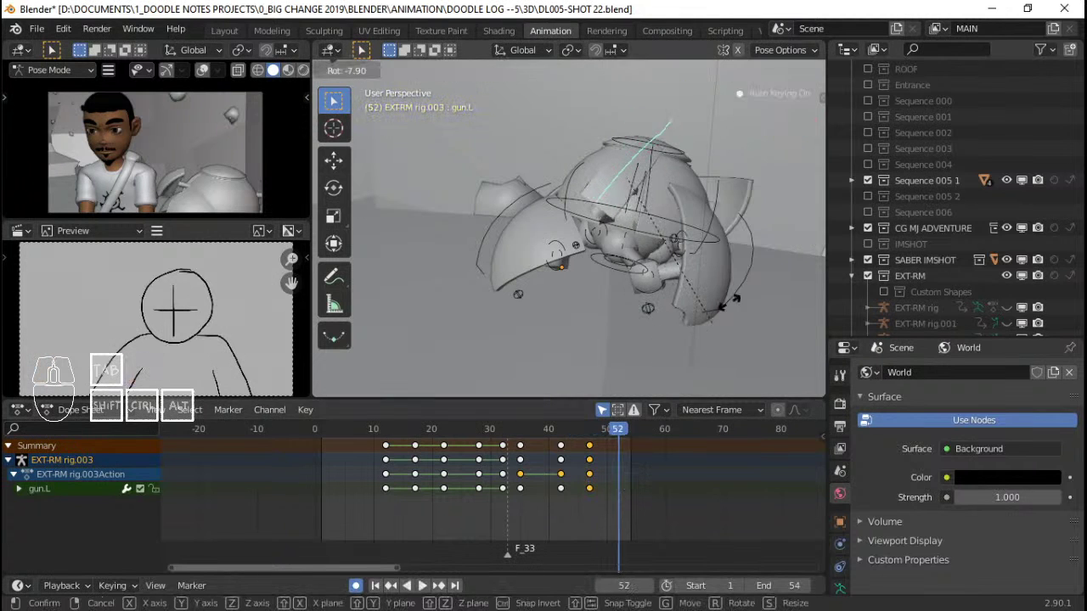
left_click(763, 208)
key("space")
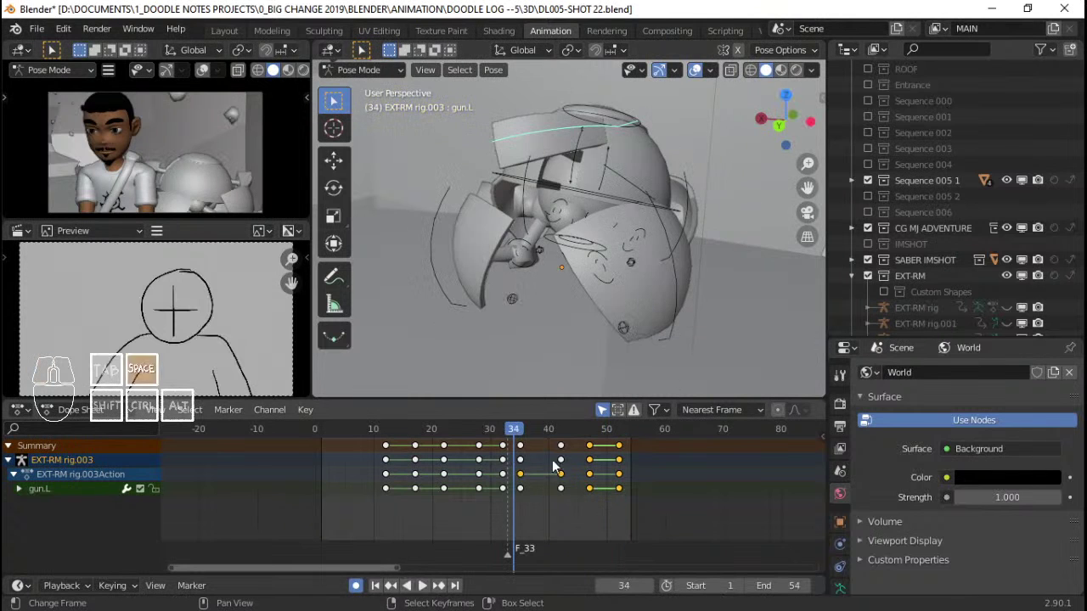
key("space")
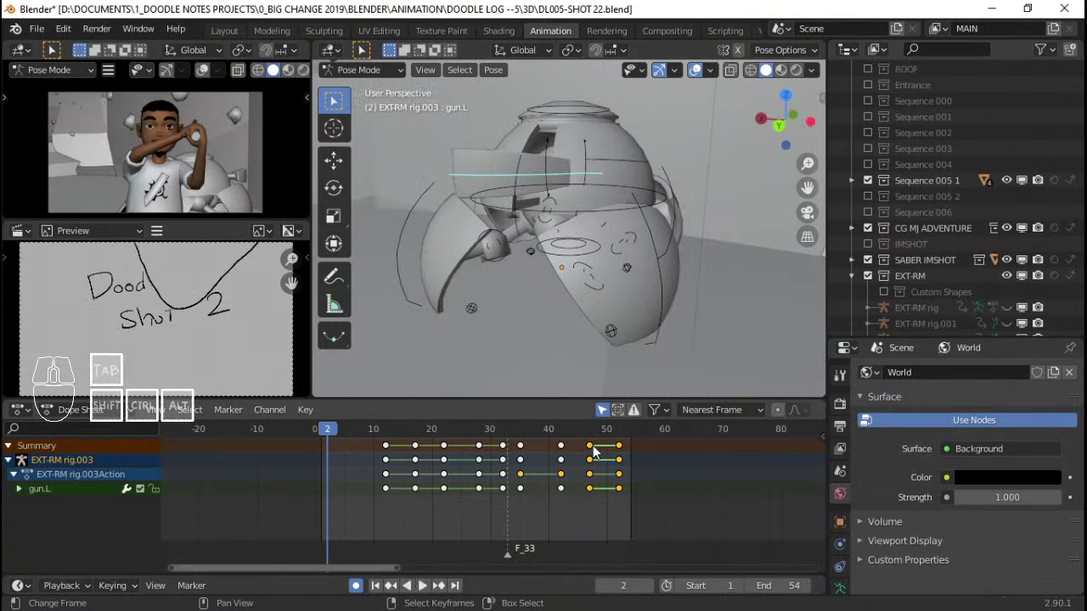
Set the gun.L keyframe interpolation between frames 42 and 52 to Bezier and play back the motion
key("c")
right_click(615, 448)
key("t")
left_click(622, 446)
key("space")
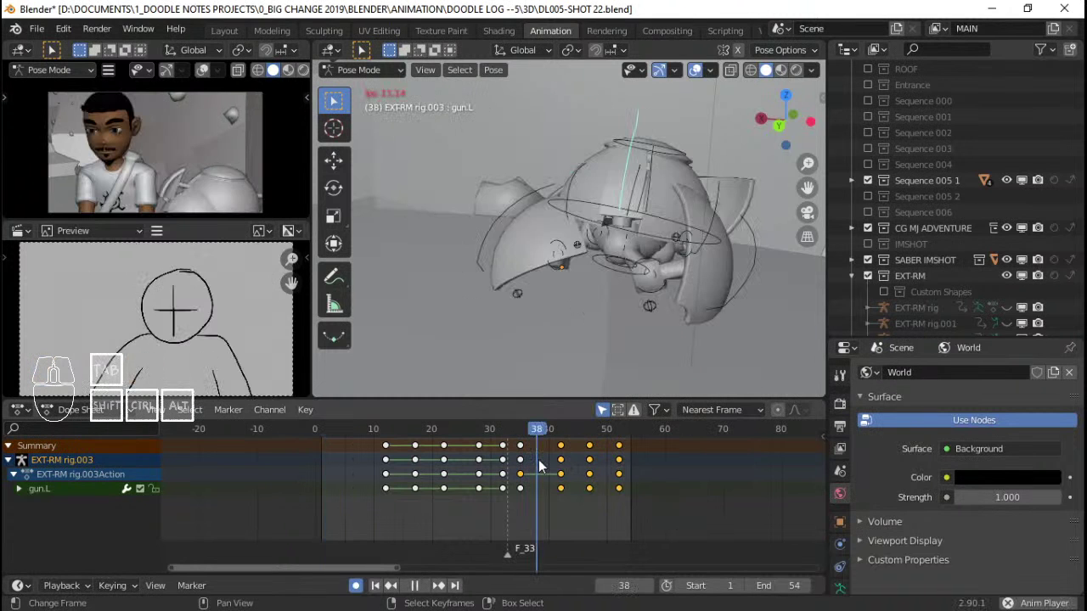
Rotate the gun.L bone about 16 degrees at frame 57 to continue the left gun's swing, and review the playback
left_click_drag(538, 459, 647, 459)
key("r")
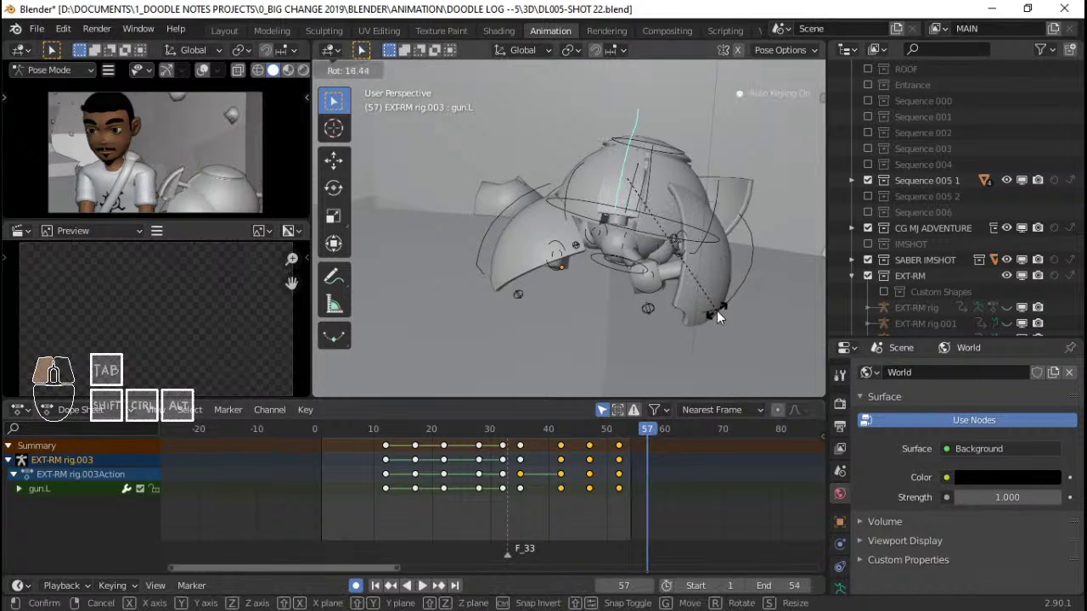
left_click(717, 310)
key("space")
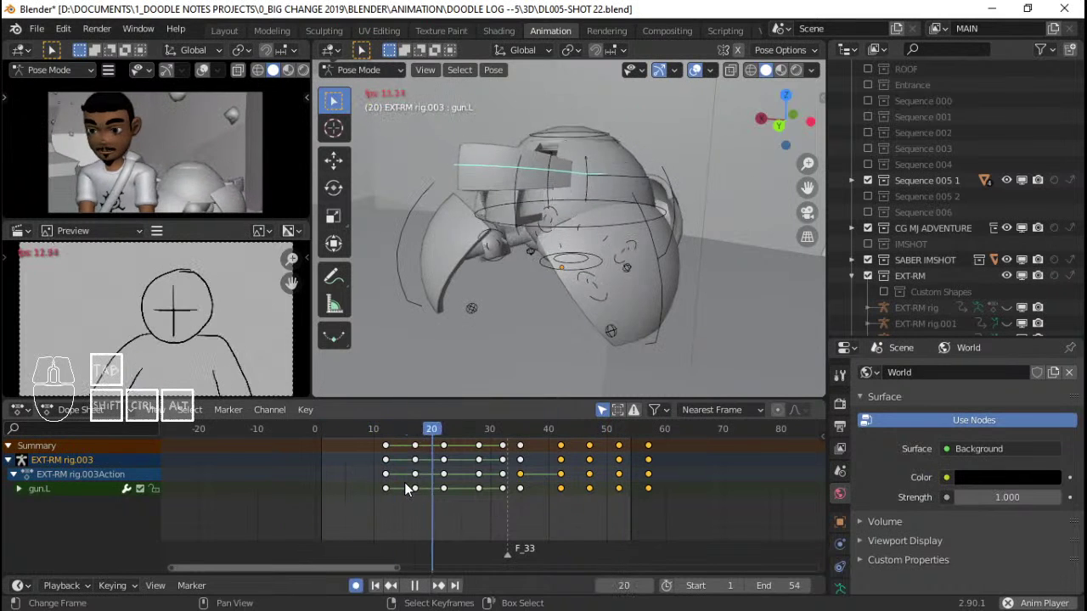
key("space")
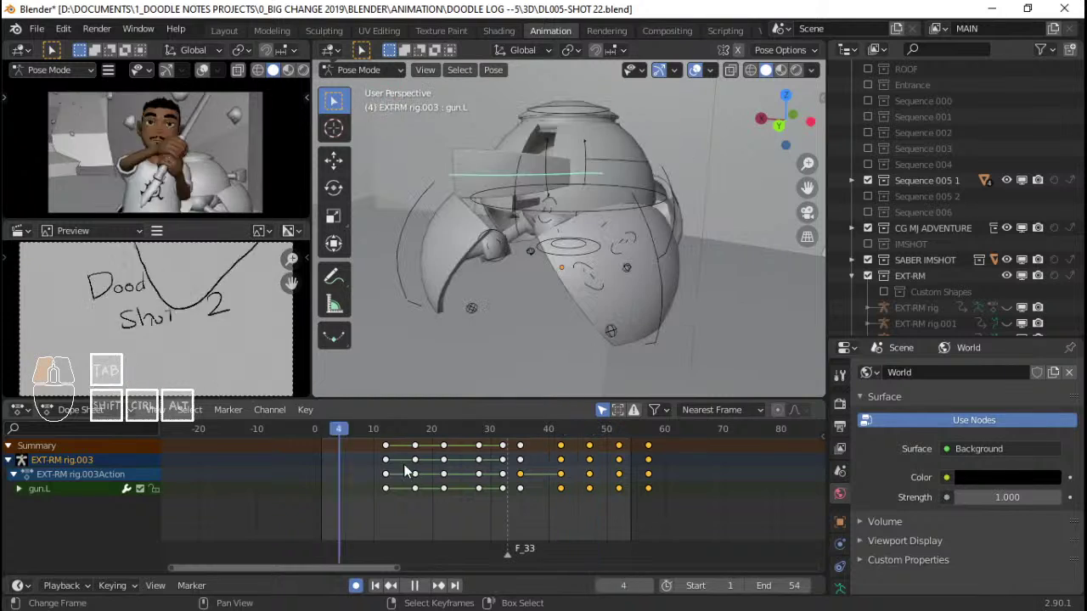
key("space")
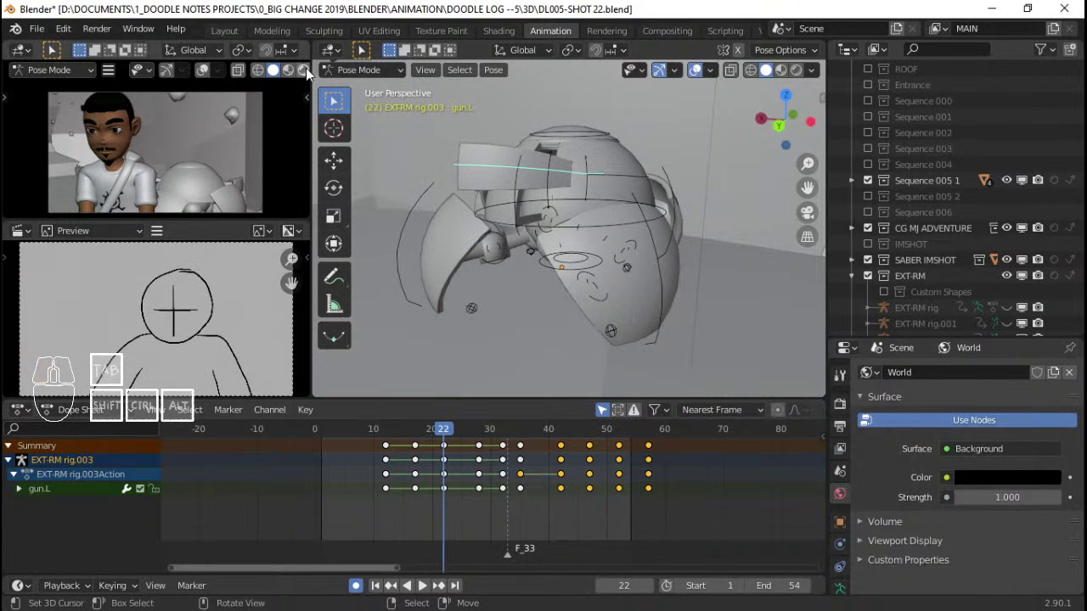
Switch the camera preview to rendered shading and turn off the camera's depth of field
left_click(304, 69)
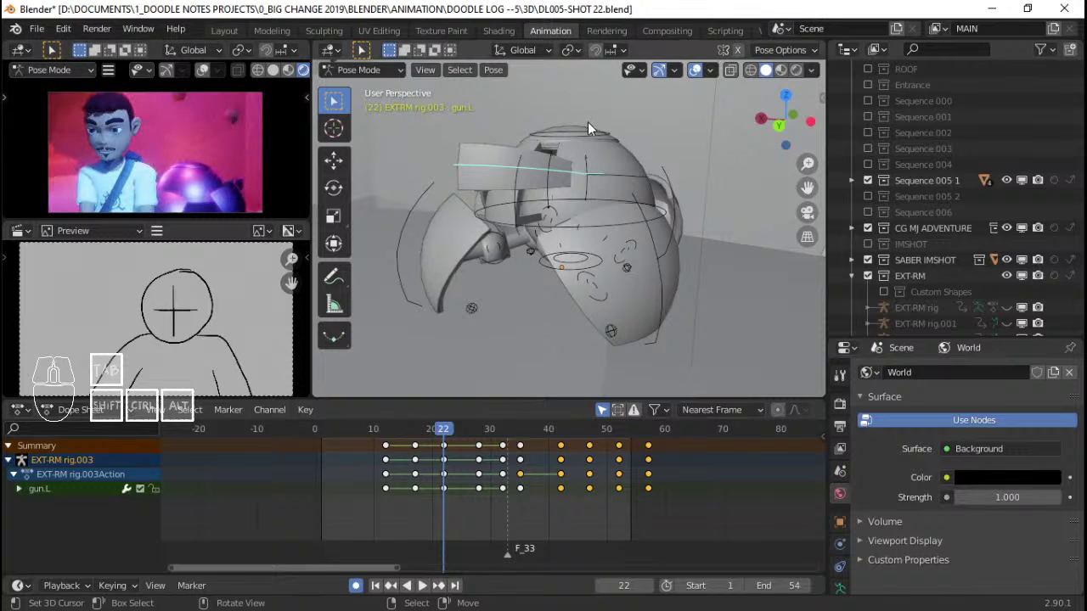
key("Tab")
key("ctrl+Tab")
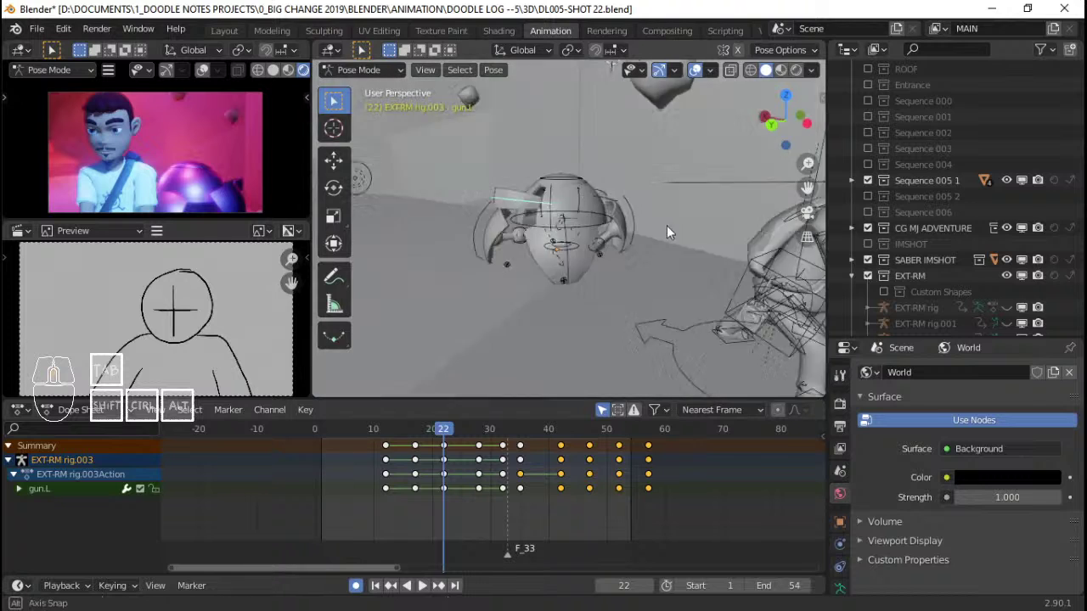
left_click(677, 171)
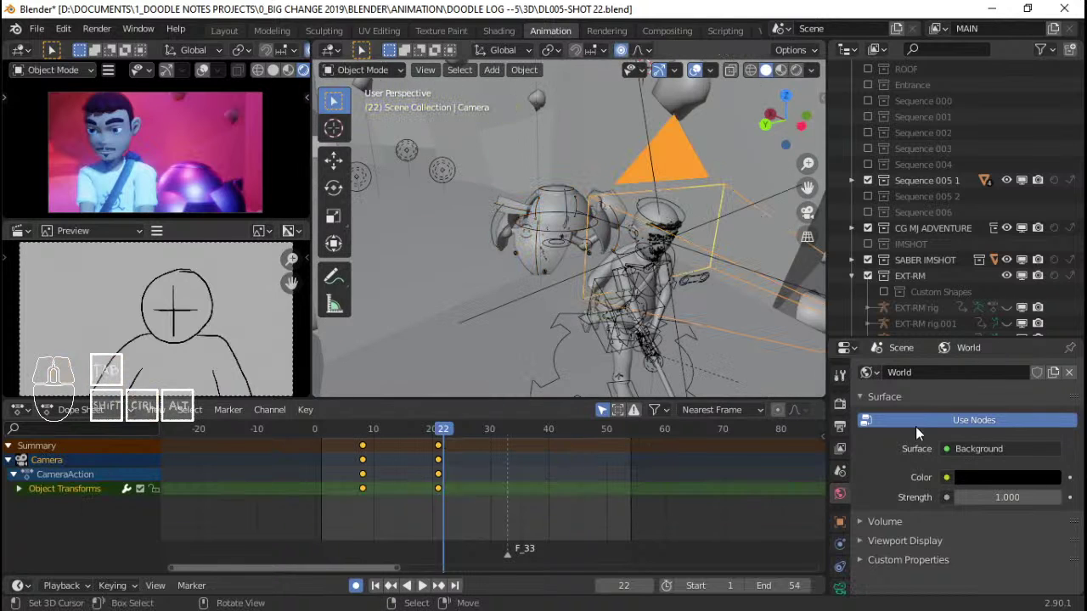
left_click(839, 558)
scroll(930, 515, "down", 3)
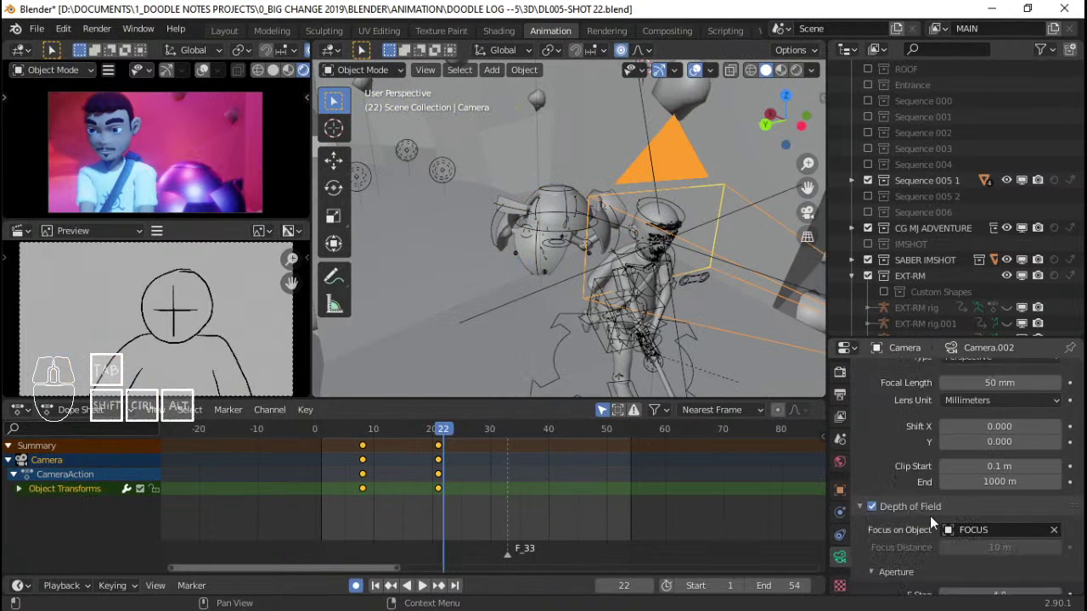
left_click(866, 479)
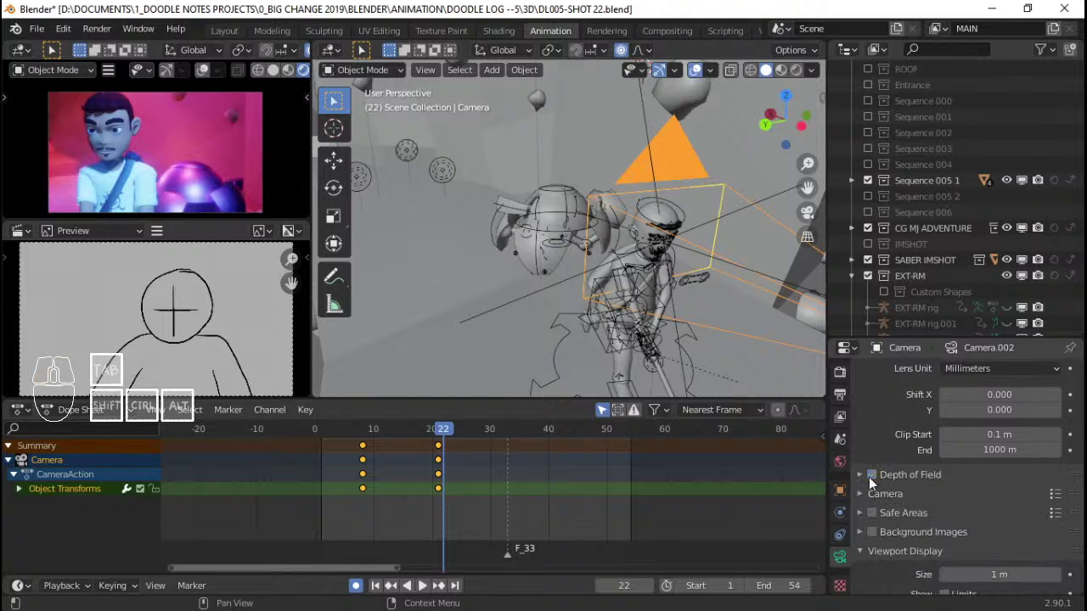
left_click(856, 474)
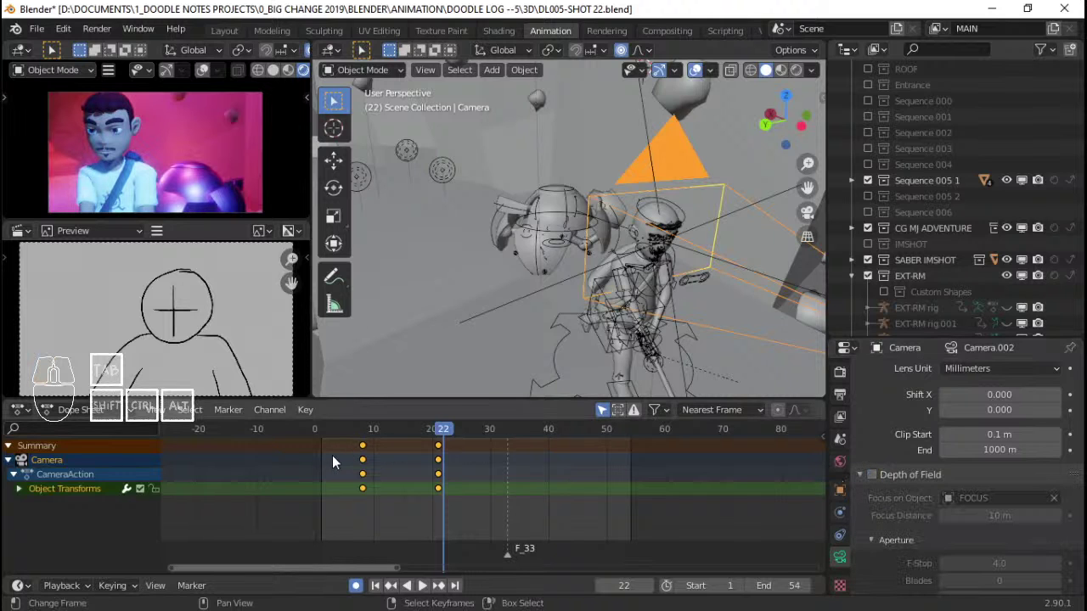
Play and scrub through the rendered camera preview to review the shot with the collapsing droid
key("space")
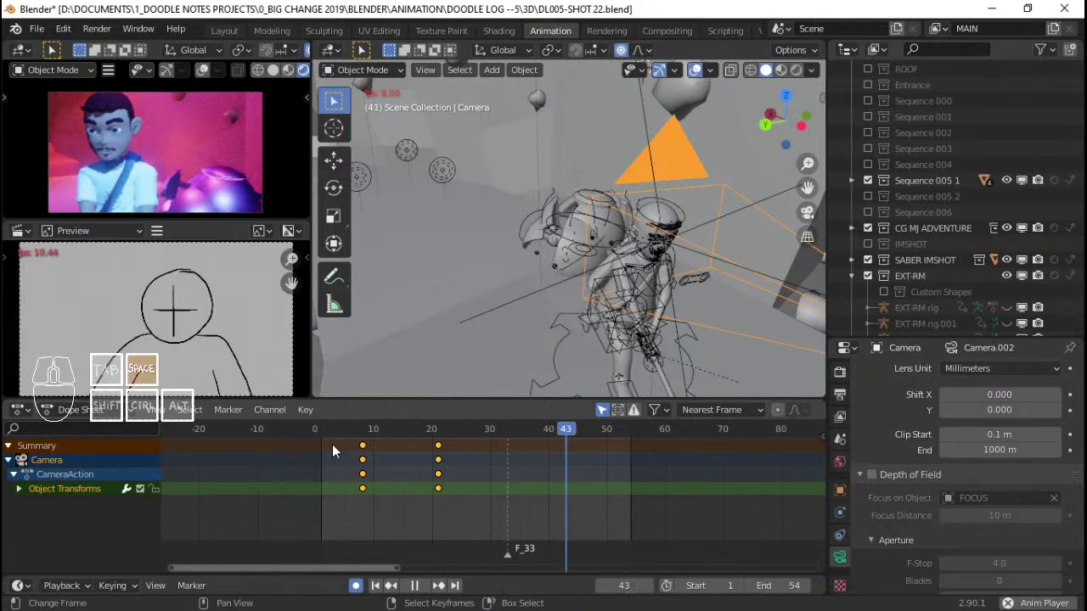
left_click_drag(332, 444, 529, 447)
key("space")
Place the 3D cursor on the upper part of the droid's body at frame 36
middle_click_drag(531, 359, 660, 339)
key("KP_3")
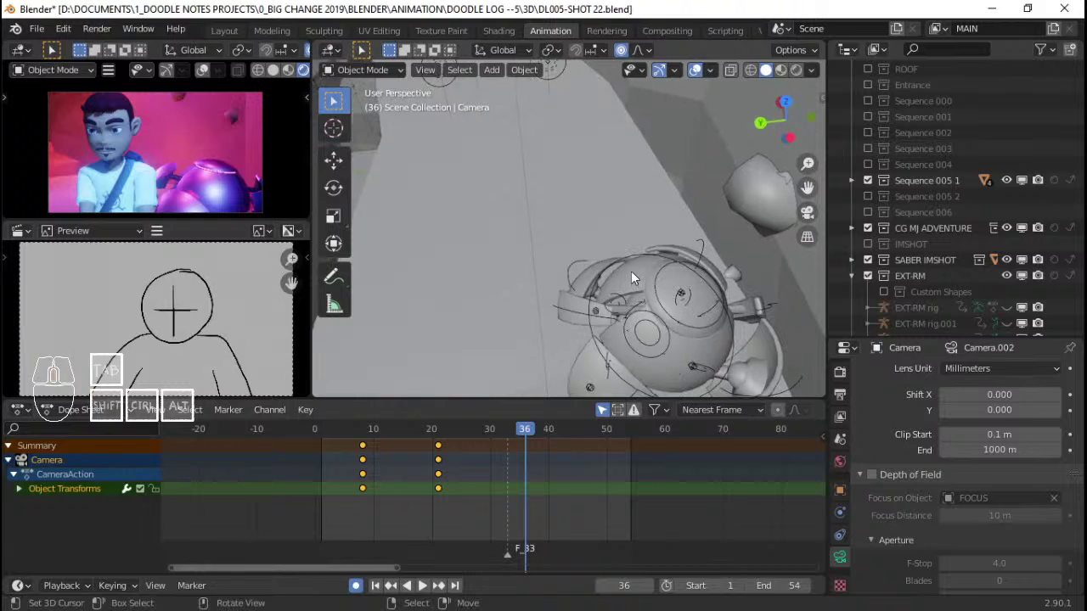
right_click(632, 267, "shift")
Go to the marker at frame 33 and save the file
left_click(503, 466)
key("space")
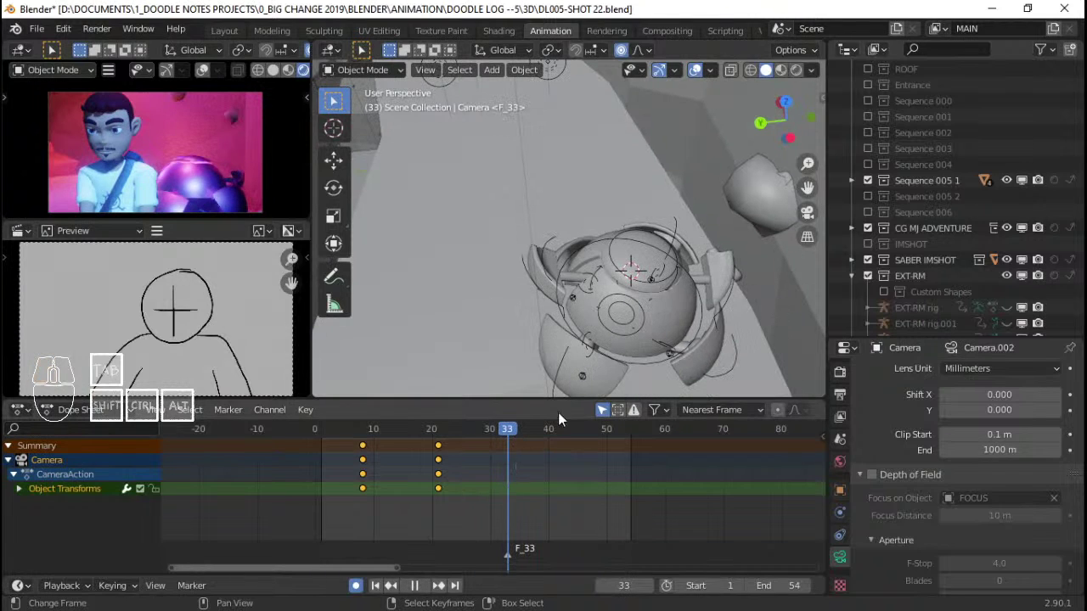
key("Escape")
key("ctrl+s")
Inspect the droid around the 3D cursor and locate the Images as Planes import option
middle_click_drag(567, 232, 653, 212)
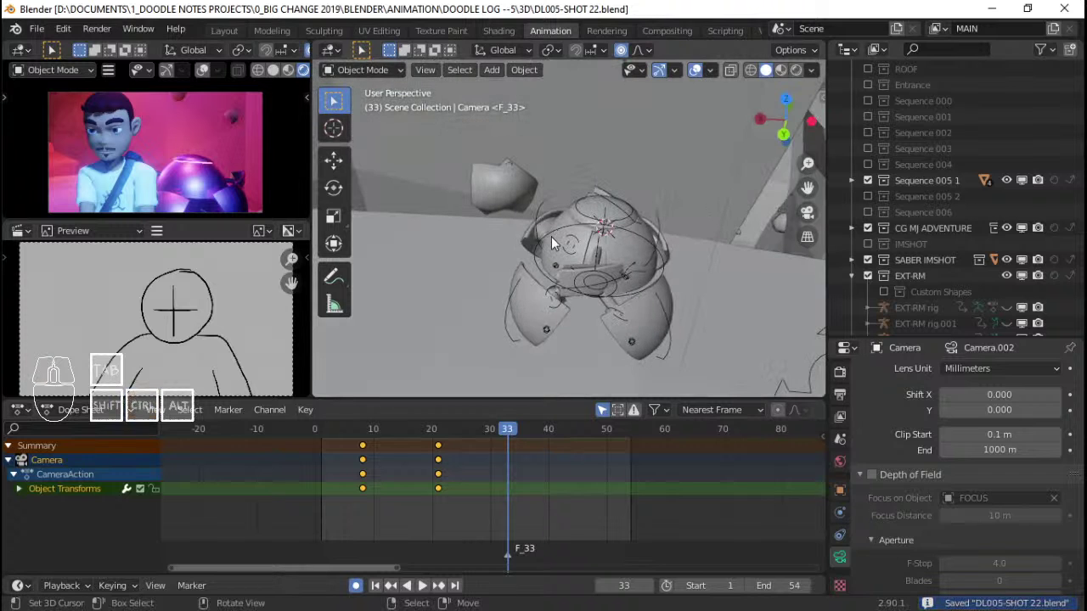
middle_click_drag(551, 236, 500, 190)
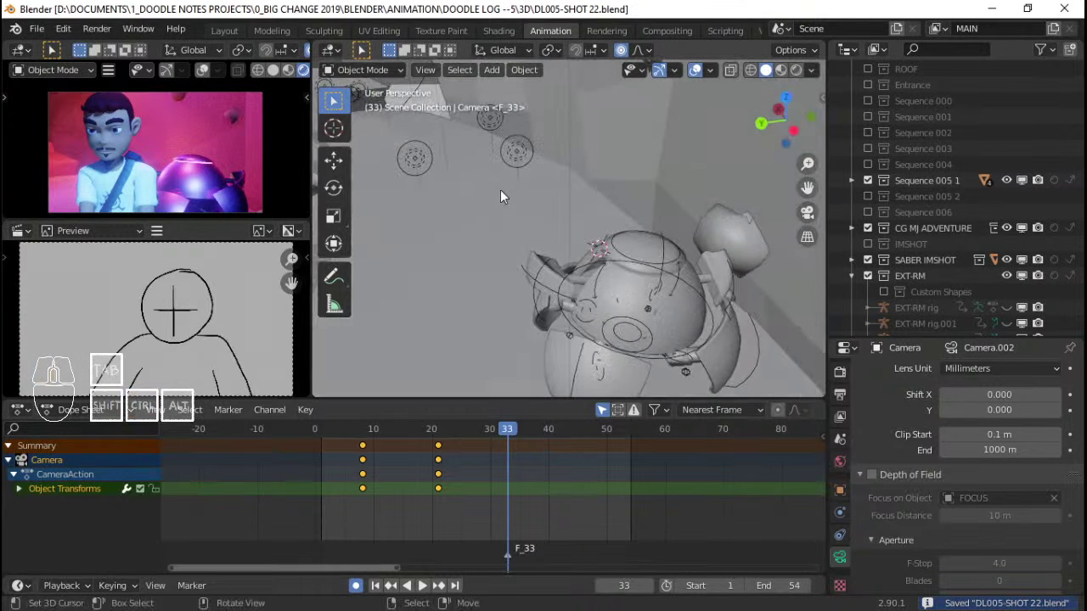
left_click(43, 30)
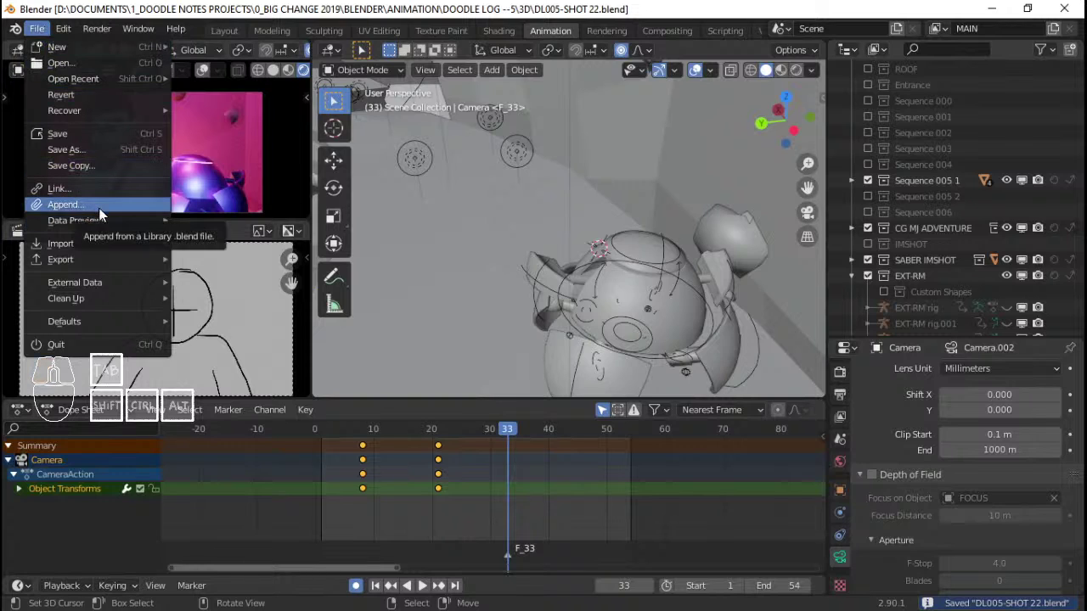
mouse_move(127, 243)
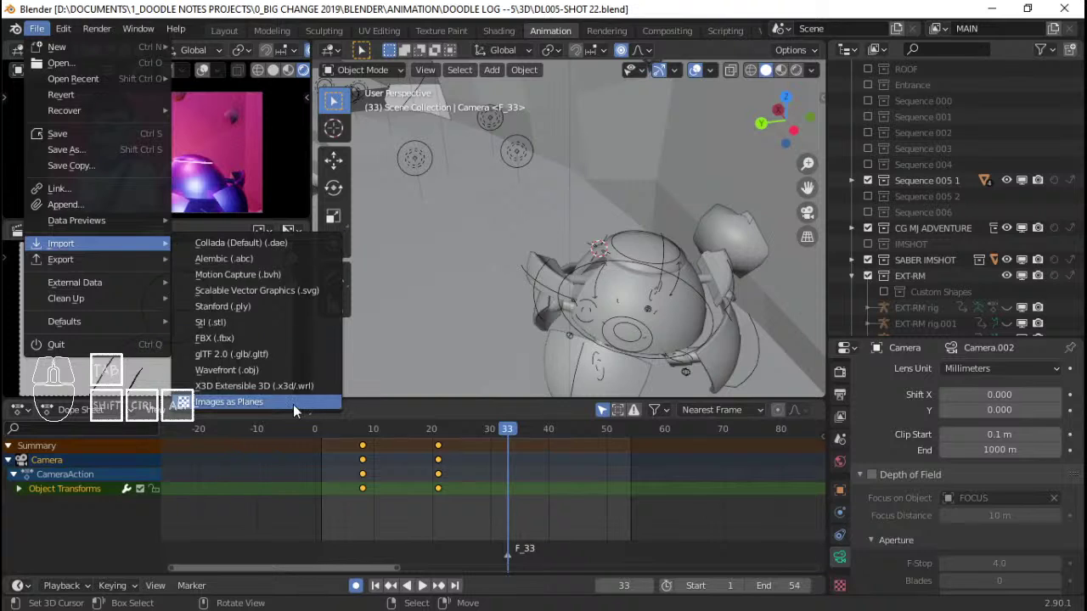
Search the add-ons in the preferences for "image" to find Import Images as Planes, and show the preferences saving options
left_click(64, 29)
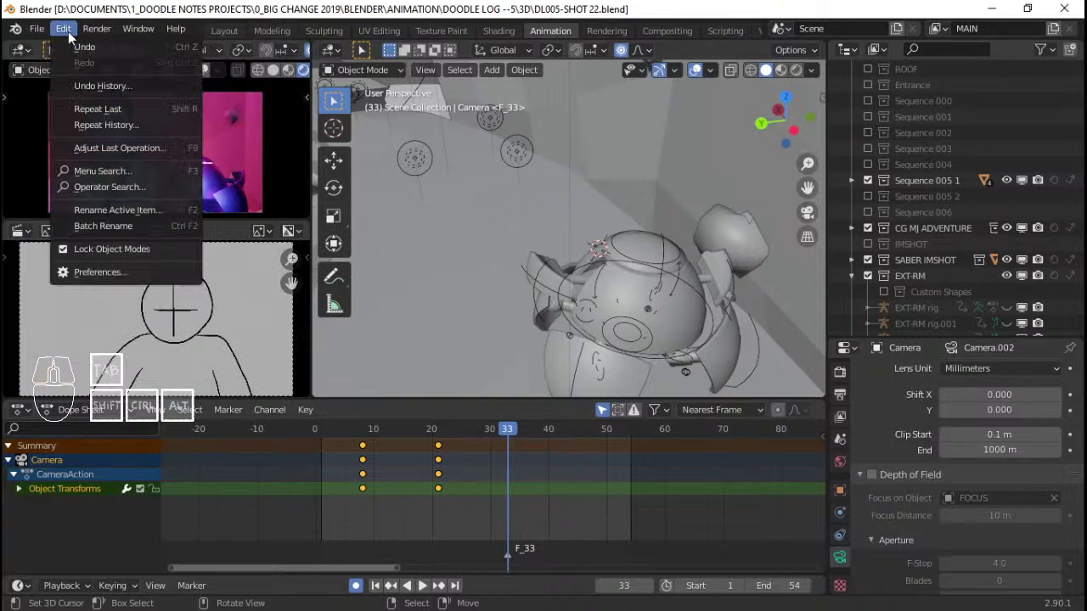
left_click(127, 279)
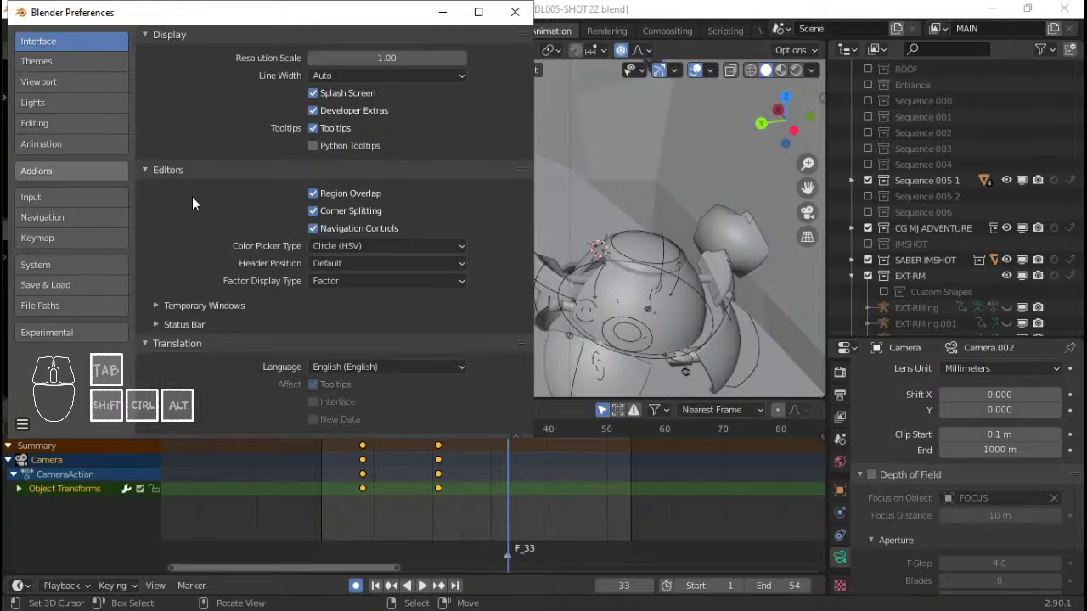
left_click(37, 171)
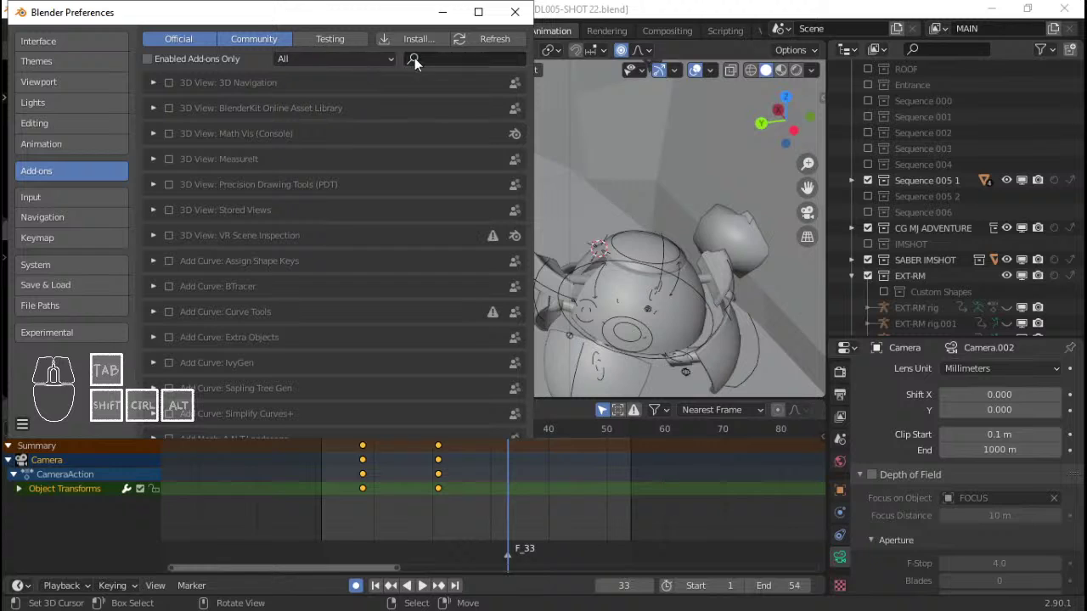
type("image")
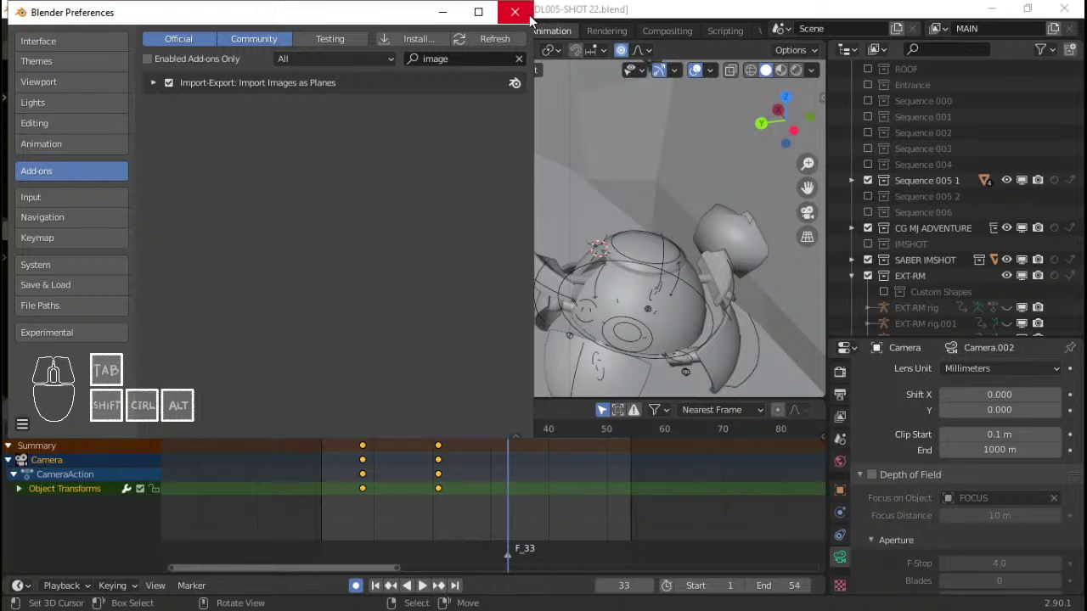
left_click(24, 424)
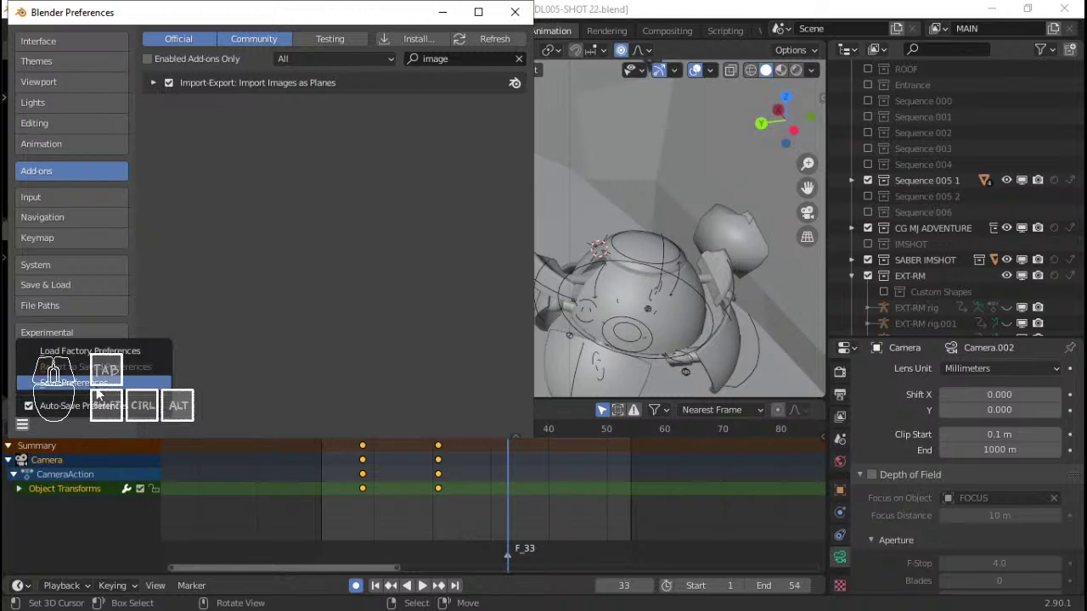
Close the preferences and browse to the Explosion Elements folder of the PB - Free Explosion Pack for an Images as Planes import
left_click(516, 11)
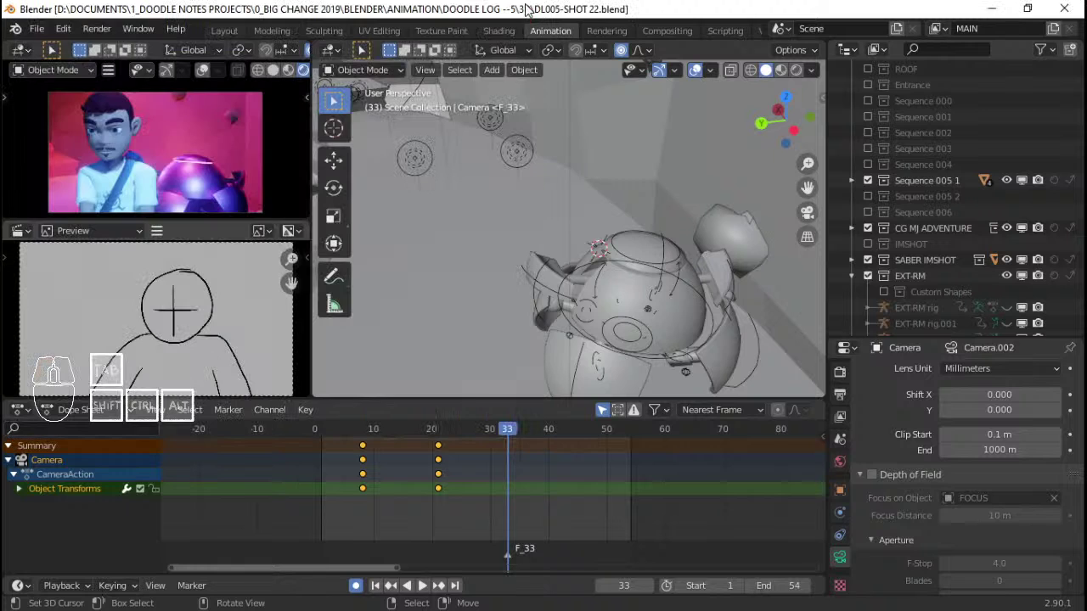
left_click(37, 29)
mouse_move(134, 234)
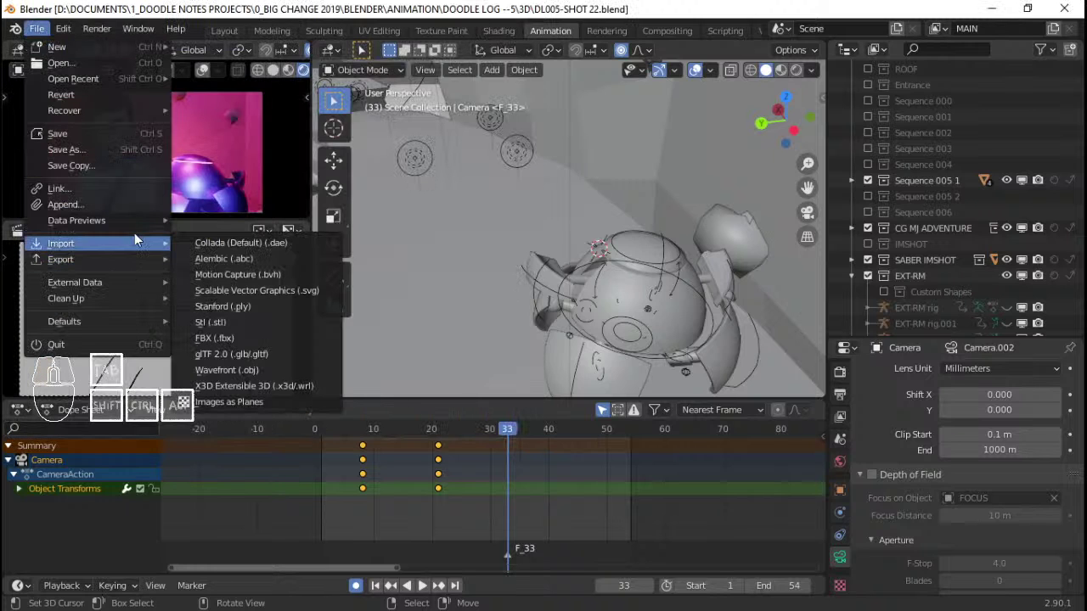
left_click(230, 403)
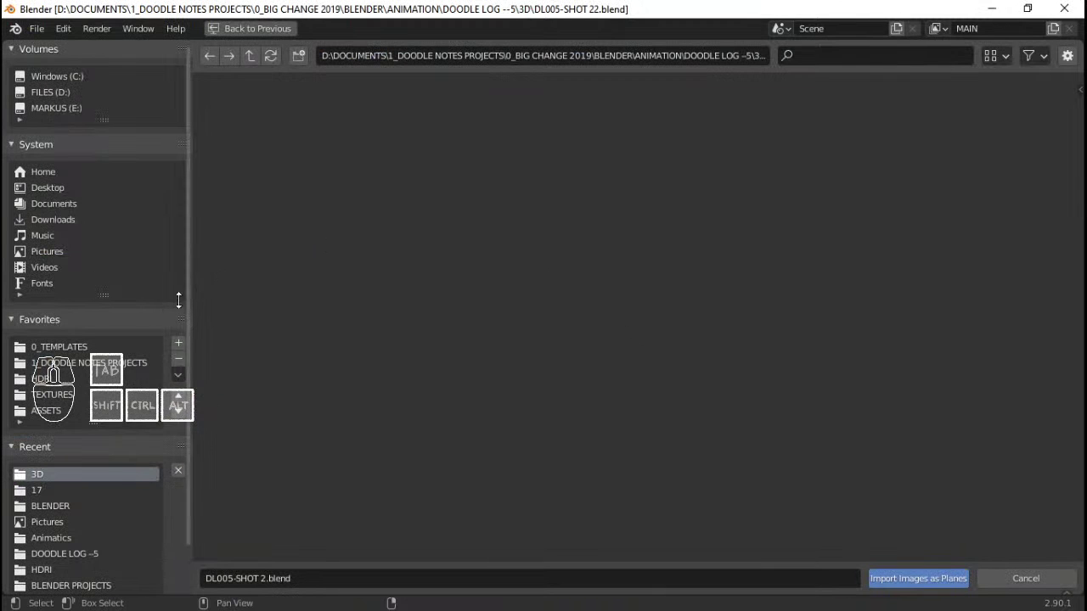
left_click(67, 411)
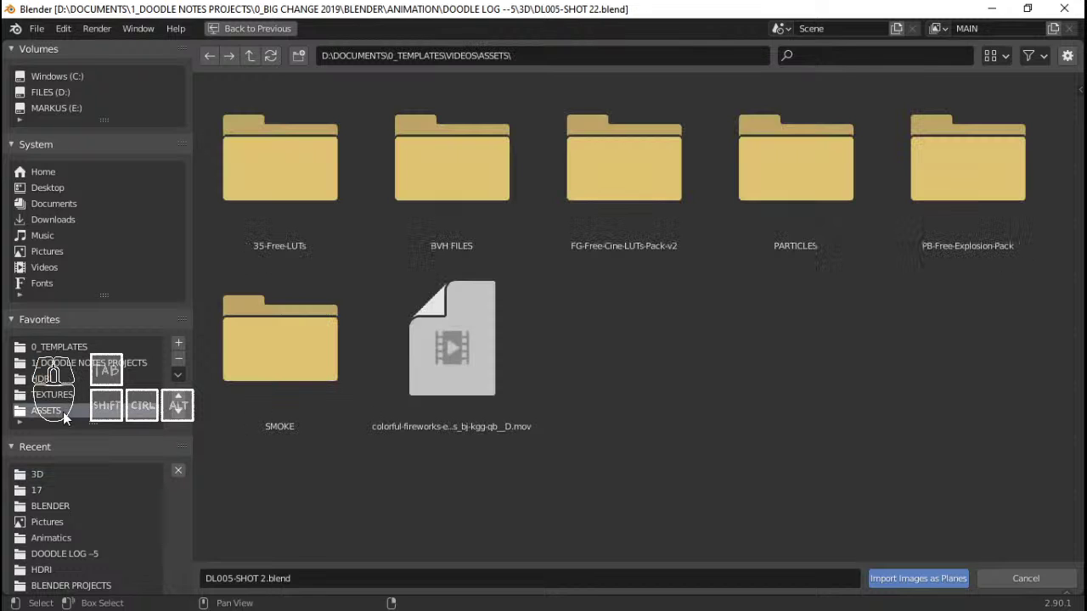
double_click(982, 202)
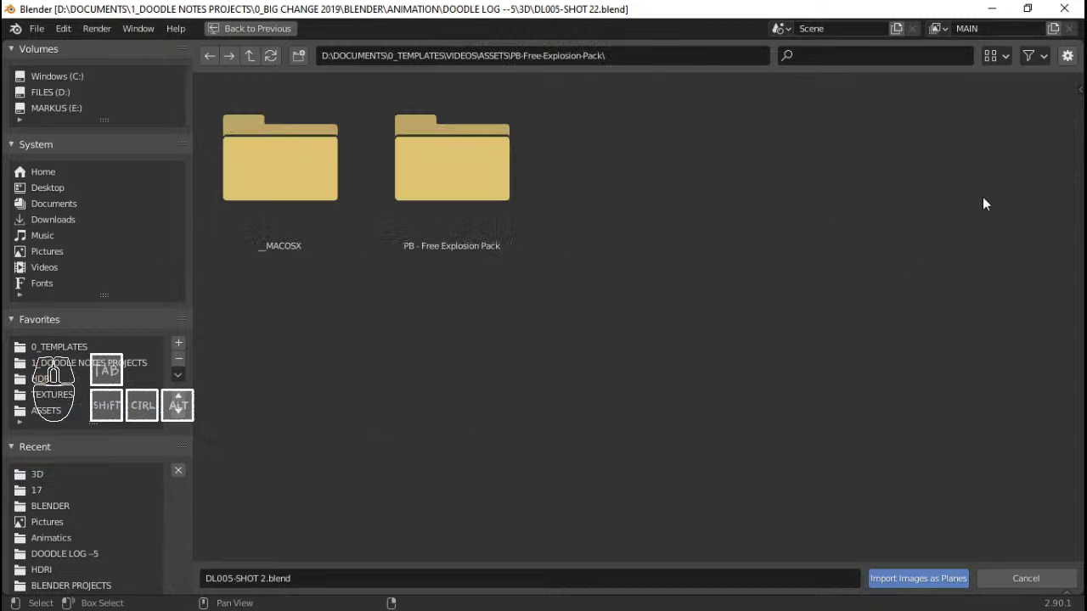
double_click(448, 164)
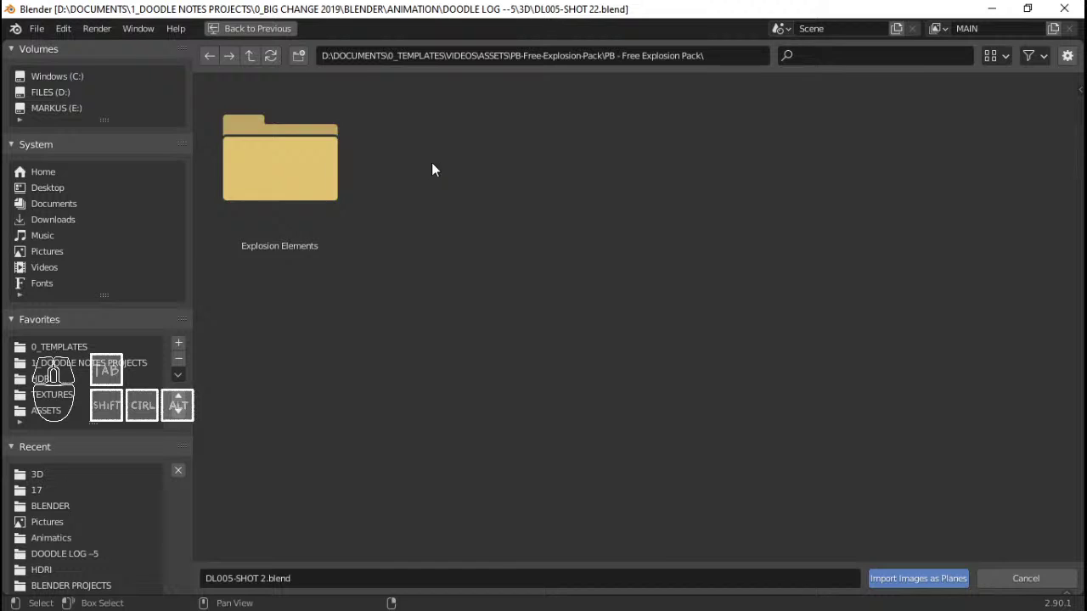
double_click(306, 166)
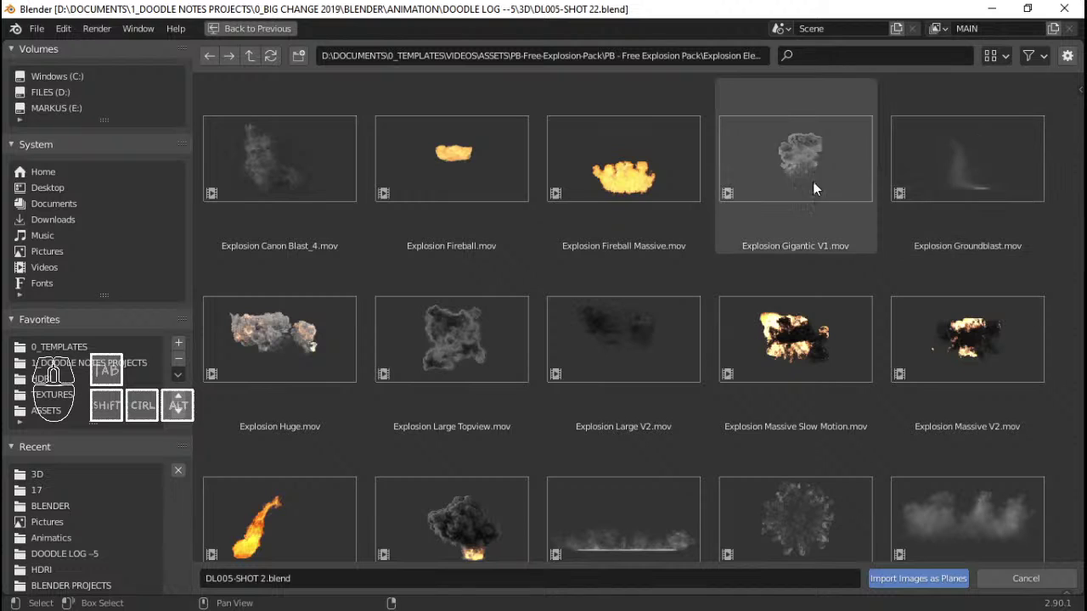
Try importing Explosion Canon Blast_4.mov as a plane with the default import settings and undo it
left_click(290, 168)
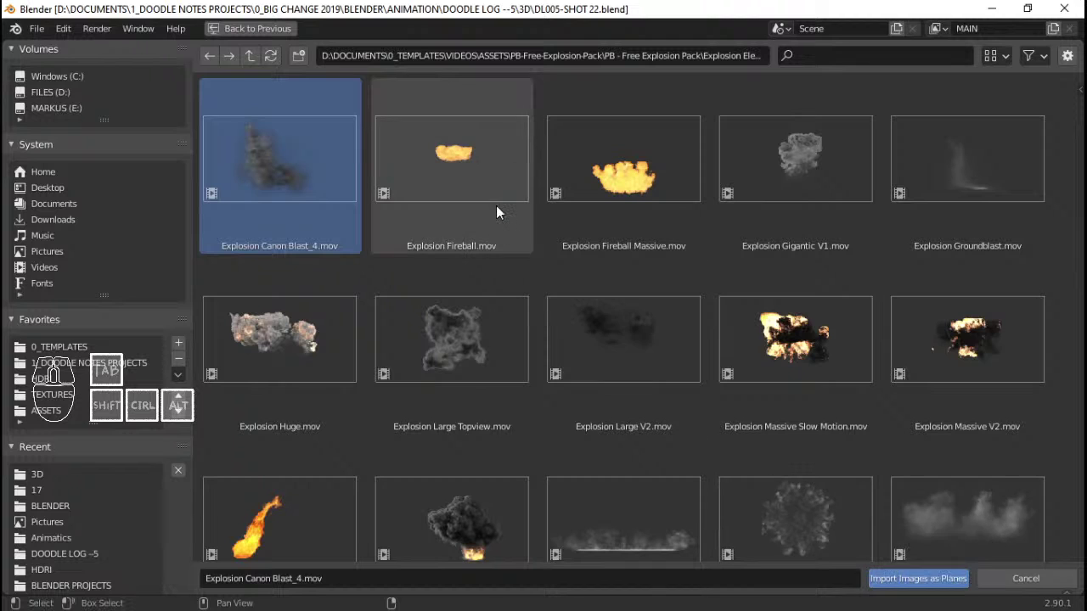
left_click(934, 585)
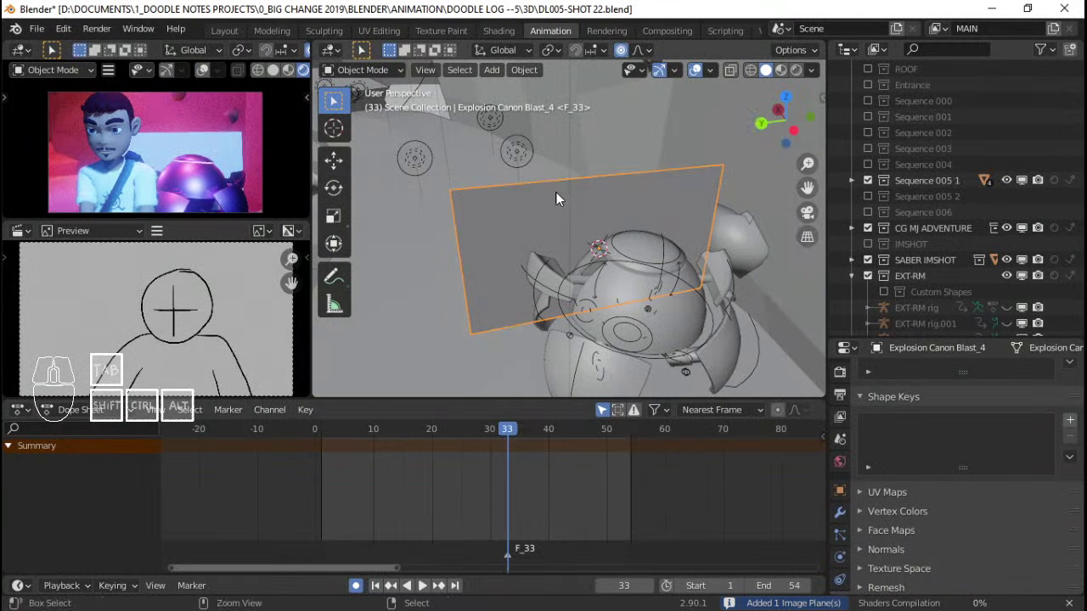
key("ctrl+z")
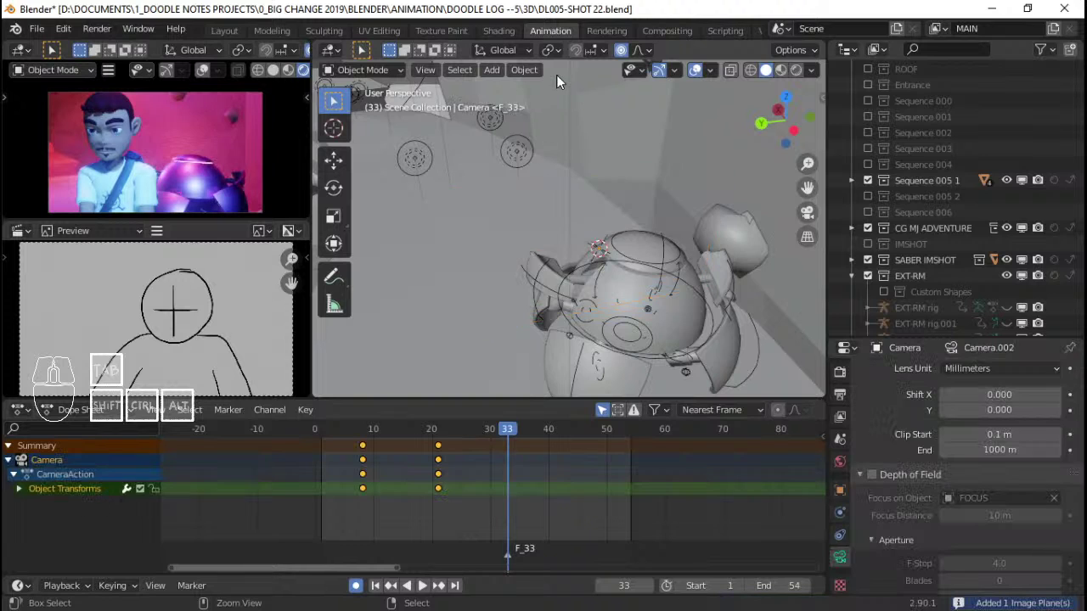
Import Explosion Canon Blast_4.mov as an image plane with its material setting changed to Shadeless
left_click(37, 29)
mouse_move(101, 247)
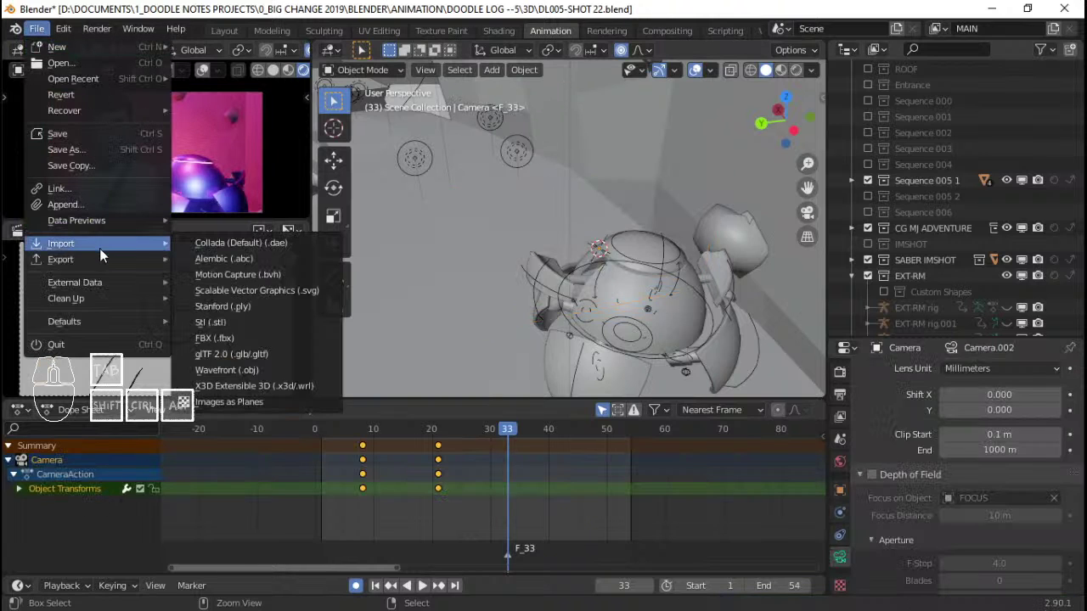
left_click(311, 405)
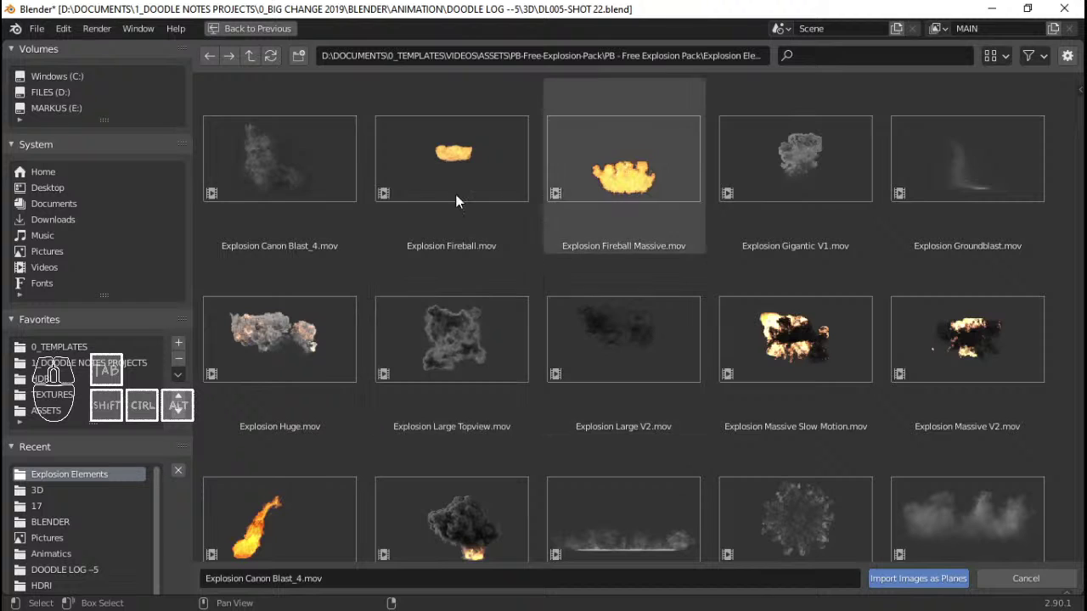
left_click(250, 177)
key("n")
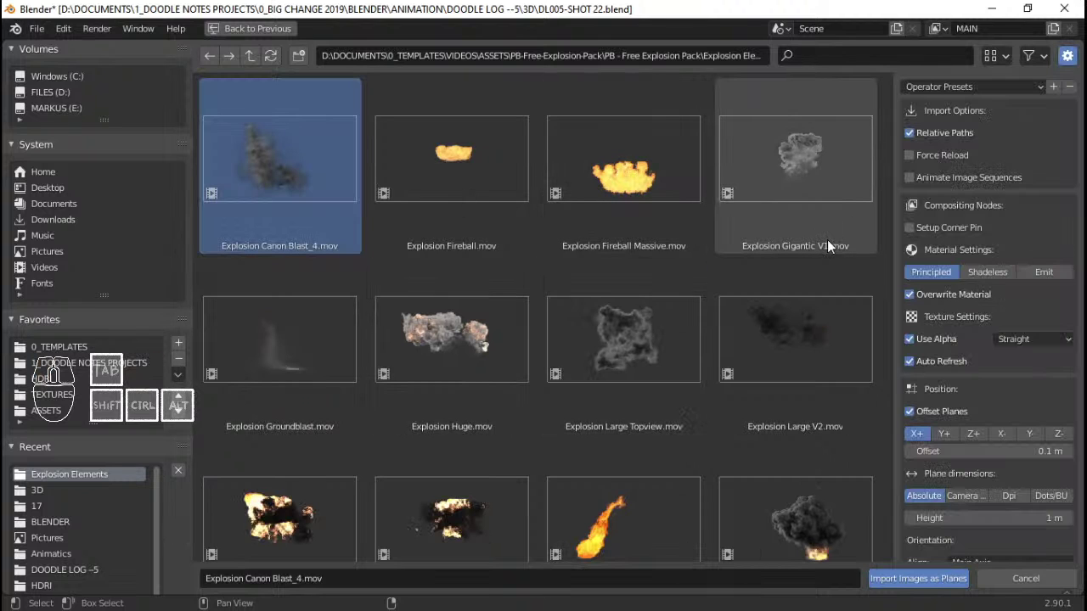
scroll(992, 312, "down", 2)
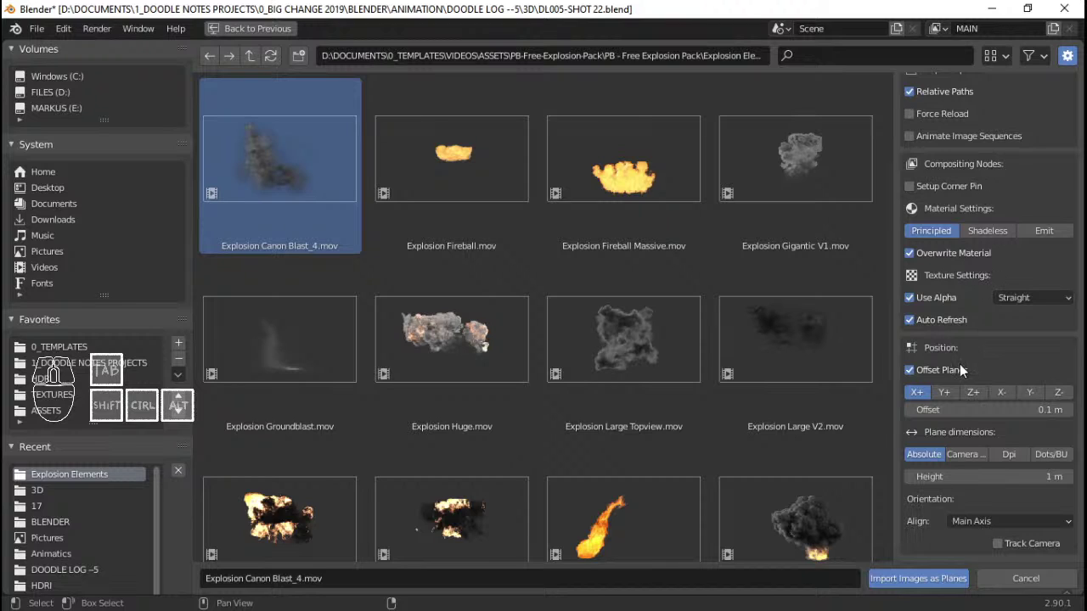
left_click(1047, 231)
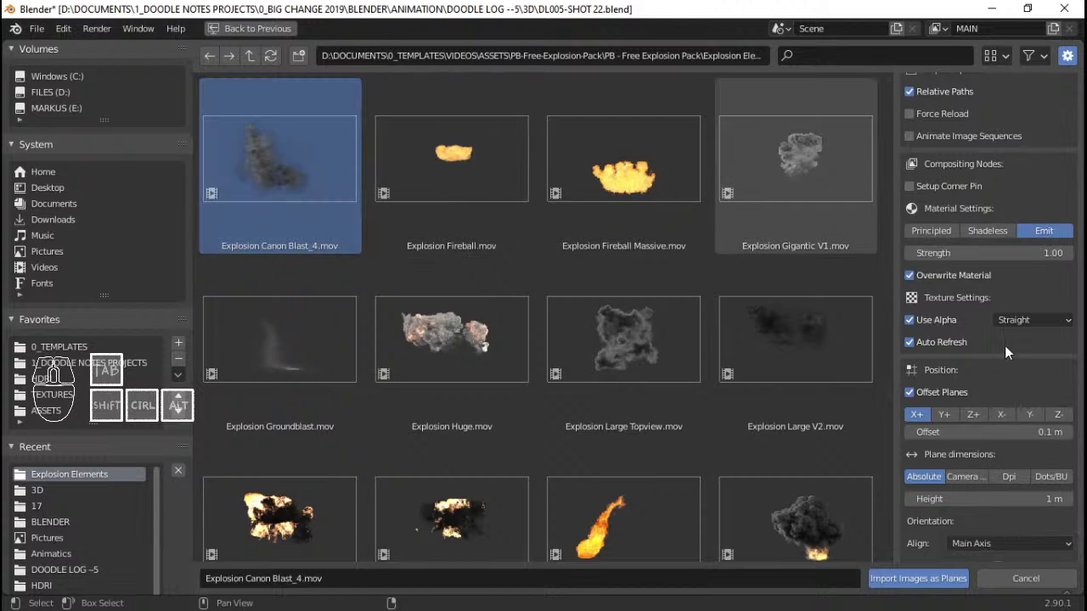
left_click(995, 231)
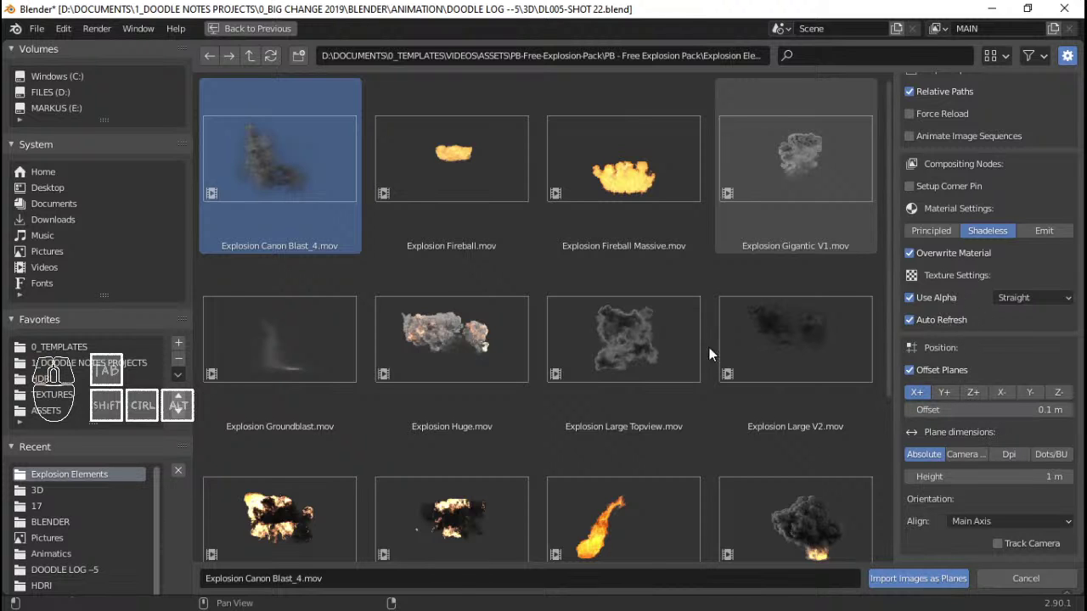
key("Return")
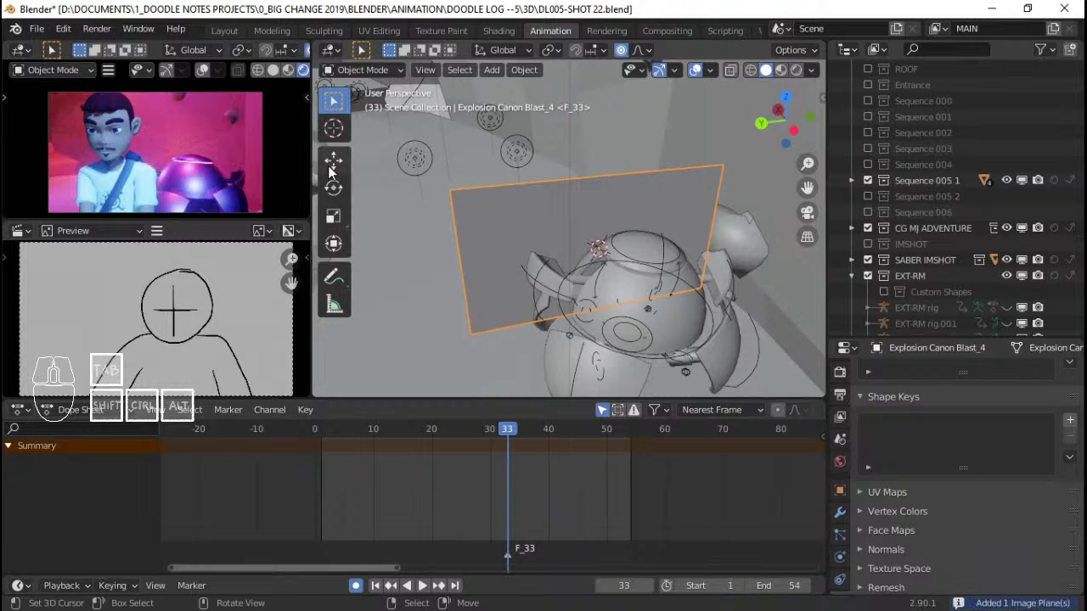
Set the Start Frame of the movie texture in the explosion plane's material to 32
scroll(879, 521, "down", 2)
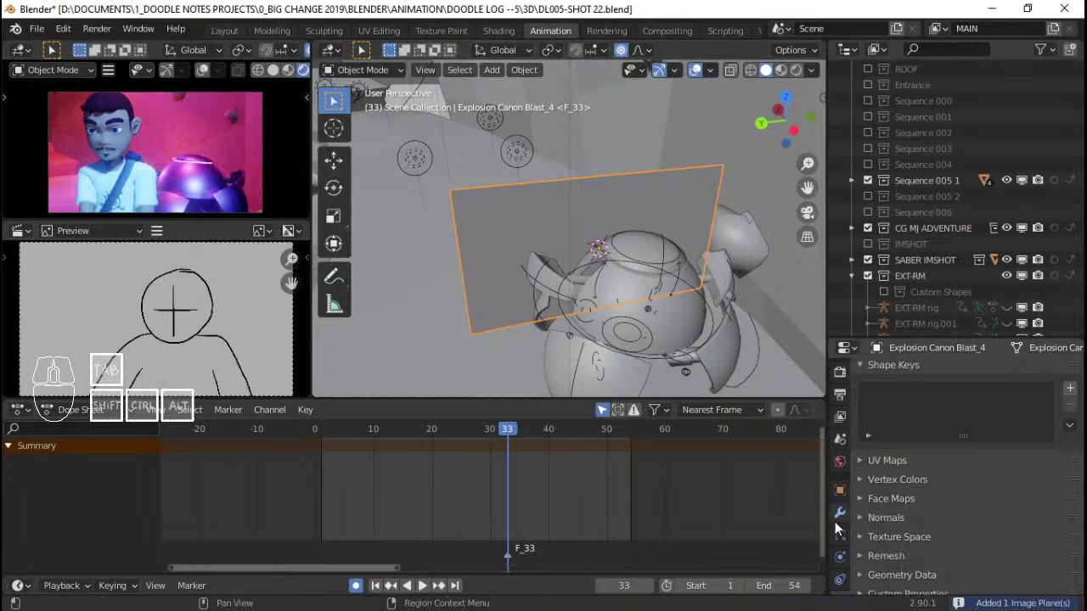
scroll(834, 521, "down", 3)
left_click(841, 549)
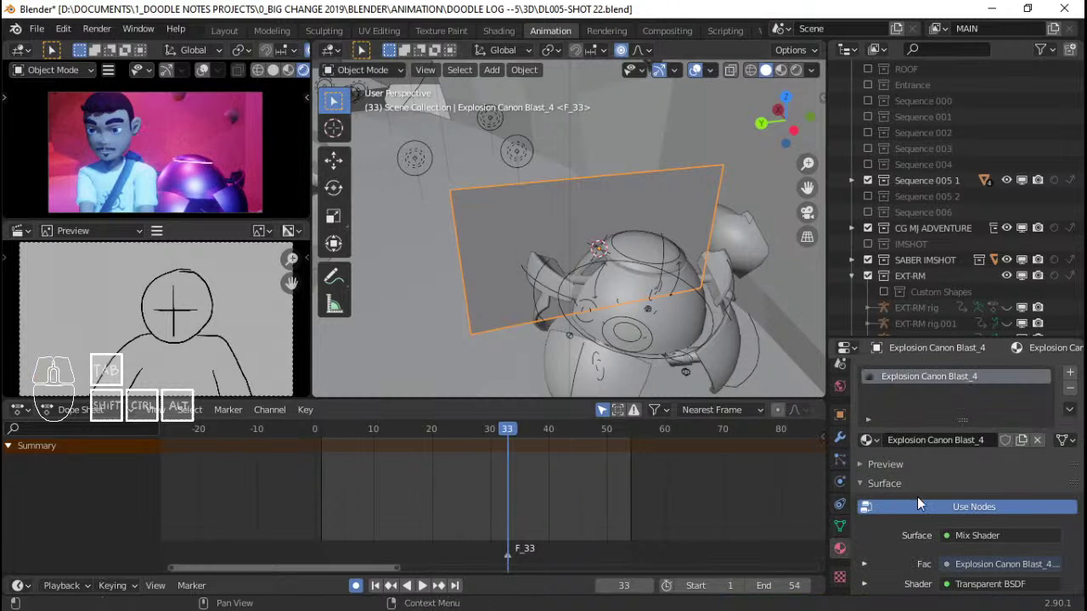
scroll(878, 559, "down", 3)
left_click(870, 440)
scroll(883, 451, "down", 3)
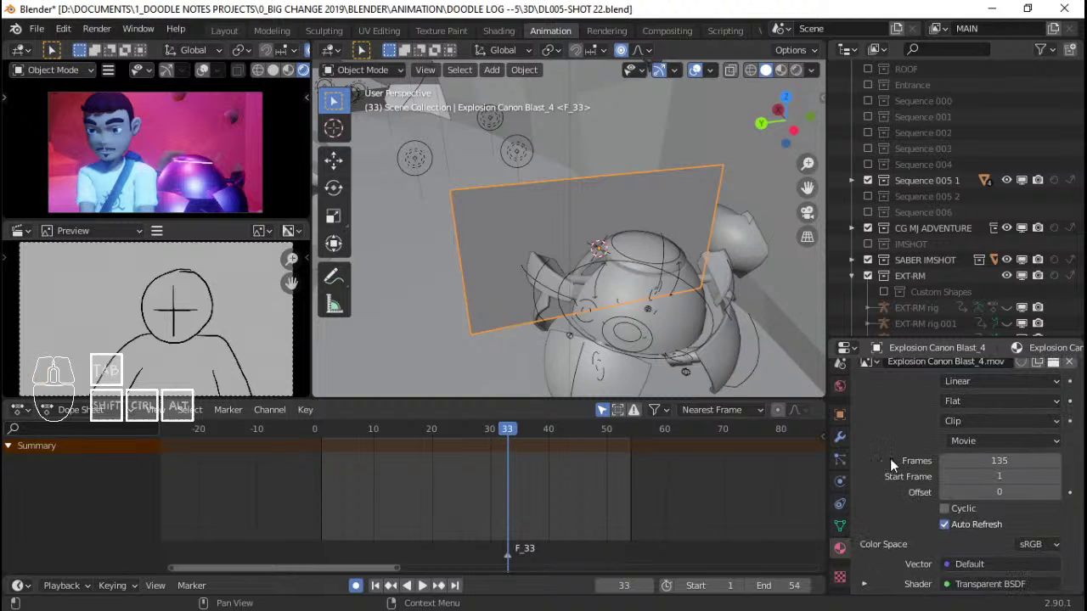
left_click(1003, 474)
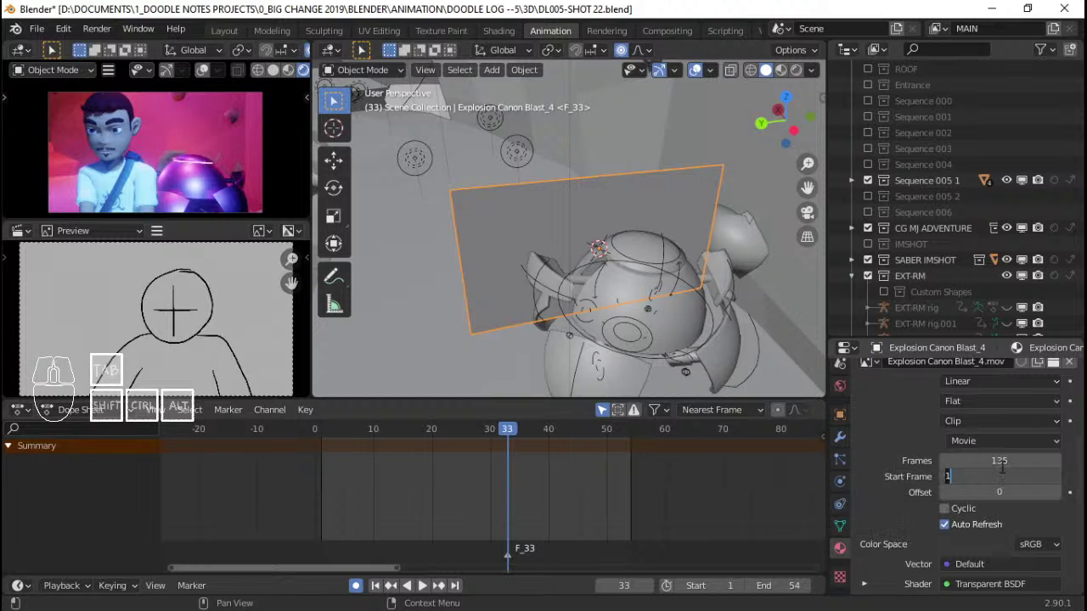
type("32")
key("Return")
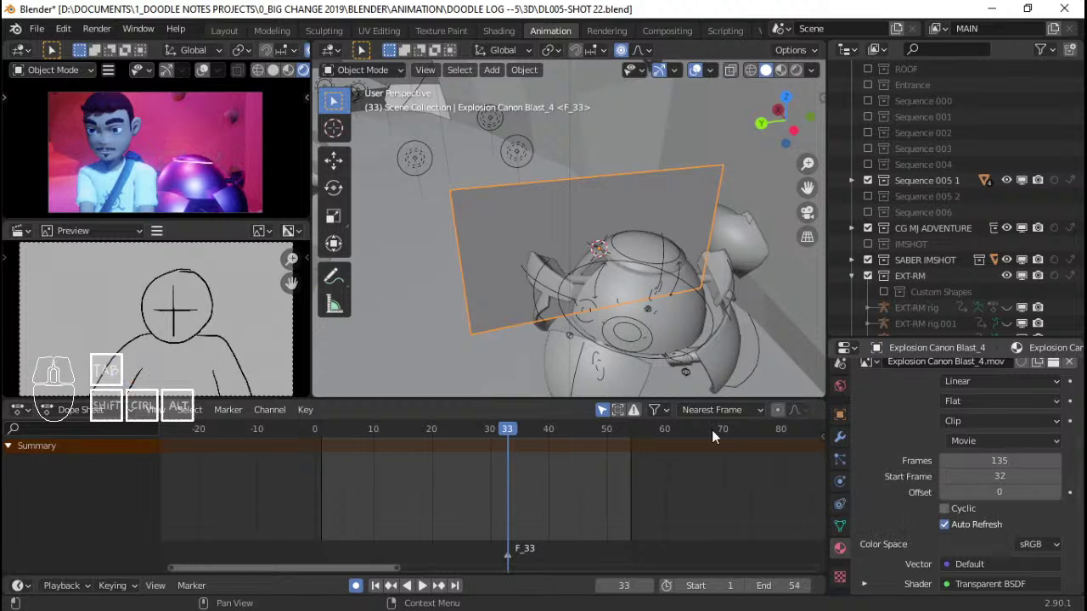
Step through and play the animation around frame 33 to check the timing of the cannon blast, and look over the material settings
left_click(516, 460)
key("Left")
key("Left")
key("Left")
key("Left")
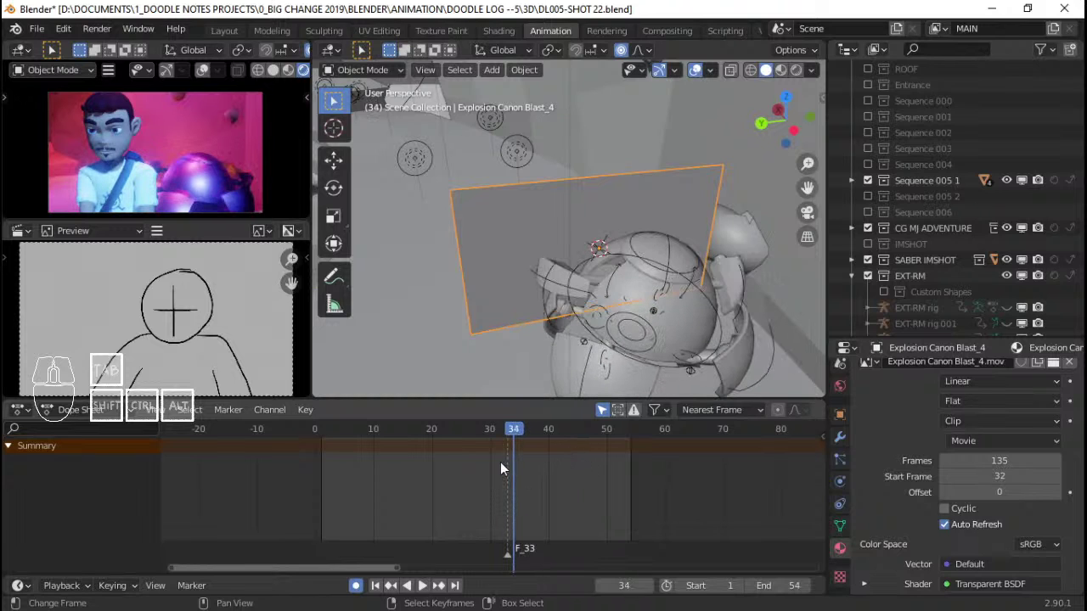
scroll(955, 471, "down", 5)
scroll(955, 471, "down", 5)
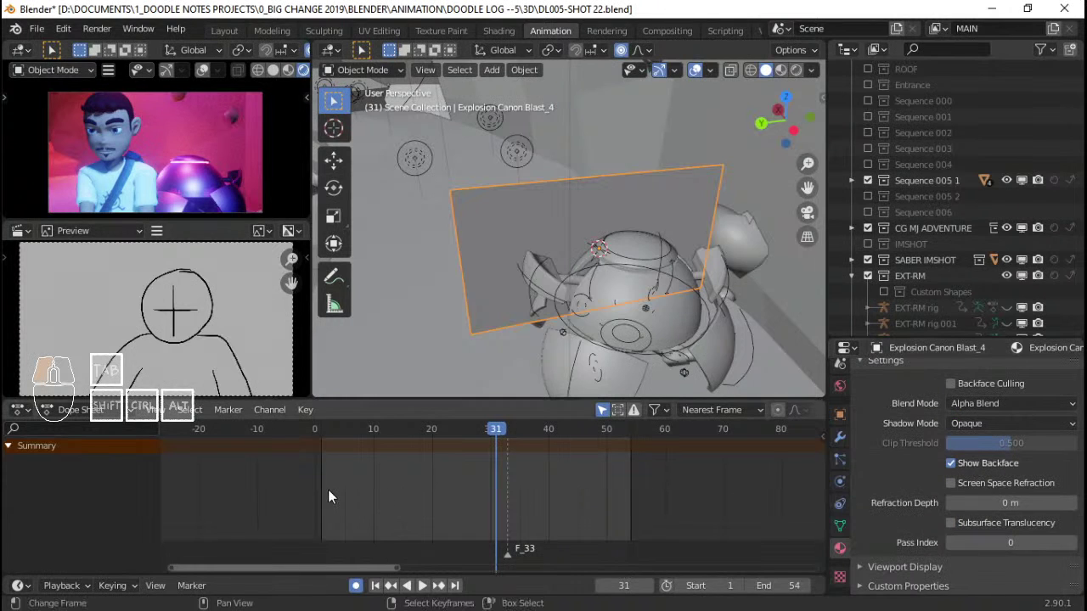
key("shift+Left")
key("space")
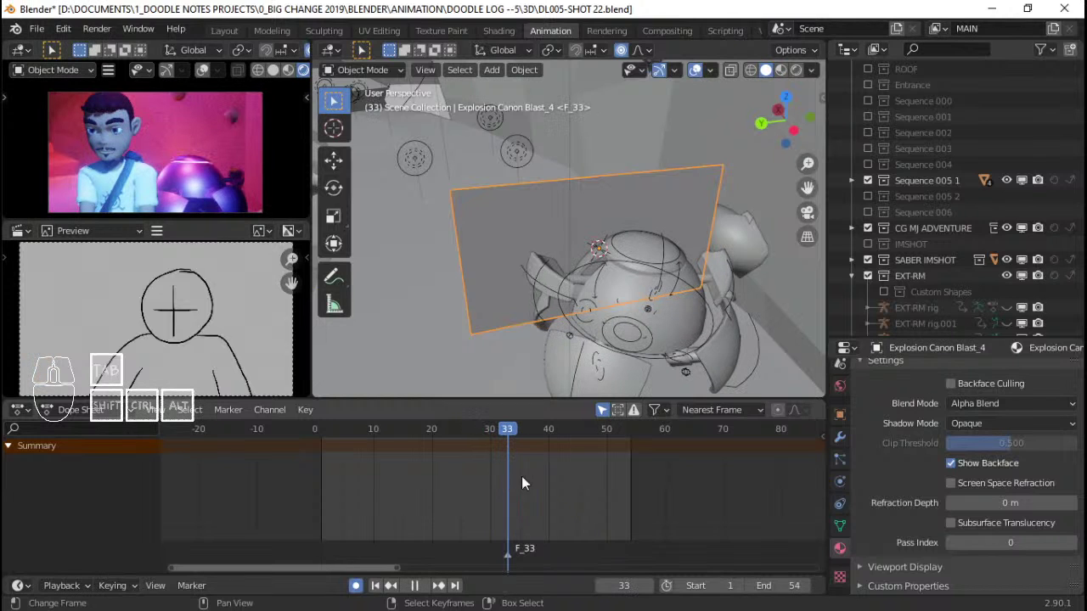
key("space")
Set the explosion movie texture's Start Frame to 1 and its Offset to 33
scroll(1036, 425, "up", 8)
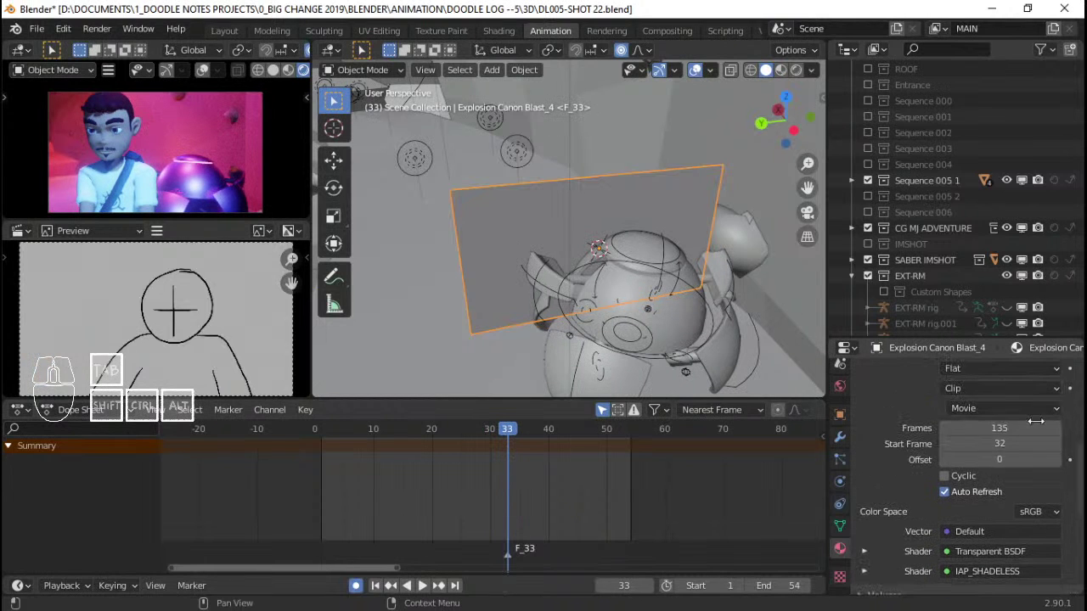
left_click(1007, 447)
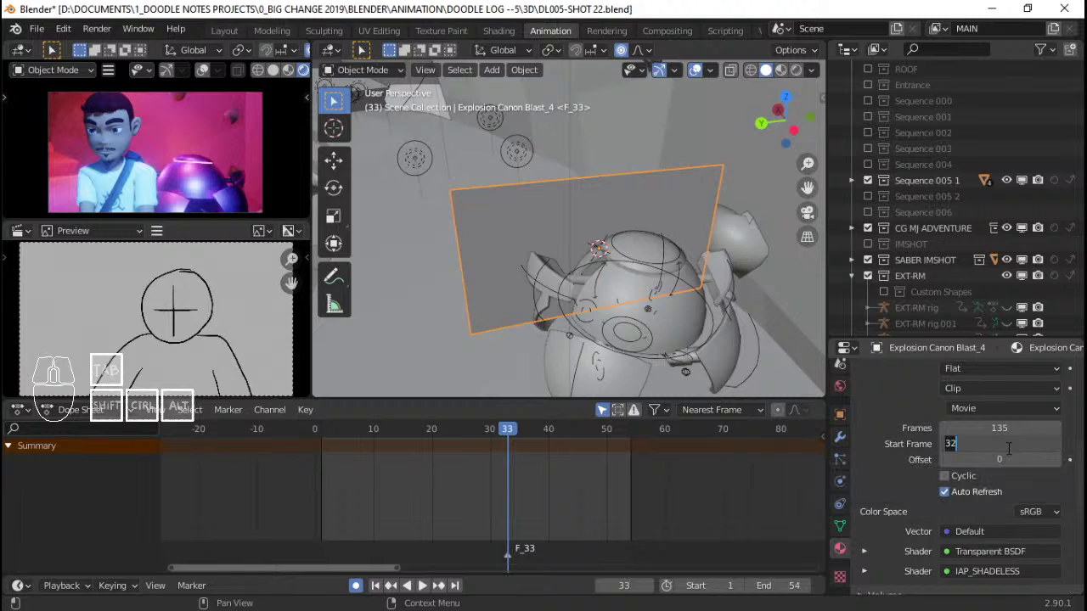
type("1")
left_click(1003, 467)
left_click(1002, 461)
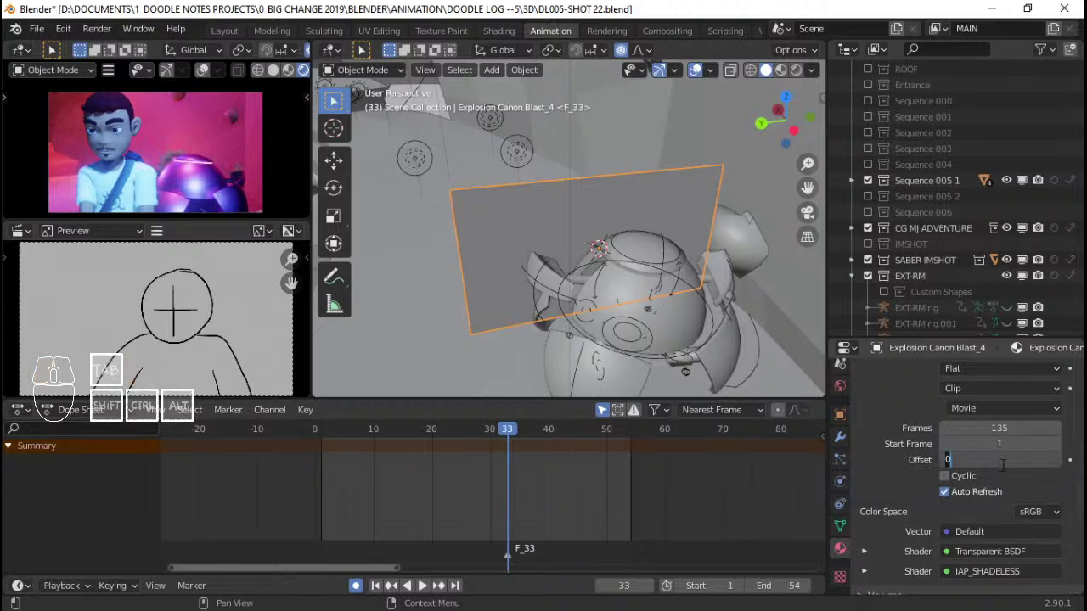
type("33")
key("Return")
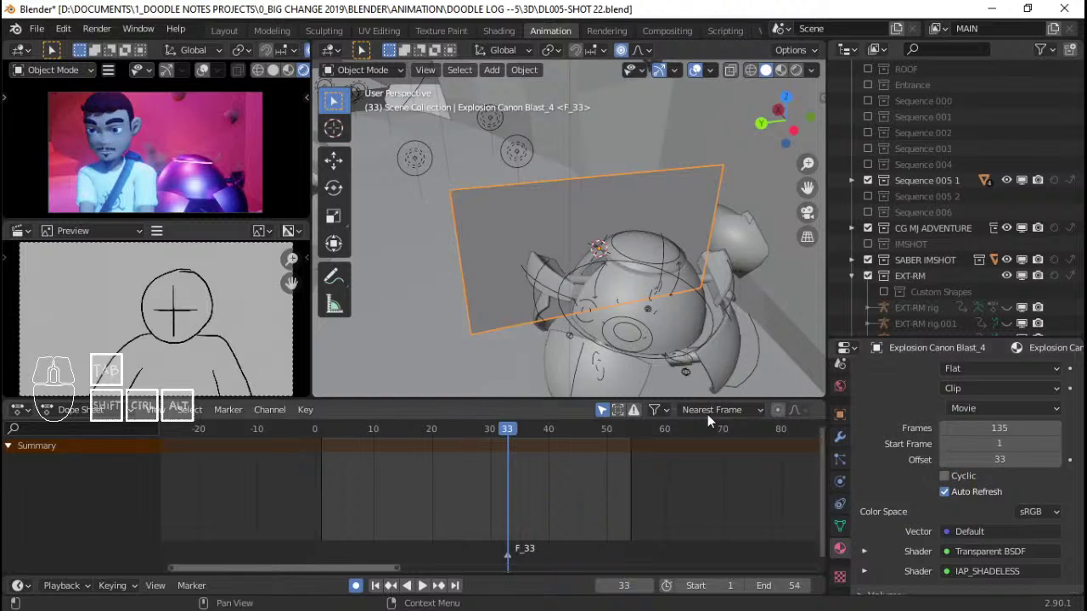
Step back to frame 33 and play the shot from its beginning to check when the blast appears
left_click(519, 445)
key("Right")
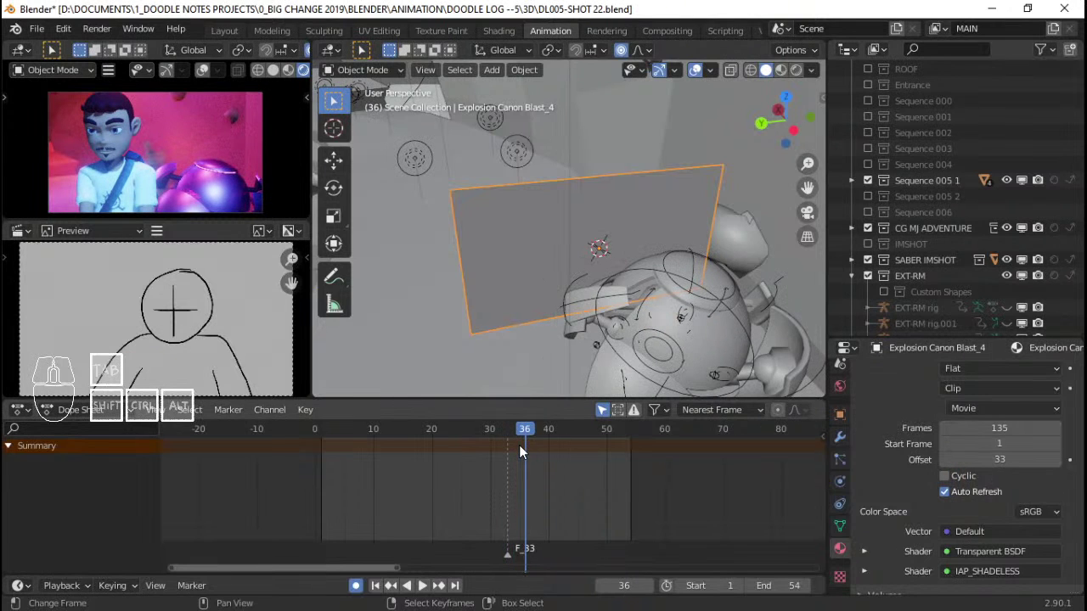
key("Left")
key("Left")
key("Left")
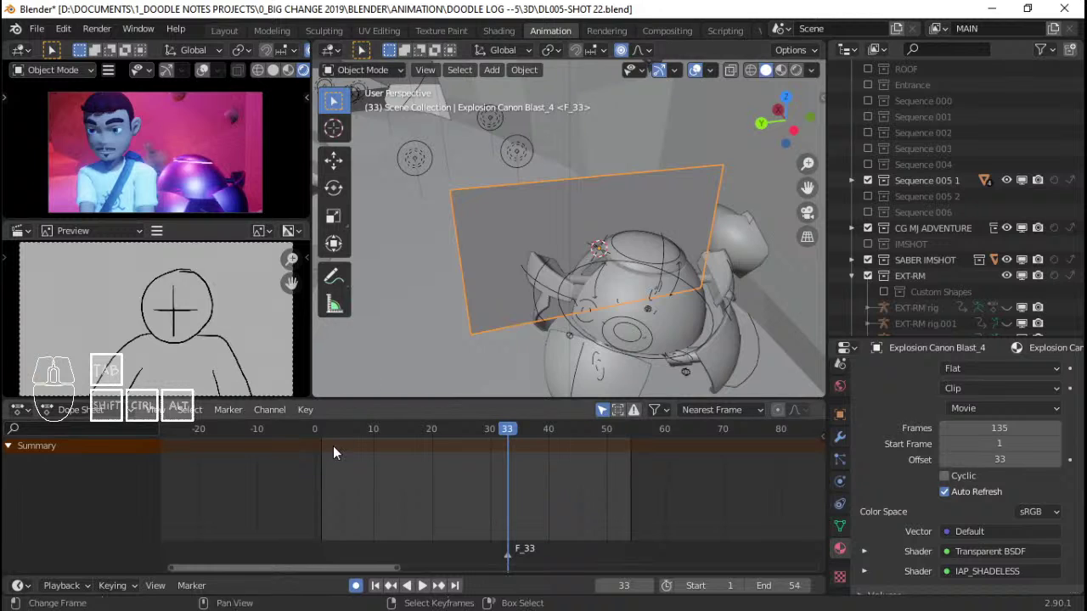
mouse_move(333, 446)
left_mouse_down()
mouse_move(314, 453)
mouse_move(345, 455)
left_mouse_up()
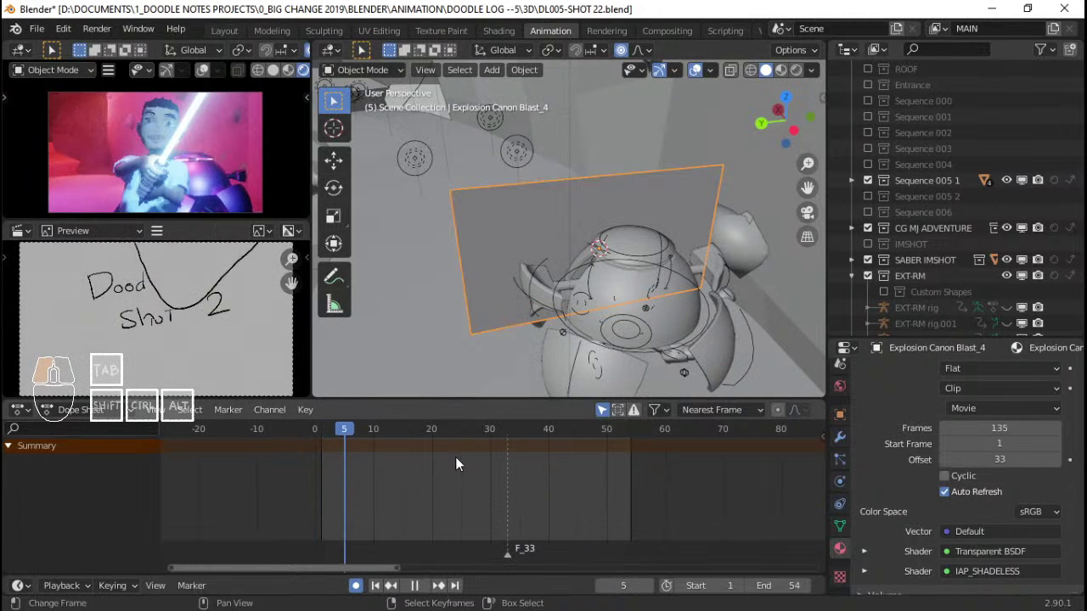
key("space")
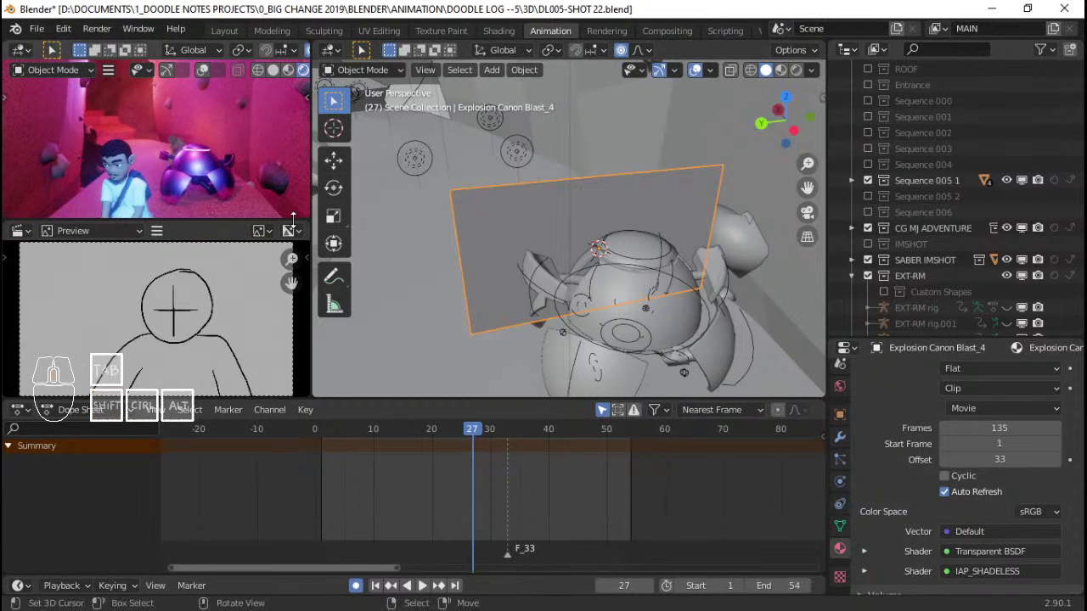
Enlarge the rendered viewport over the storyboard preview and view the smoke plane behind the round character up close
left_click(175, 217)
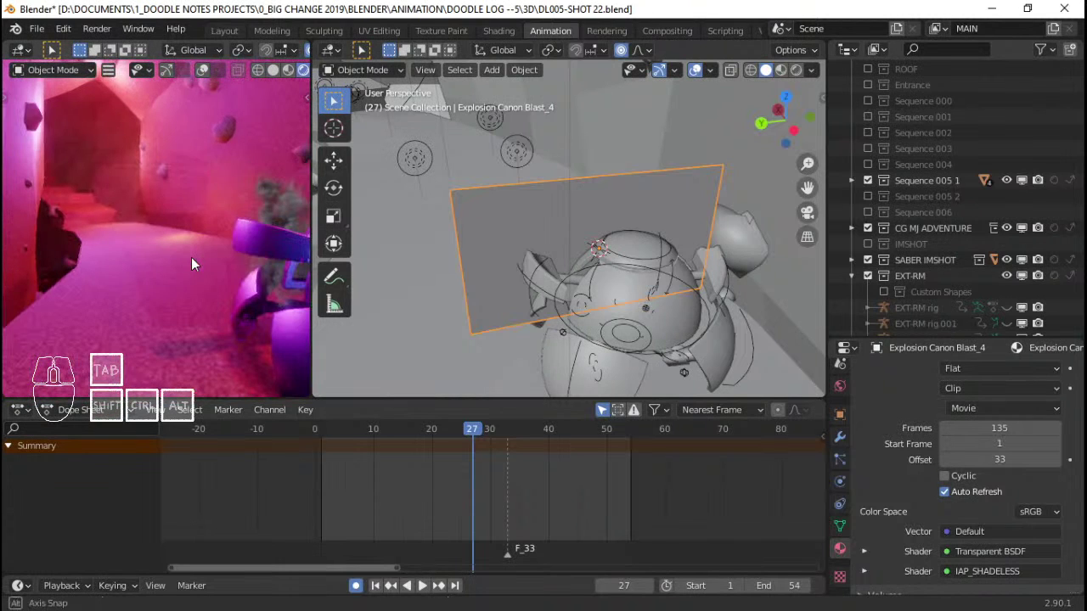
middle_click_drag(240, 230, 162, 236)
scroll(162, 236, "down", 2)
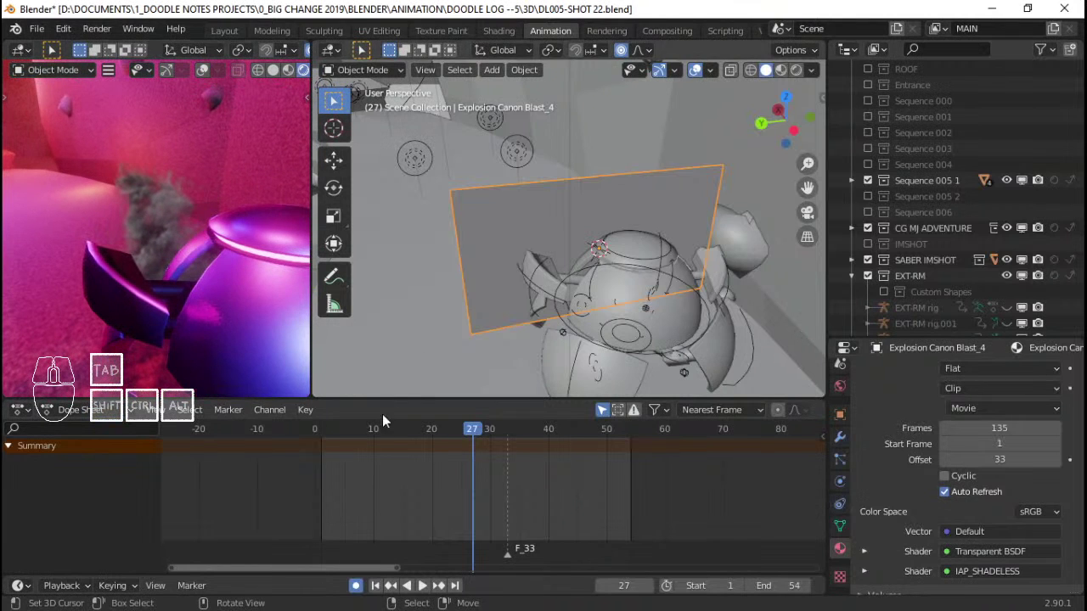
Scrub to the start of the shot and step through its first frames to check the smoke in the rendered view
left_click(367, 461)
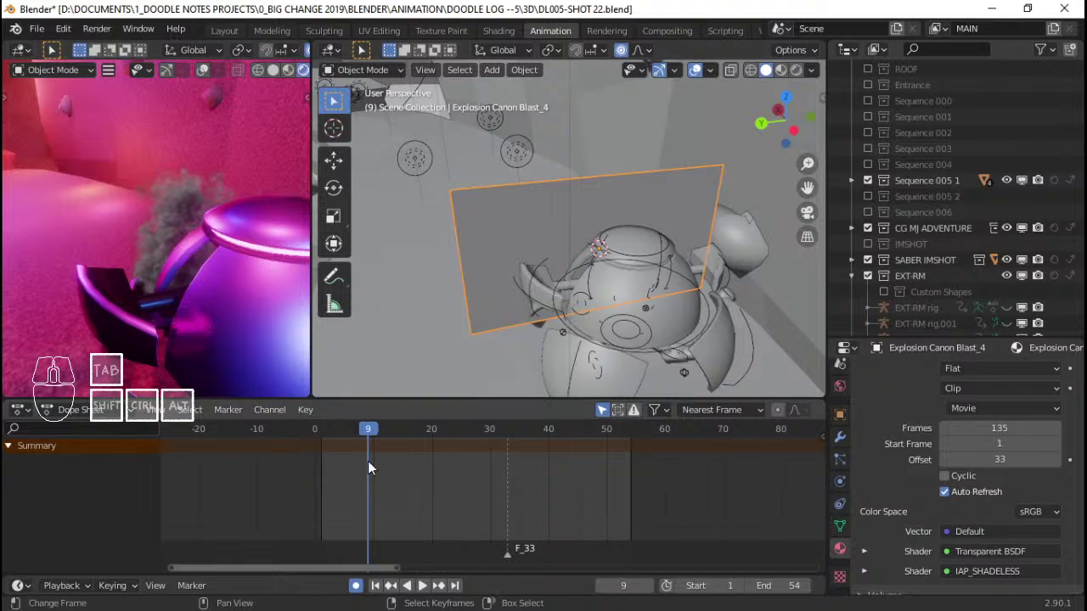
key("Right")
key("Right")
left_click(323, 468)
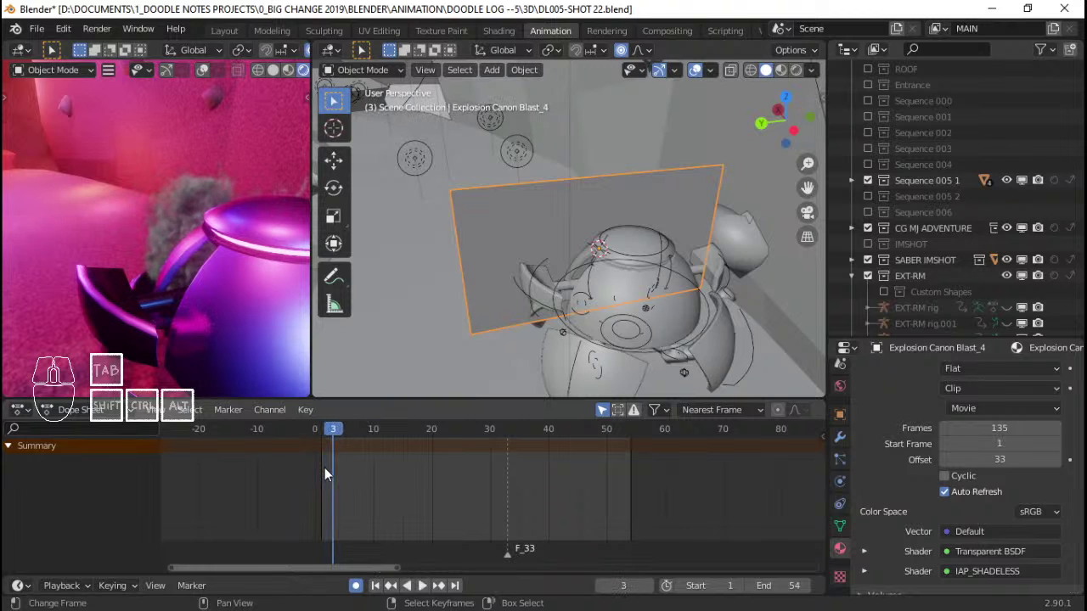
key("Right")
key("Right")
key("Right")
key("Right")
key("Right")
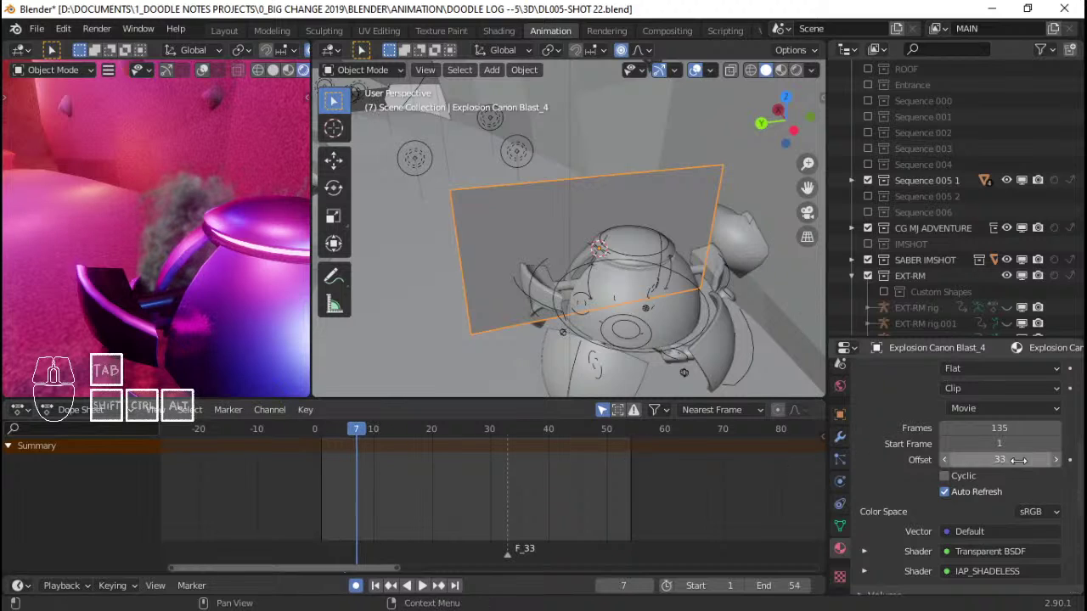
Set the explosion movie texture's Offset to 0 and replay the shot's opening frames
left_click(1001, 459)
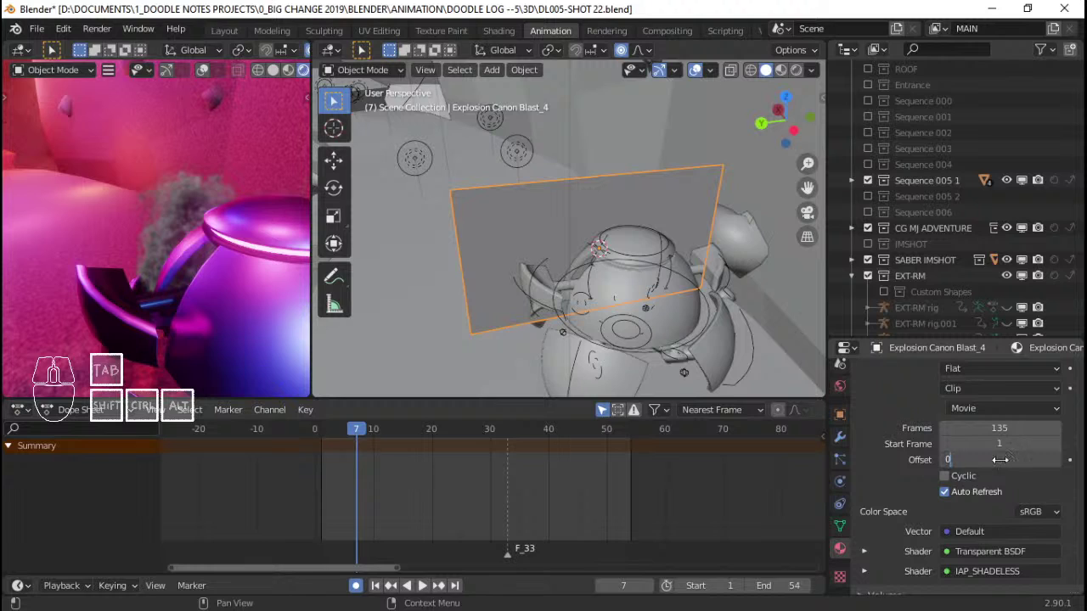
type("0")
key("Return")
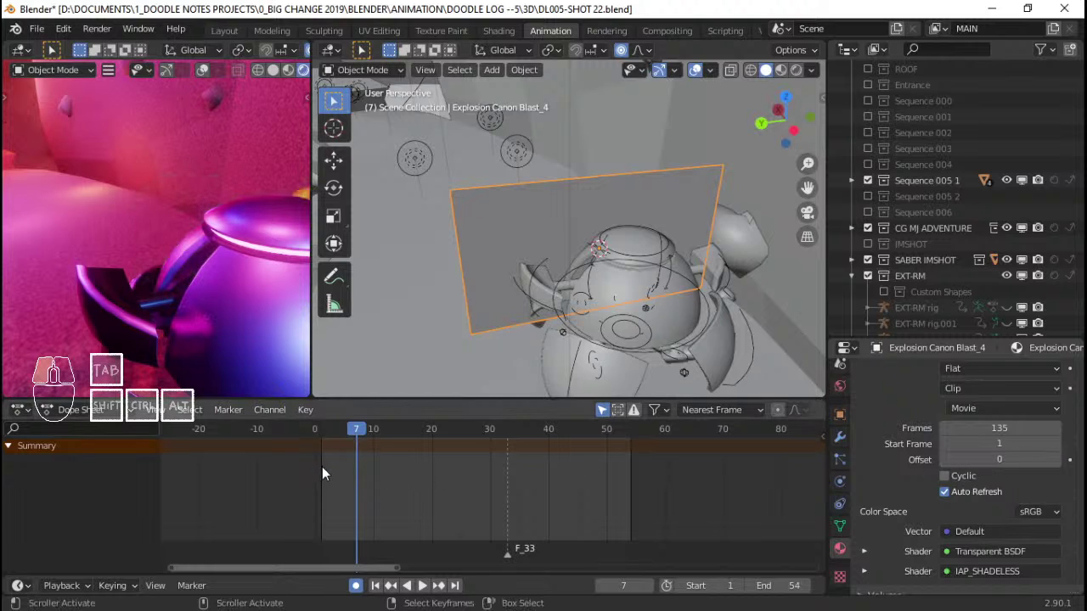
key("shift+Left")
key("space")
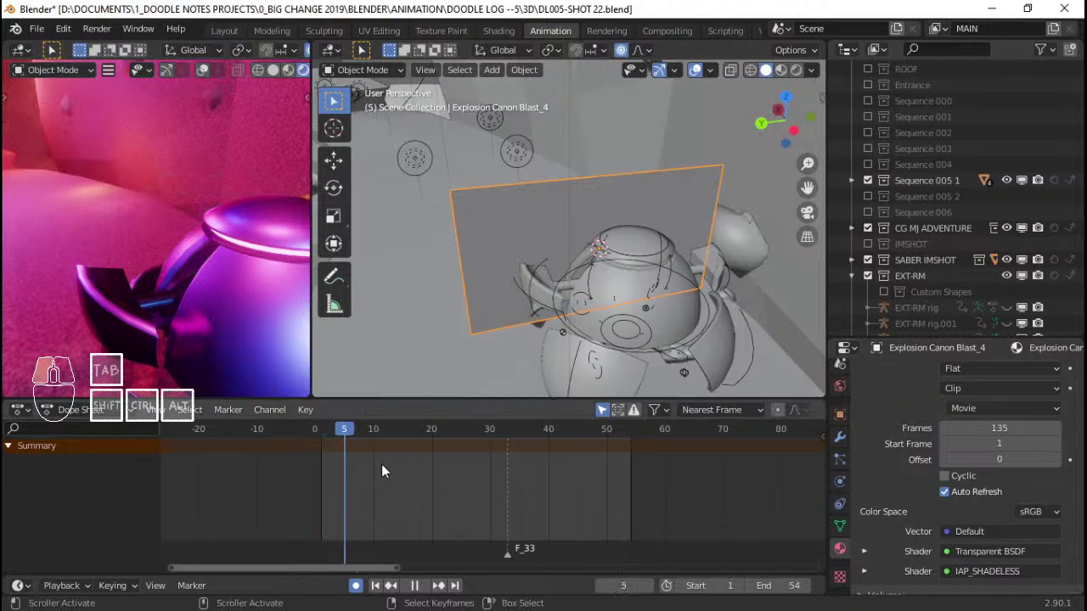
left_click_drag(381, 463, 340, 462)
key("space")
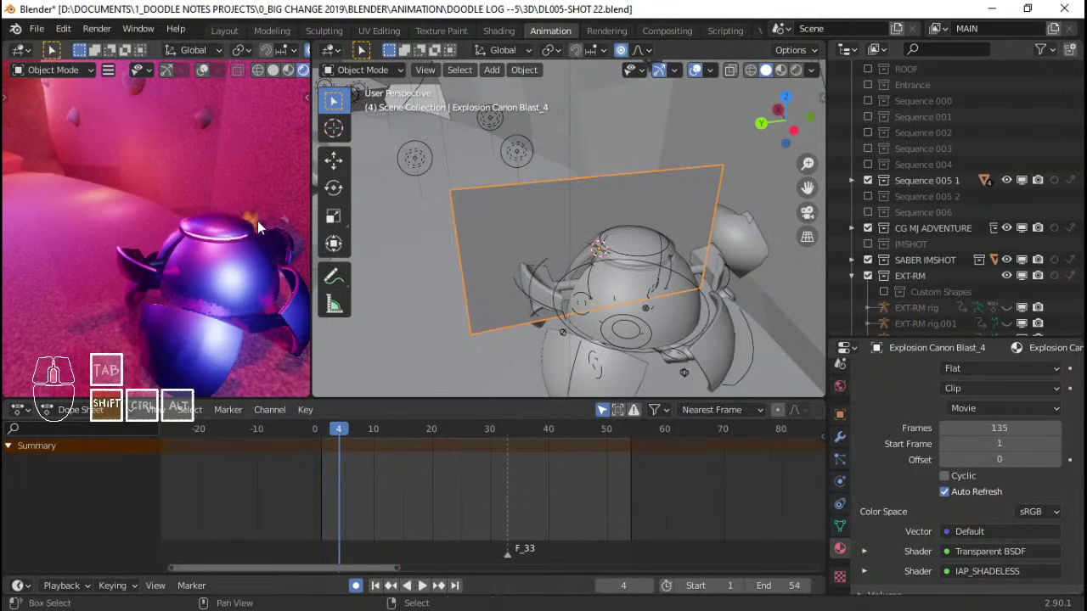
In Edit Mode, move the explosion plane's geometry along Y to the round character's other arm and raise it about 0.11 m along Z
middle_click_drag(550, 237, 621, 216)
key("Tab")
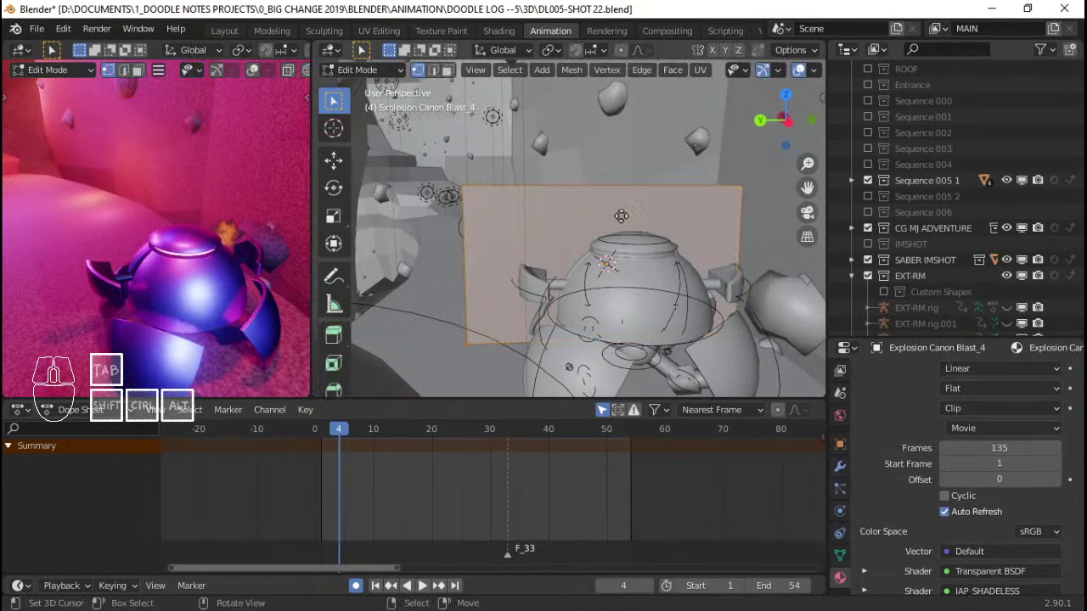
key("g")
key("y")
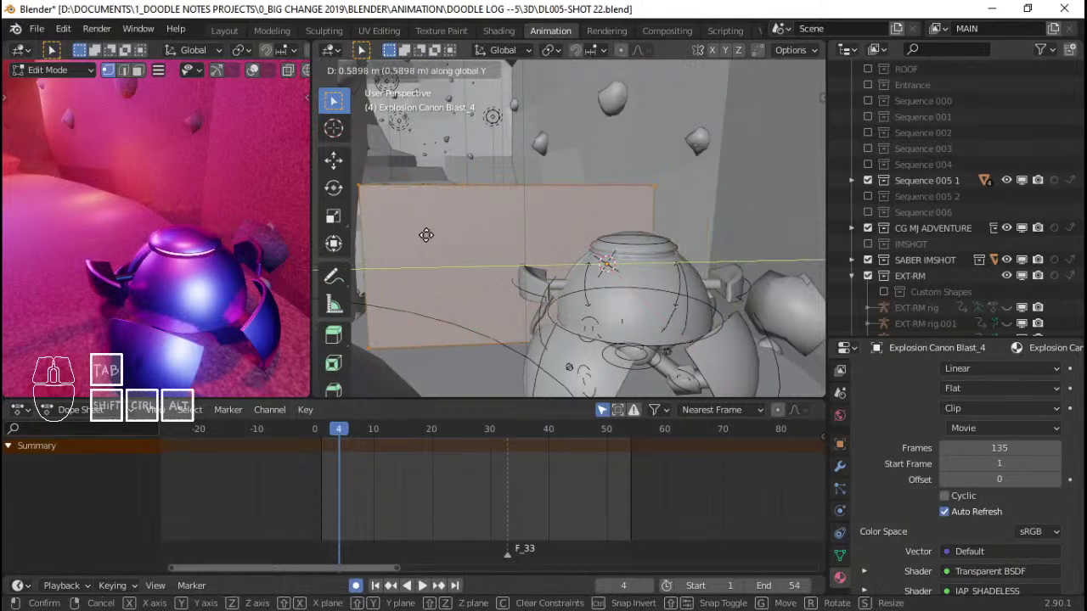
left_click(400, 235)
key("g")
key("z")
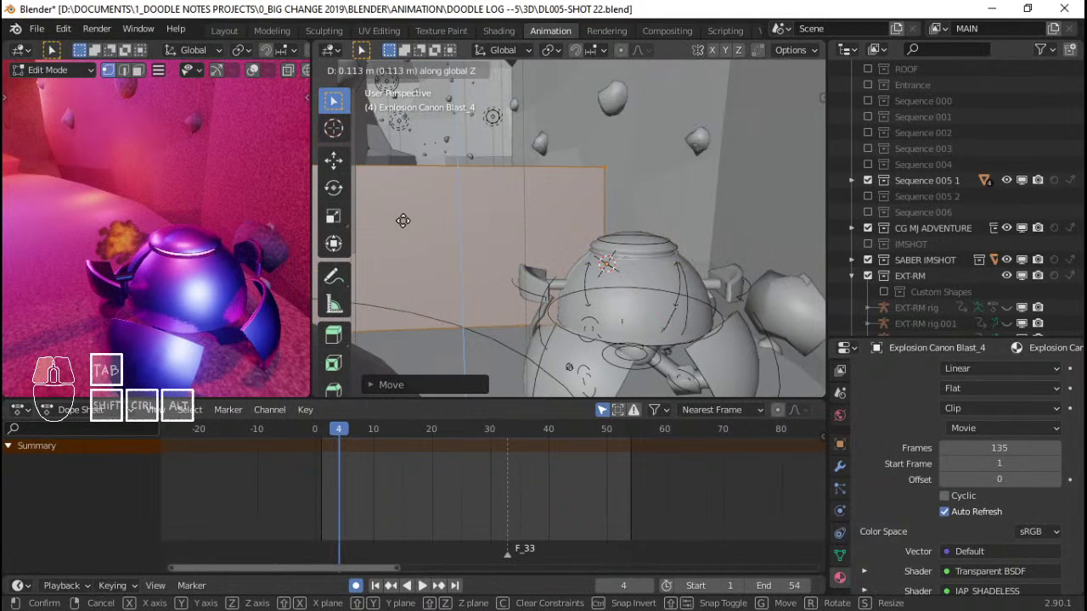
left_click(403, 221)
key("Tab")
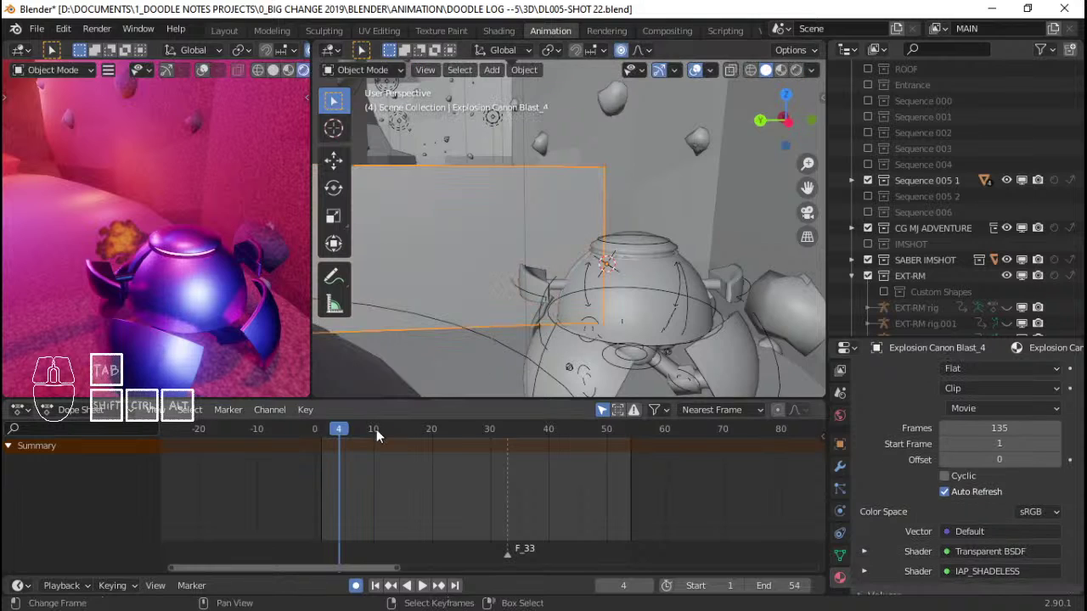
key("space")
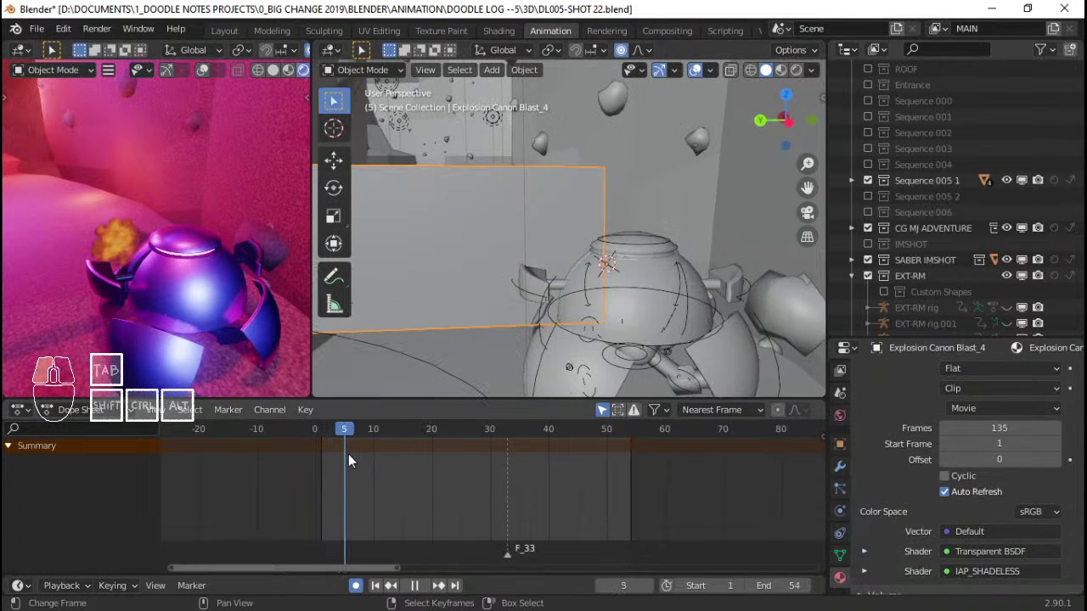
scroll(122, 208, "up", 2)
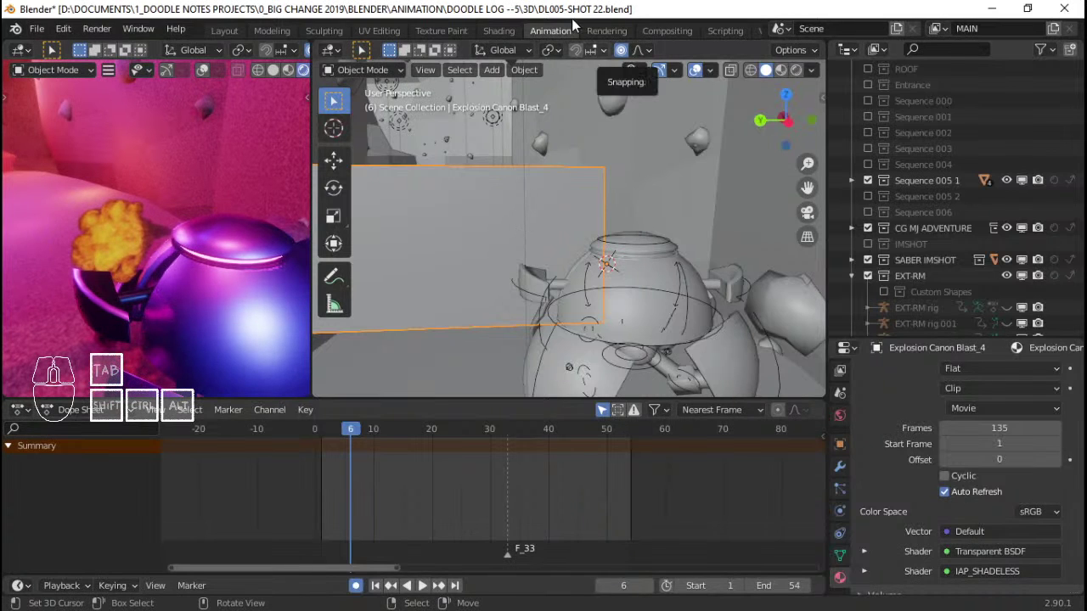
Switch to the Shading workspace and spread out the overlapping movie texture and IAP_SHADELESS nodes of the explosion material
left_click(498, 30)
middle_click_drag(448, 397, 490, 276)
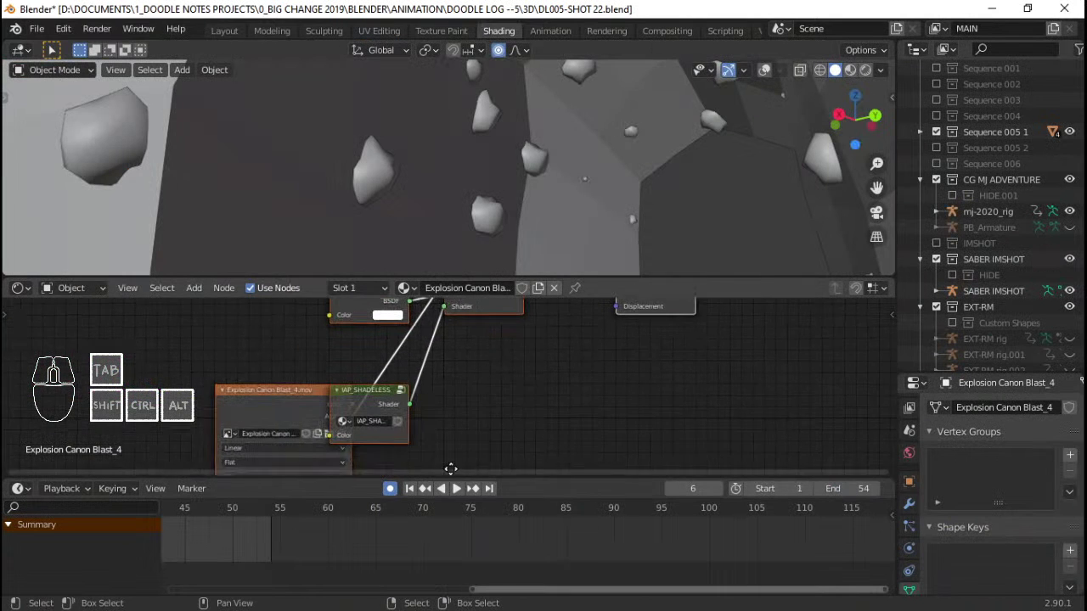
middle_click_drag(359, 393, 400, 426)
left_click_drag(331, 419, 221, 373)
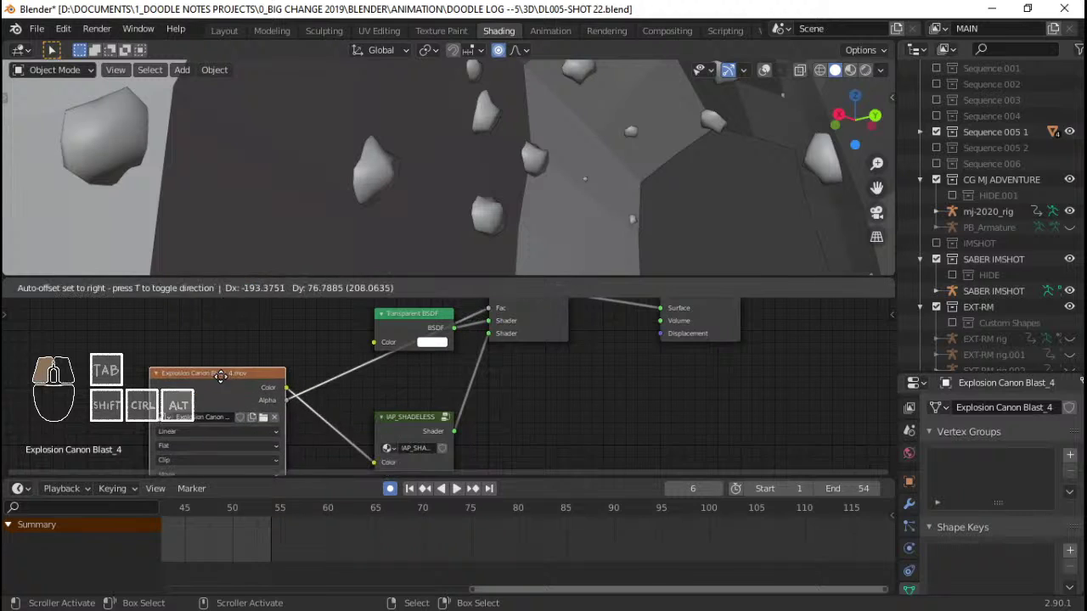
middle_click_drag(419, 403, 439, 386)
left_click_drag(438, 387, 432, 357)
middle_click_drag(431, 357, 463, 397)
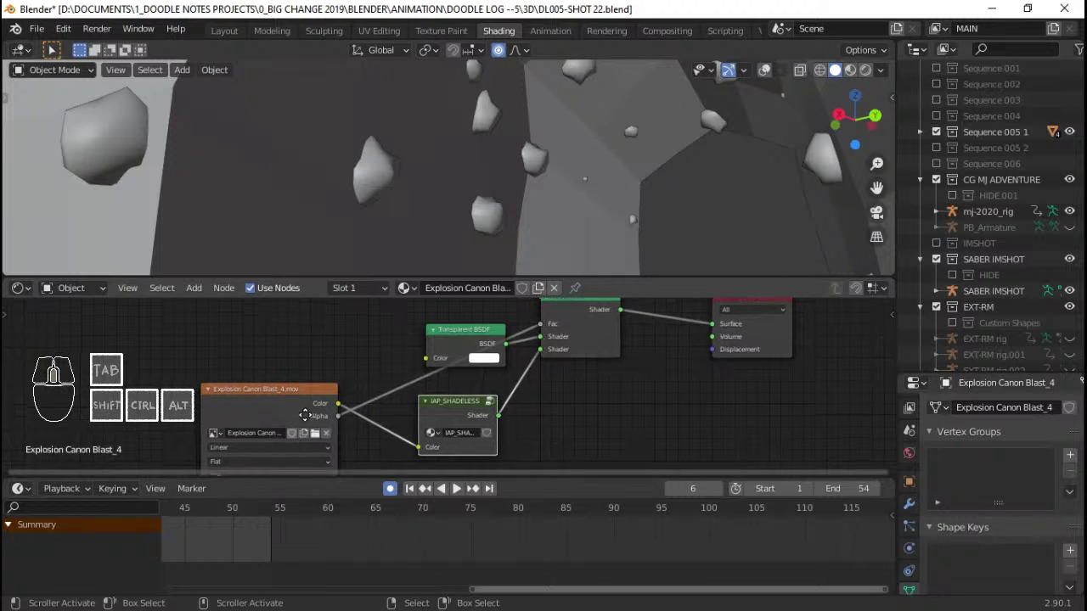
middle_click_drag(287, 440, 359, 364)
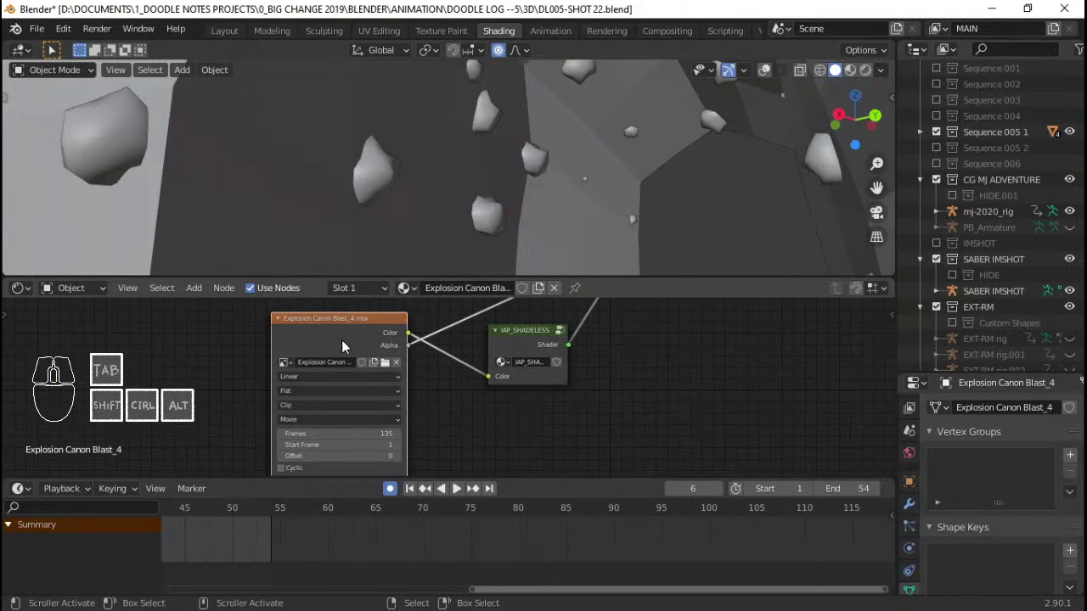
left_click_drag(341, 340, 170, 340)
middle_click_drag(335, 330, 322, 406)
key("shift+a")
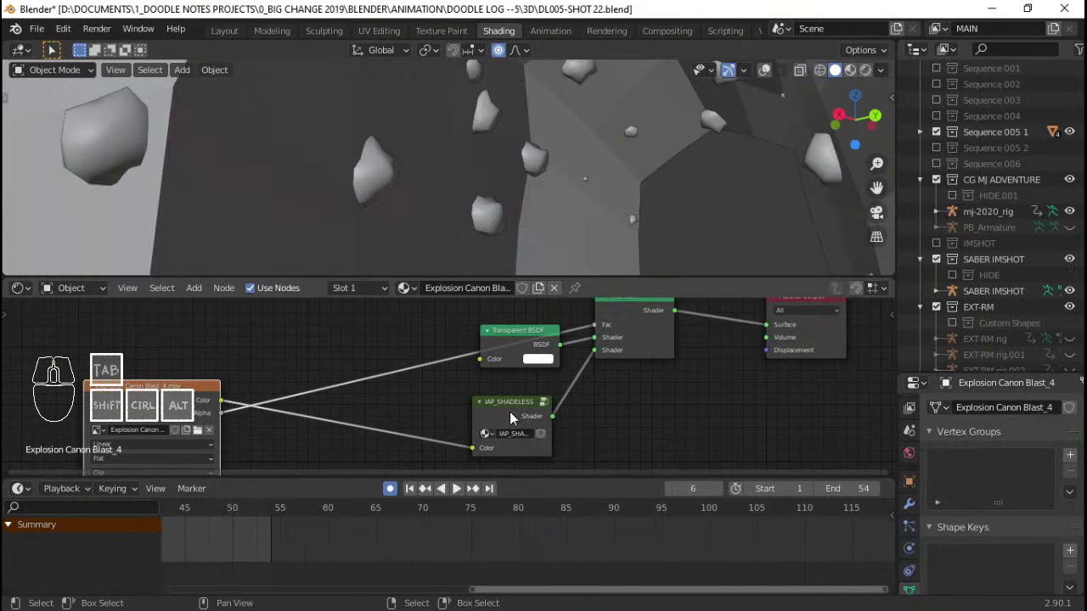
left_click_drag(510, 412, 401, 412)
key("Tab")
key("Tab")
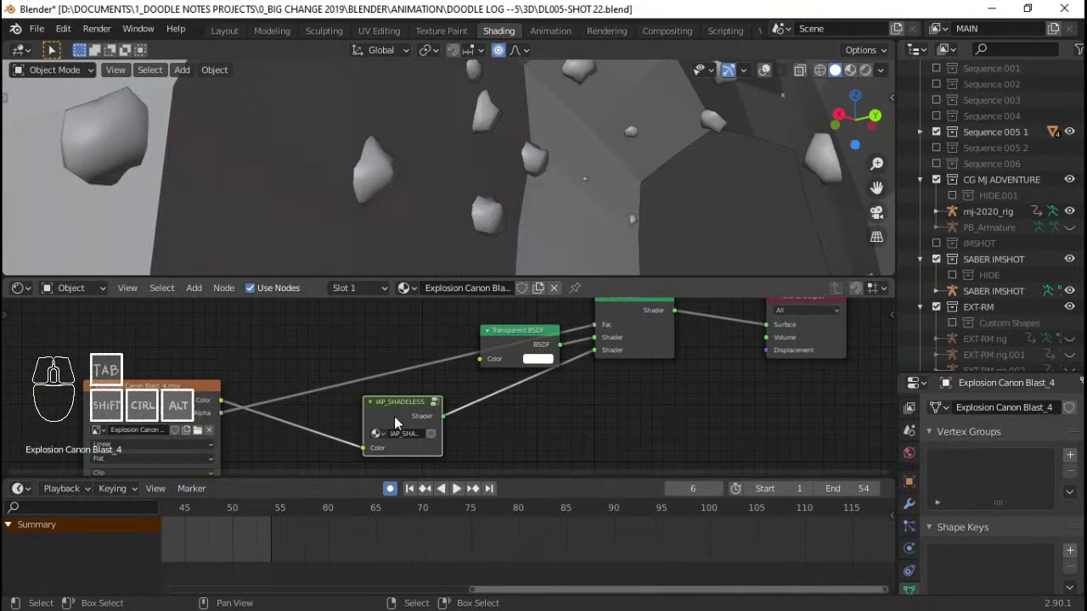
Replace the IAP_SHADELESS node with an Emission shader, linking the movie's Color into it and its output to the mix shader's second Shader input
key("ctrl+x")
key("shift+a")
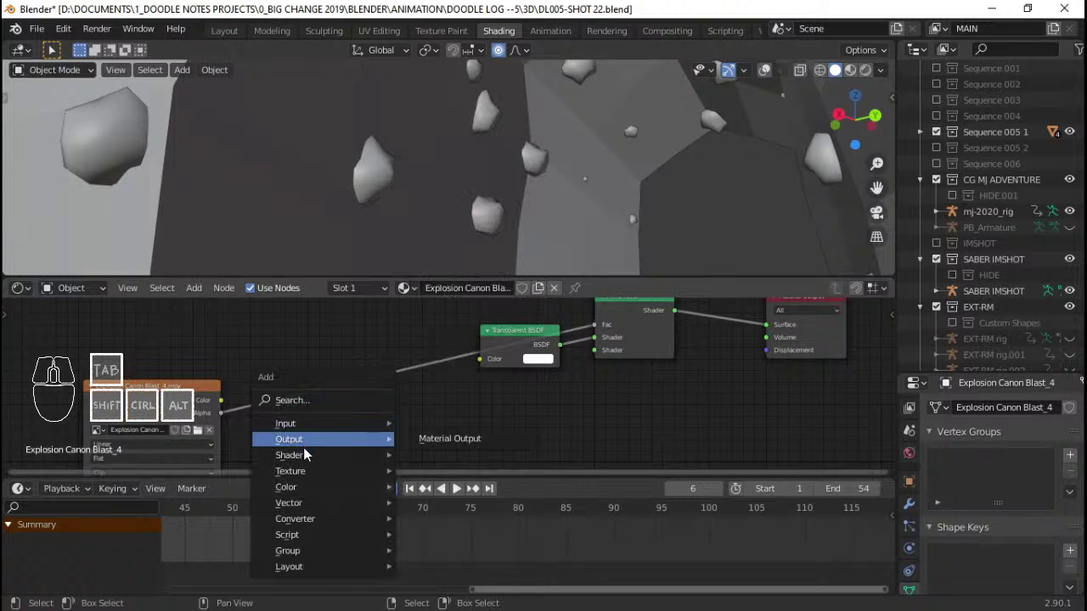
mouse_move(302, 455)
left_click(437, 227)
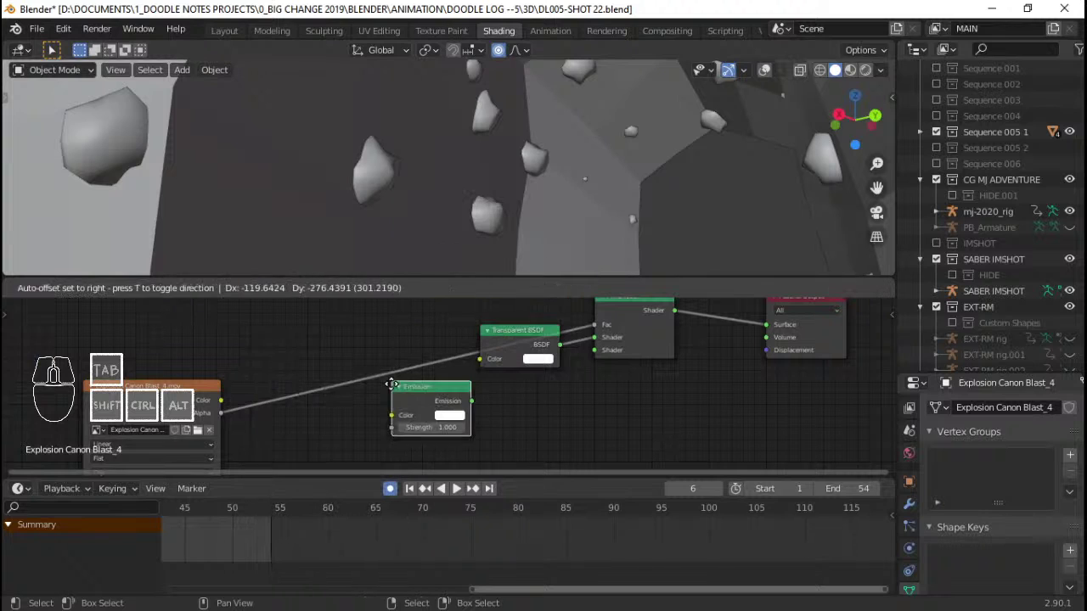
left_click(439, 415)
left_click_drag(220, 400, 405, 433)
left_click_drag(484, 418, 594, 349)
Show the rendered camera view and set the Emission node's Strength to 20
key("KP_0")
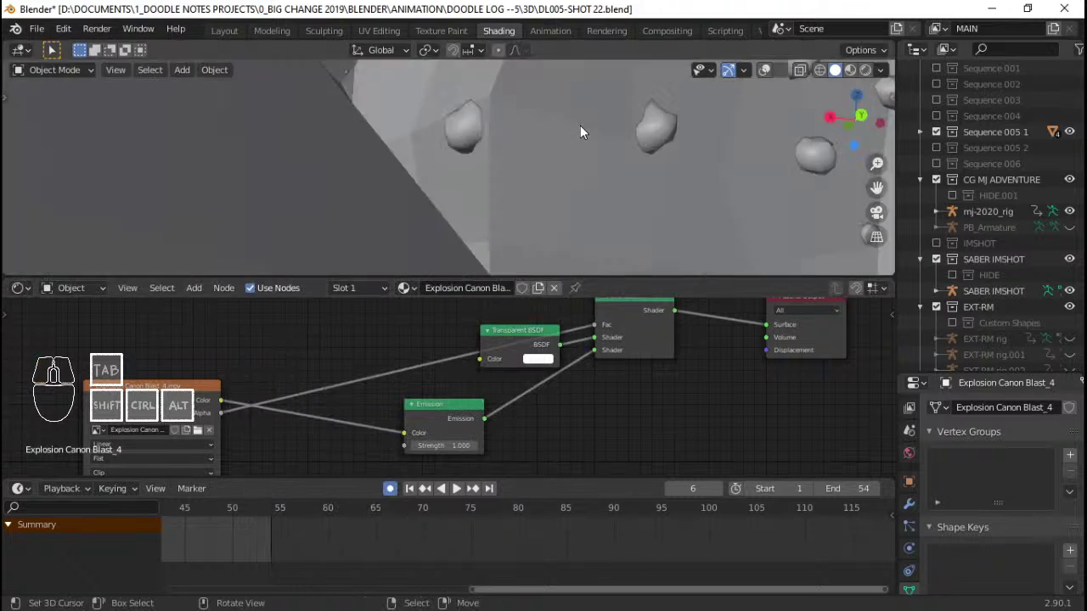
left_click(865, 70)
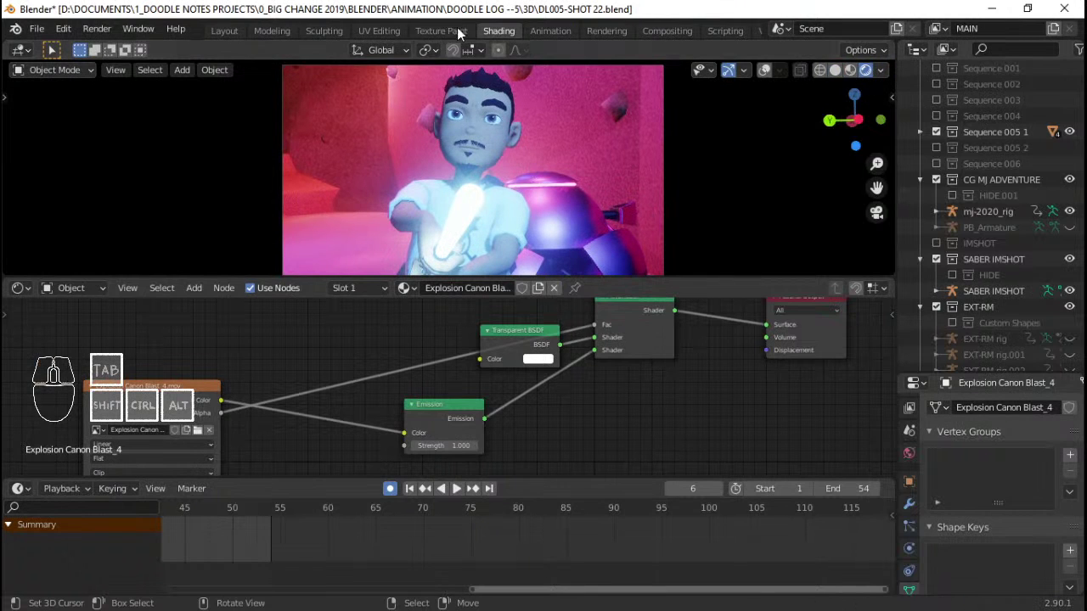
left_click(454, 445)
type("20")
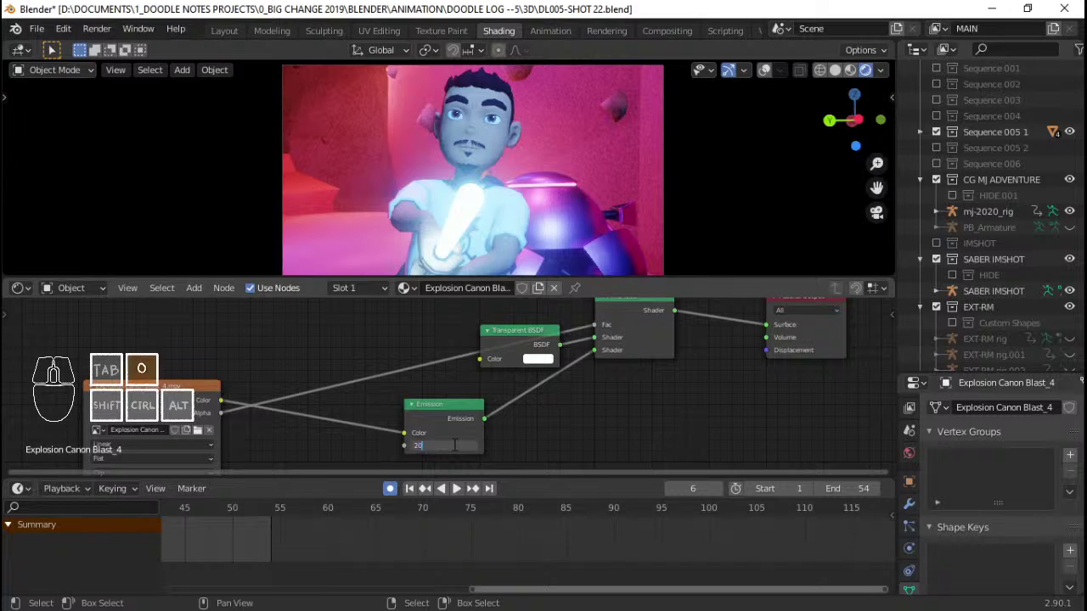
key("Return")
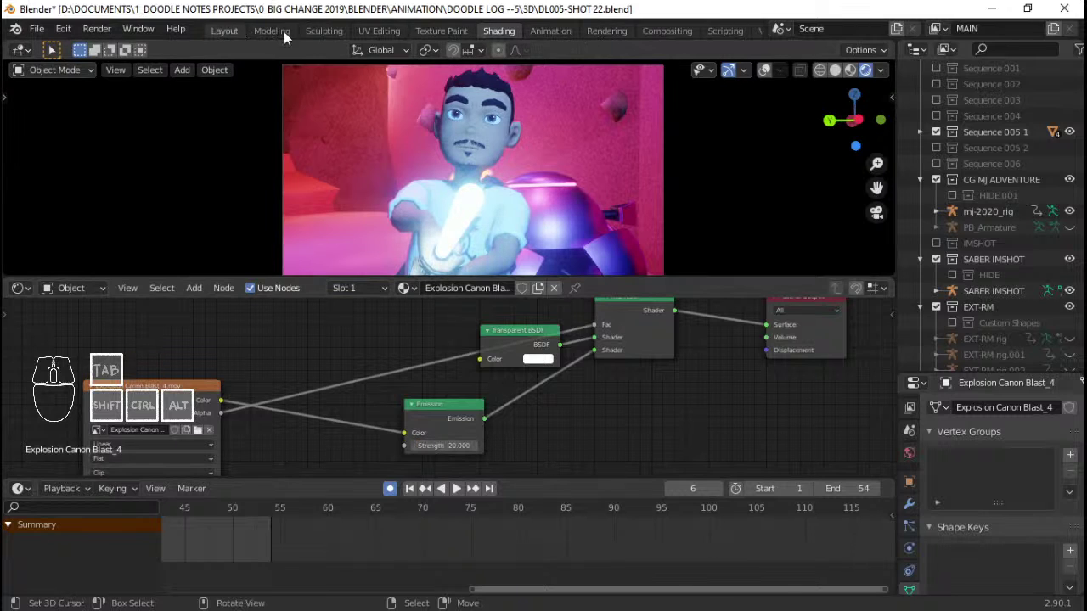
Return to the Animation workspace and play the shot from the start to examine the glowing blast at the arm
left_click(550, 31)
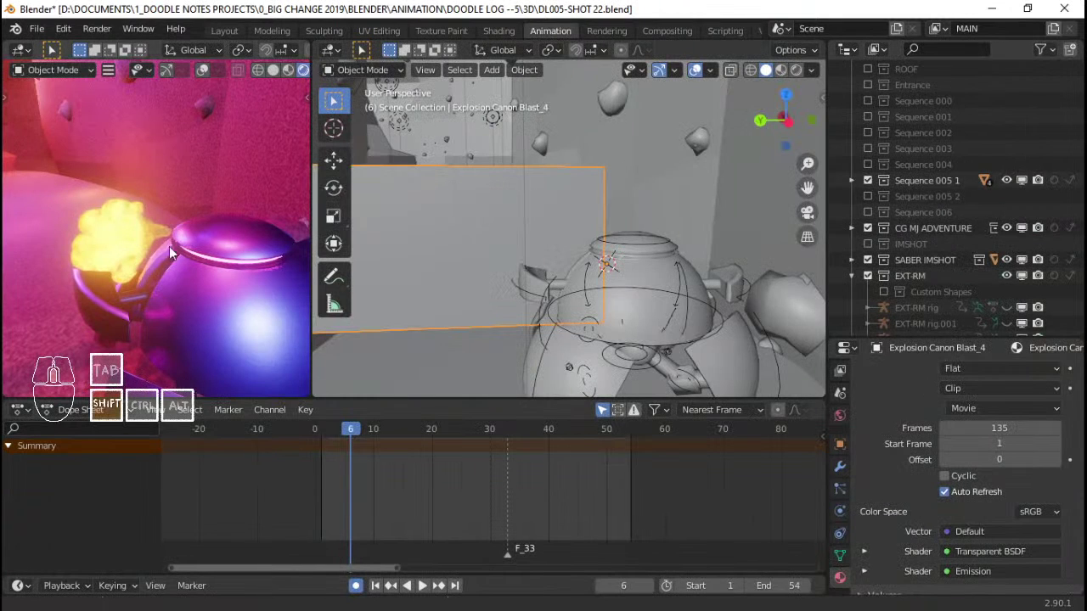
scroll(169, 246, "up", 4)
middle_click_drag(497, 276, 514, 274)
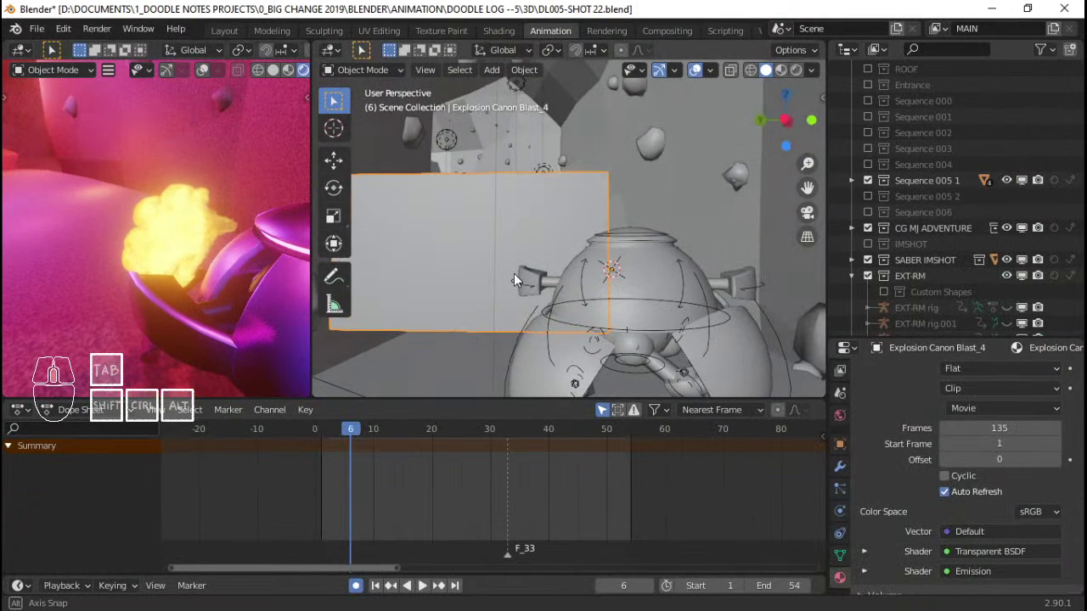
left_click(320, 486)
key("space")
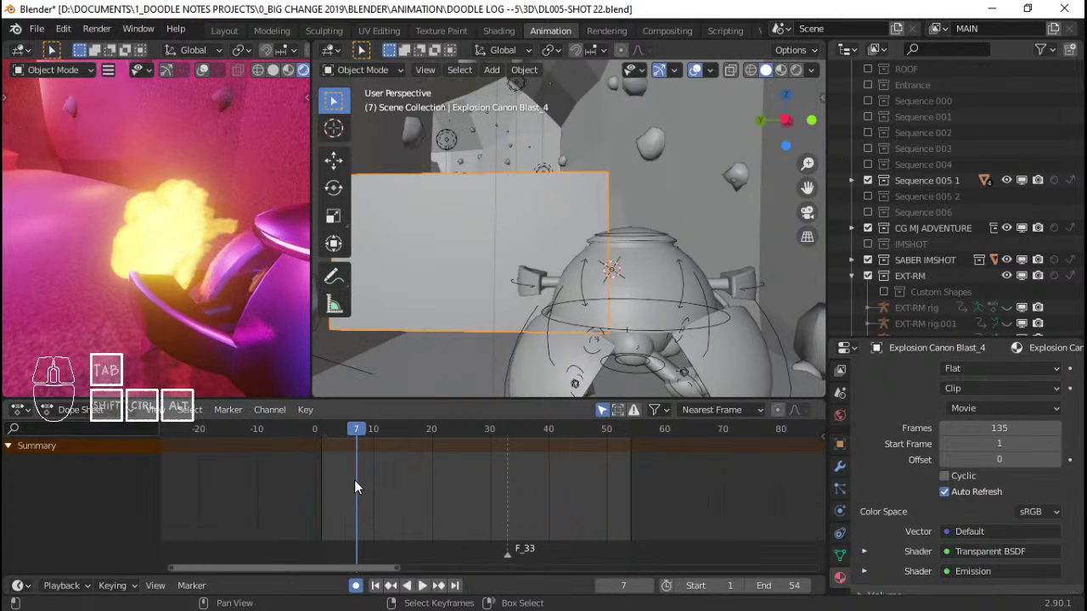
key("space")
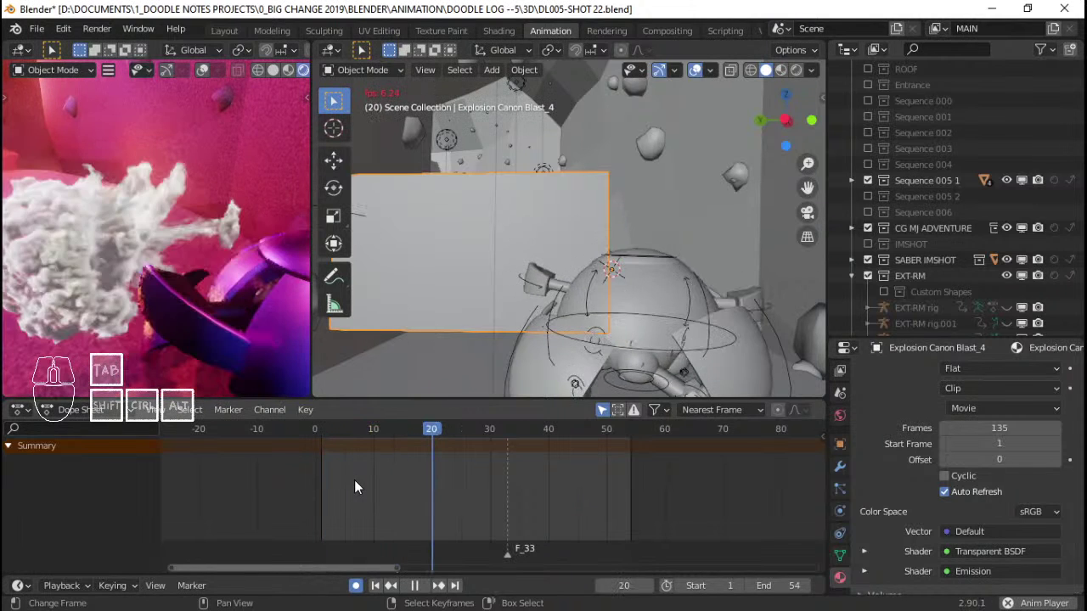
key("shift+Left")
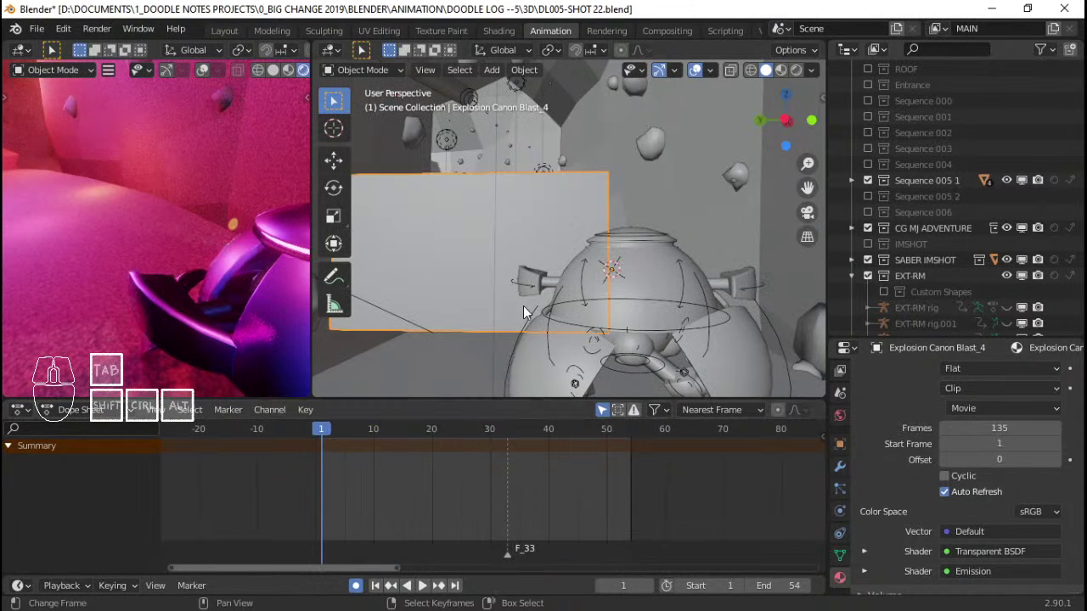
Delete the cannon blast plane and save the file
key("x")
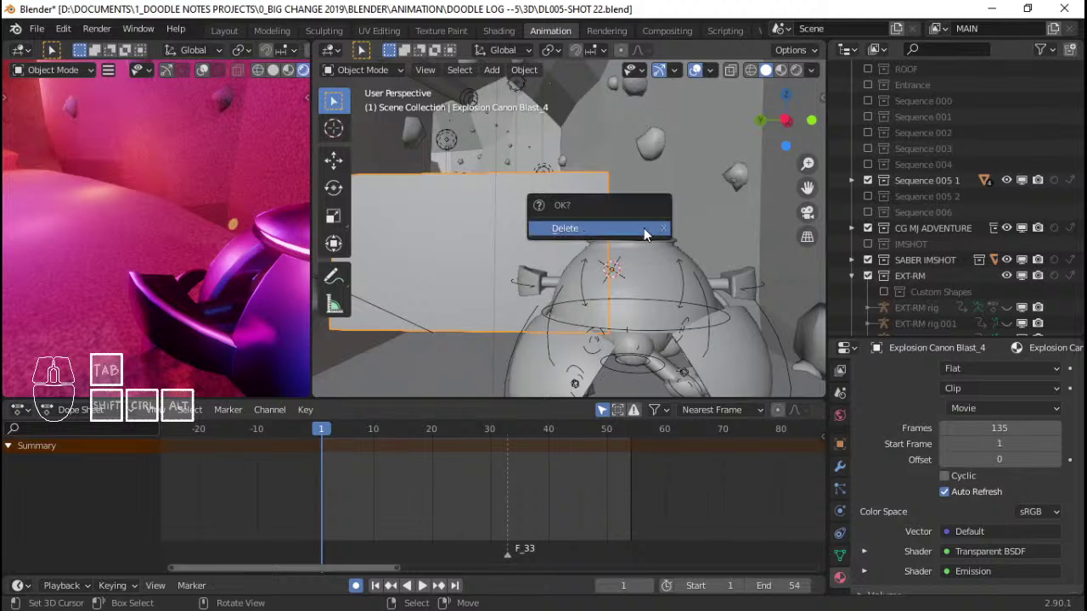
left_click(644, 227)
key("ctrl+s")
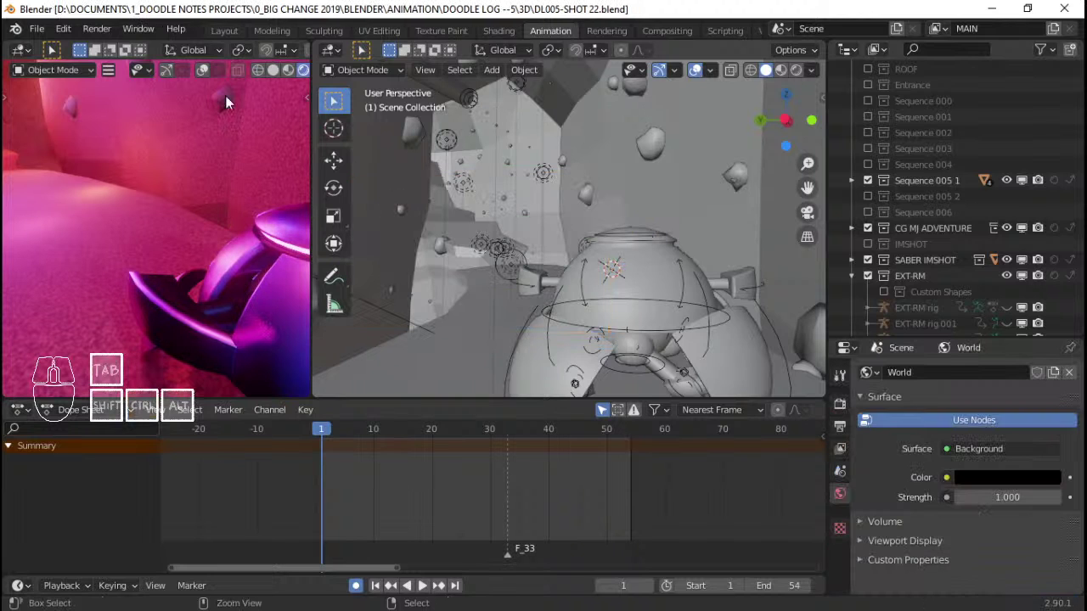
Try importing Explosion Fireball.mov from the Explosion Elements folder as a shadeless image plane, and undo the import
left_click(24, 31)
left_click(32, 31)
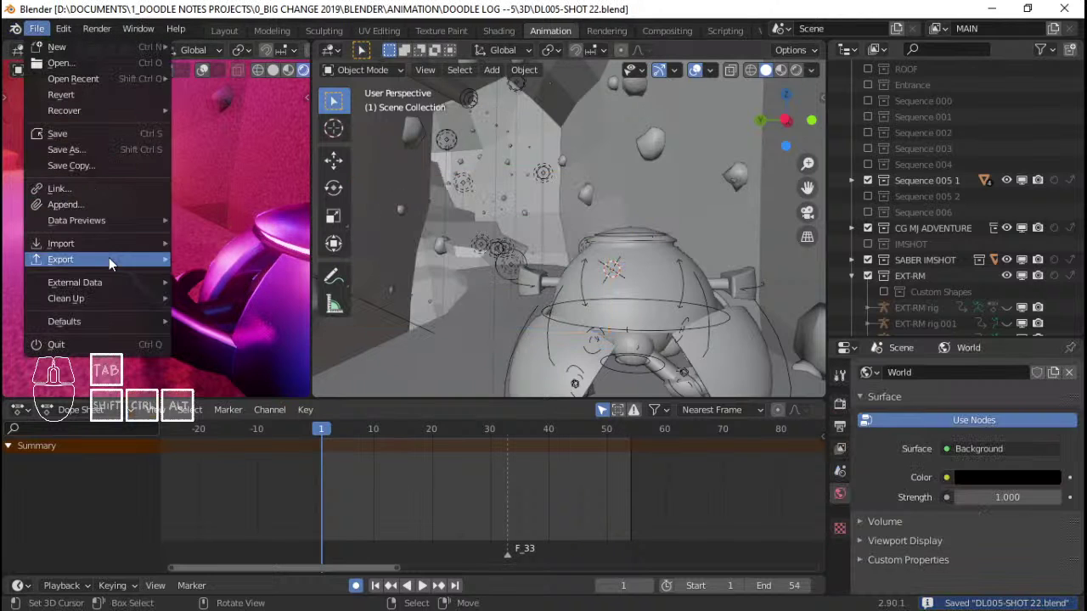
mouse_move(115, 242)
left_click(268, 401)
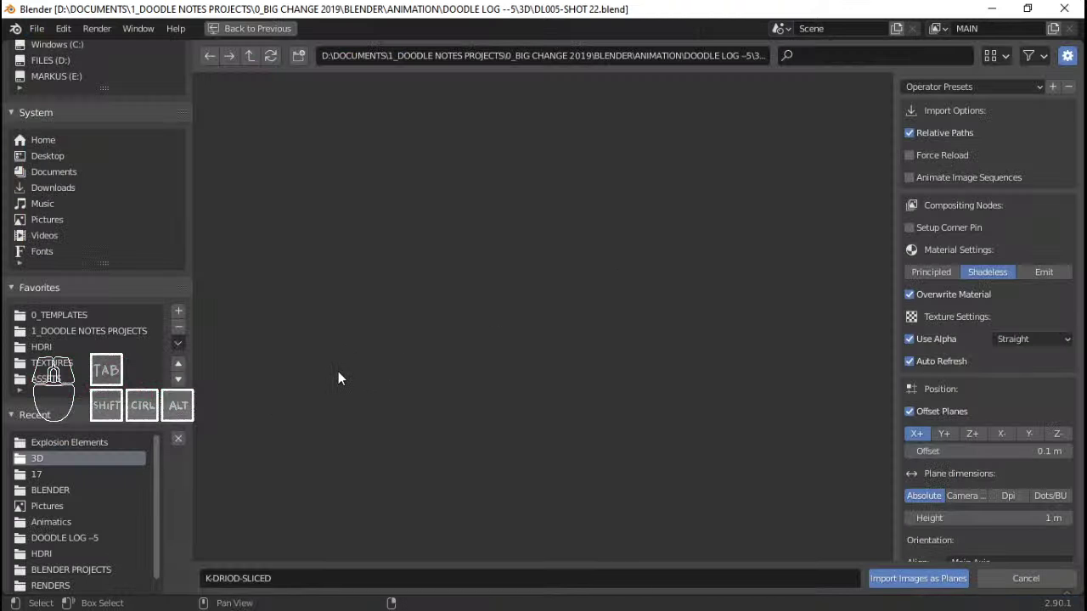
left_click(118, 439)
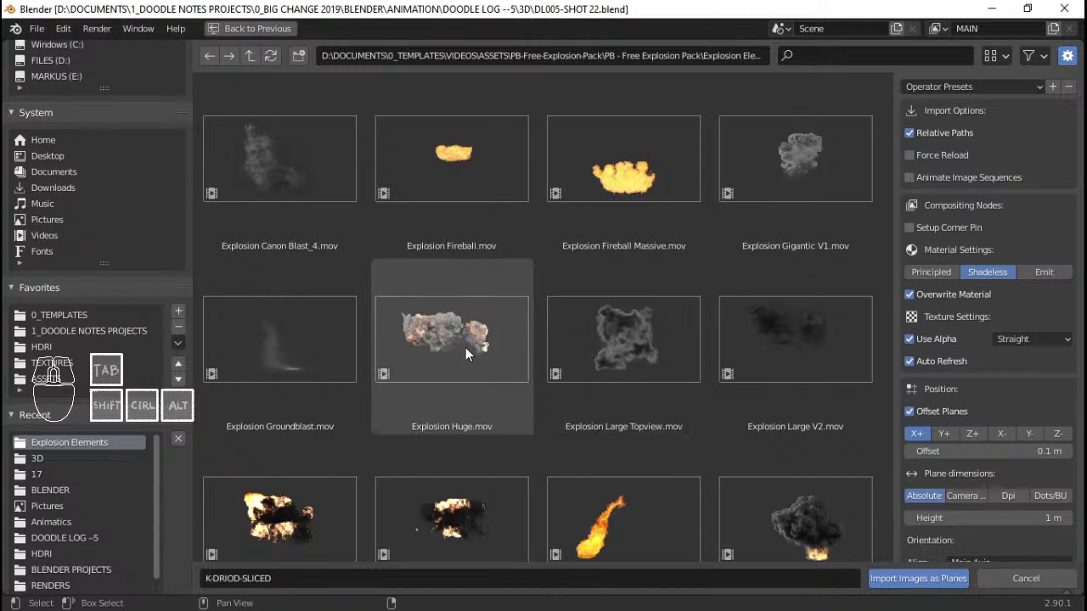
left_click(465, 348)
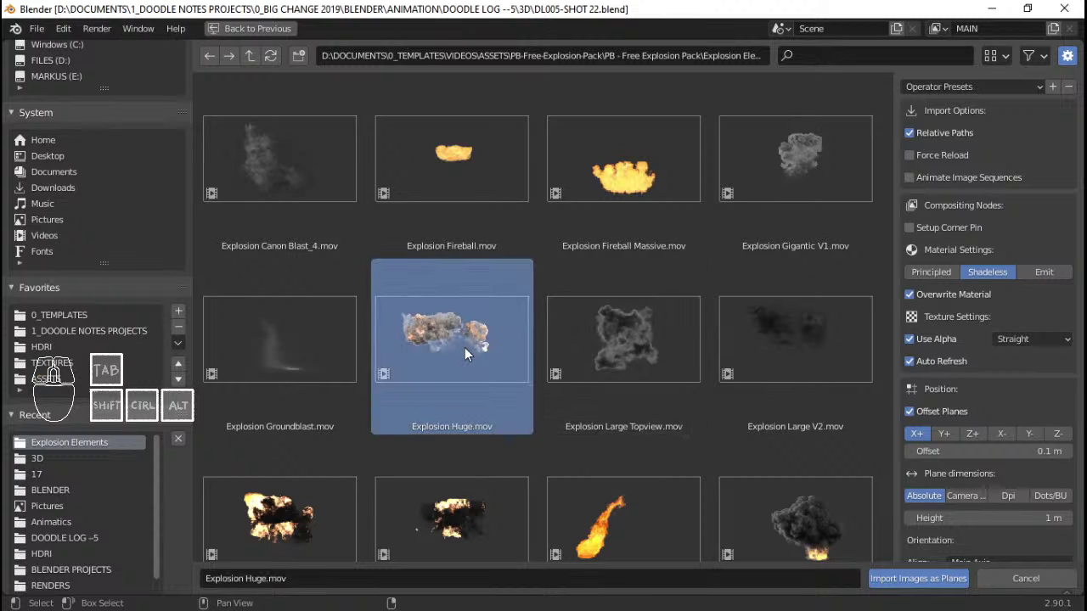
left_click(645, 179)
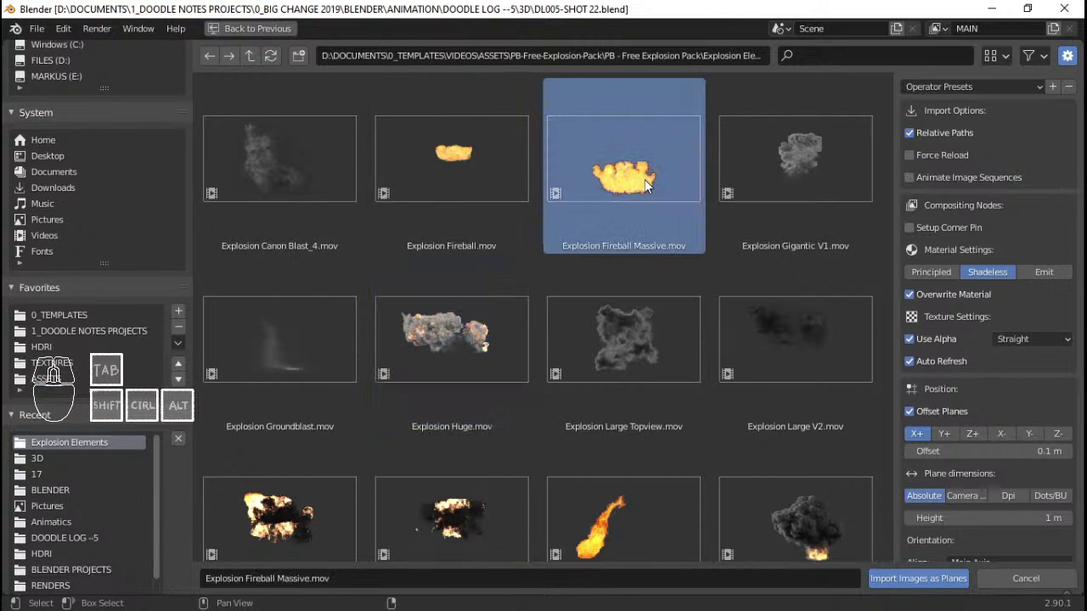
left_click(465, 204)
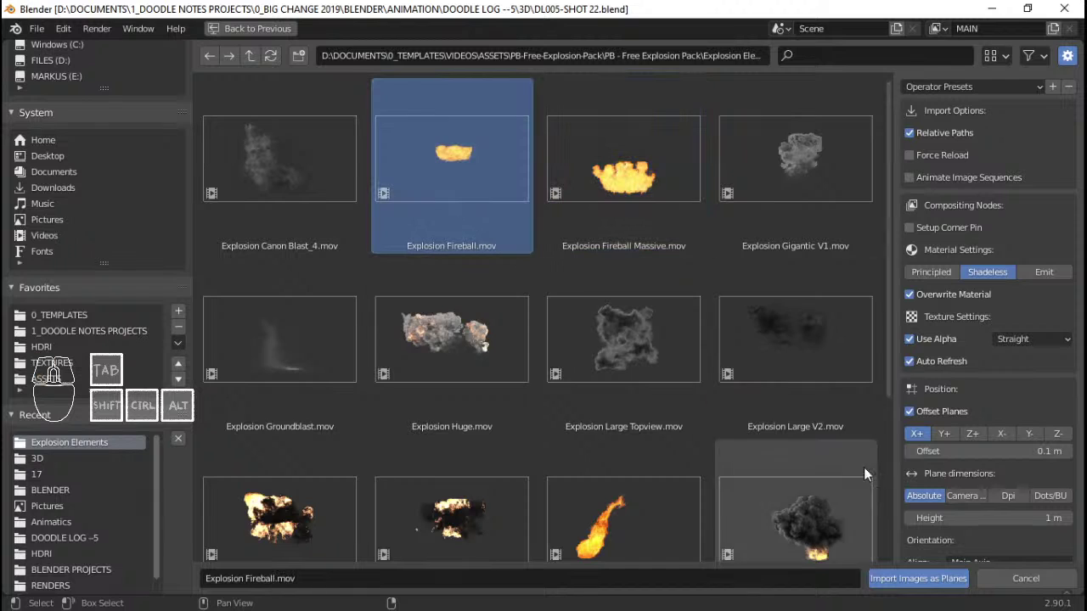
left_click(911, 581)
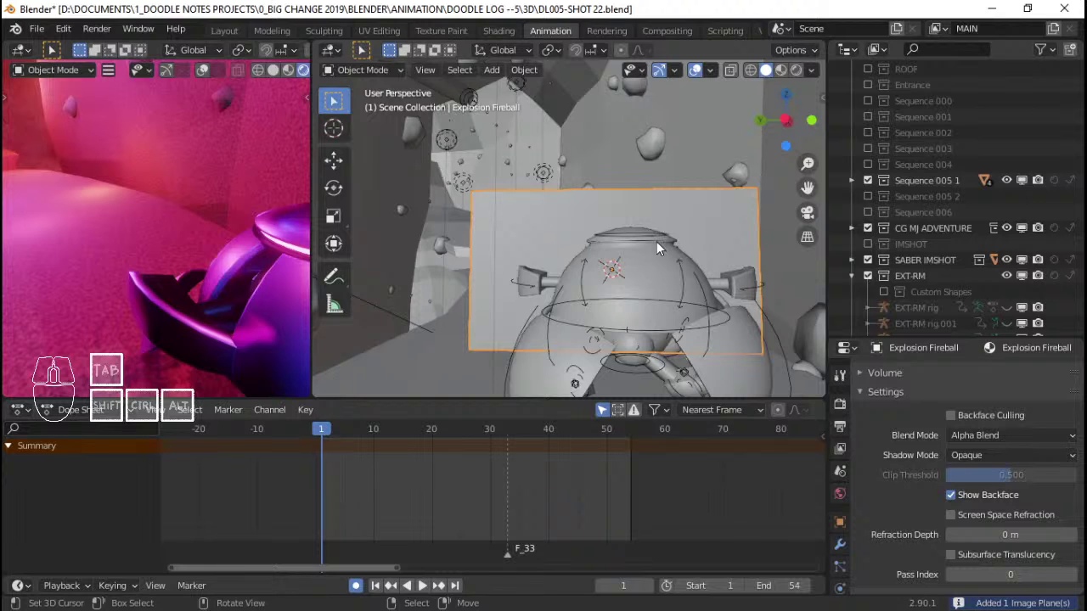
key("ctrl+z")
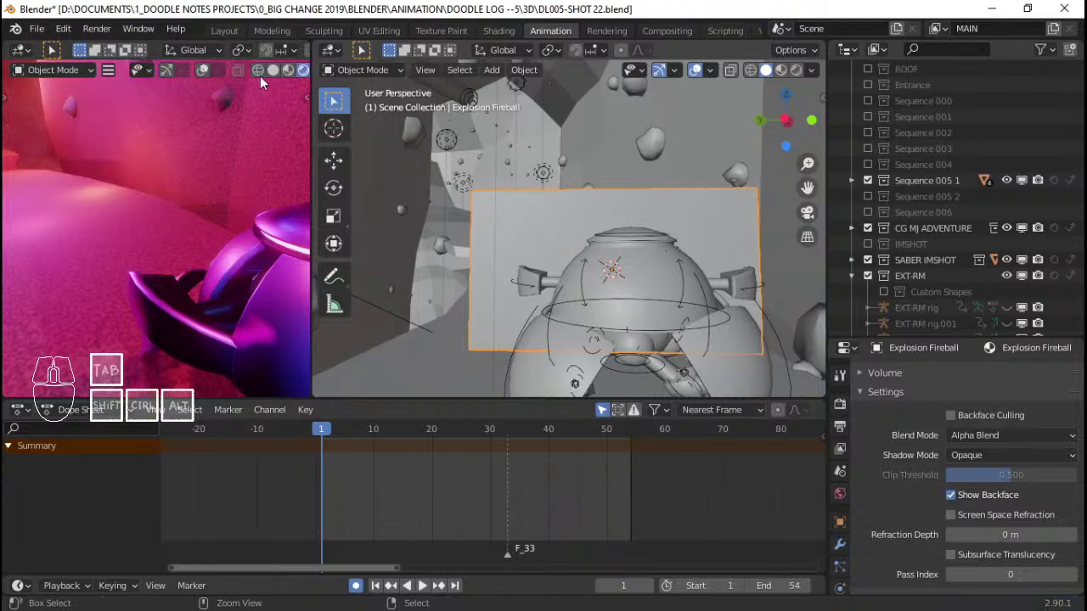
Import Explosion Fireball.mov from the Explosion Elements folder as an image plane with an Emit material of strength 10
left_click(36, 28)
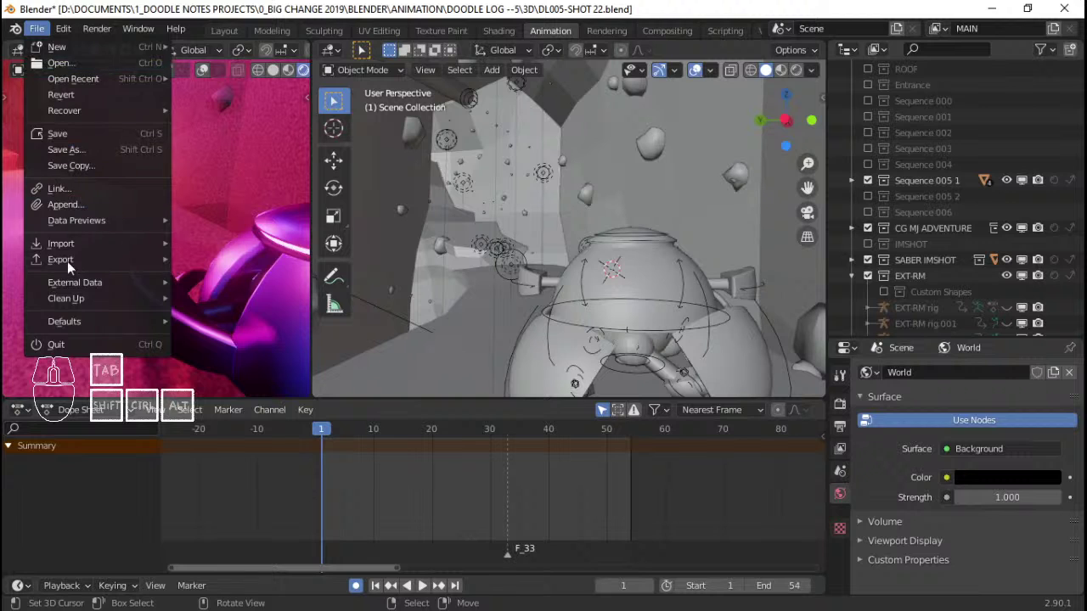
mouse_move(99, 245)
left_click(220, 401)
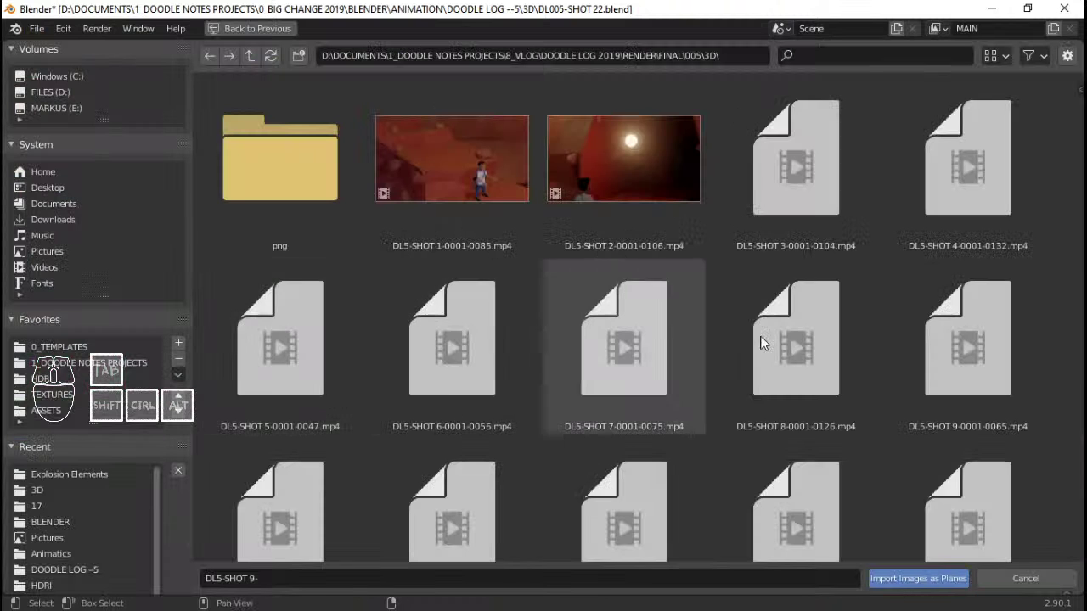
left_click(91, 476)
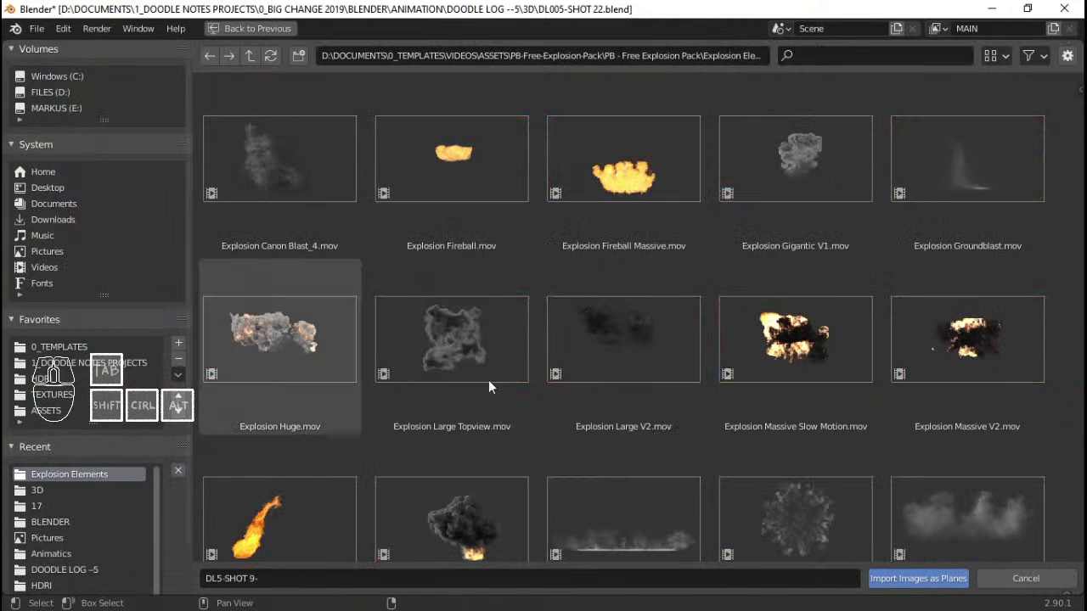
left_click(518, 238)
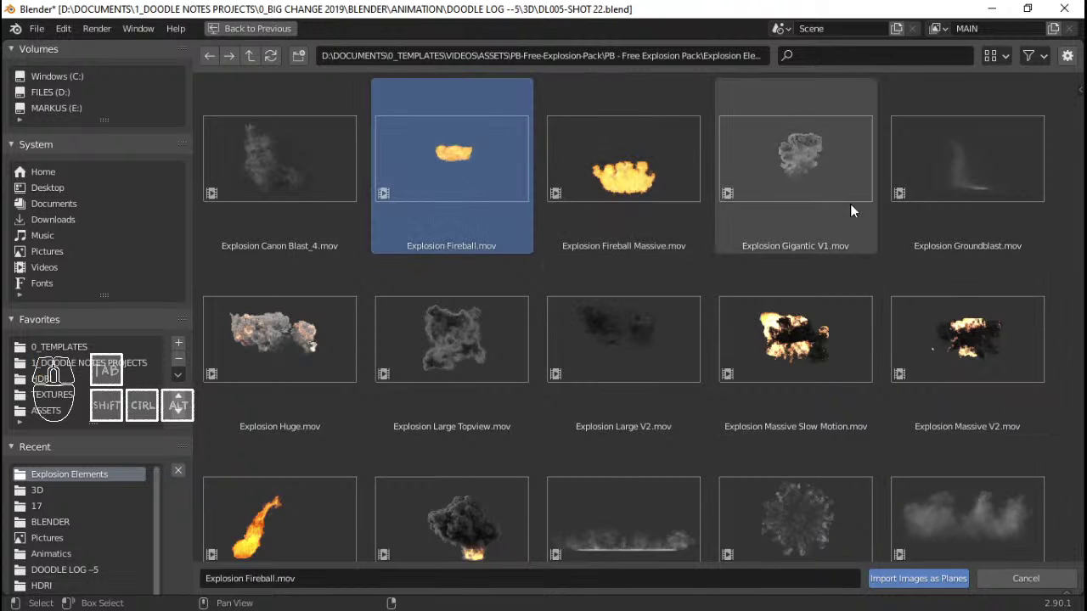
key("n")
left_click(1038, 270)
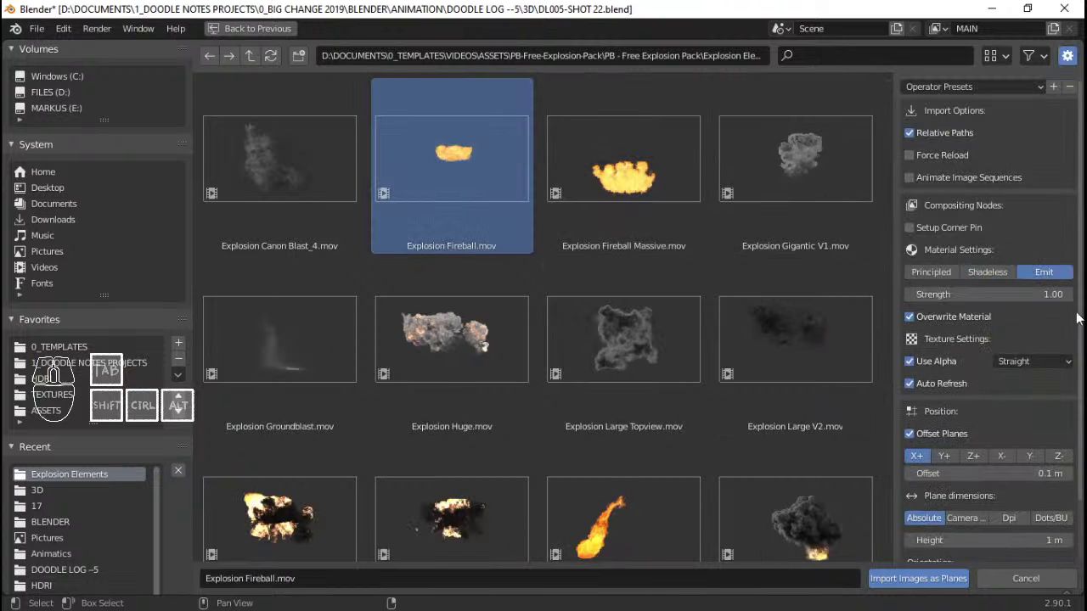
left_click(1009, 294)
type("10")
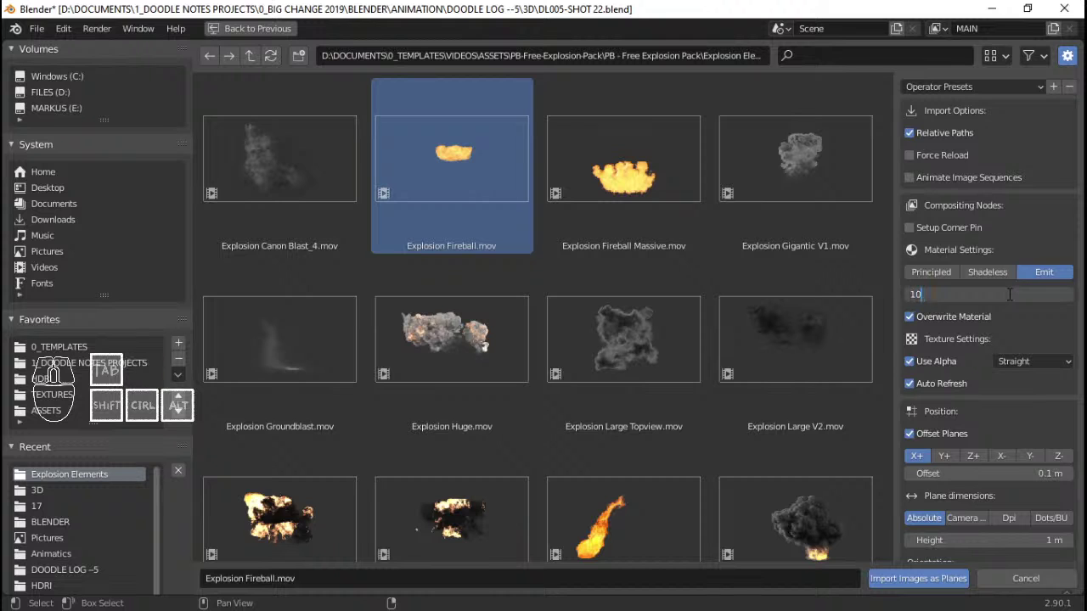
key("Return")
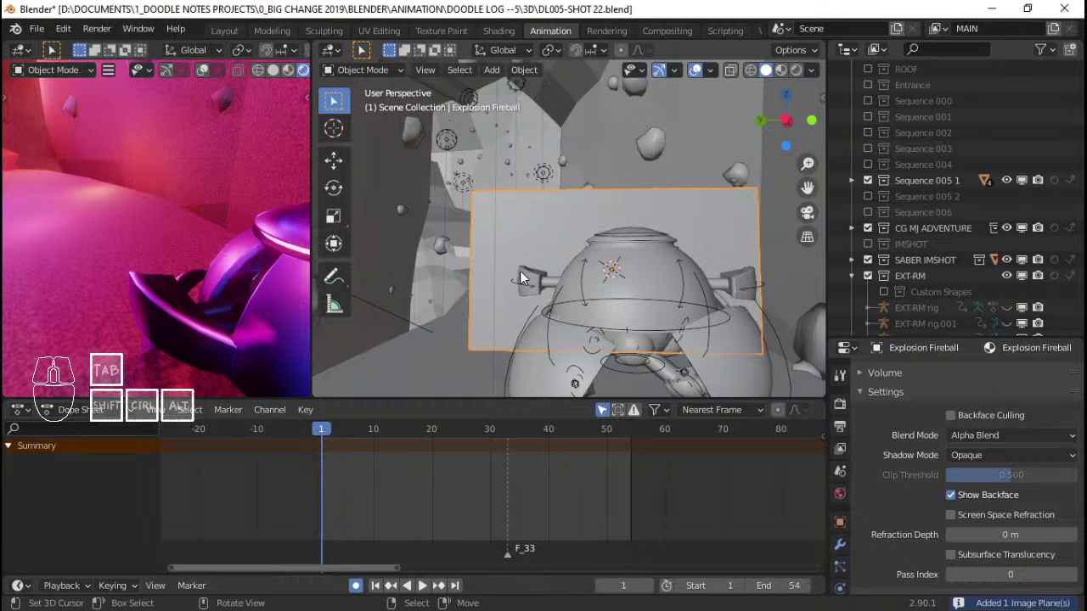
Advance the shot to frame 6 and, in Edit Mode, move the fireball plane's mesh above the robot and tilt it diagonally
key("space")
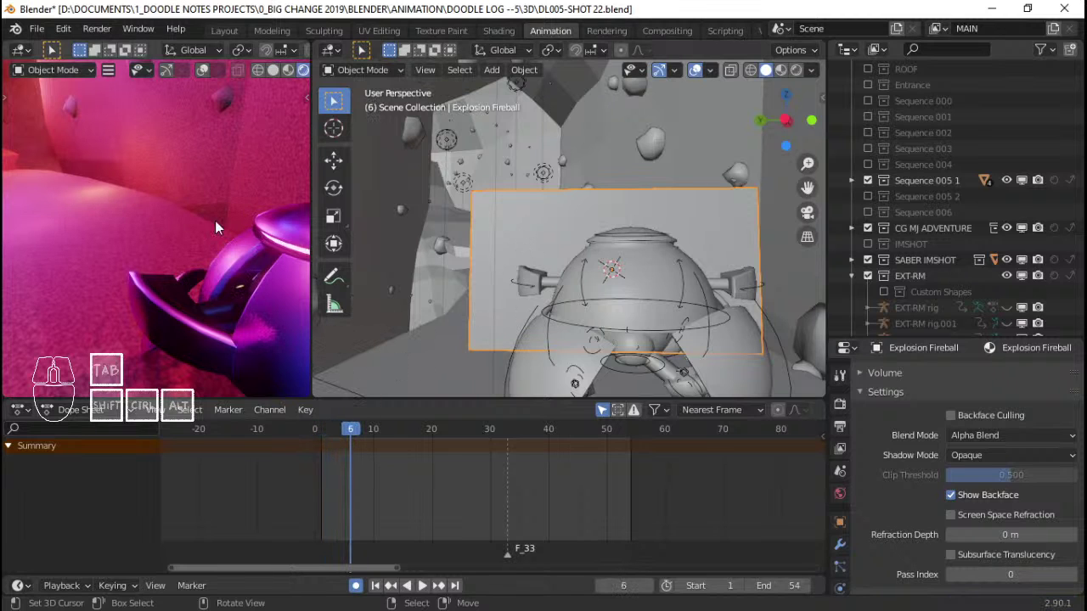
scroll(215, 221, "up", 2)
scroll(671, 251, "up", 2)
key("Tab")
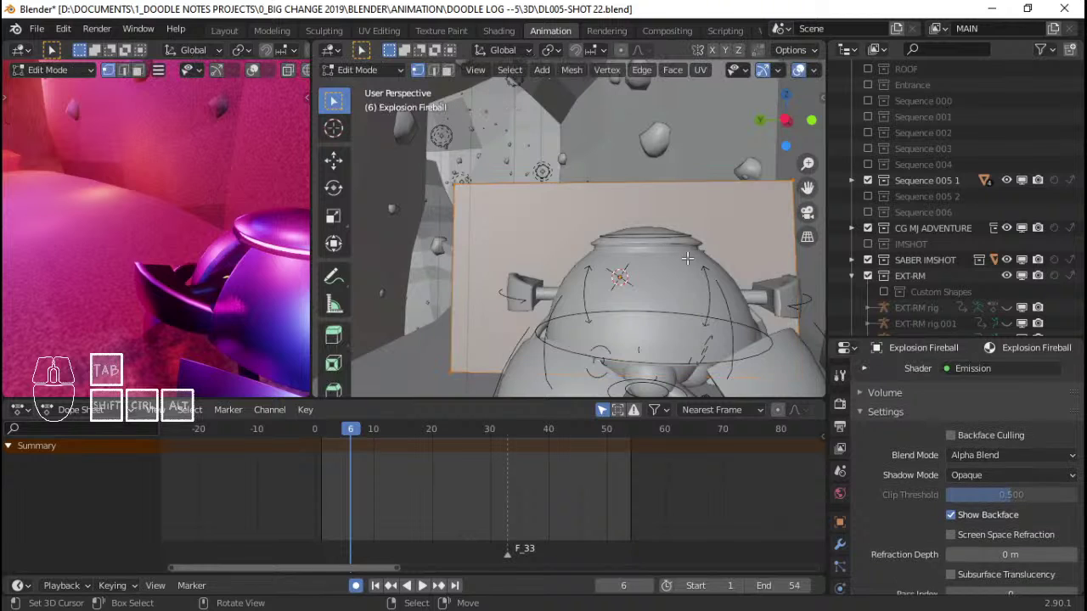
key("g")
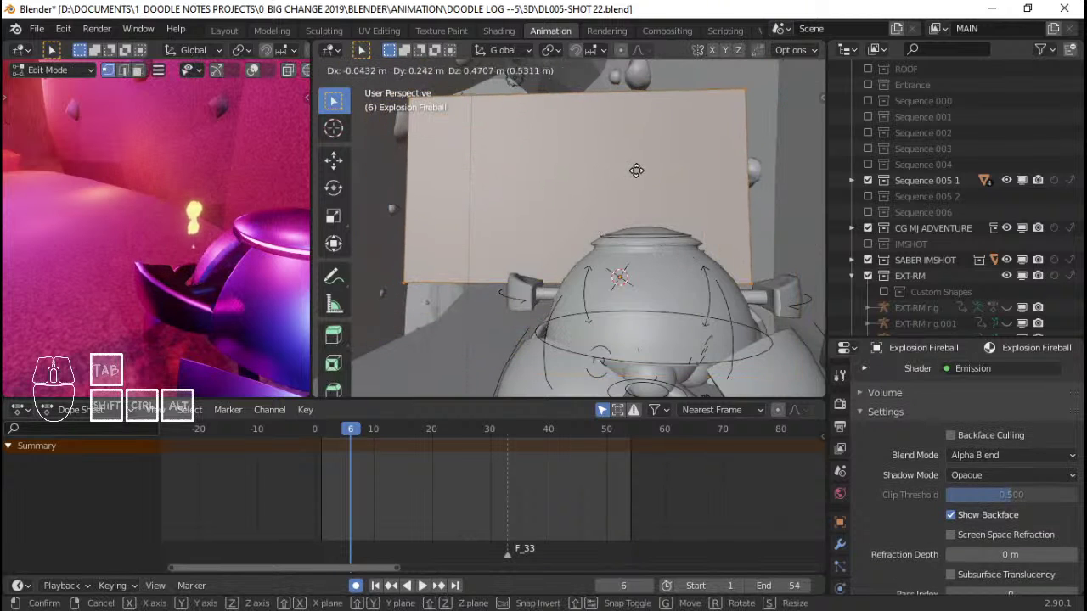
left_click(637, 171)
key("r")
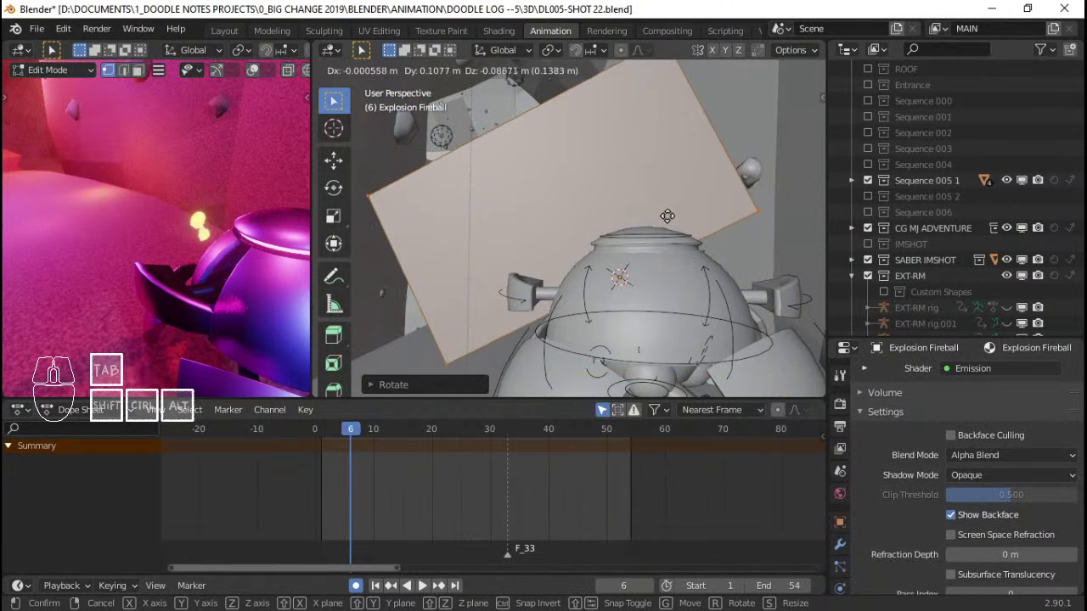
left_click(664, 227)
At frame 32 in the rendered camera view, rotate and move the plane's mesh so the fireball starts at the robot's cannon arm
key("space")
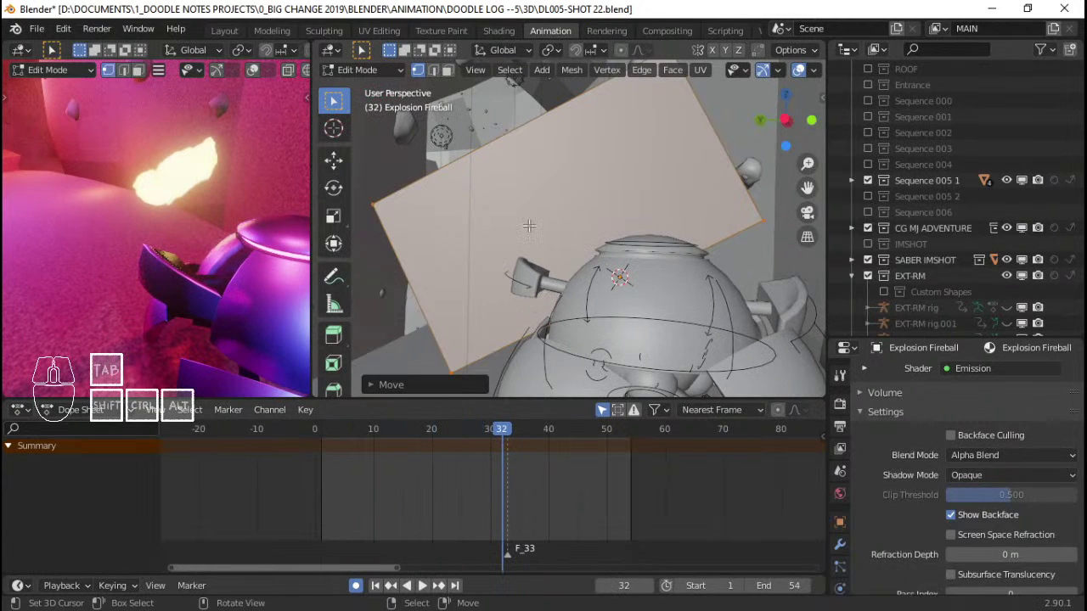
key("KP_0")
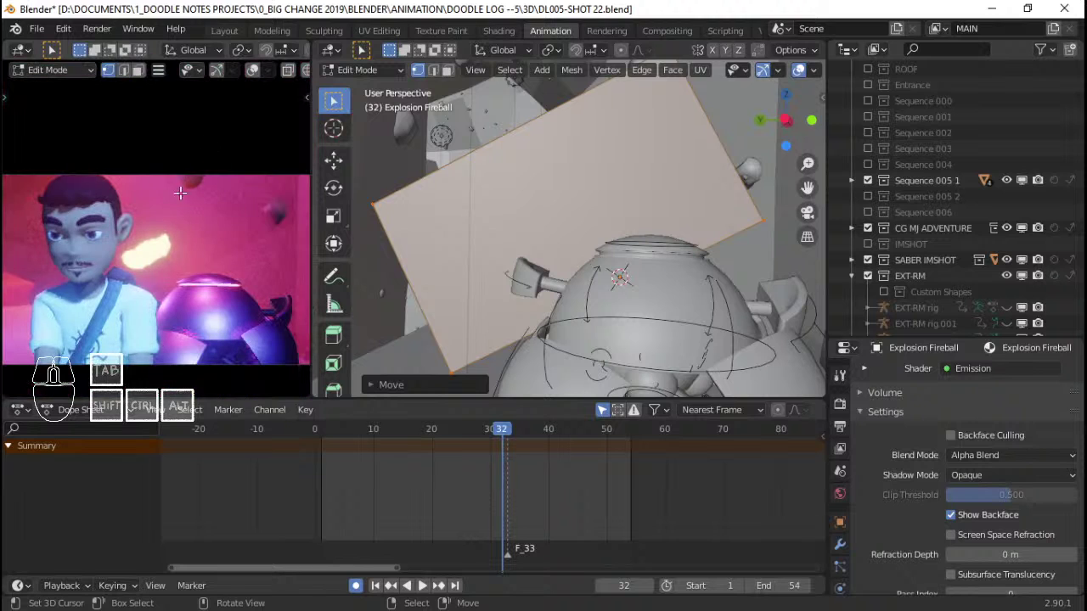
key("r")
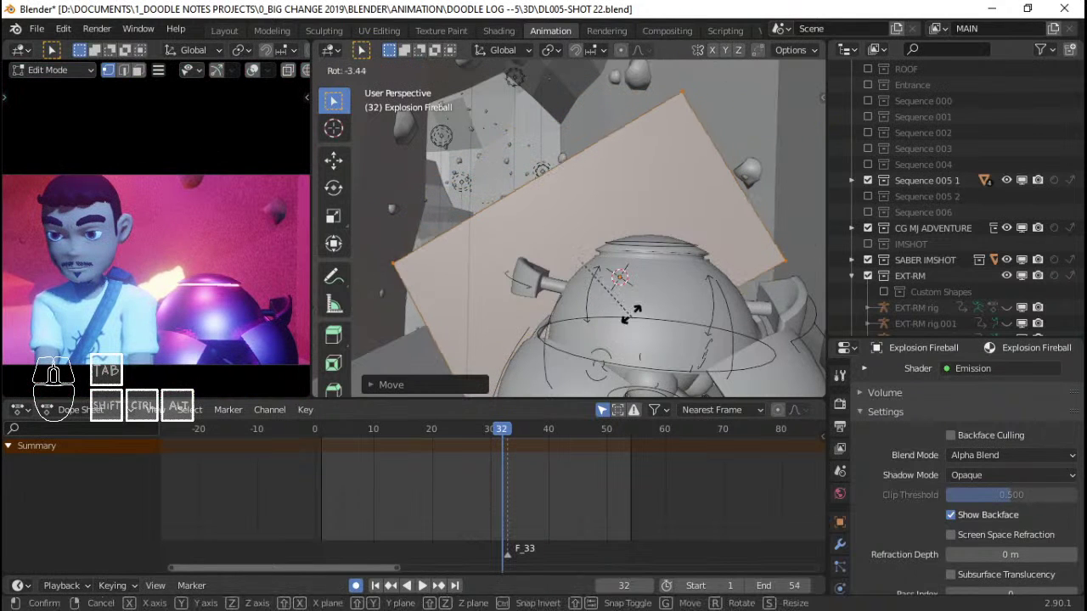
left_click(633, 313)
Play the shot repeatedly from its start and from around frame 33 to examine the fireball's timing against the arm movement
left_click(320, 478)
key("space")
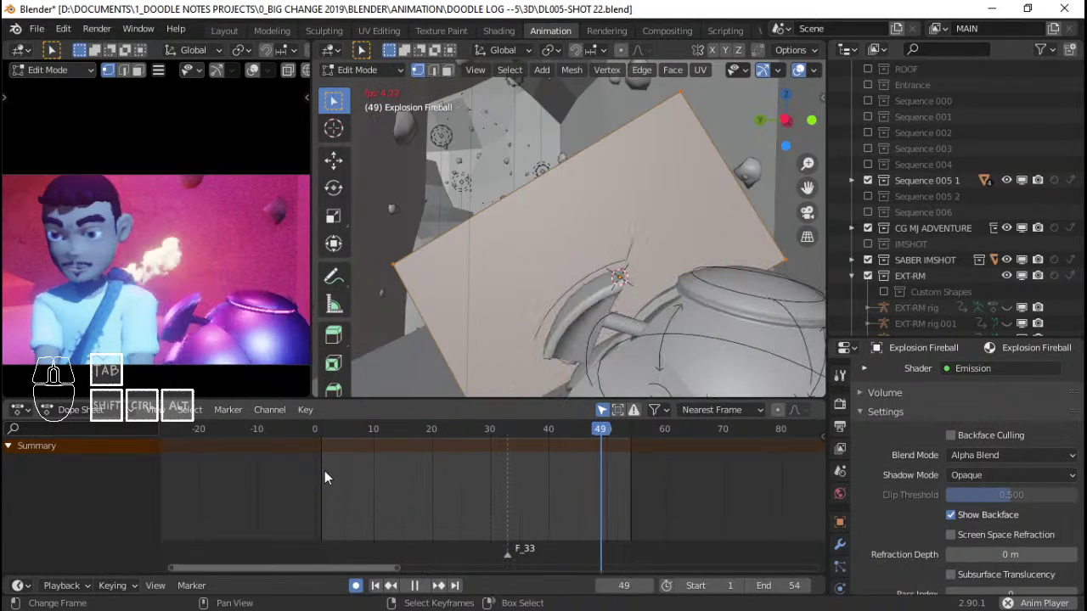
left_click_drag(325, 478, 619, 447)
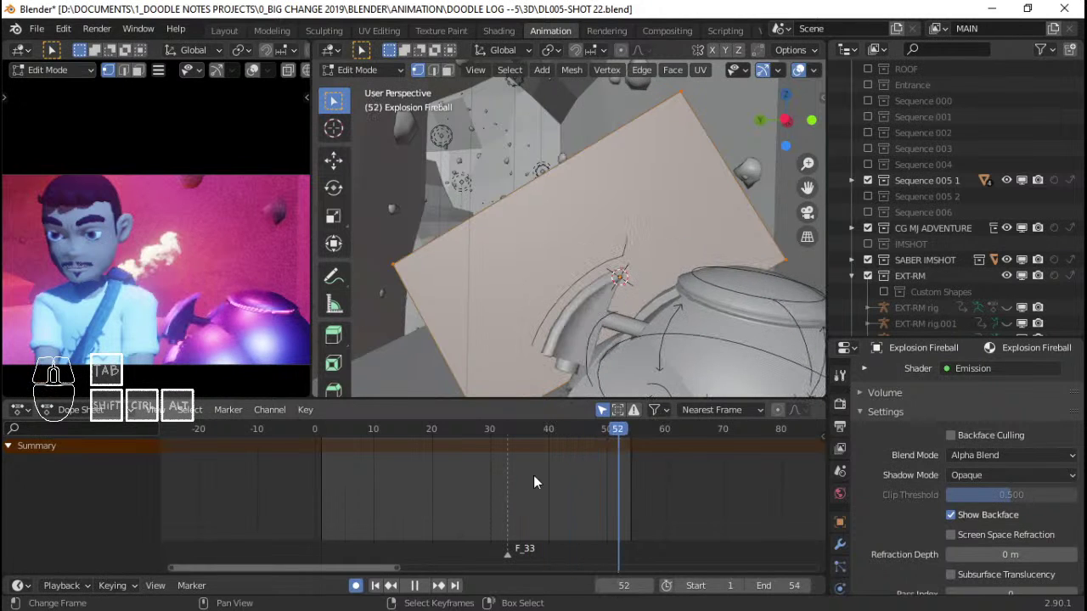
key("space")
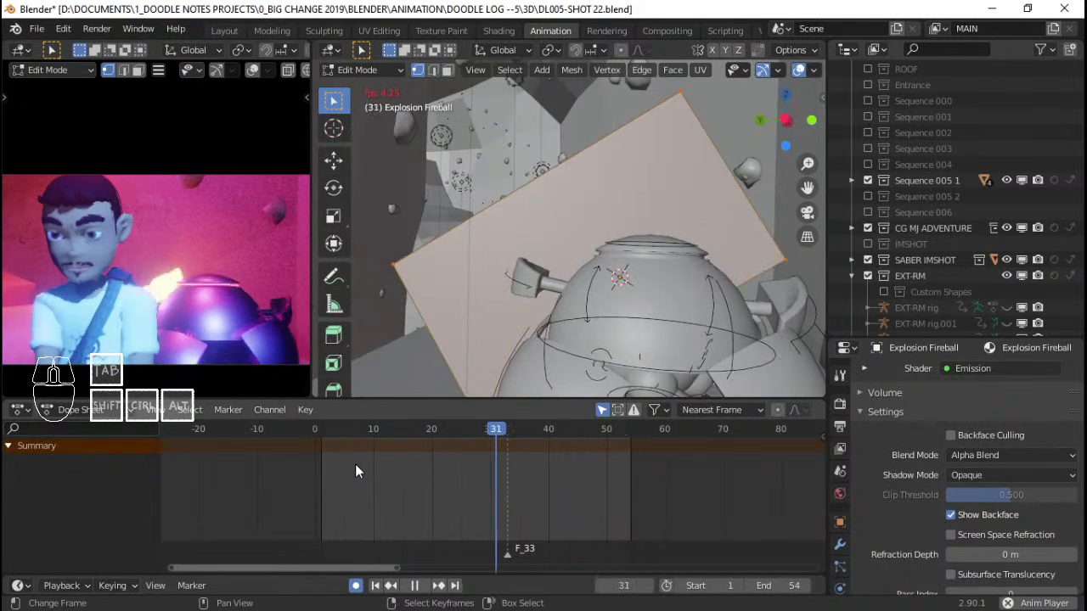
key("space")
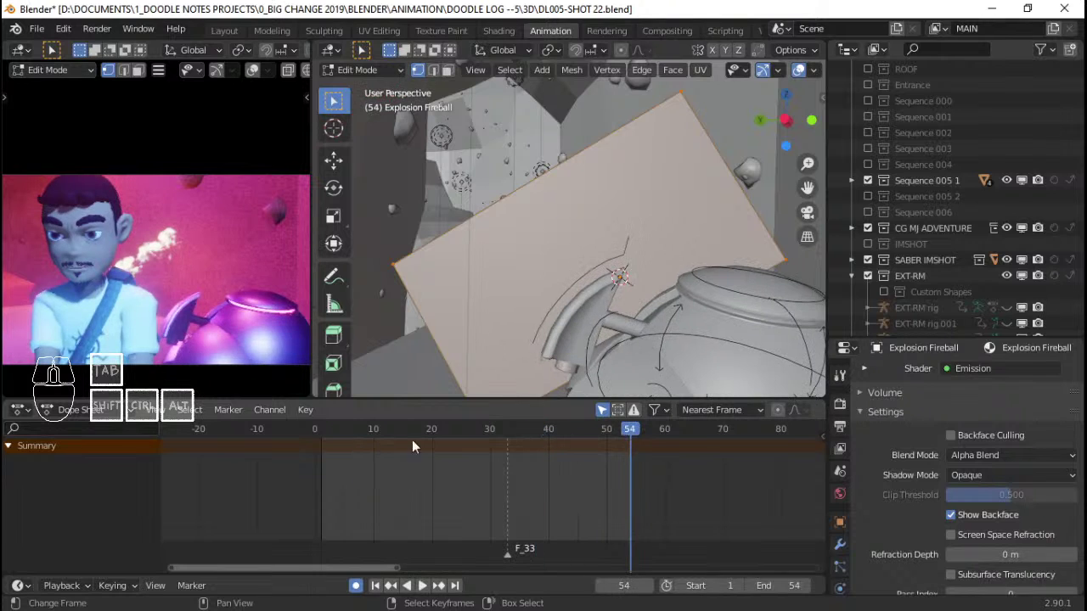
left_click(505, 439)
key("space")
key("space")
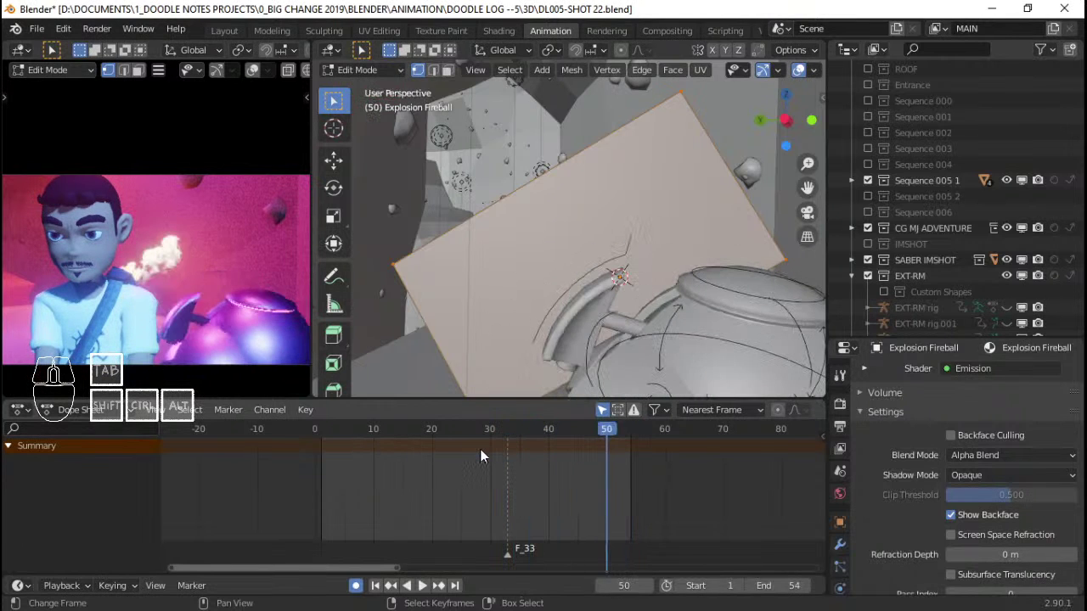
left_click(481, 449)
key("space")
key("space")
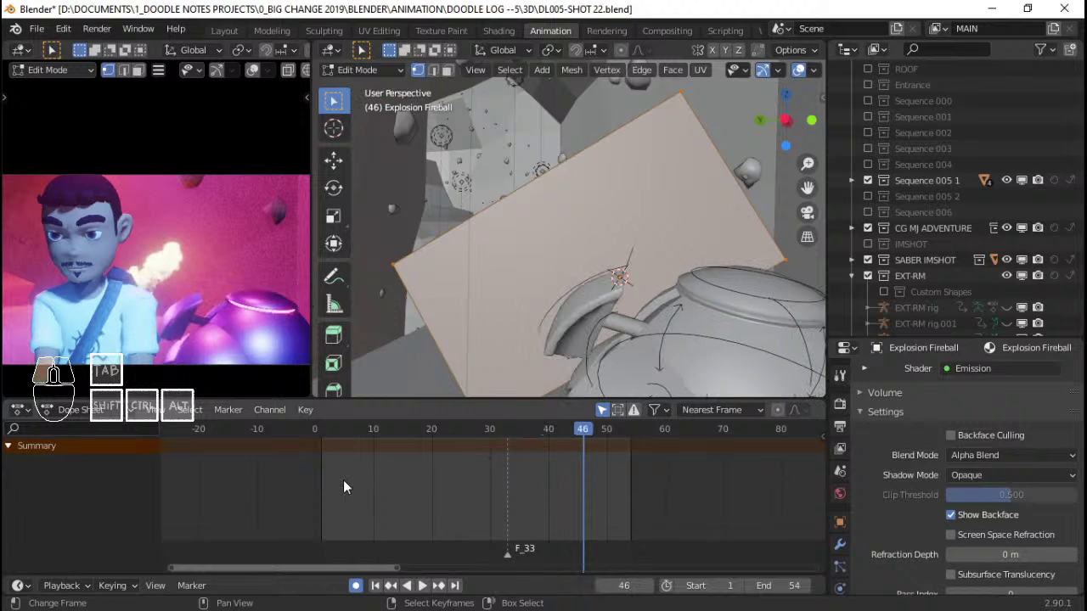
left_click(343, 480)
key("space")
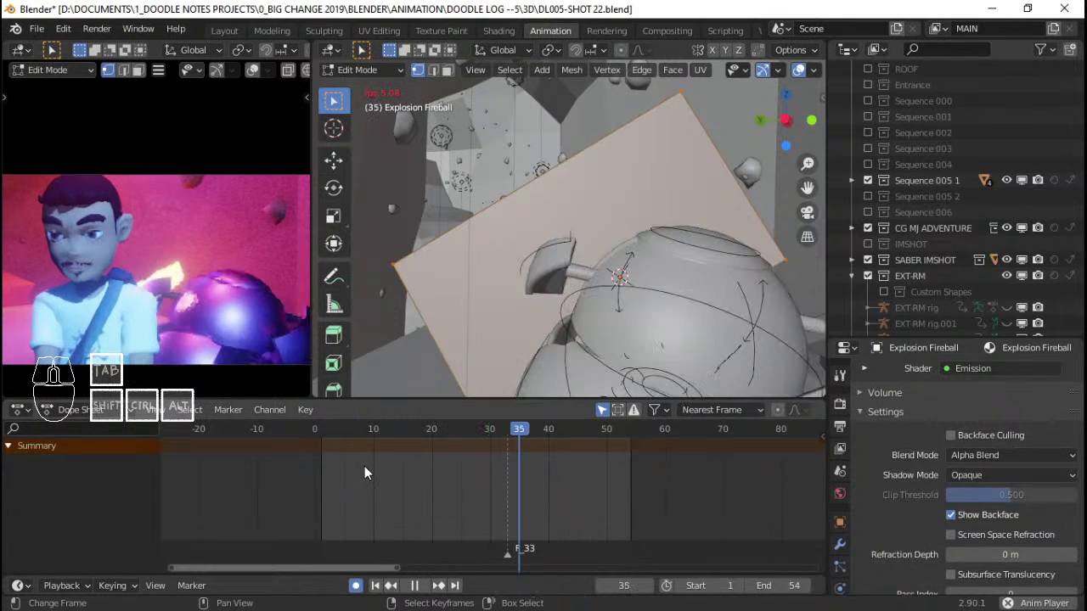
key("space")
Stop playback at frame 32, leave Edit Mode on the fireball plane, and view it from the side of the robot
left_click_drag(454, 459, 506, 449)
key("Tab")
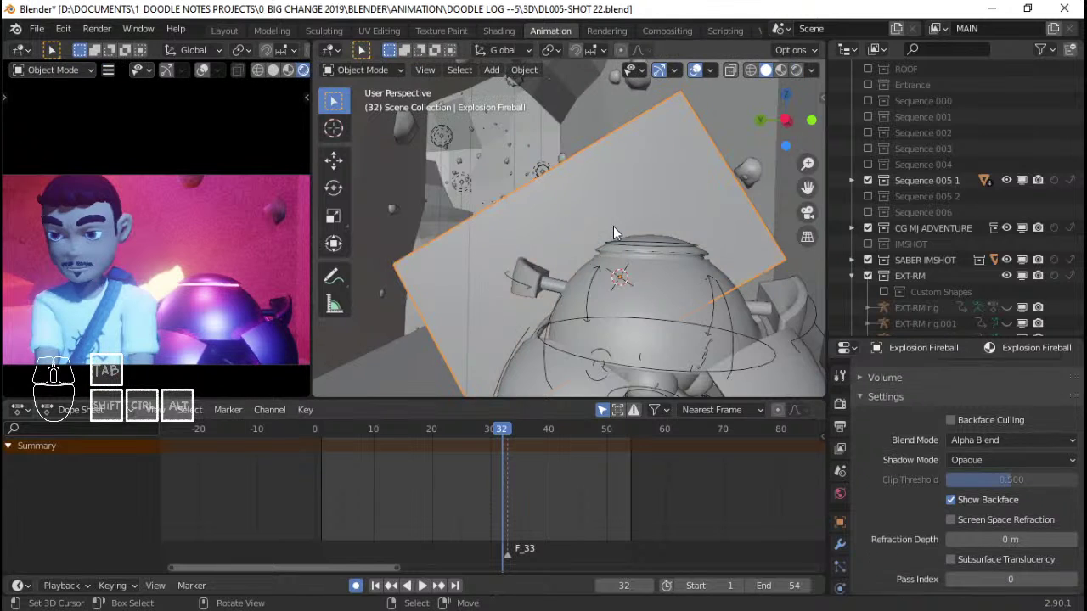
middle_click_drag(479, 214, 588, 240)
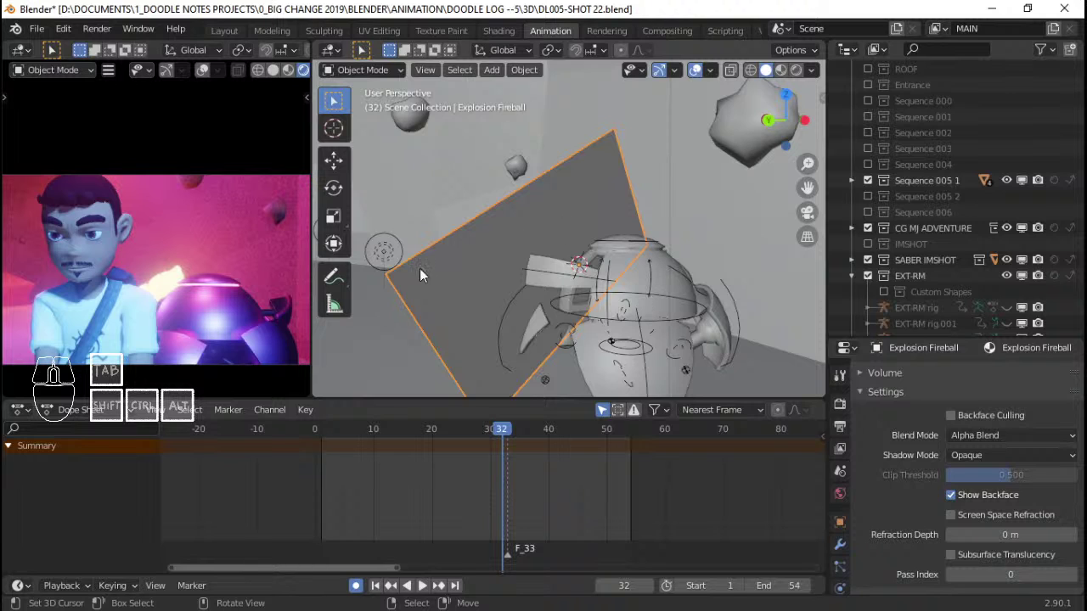
scroll(525, 255, "down", 2)
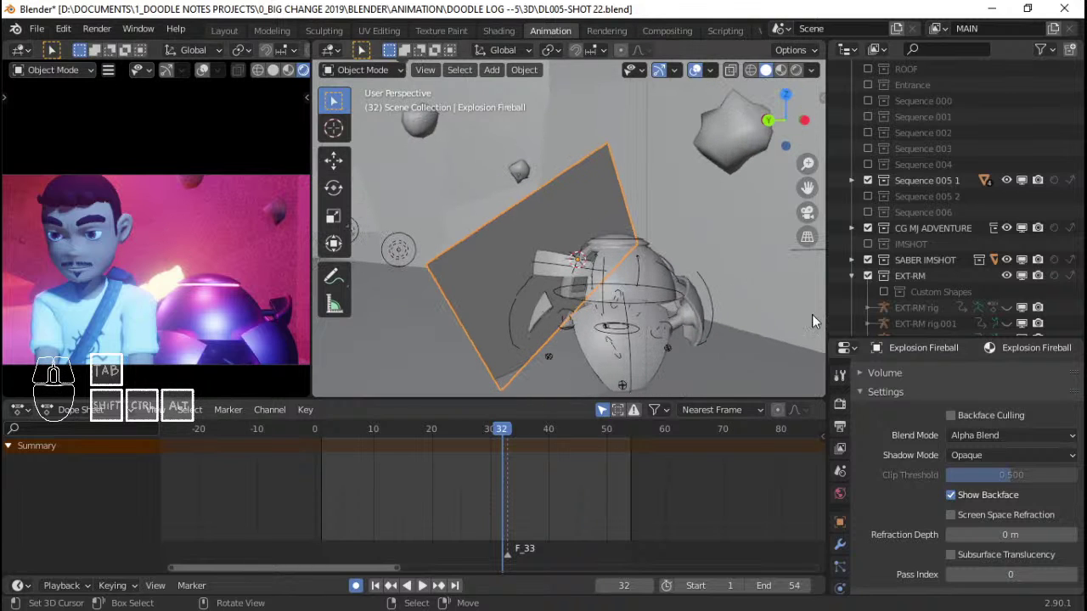
scroll(1044, 489, "down", 2)
Expand the fireball material's Fac, Transparent BSDF and Emission inputs down to the movie settings of the Emission color
scroll(1045, 489, "up", 5)
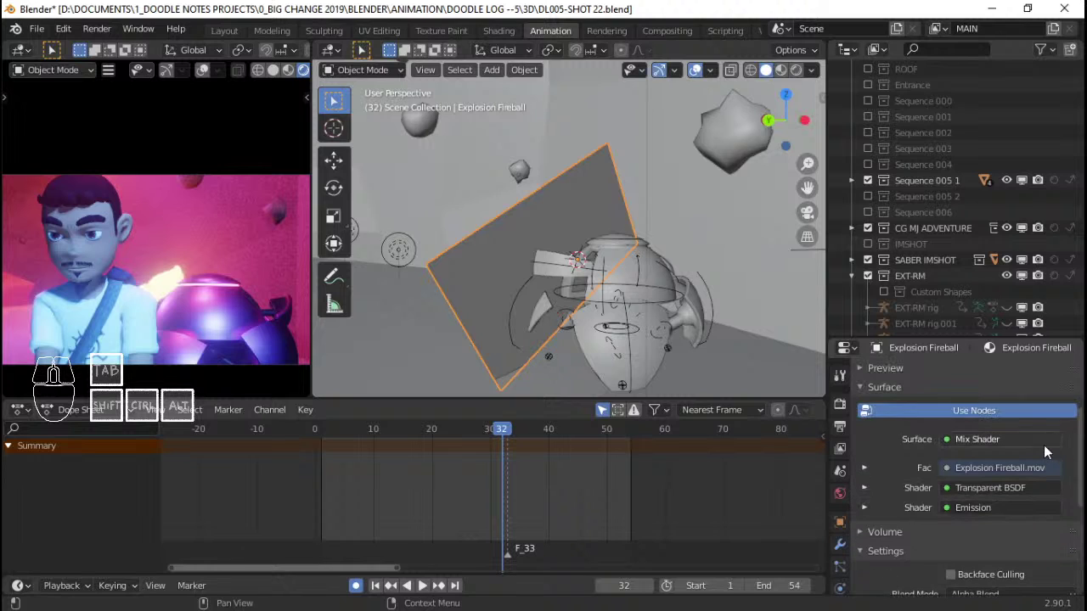
left_click(974, 467)
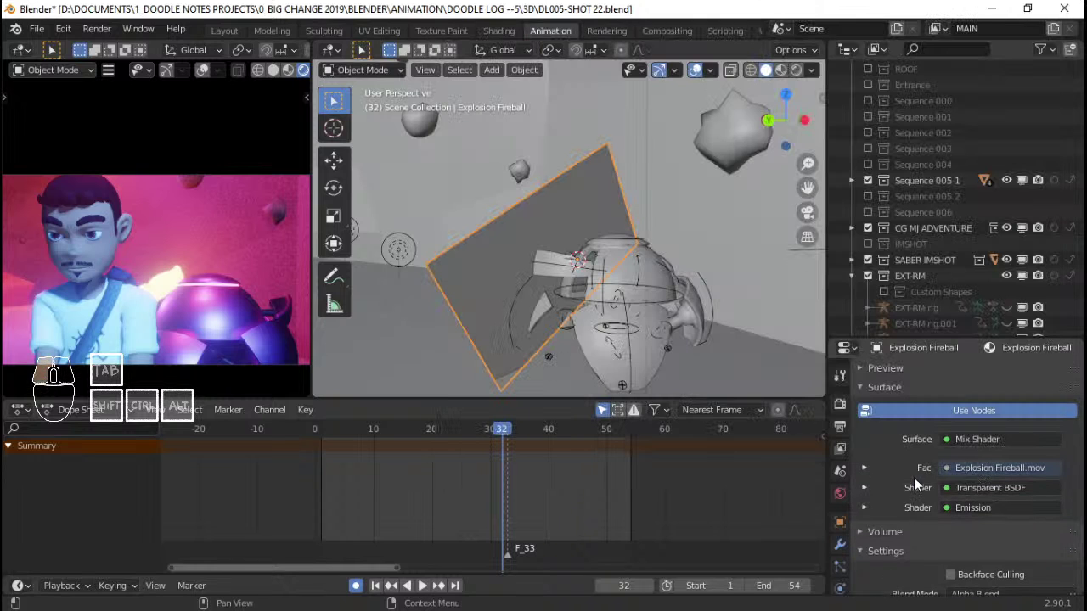
left_click(865, 467)
scroll(874, 480, "down", 6)
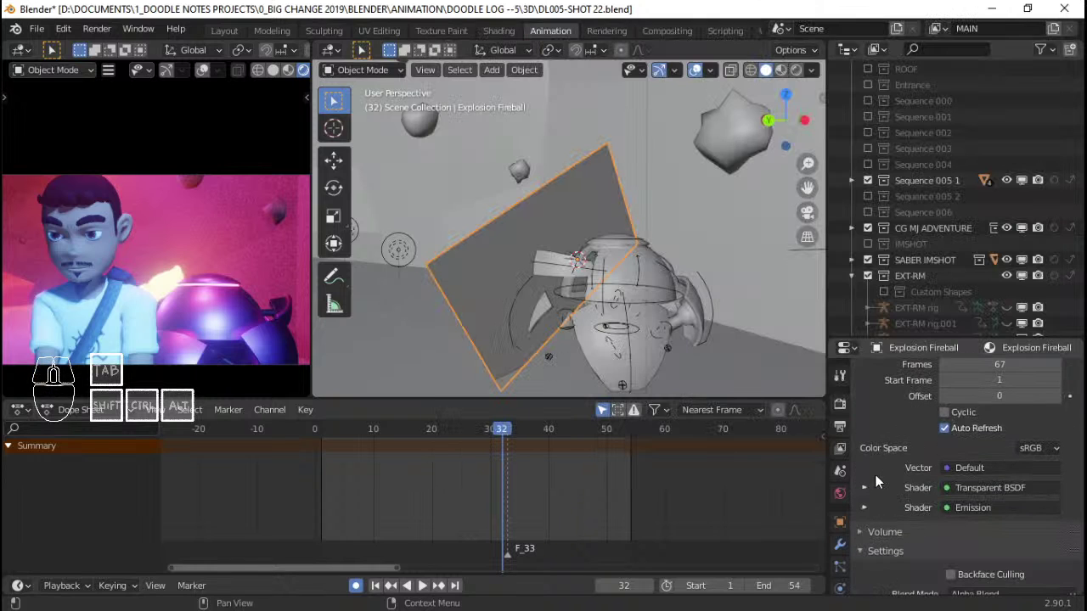
left_click(864, 487)
scroll(913, 477, "down", 1)
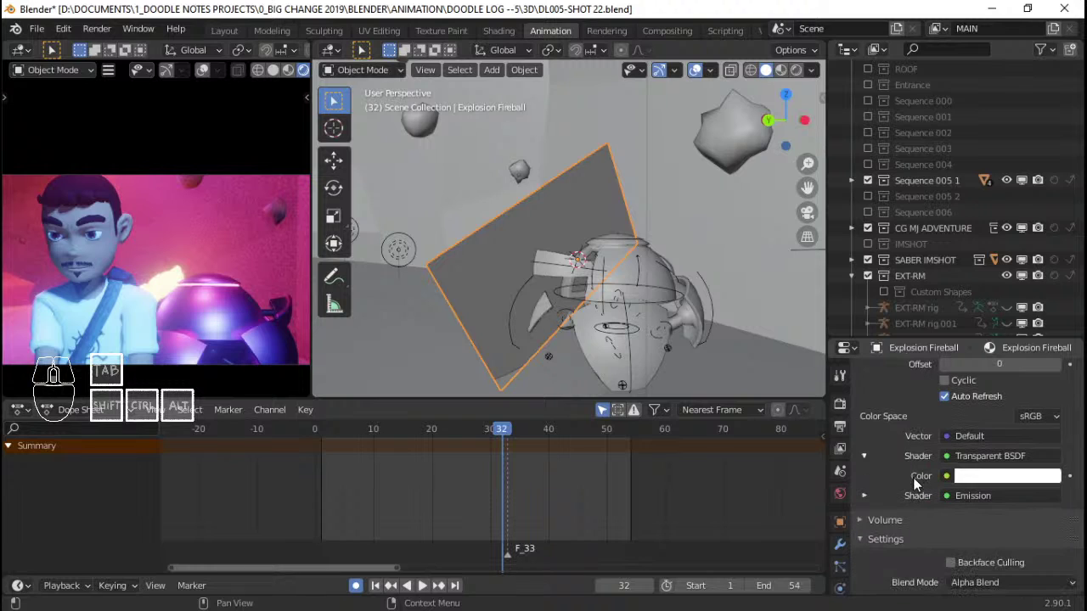
left_click(864, 496)
left_click(864, 516)
scroll(882, 516, "down", 4)
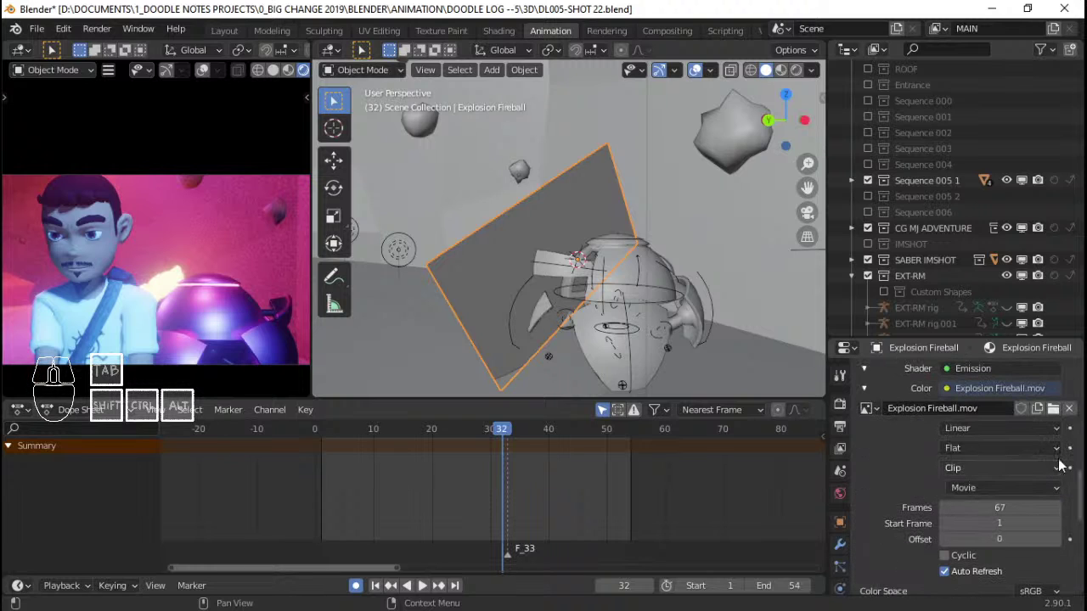
Look through the Explosion Elements folder for alternative clips for the Emission color, without replacing Explosion Fireball.mov
left_click(1053, 410)
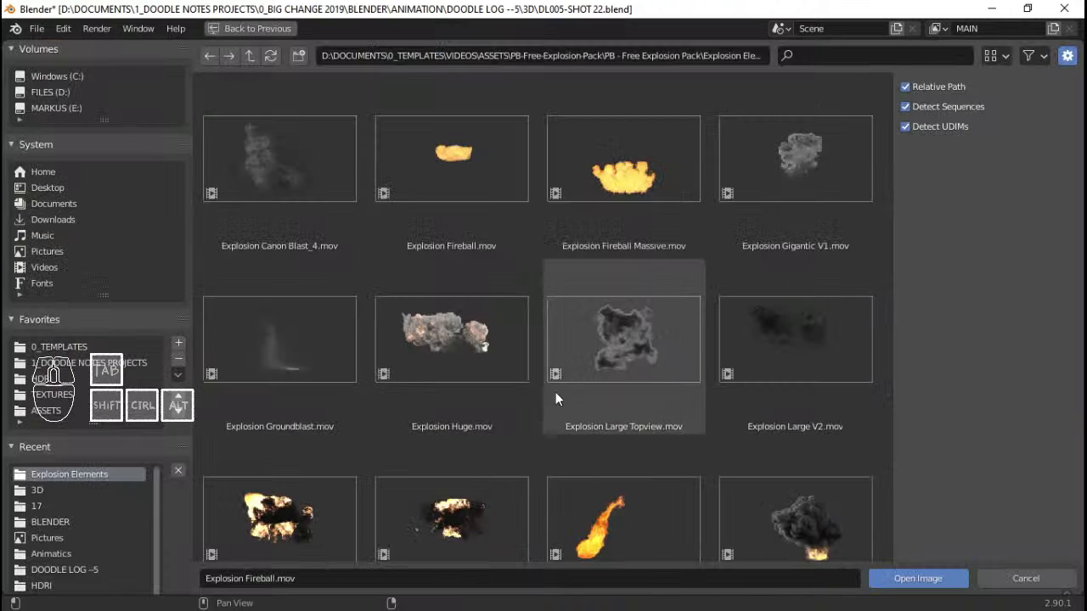
scroll(509, 374, "down", 2)
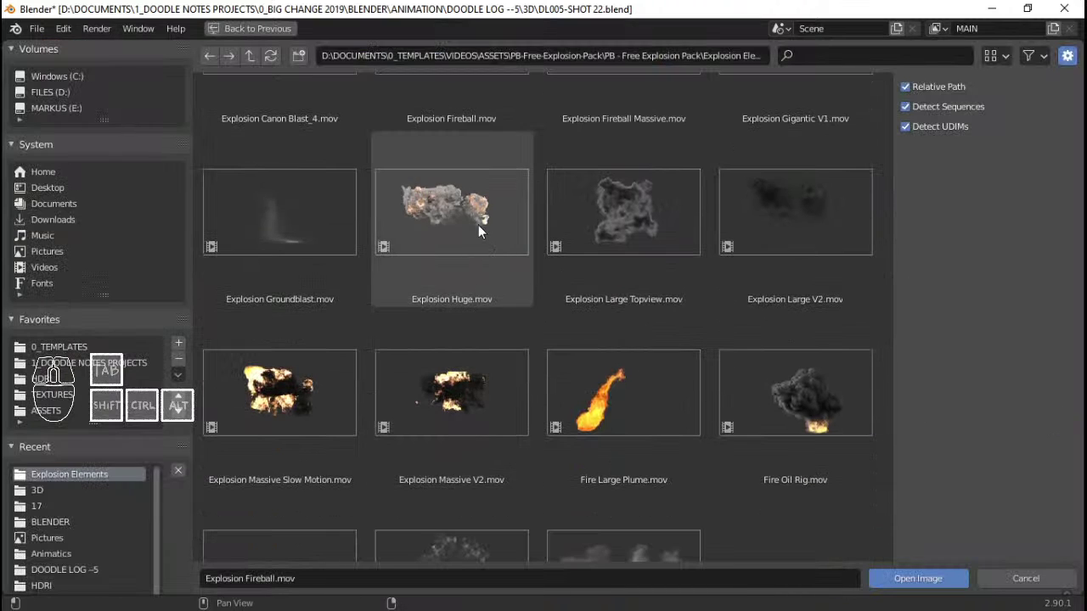
left_click(485, 240)
scroll(501, 264, "down", 2)
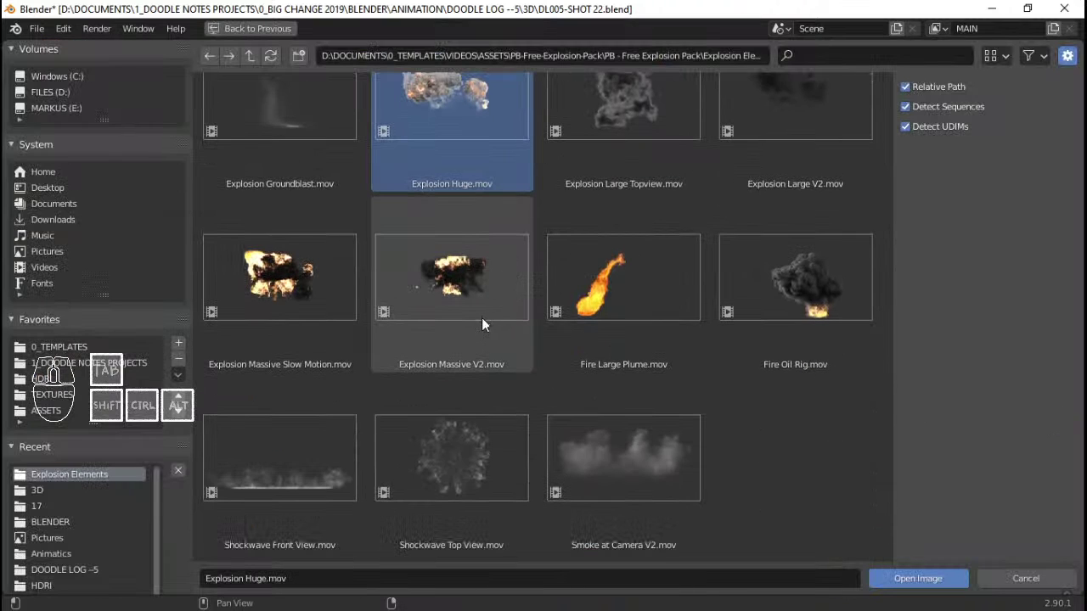
scroll(481, 318, "up", 5)
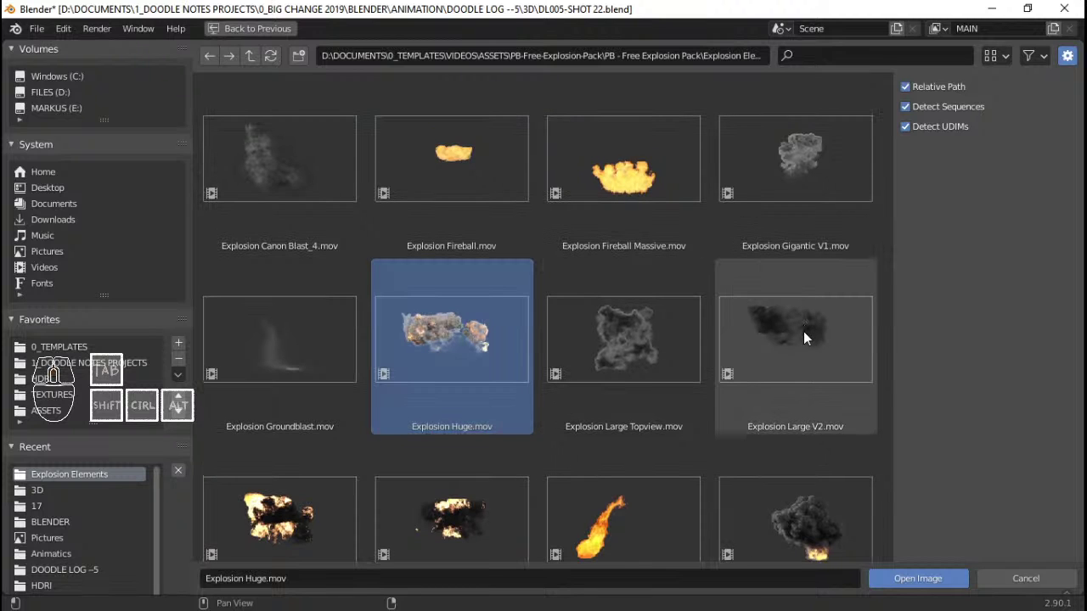
left_click(796, 185)
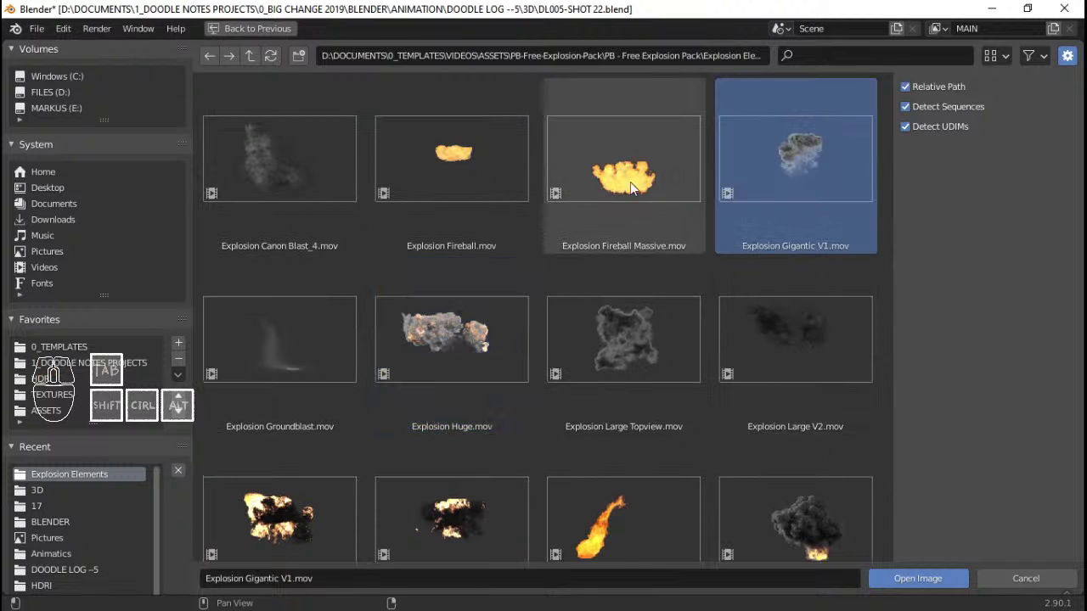
left_click(428, 180)
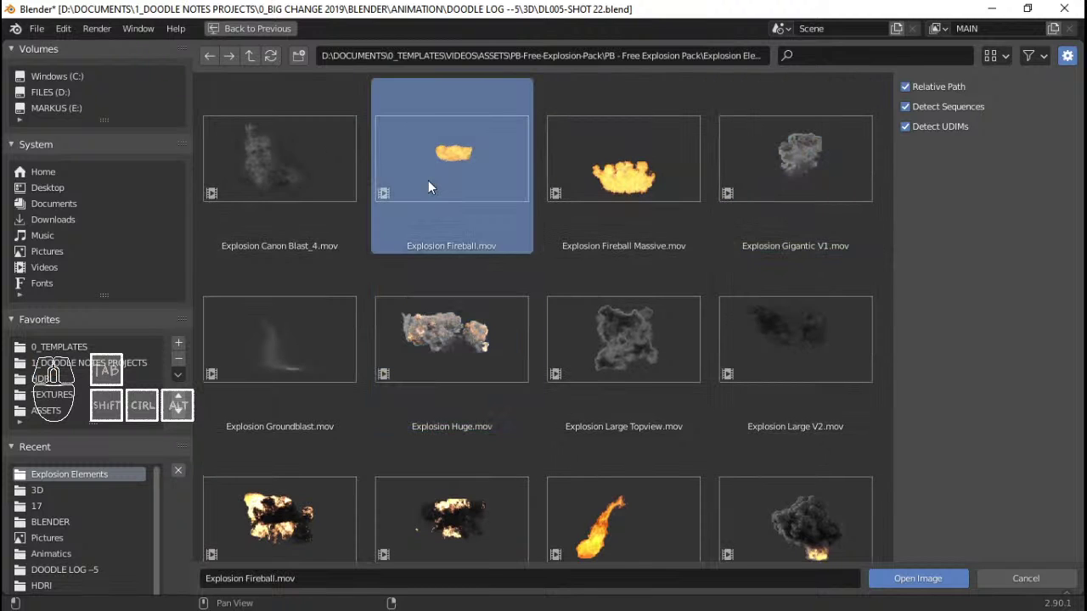
left_click(1035, 579)
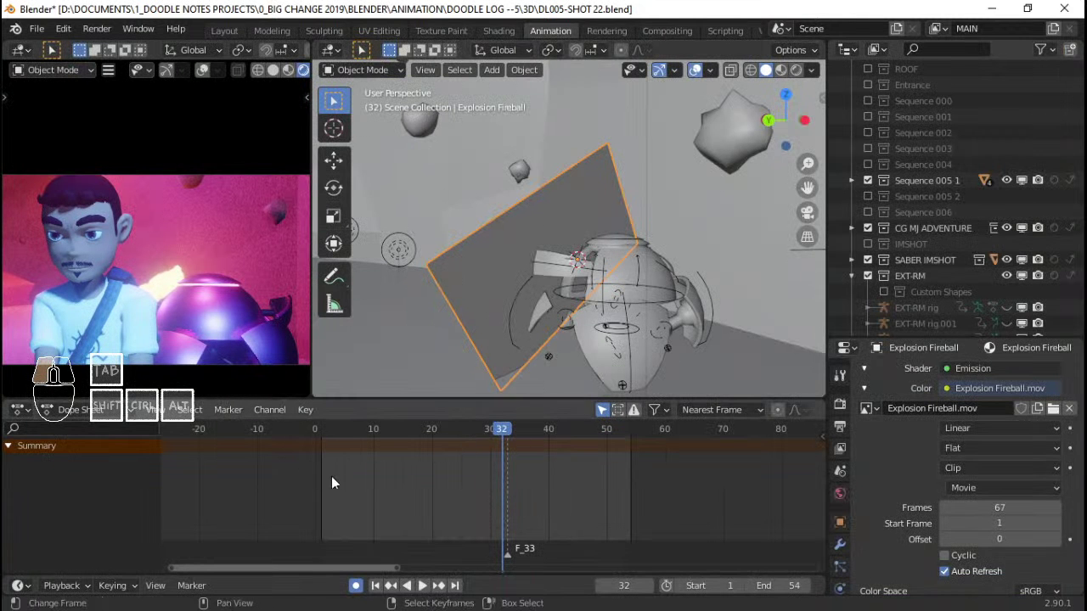
Play the shot from its start and around frame 32 to examine when the fireball appears
key("shift+Left")
key("space")
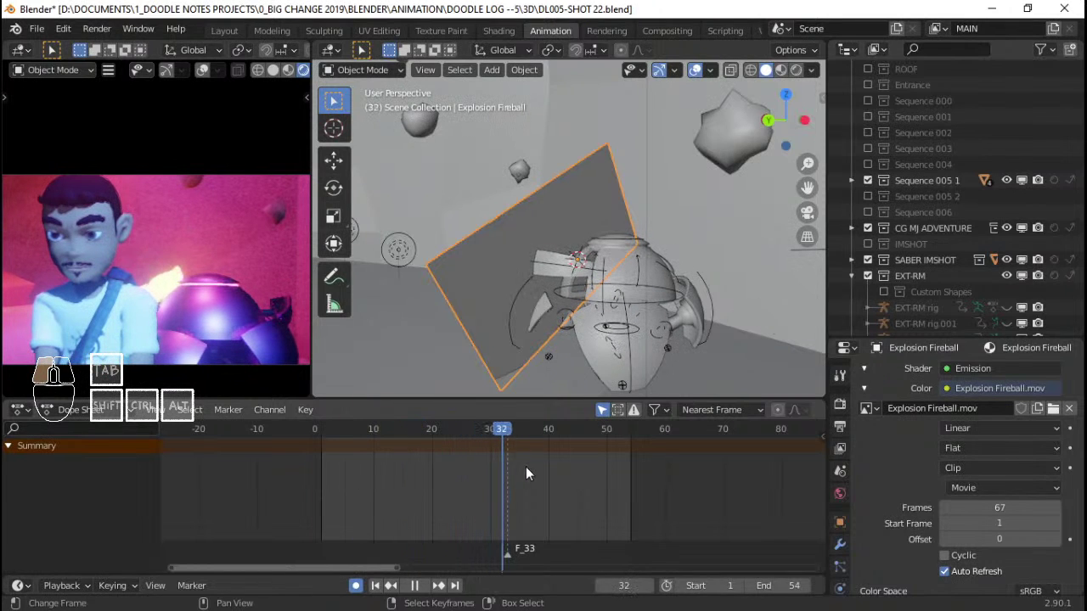
left_click(493, 461)
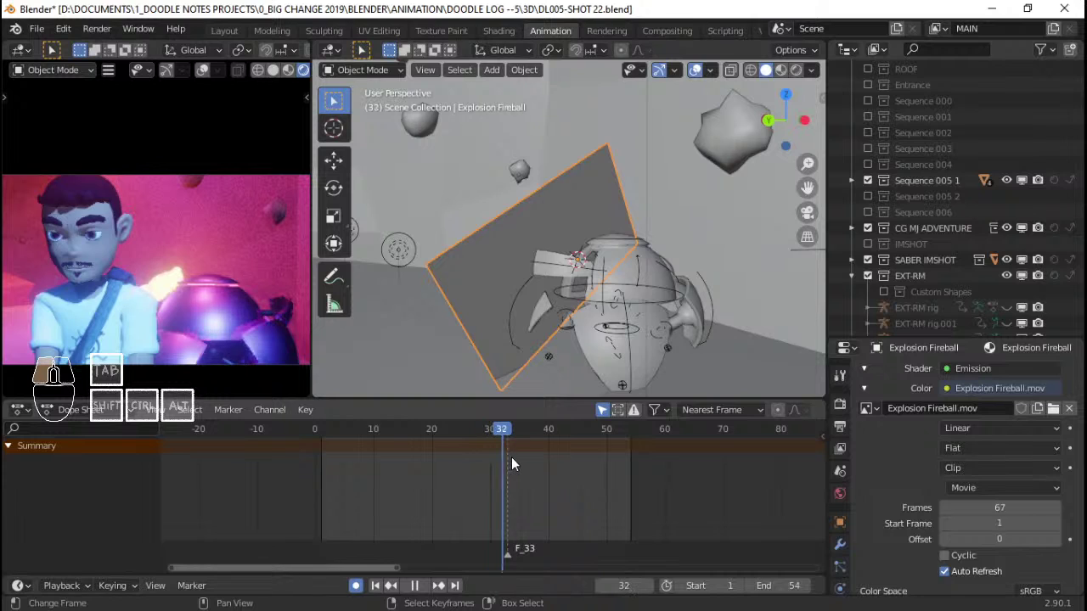
key("space")
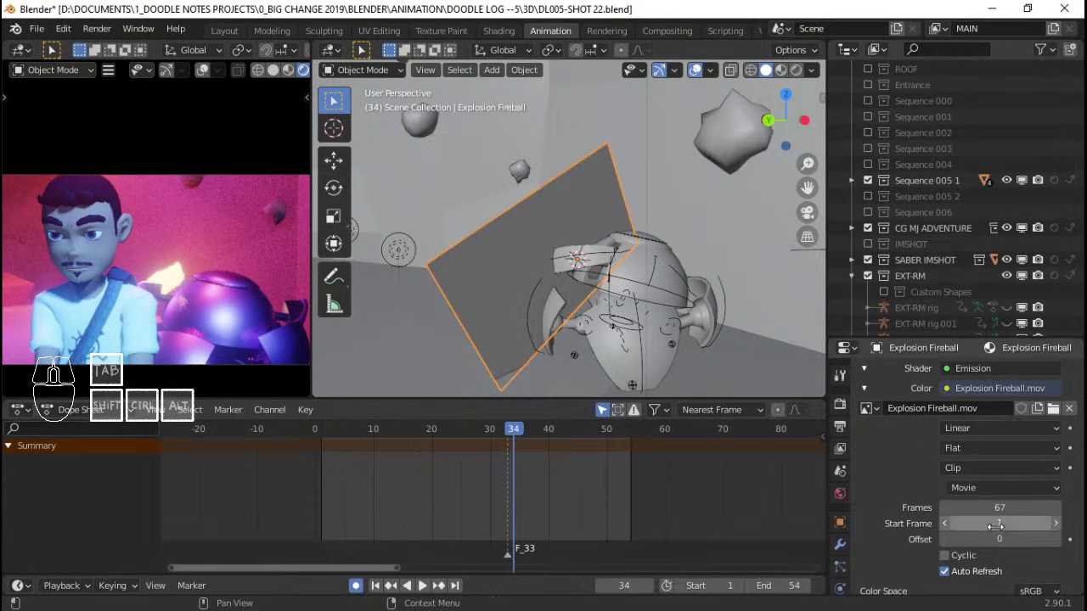
Set the Emission color movie's Start Frame to 33 and replay the shot around frame 33 to check the fireball's timing
left_click(999, 524)
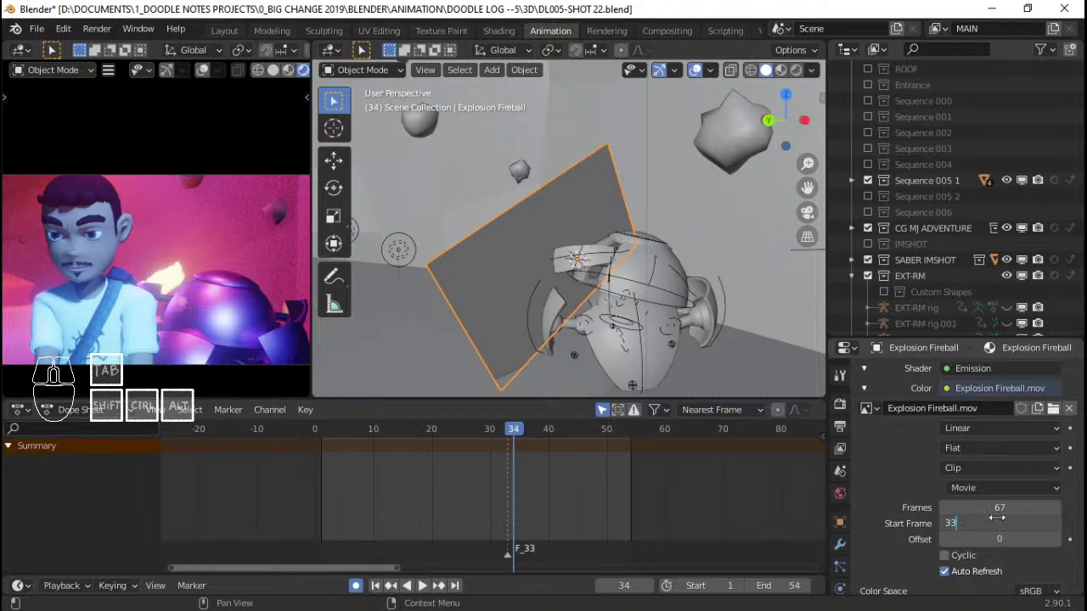
key("Return")
key("space")
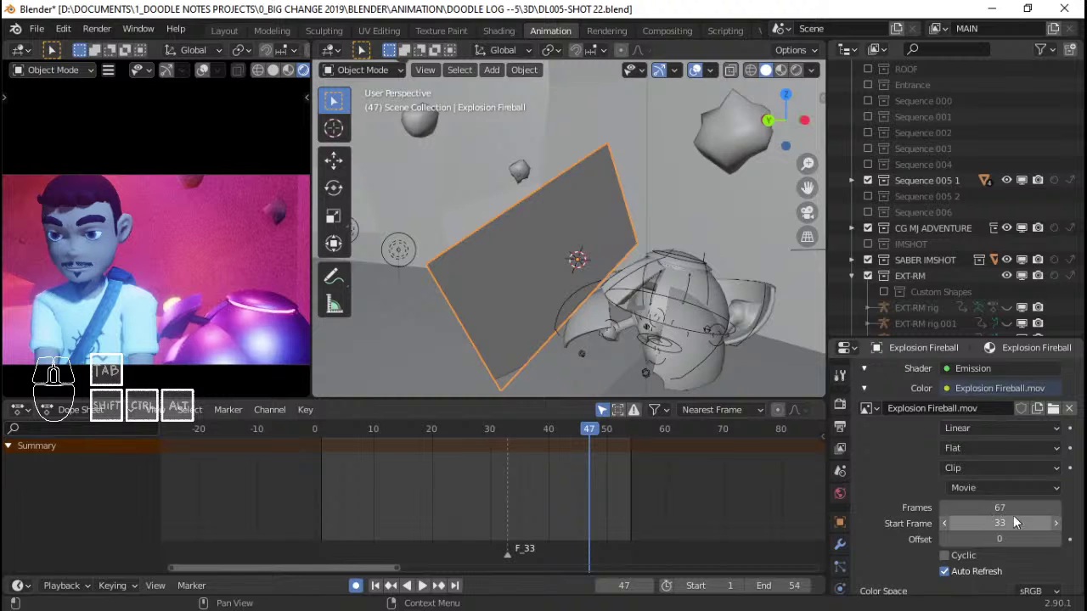
left_click(501, 459)
key("space")
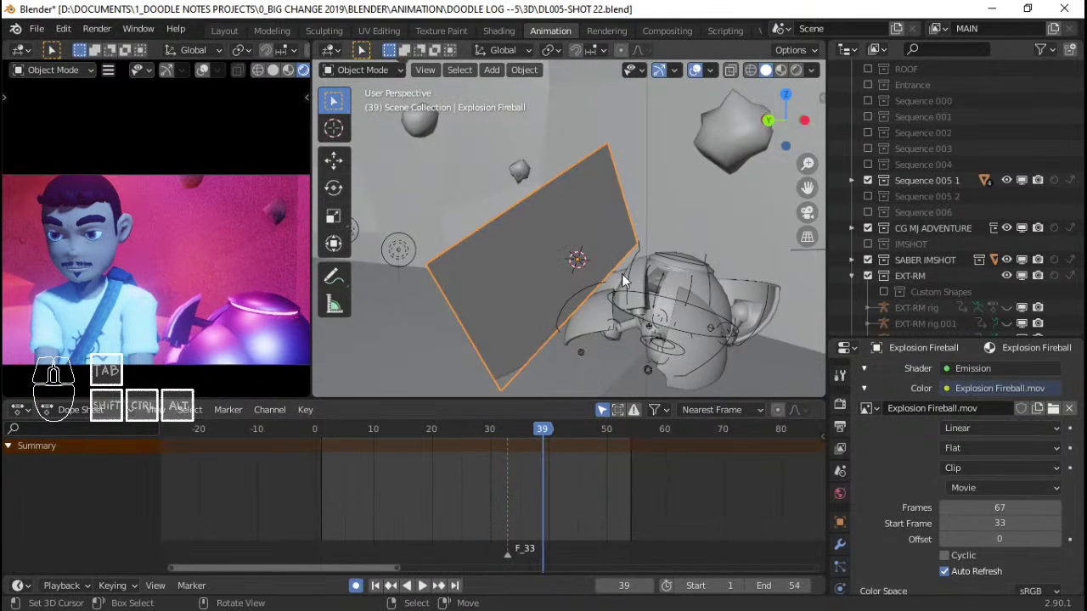
left_click(477, 477)
left_click(507, 473)
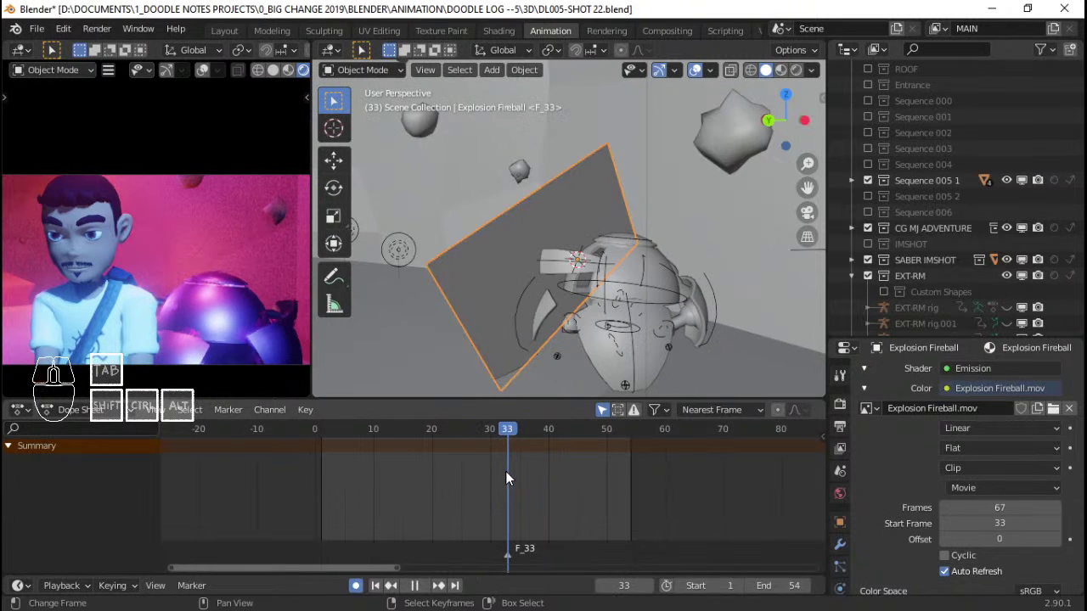
key("space")
Set the Emission color movie's Start Frame to 25 and replay the shot around frame 33
left_click(989, 522)
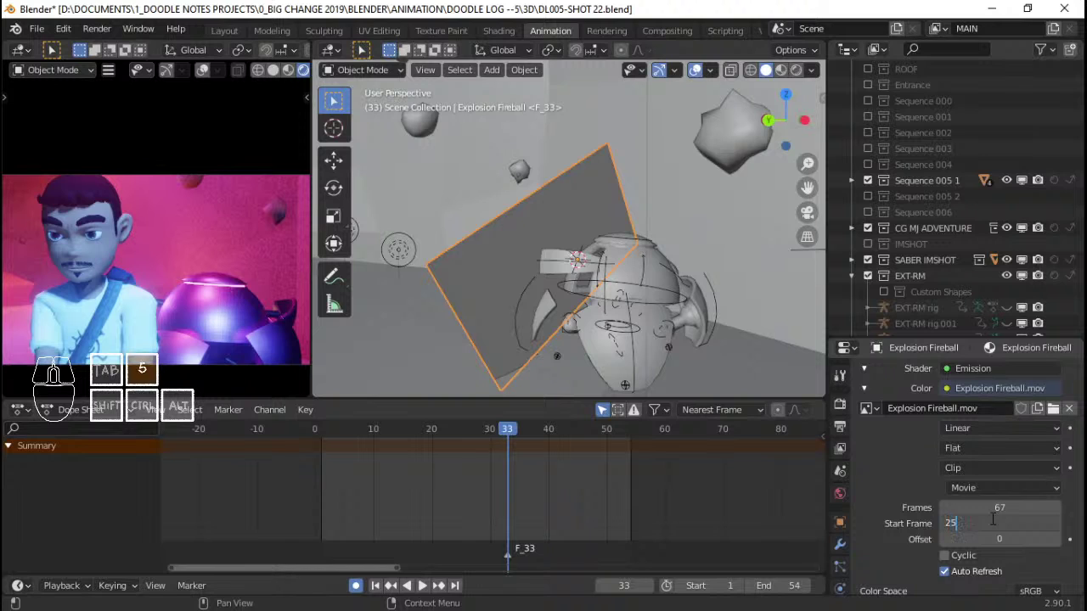
type("25")
key("Return")
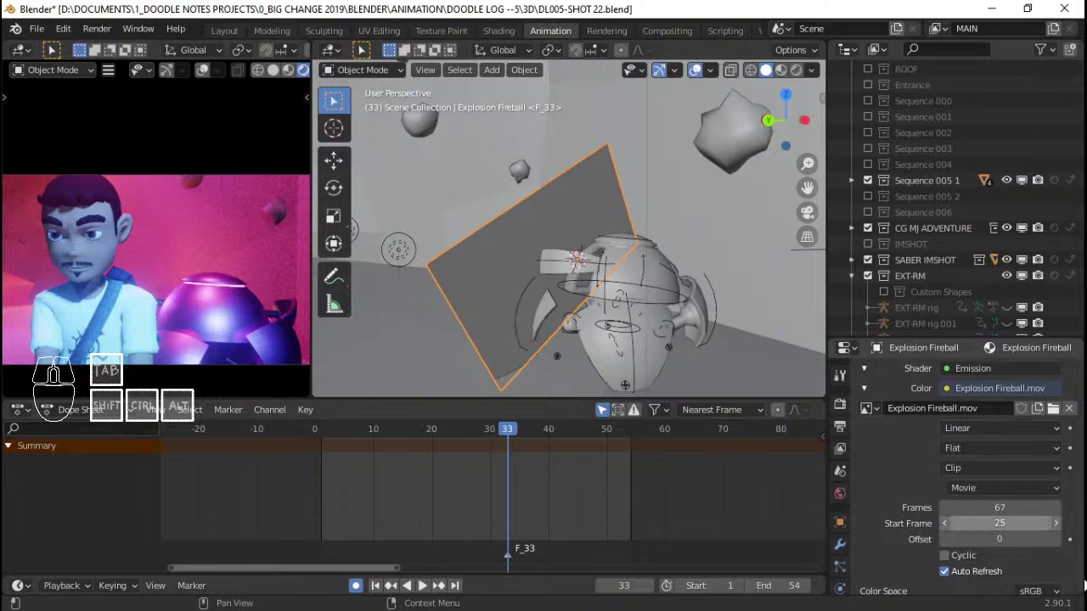
left_click(490, 472)
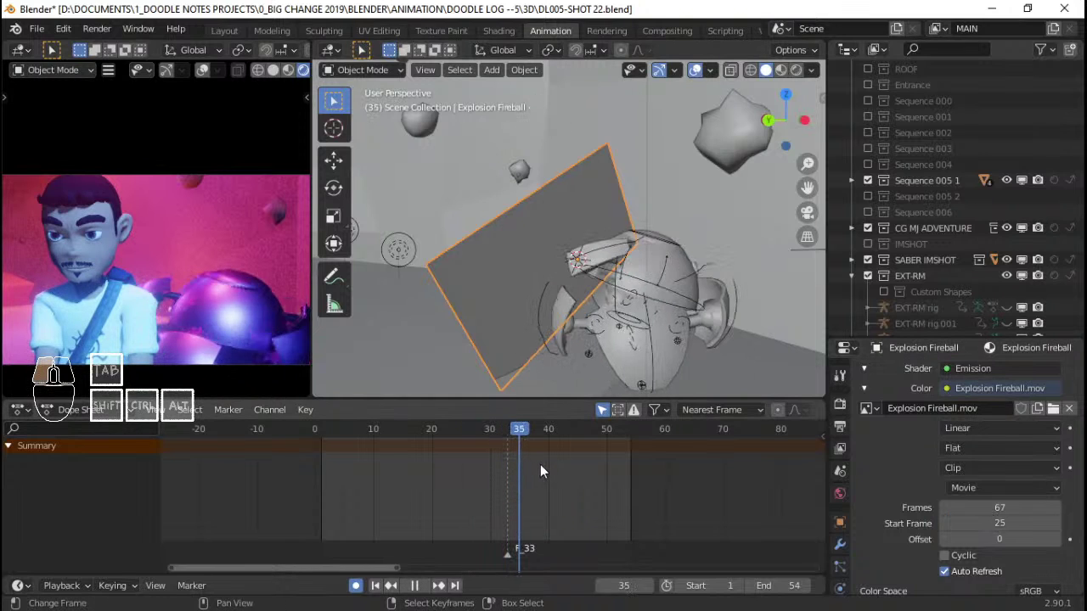
left_click_drag(564, 473, 506, 473)
key("space")
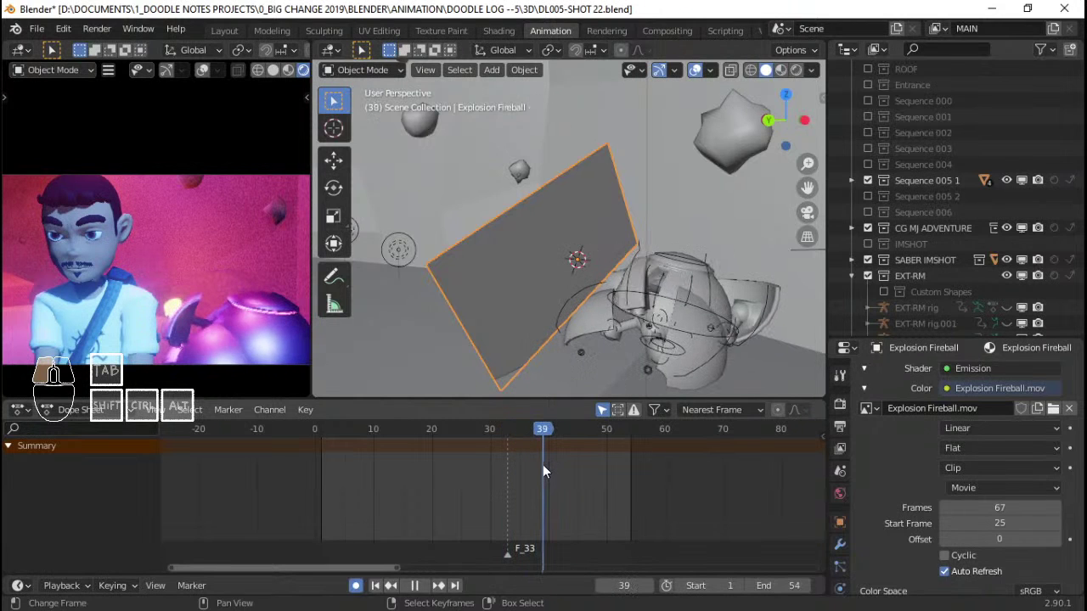
Set the Emission color movie's Start Frame to 20, change it to 10, and replay the shot from around frame 30
left_click(1032, 520)
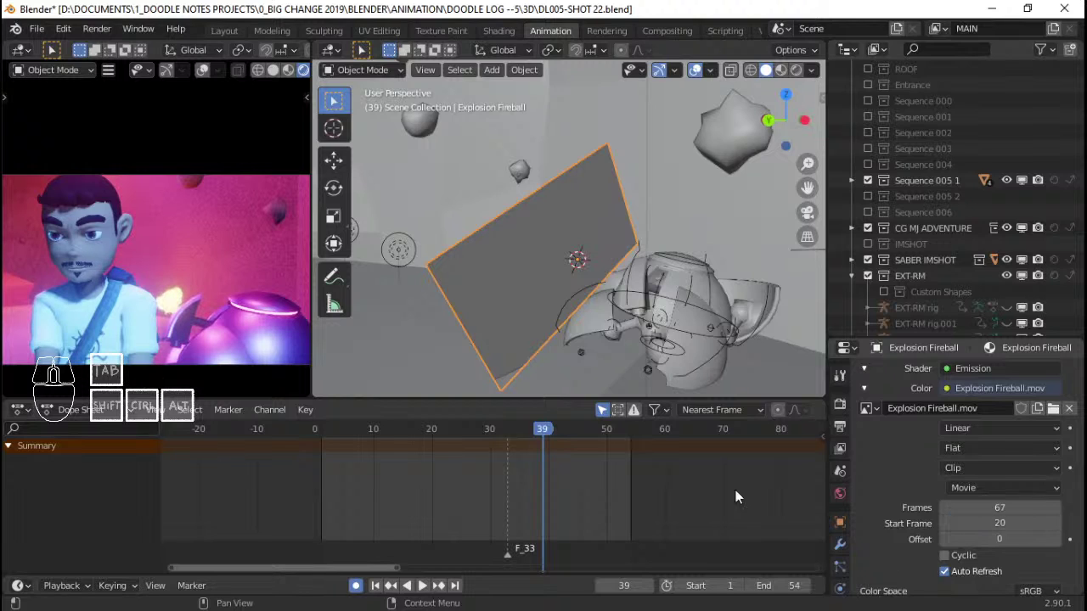
left_click(1000, 519)
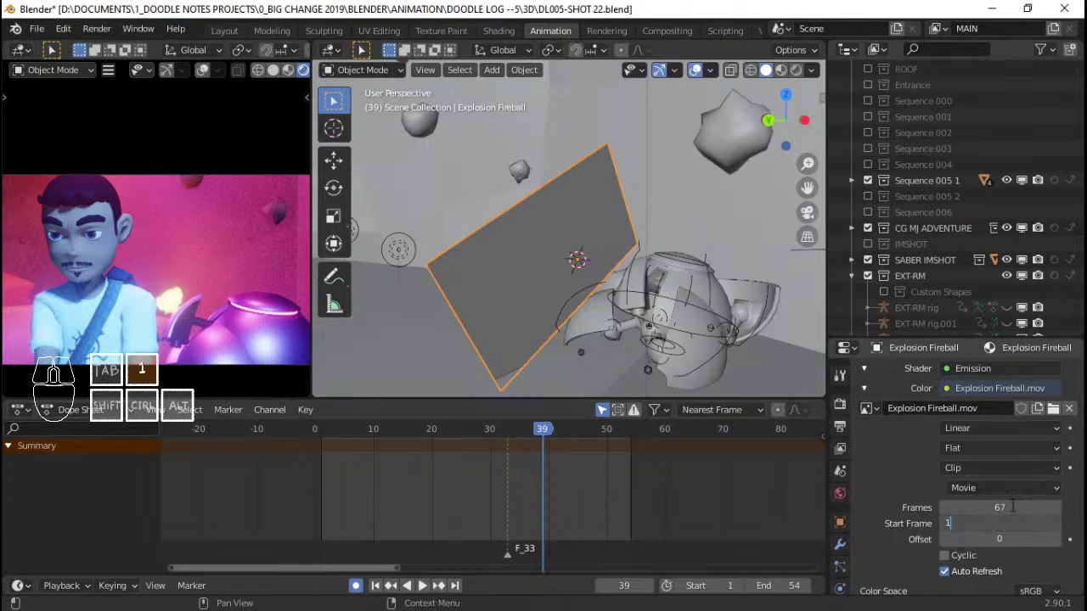
key("Return")
left_click(478, 474)
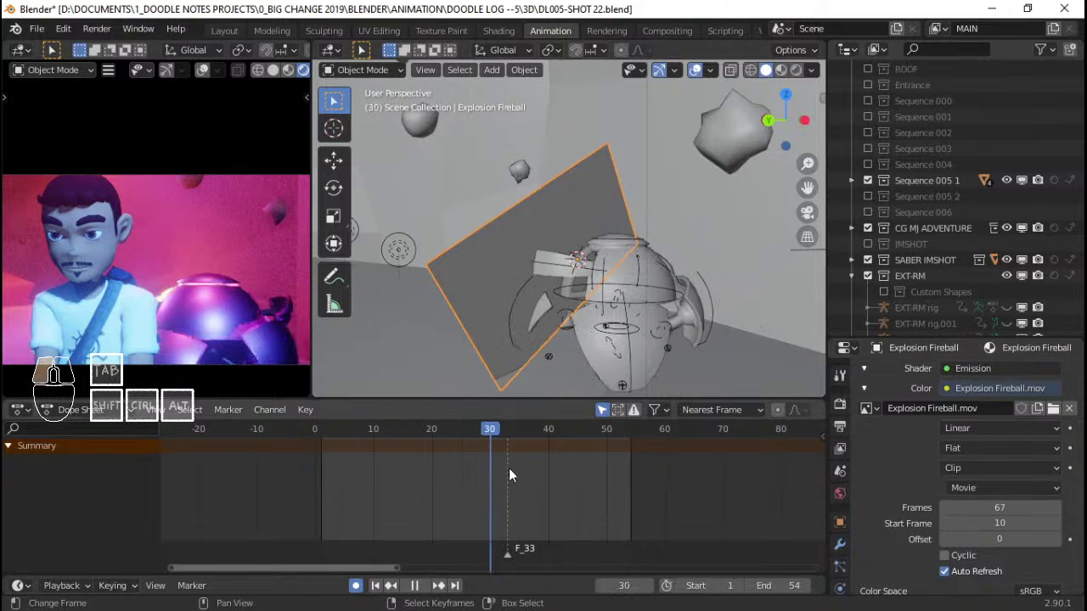
key("space")
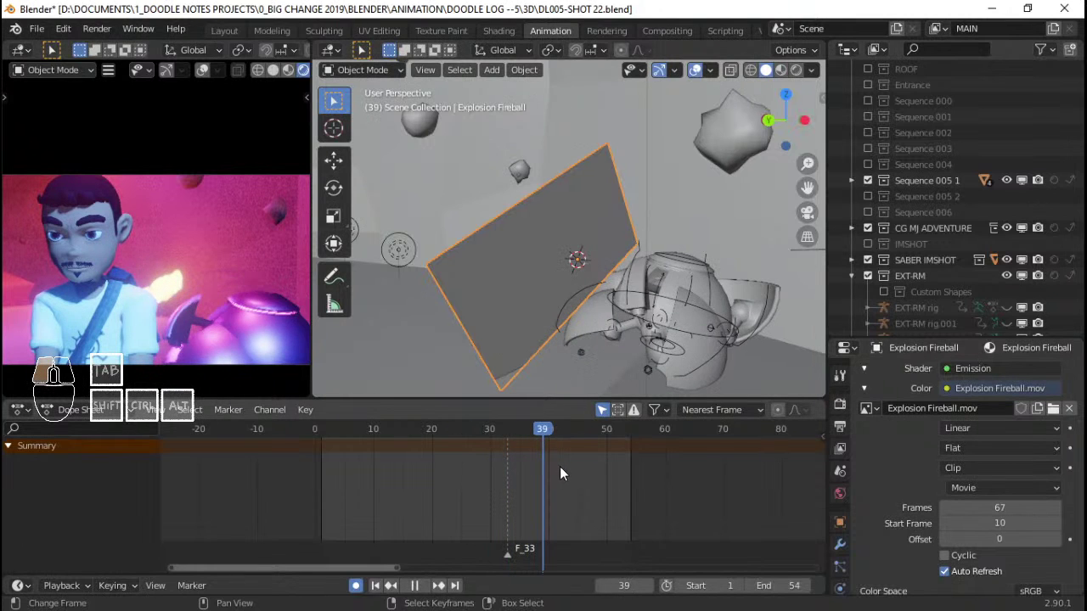
left_click_drag(535, 475, 461, 476)
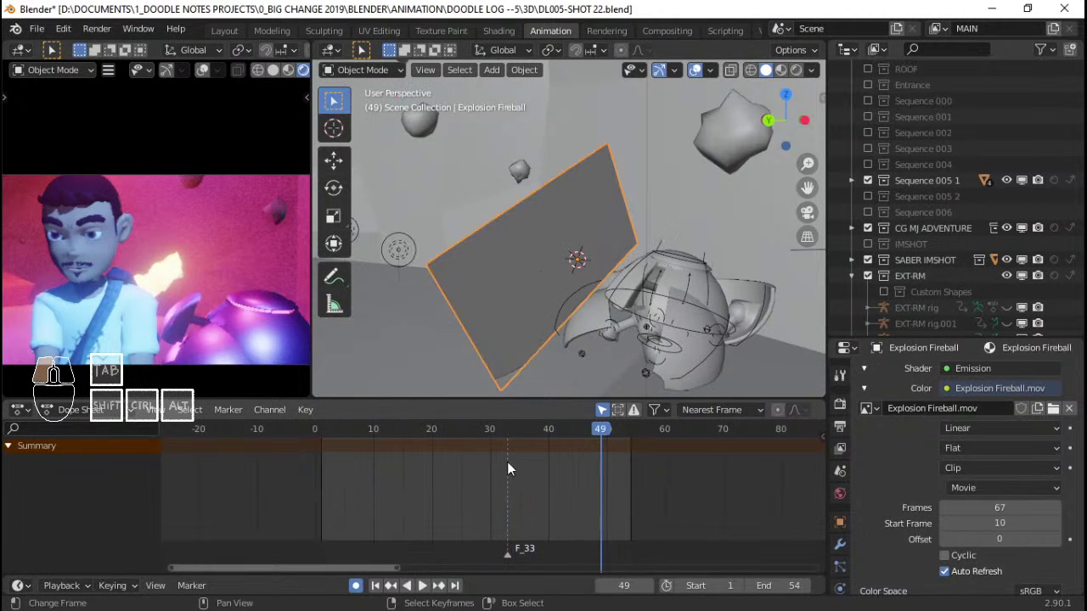
Go to frame 33 and replace the Emission color's movie with Explosion Huge.mov from the Explosion Elements folder
mouse_move(507, 465)
left_mouse_down()
mouse_move(528, 458)
mouse_move(505, 460)
left_mouse_up()
left_click(1053, 408)
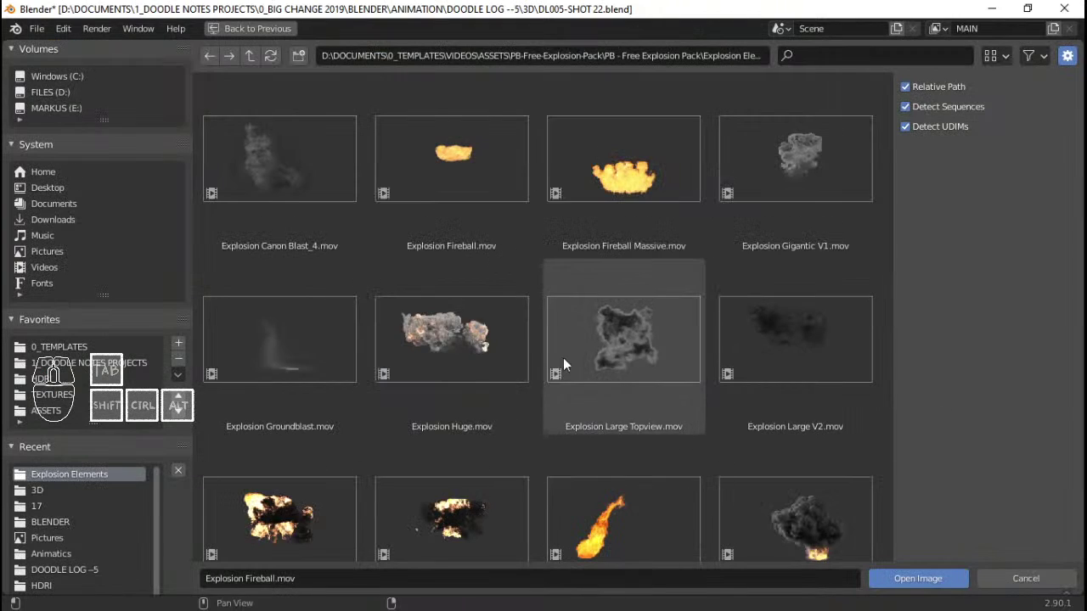
left_click(454, 312)
double_click(455, 312)
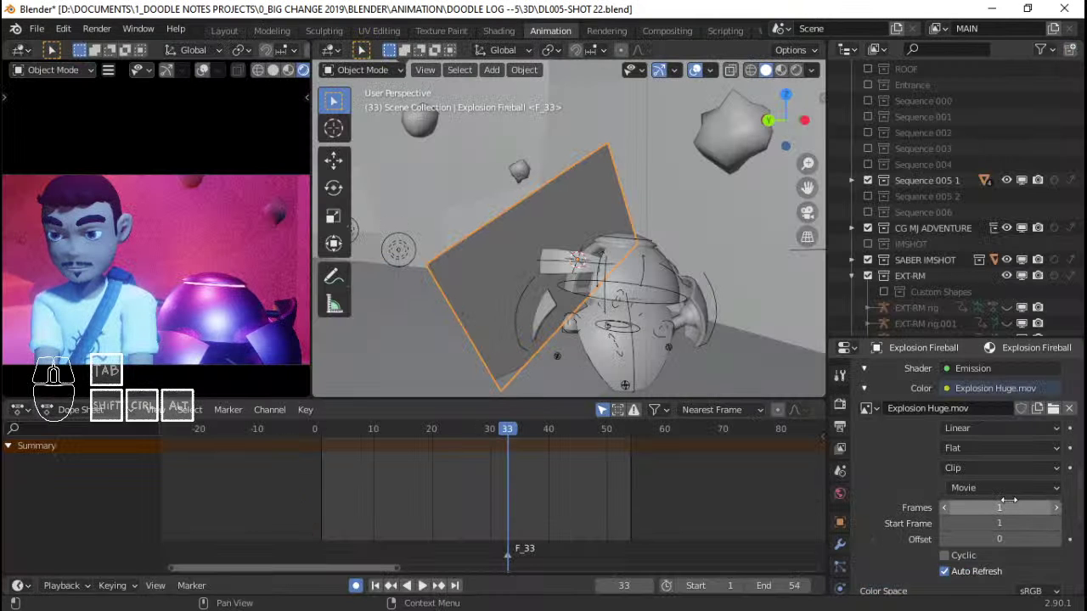
left_click(1053, 409)
left_click(480, 361)
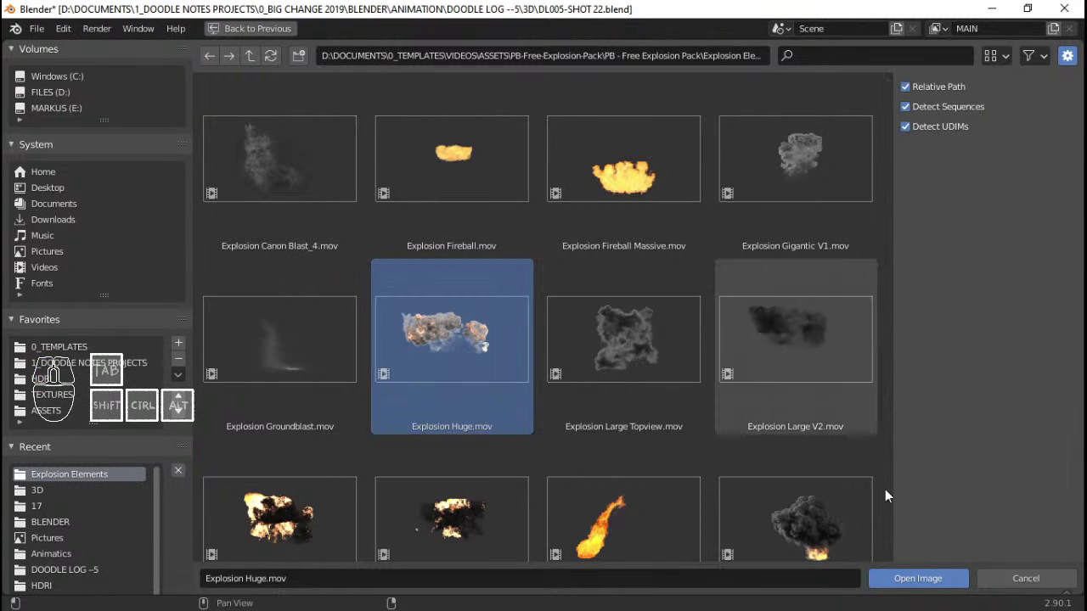
left_click(918, 578)
Set the Explosion Huge movie's Frames to 125 and play the shot to check the explosion
left_click(1000, 508)
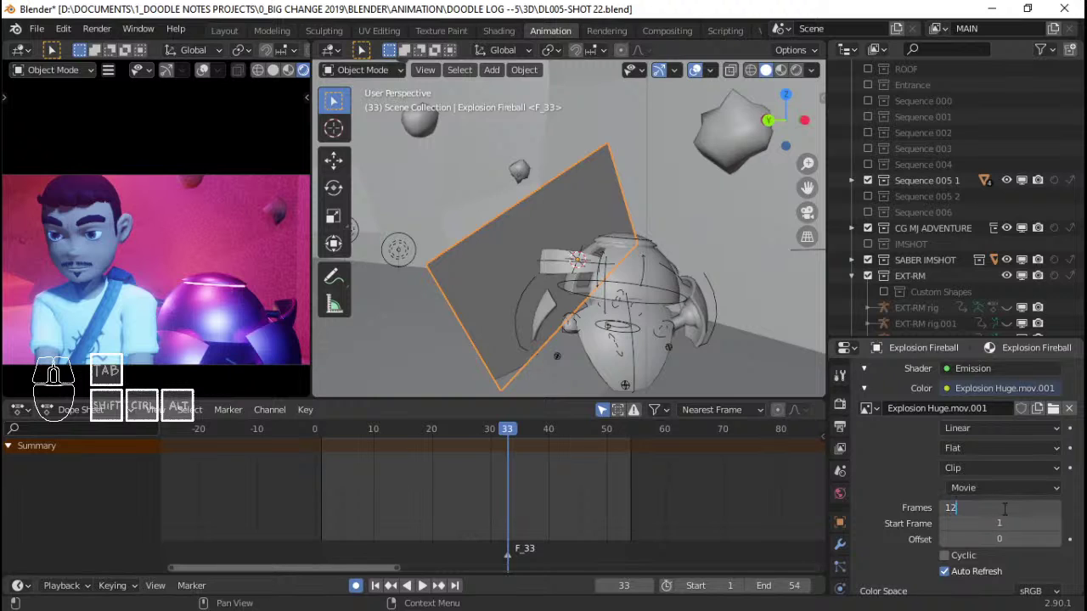
type("125")
key("Return")
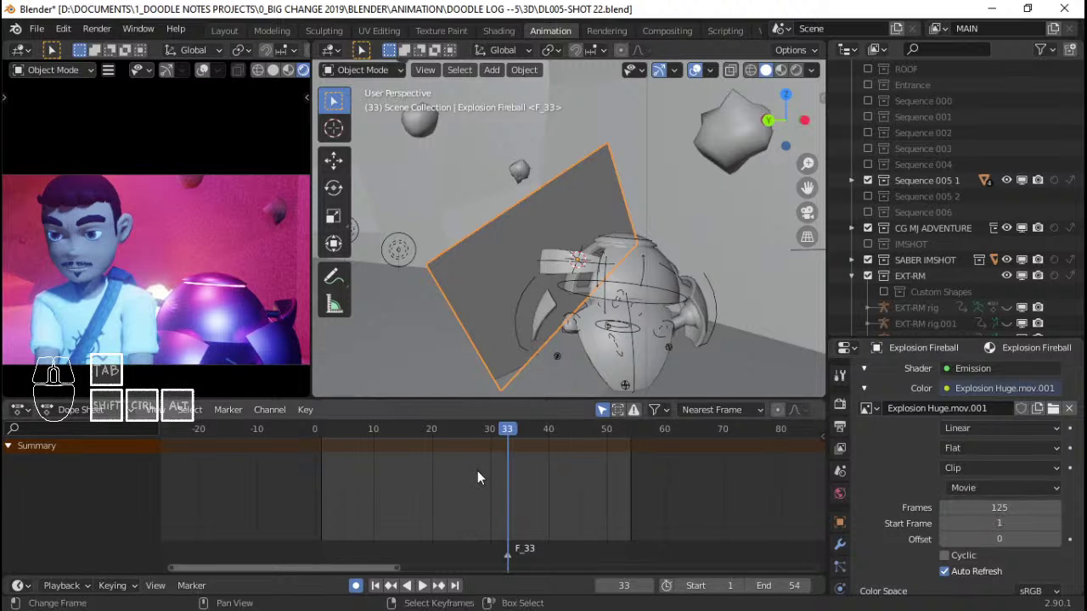
key("shift+ctrl+space")
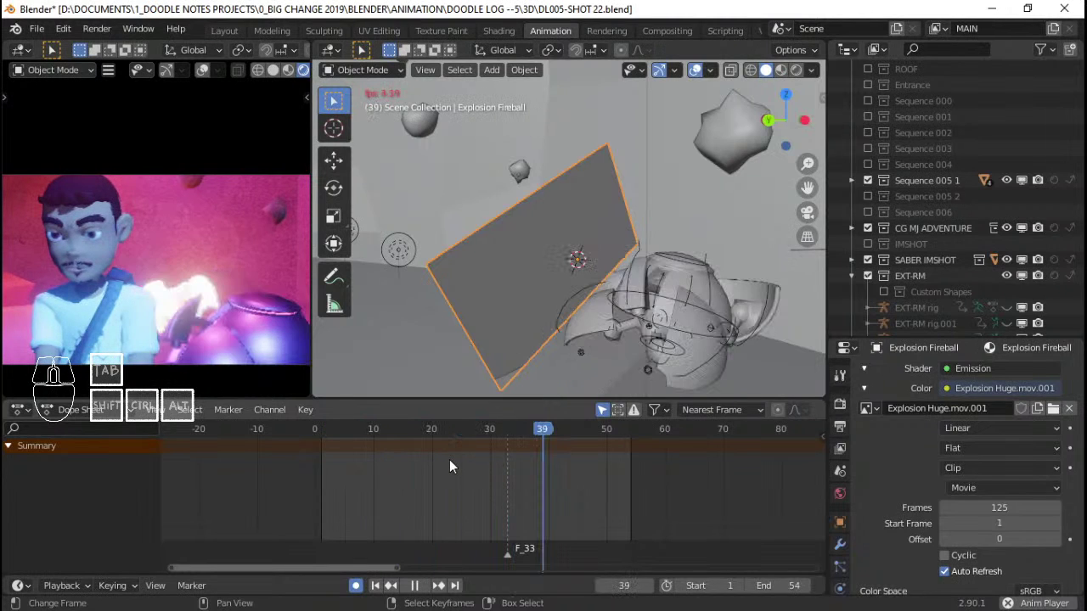
key("space")
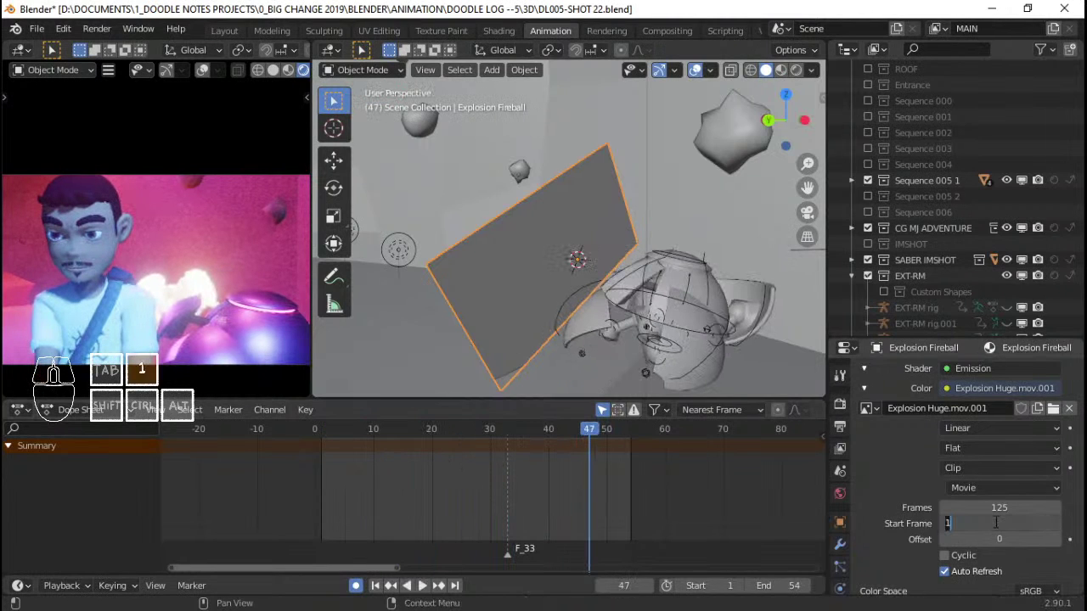
Set the explosion movie's Start Frame to 10, replay the shot from around frame 30, and save the file
key("Return")
left_click(492, 494)
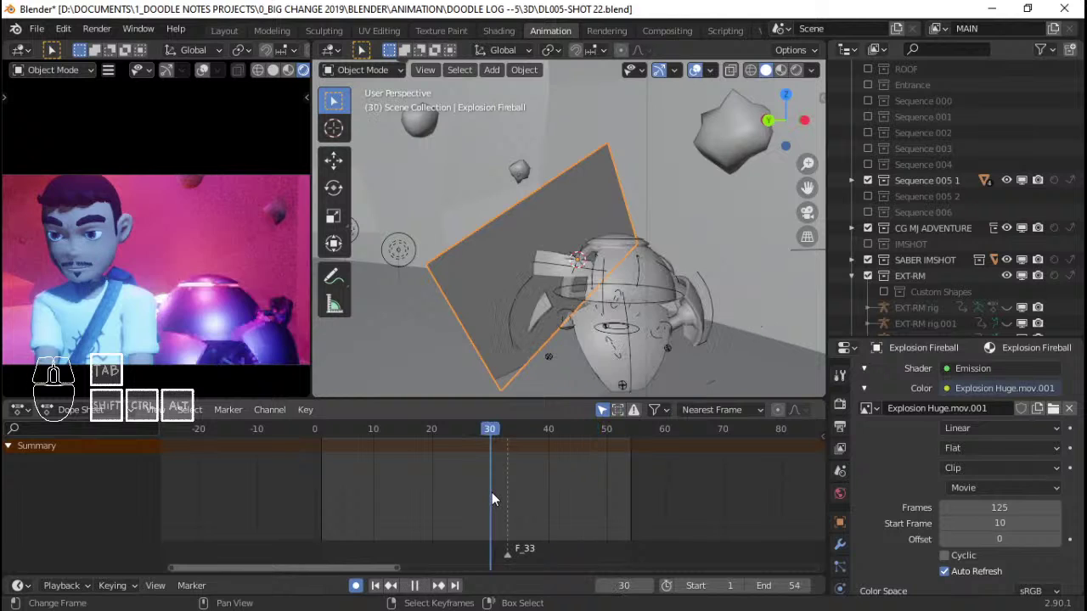
key("space")
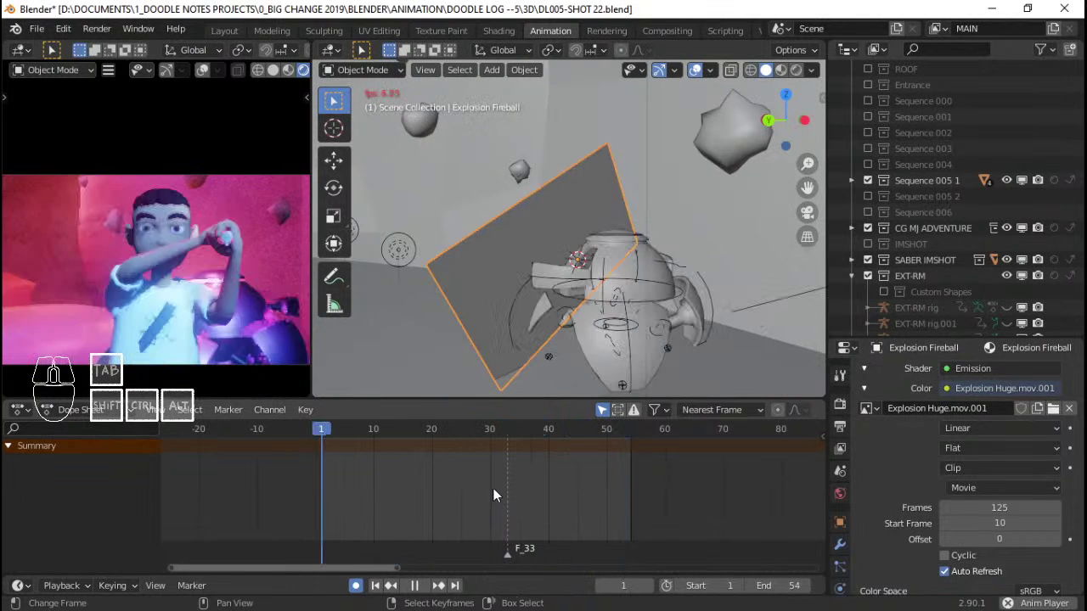
left_click(493, 489)
key("space")
key("ctrl+s")
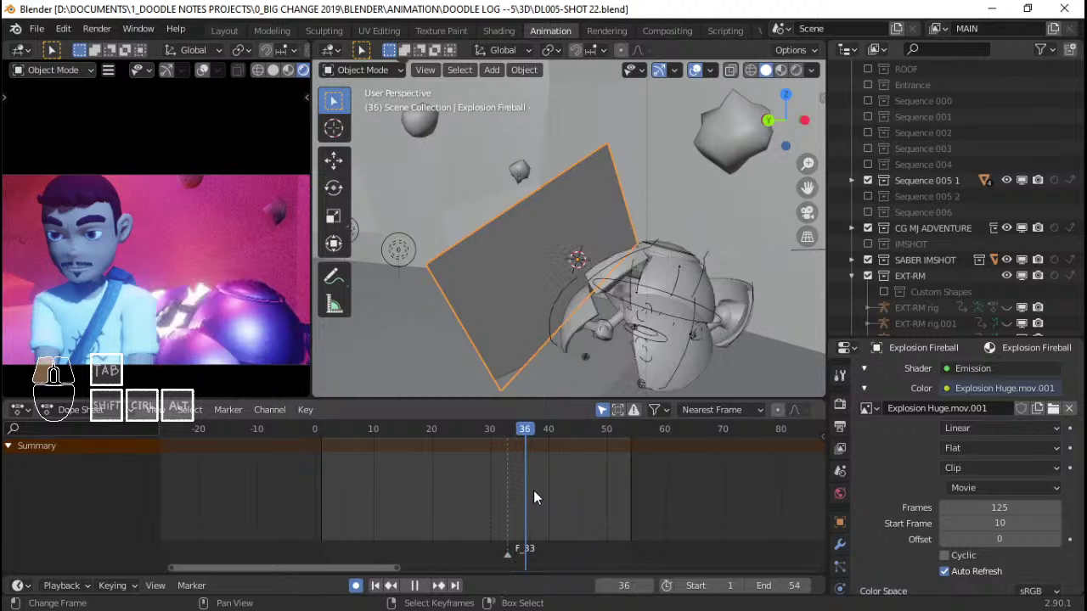
key("space")
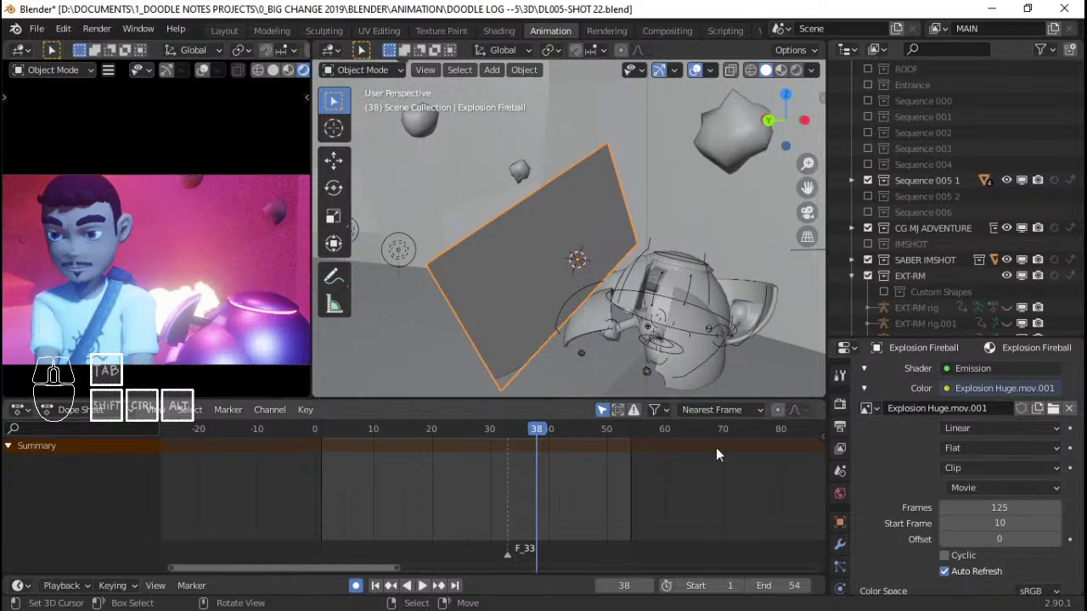
Switch the camera viewport to Solid and the perspective viewport to Rendered shading, and play the shot from frame 3
left_click(1022, 524)
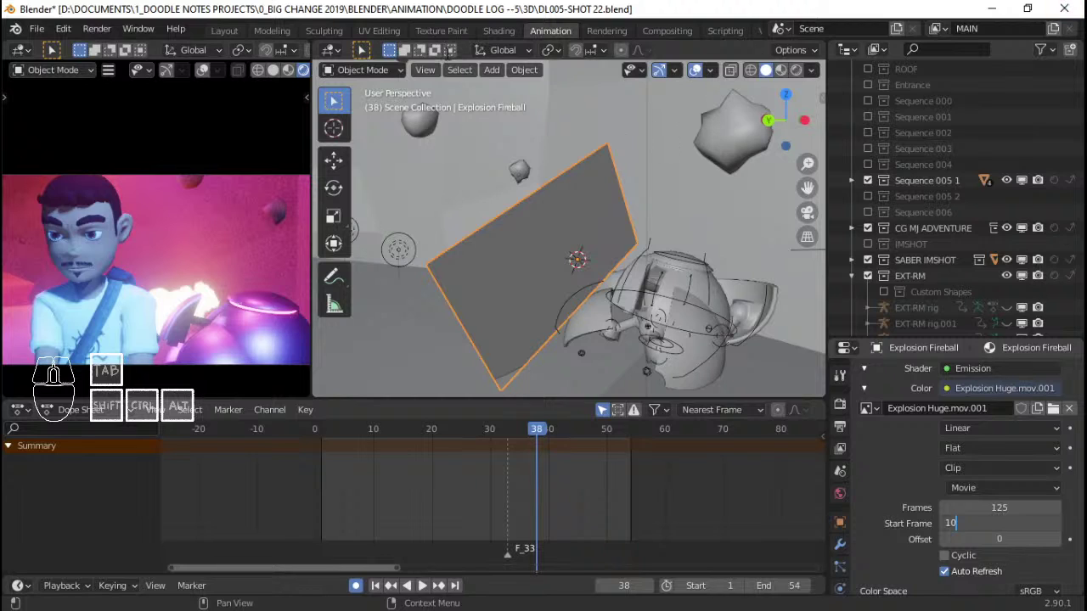
left_click(272, 69)
left_click(796, 70)
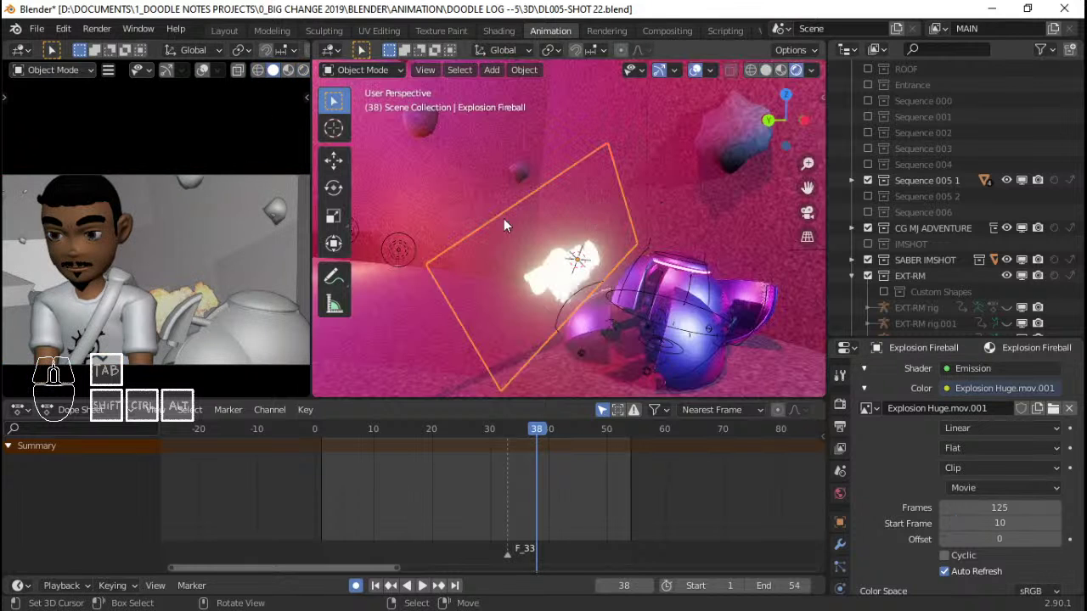
mouse_move(503, 219)
middle_mouse_down()
mouse_move(771, 195)
mouse_move(695, 119)
mouse_move(533, 214)
mouse_move(429, 226)
mouse_move(507, 231)
mouse_move(629, 313)
mouse_move(582, 298)
middle_mouse_up()
left_click(332, 470)
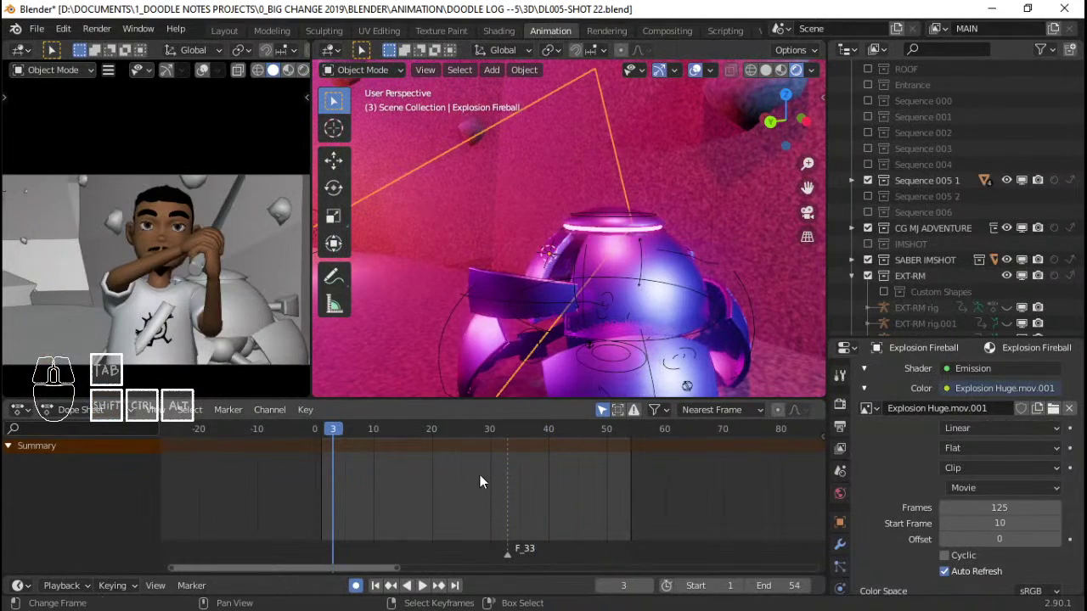
key("space")
key("space")
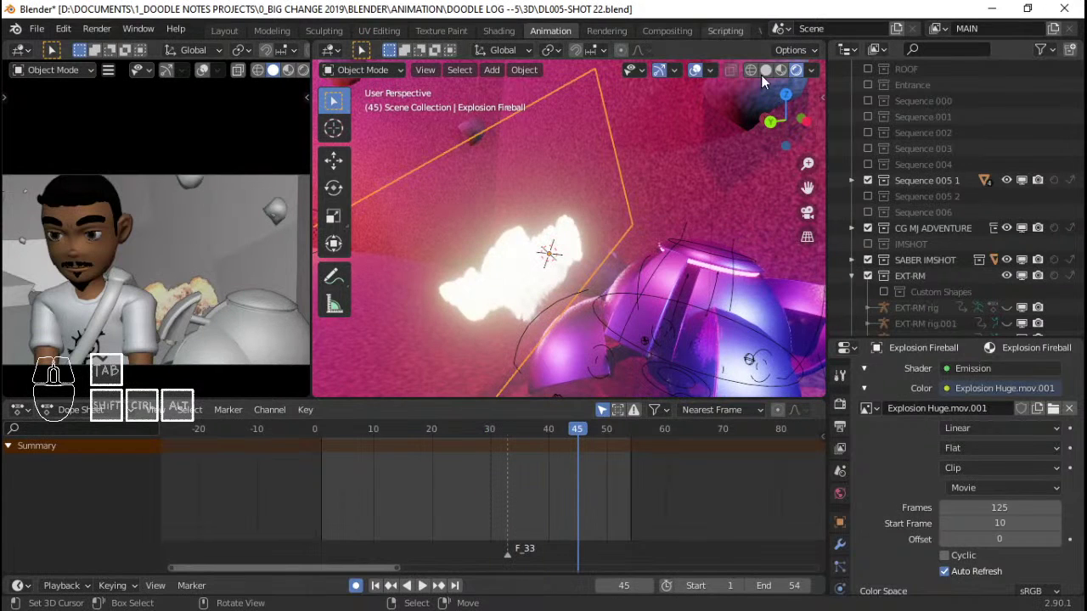
Return the perspective viewport to Solid shading and replay the shot from frame 6
left_click(764, 71)
left_click(349, 464)
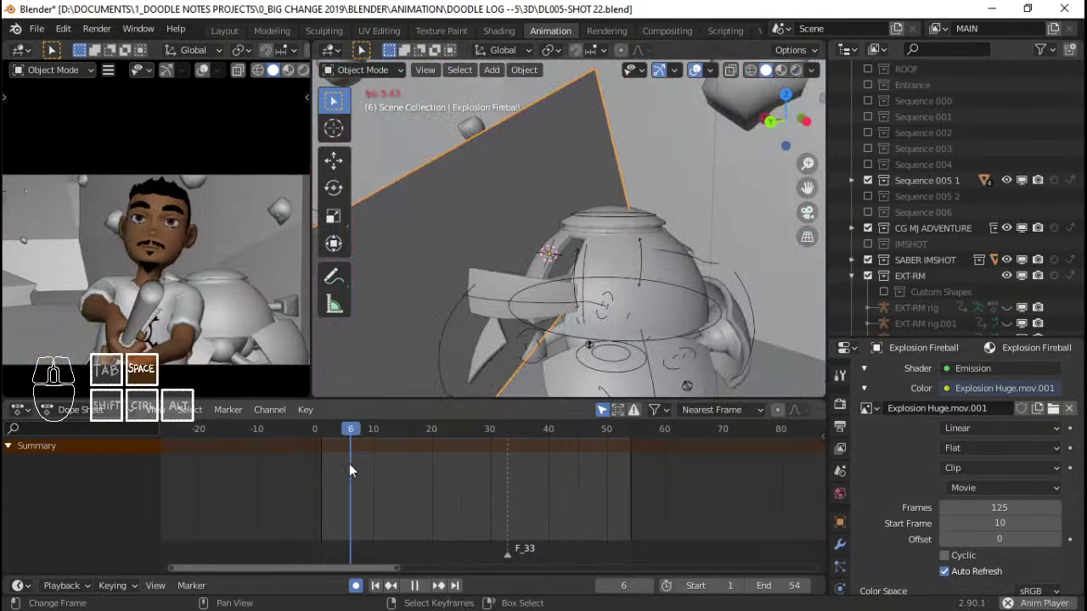
key("space")
key("space")
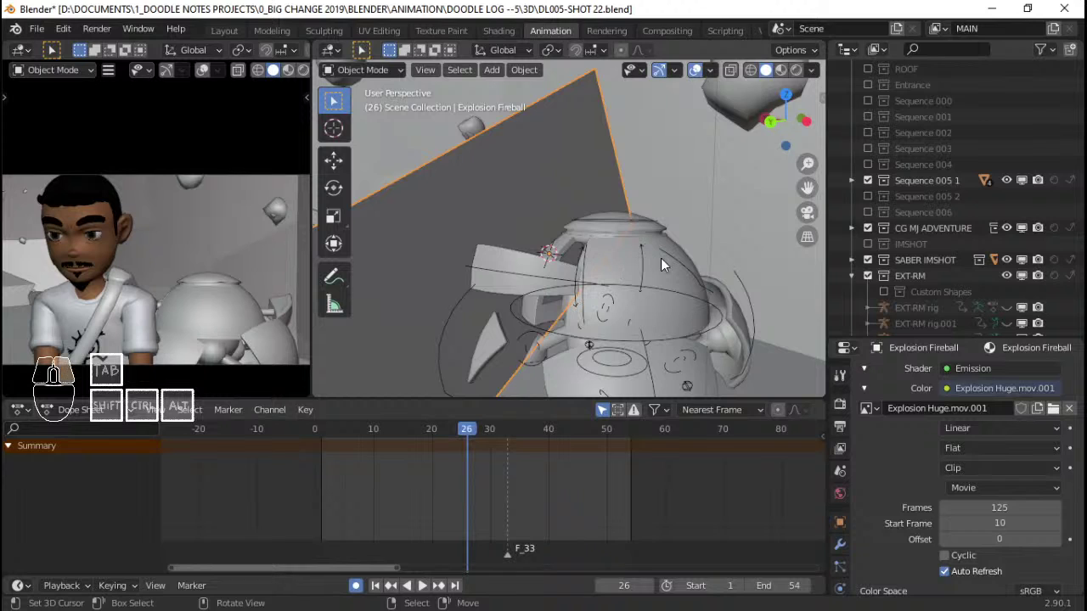
Exclude the CG MJ ADVENTURE and Sequence 005 1 collections from the view layer and replay the shot from the beginning
right_click(661, 259)
left_click(840, 544)
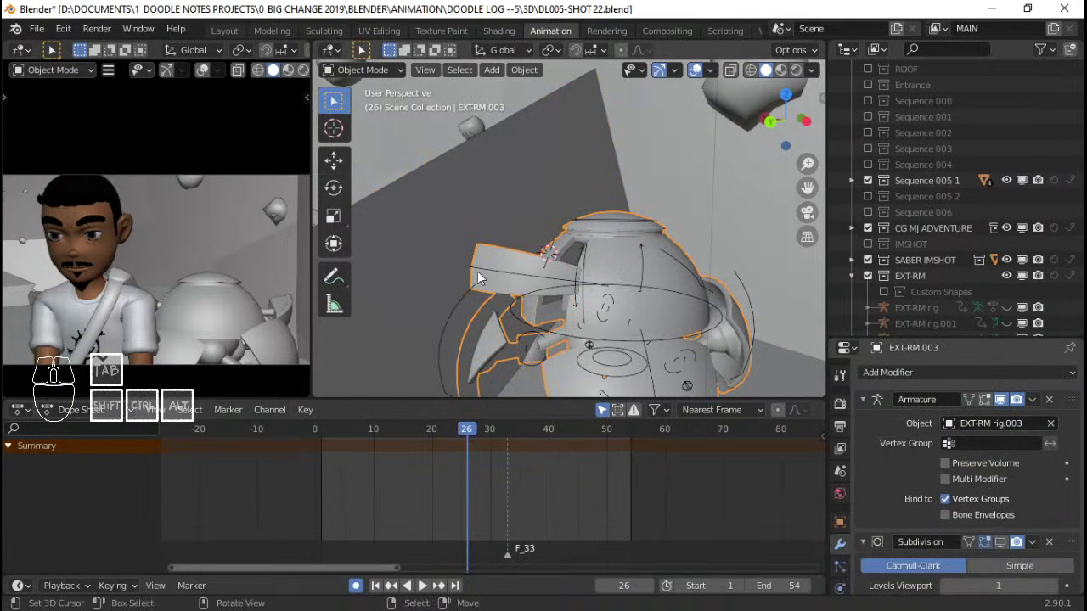
left_click(868, 229)
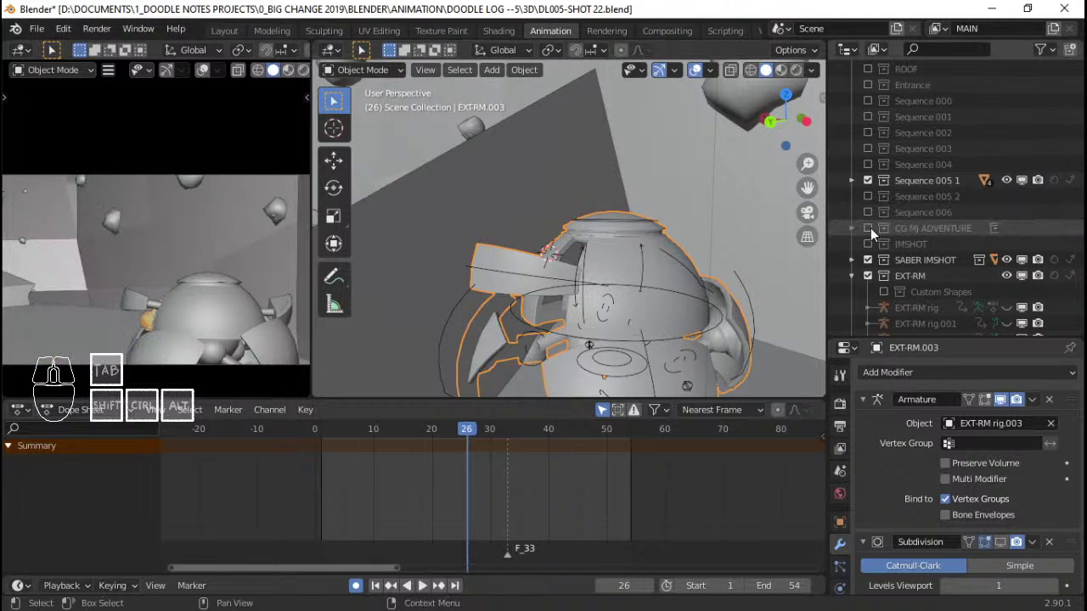
left_click(870, 180)
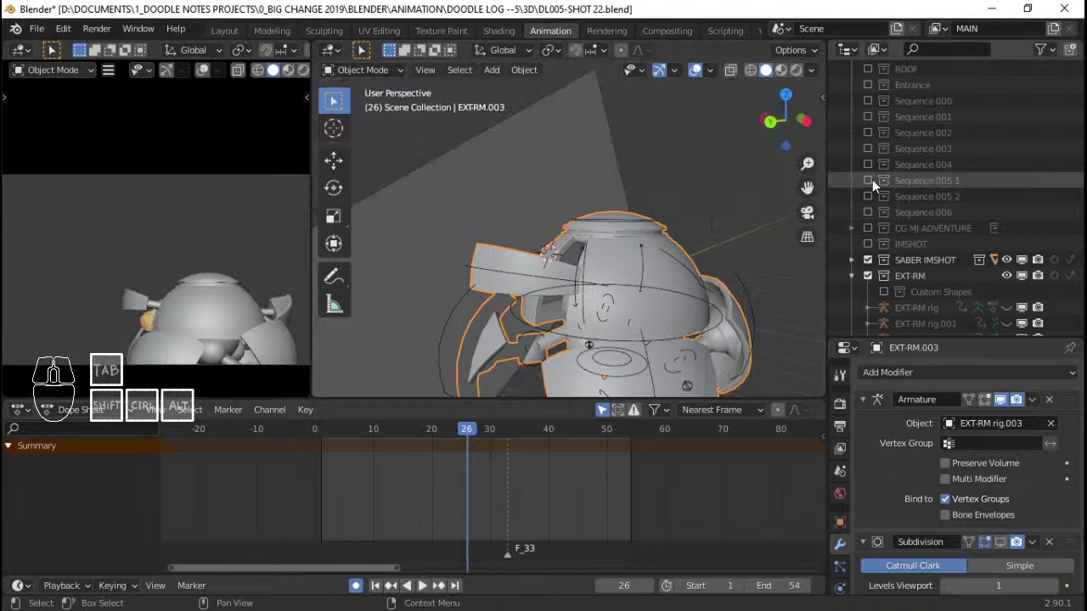
left_click(311, 475)
key("space")
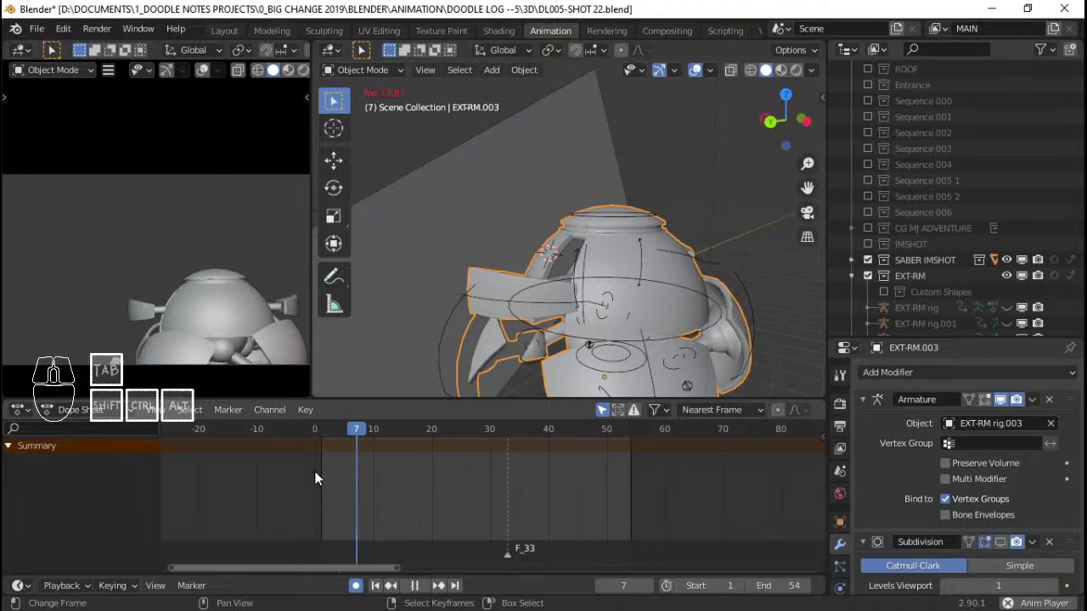
key("space")
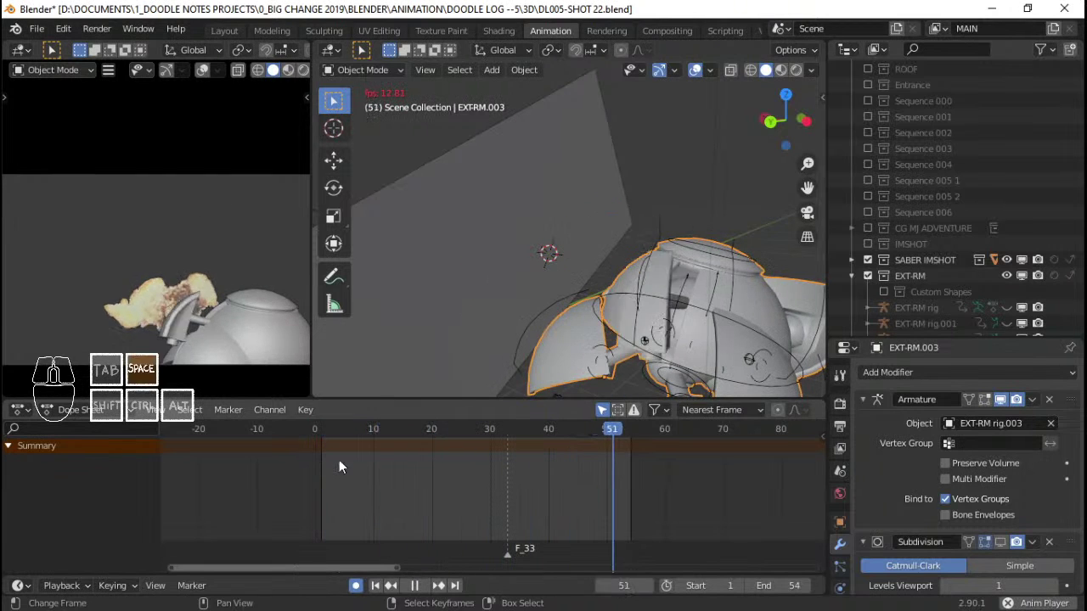
Select the explosion plane at frame 33, set its movie's Start Frame to 30, and replay the shot
left_click_drag(409, 463, 507, 452)
left_click(424, 246)
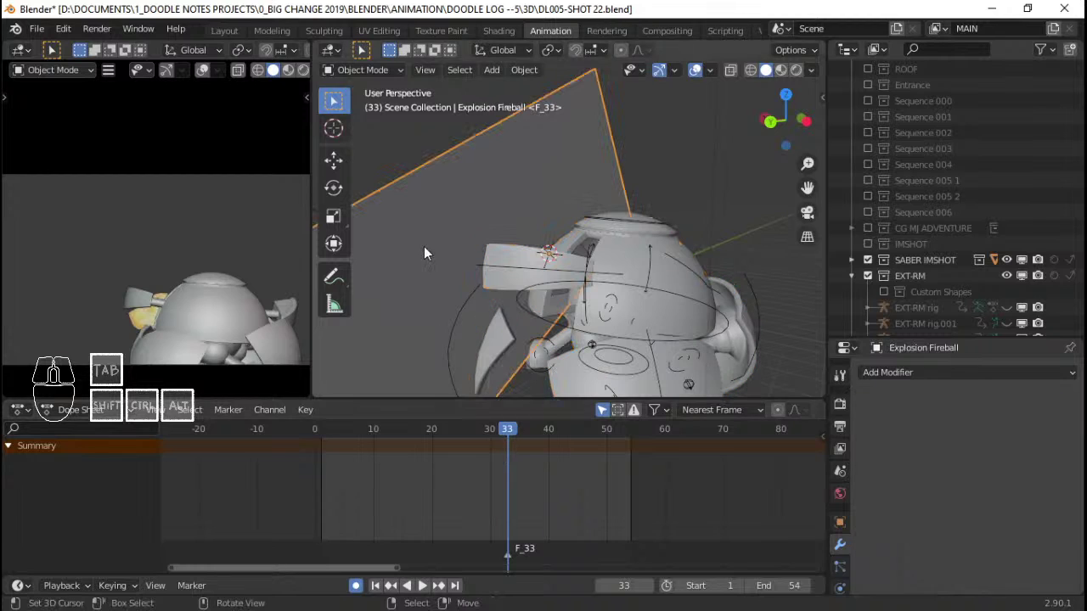
left_click(839, 558)
scroll(937, 486, "down", 3)
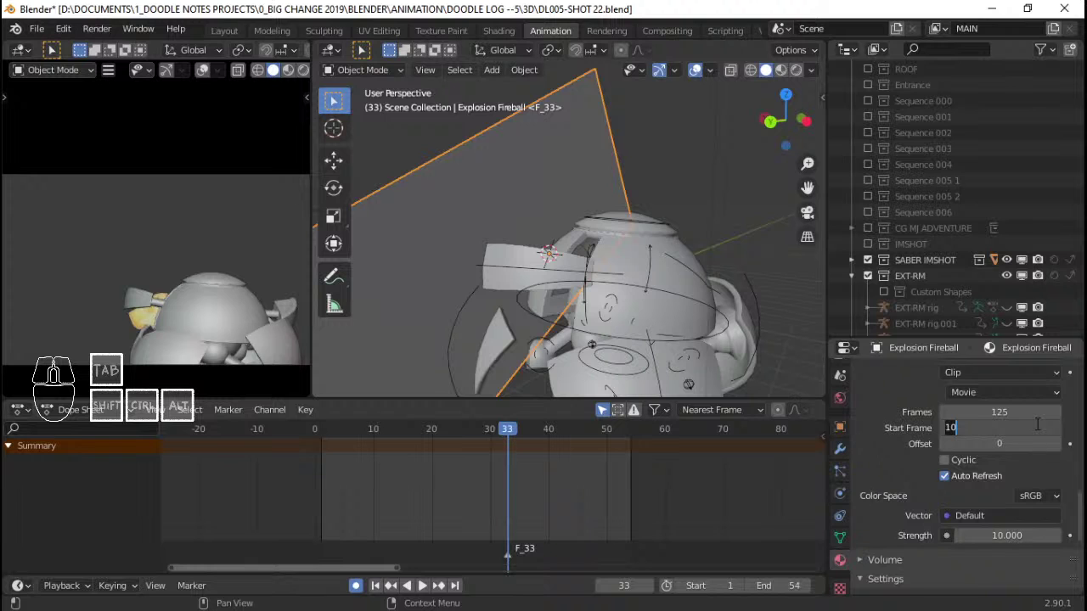
left_click(452, 492)
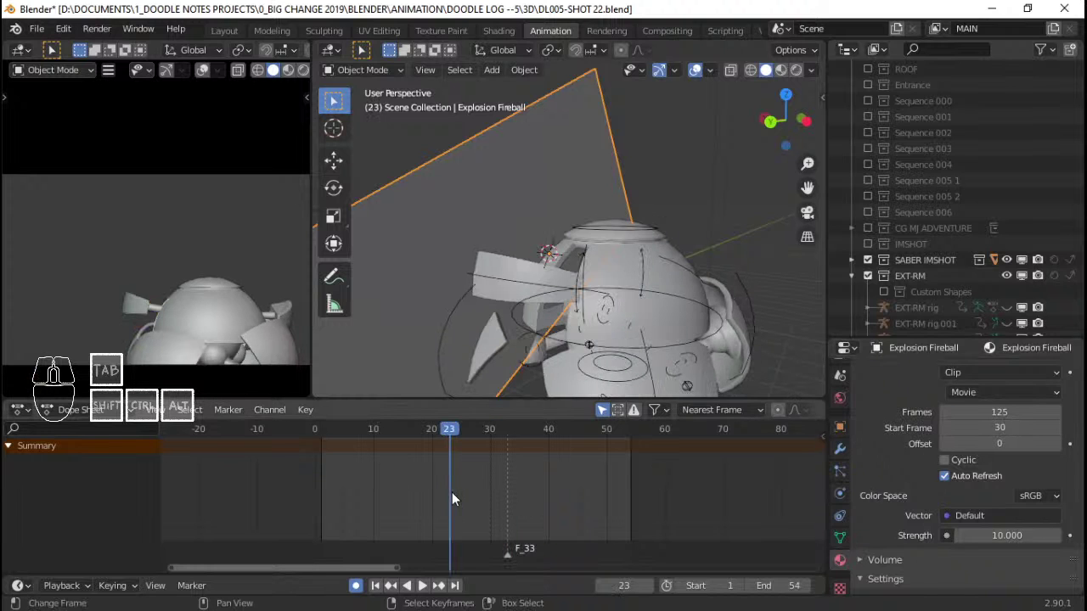
key("space")
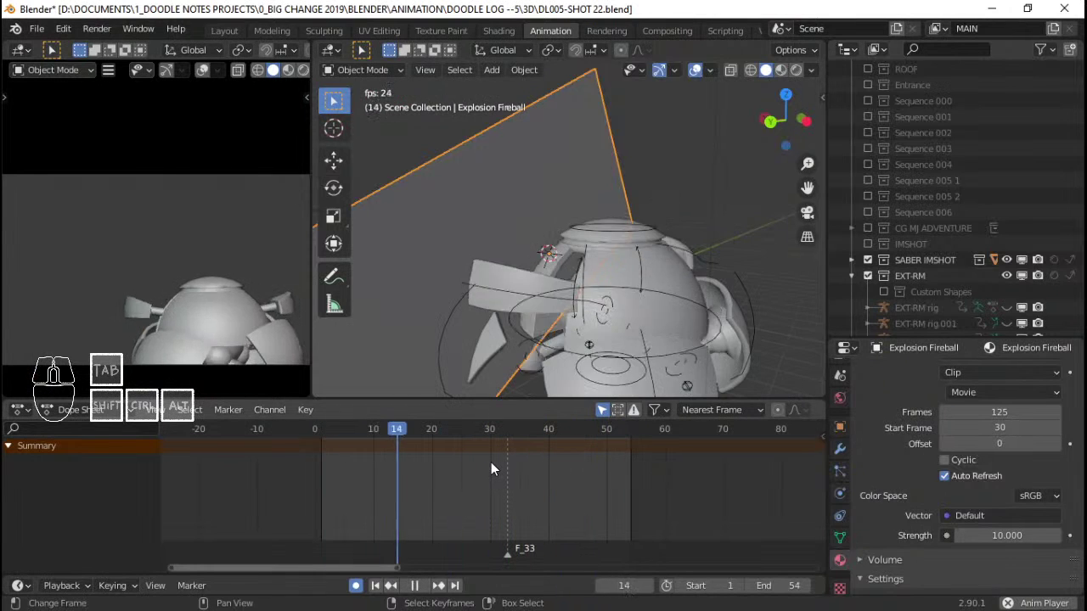
key("space")
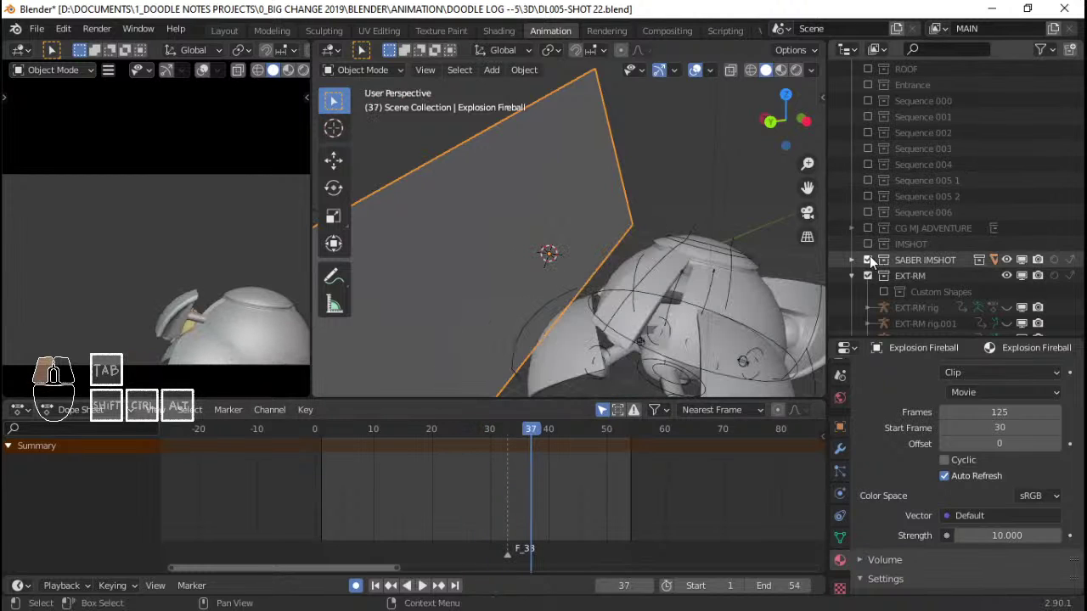
Exclude the SABER IMSHOT collection from the view layer and replay the robot's movement with the explosion
left_click(442, 505)
key("space")
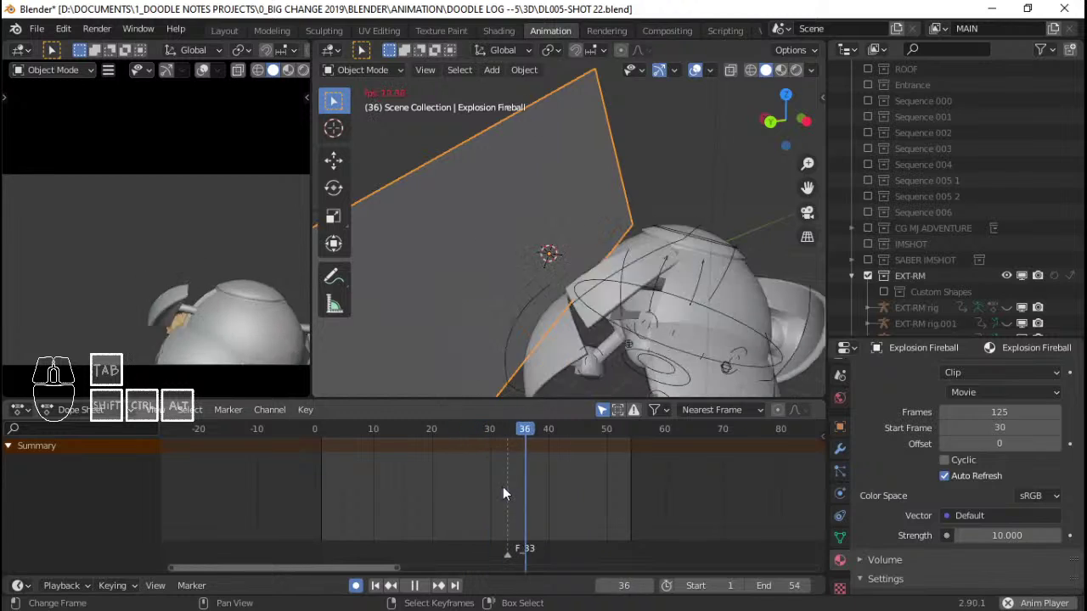
key("space")
Raise the explosion plane about 0.15 m along global Z, turn off auto keying, and replay the shot
key("g")
key("z")
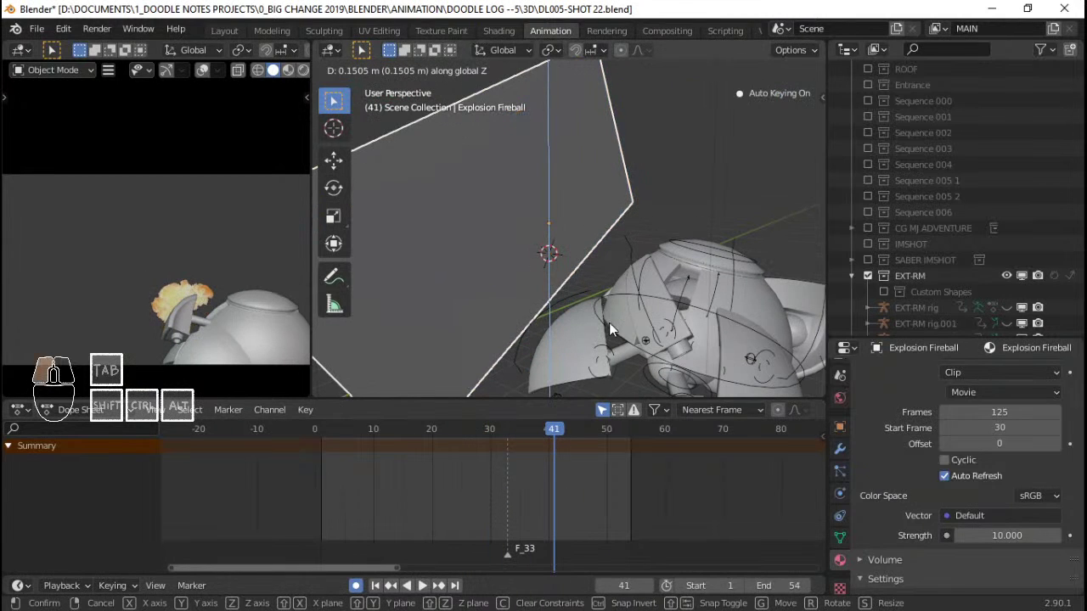
left_click(609, 324)
key("x")
left_click(564, 453)
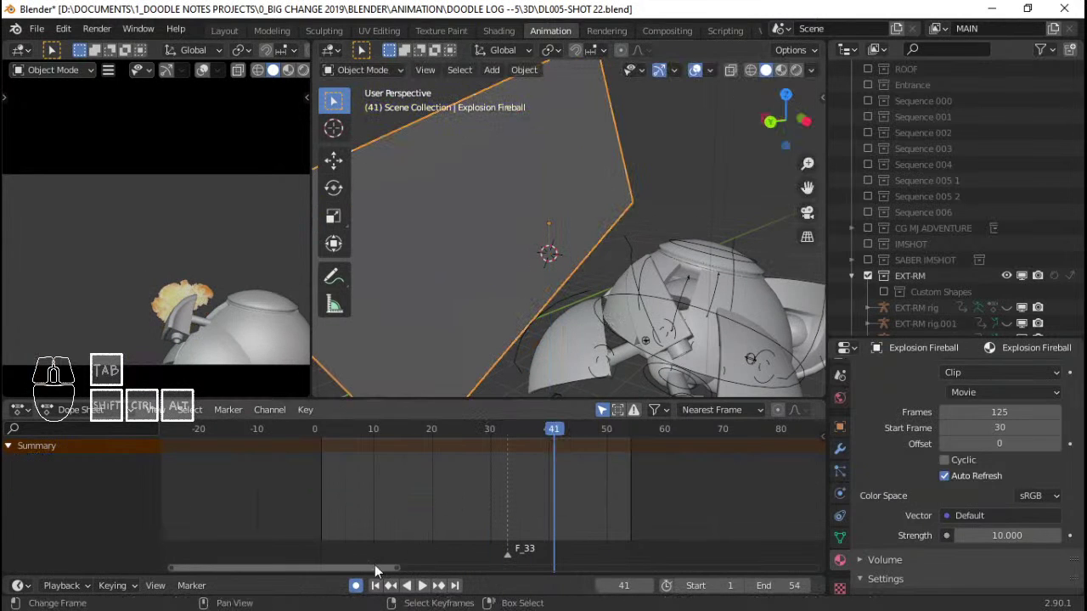
left_click(356, 585)
key("space")
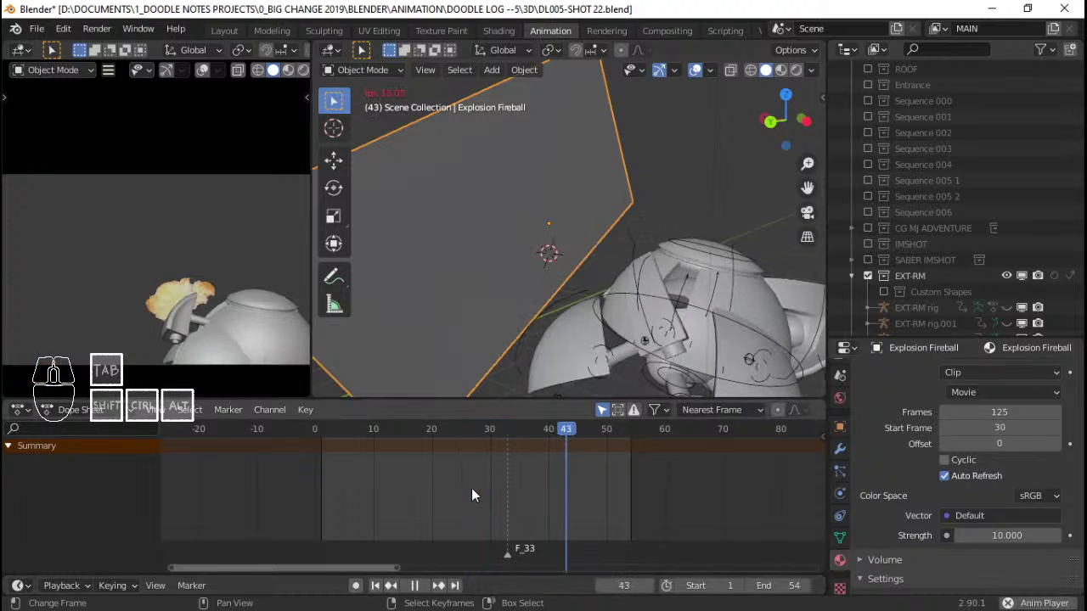
key("space")
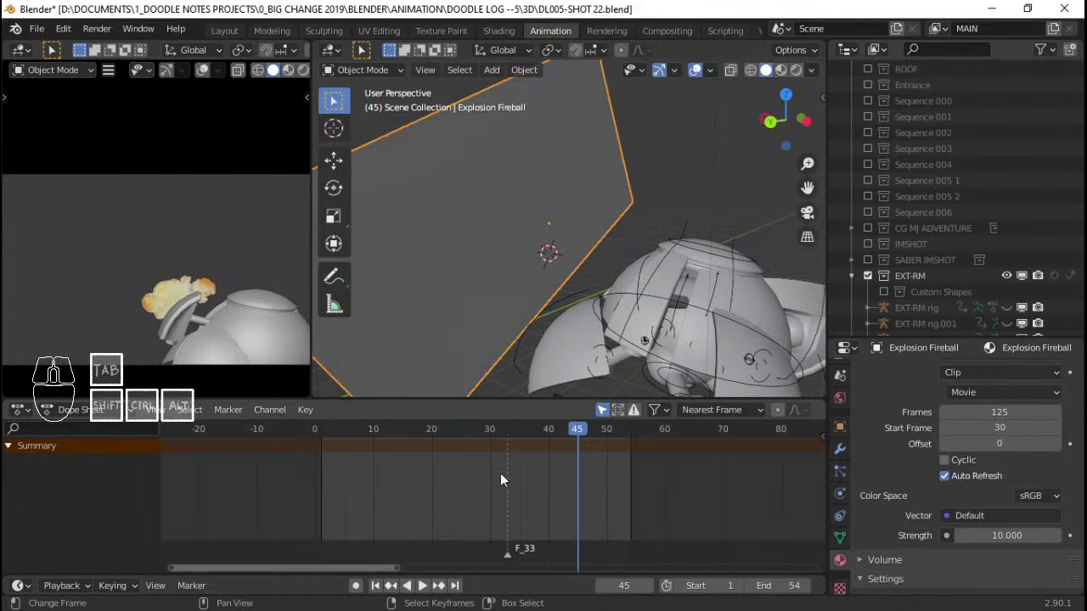
key("space")
At frame 39, move the explosion plane about 0.11 m to line it up with the cannon arm, and replay
left_click_drag(500, 474, 542, 474)
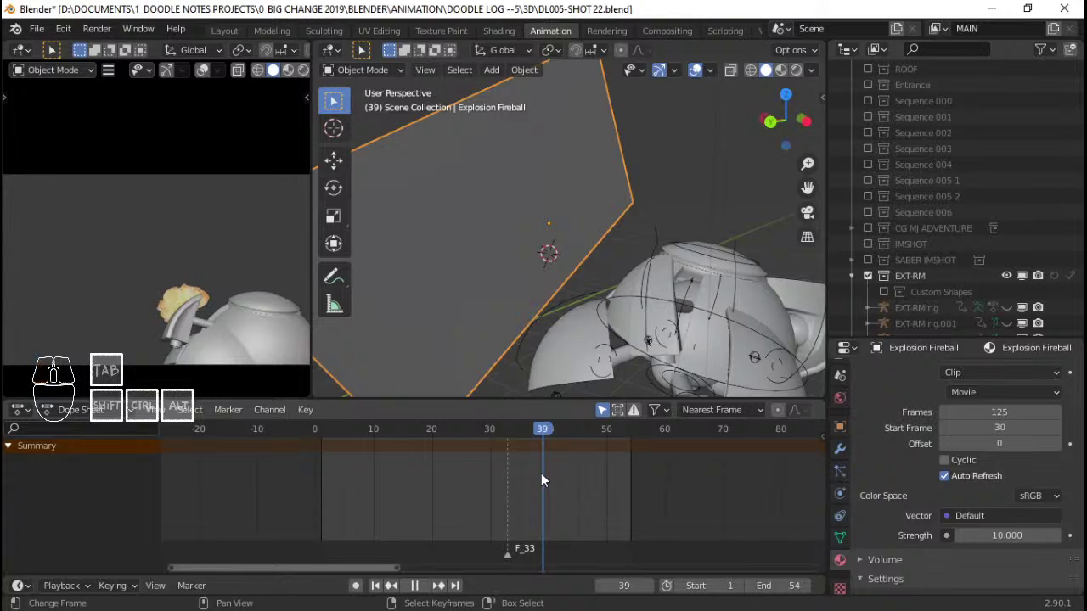
middle_click_drag(578, 263, 490, 224)
key("g")
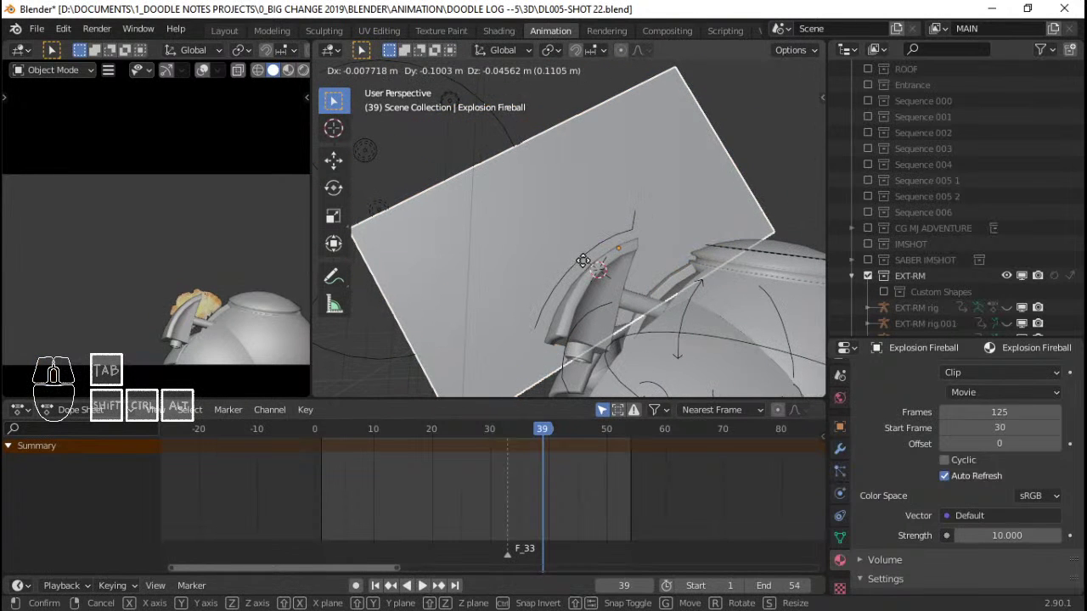
left_click(582, 261)
key("space")
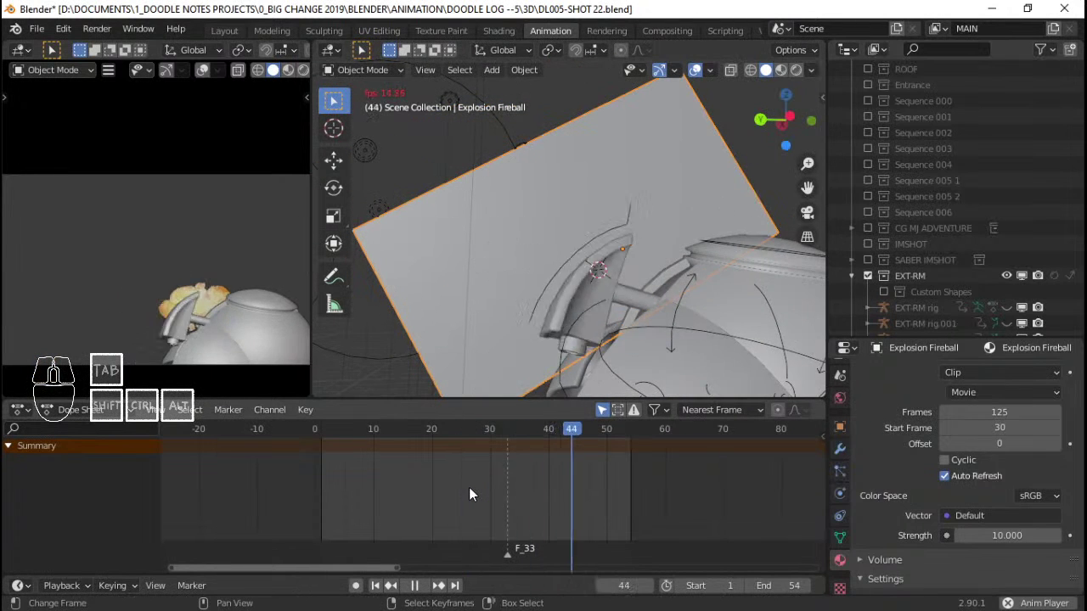
At frame 35, reposition the explosion plane around the cannon arm and replay the shot
left_click_drag(470, 490, 520, 490)
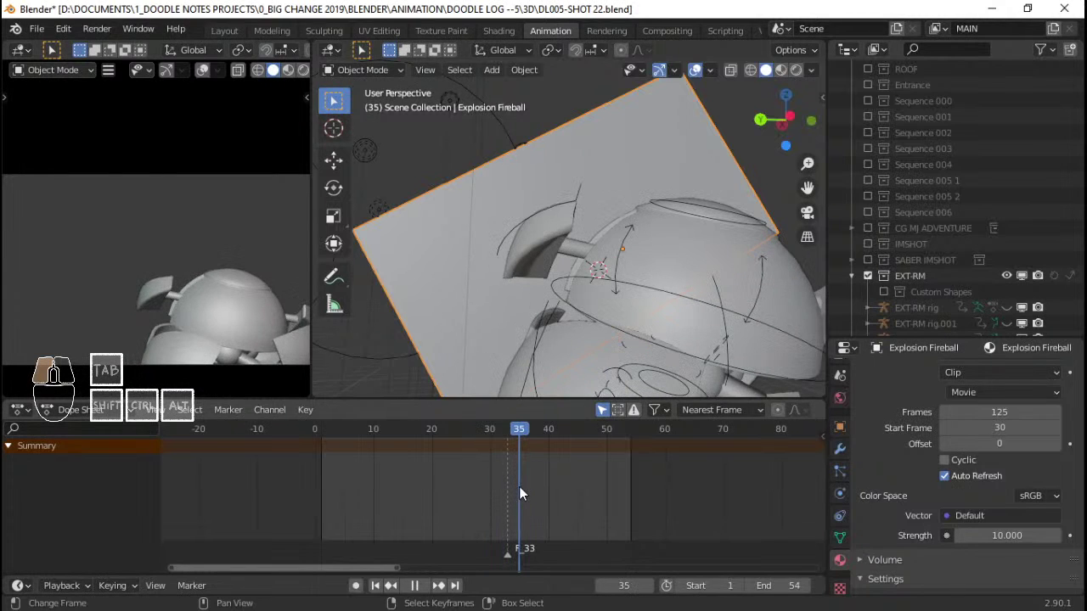
key("g")
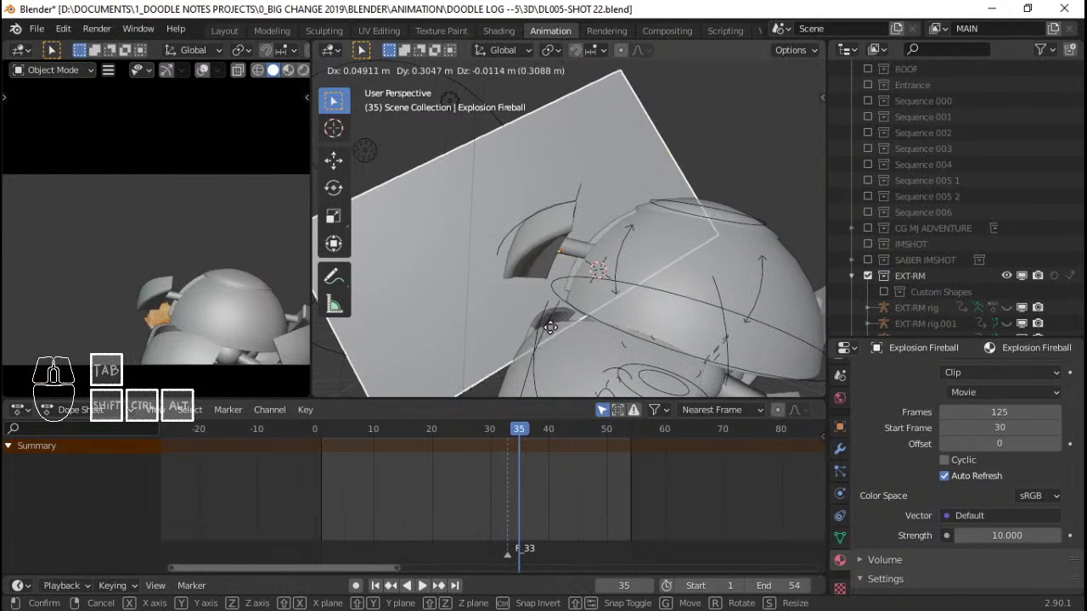
left_click(538, 356)
left_click(485, 477)
key("space")
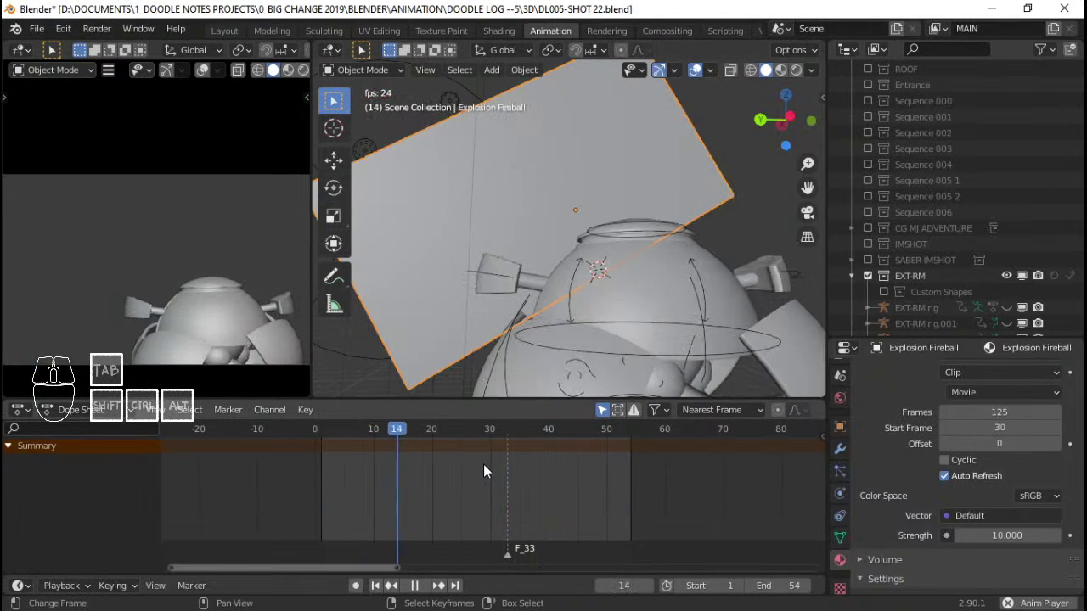
Stop playback, scale up the explosion plane, and replay the shot
key("space")
key("s")
left_click(689, 316)
left_click(462, 485)
key("space")
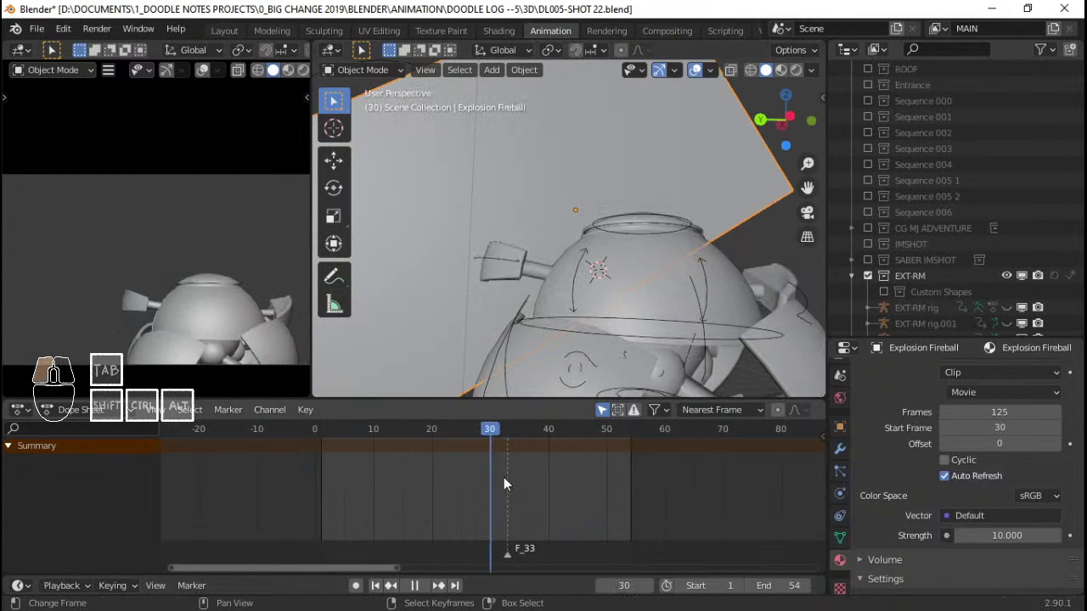
At frame 37, rotate the explosion plane slightly to follow the cannon arm, and replay the shot
key("space")
key("r")
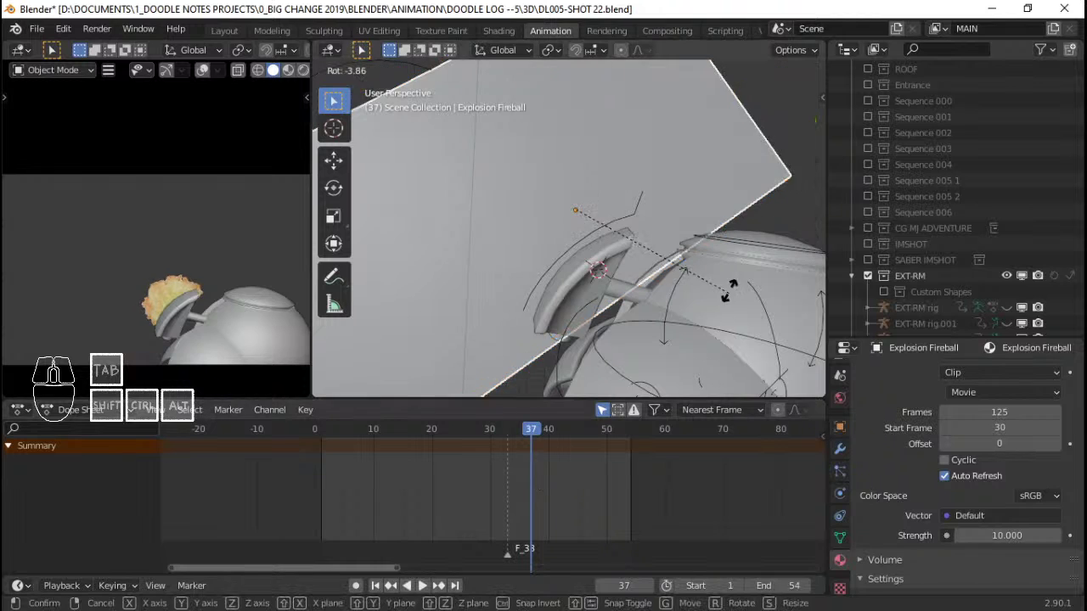
left_click(726, 284)
left_click(448, 513)
key("space")
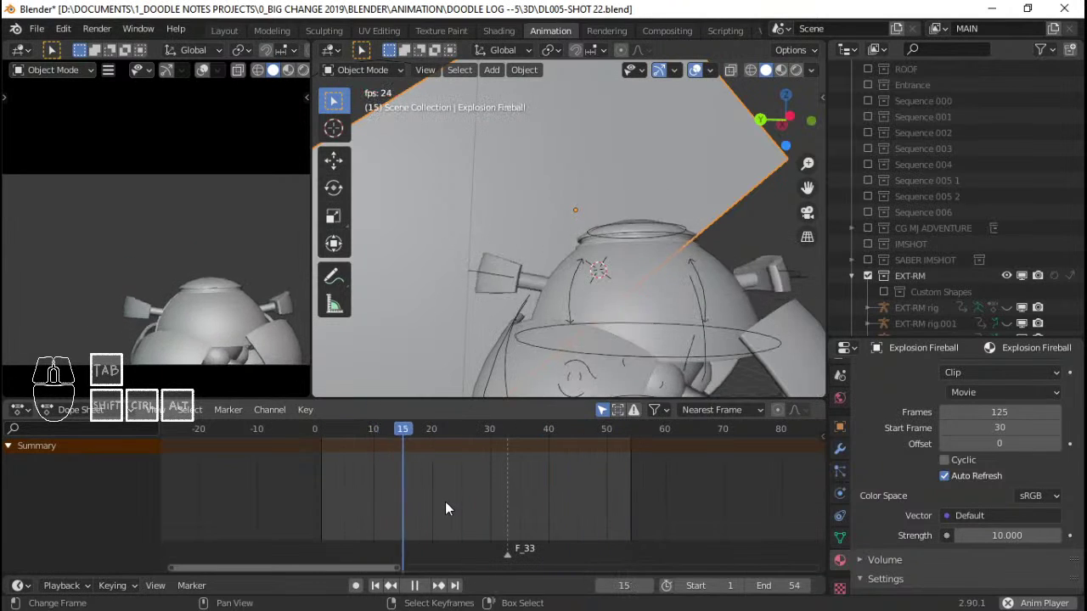
left_click_drag(507, 492, 461, 490)
key("space")
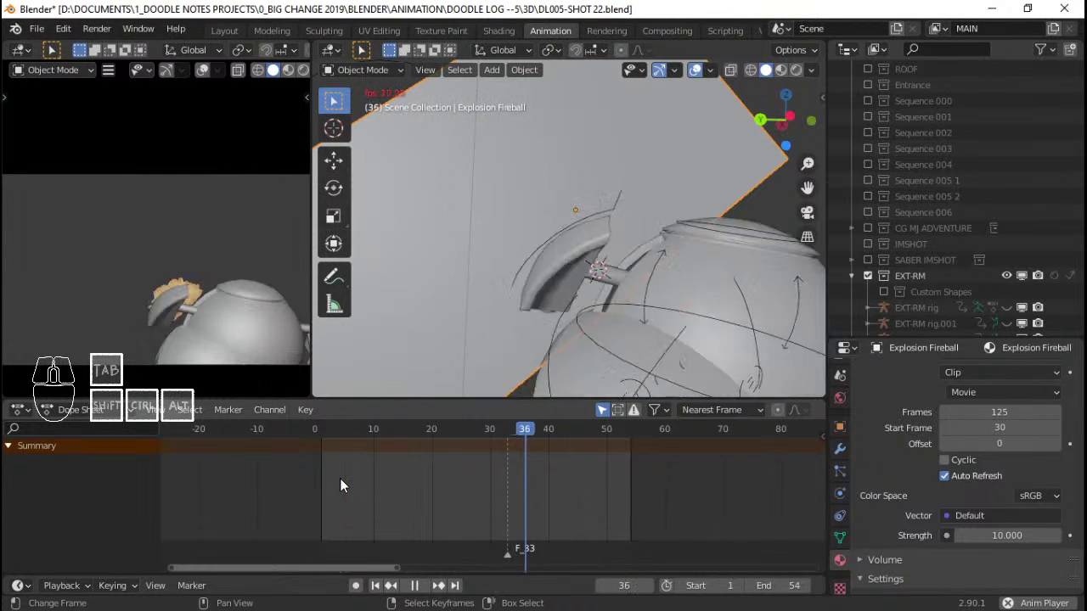
Switch the camera view to rendered shading and preview the explosion up to frame 44
key("space")
left_click_drag(340, 478, 529, 475)
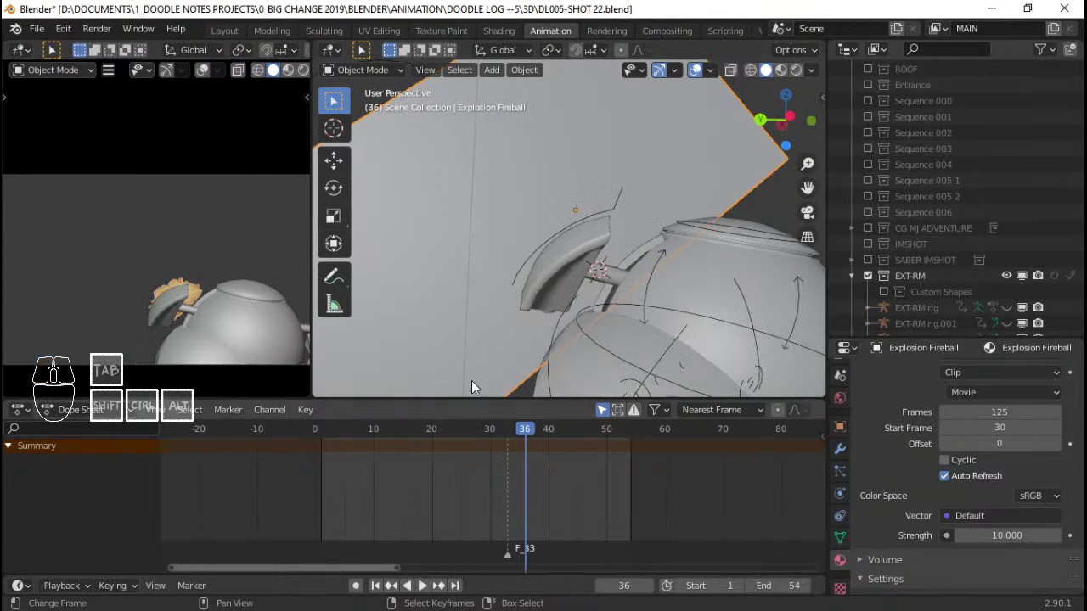
left_click(304, 70)
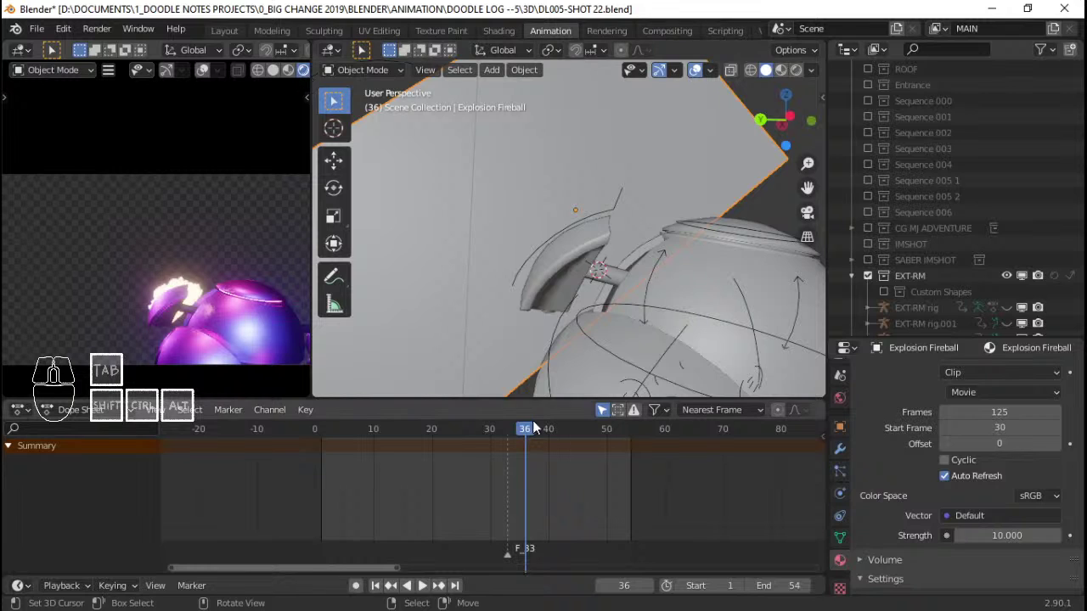
left_click(455, 444)
key("space")
left_click_drag(464, 441, 573, 437)
At frame 44, move the explosion plane toward the robot's body and rotate it slightly around the cannon arm
key("g")
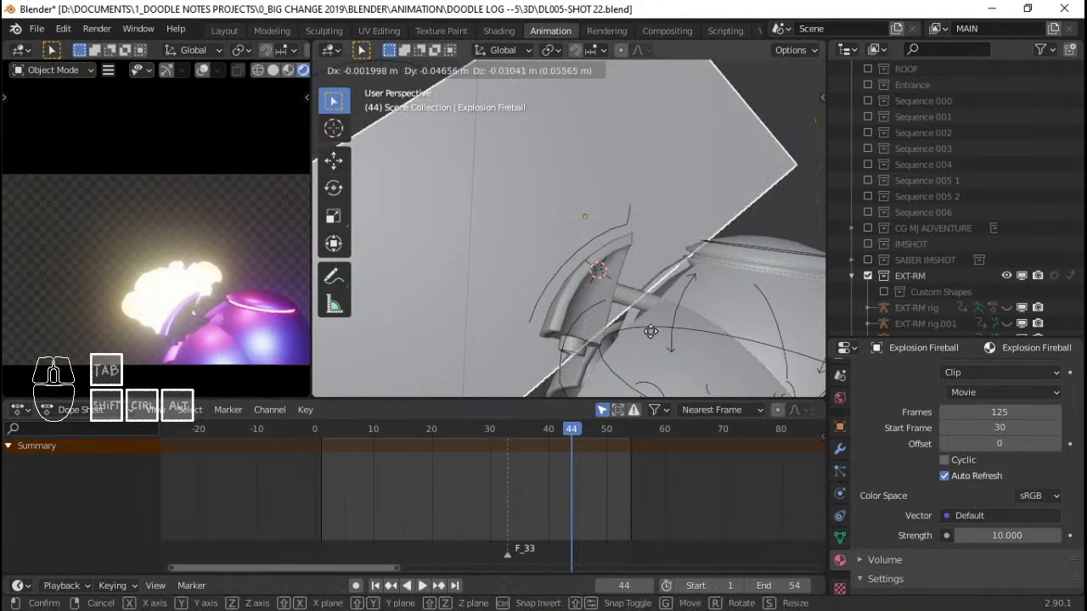
left_click(692, 344)
key("r")
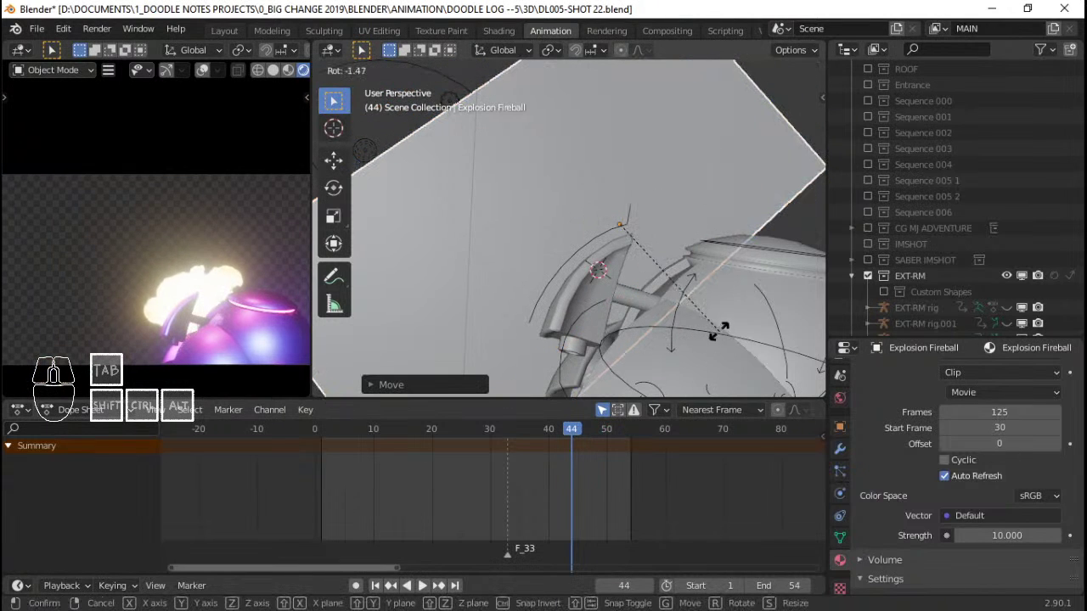
left_click(720, 329)
Enlarge the explosion plane, shift it slightly around the cannon arm, and replay the shot
key("s")
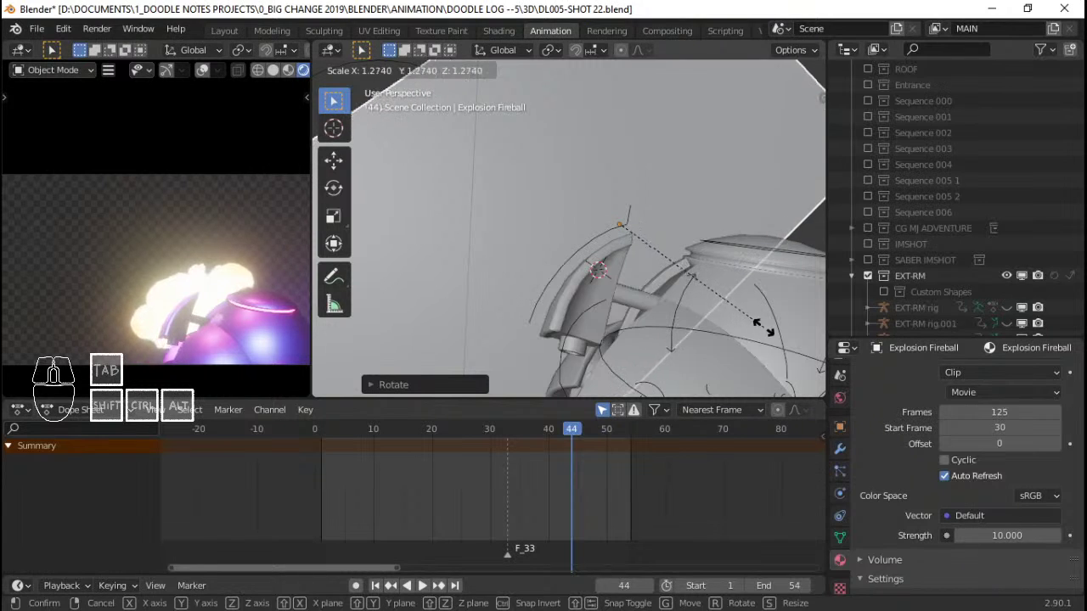
key("g")
left_click(768, 319)
key("s")
right_click(760, 318)
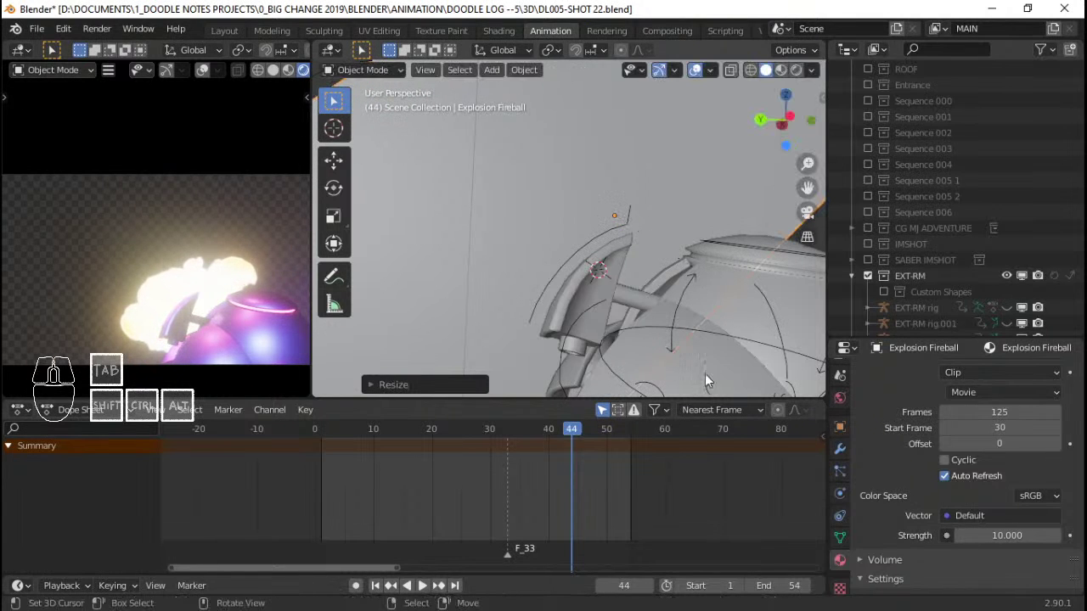
left_click(460, 463)
key("space")
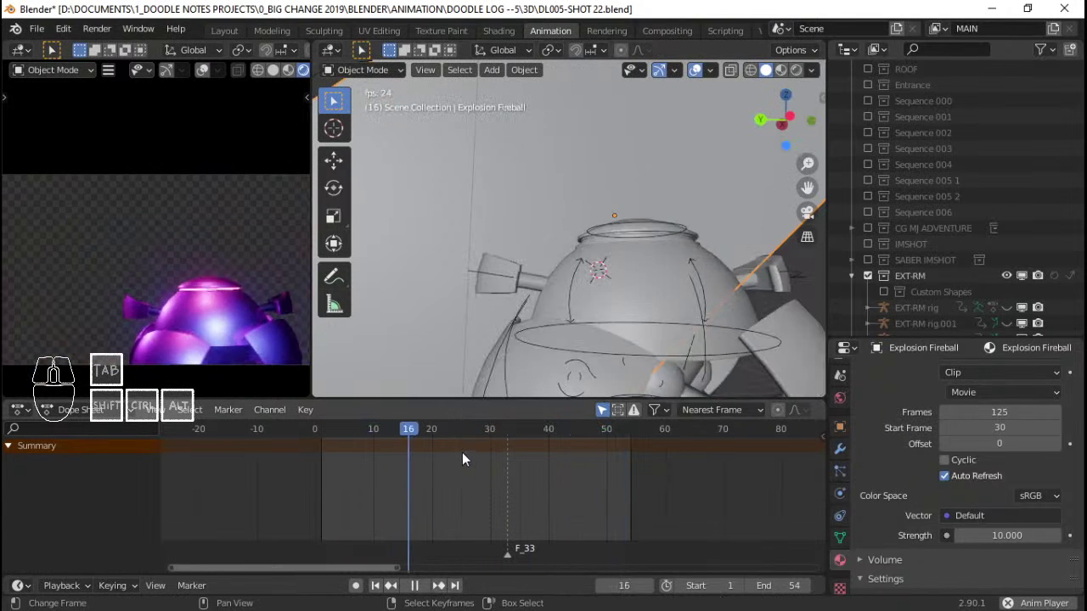
left_click_drag(470, 449, 437, 445)
key("space")
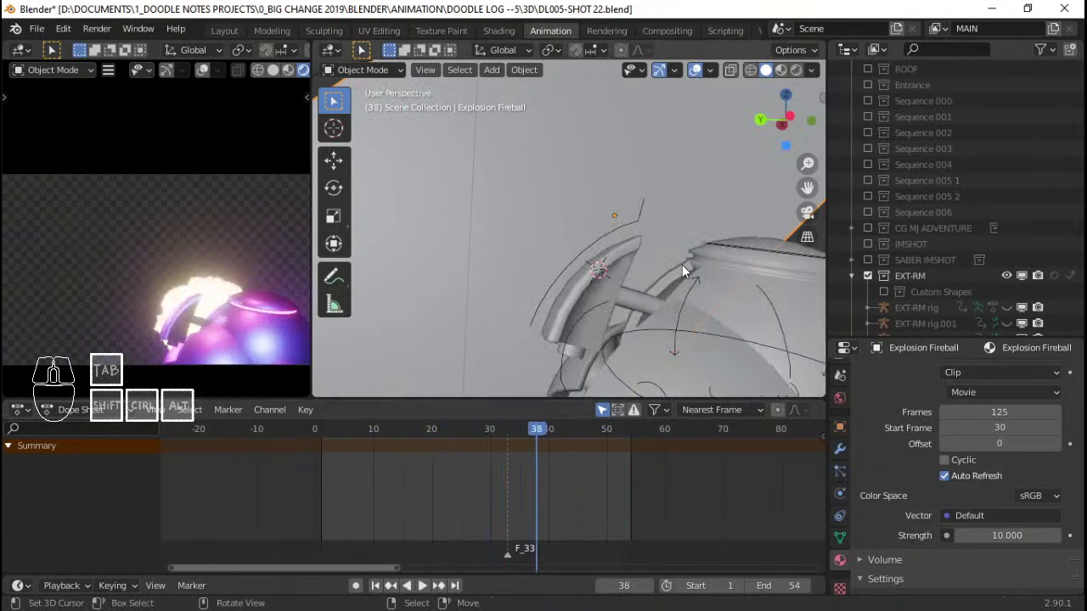
In the Shading workspace, try an emission strength of 1 on the Explosion Fireball material, settle on 5, and play the shot
left_click(506, 30)
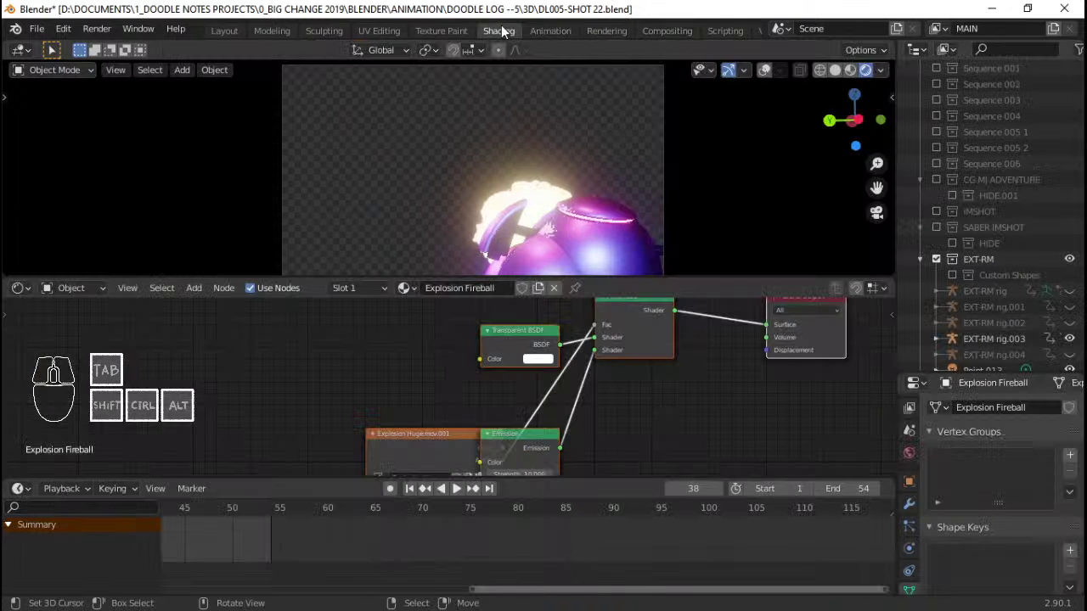
scroll(522, 336, "up", 3)
scroll(522, 340, "up", 1)
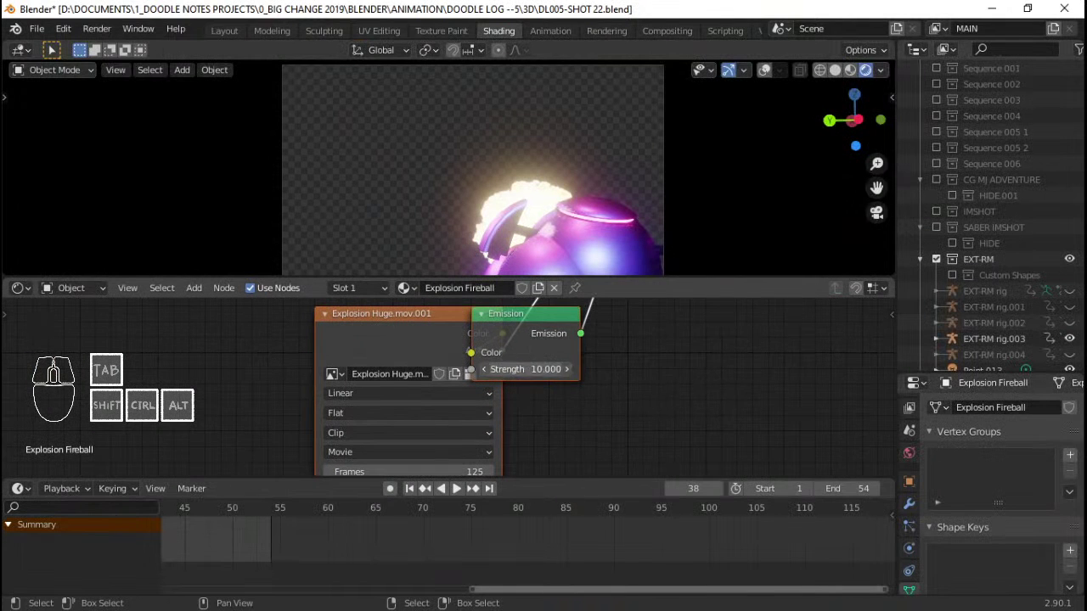
type("1")
key("Return")
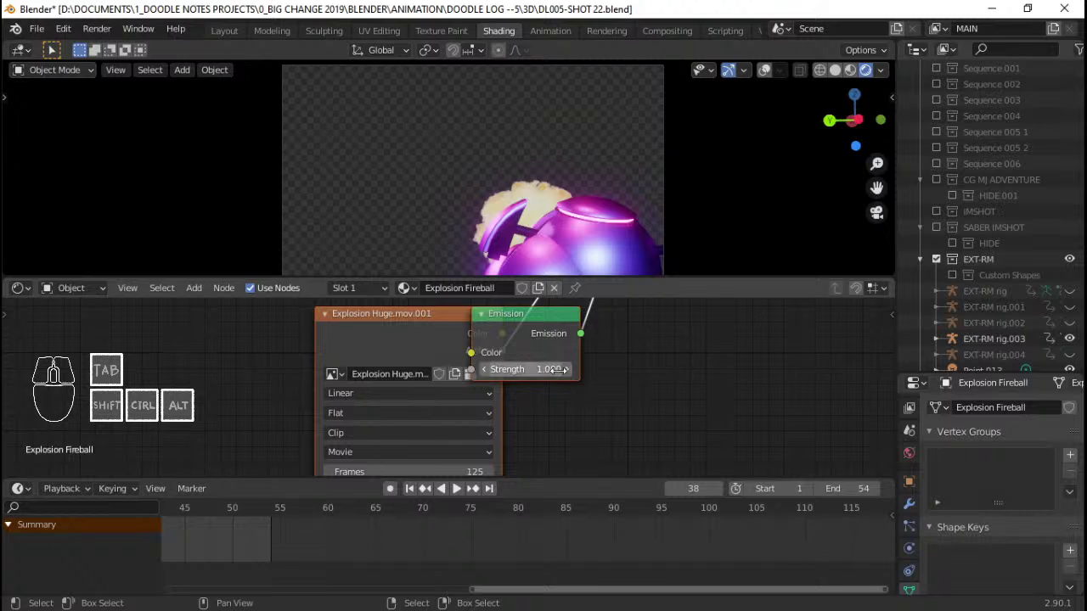
key("Return")
key("space")
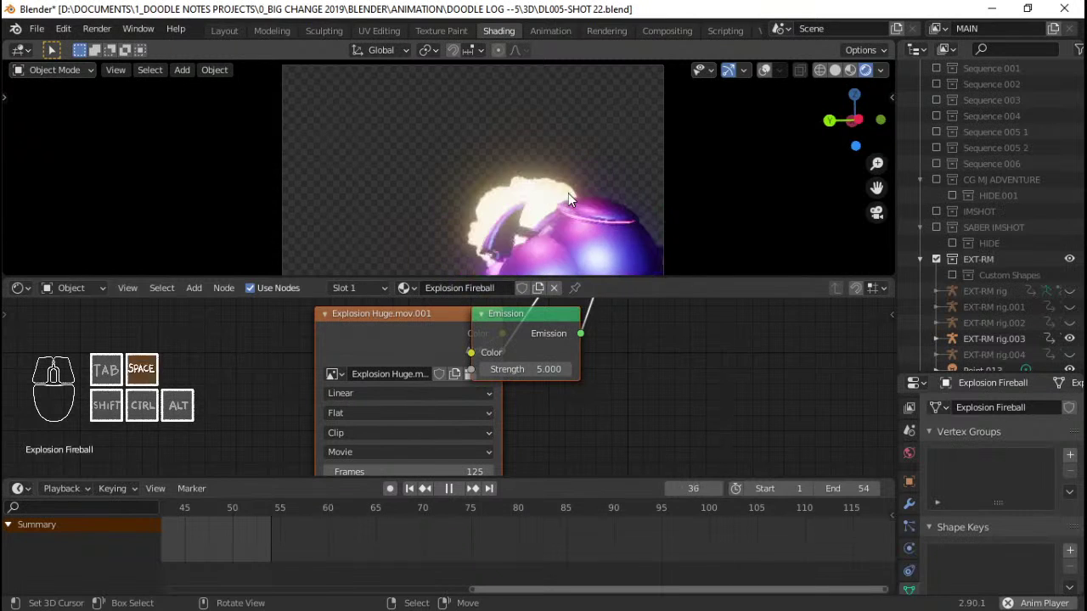
key("space")
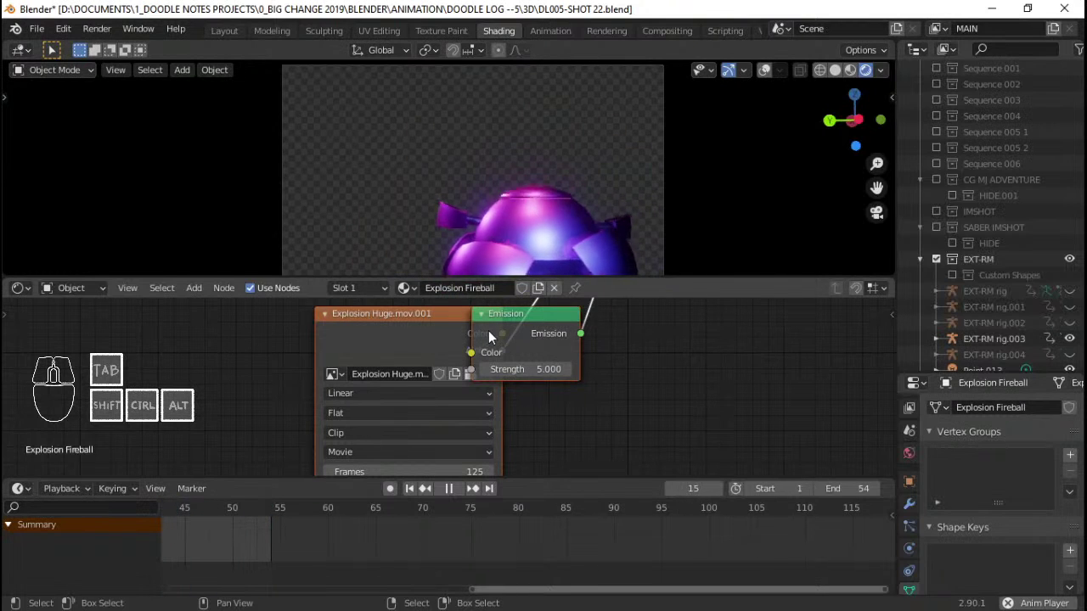
Replay and step through the frames around the explosion to examine its timing and glow against the robot's movement
key("space")
key("shift+space")
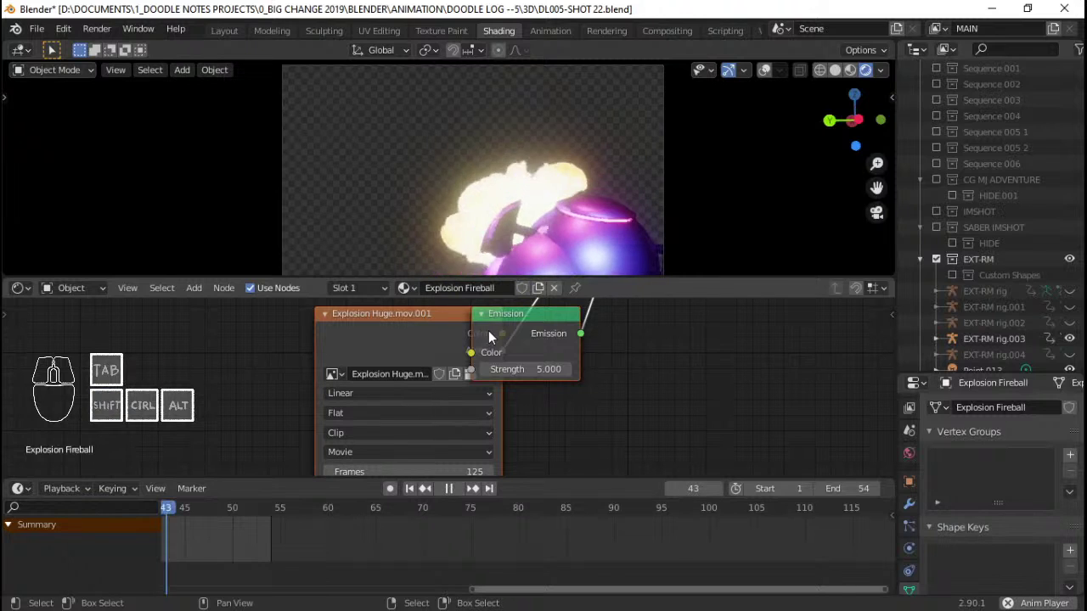
key("Escape")
key("space")
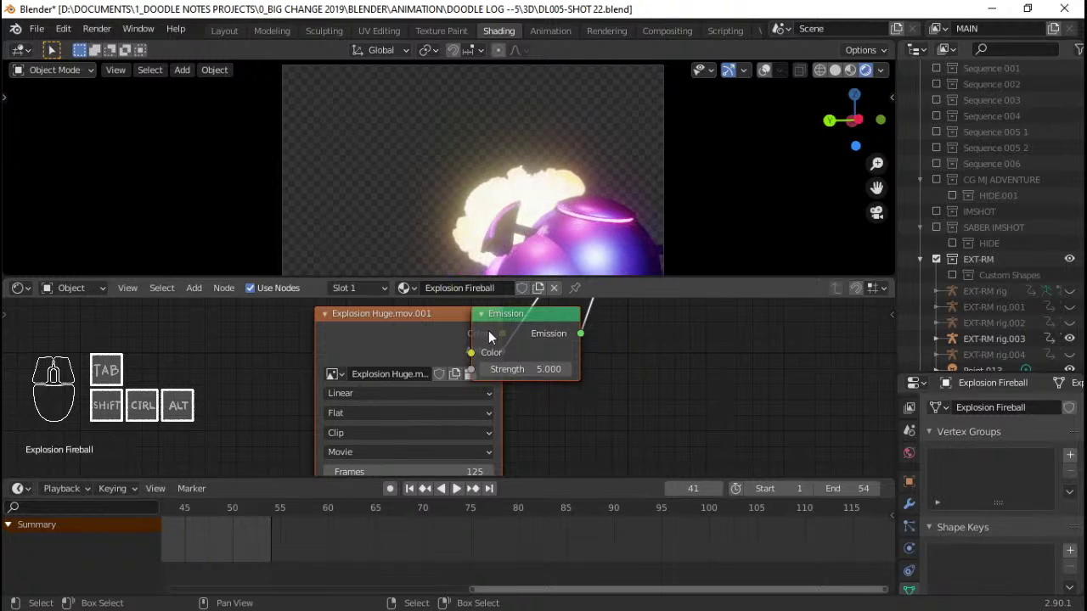
key("space")
key("Right")
key("Right")
key("Right")
key("Right")
key("Right")
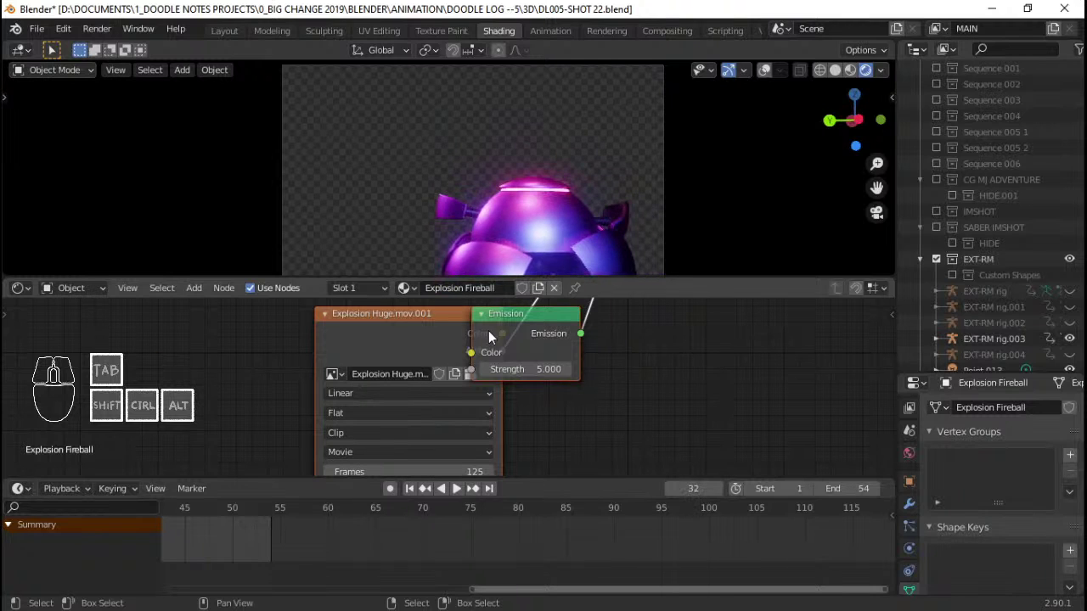
key("space")
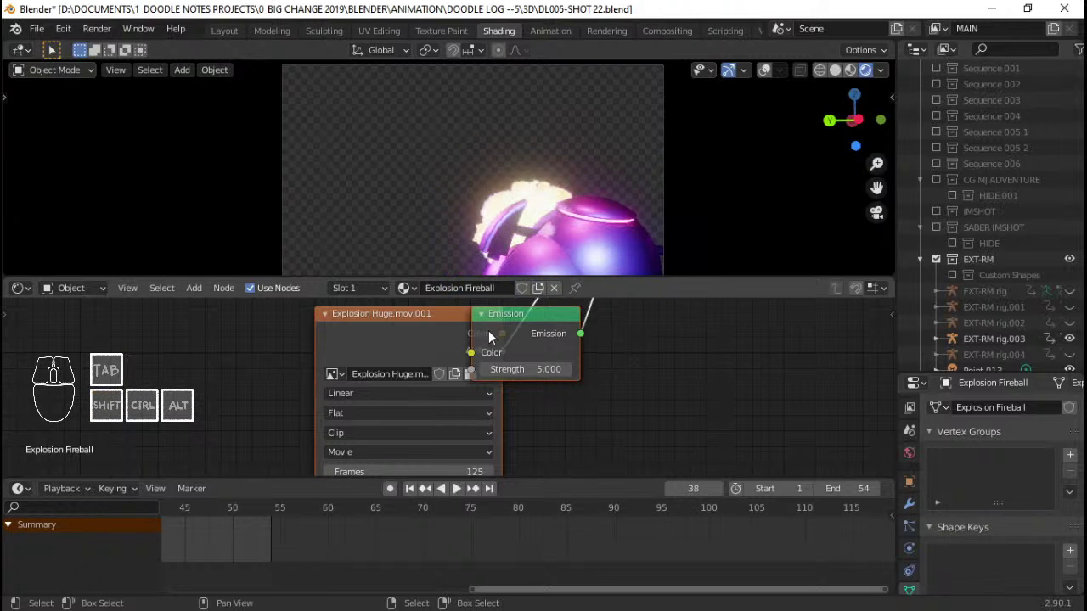
key("space")
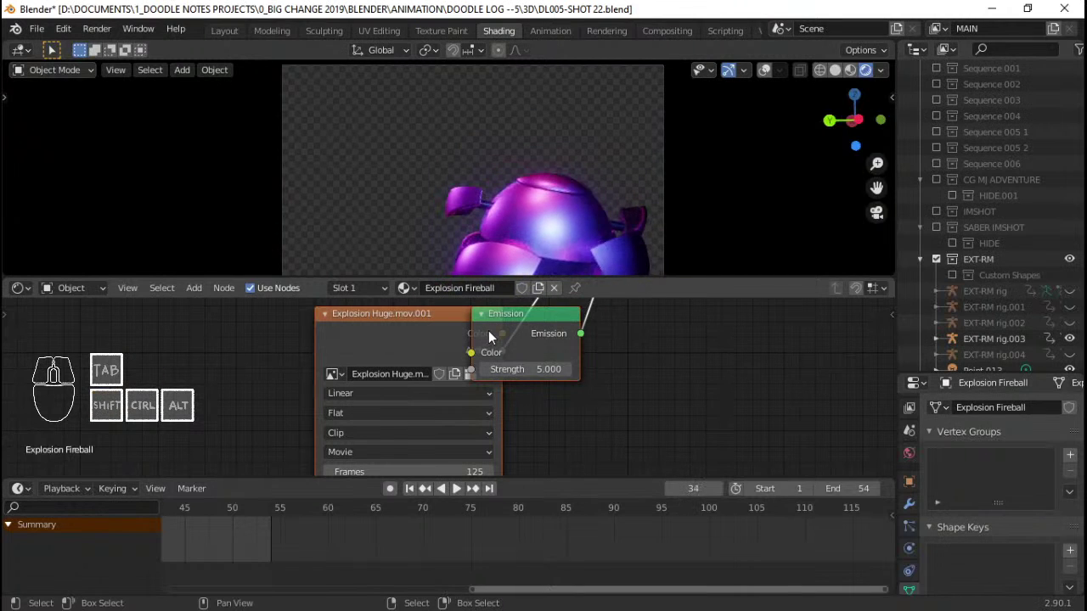
key("shift+Left")
key("space")
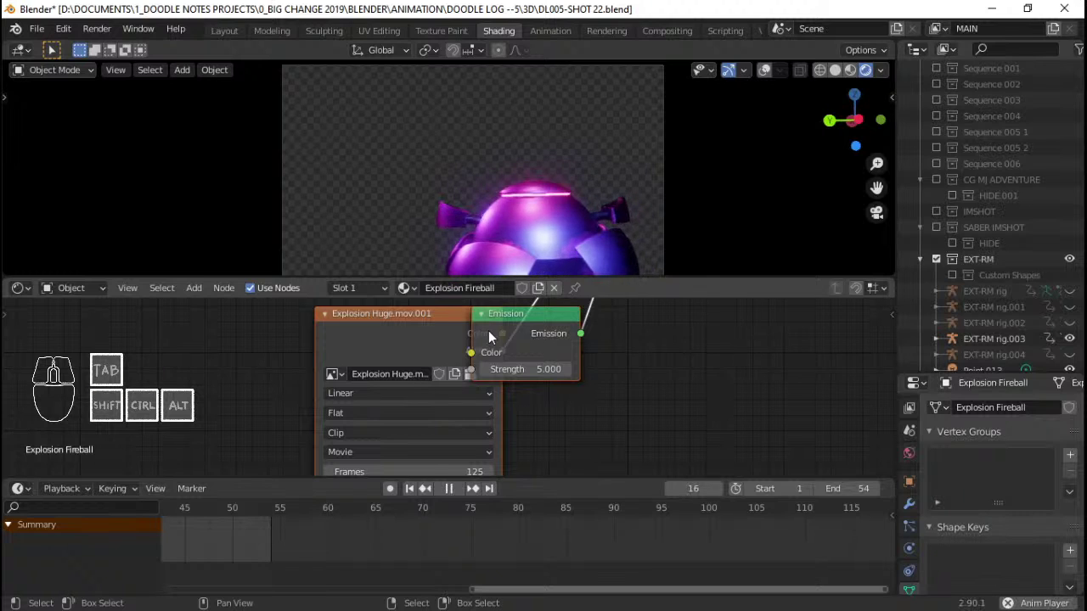
key("space")
key("shift+Left")
key("space")
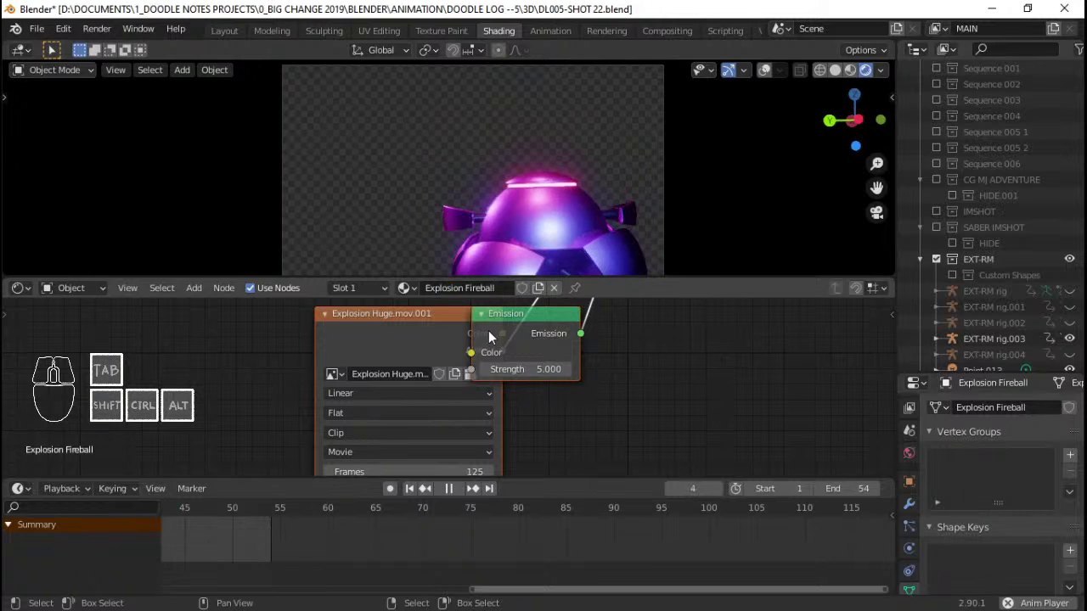
key("space")
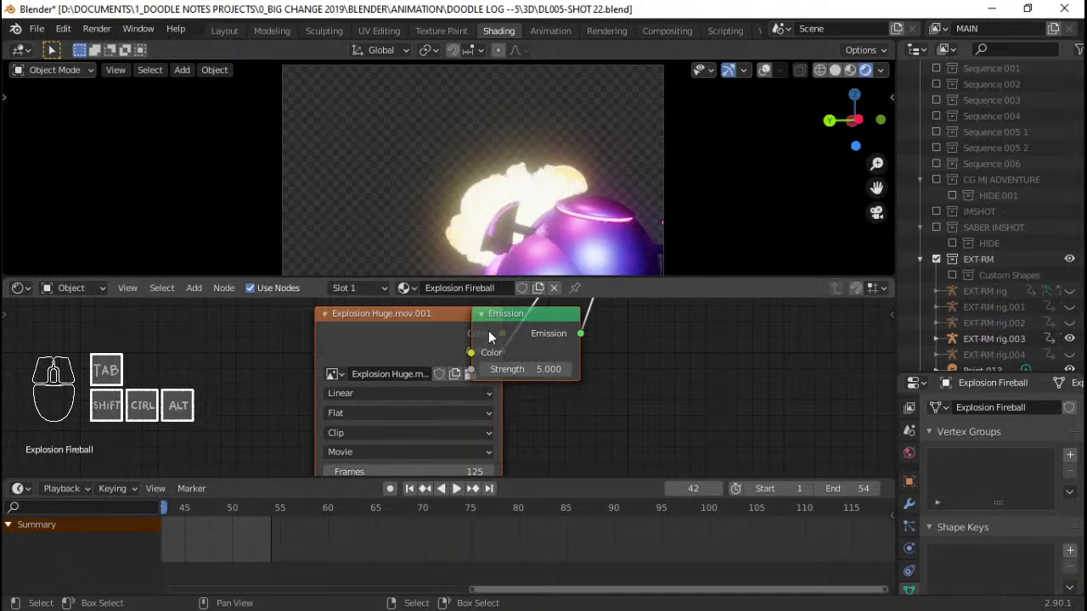
key("shift+Left")
key("space")
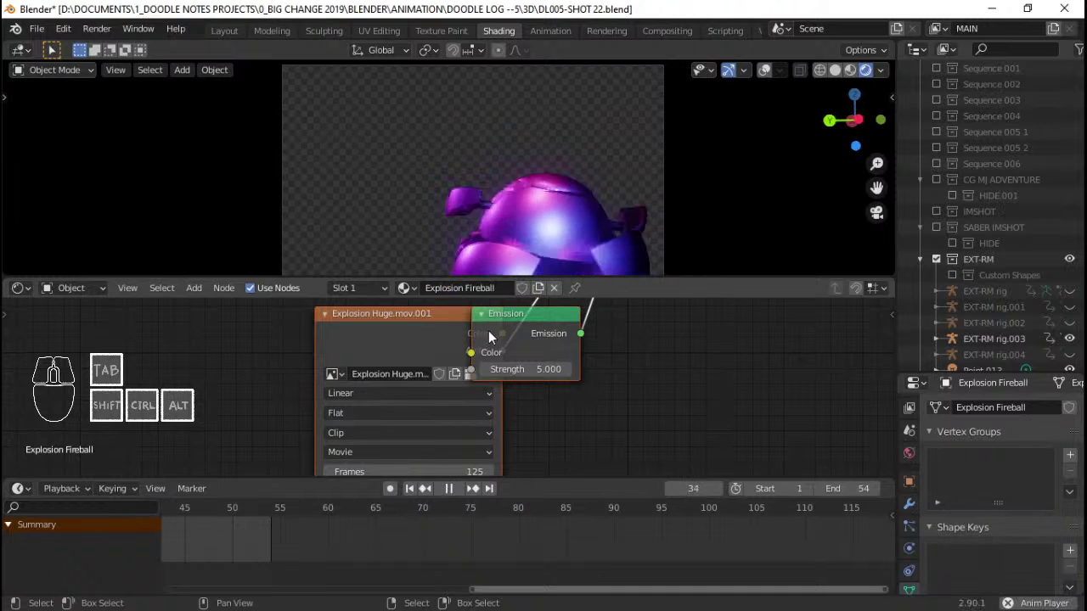
key("space")
key("Left")
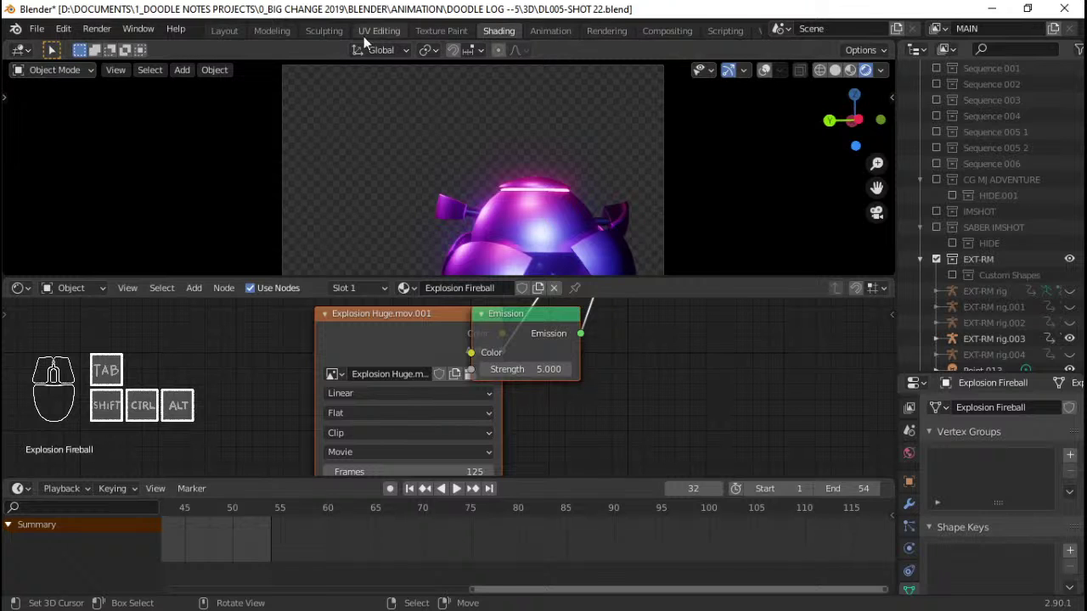
Return to the Animation workspace and include the Sequence 005 1, SABER IMSHOT and CG MJ ADVENTURE collections in the view layer
left_click(550, 31)
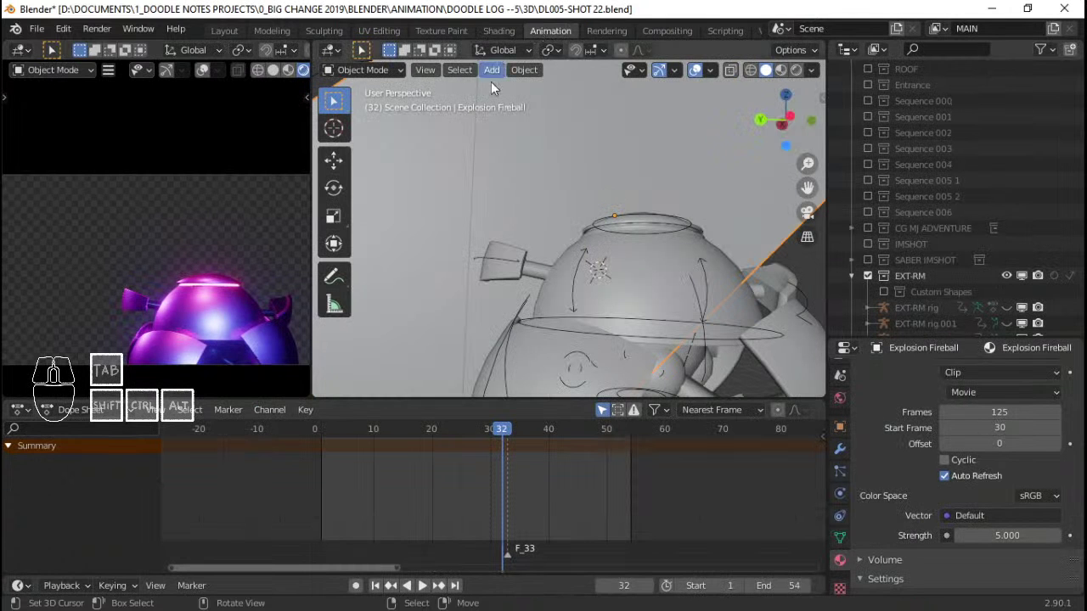
scroll(234, 209, "down", 3)
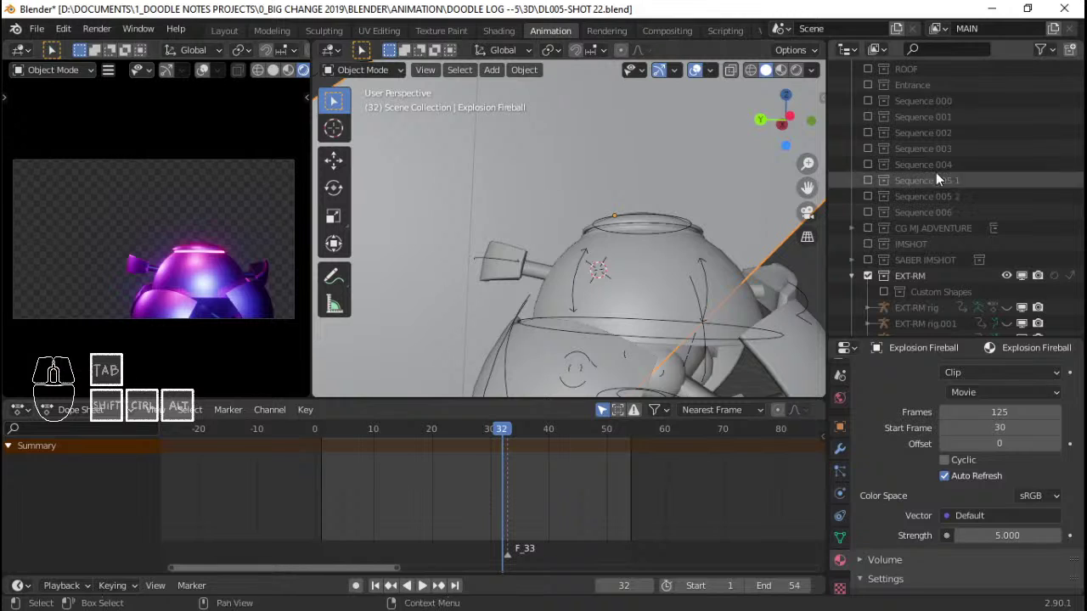
left_click(868, 180)
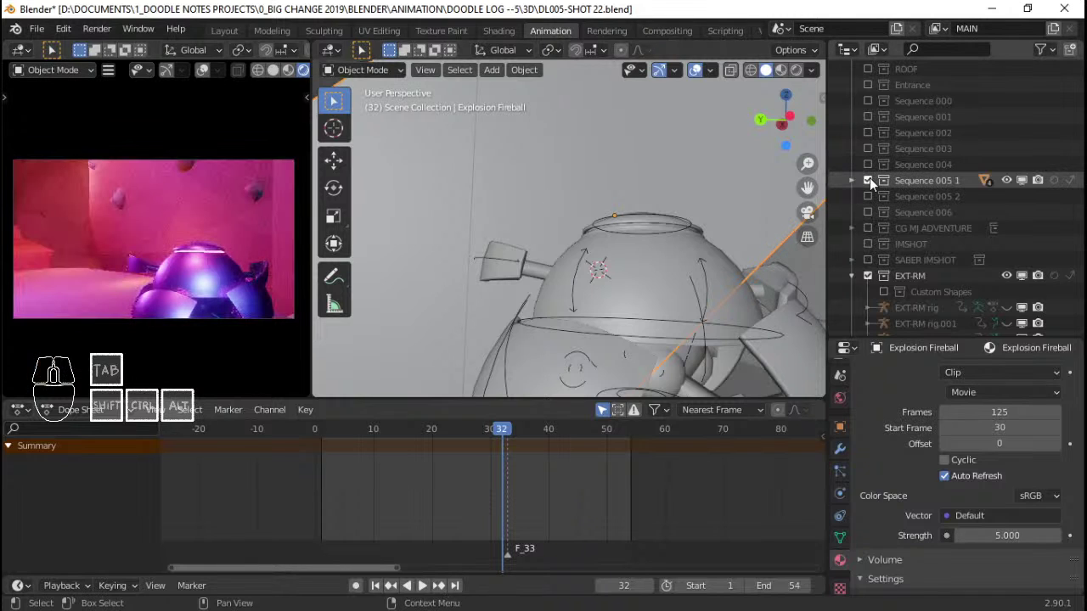
left_click(867, 260)
left_click(867, 227)
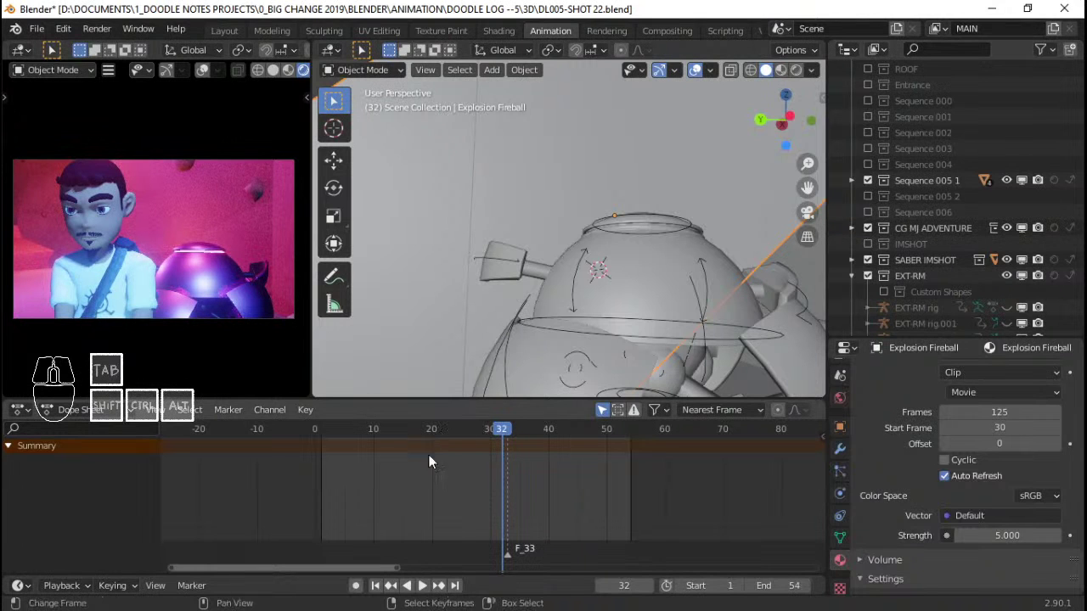
Play the shot from its beginning, scrub to the explosion at frame 38, and save the file
left_click(329, 478)
key("space")
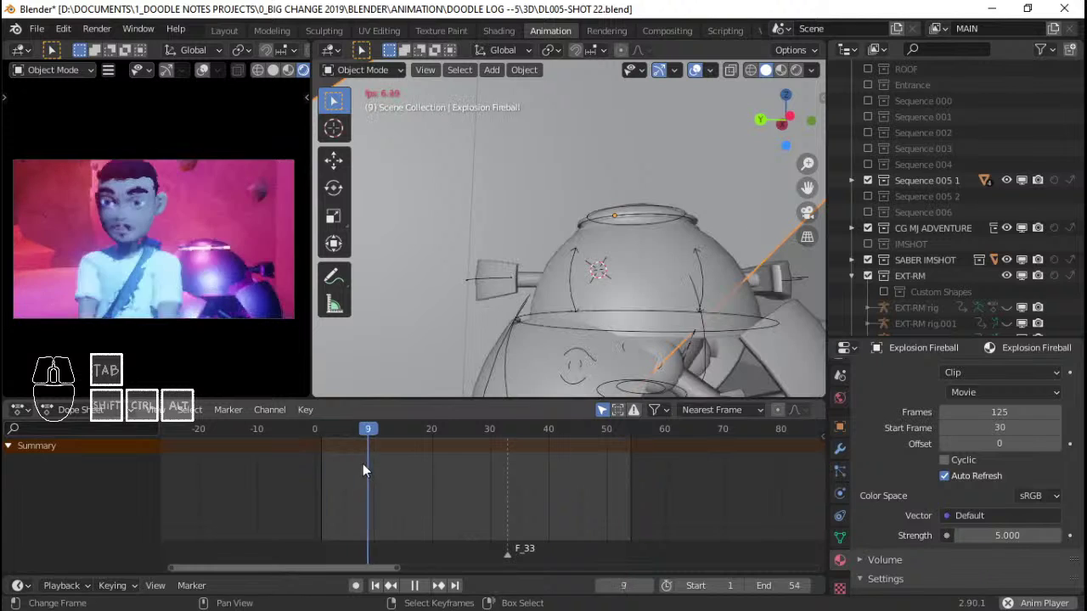
left_click_drag(443, 456, 534, 467)
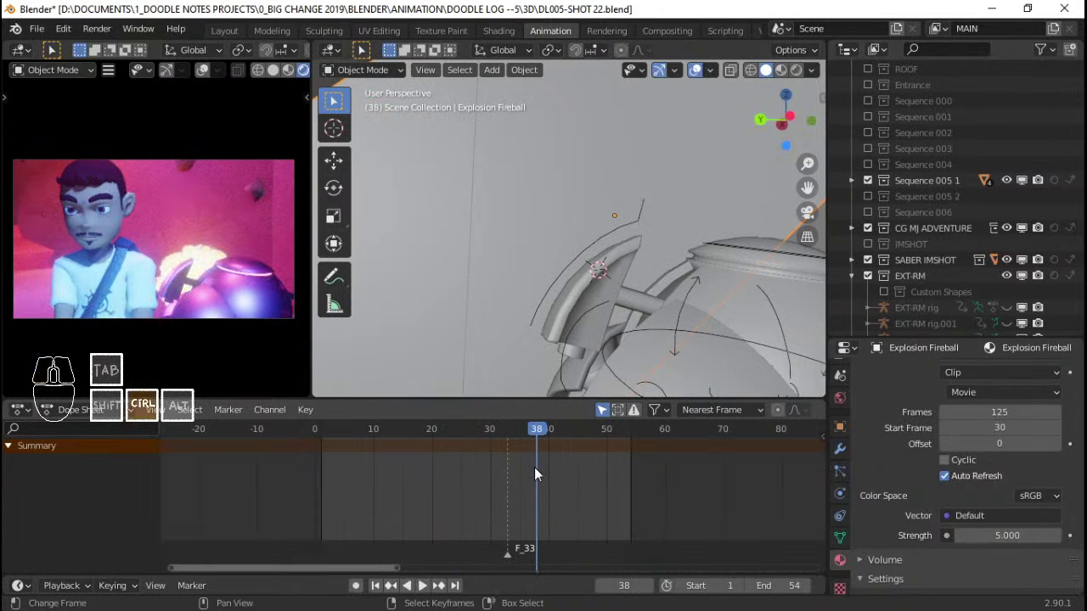
key("ctrl+s")
Replay the explosion from around frame 31 to check it with the character and set visible
left_click(496, 466)
key("space")
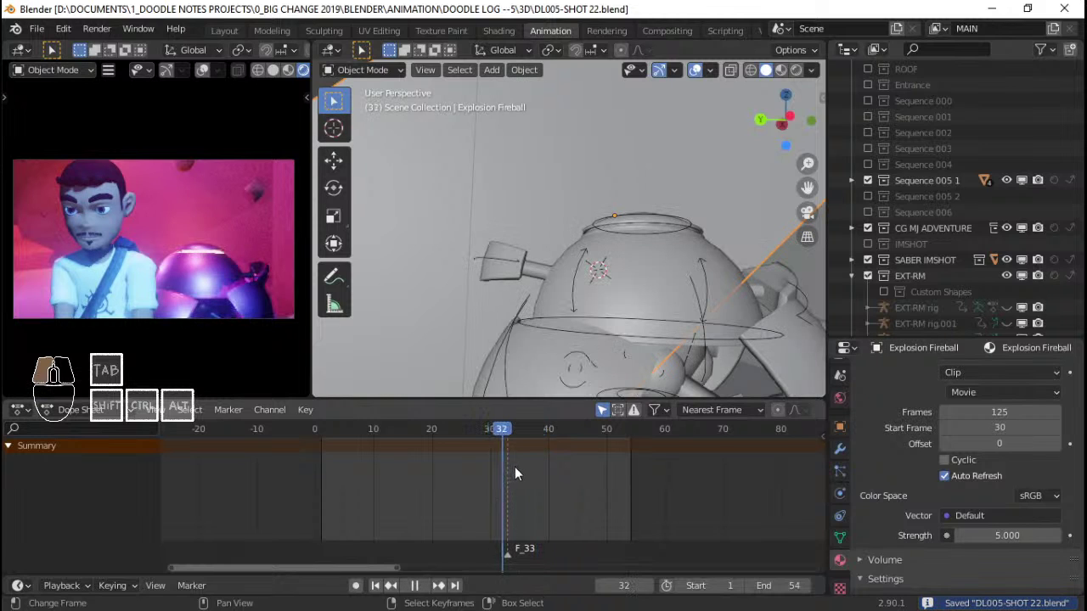
left_click_drag(567, 464, 495, 461)
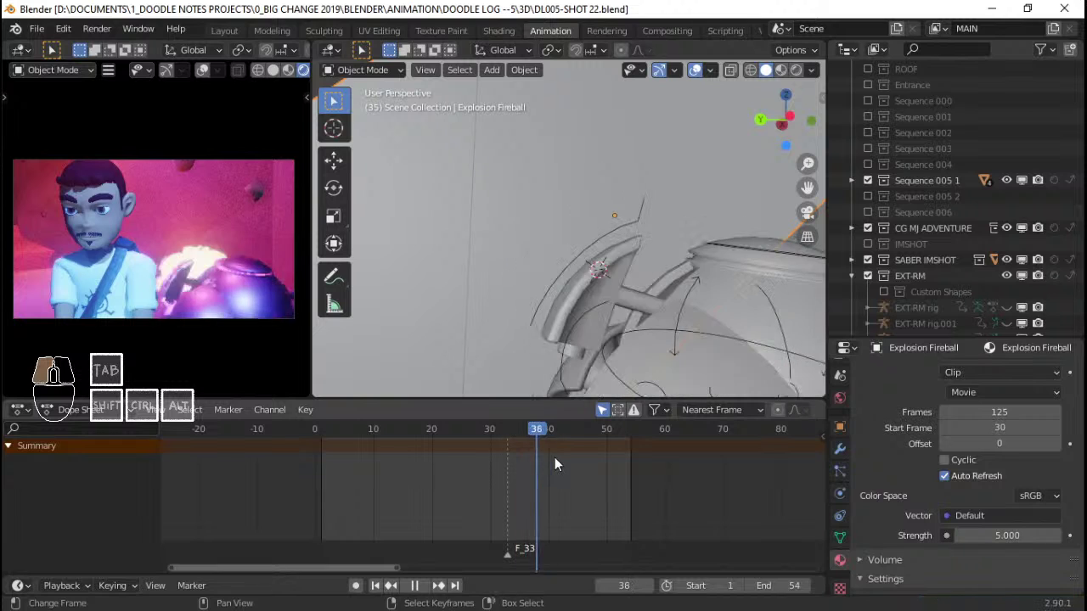
Replay the explosion from around frames 28 and 26 to check its timing against the robot's turn
key("space")
left_click(480, 464)
key("space")
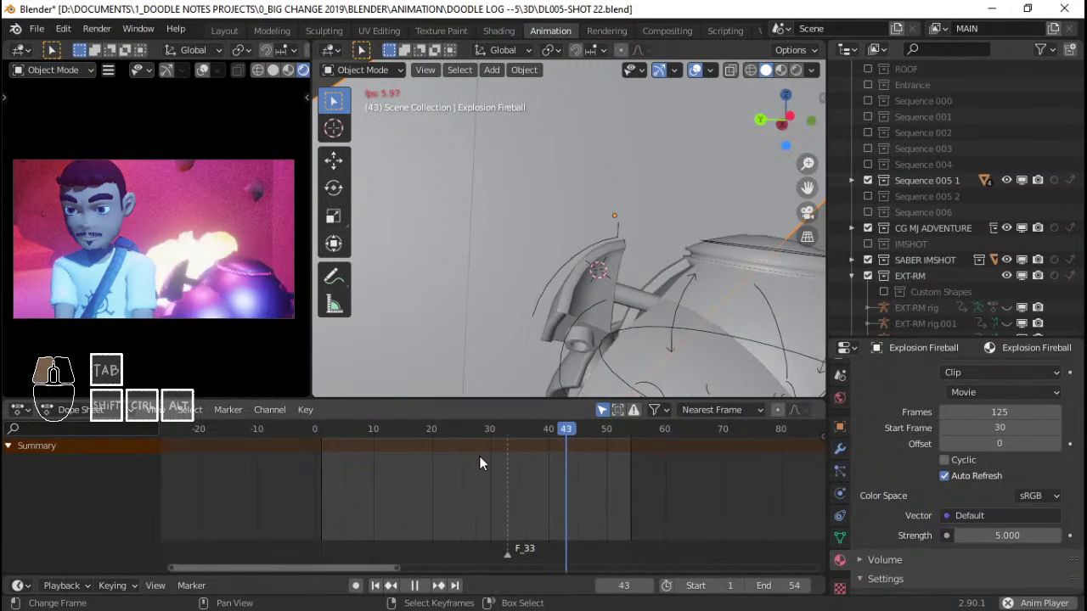
left_click(479, 456)
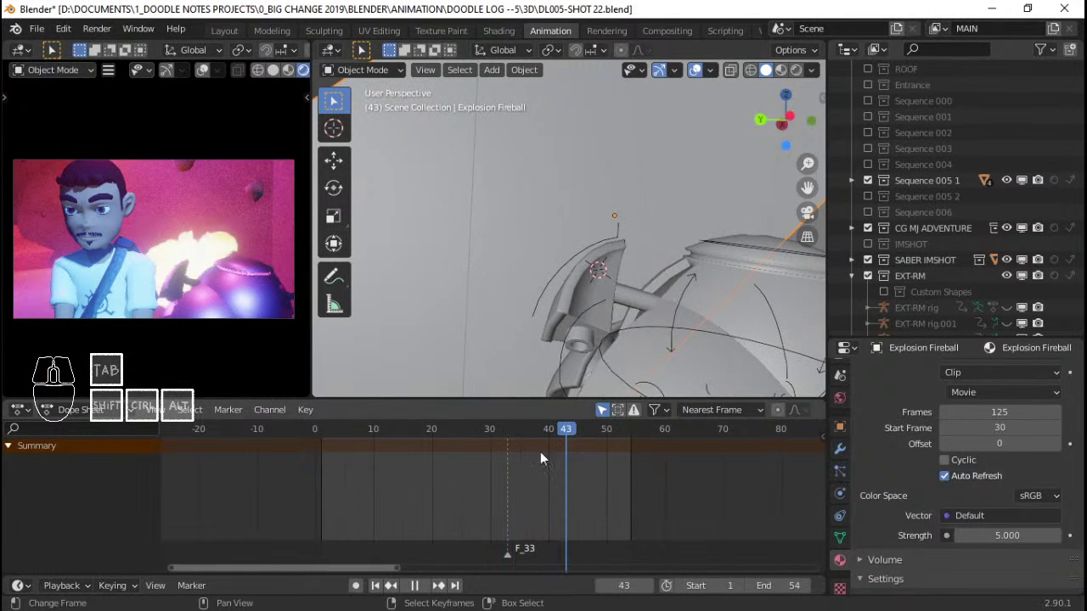
left_click(485, 454)
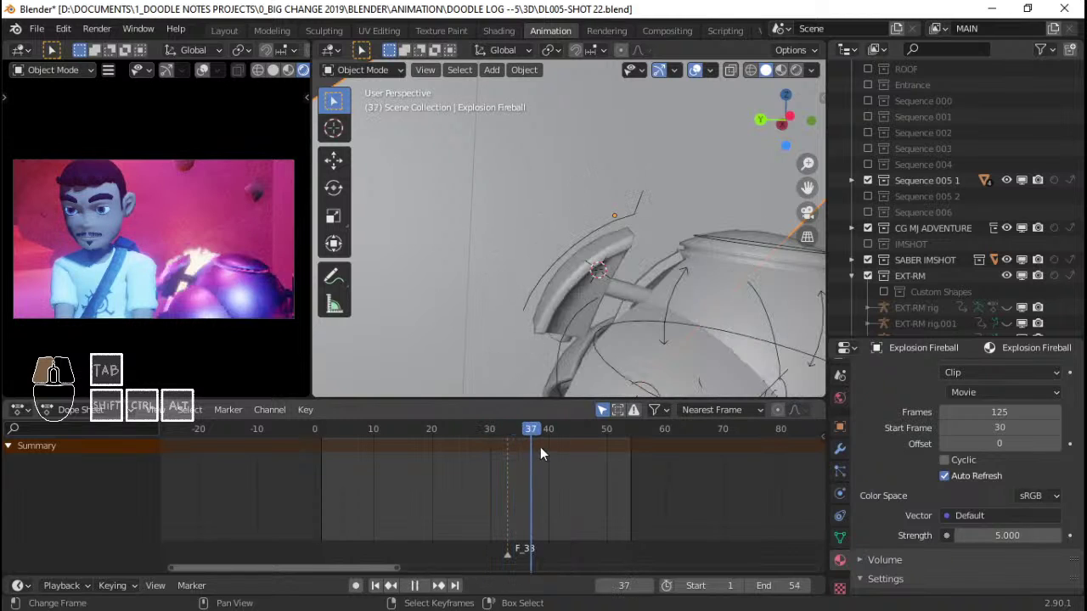
left_click_drag(536, 446, 466, 447)
key("space")
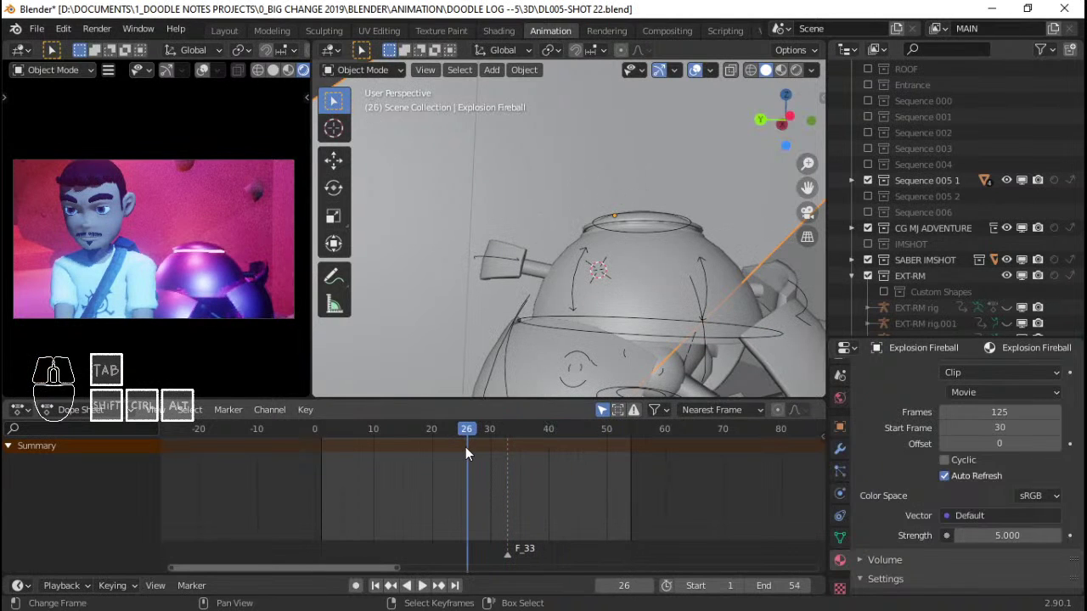
key("space")
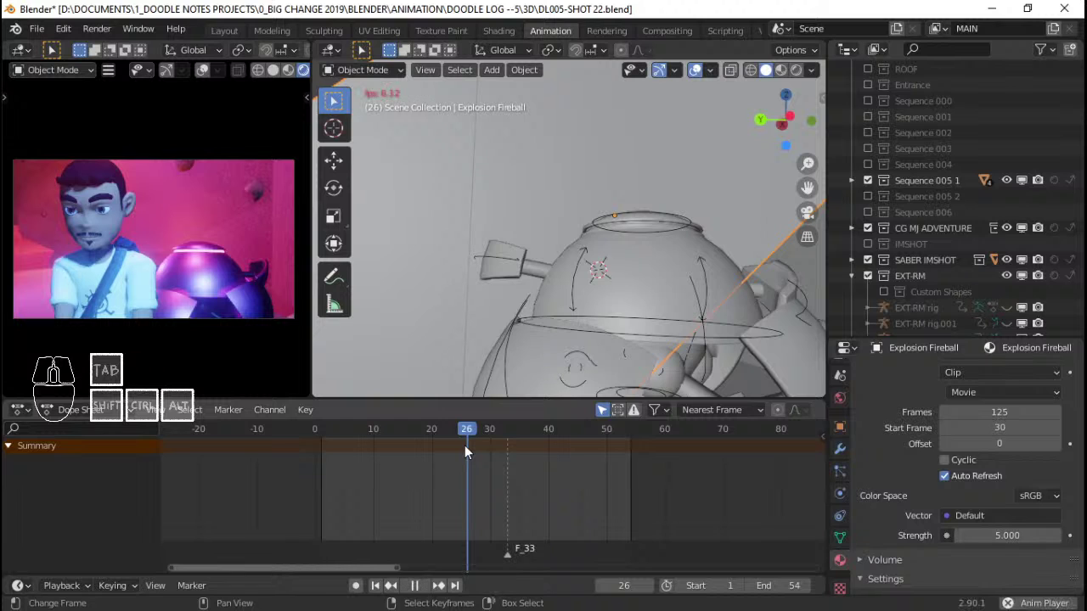
key("space")
Scrub and replay between about frames 28 and 43, then play the whole shot to examine the explosion's glow on the scene
left_click_drag(479, 440, 560, 459)
left_click(494, 459)
key("space")
key("space")
left_click(496, 463)
key("space")
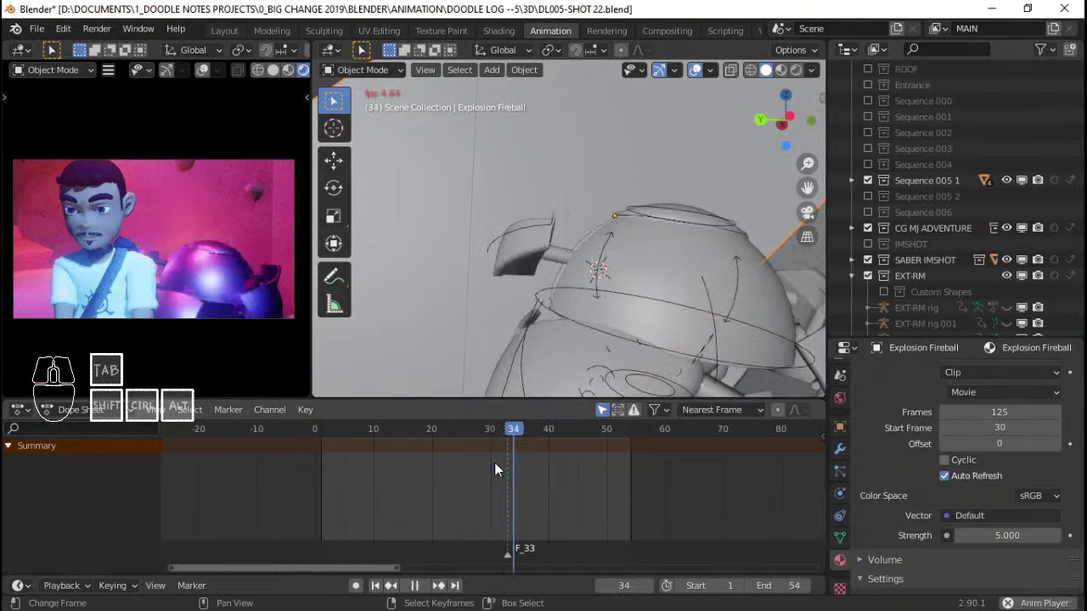
left_click(497, 461)
left_click_drag(532, 459, 565, 460)
left_click(490, 477)
key("space")
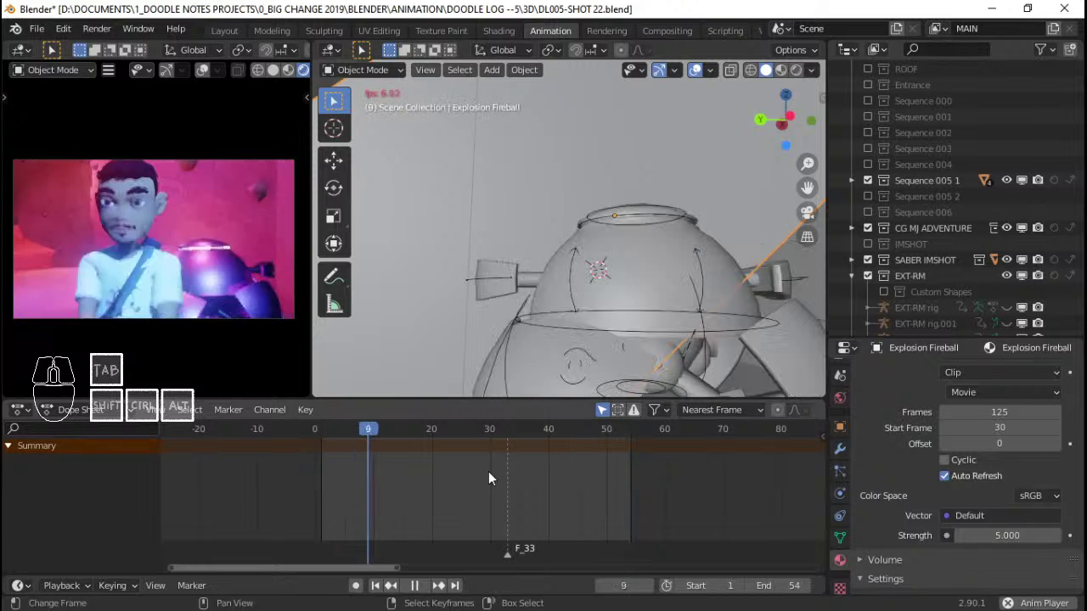
key("space")
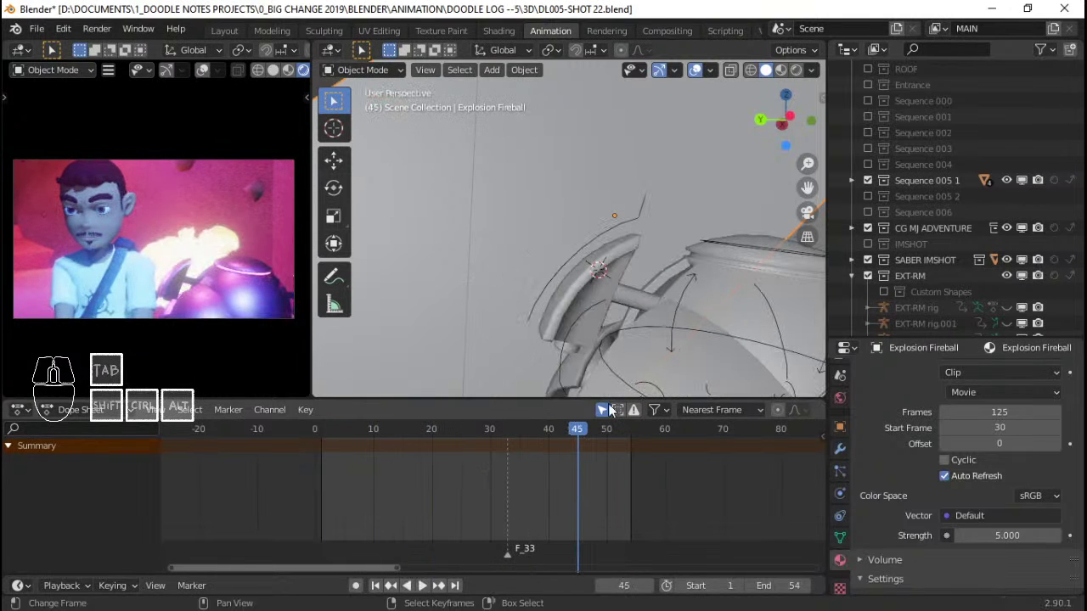
Go to frame 33 and set the Explosion Fireball material's Shadow Mode to None
scroll(996, 518, "down", 3)
scroll(1002, 516, "down", 3)
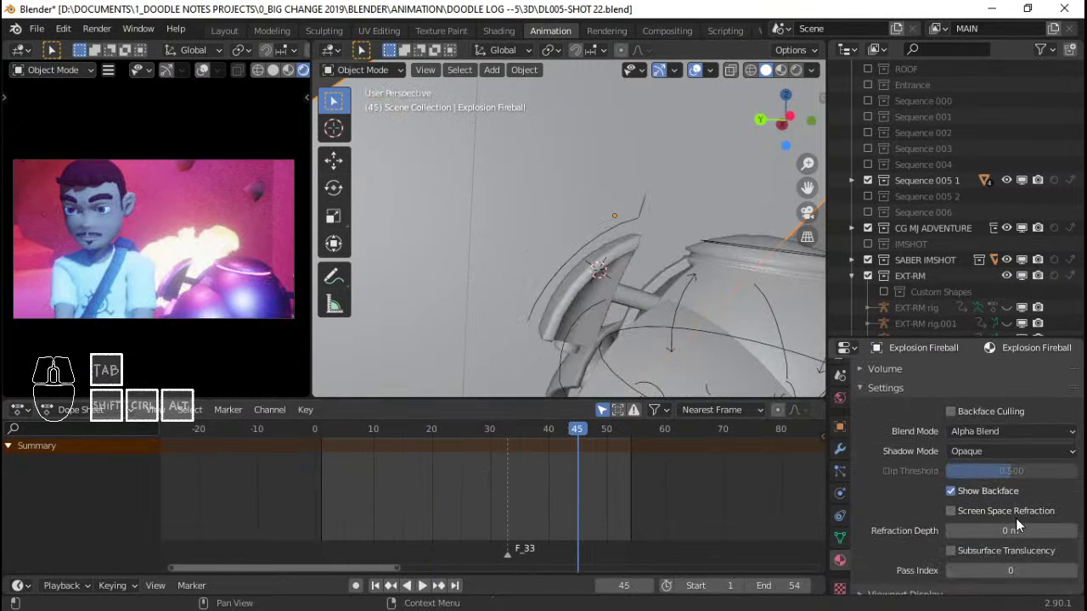
left_click(473, 440)
key("space")
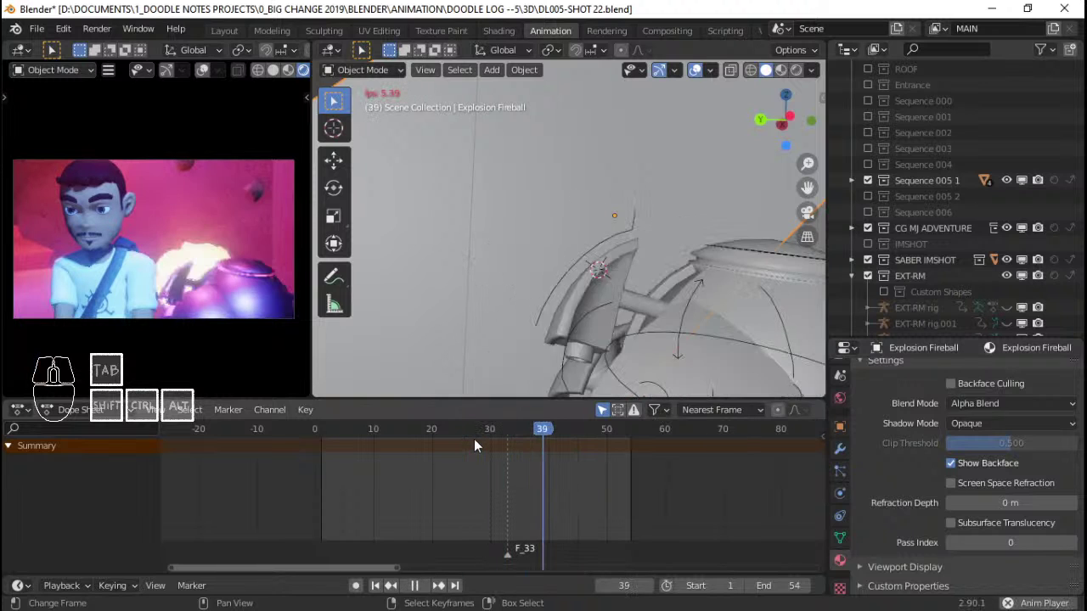
left_click_drag(474, 439, 509, 454)
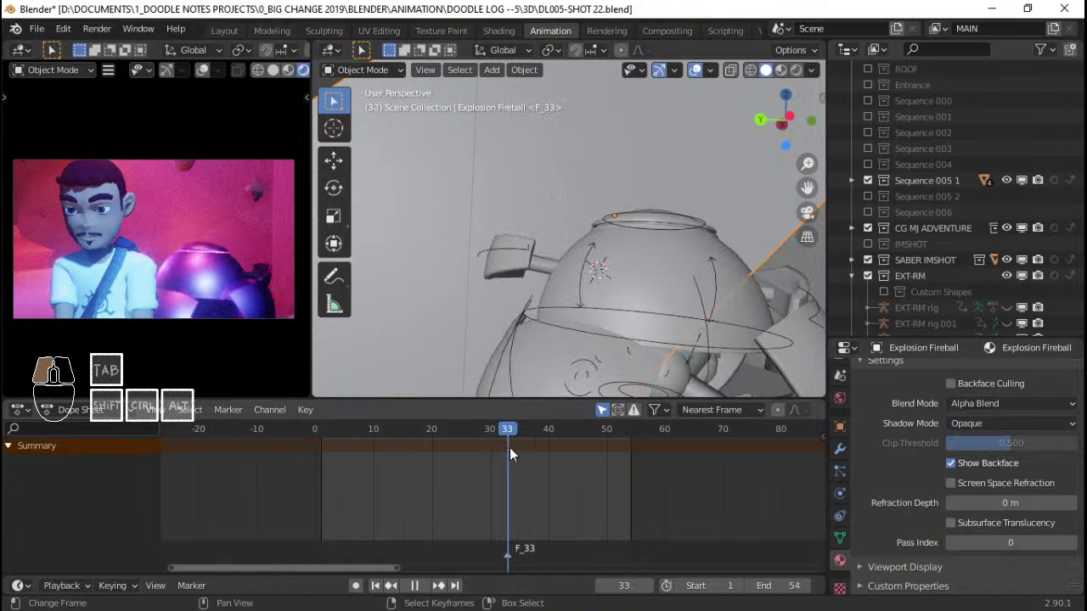
middle_click_drag(573, 208, 500, 234)
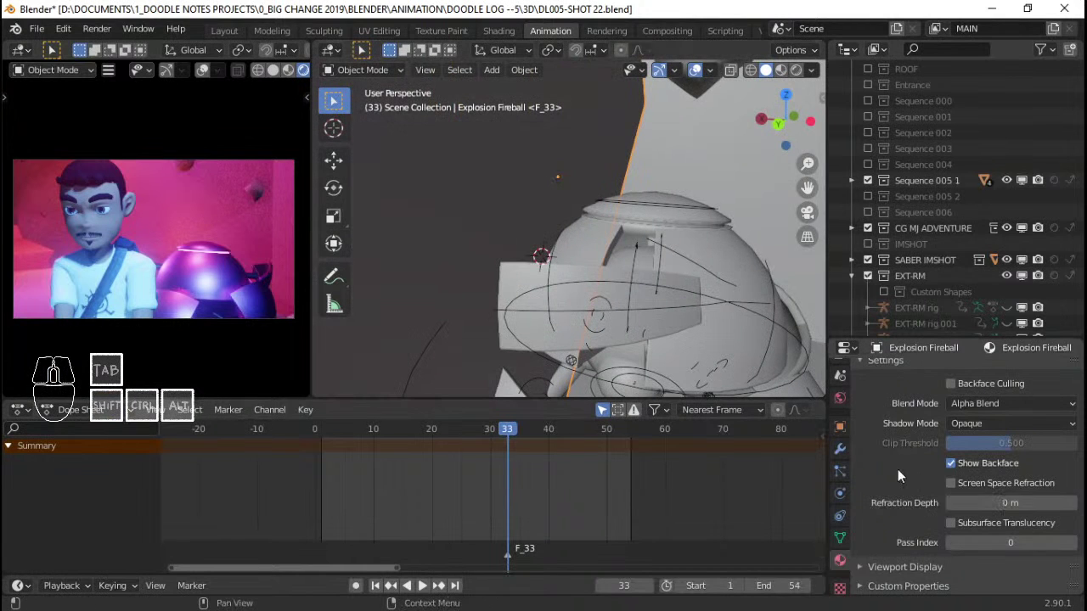
left_click(993, 424)
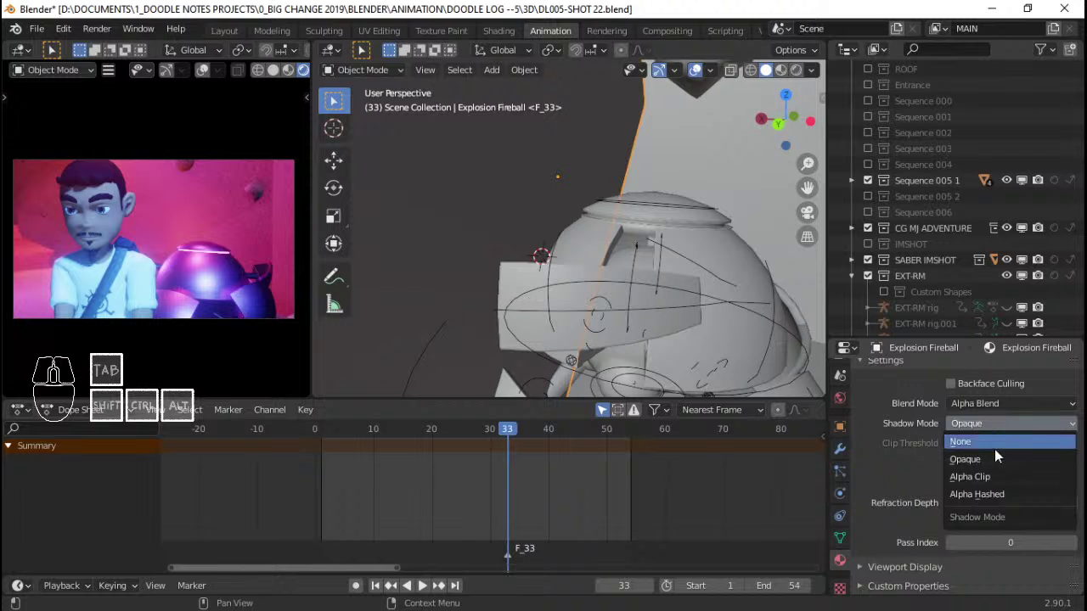
left_click(999, 442)
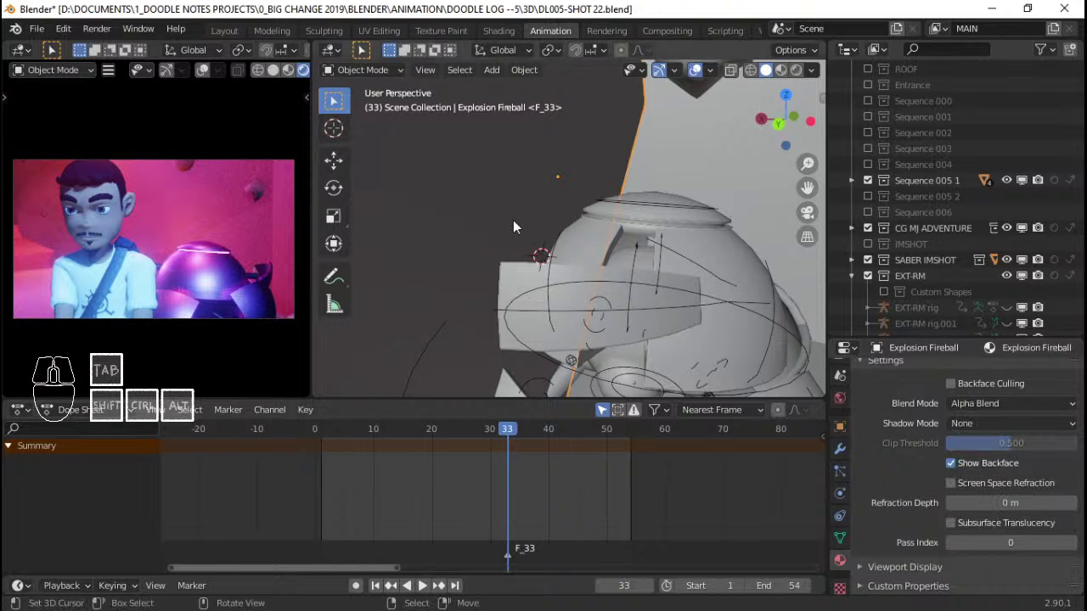
Add a point light at the 3D cursor beside the robot's cannon arm
middle_click_drag(512, 220, 595, 202)
scroll(936, 238, "down", 2)
scroll(940, 175, "up", 4)
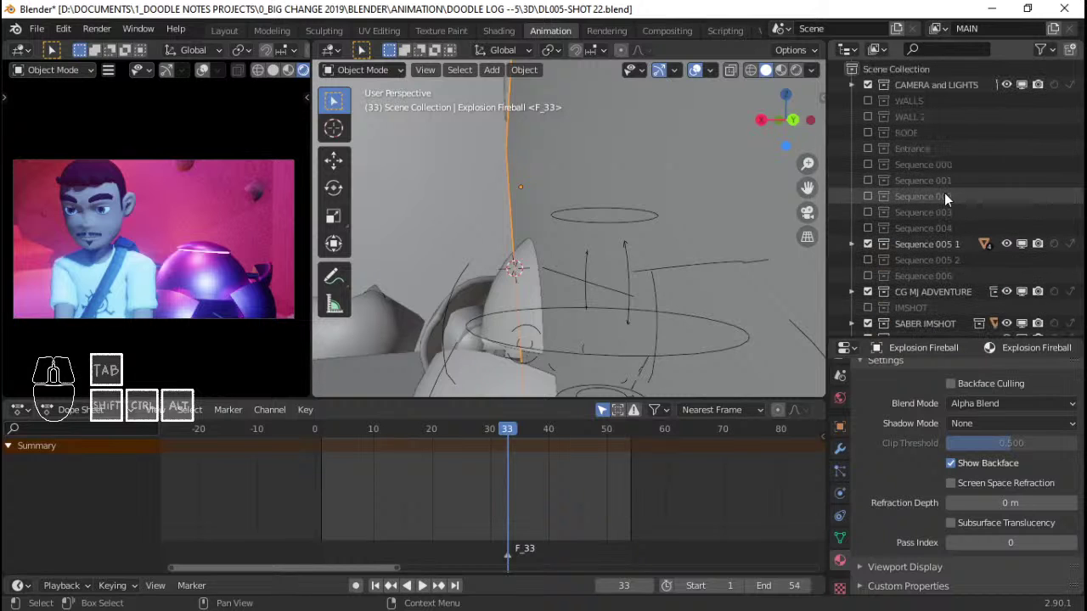
key("shift+a")
key("Escape")
mouse_move(494, 265)
middle_mouse_down()
mouse_move(497, 281)
mouse_move(507, 256)
middle_mouse_up()
key("shift+a")
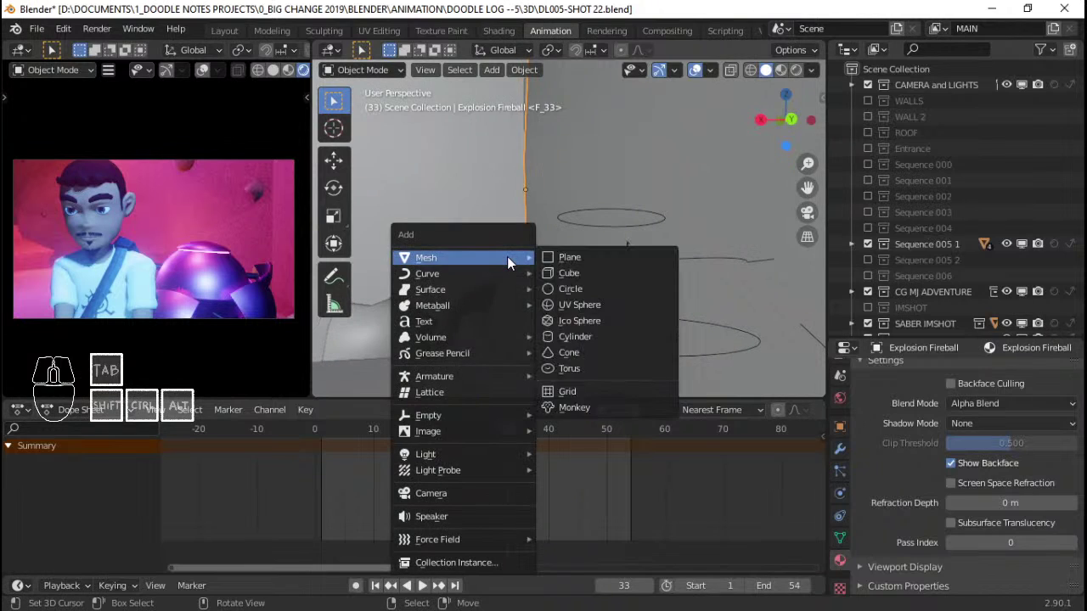
mouse_move(483, 454)
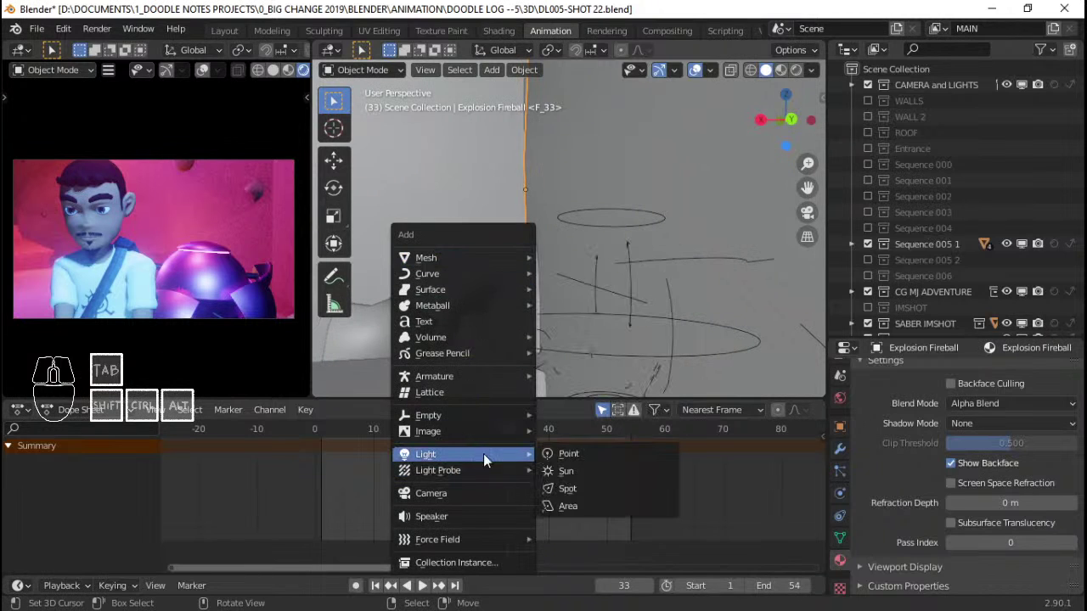
left_click(569, 453)
middle_click_drag(618, 304, 660, 335)
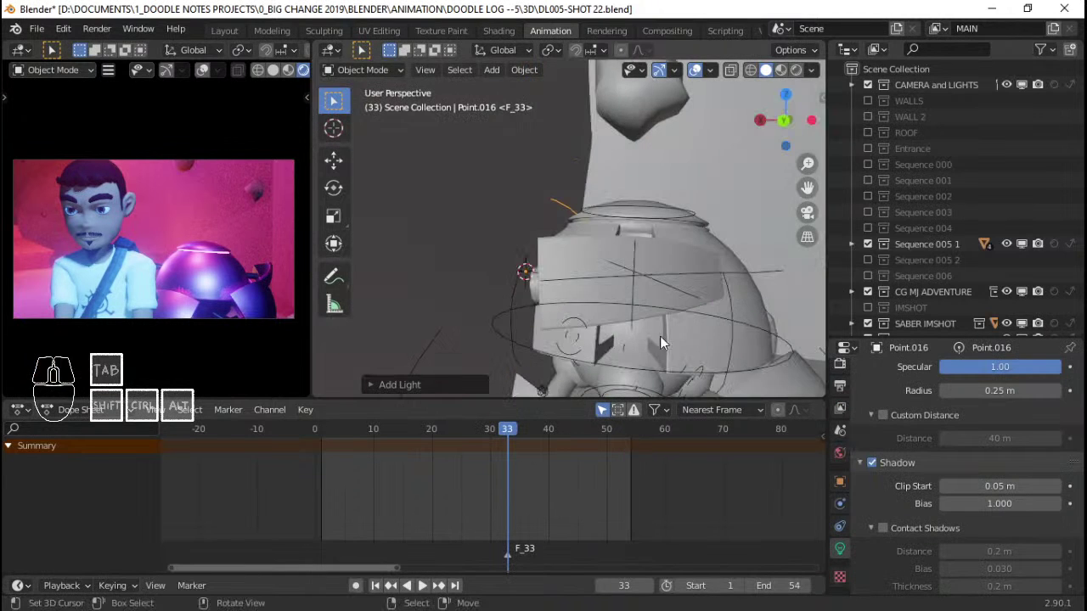
Set the point light's power to 1000 W and move the light about 0.2 m away from the robot's arm
scroll(1002, 475, "up", 4)
left_click(1010, 477)
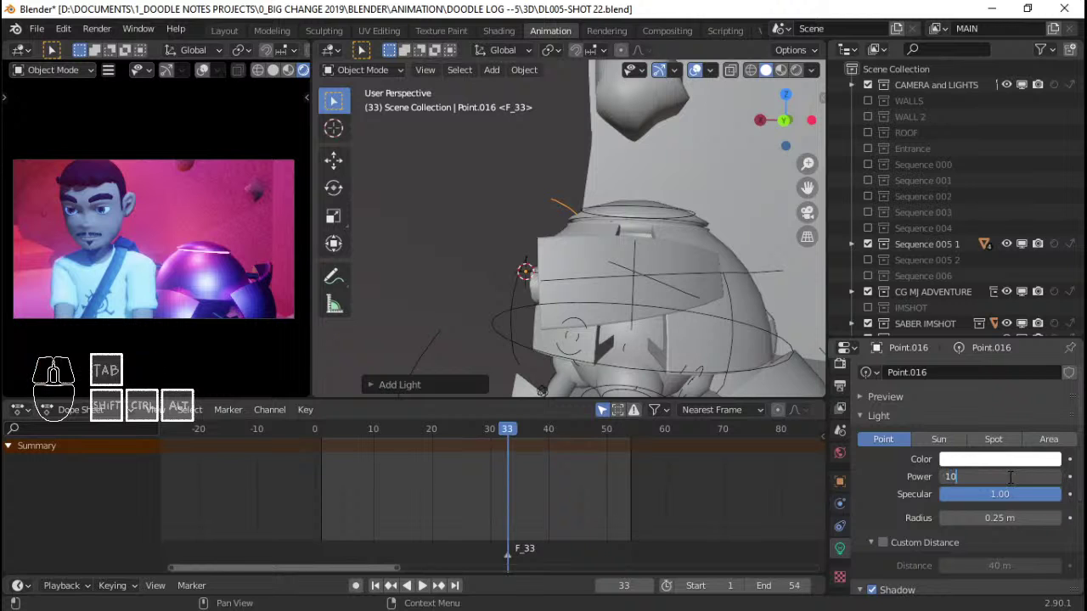
key("Return")
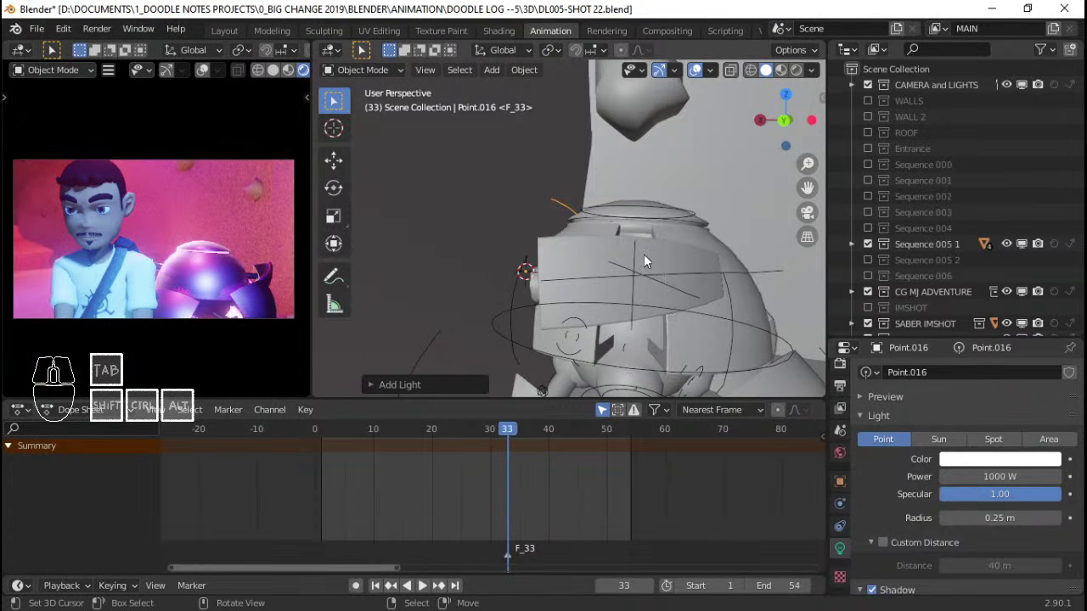
mouse_move(643, 255)
middle_mouse_down()
mouse_move(670, 261)
mouse_move(651, 251)
middle_mouse_up()
key("g")
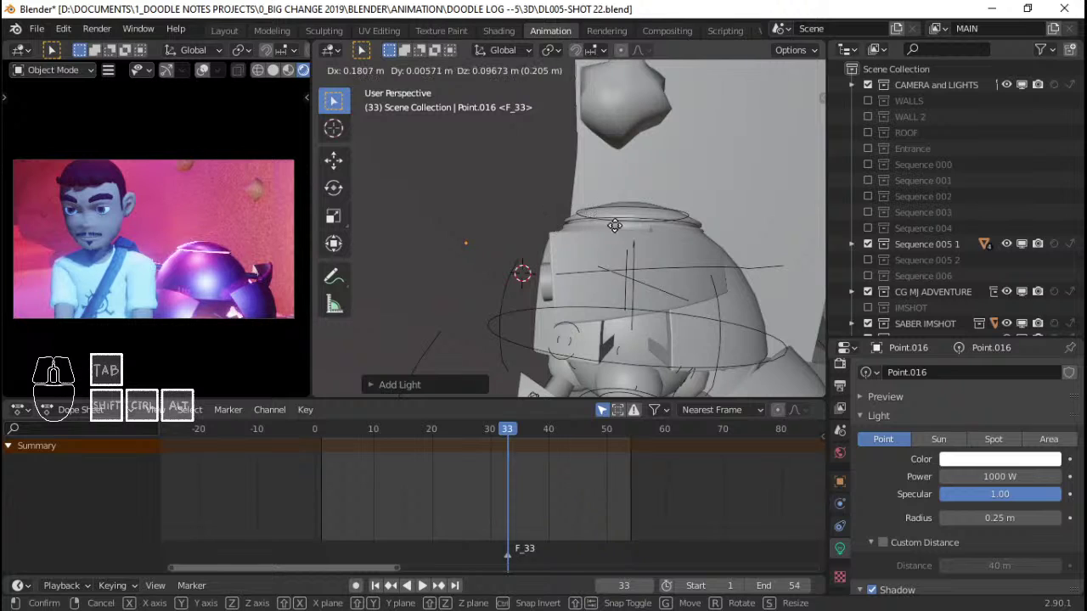
left_click(603, 226)
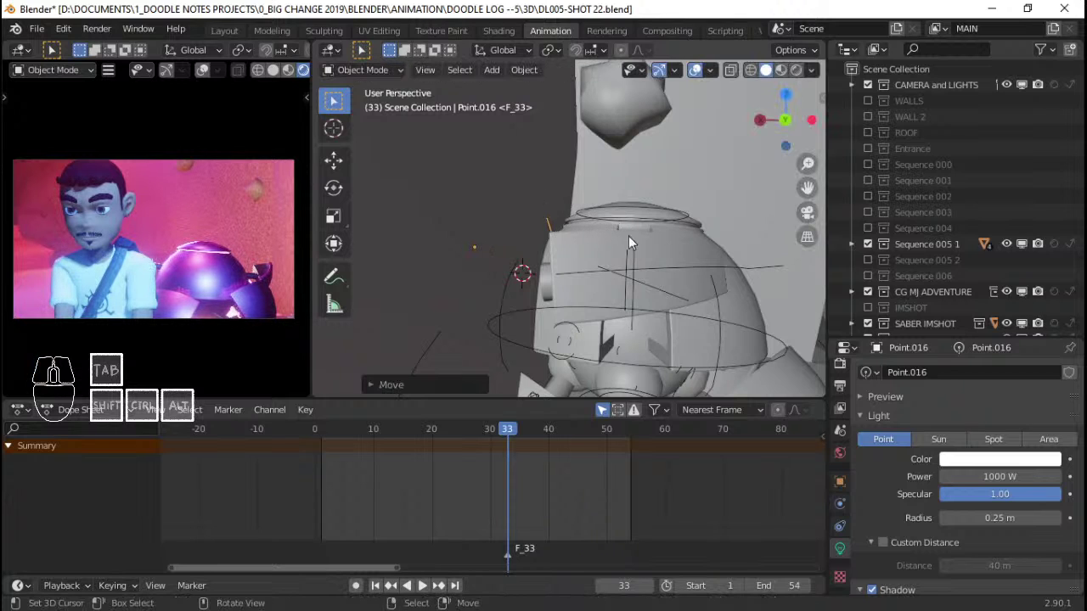
Try the point light's power at 500000 W, 300000 W and 200000 W
left_click(1008, 477)
type("50")
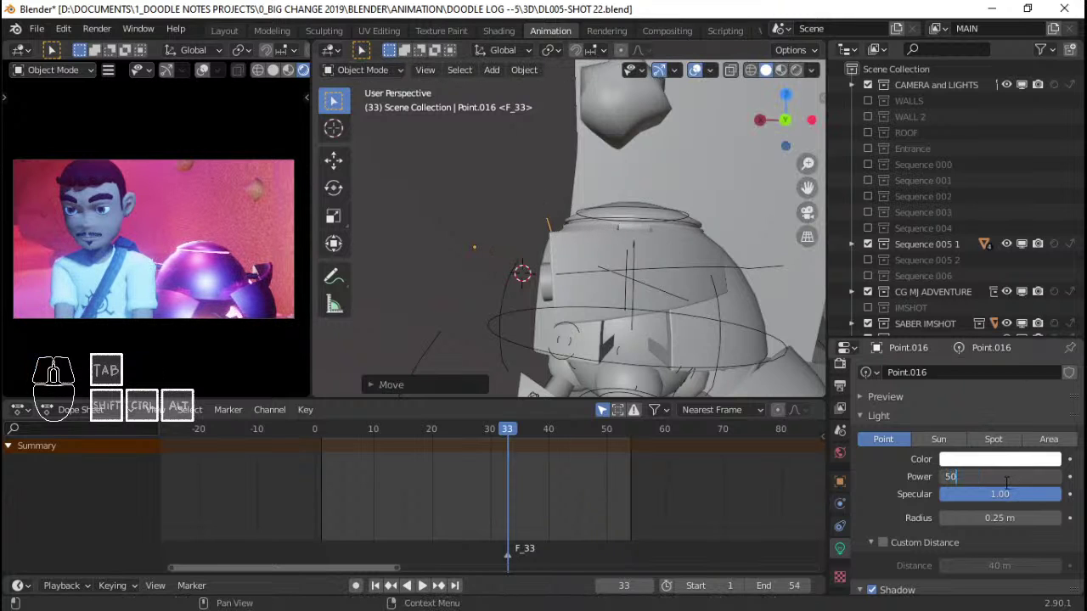
type("0000")
key("Return")
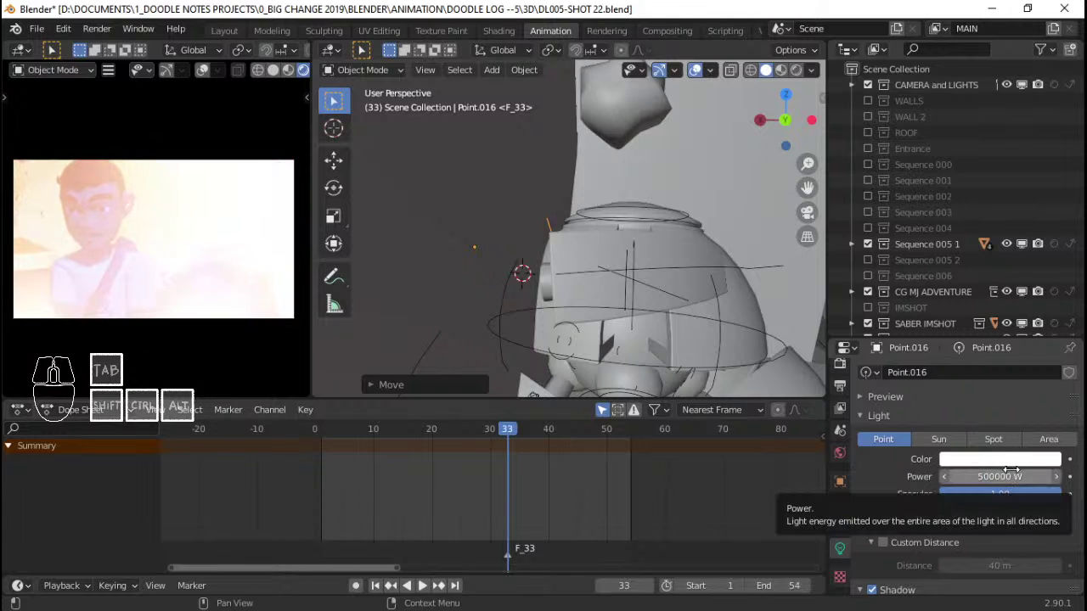
left_click(1012, 476)
type("300")
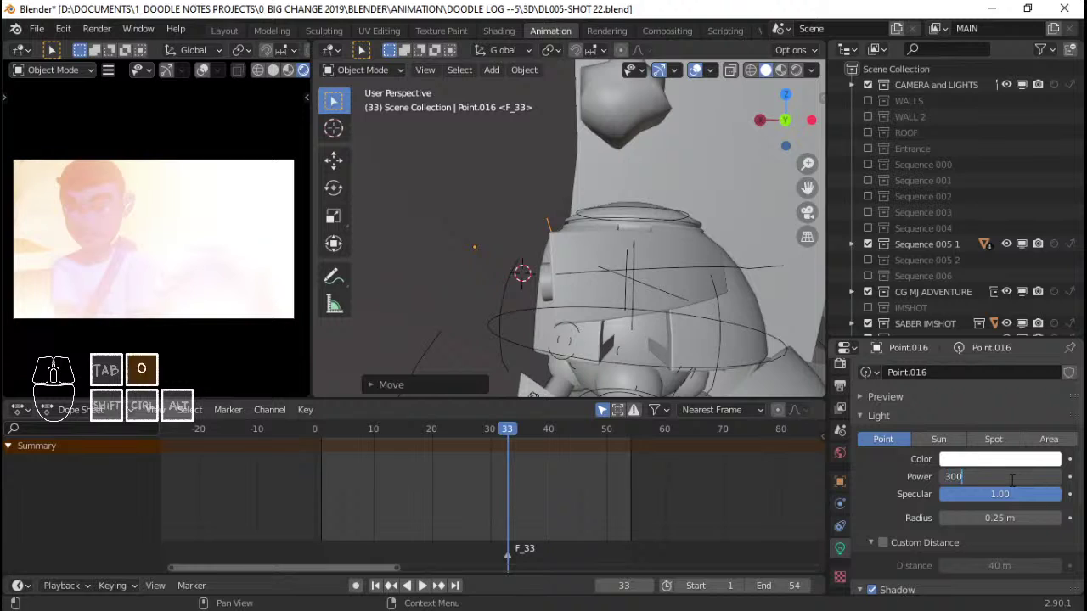
key("Return")
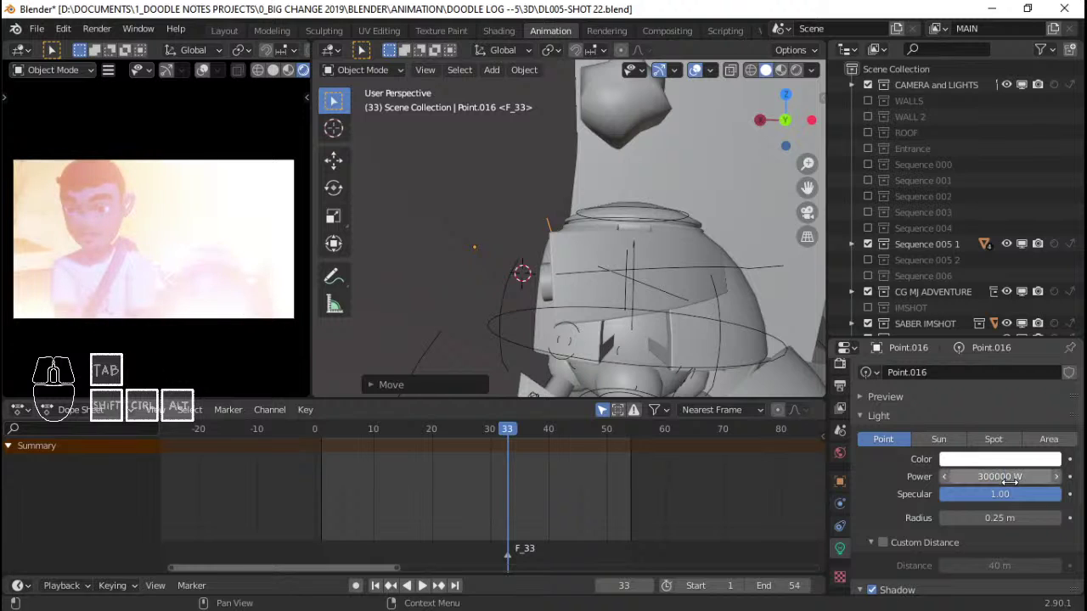
left_click(1010, 477)
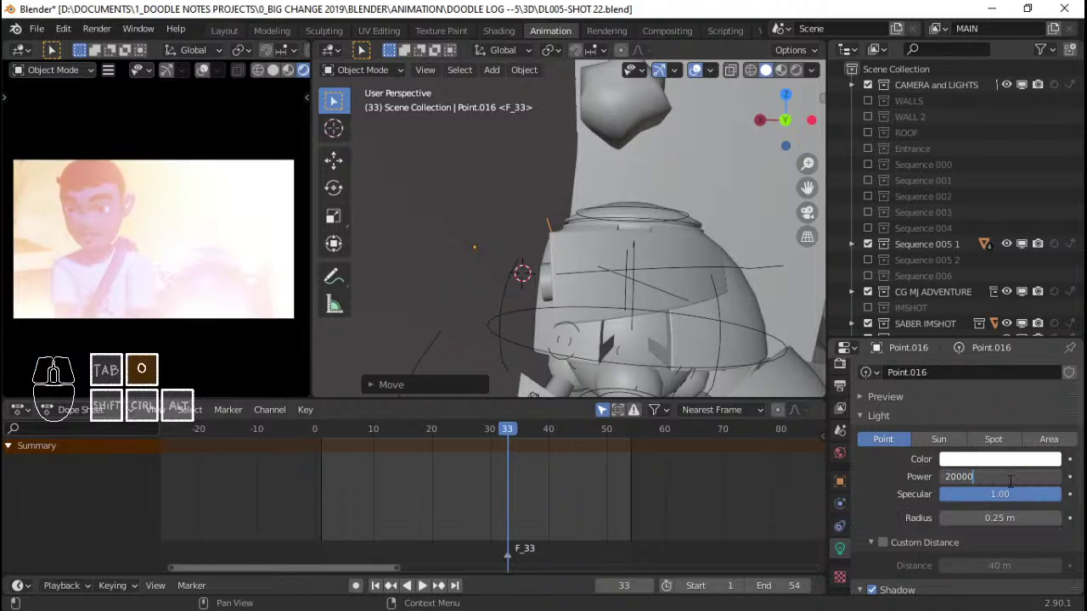
key("Return")
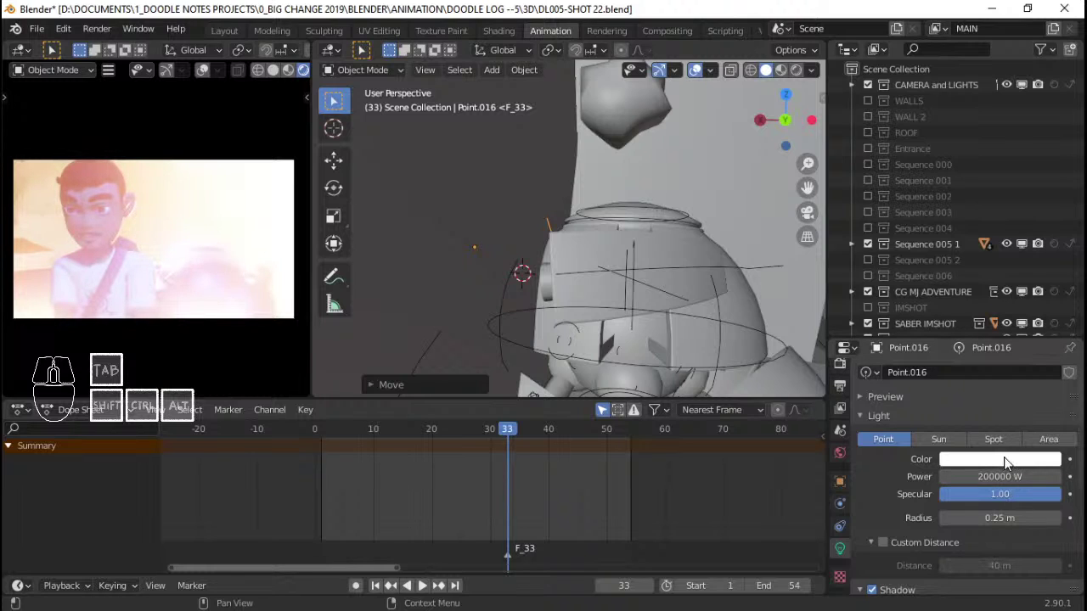
Set the point light's power to 100000 W
left_click(1007, 477)
type("1")
key("Return")
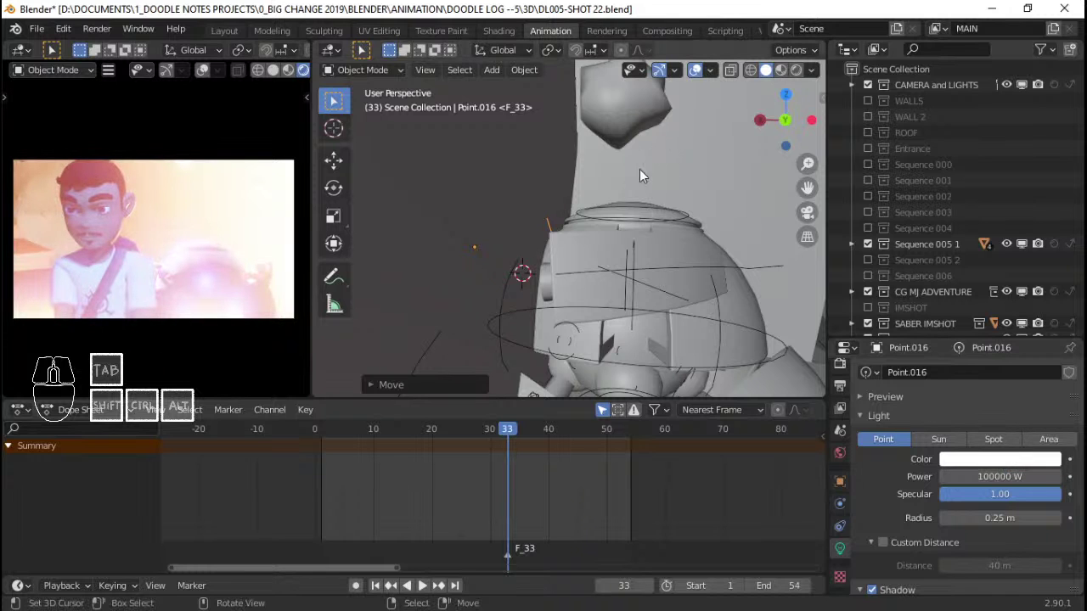
Insert a keyframe on only the point light's power at frame 33
middle_click_drag(552, 268, 518, 250)
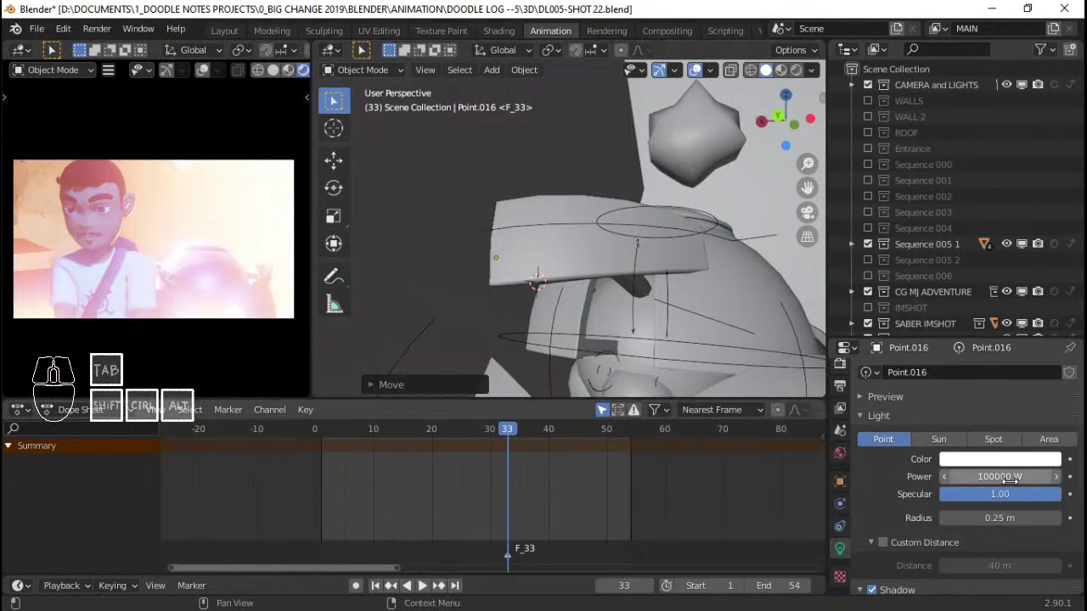
key("i")
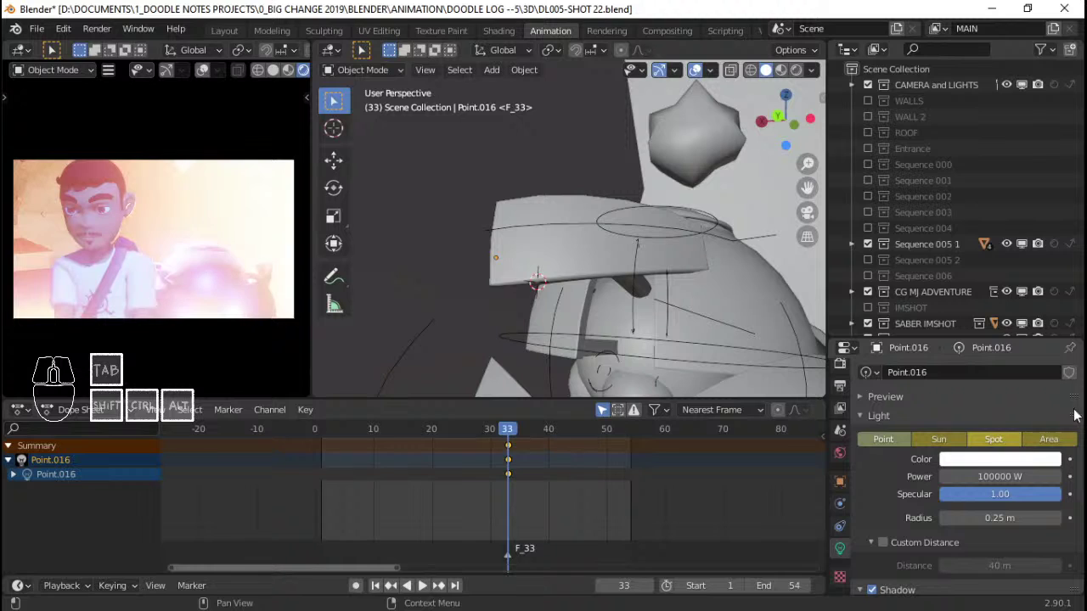
key("ctrl+z")
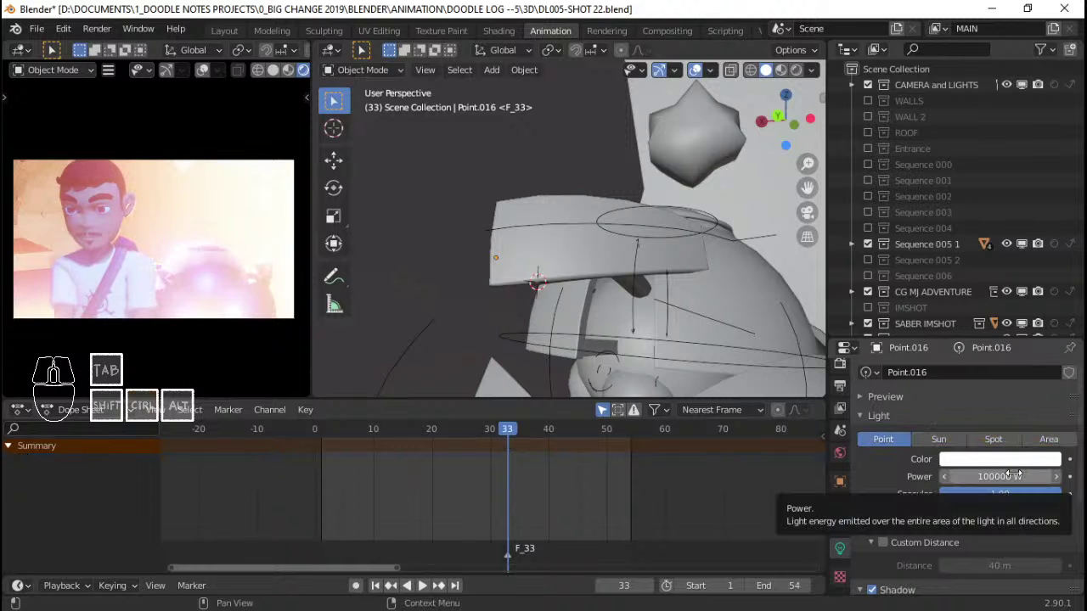
key("i")
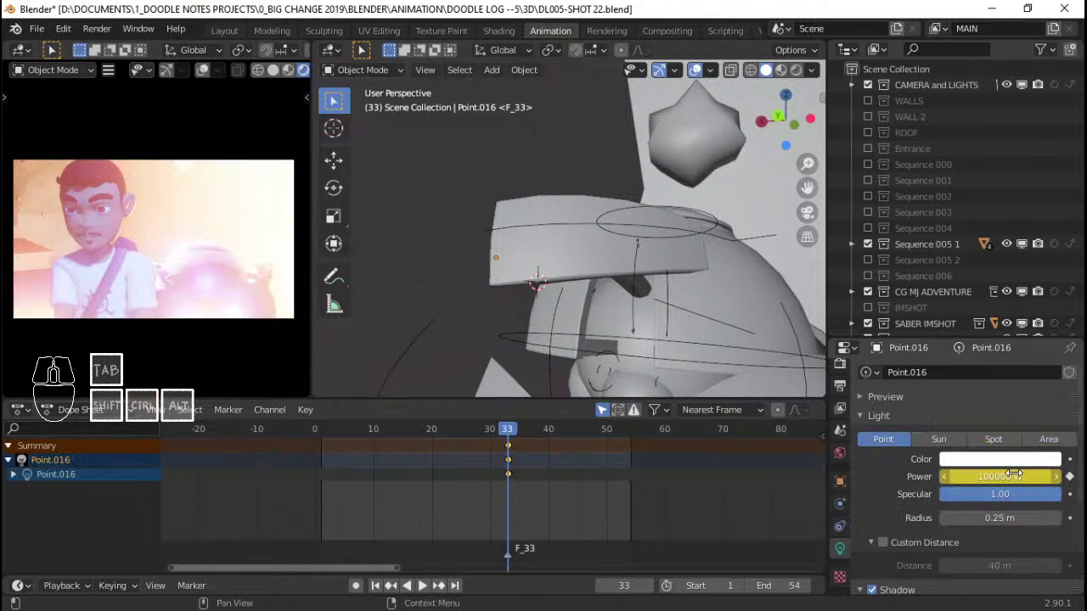
key("space")
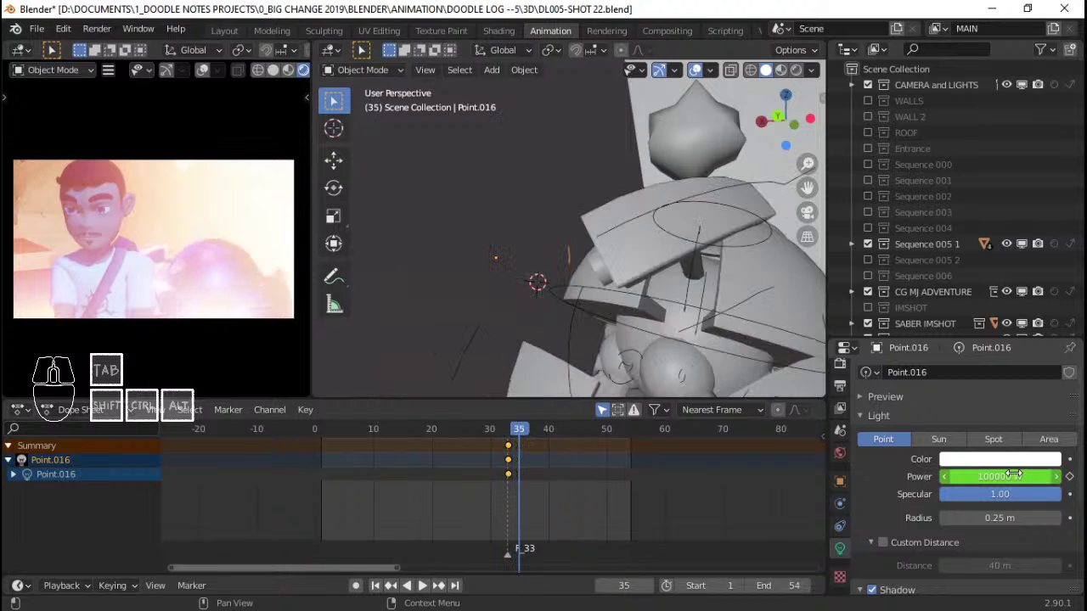
key("Escape")
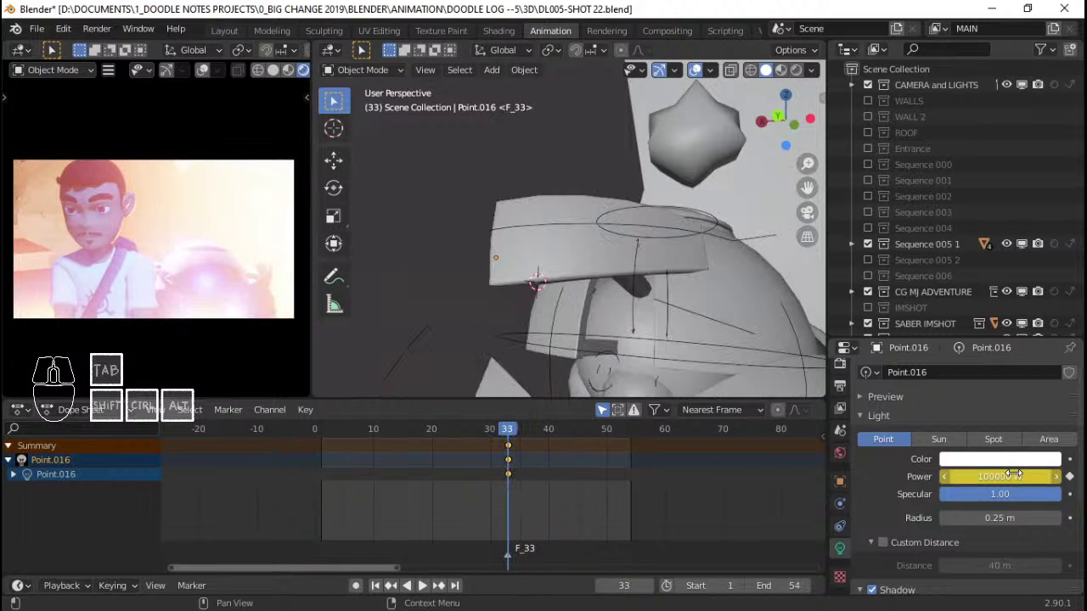
At frame 39, set the point light's power to 1000 W and insert a keyframe on it
key("space")
left_click(1014, 476)
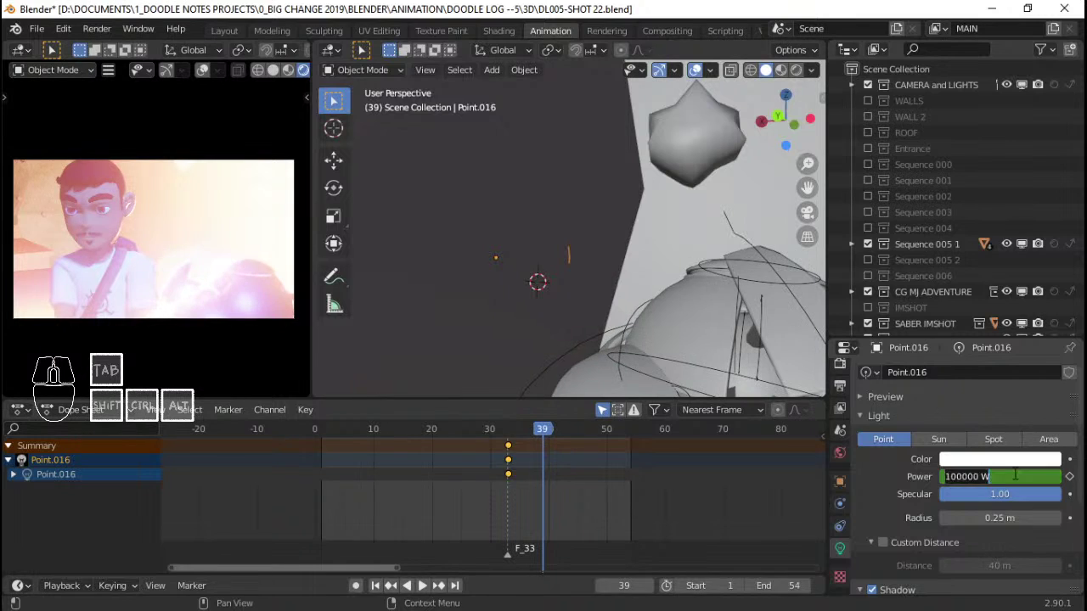
key("Return")
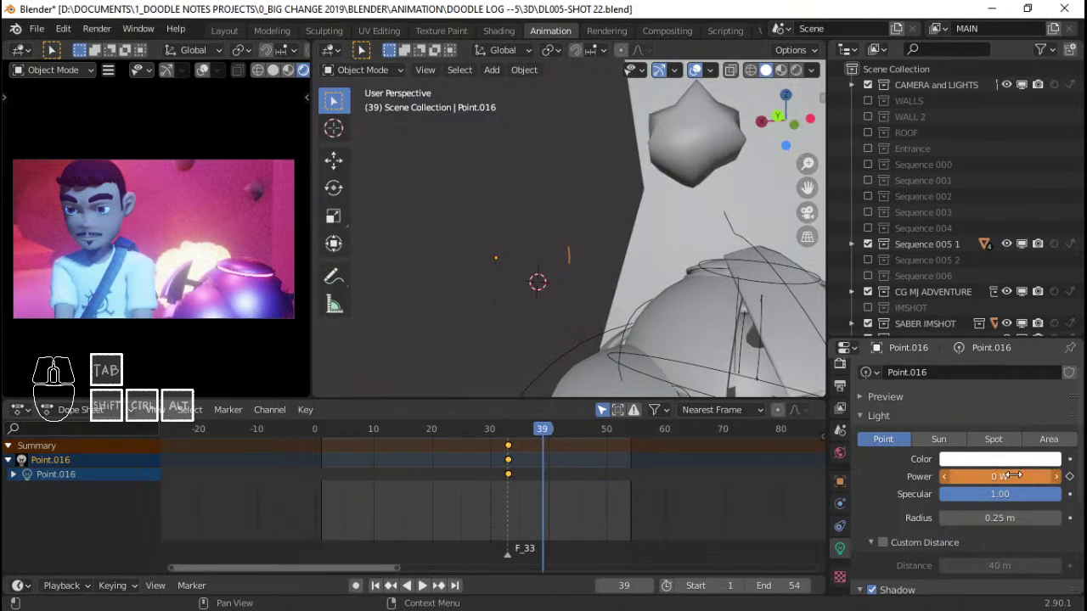
left_click(1015, 476)
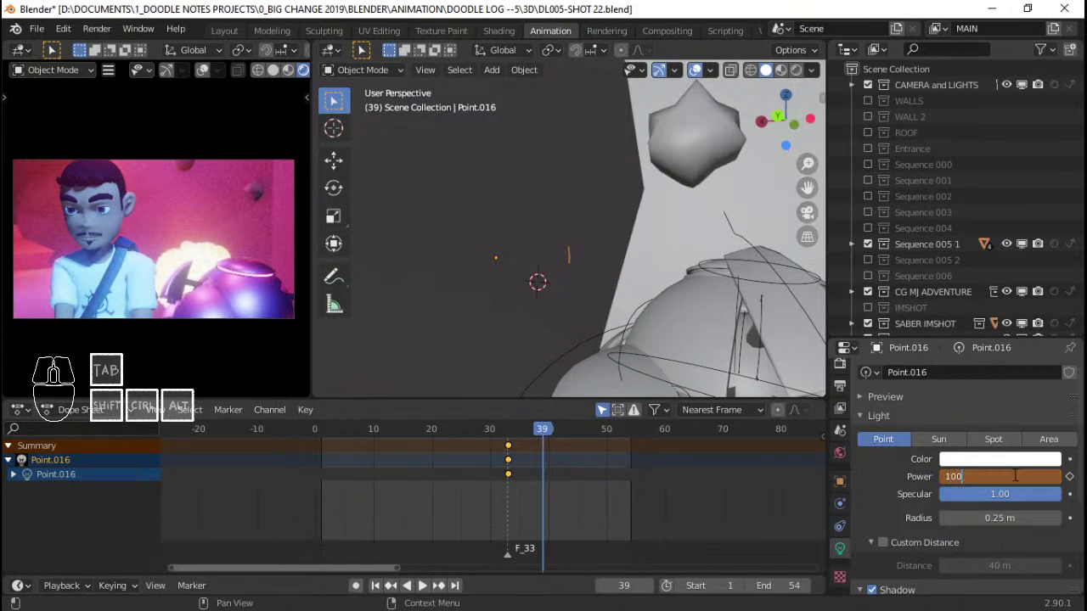
left_click(1015, 476)
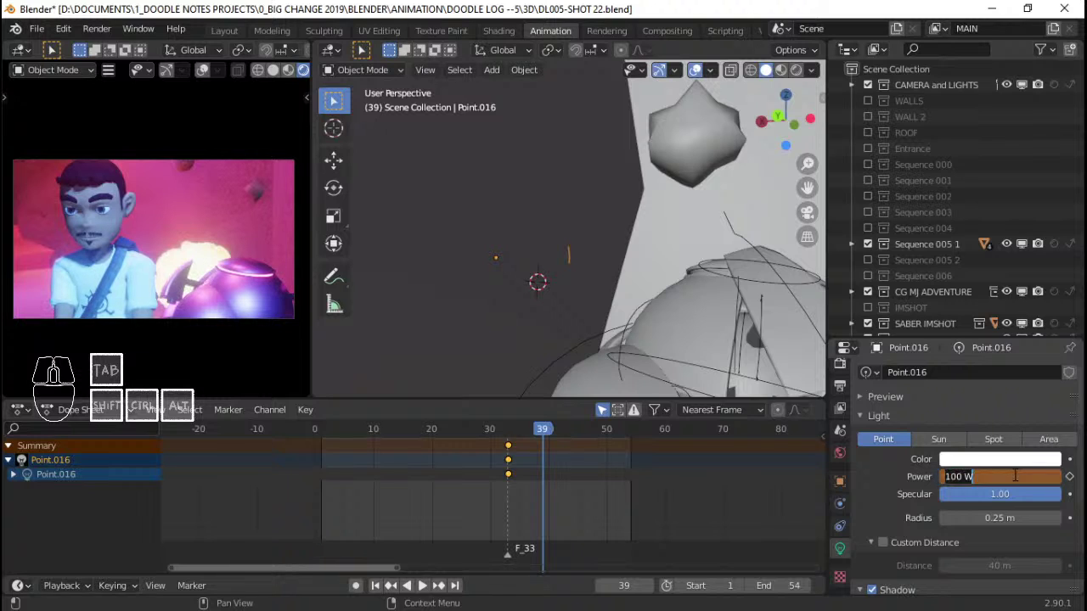
type("1000")
key("Return")
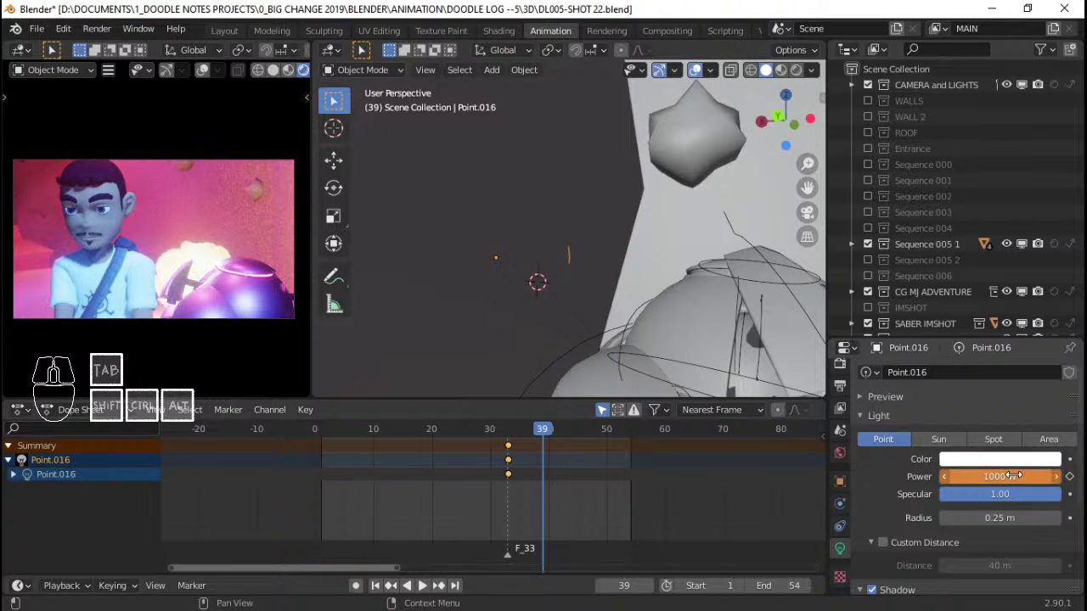
key("i")
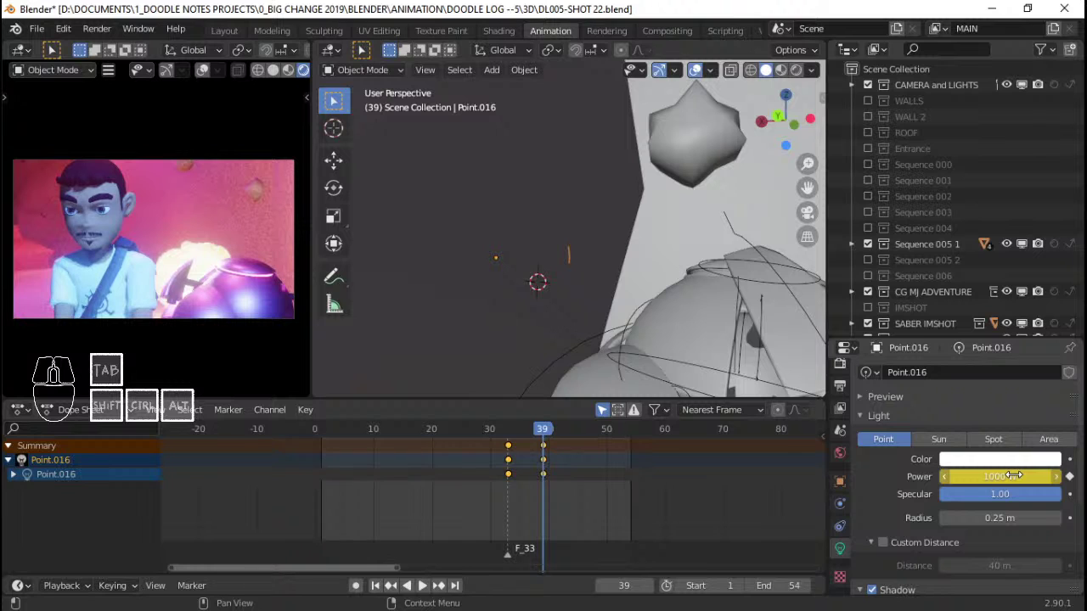
At frame 30, set the point light's power to 0 W and insert a keyframe on it
key("Down")
key("Left")
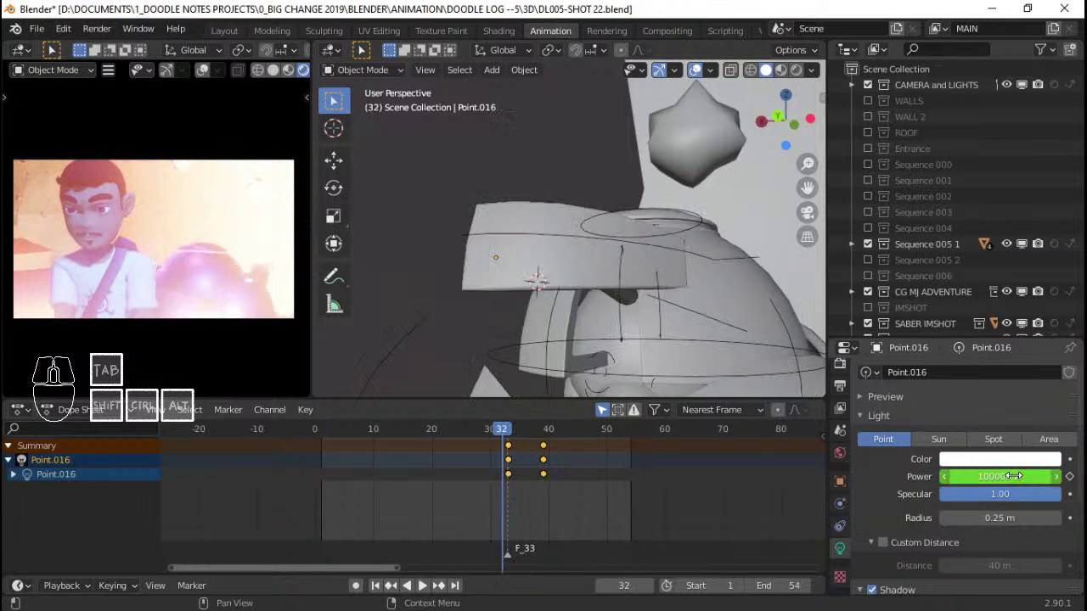
left_click(1010, 476)
type("0")
key("Return")
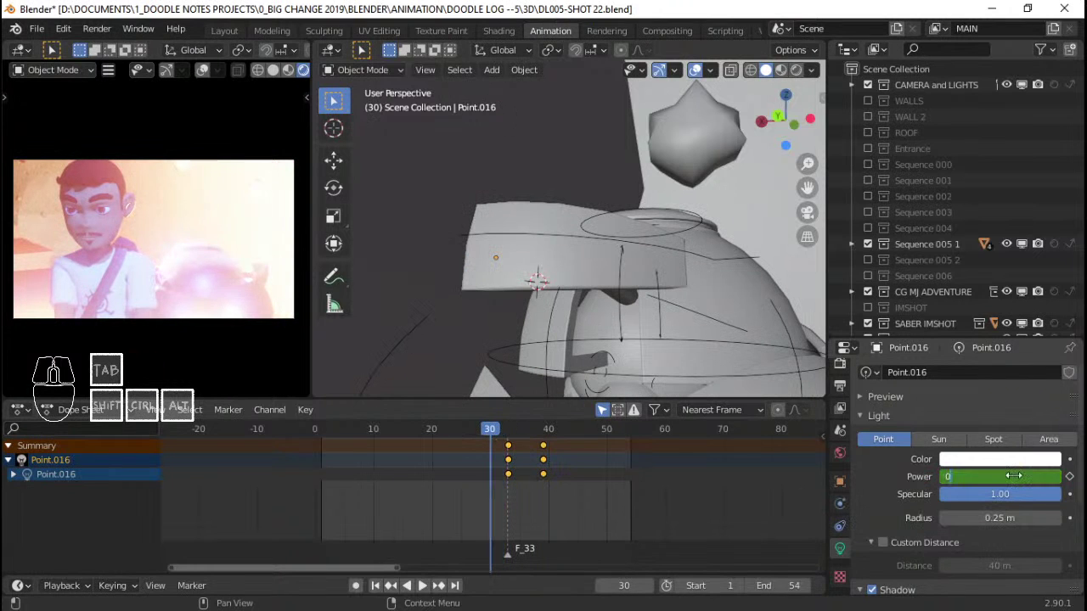
key("i")
Play and scrub the animation around the power keyframes to check the timing of the light flash
key("space")
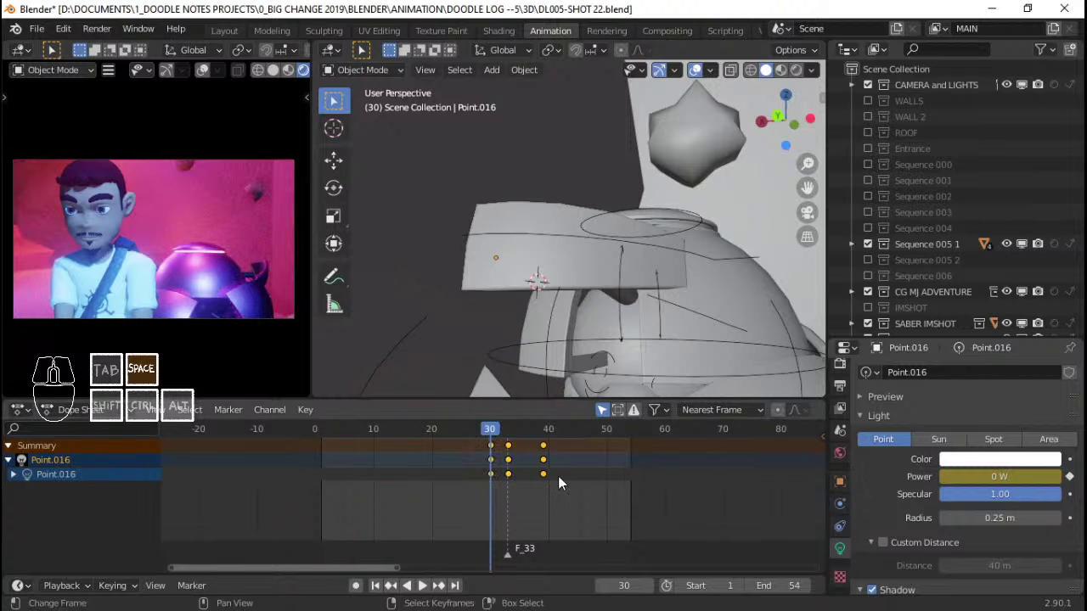
key("space")
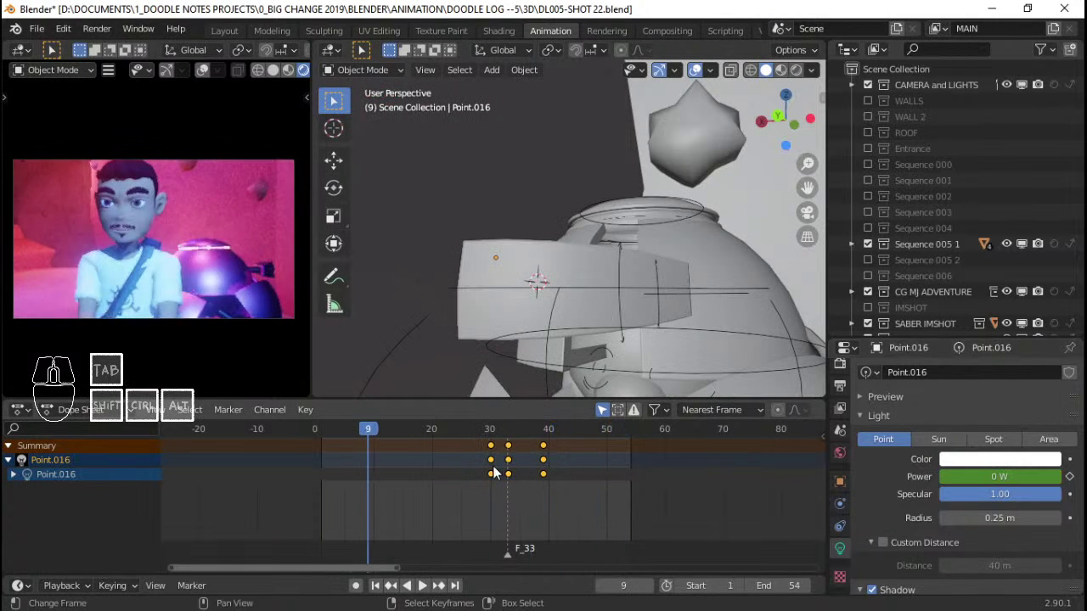
left_click(479, 470)
key("space")
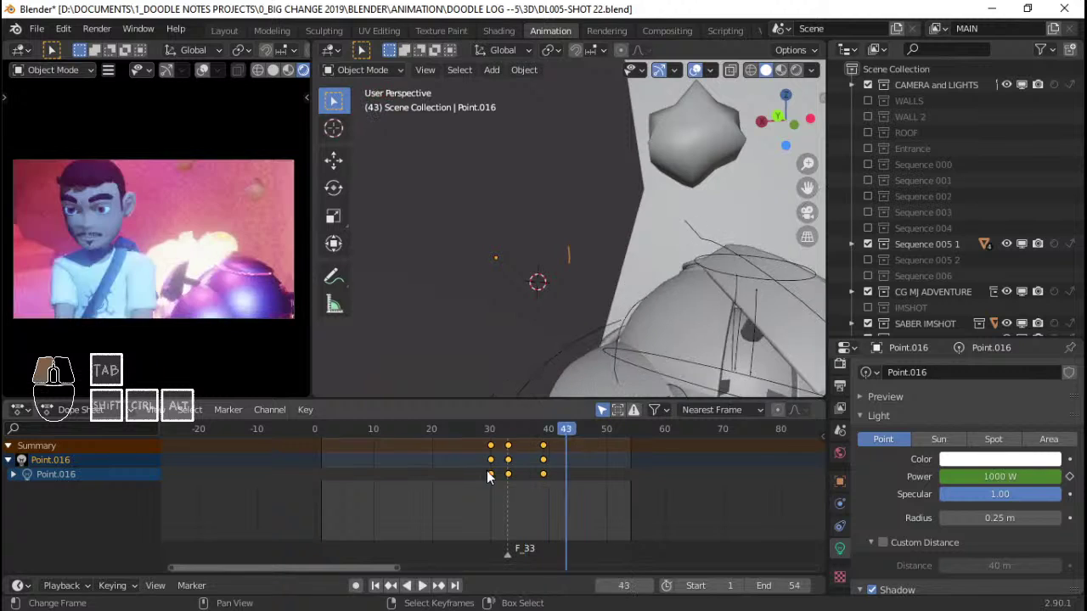
left_click(499, 476)
mouse_move(499, 476)
left_mouse_down()
mouse_move(513, 477)
mouse_move(481, 468)
left_mouse_up()
key("space")
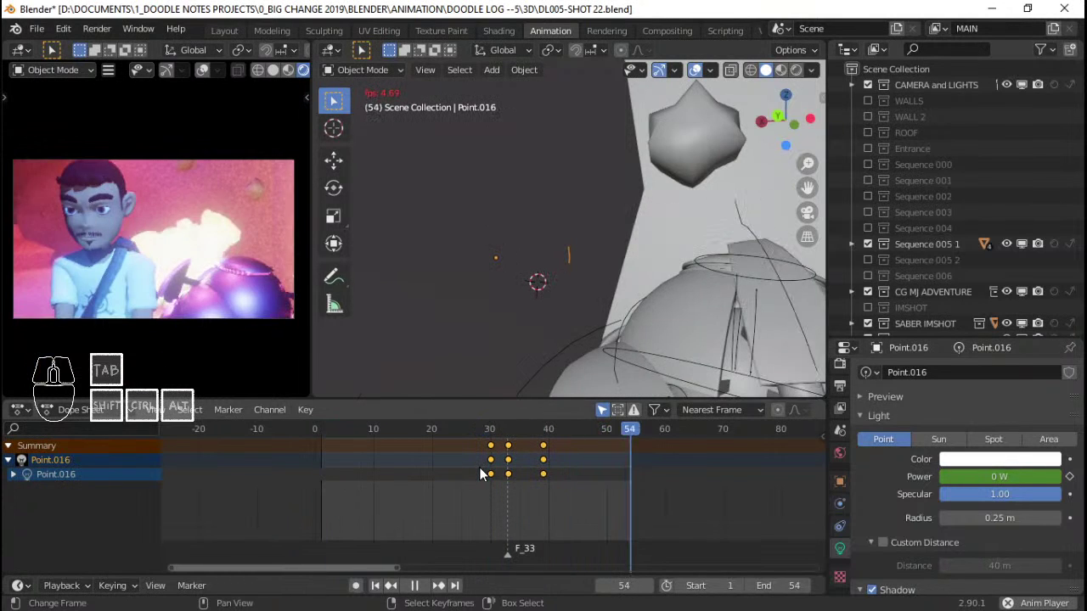
key("space")
key("space")
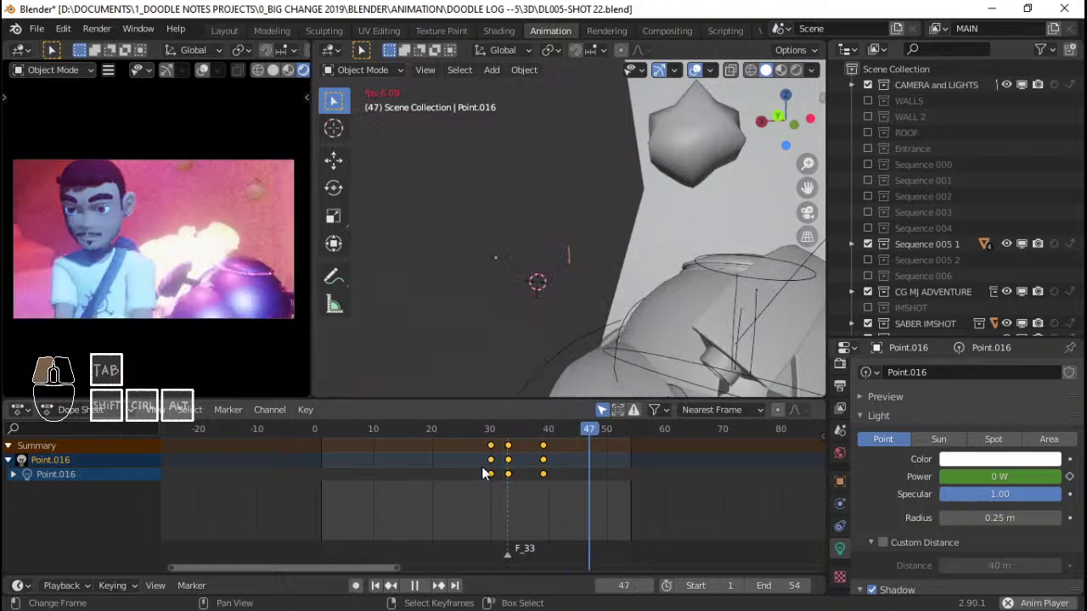
key("space")
At frame 33, move the point light about 0.42 m, mostly along Y, and play back the flash
left_click_drag(481, 466, 505, 466)
scroll(713, 200, "down", 5)
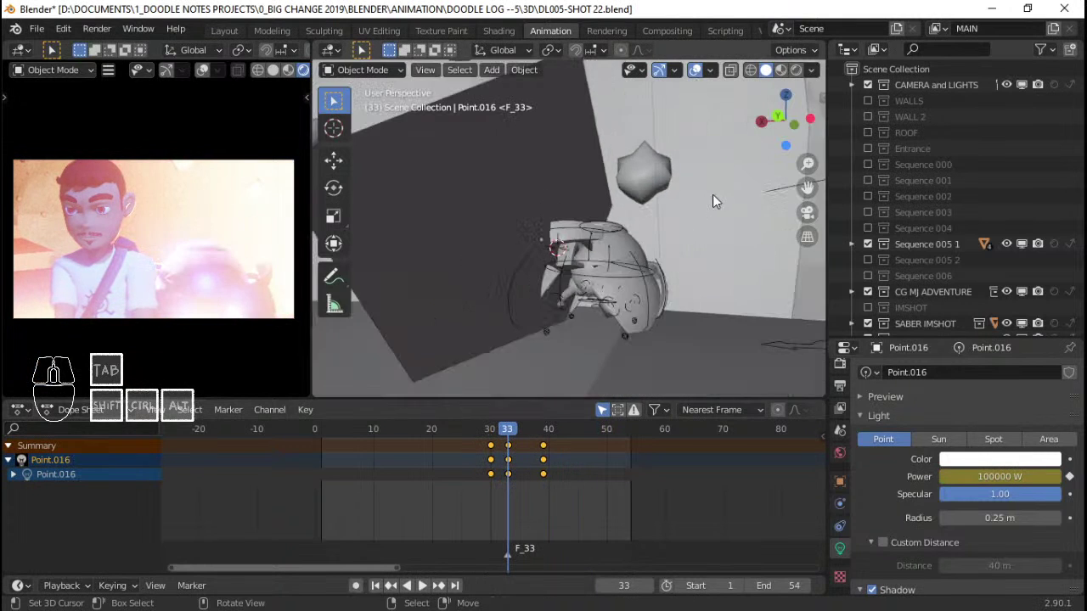
scroll(597, 210, "up", 5)
middle_click_drag(596, 211, 630, 214)
key("g")
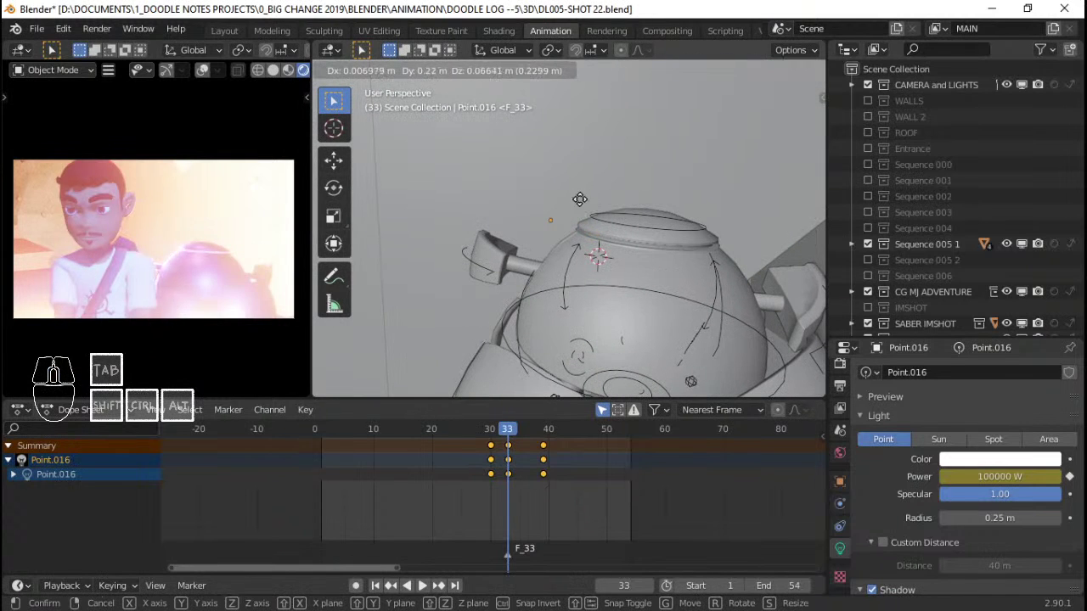
left_click(544, 200)
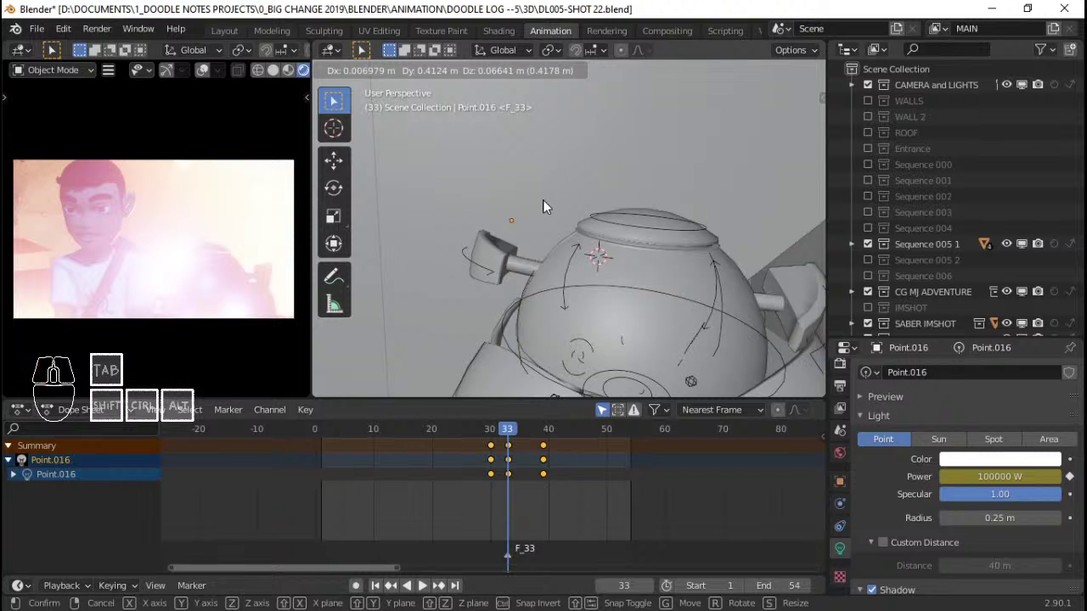
key("space")
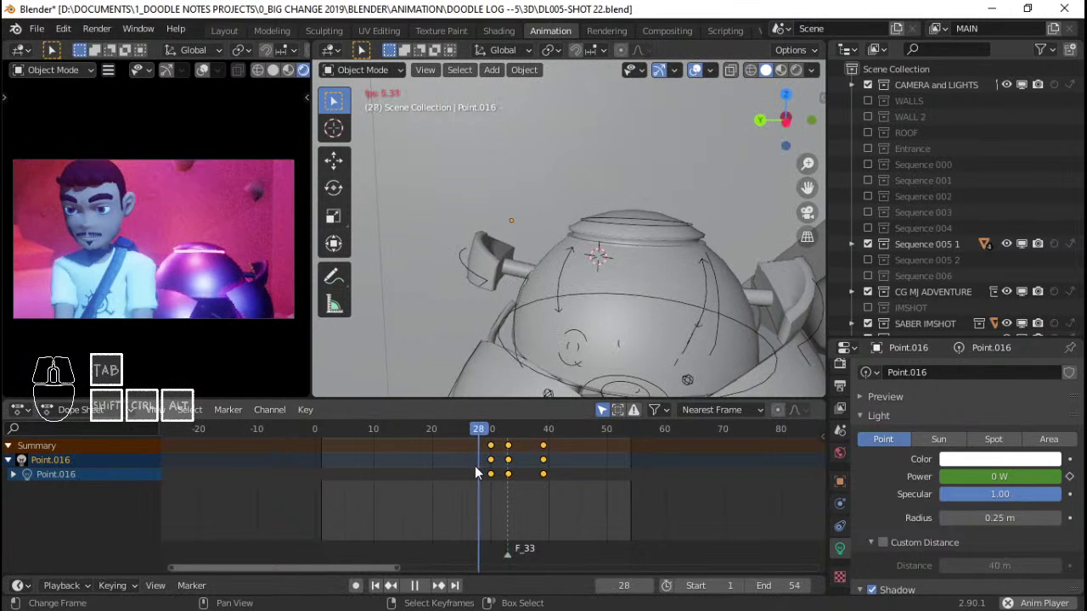
left_click_drag(478, 466, 503, 455)
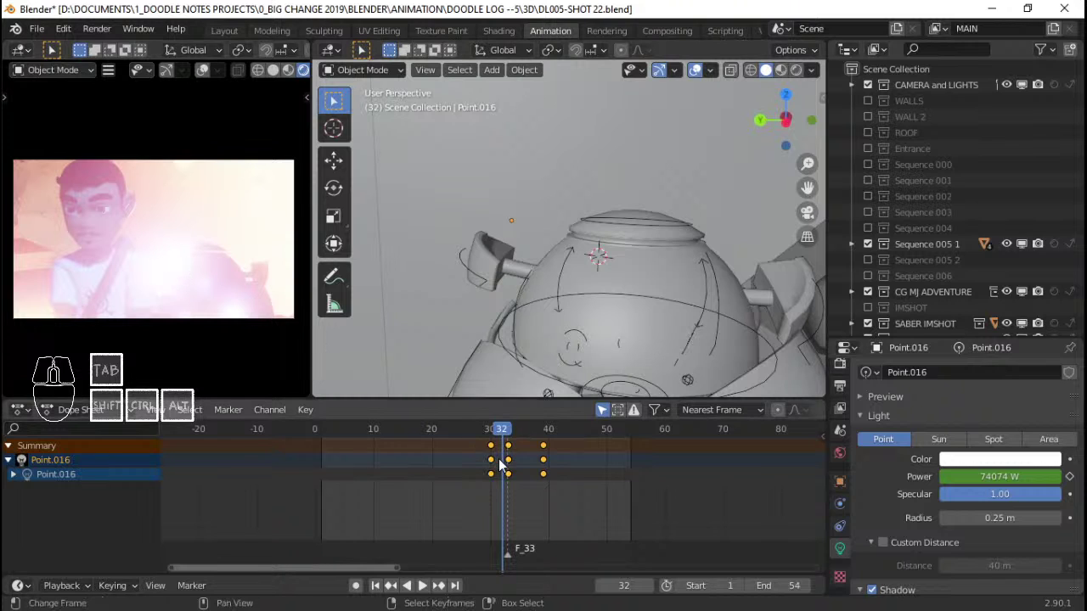
Enable contact shadows on the point light and play the flash back again
scroll(874, 581, "down", 3)
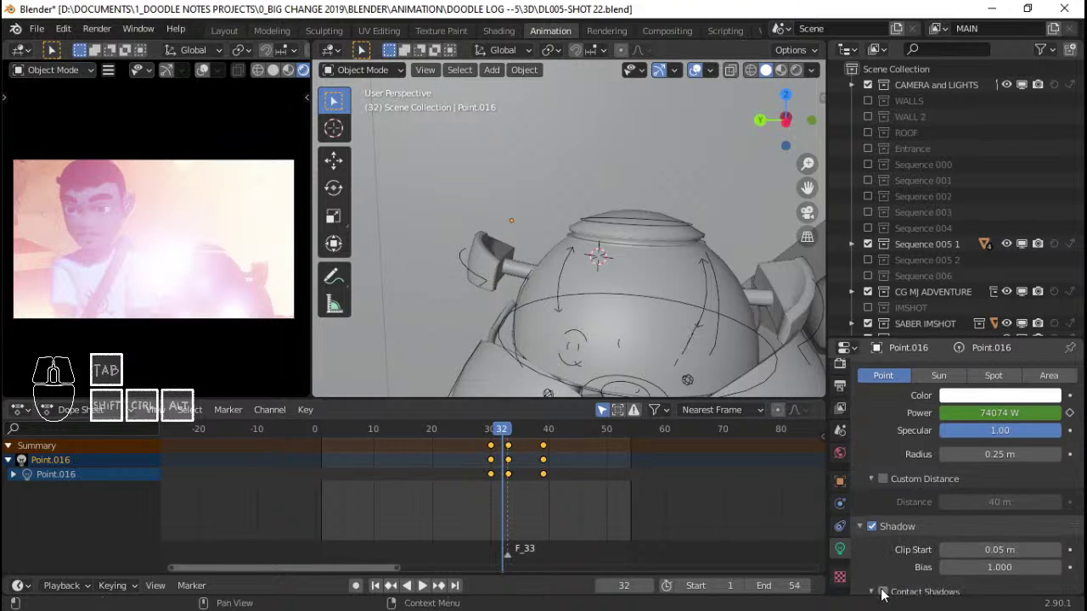
scroll(909, 564, "down", 2)
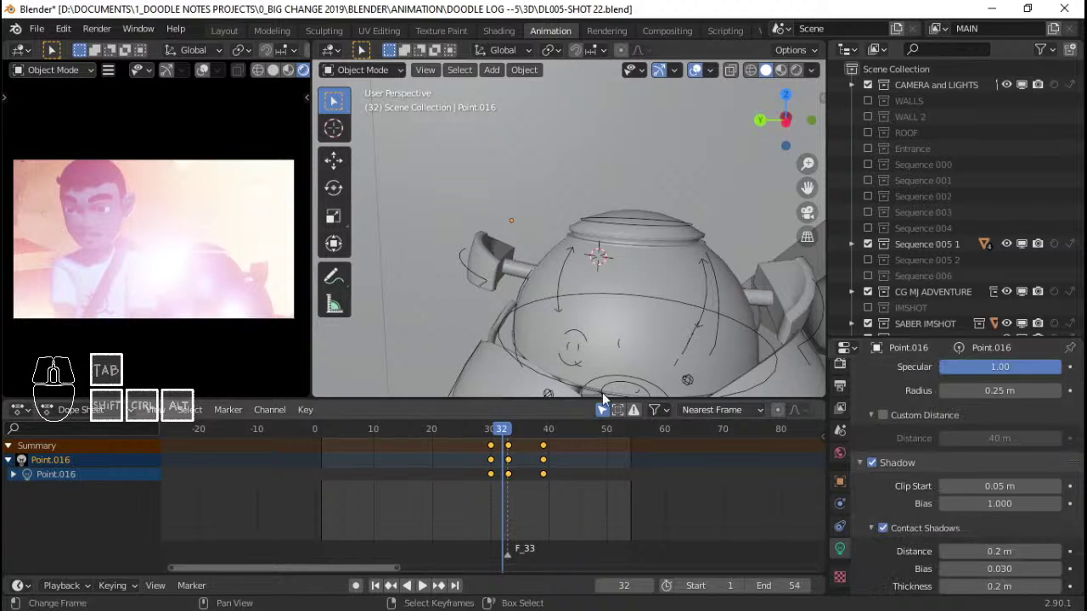
key("space")
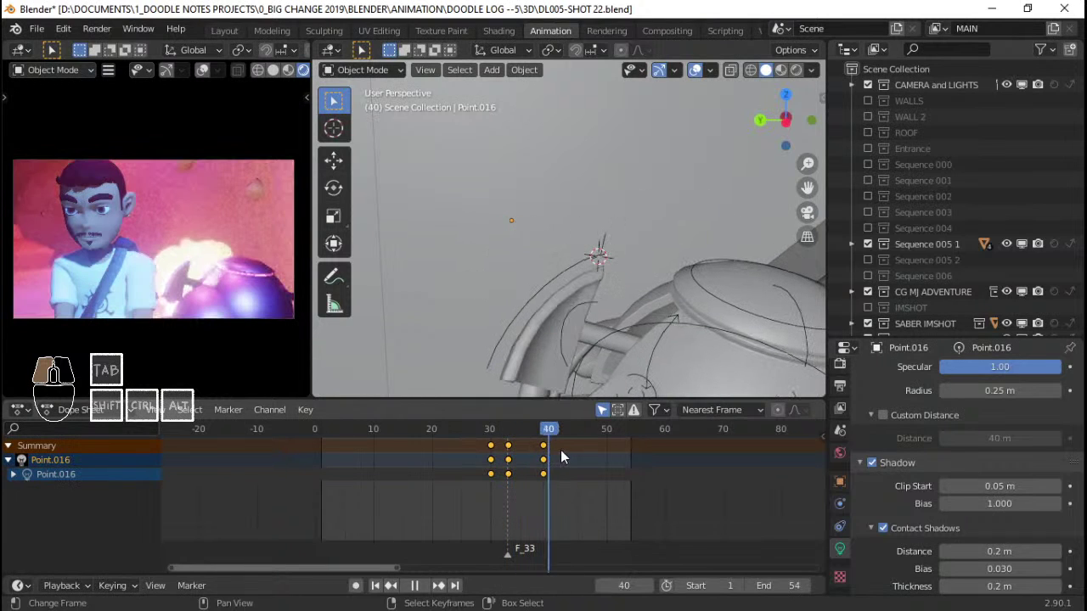
left_click(473, 456)
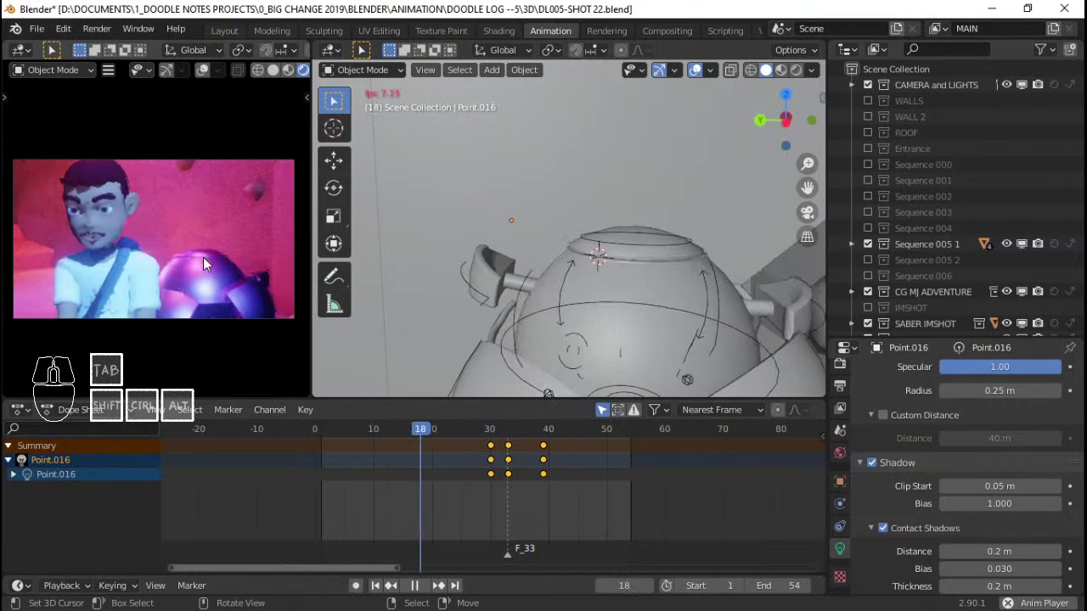
Replay the shot from its start and scrub through the lightsaber swing to frame 6
key("space")
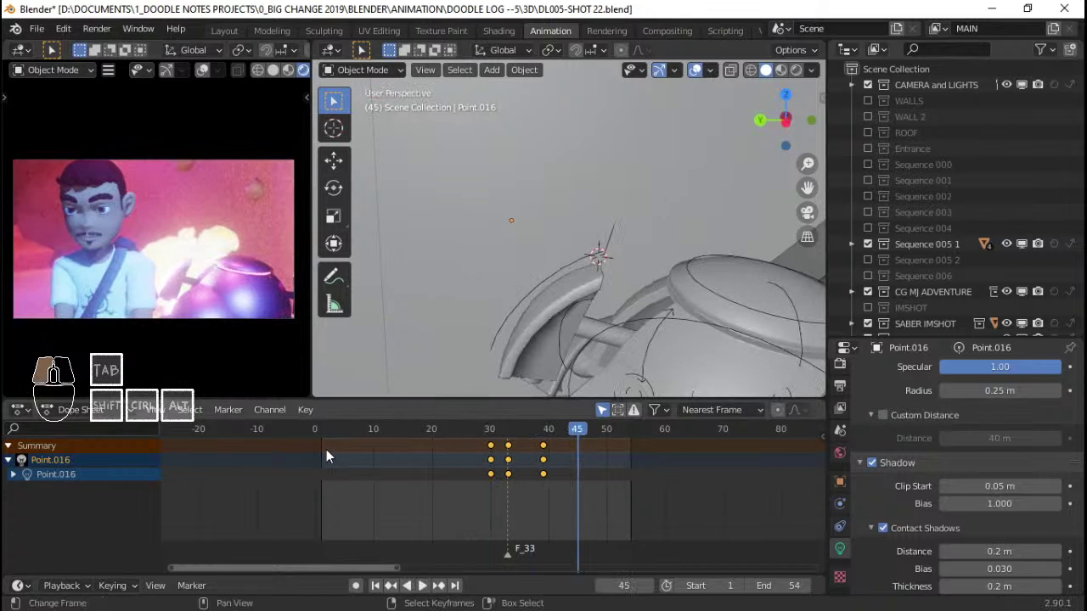
left_click(324, 456)
key("space")
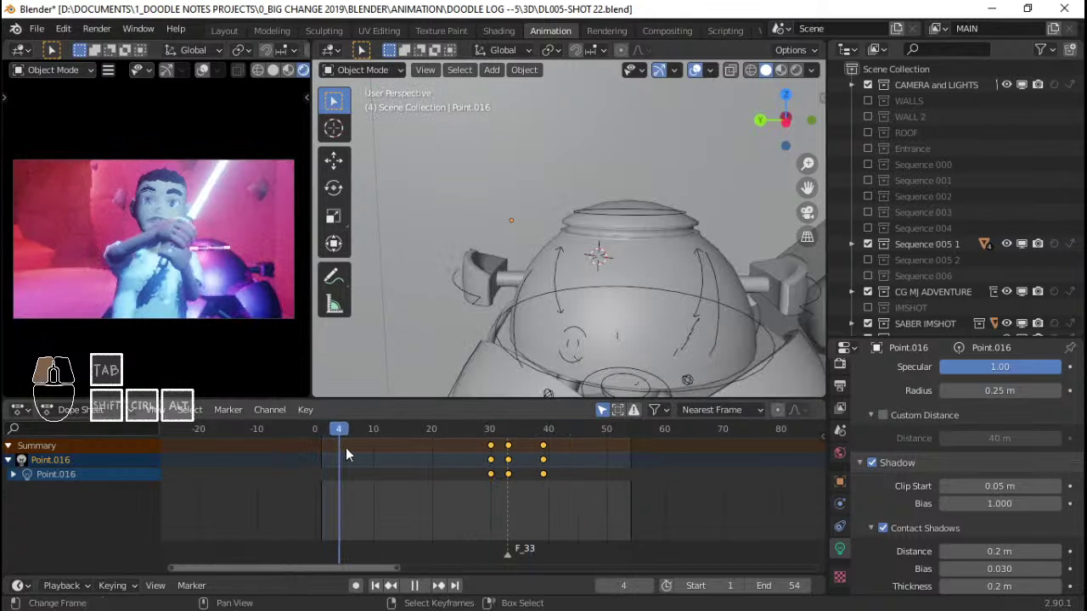
left_click_drag(346, 448, 348, 449)
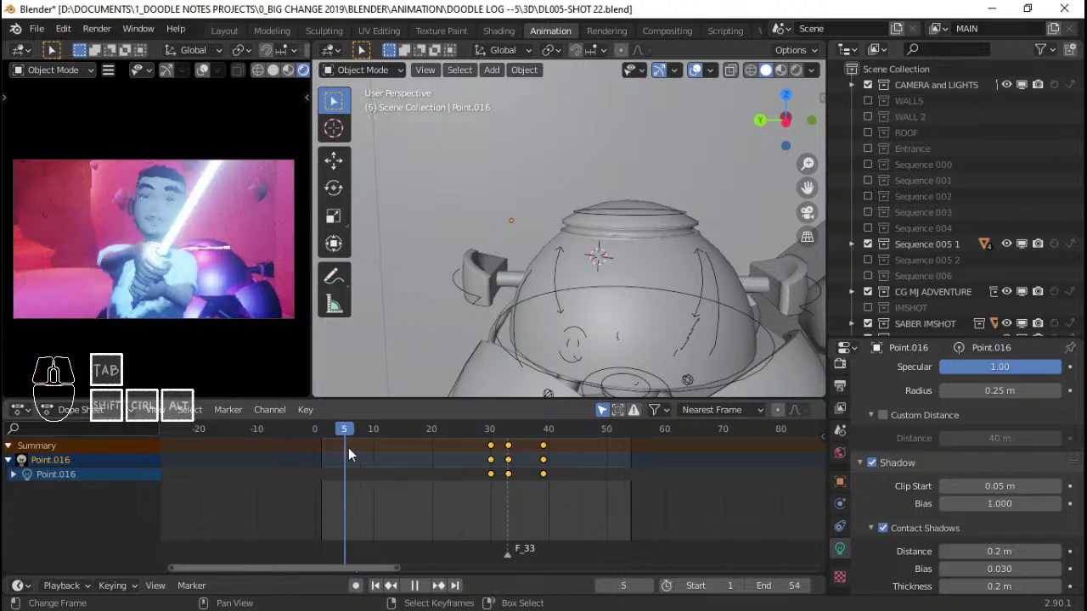
left_click(346, 438)
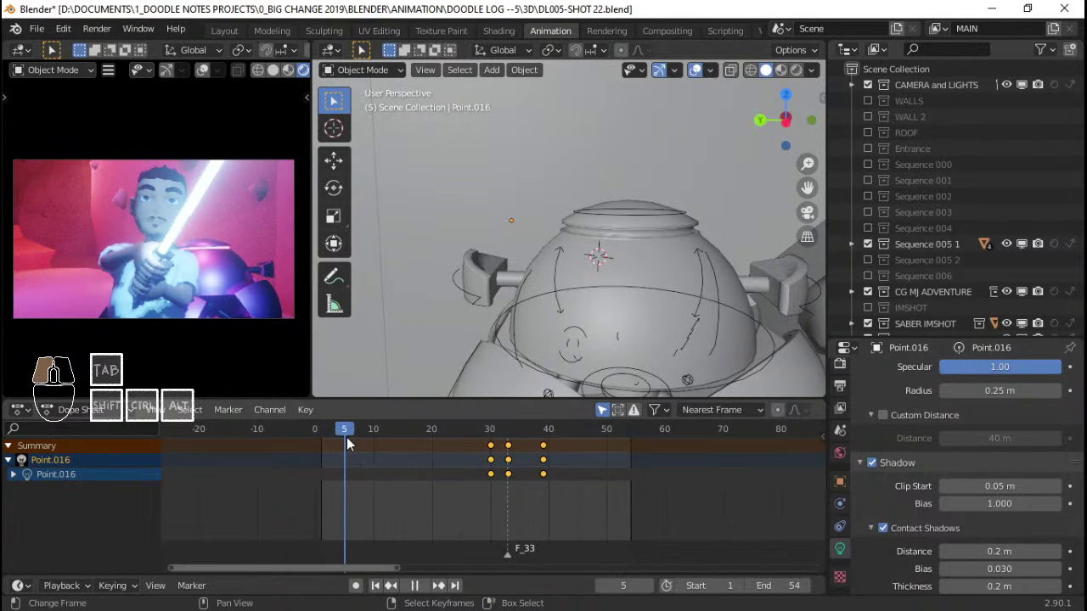
left_click_drag(351, 437, 354, 437)
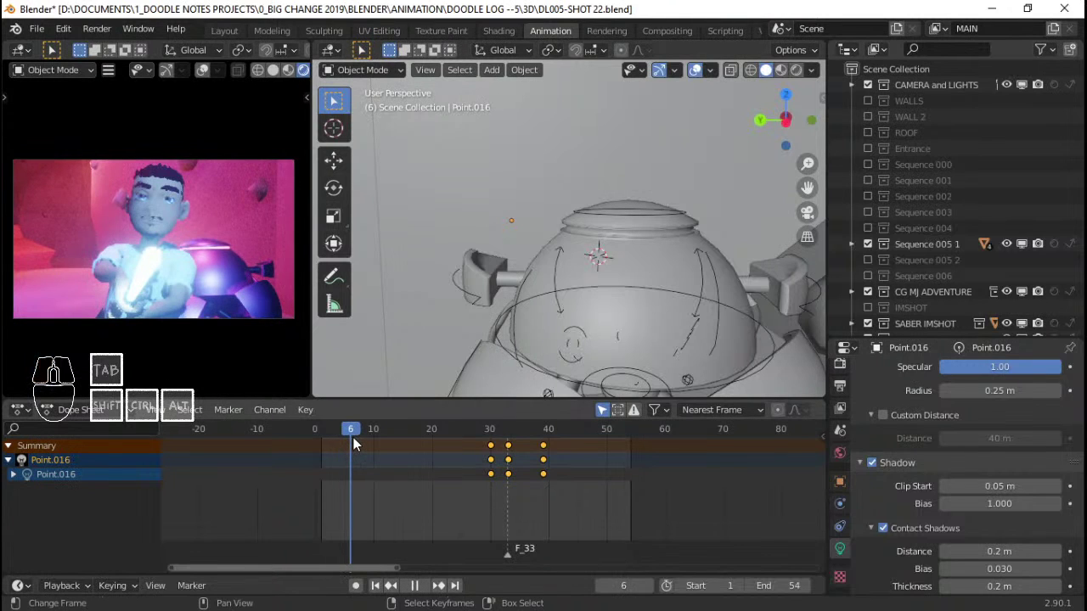
Look through the camera in the 3D viewport and place the 3D cursor on the character's chest near the saber
scroll(495, 254, "down", 3)
scroll(495, 254, "down", 4)
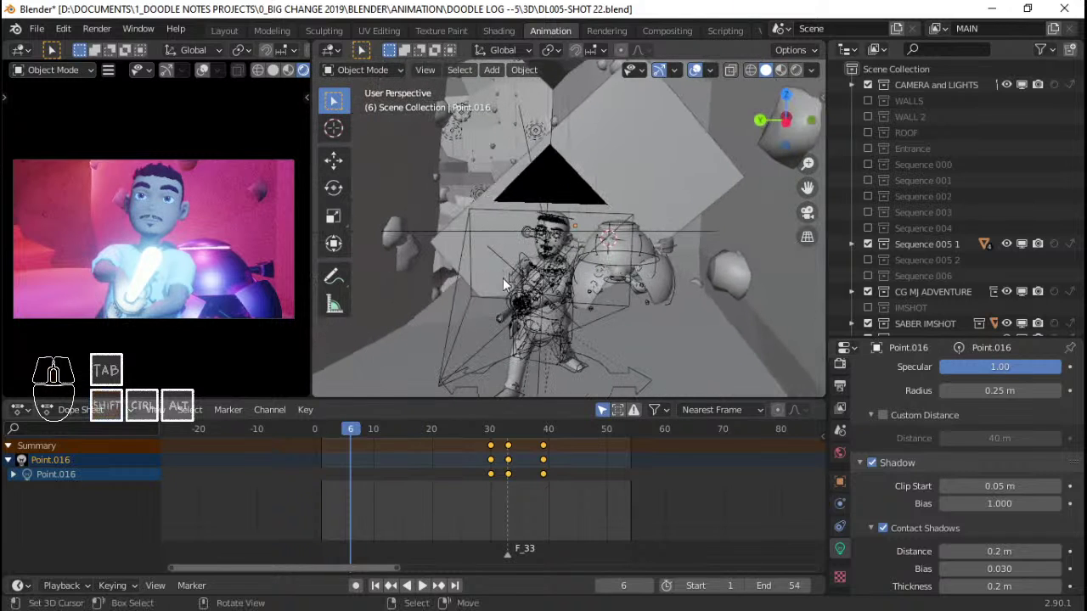
key("KP_0")
middle_click_drag(489, 291, 492, 210, "shift")
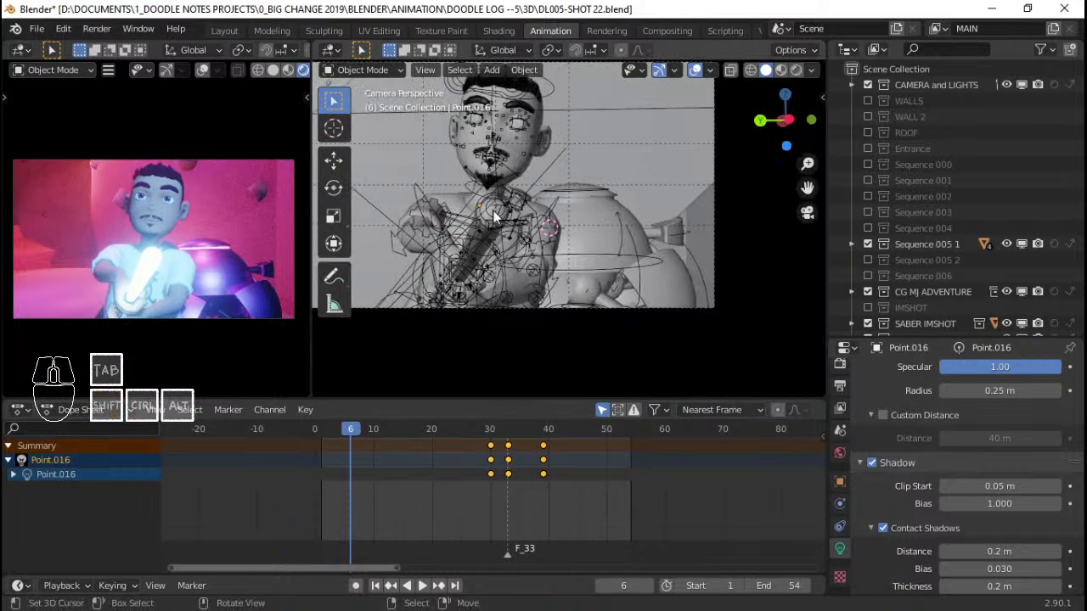
left_click(498, 212)
Include the MASK collection in the view layer, expand it and enable its display in viewports
scroll(938, 187, "down", 3)
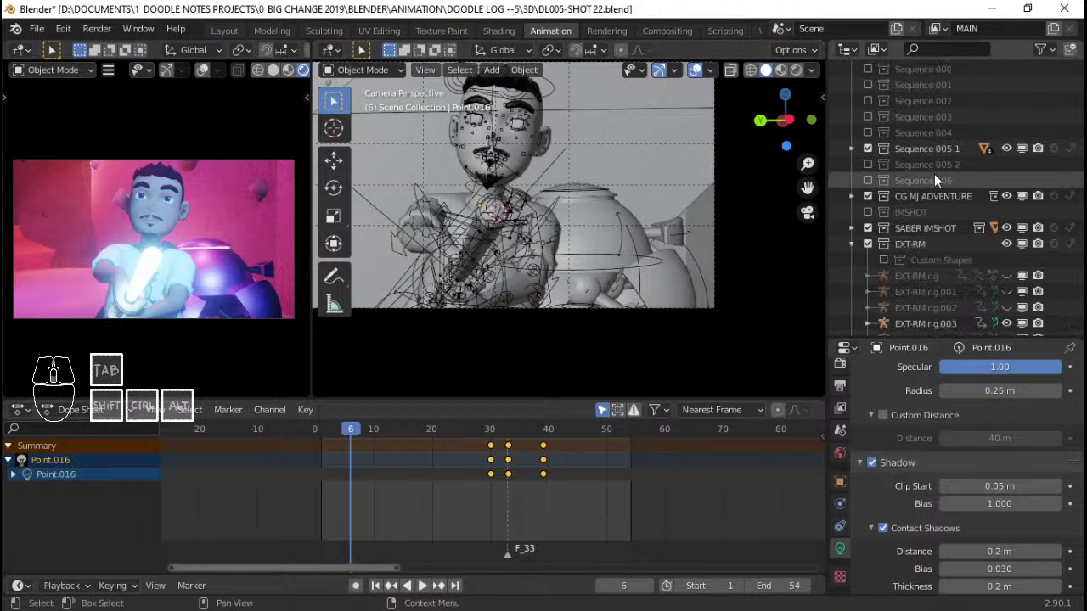
scroll(934, 170, "up", 3)
scroll(929, 114, "down", 6)
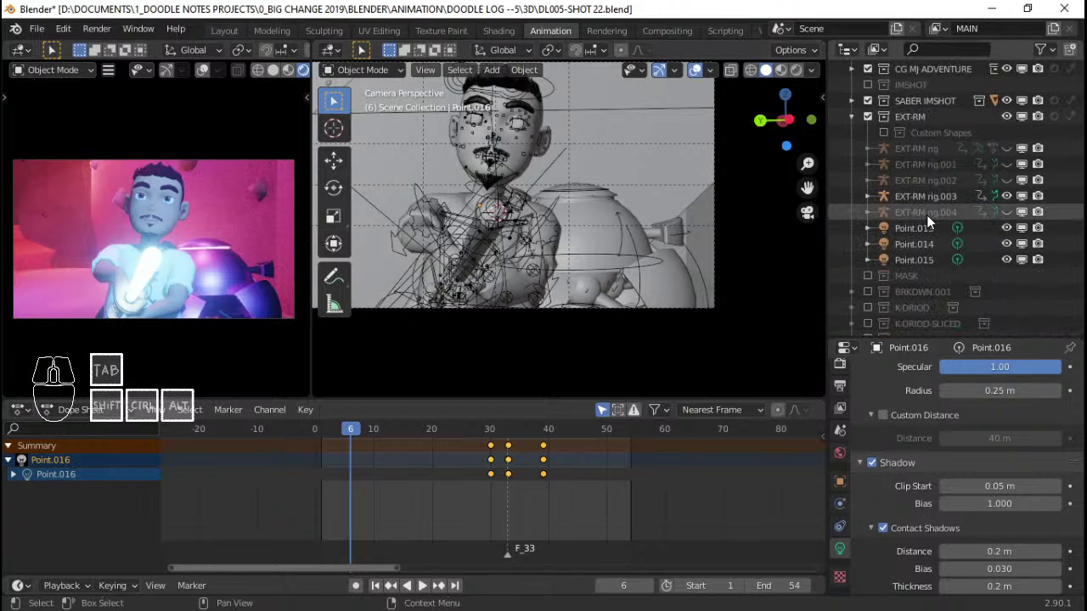
scroll(924, 213, "up", 2)
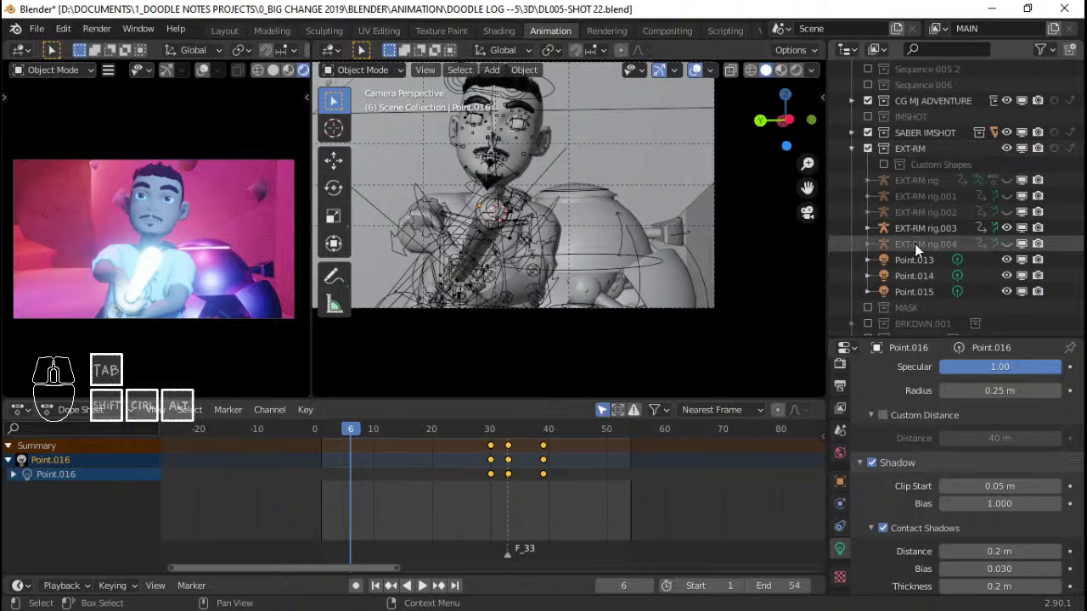
scroll(875, 289, "down", 2)
left_click(868, 244)
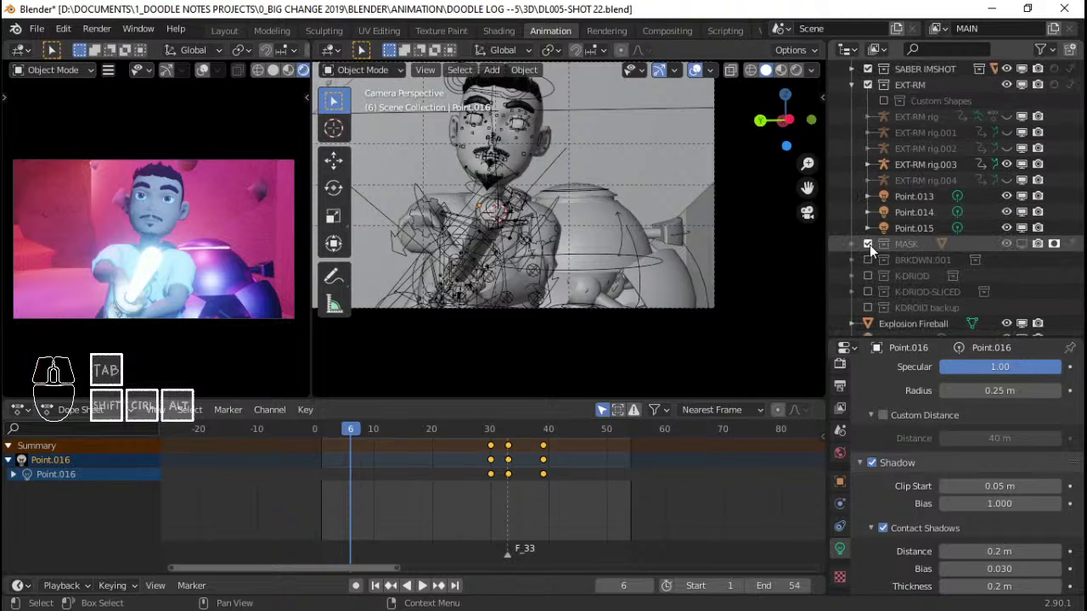
left_click(852, 244)
left_click(968, 245)
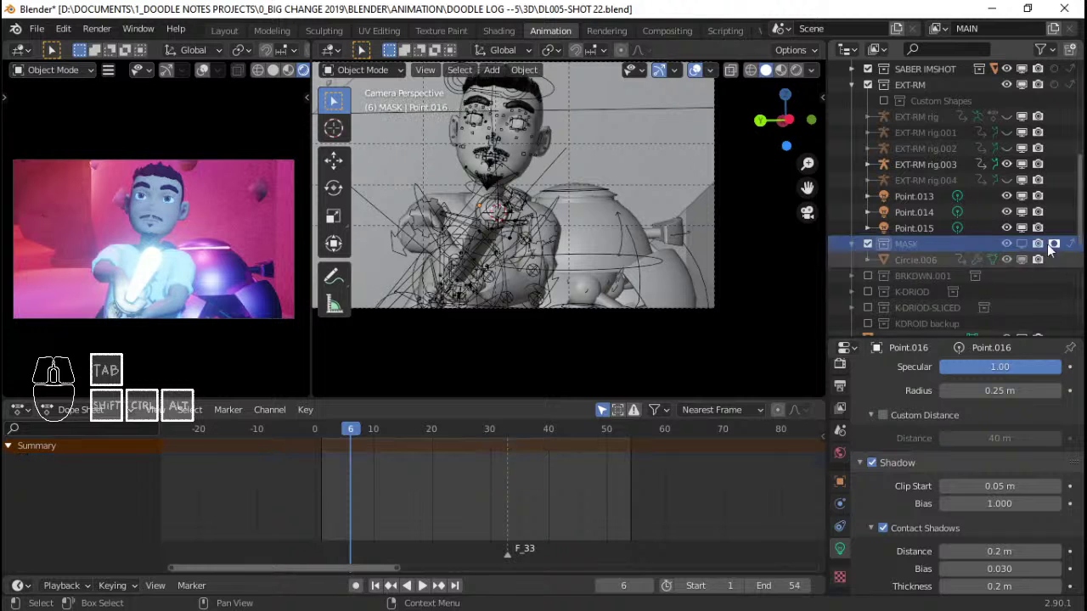
left_click(1020, 243)
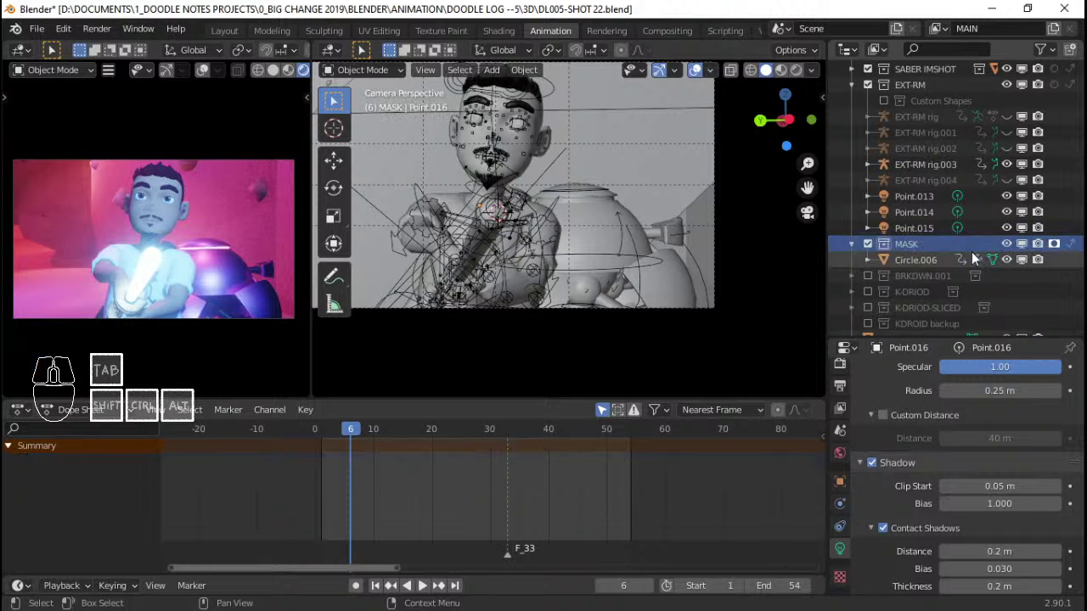
Delete the old Circle.006 mask object from the MASK collection
left_click(919, 259)
middle_click_drag(531, 251, 603, 296)
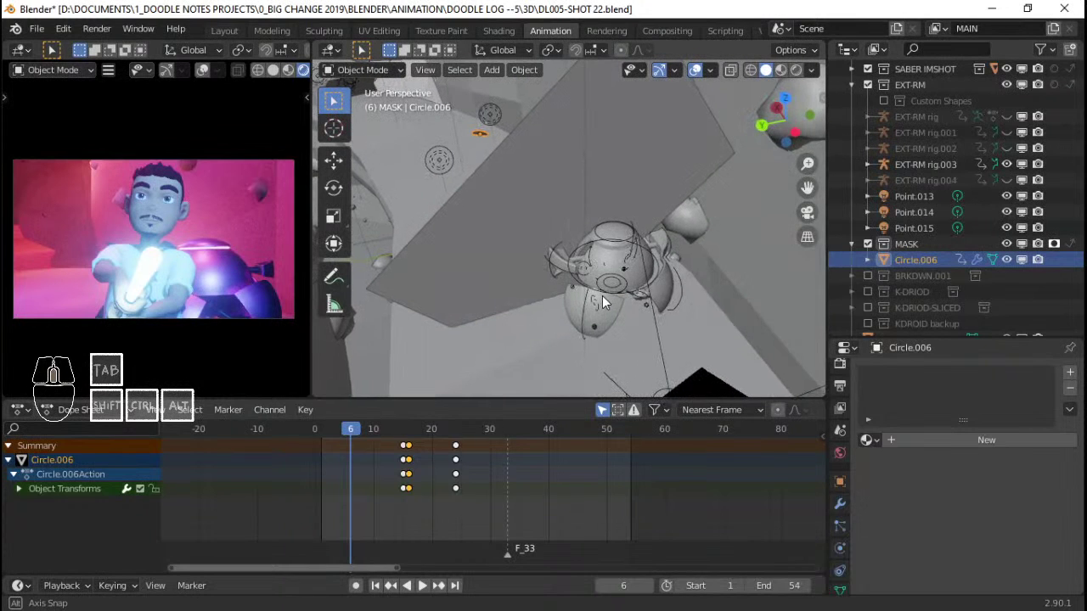
left_click(909, 262)
key("x")
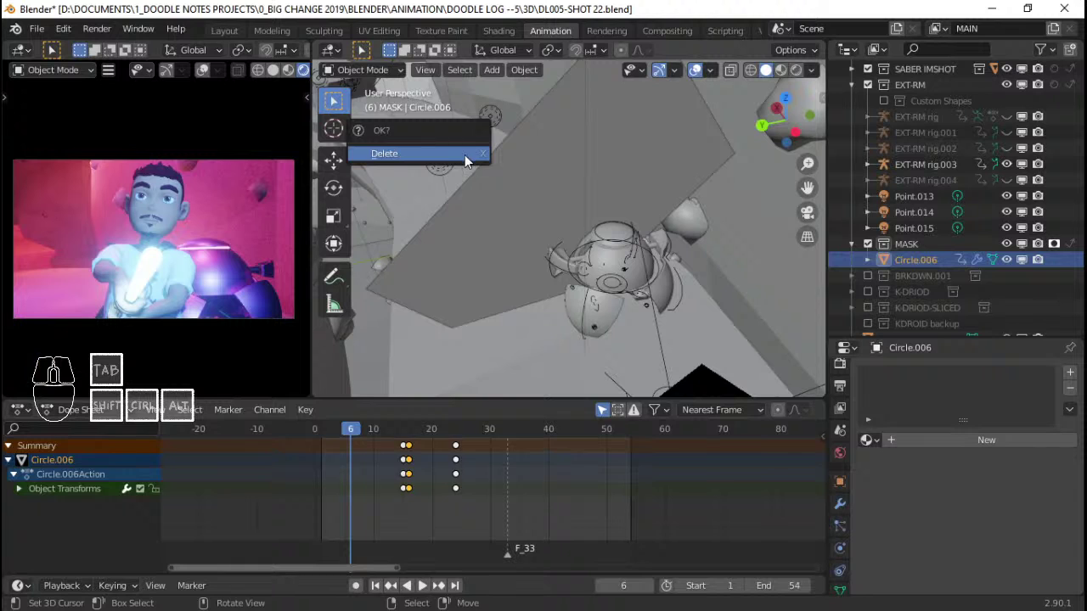
left_click(464, 154)
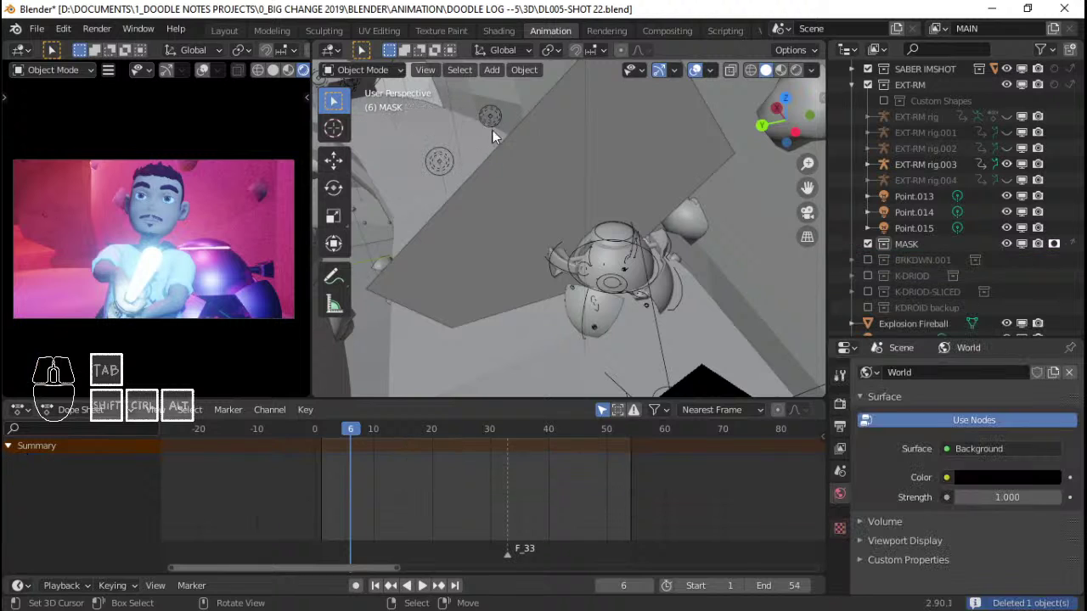
Add a mesh circle with 12 vertices and a Triangle Fan fill to the MASK collection in the camera view
left_click(906, 244)
key("KP_0")
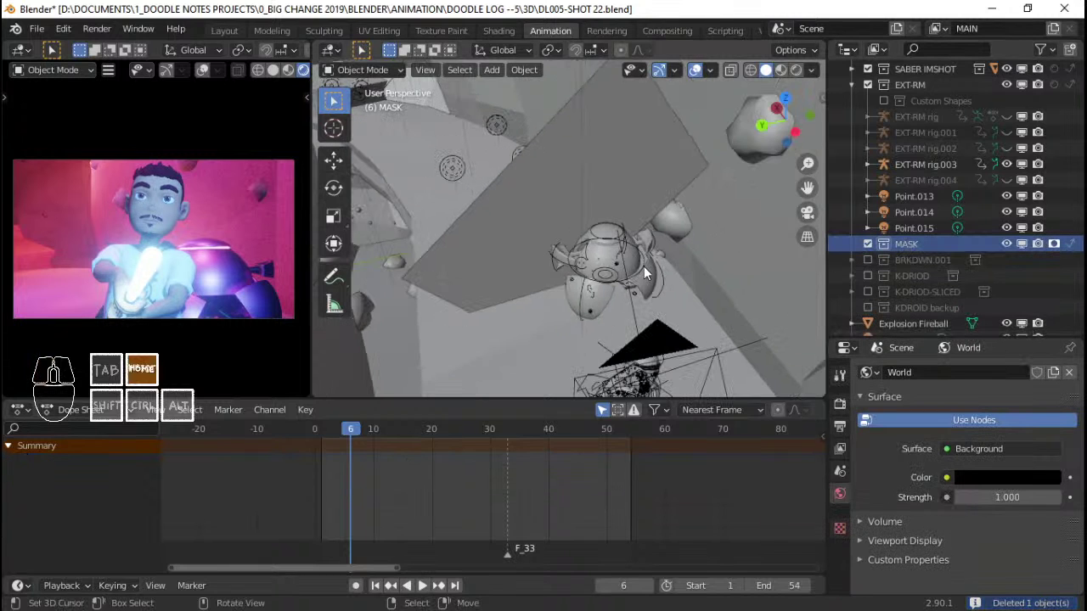
scroll(551, 201, "up", 8)
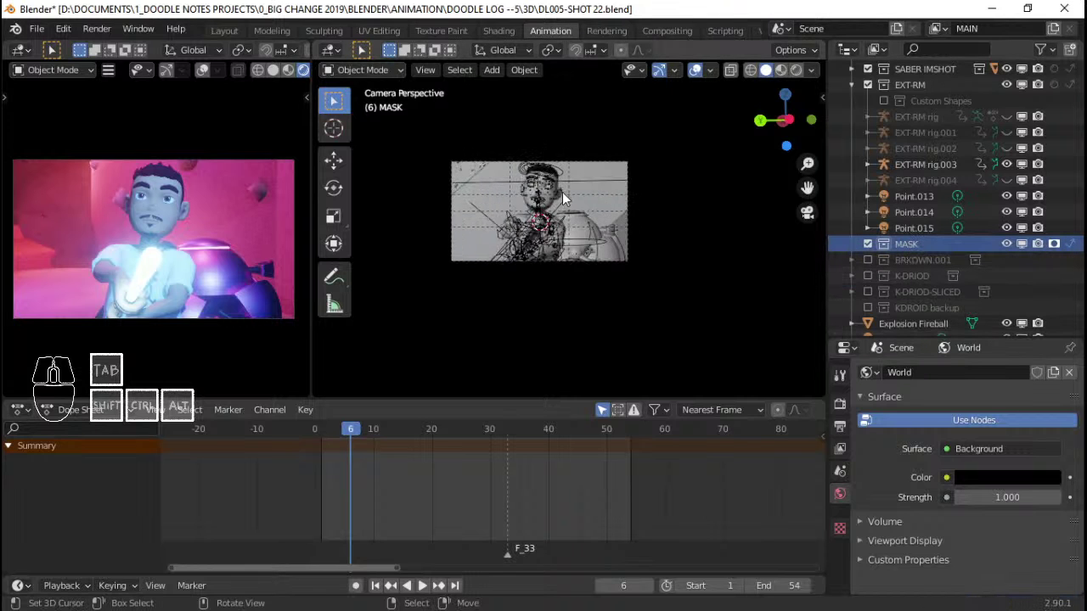
key("shift+a")
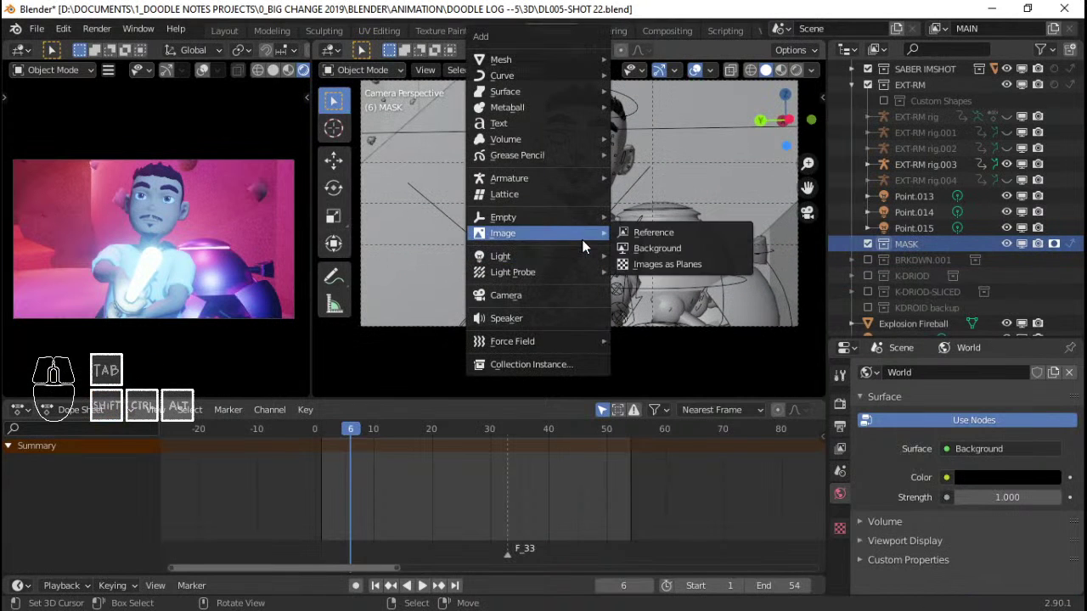
mouse_move(556, 60)
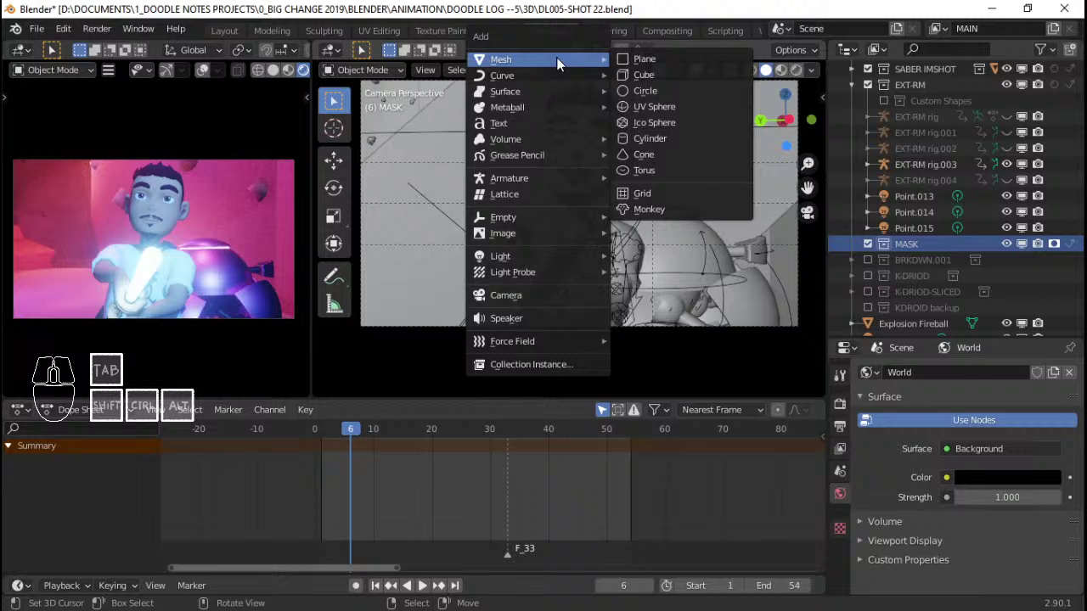
left_click(657, 88)
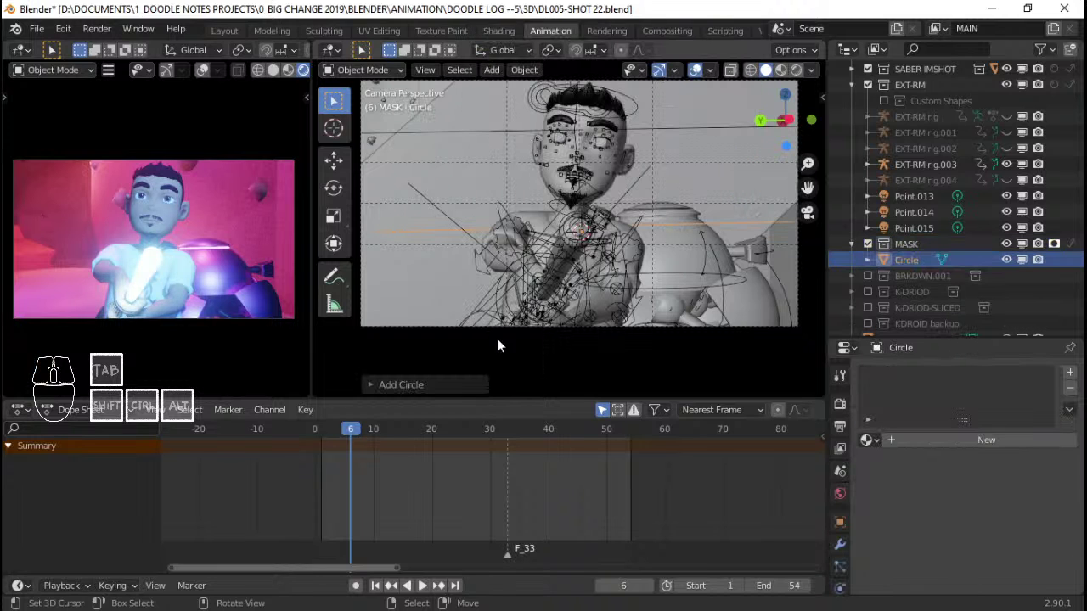
left_click(433, 383)
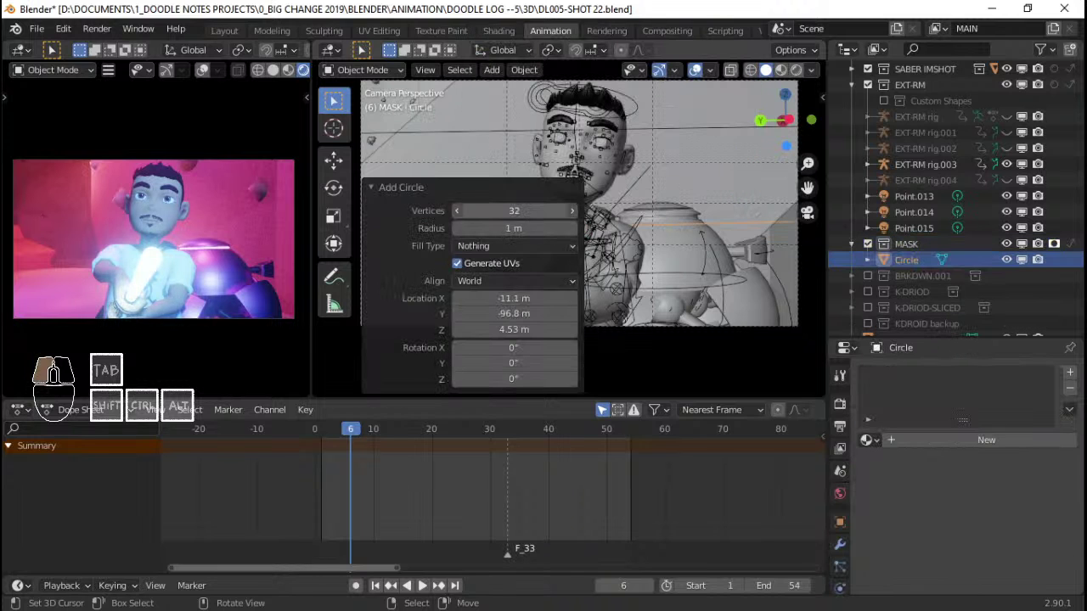
left_click(519, 246)
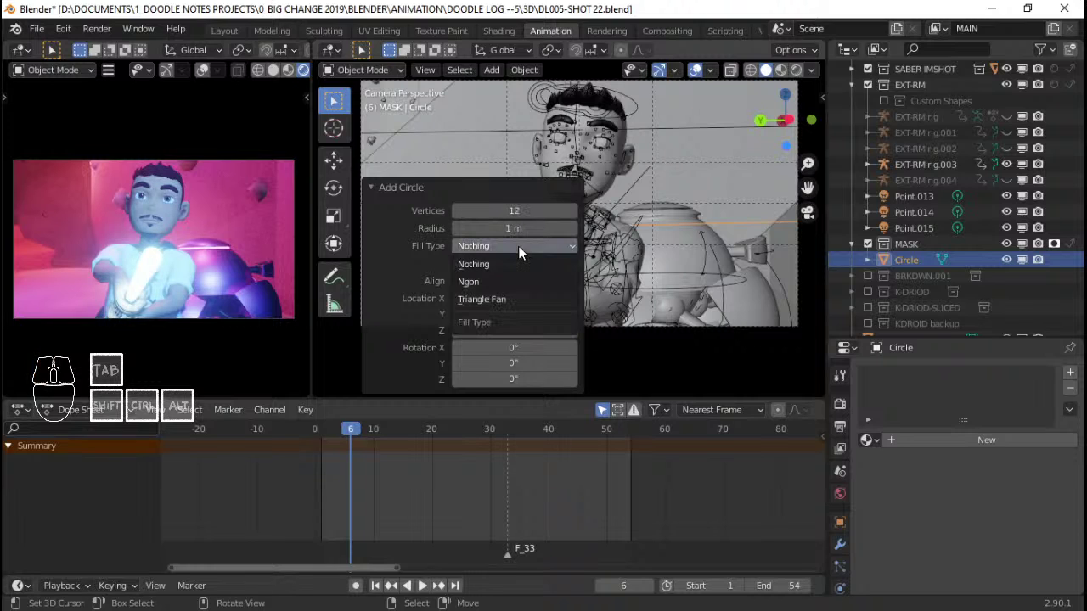
left_click(486, 301)
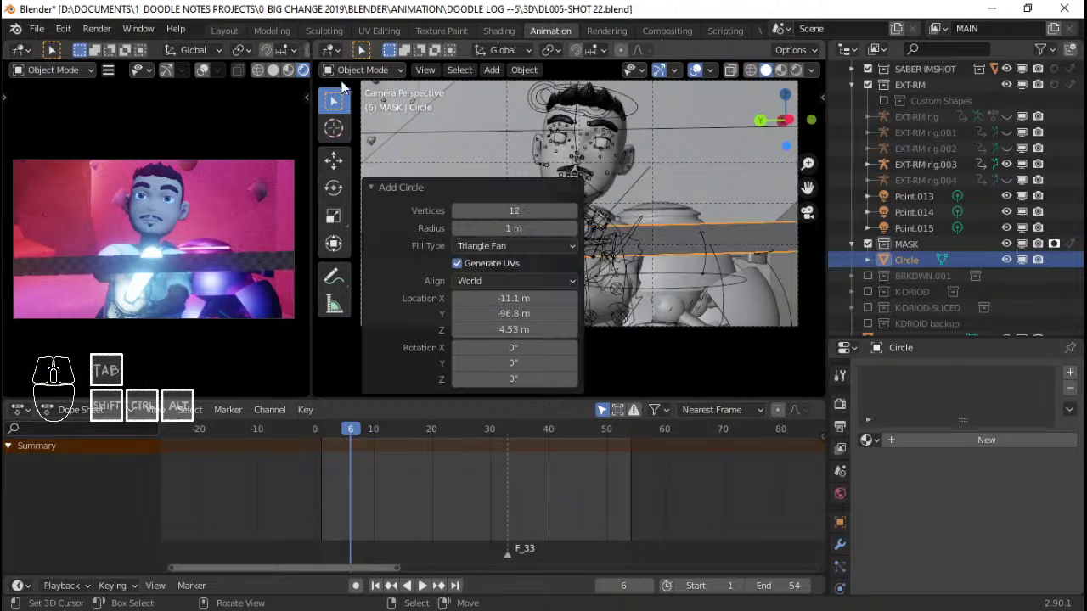
left_click(395, 195)
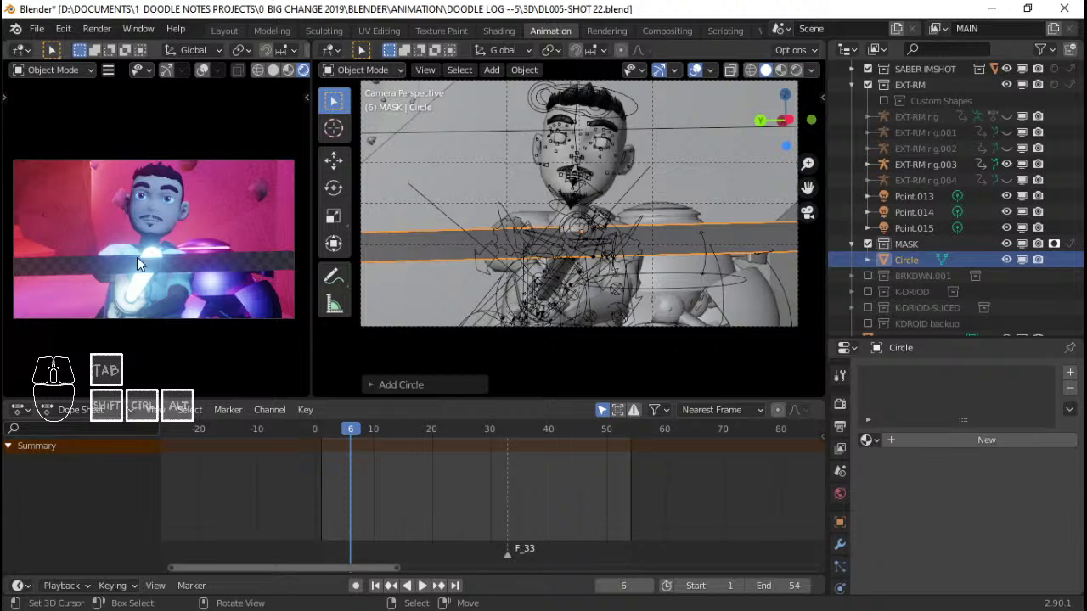
Rotate the new mask circle 90° about the global Y axis so that it faces the camera
key("r")
key("r")
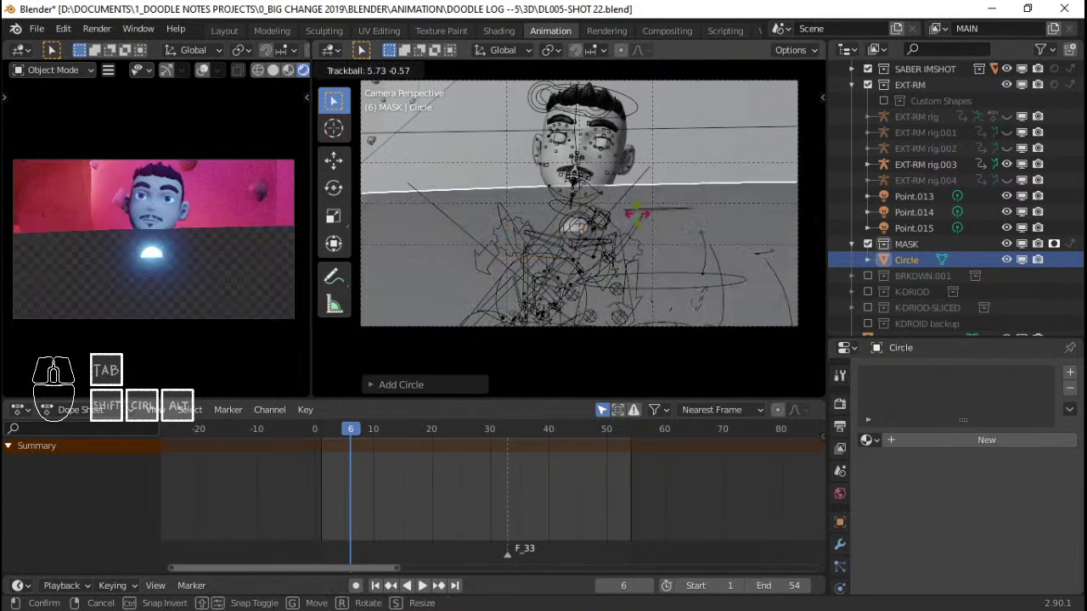
key("r")
key("y")
key("9")
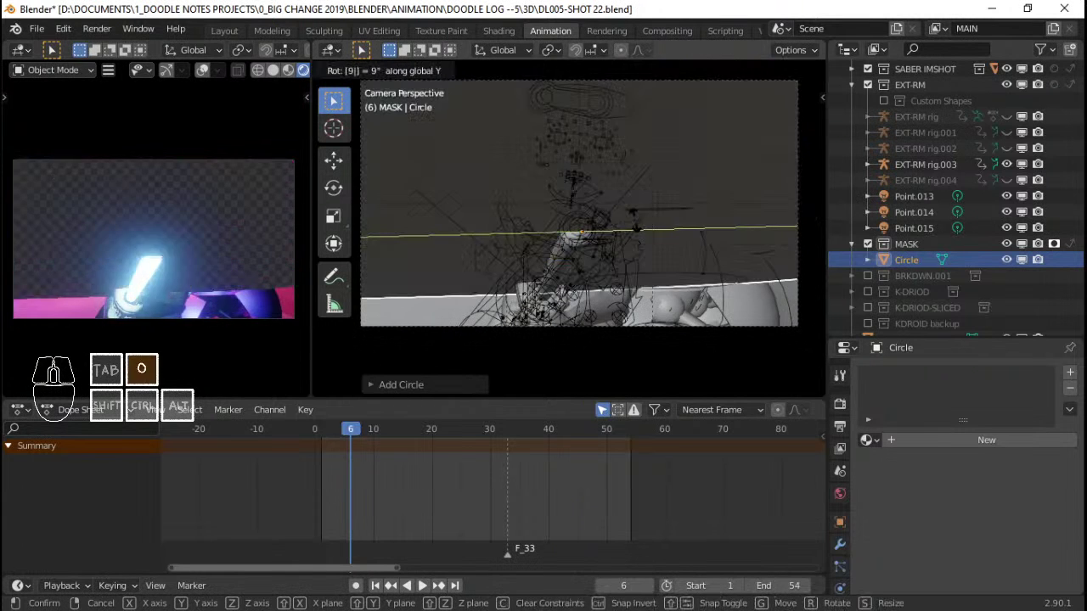
key("0")
key("Return")
Move the mask circle about 0.1 m in the negative global X direction and rotate it slightly
middle_click_drag(636, 220, 523, 259)
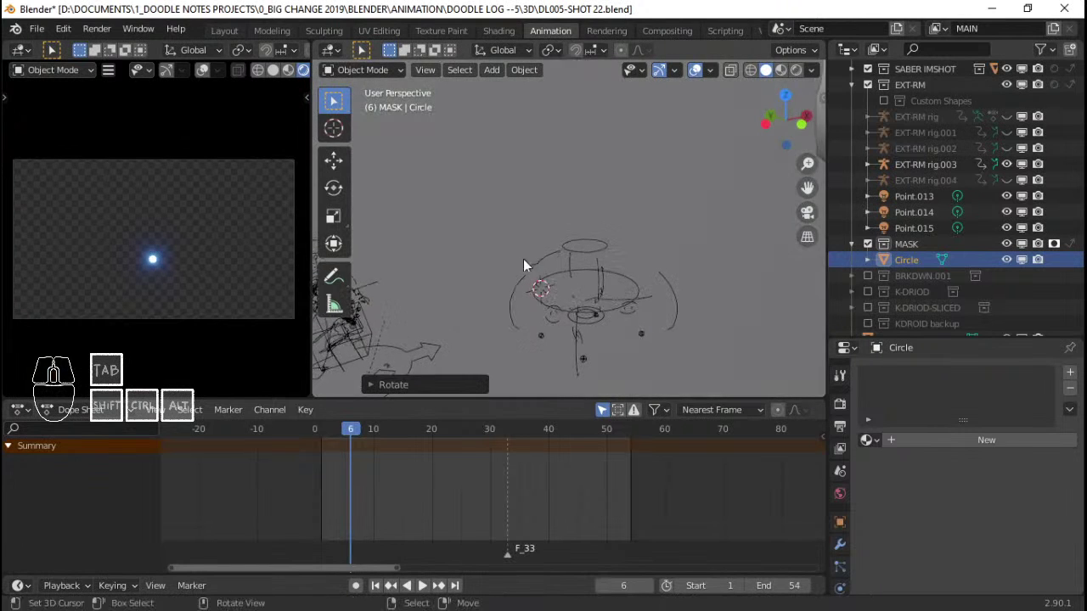
scroll(523, 259, "up", 10)
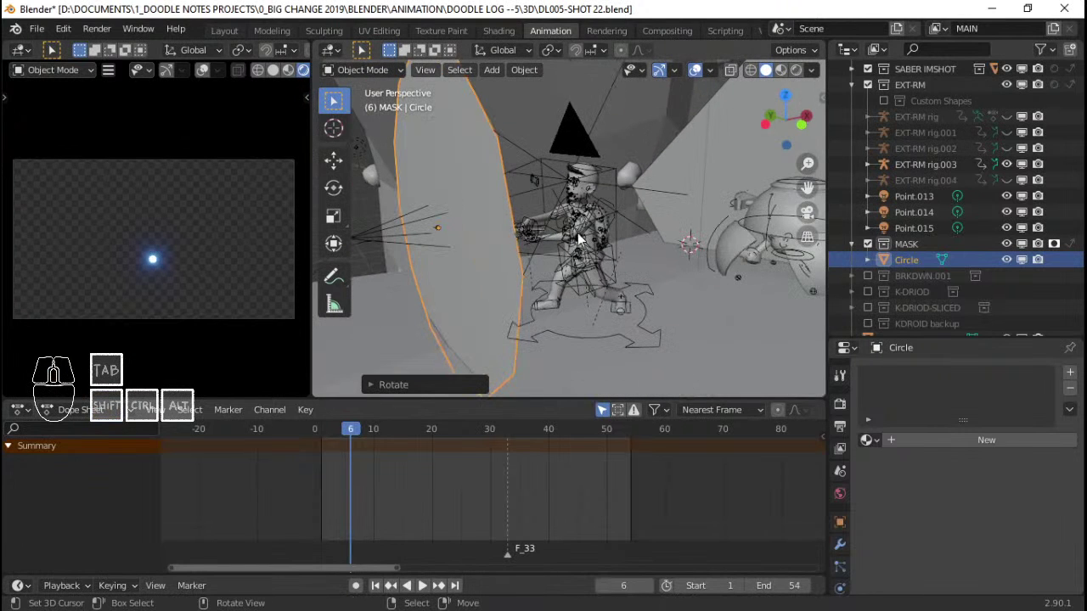
key("g")
key("Escape")
key("g")
key("x")
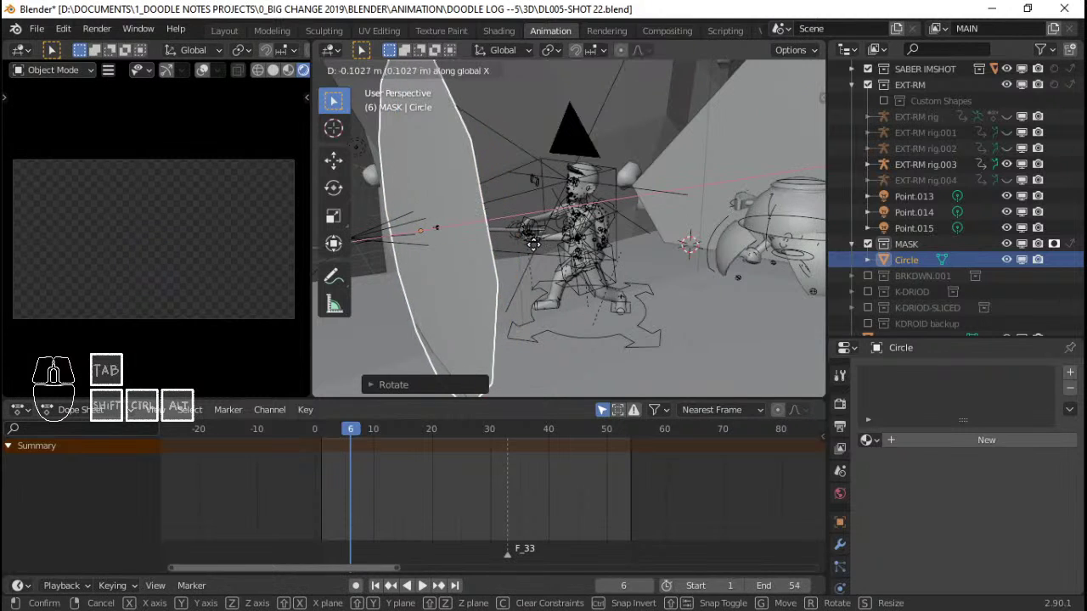
left_click(535, 246)
key("r")
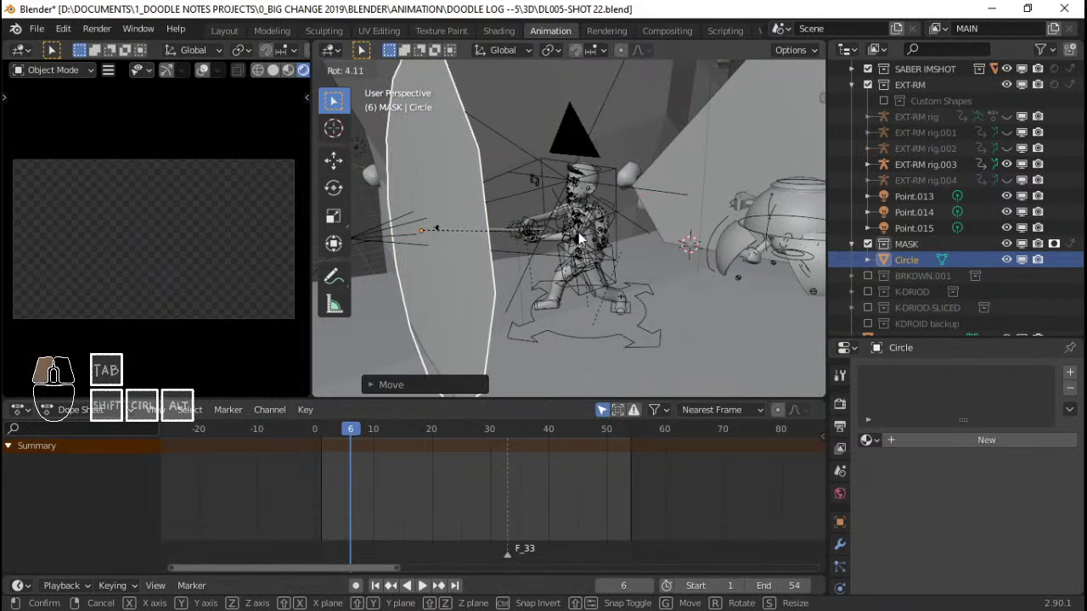
left_click(560, 236)
Insert a Location & Rotation keyframe for the mask circle at frame 1
middle_click_drag(552, 233, 653, 273)
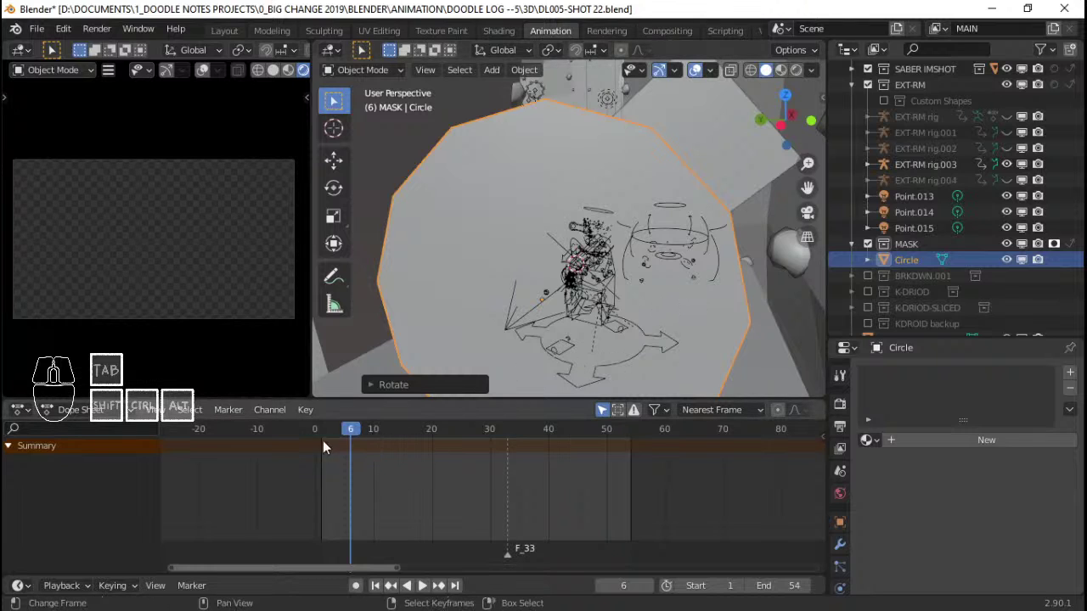
key("shift+Left")
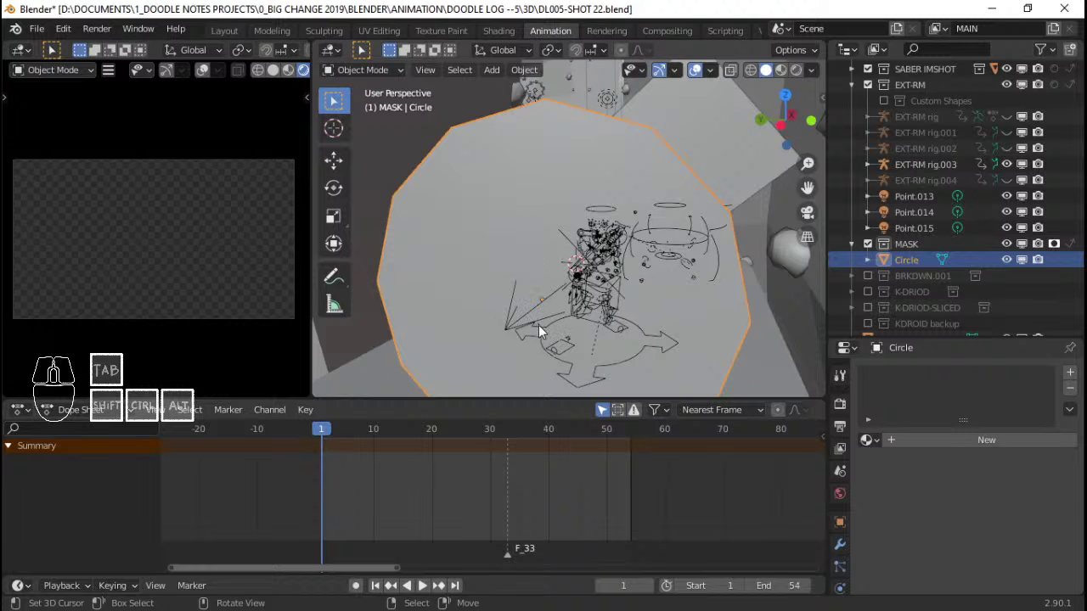
key("i")
middle_click_drag(526, 327, 558, 293)
key("g")
key("Escape")
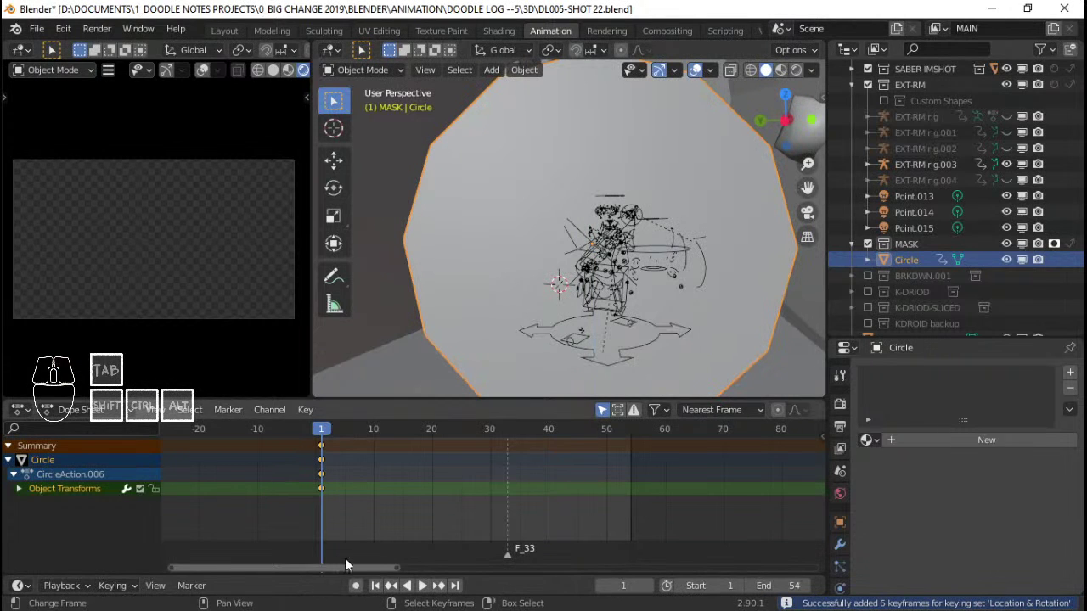
Turn on auto keying and lower the mask circle along global Z at frame 1
left_click(356, 585)
key("g")
key("z")
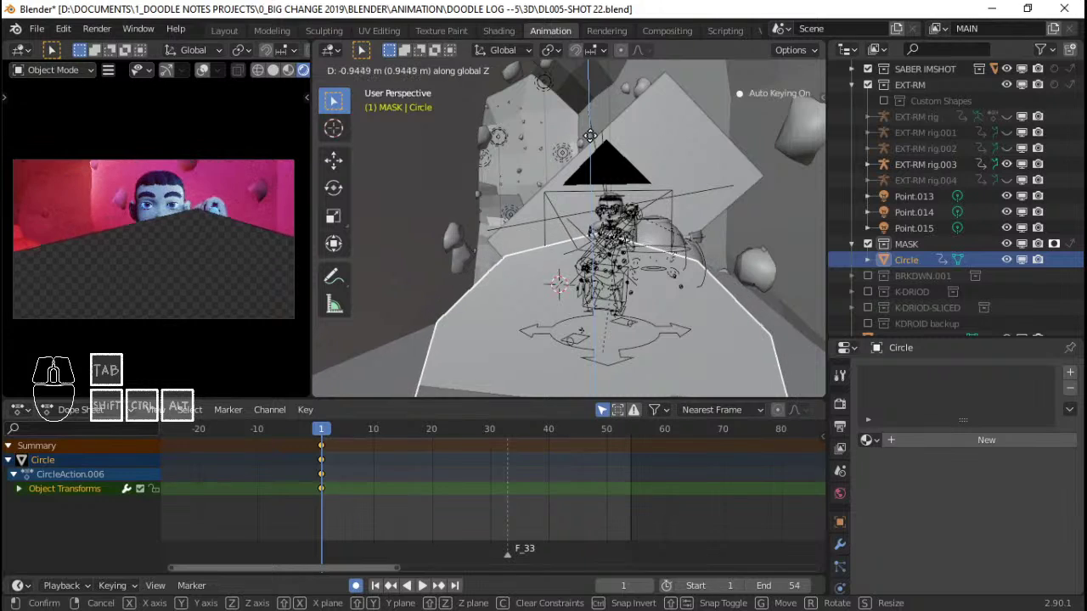
left_click(370, 417)
Go to frame 6 and add a Subdivision modifier to the mask circle
left_click_drag(332, 477, 349, 489)
middle_click_drag(608, 230, 633, 238)
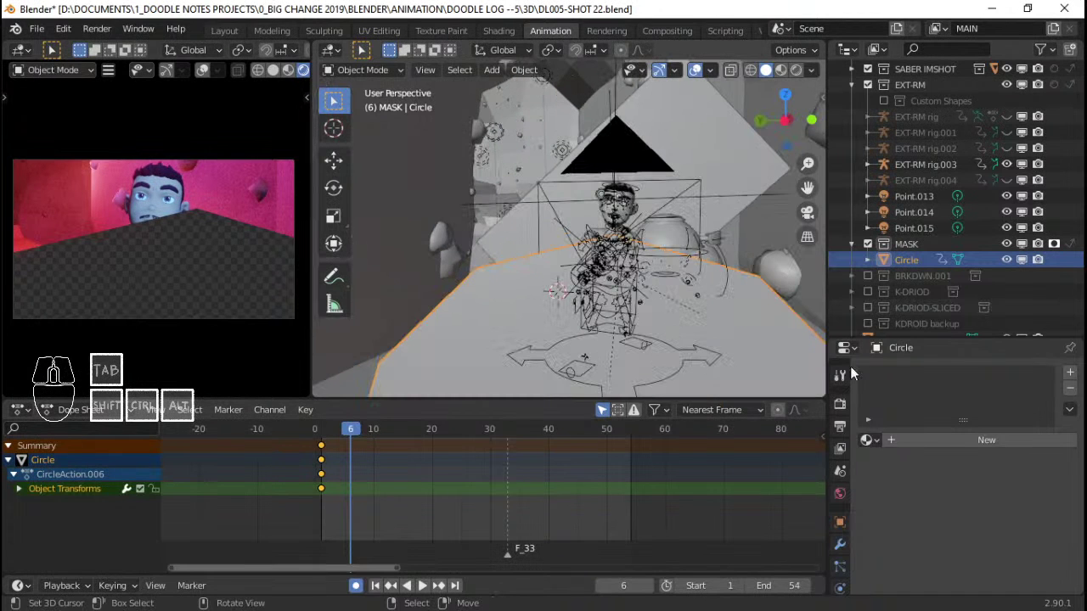
left_click(840, 543)
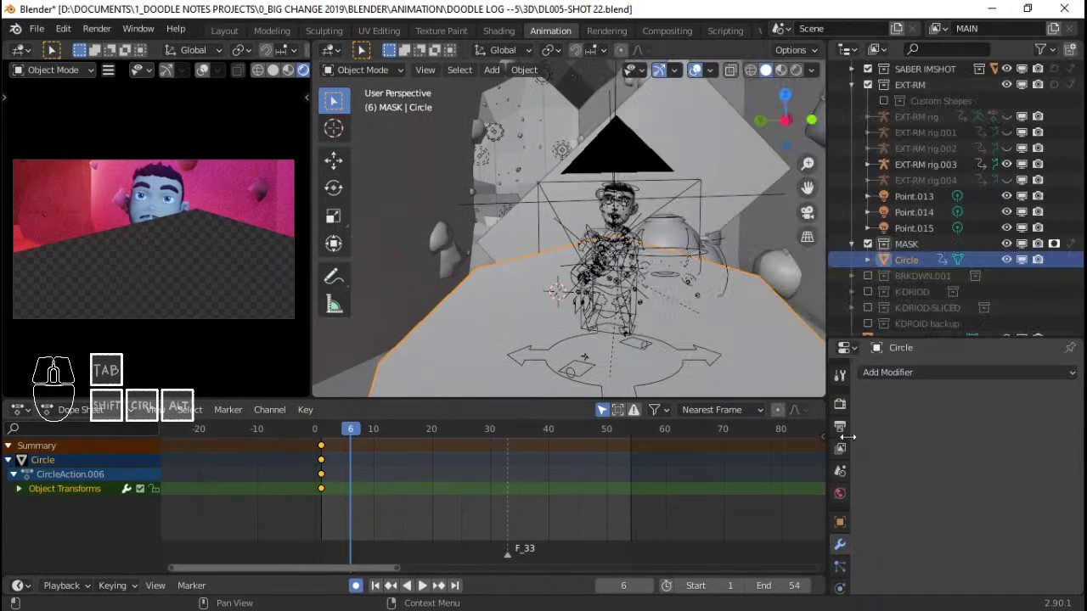
left_click(933, 372)
left_click(769, 301)
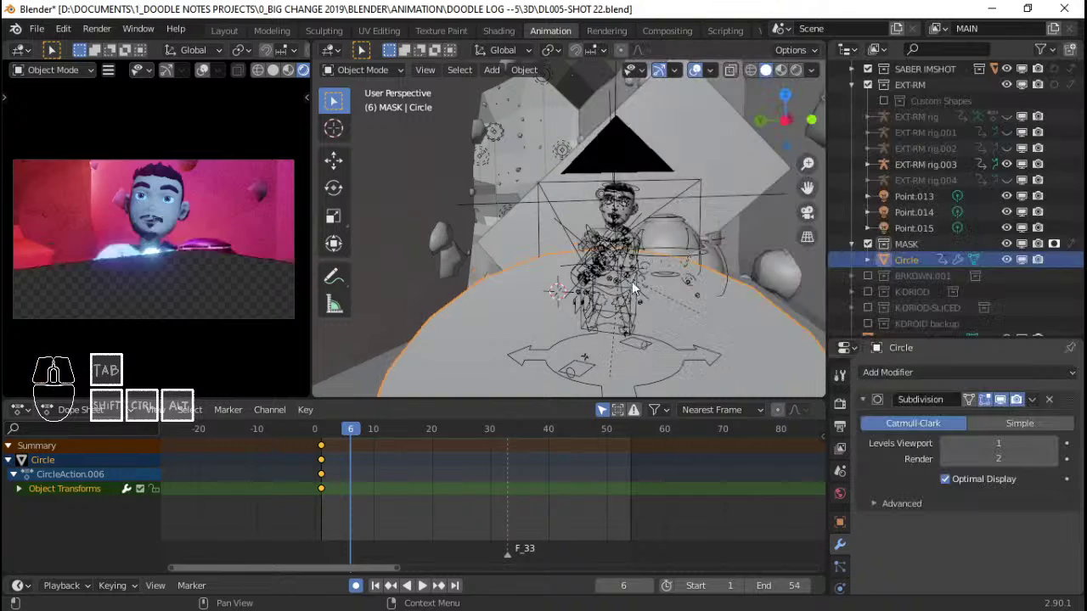
Vertex-slide the circle's top vertex down toward its centre in Edit Mode to form a notch, and return to Object Mode
middle_click_drag(632, 281, 662, 256)
key("Tab")
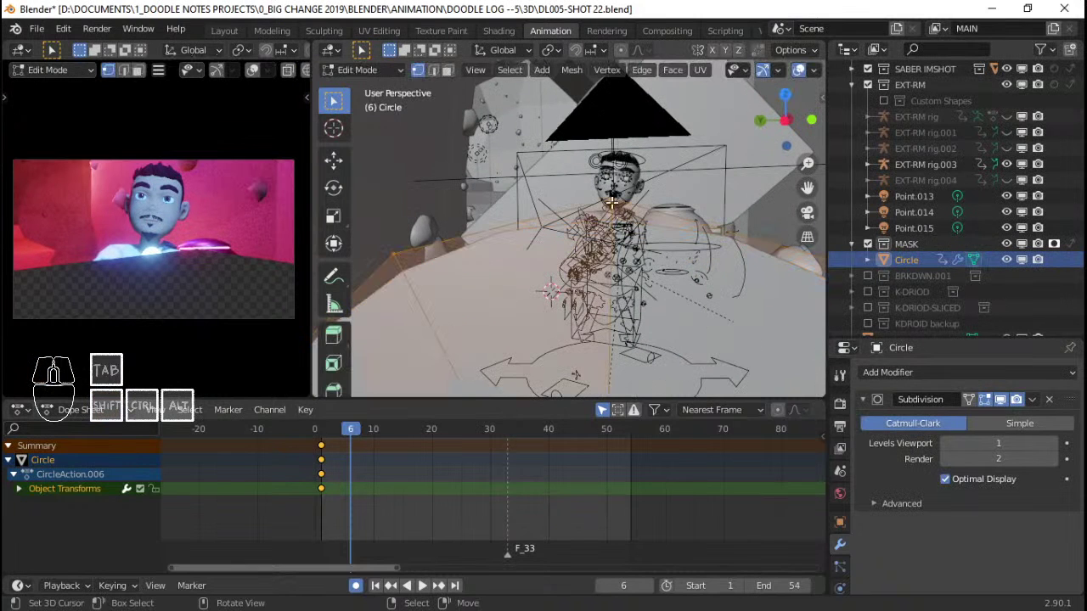
middle_click_drag(620, 164, 625, 132)
key("shift+v")
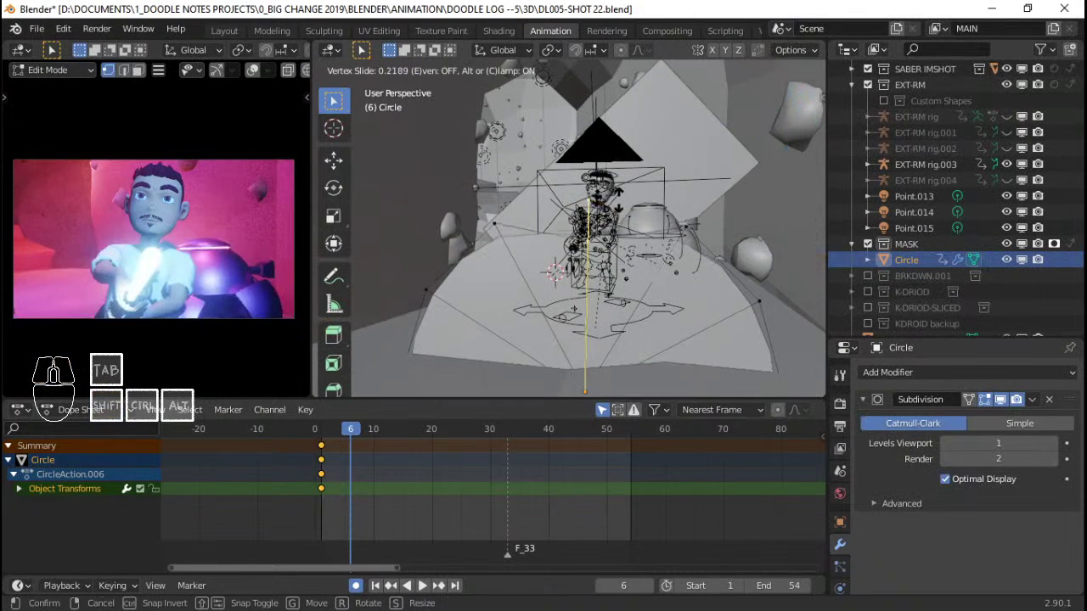
left_click(602, 321)
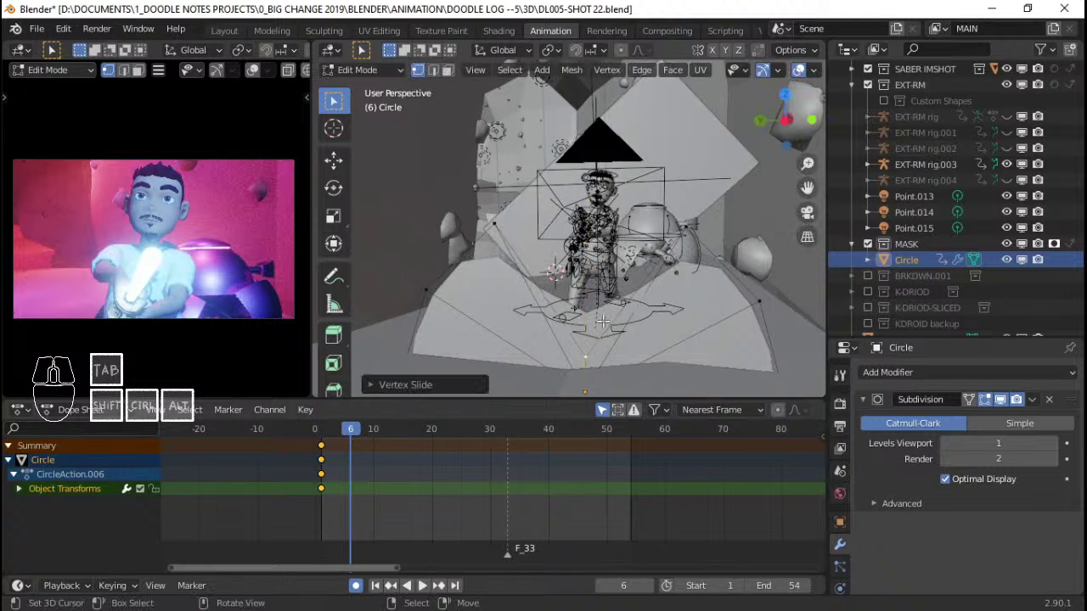
key("Tab")
Raise the mask circle about 0.5 m along global Z at frame 6 and set its Subdivision viewport level to 5
key("g")
key("z")
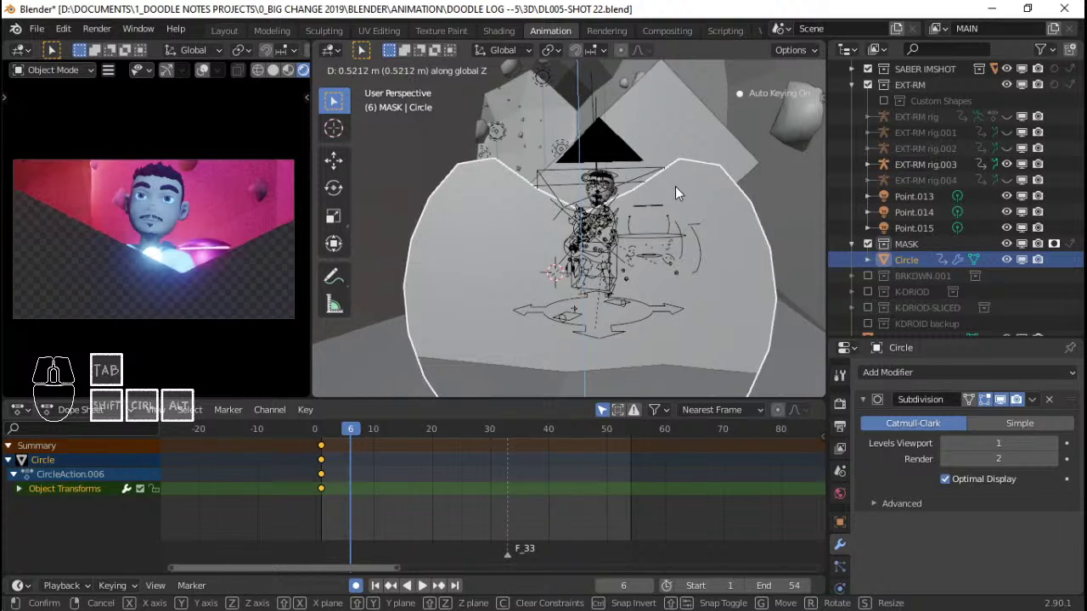
left_click(675, 186)
left_click(1054, 443)
left_click(1055, 444)
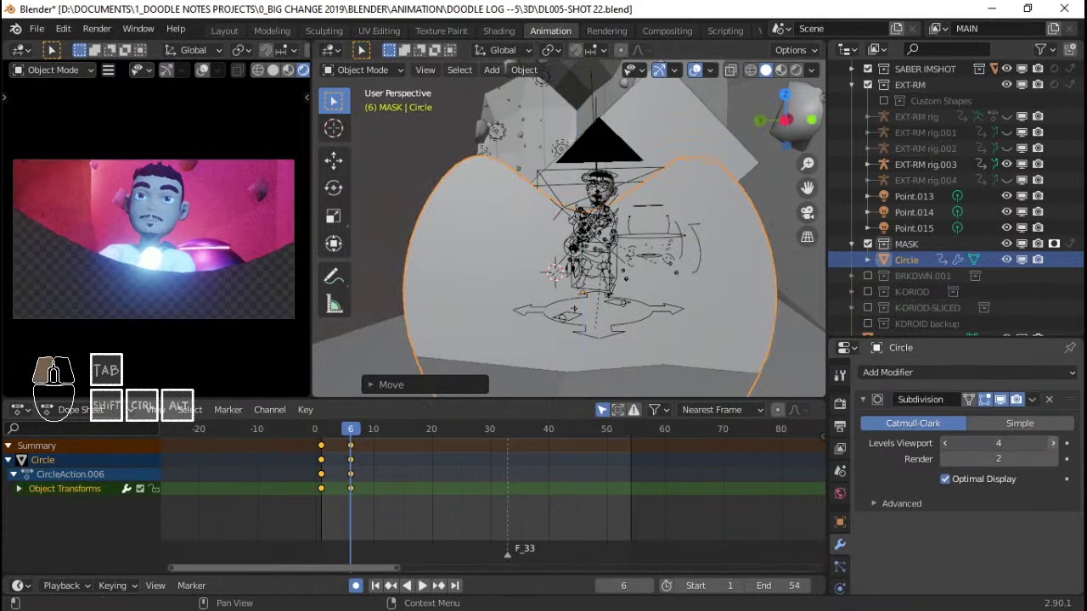
Rotate and shift the mask at frame 6 so its notch tilts around the character and glowing saber
key("r")
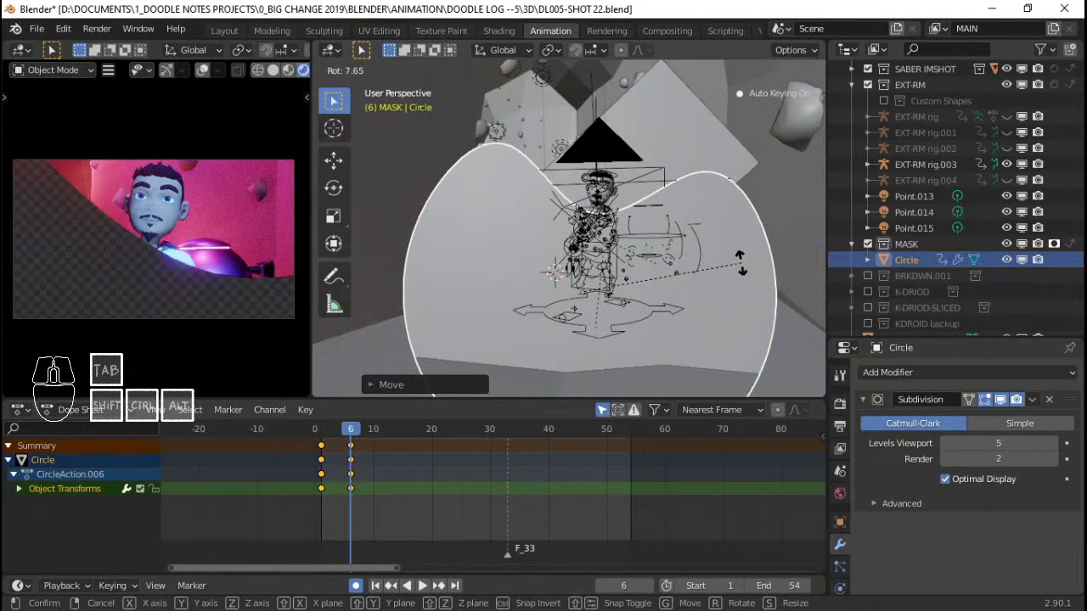
key("Escape")
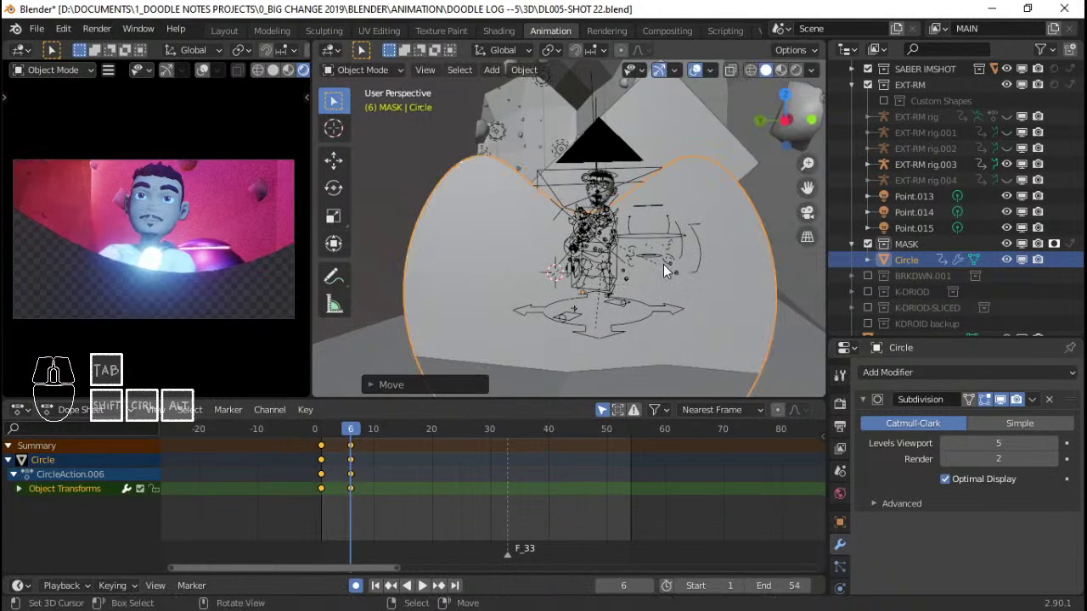
key("r")
left_click(645, 259)
key("g")
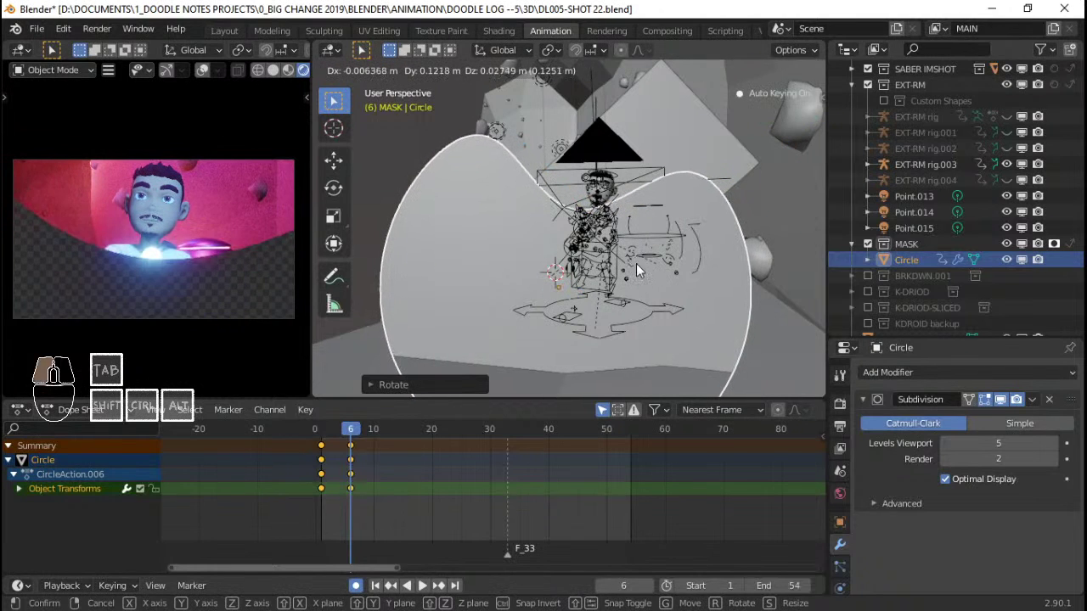
left_click(636, 264)
key("r")
left_click(687, 266)
Nudge the mask circle's notch vertex slightly in Edit Mode at frame 6 and return to Object Mode
key("Tab")
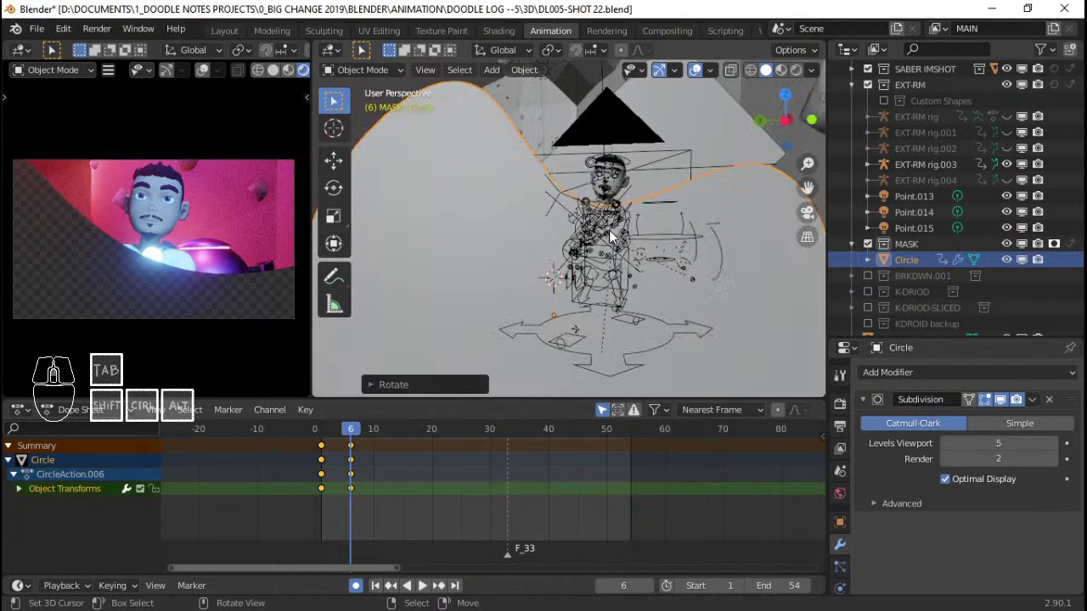
key("g")
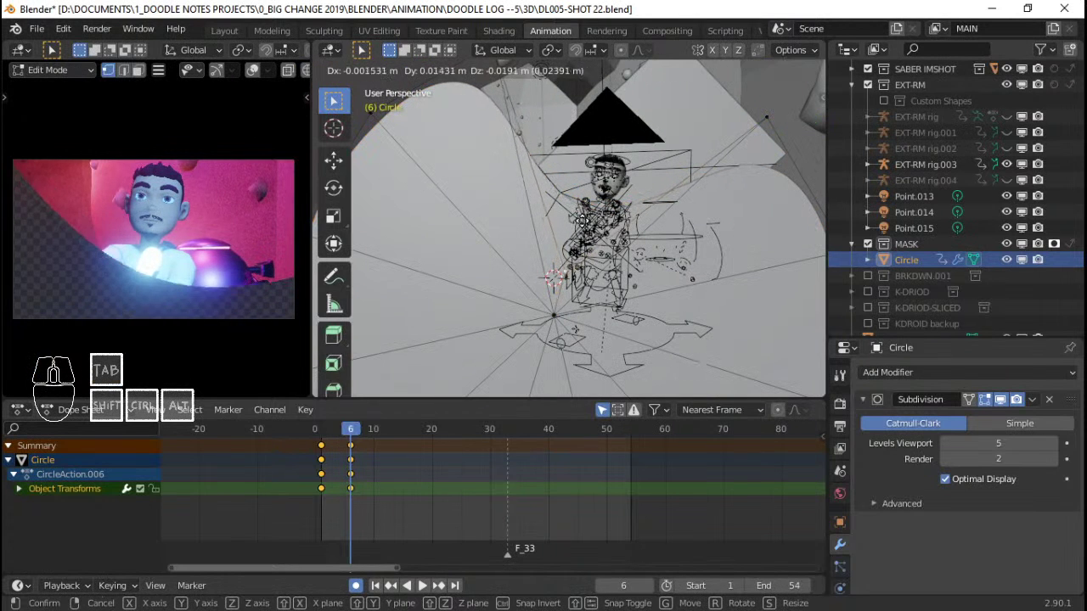
left_click(643, 245)
key("g")
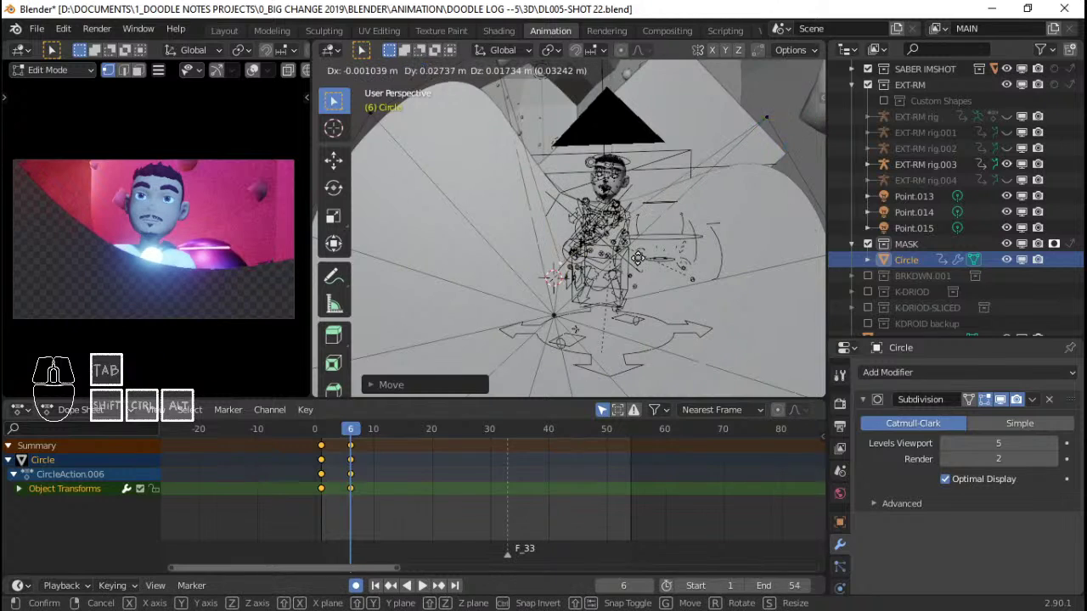
left_click(637, 259)
key("Tab")
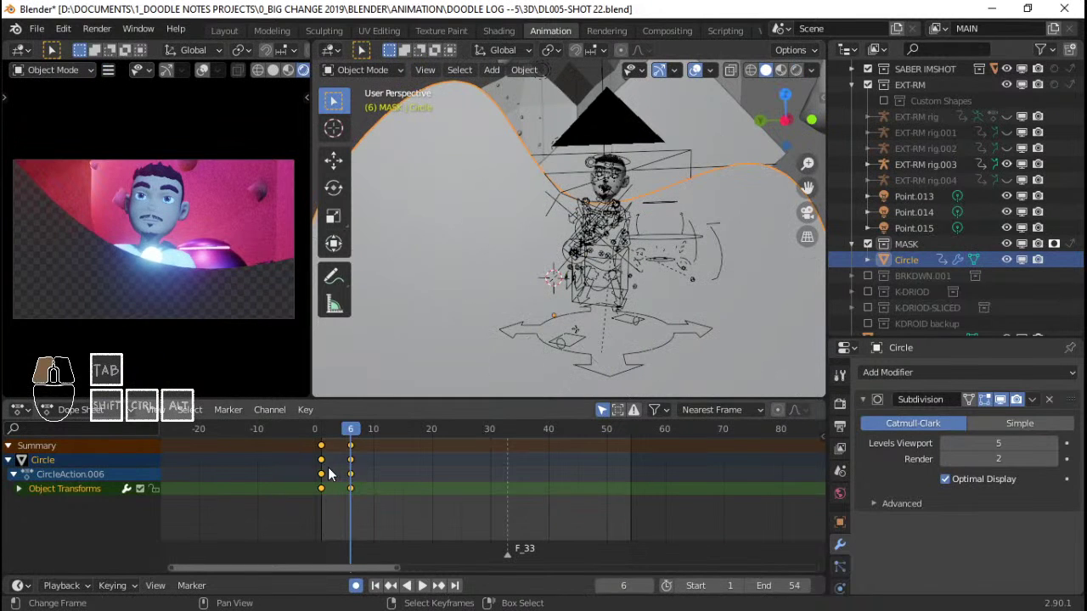
Raise the mask circle at frame 1 until it hides the entire camera view
left_click_drag(330, 474, 322, 474)
key("g")
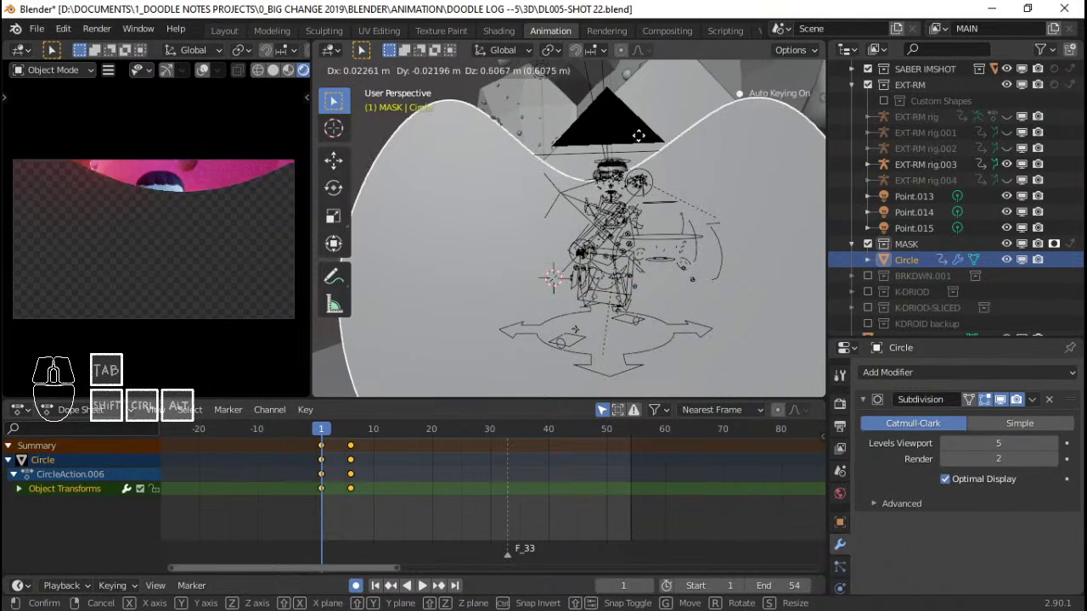
right_click(722, 165)
left_click(635, 246)
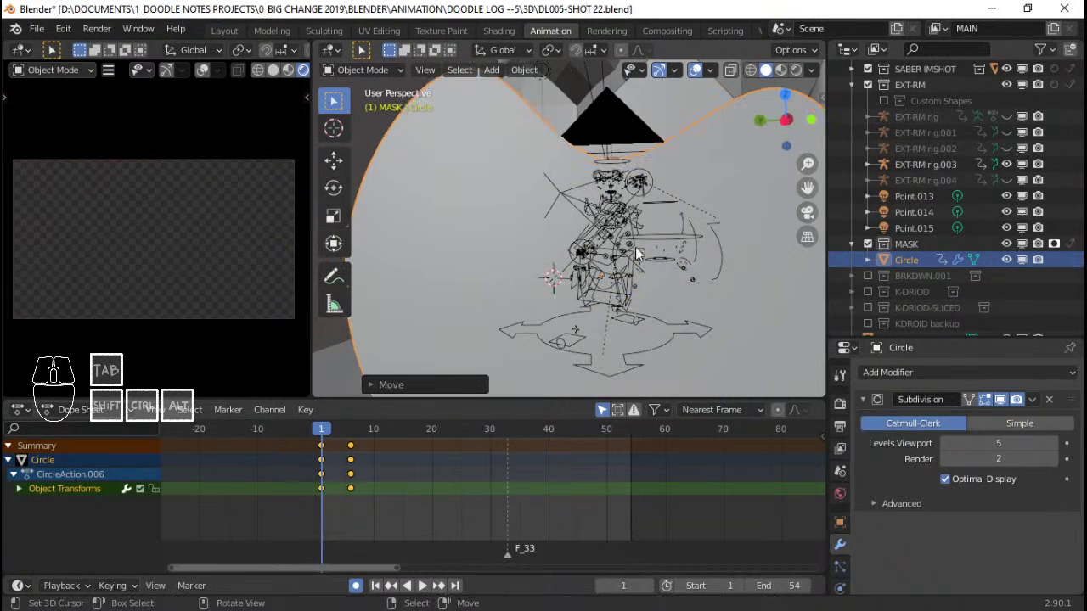
Rotate and lower the mask circle at frame 10 so it clears the camera view and reveals the whole shot
left_click_drag(330, 477, 354, 478)
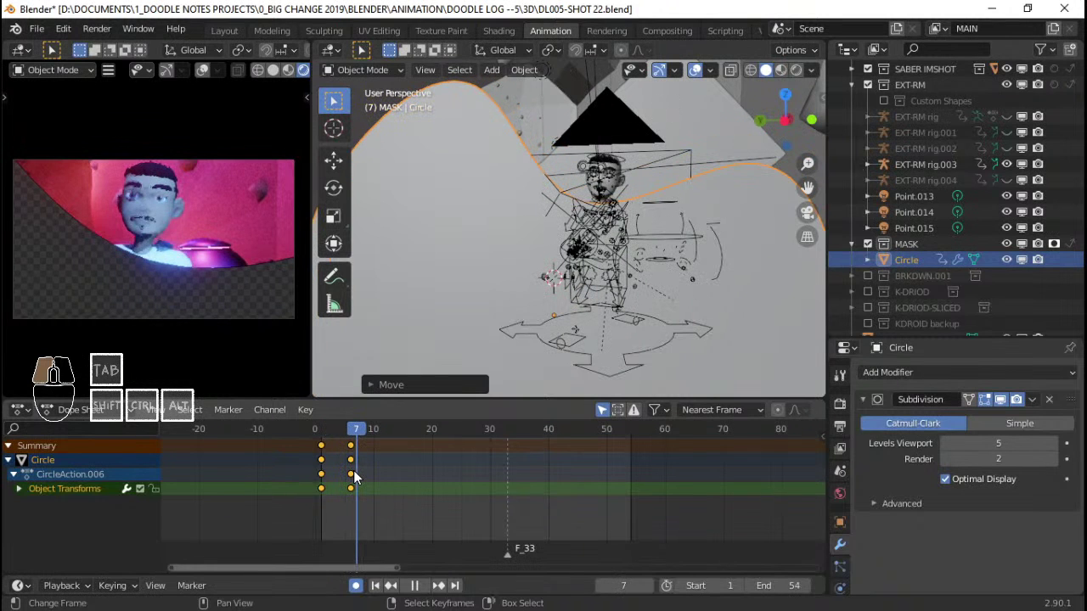
key("Right")
key("Right")
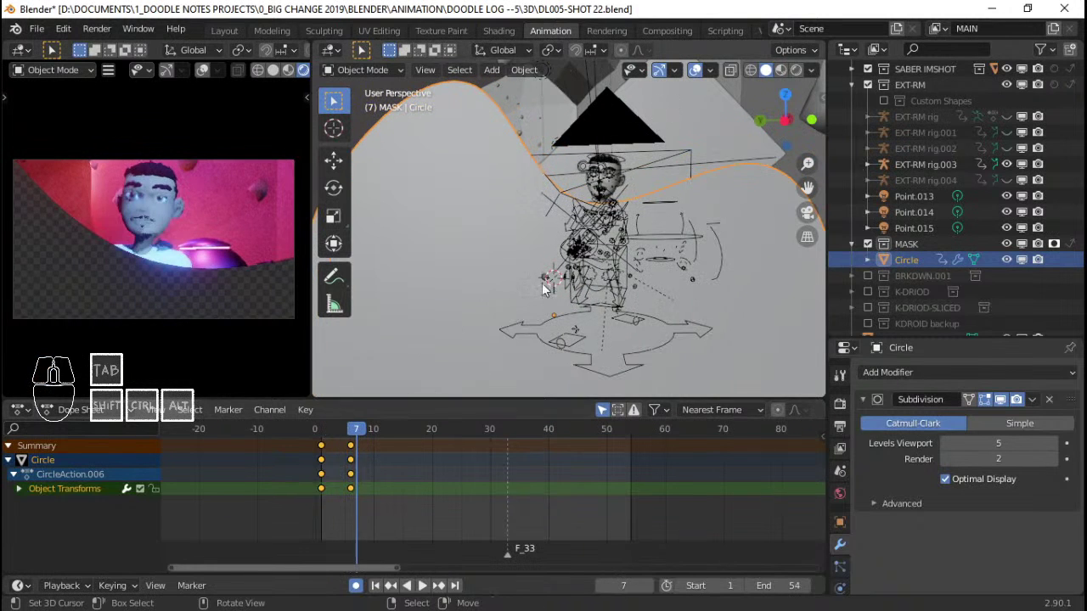
key("Right")
middle_click_drag(664, 229, 647, 252)
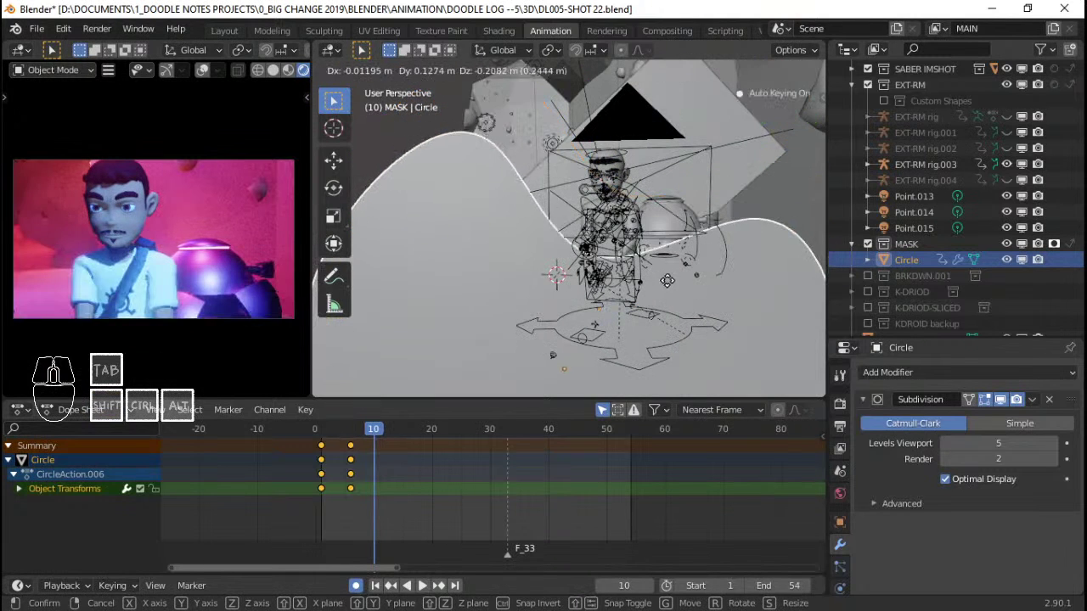
left_click(720, 243)
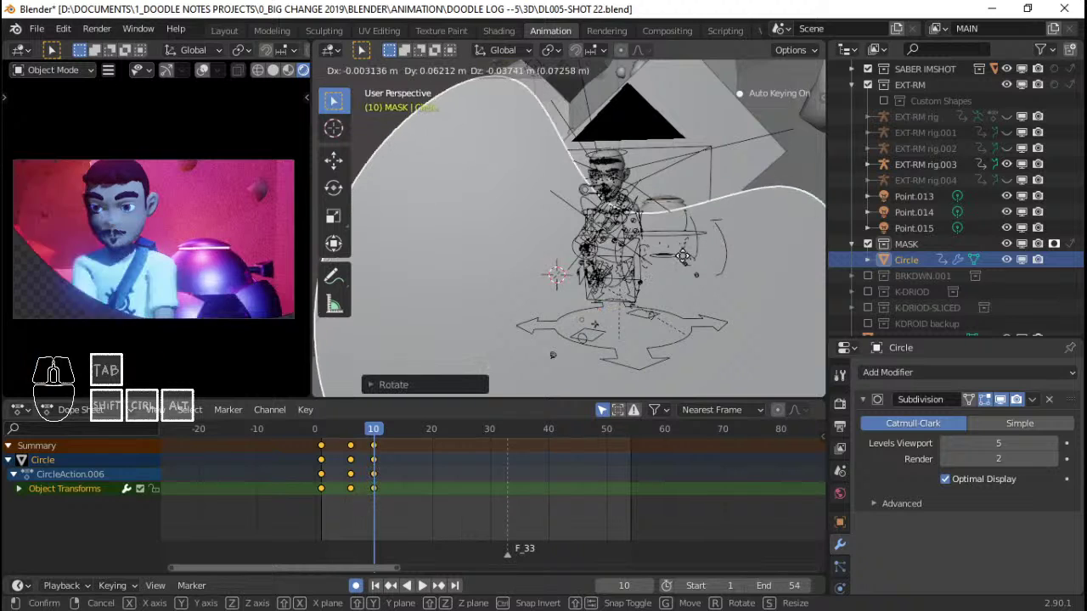
key("g")
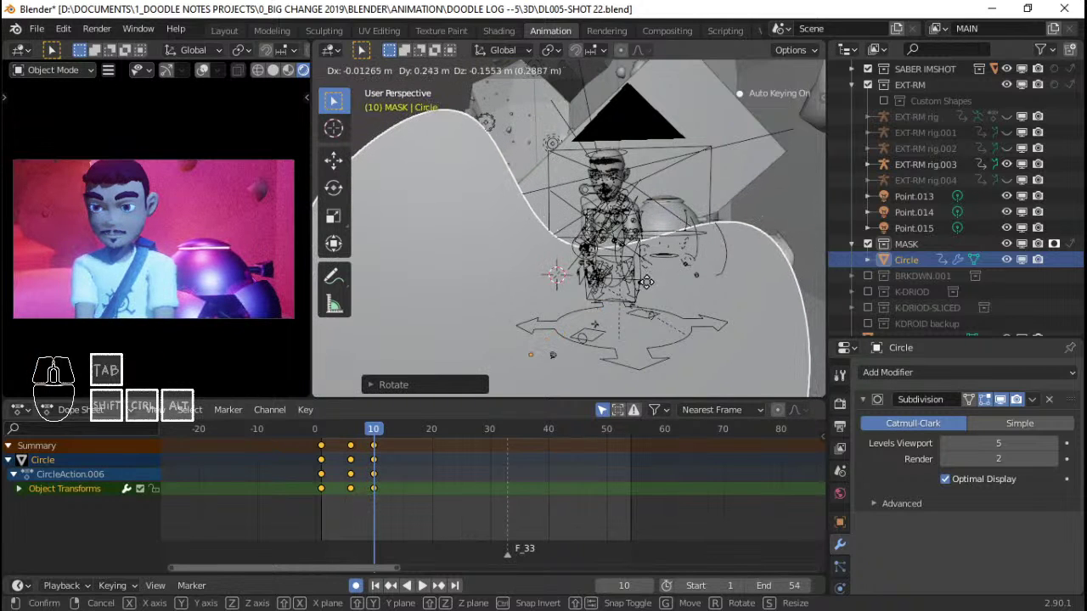
left_click(646, 282)
Play the shot from its first frame to review the mask reveal
key("shift+Left")
key("space")
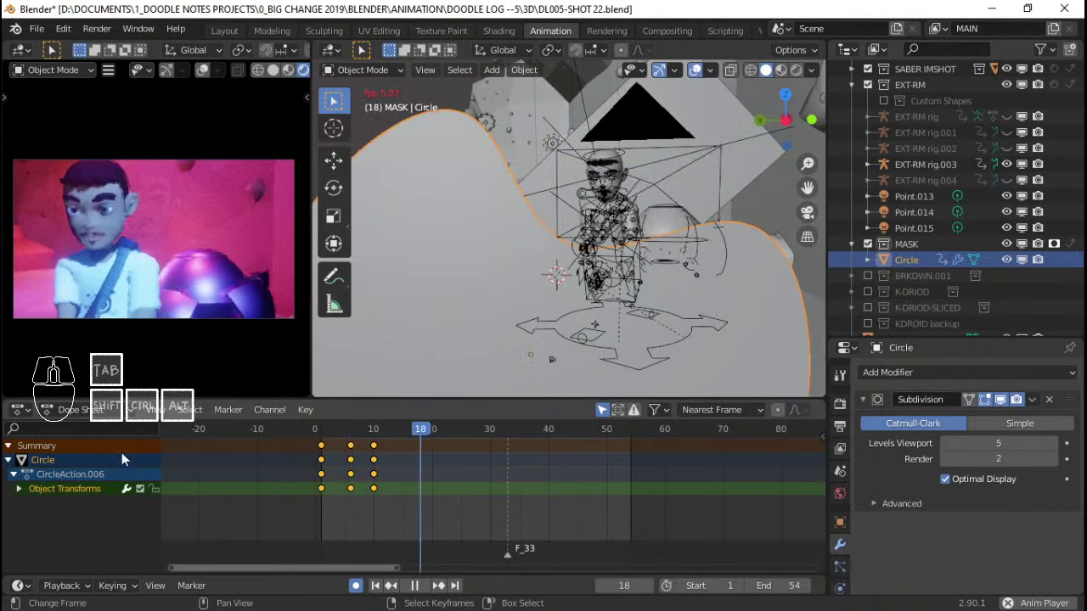
key("space")
Select the Explosion Fireball plane and examine the droid's explosion between frames 26 and 42
scroll(725, 163, "up", 3)
left_click(730, 167)
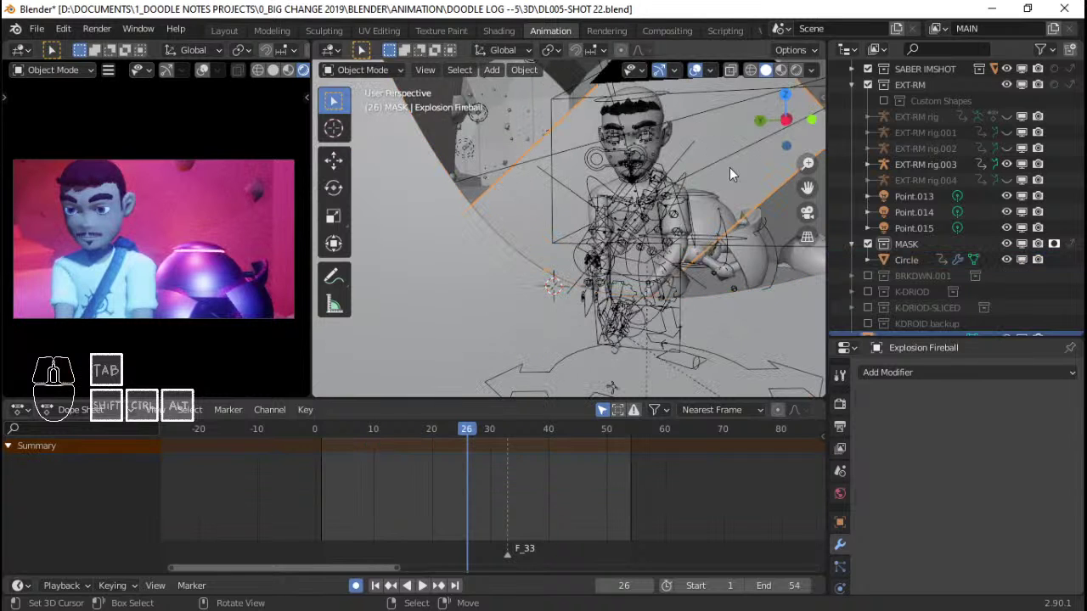
scroll(715, 185, "up", 2)
middle_click_drag(715, 185, 588, 224, "shift")
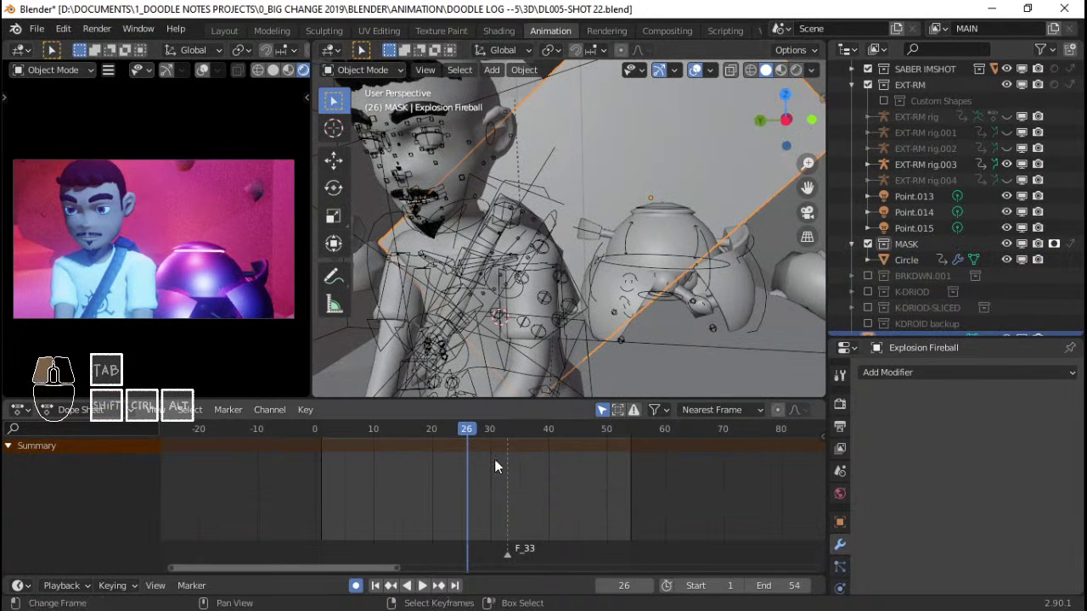
left_click(363, 468)
left_click_drag(453, 462, 568, 470)
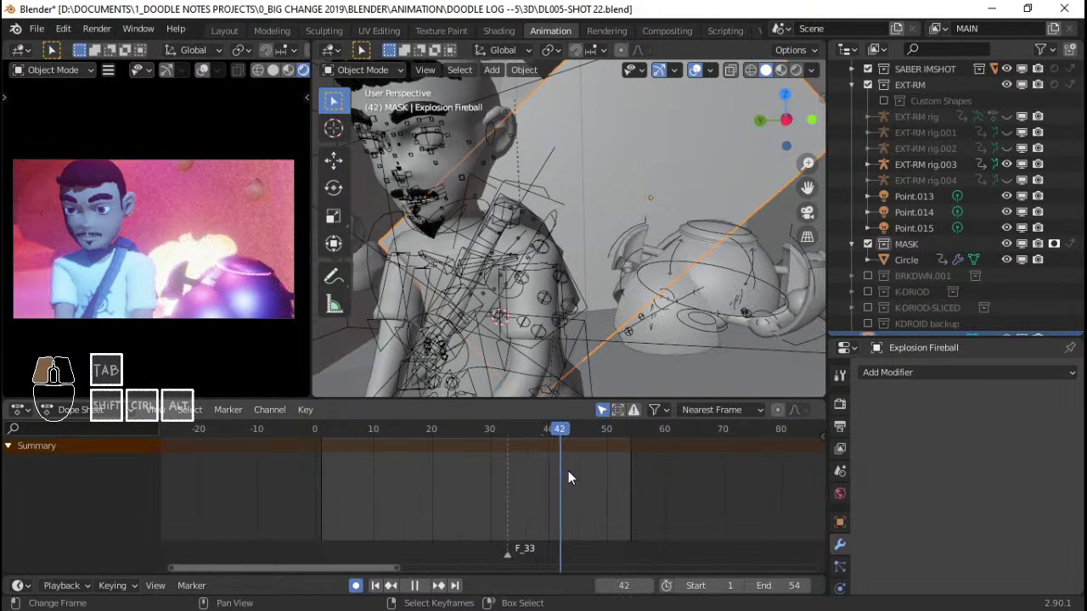
left_click(482, 465)
key("space")
key("Escape")
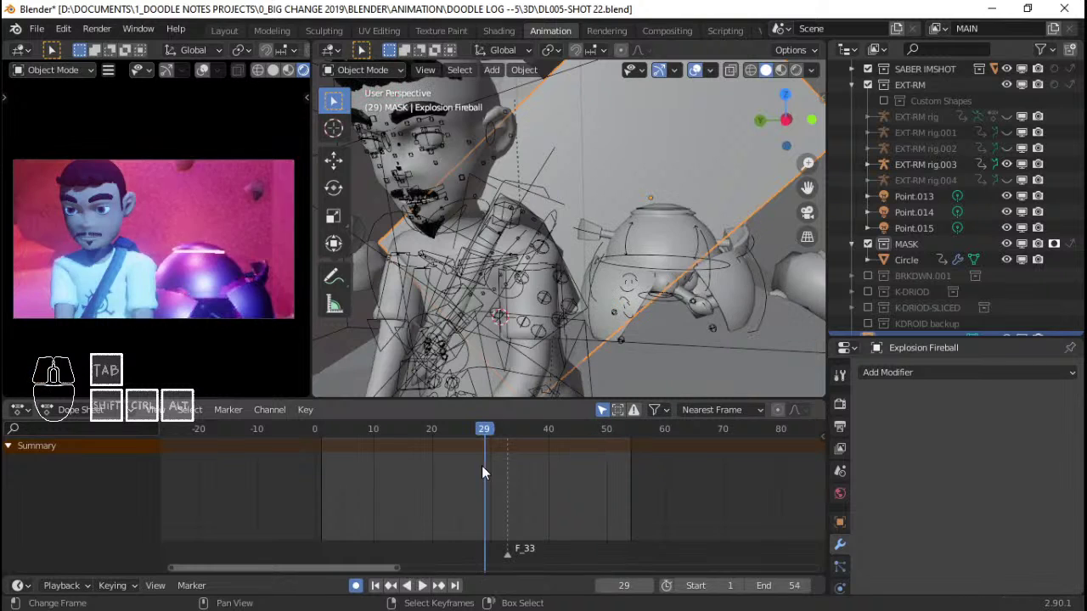
Replay the droid's explosion repeatedly from around frames 24 to 30 to check its timing and flash
key("space")
left_click_drag(492, 469, 537, 466)
key("space")
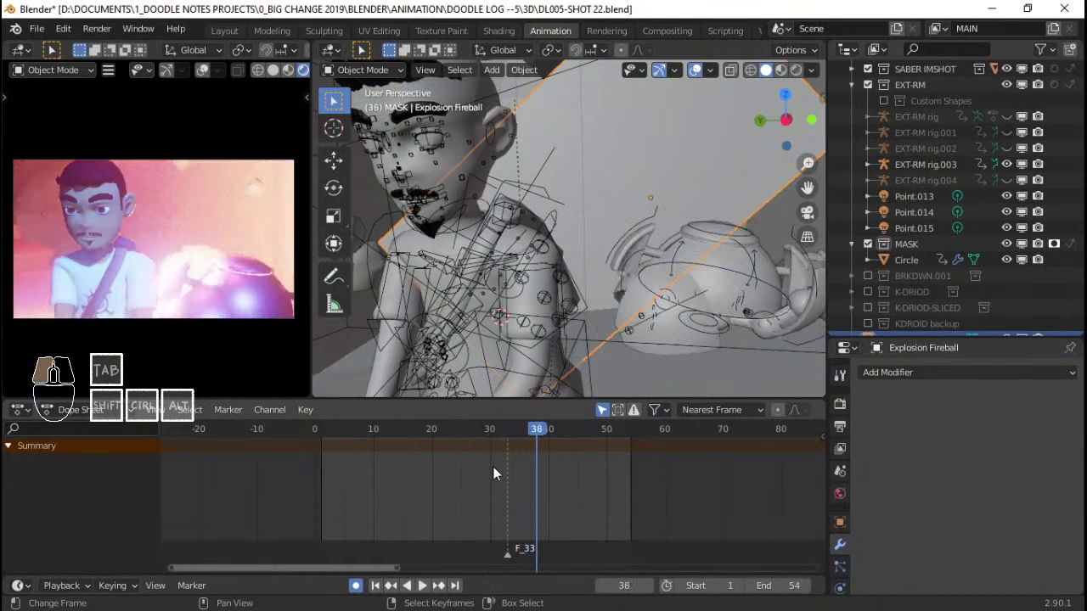
left_click(493, 466)
key("space")
key("Escape")
key("space")
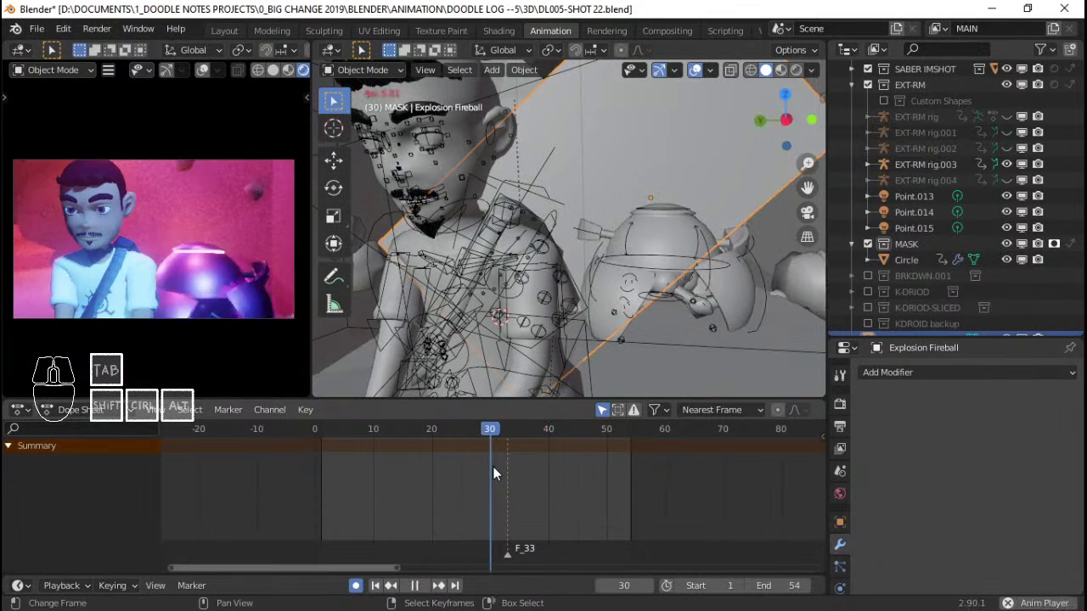
key("Escape")
key("space")
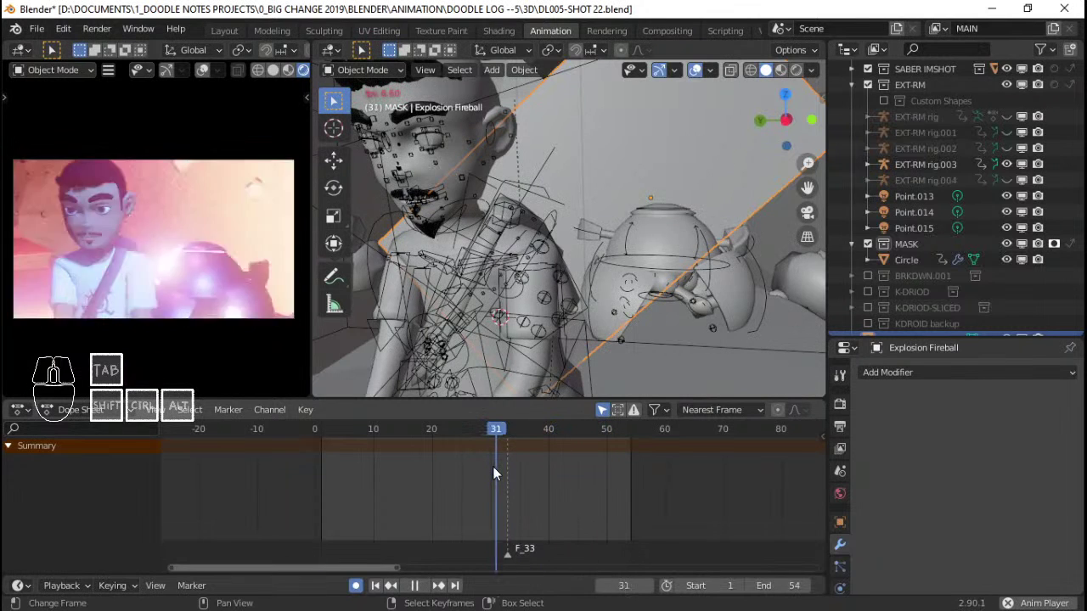
key("Escape")
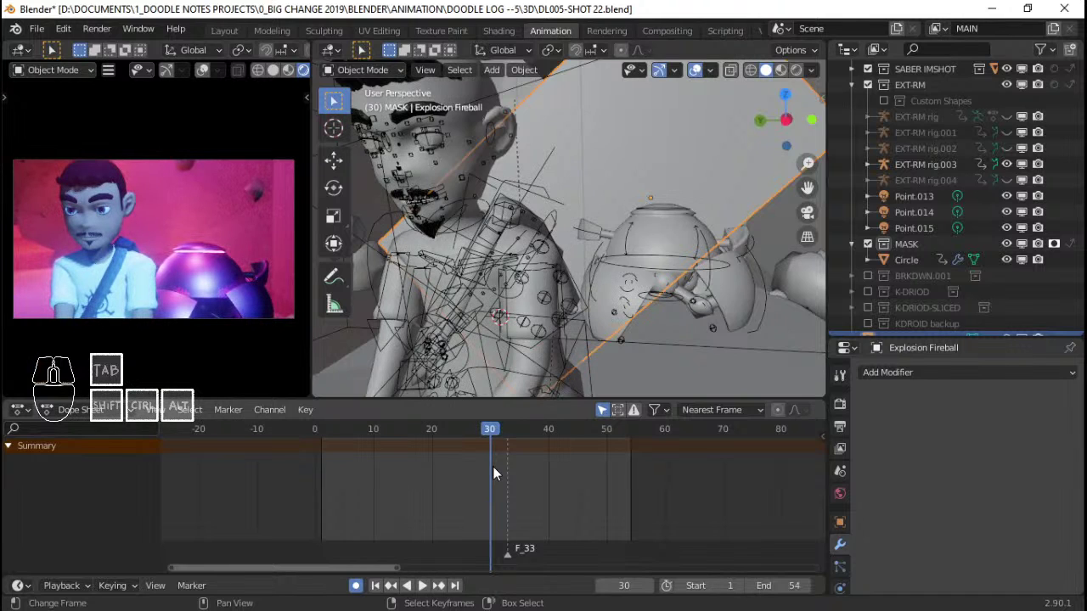
key("space")
left_click(492, 466)
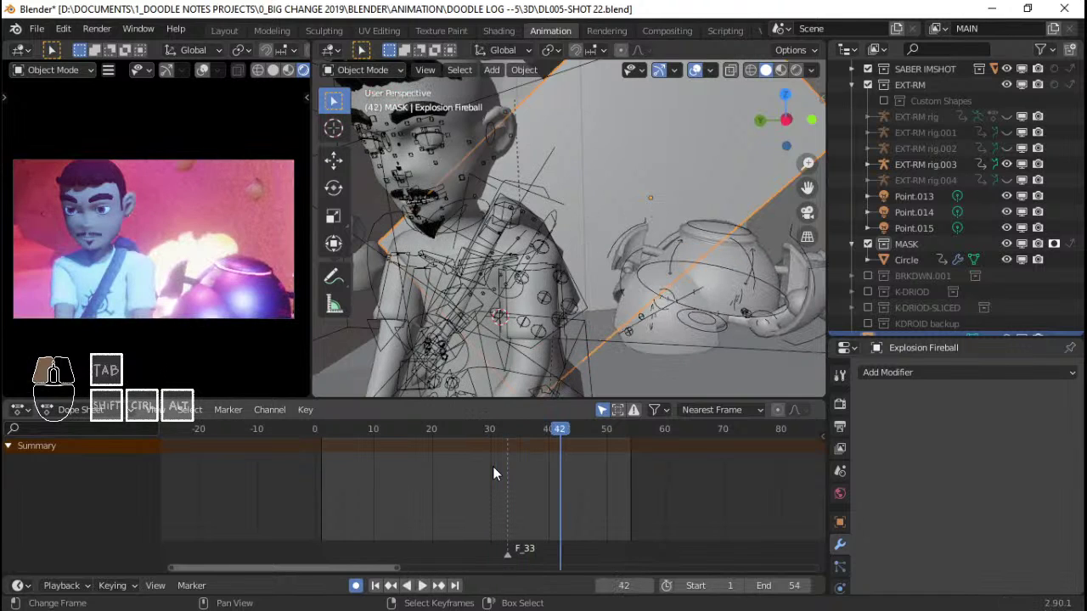
key("space")
key("space")
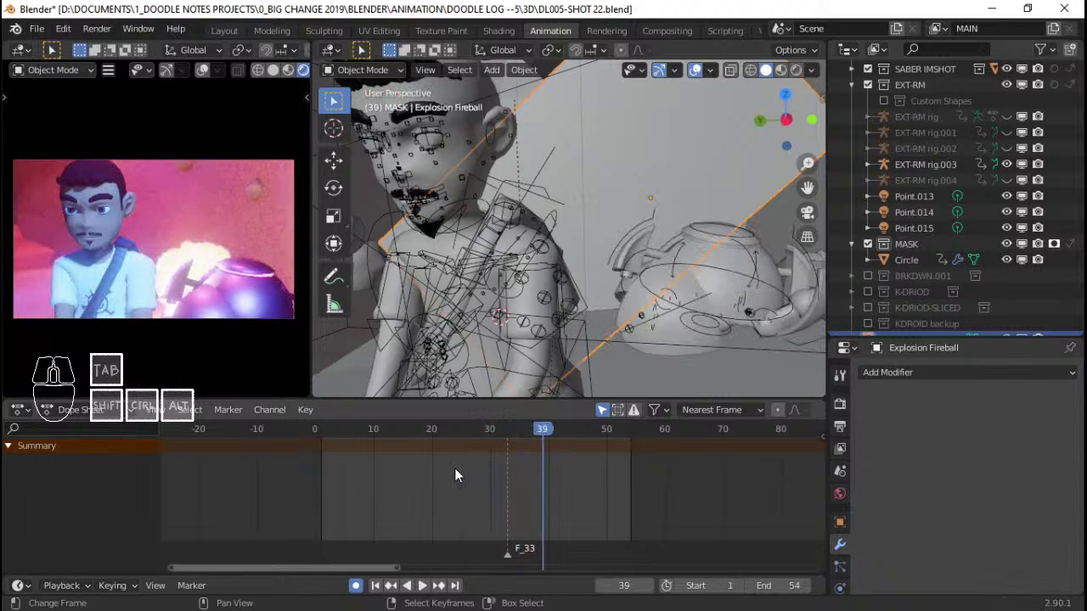
left_click(455, 474)
key("space")
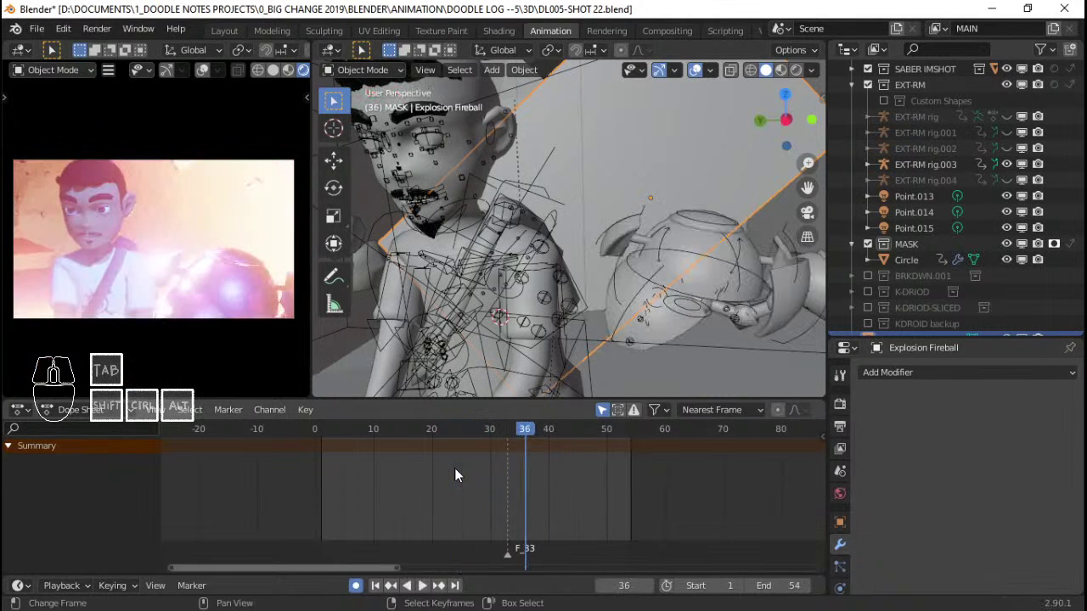
left_click(455, 474)
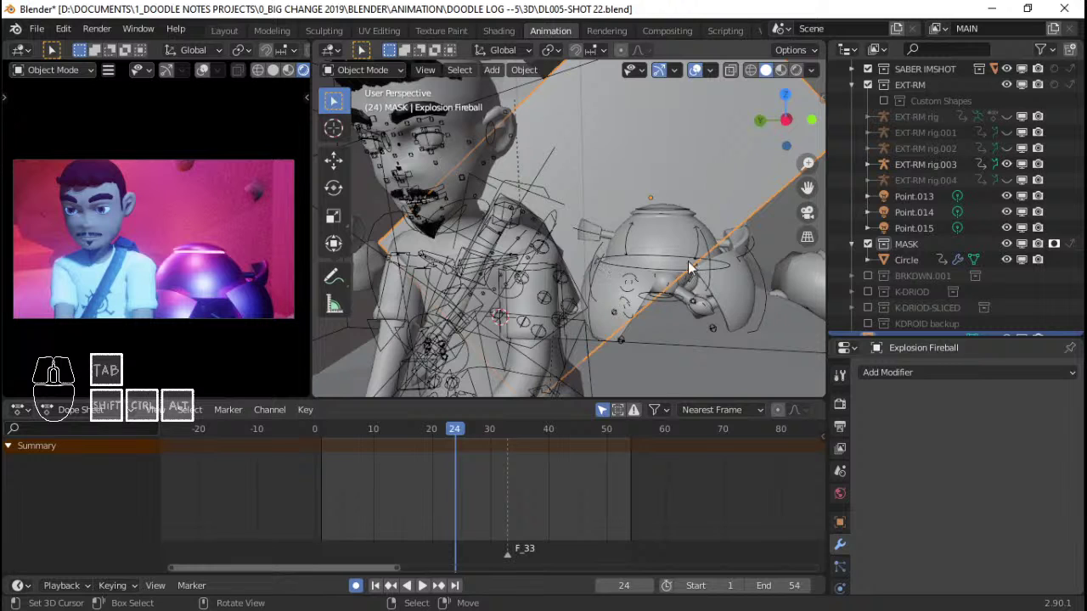
key("space")
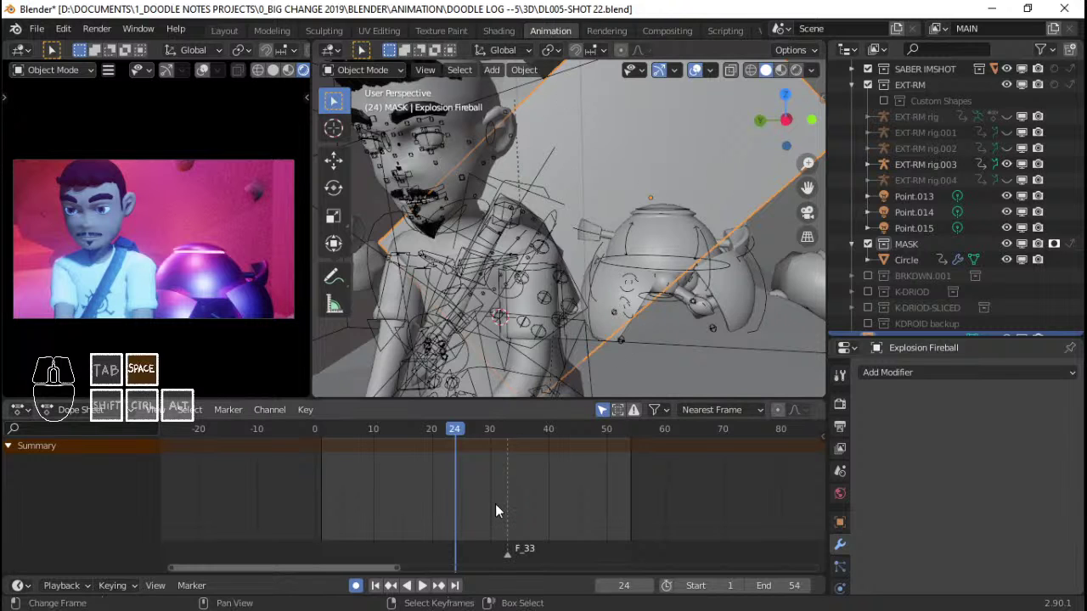
left_click(495, 499)
left_click(492, 491)
key("space")
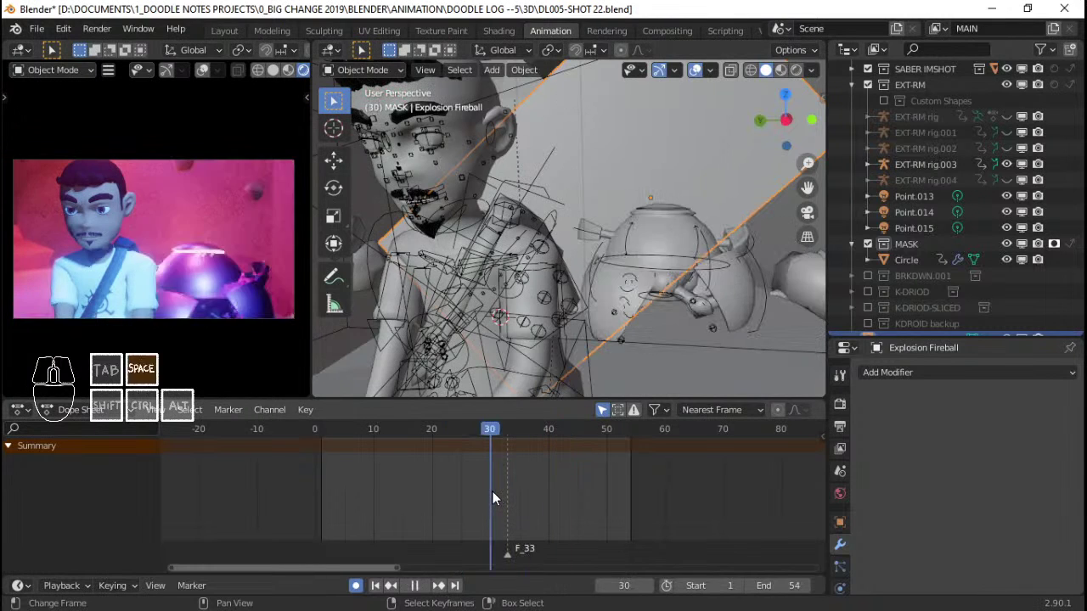
left_click(492, 492)
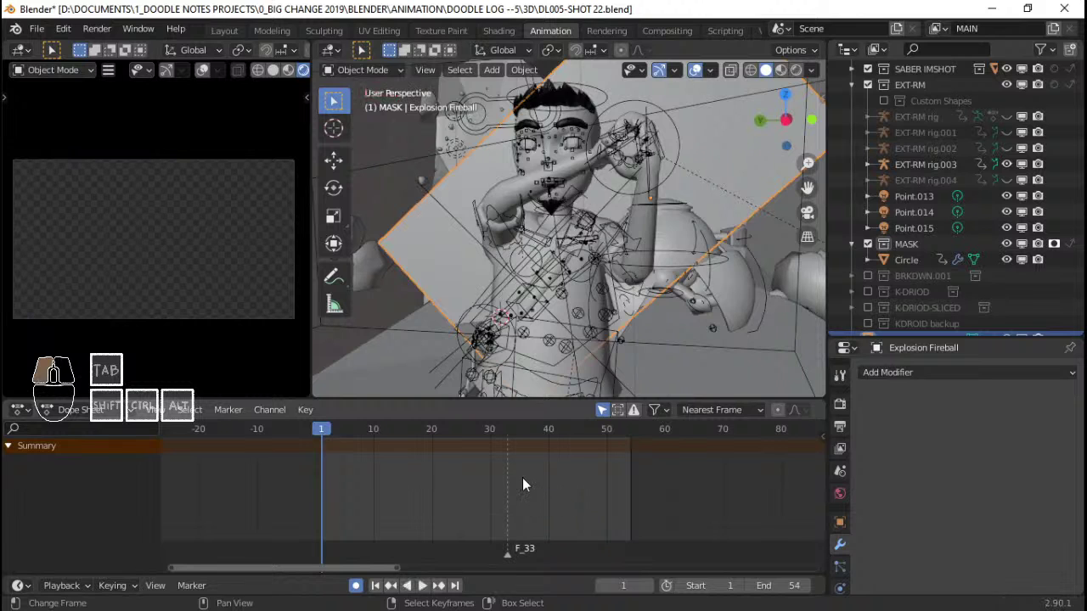
Scrub the explosion to frame 38, and play the shot past its end into the opening frames
mouse_move(522, 478)
left_mouse_down()
mouse_move(547, 479)
mouse_move(504, 476)
mouse_move(540, 478)
left_mouse_up()
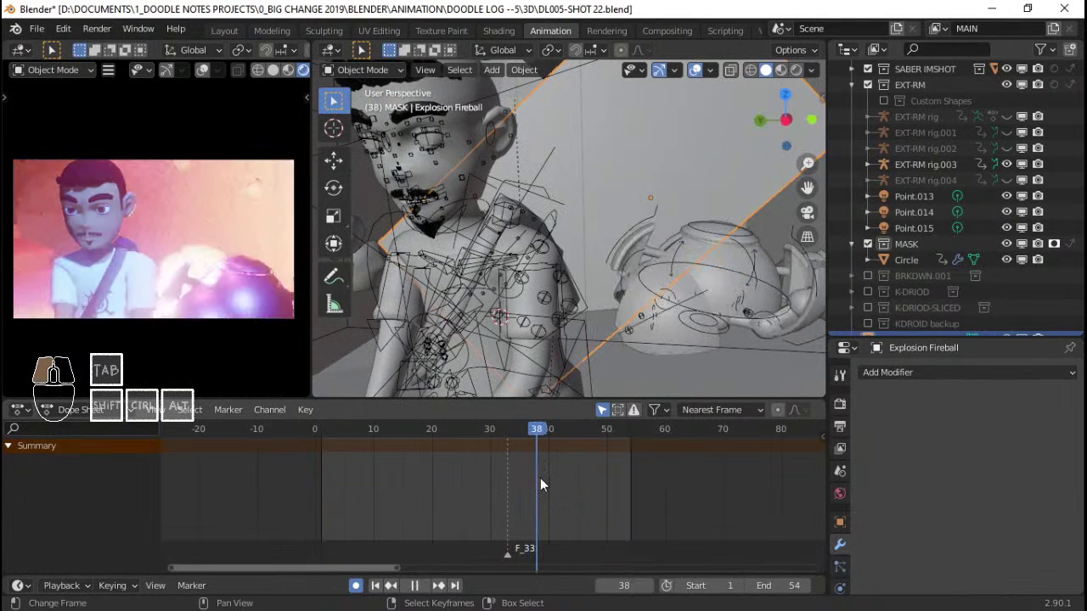
left_click(472, 464)
key("space")
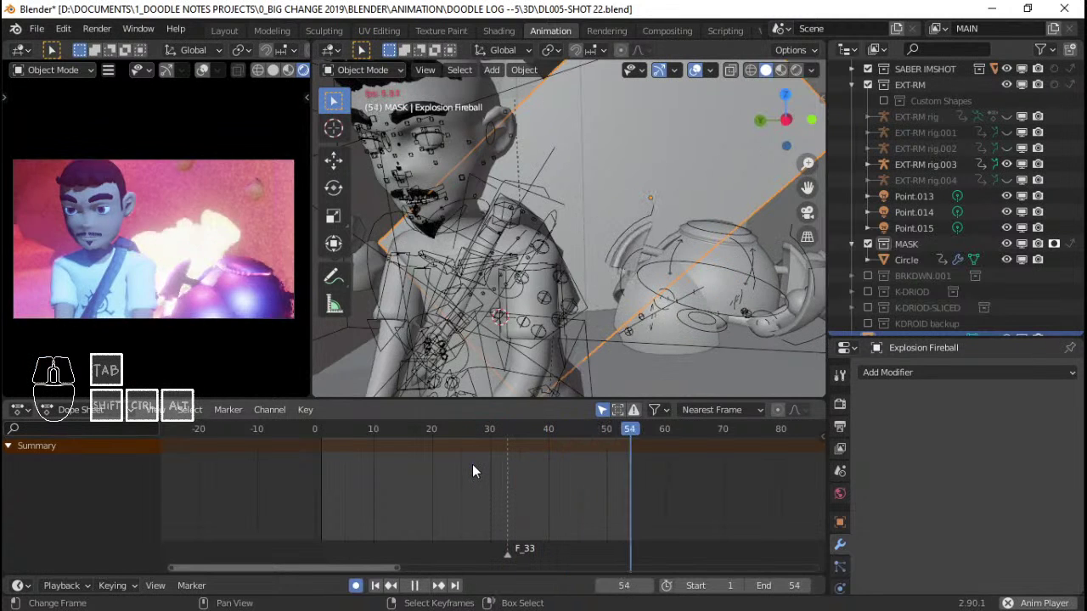
key("space")
key("space")
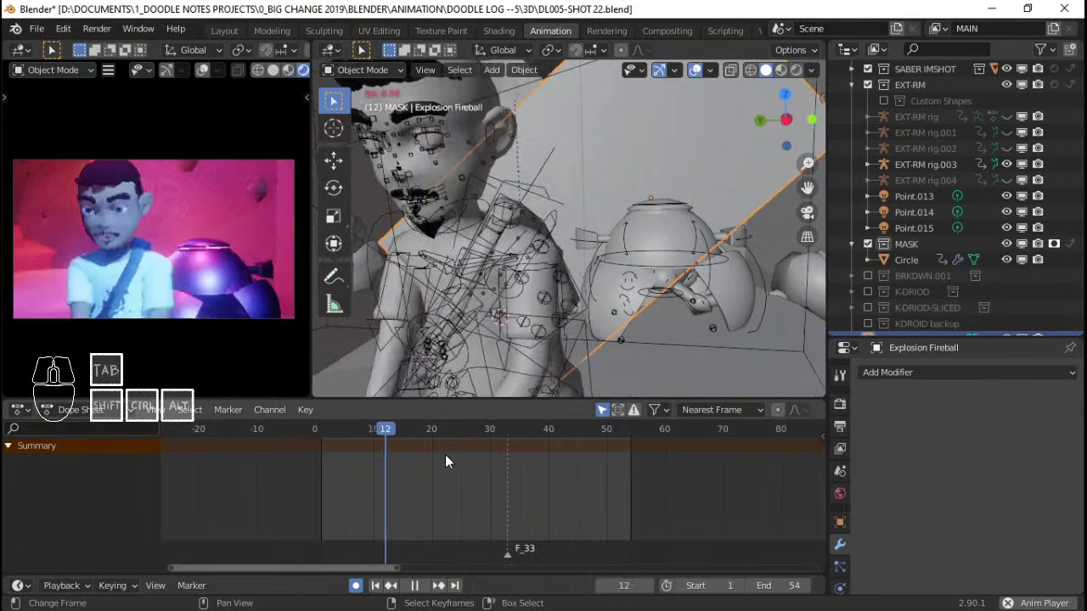
key("space")
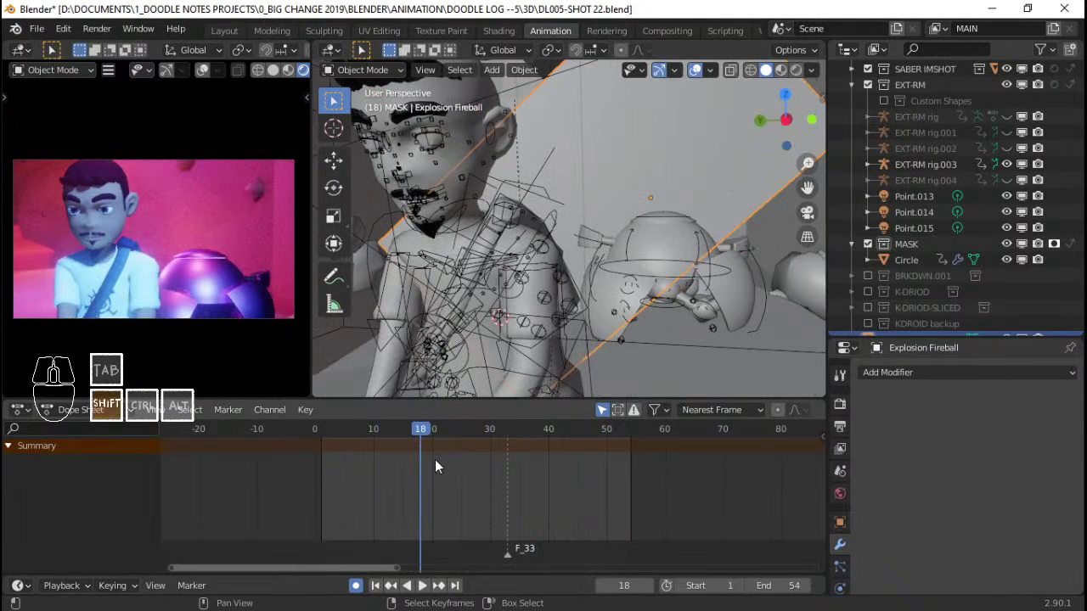
Return to frame 1, save the file, and play the complete shot through to frame 54
key("shift+Left")
key("ctrl+s")
key("space")
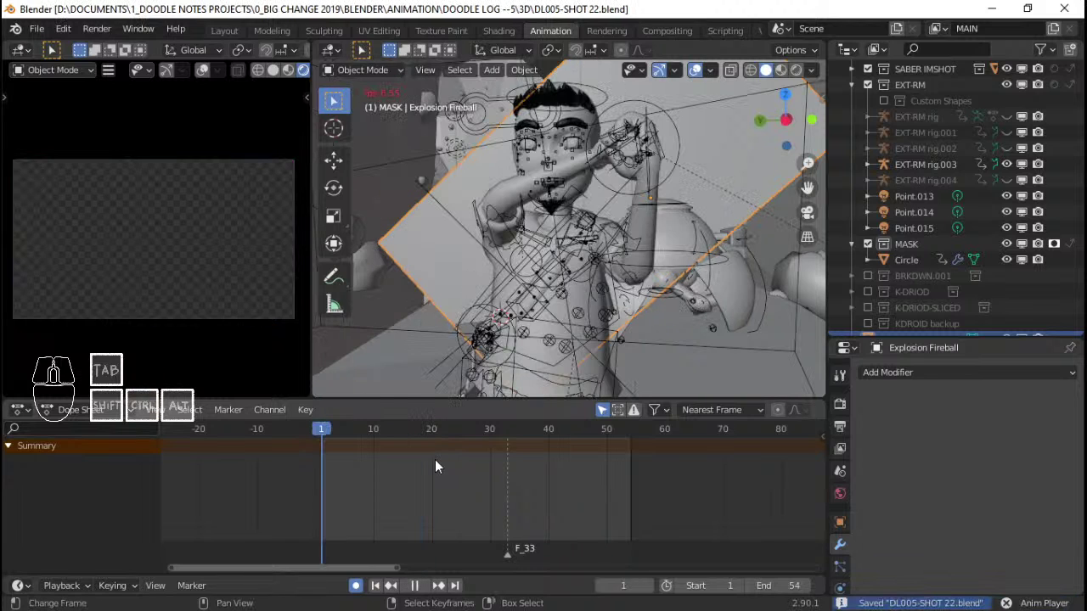
left_click_drag(305, 480, 334, 478)
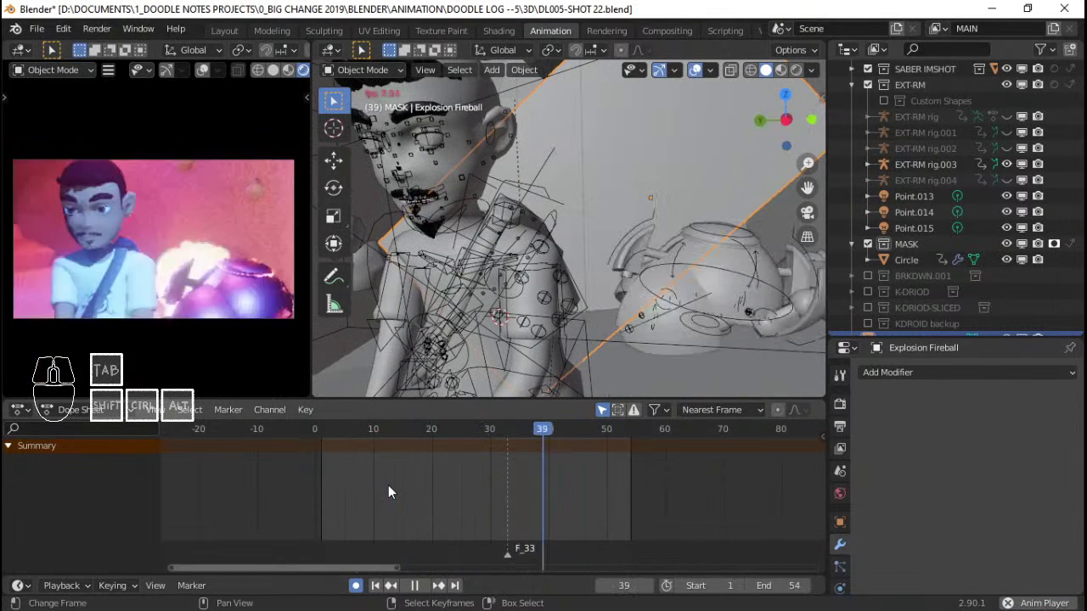
key("space")
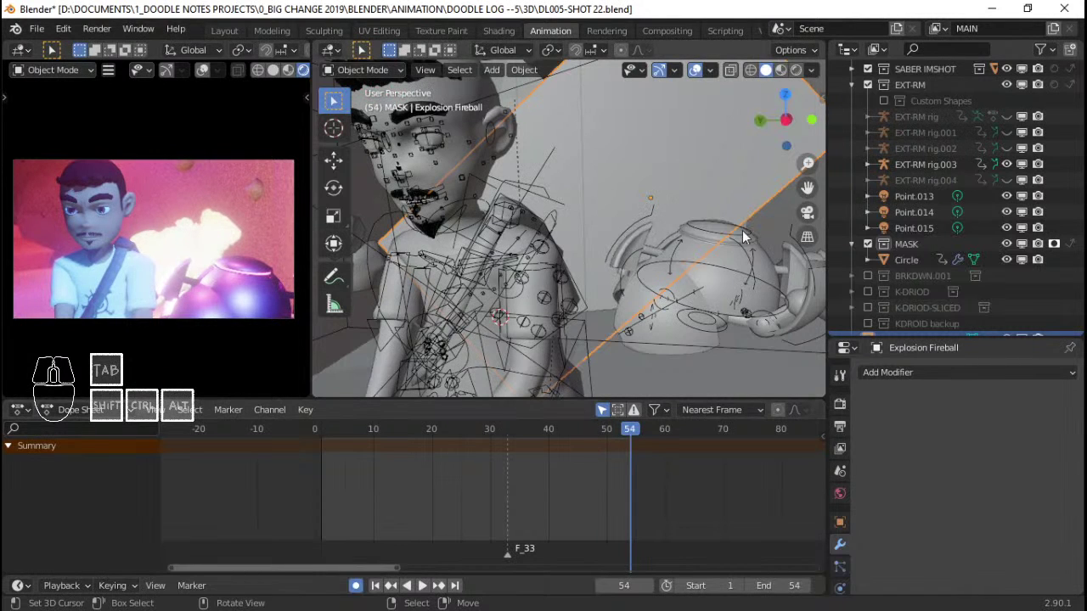
Select the droid's EXT-RM rig.003 and switch the camera viewport to Solid shading
left_click(744, 240)
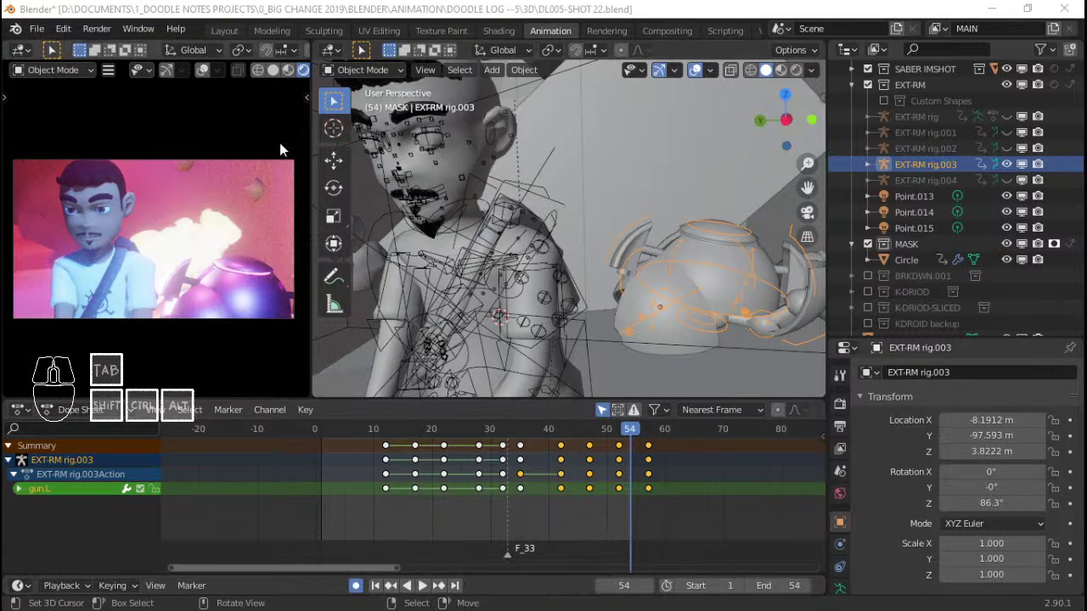
left_click(270, 72)
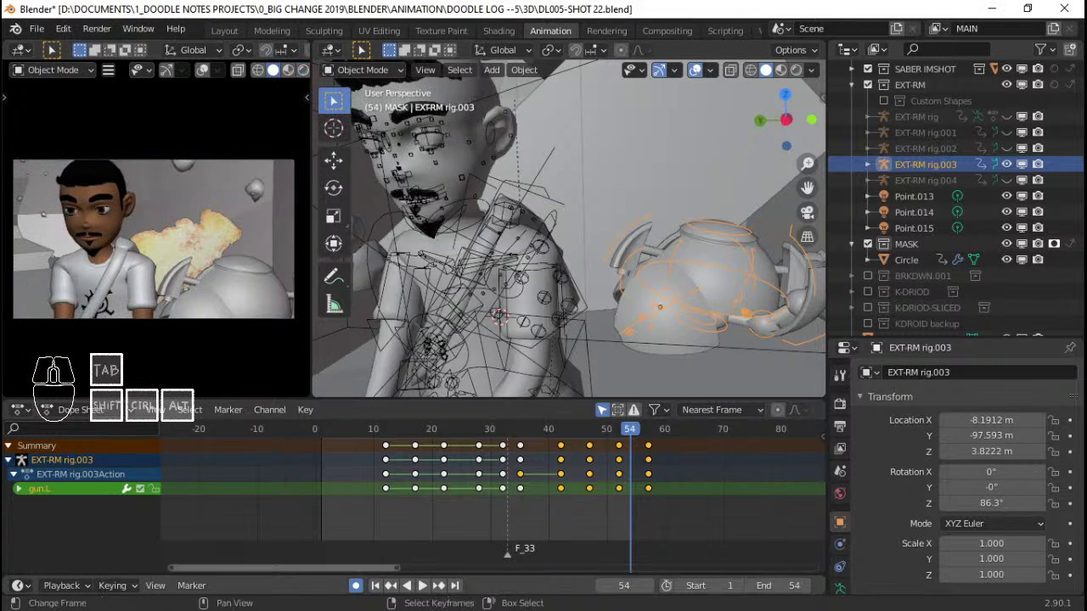